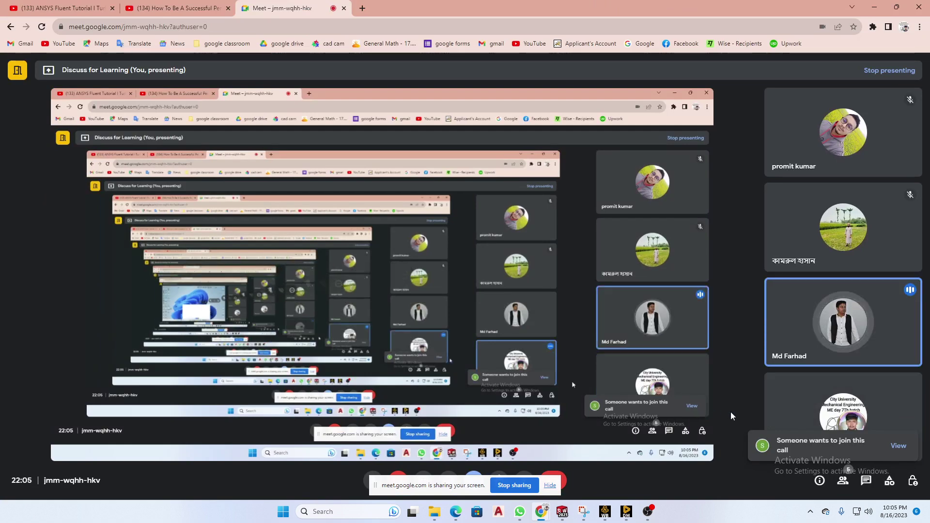
pyautogui.click(875, 10)
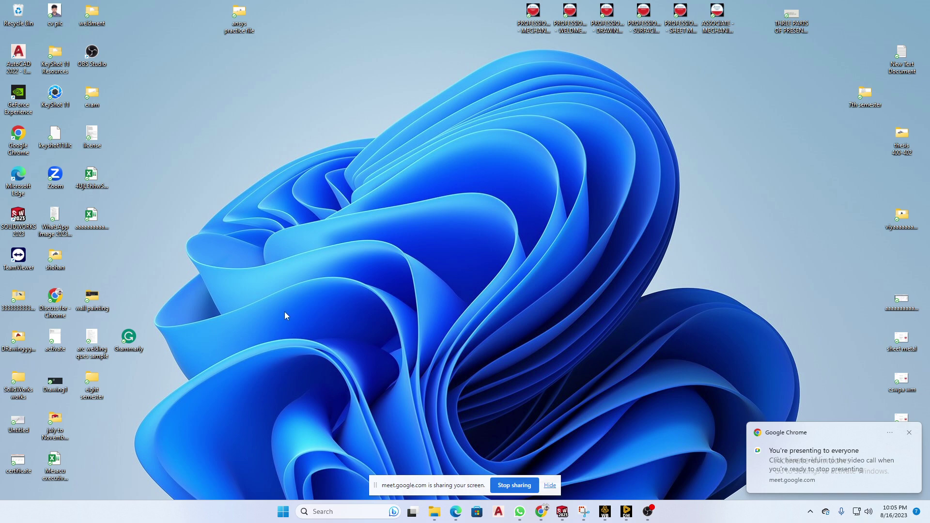
pyautogui.doubleClick(26, 390)
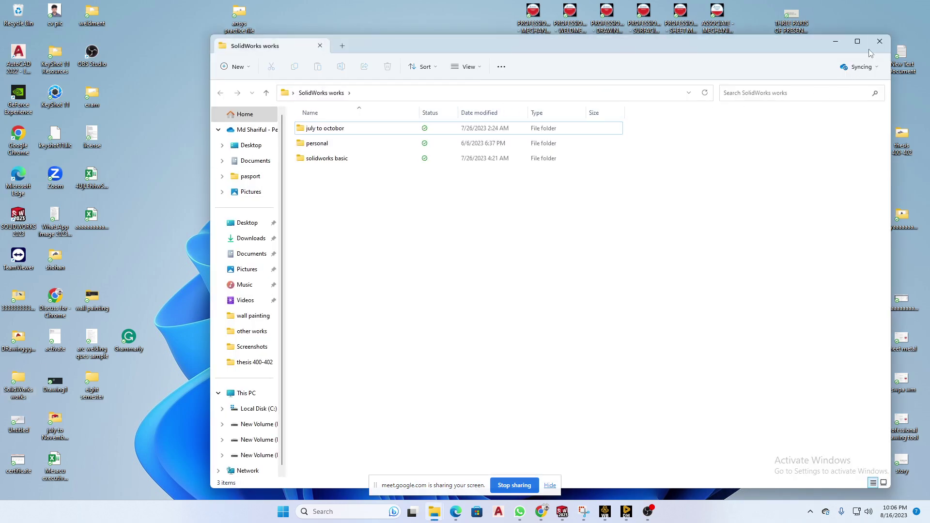
pyautogui.click(879, 42)
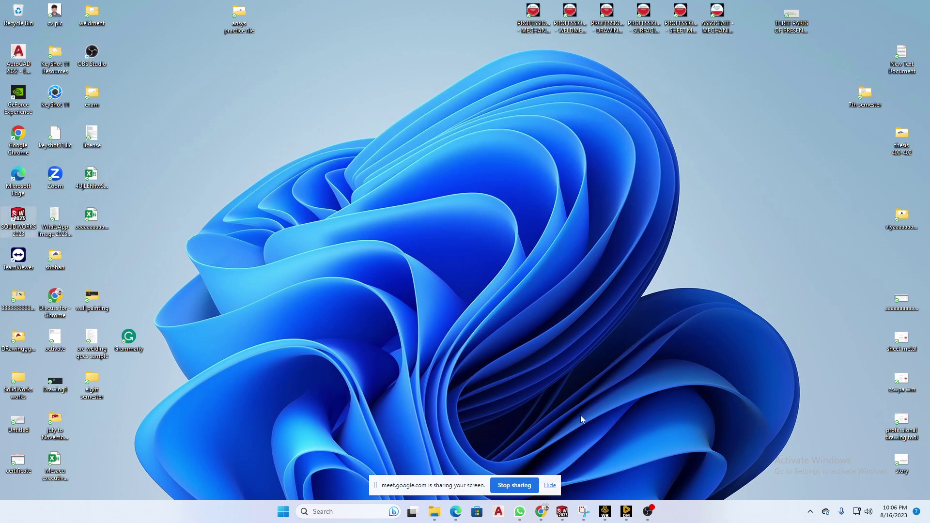
pyautogui.moveTo(567, 508)
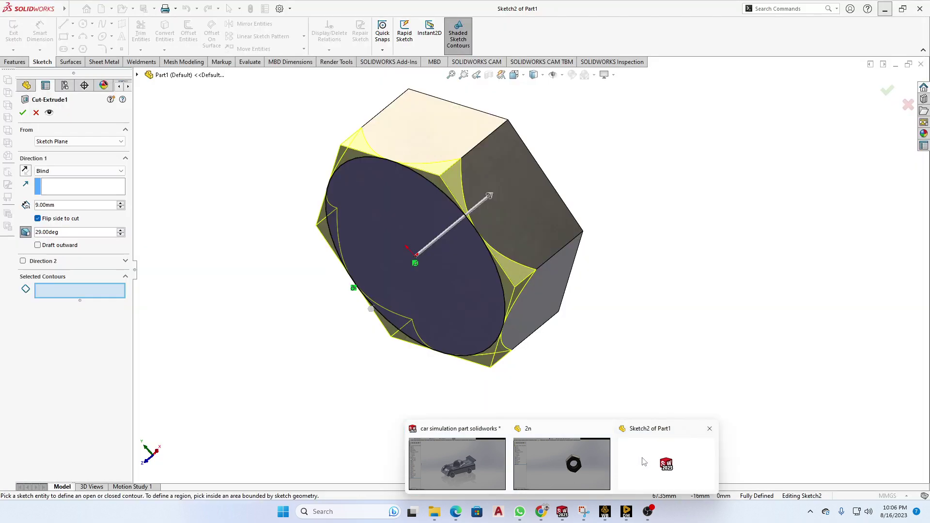
pyautogui.click(586, 459)
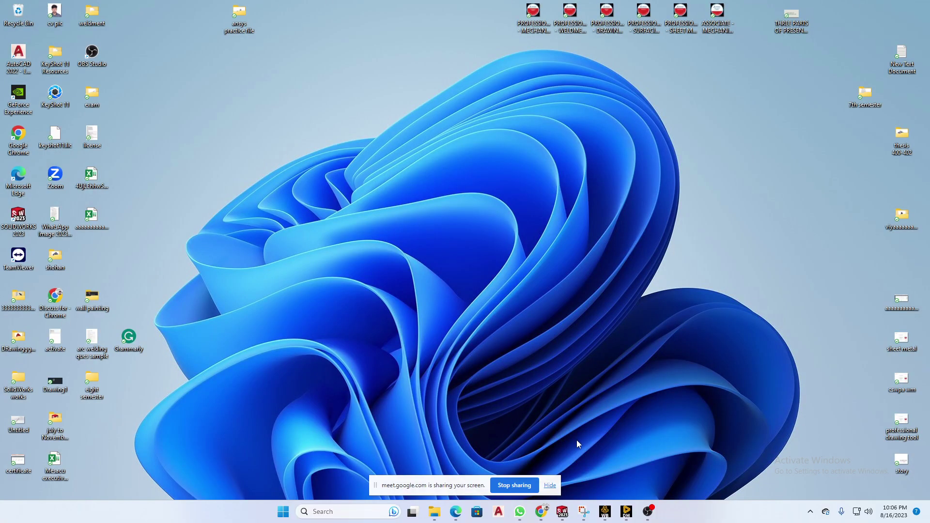
pyautogui.rightClick(539, 280)
pyautogui.click(565, 320)
pyautogui.rightClick(534, 273)
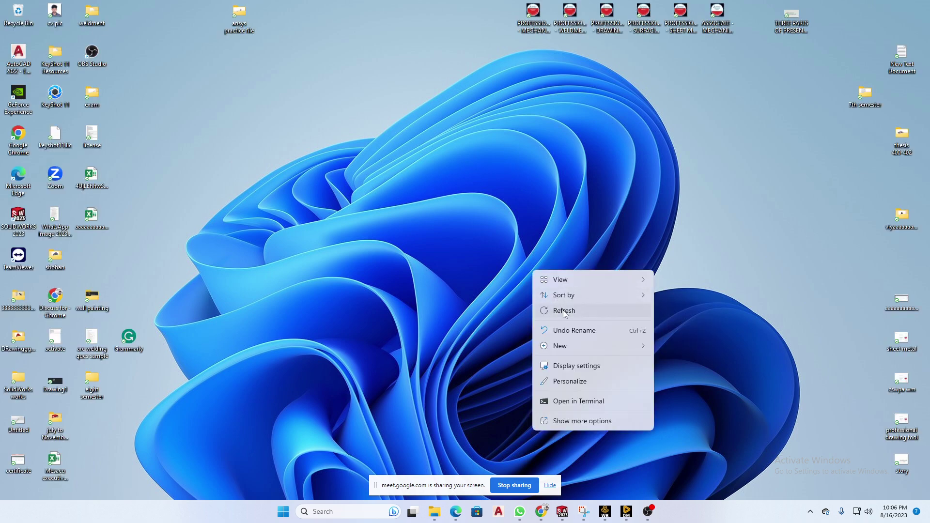
pyautogui.click(564, 312)
pyautogui.rightClick(525, 271)
pyautogui.click(553, 313)
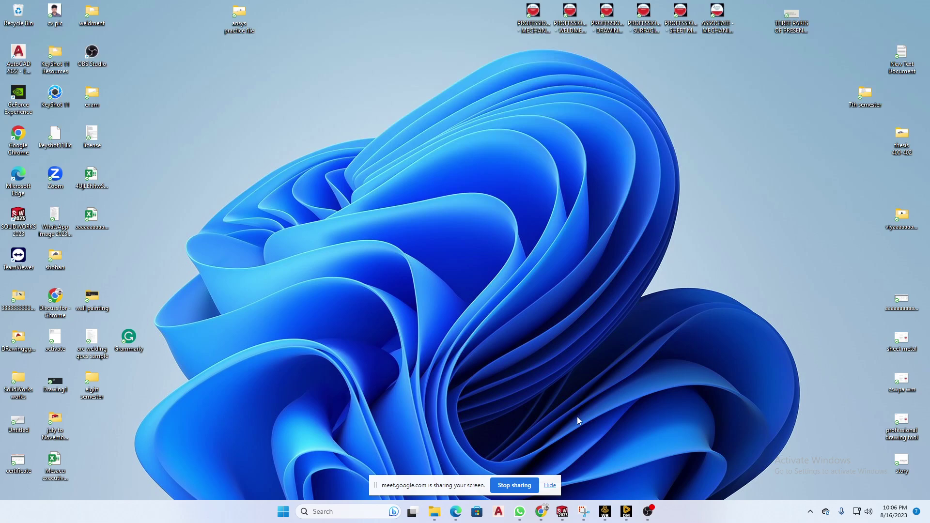
pyautogui.rightClick(589, 370)
pyautogui.click(623, 256)
# Step: Stop the current screen share and switch back to the Google Meet call
pyautogui.moveTo(564, 512)
pyautogui.click(516, 484)
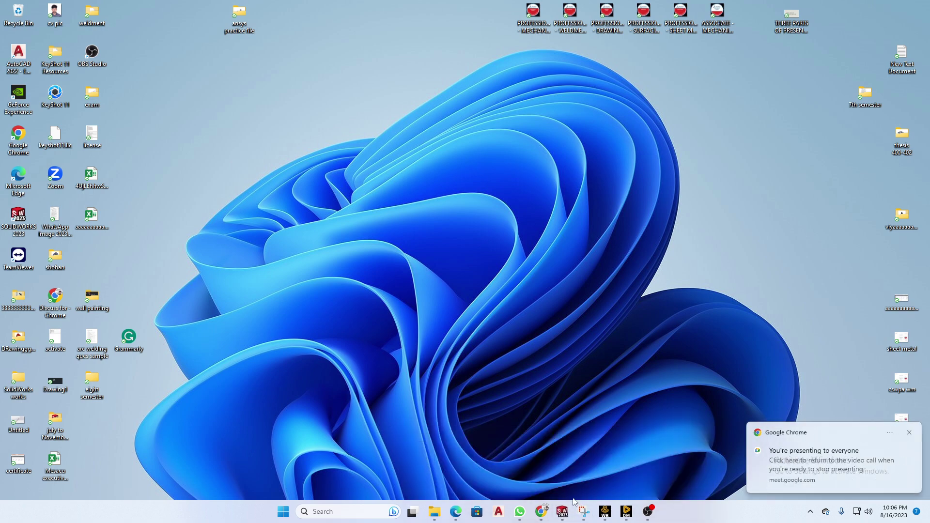
pyautogui.click(562, 511)
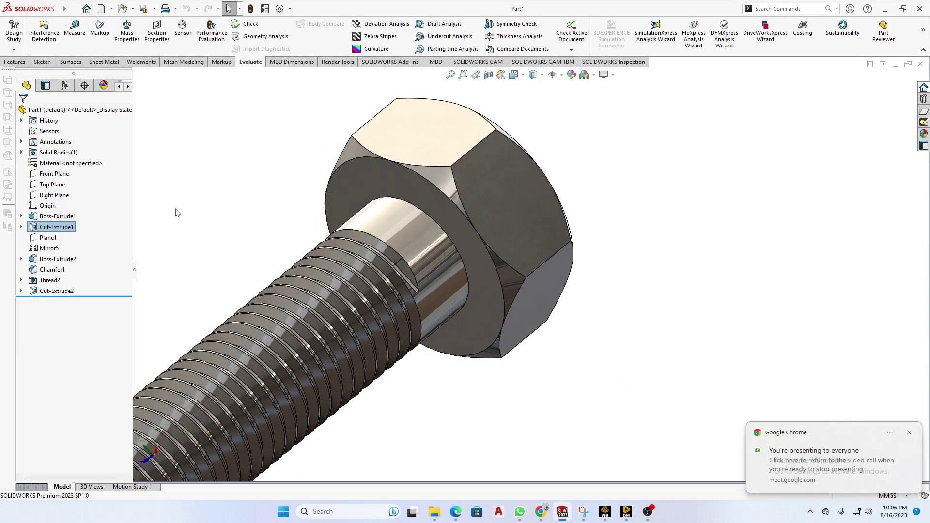
pyautogui.moveTo(541, 512)
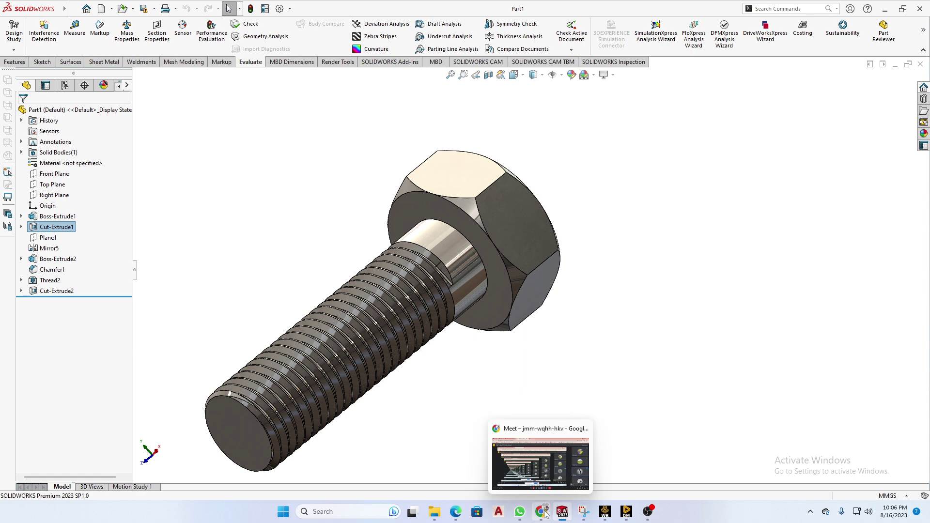
pyautogui.click(530, 455)
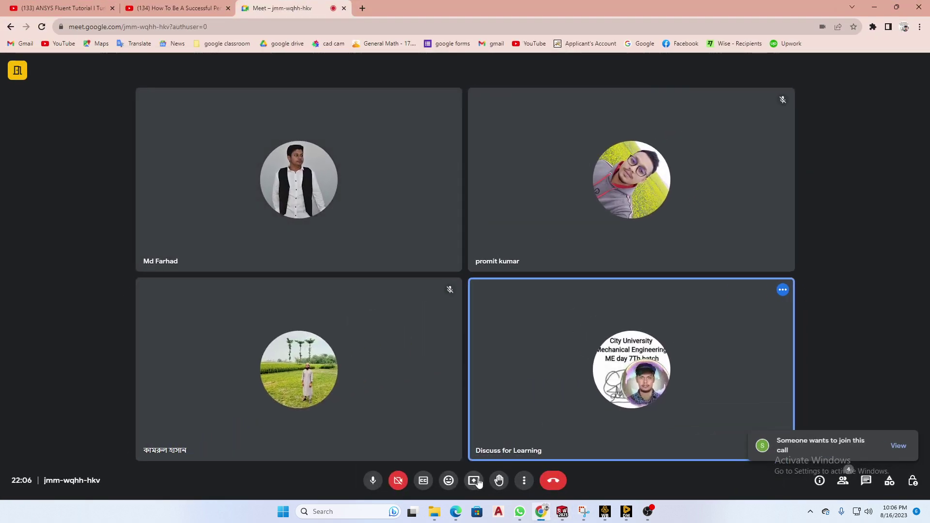
# Step: Present the entire screen in the meeting and minimize the browser to return to SOLIDWORKS
pyautogui.click(473, 483)
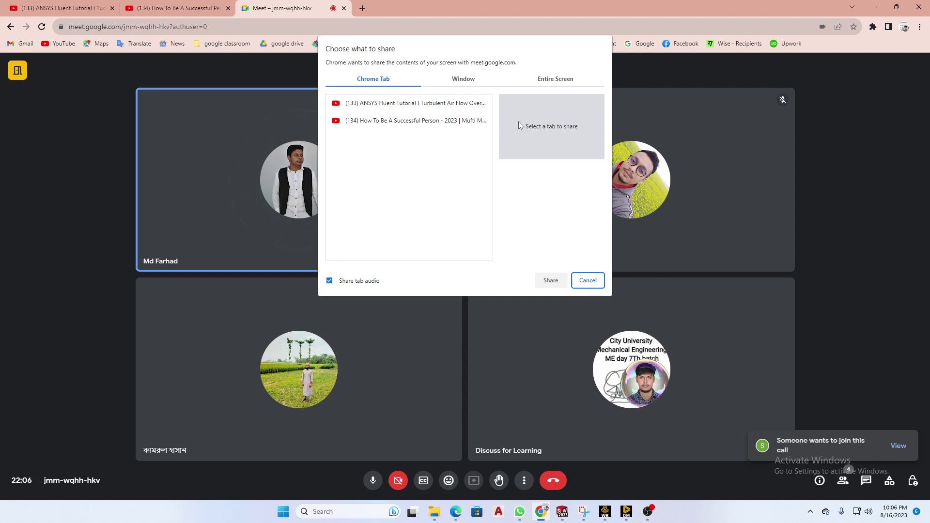
pyautogui.click(555, 79)
pyautogui.click(444, 157)
pyautogui.click(549, 279)
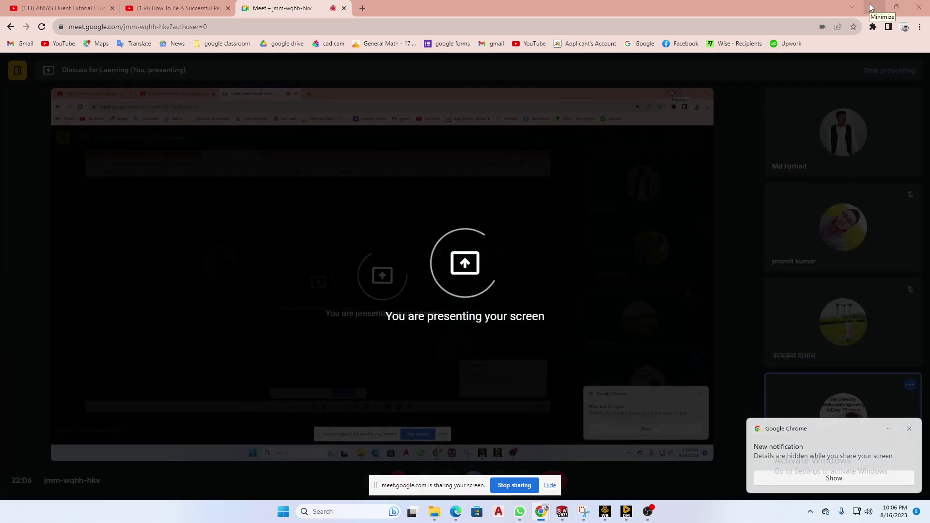
pyautogui.click(871, 6)
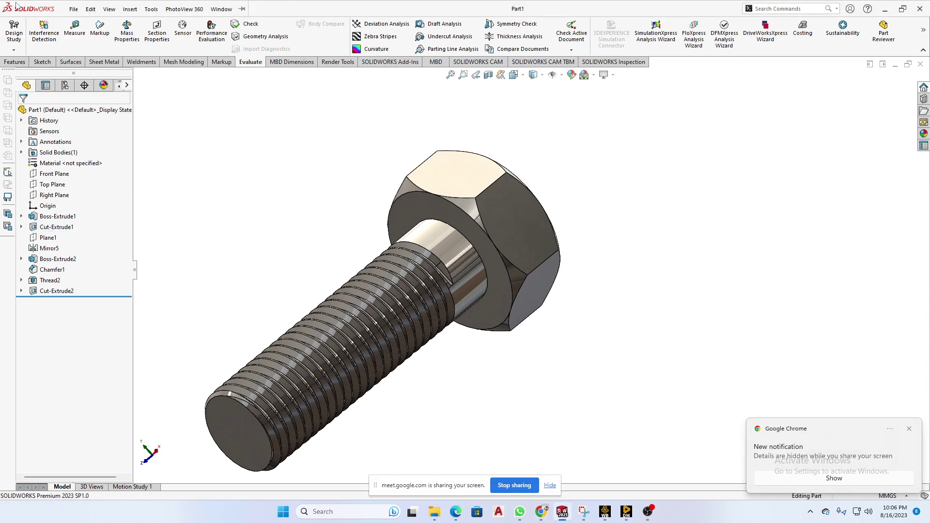
# Step: Open the skrow part file from the 16-8-23 folder
pyautogui.click(74, 9)
pyautogui.click(111, 36)
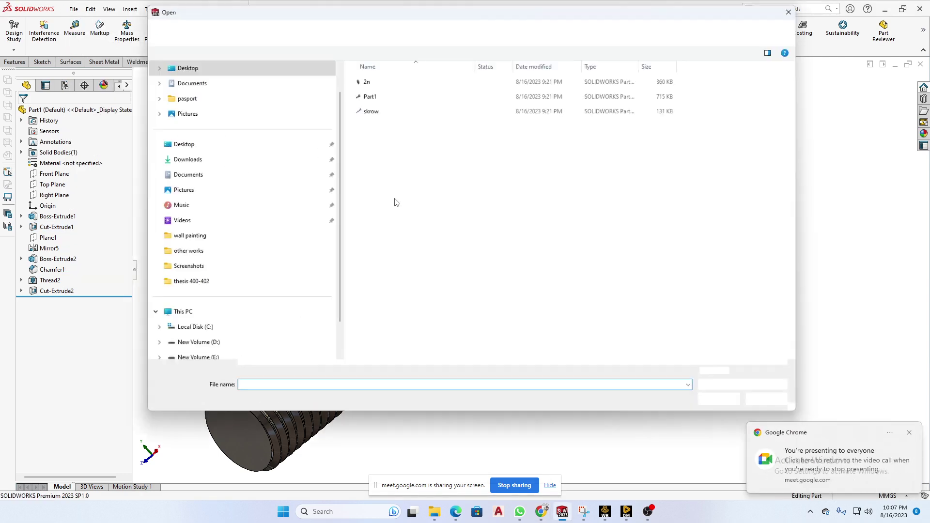
pyautogui.click(436, 116)
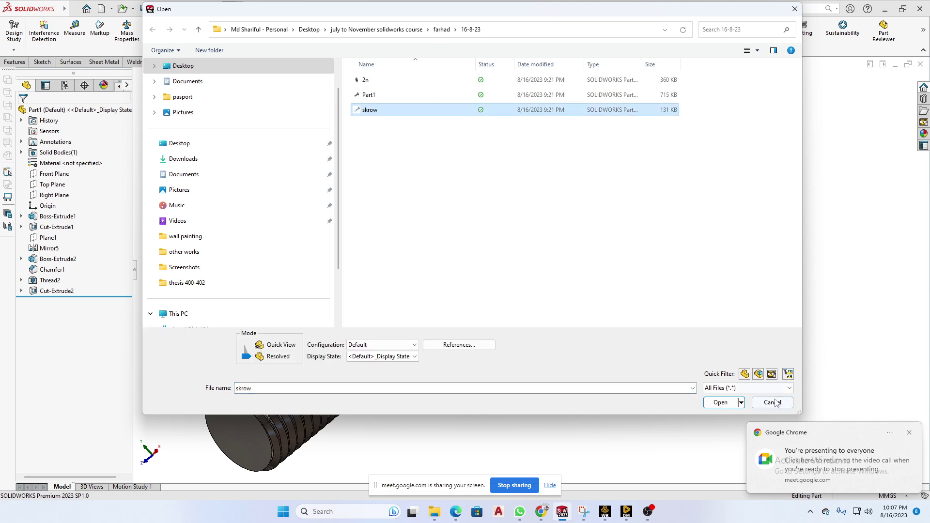
pyautogui.click(721, 402)
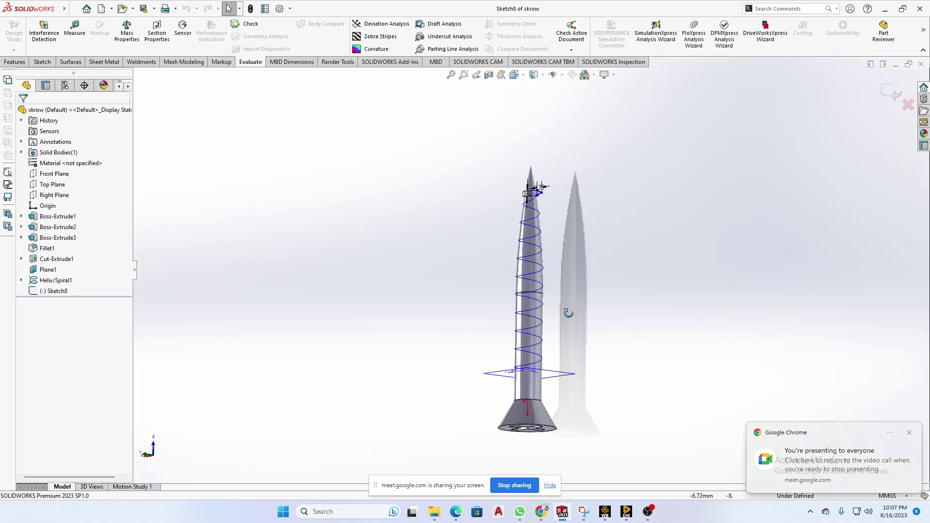
# Step: Examine the helix around the screw shank and the triangular profile sketch near its tip
pyautogui.moveTo(568, 313); pyautogui.dragTo(654, 271, button='middle')
pyautogui.scroll(-6, 545, 316)
pyautogui.moveTo(525, 315); pyautogui.dragTo(521, 247, button='middle')
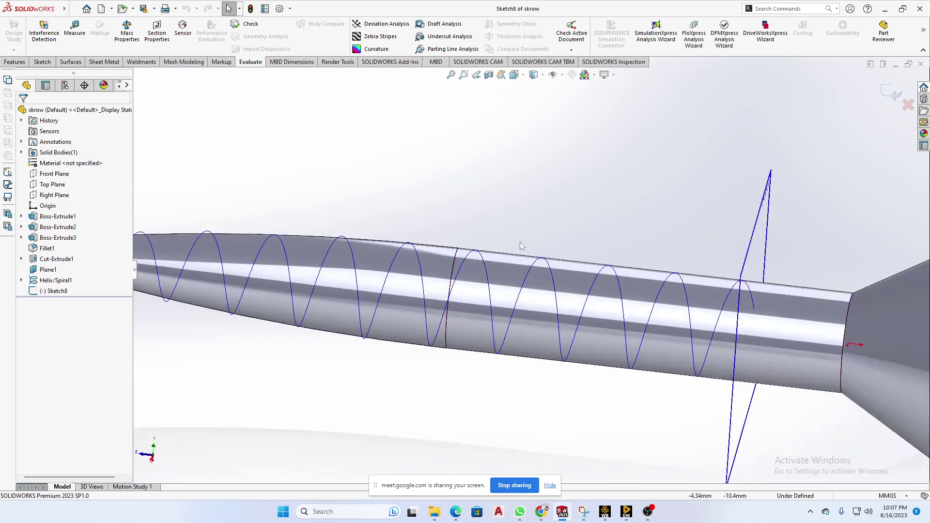
pyautogui.scroll(4, 525, 267)
pyautogui.moveTo(509, 312)
pyautogui.mouseDown(button='middle')
pyautogui.moveTo(490, 342)
pyautogui.moveTo(499, 369)
pyautogui.moveTo(510, 347)
pyautogui.moveTo(550, 355)
pyautogui.moveTo(667, 237)
pyautogui.moveTo(650, 194)
pyautogui.moveTo(487, 230)
pyautogui.moveTo(488, 255)
pyautogui.moveTo(515, 224)
pyautogui.moveTo(501, 200)
pyautogui.mouseUp(button='middle')
pyautogui.scroll(-10, 487, 231)
pyautogui.scroll(-4, 441, 191)
pyautogui.click(439, 193)
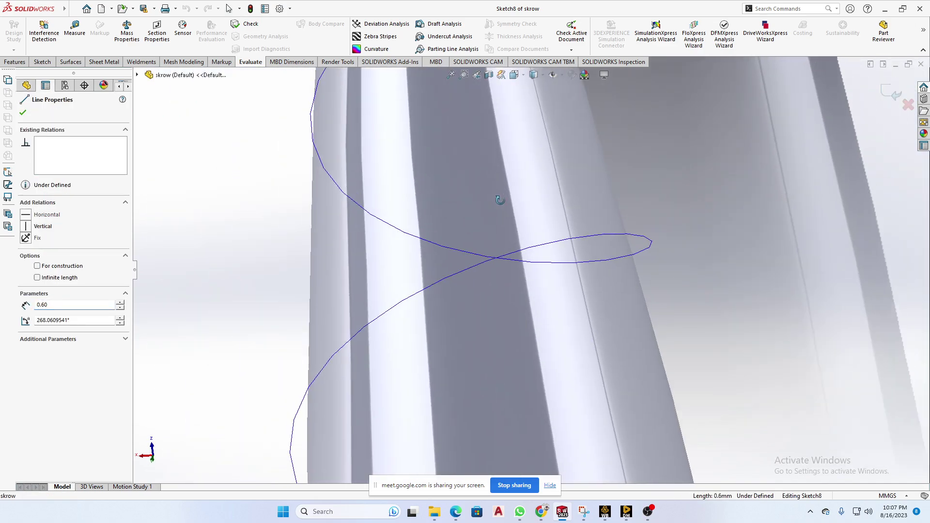
# Step: Turn the view straight onto the triangular profile and examine its position relative to the start of the helix
pyautogui.scroll(3, 517, 234)
pyautogui.press('f')
pyautogui.press('space')
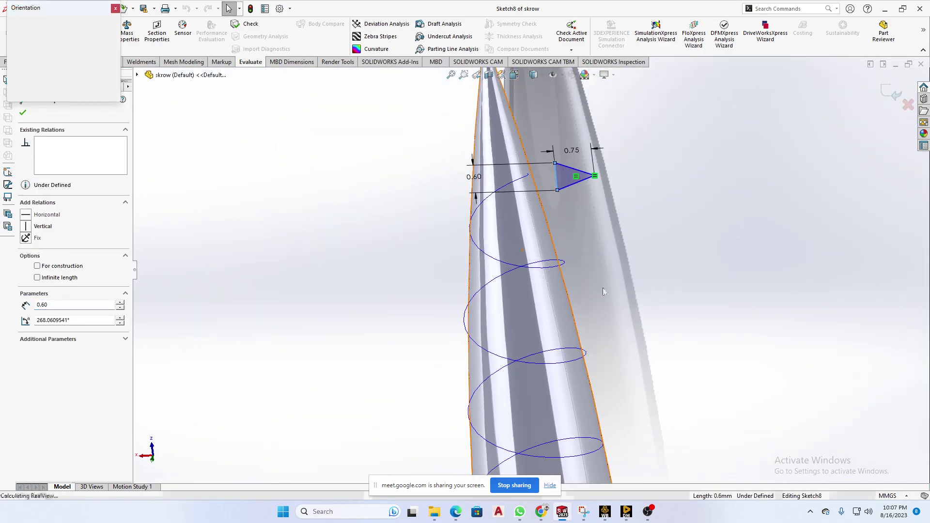
pyautogui.click(430, 343)
pyautogui.scroll(-8, 482, 238)
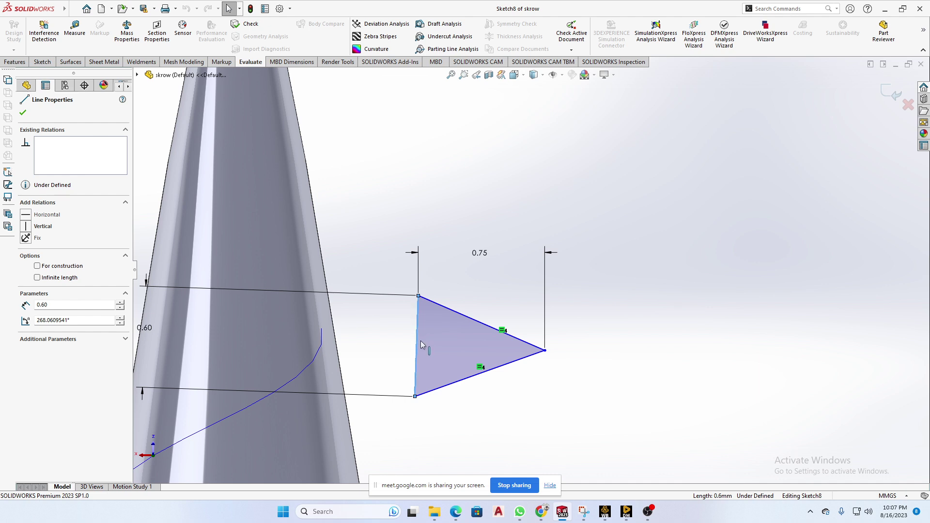
pyautogui.scroll(10, 482, 348)
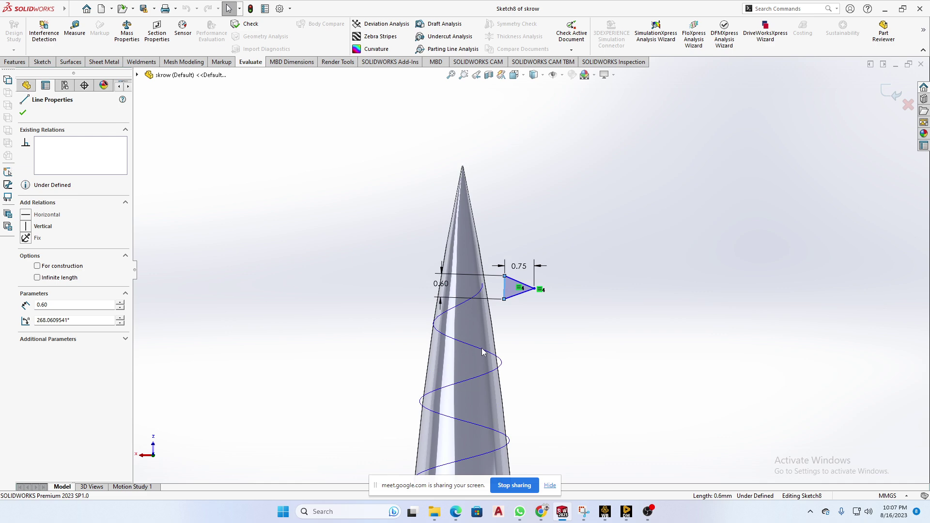
pyautogui.scroll(3, 528, 329)
pyautogui.scroll(-6, 521, 295)
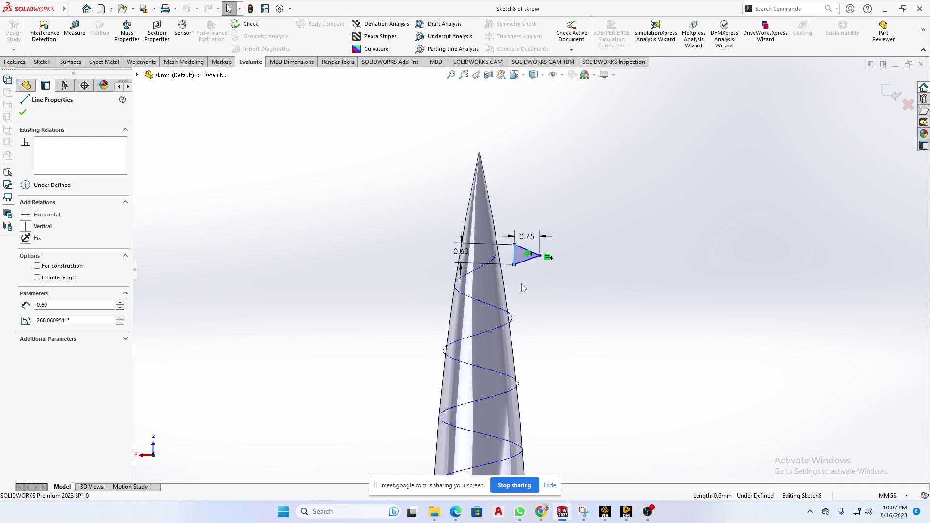
pyautogui.scroll(6, 518, 268)
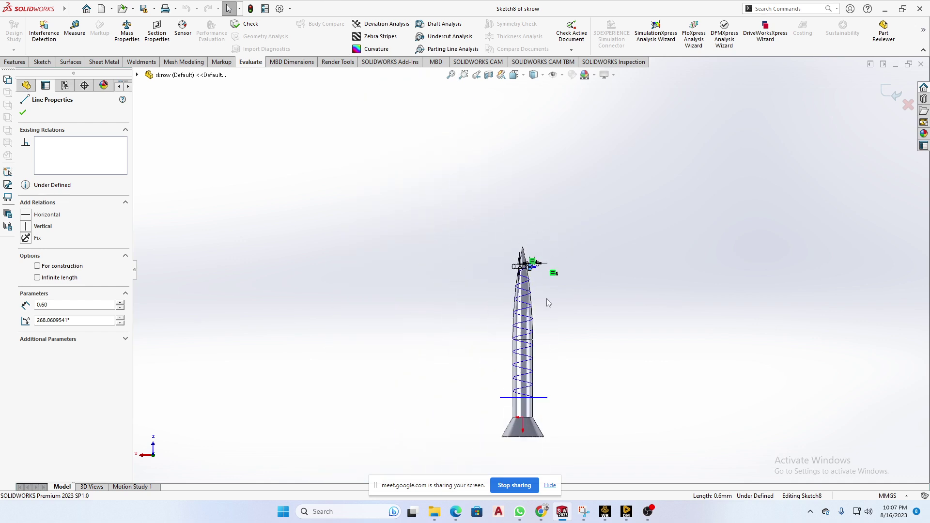
pyautogui.scroll(-7, 541, 279)
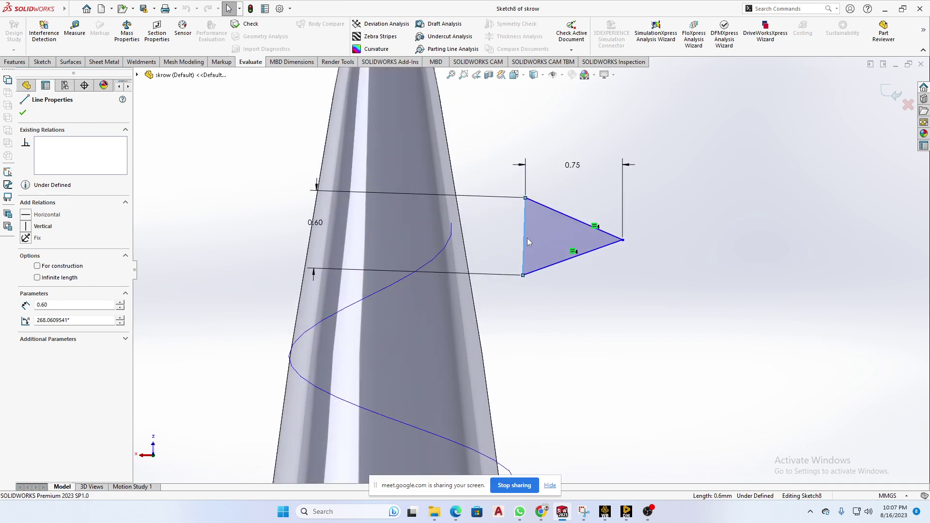
# Step: Add a Pierce relation between the midpoint of the triangle's base line and the helix
pyautogui.click(447, 248)
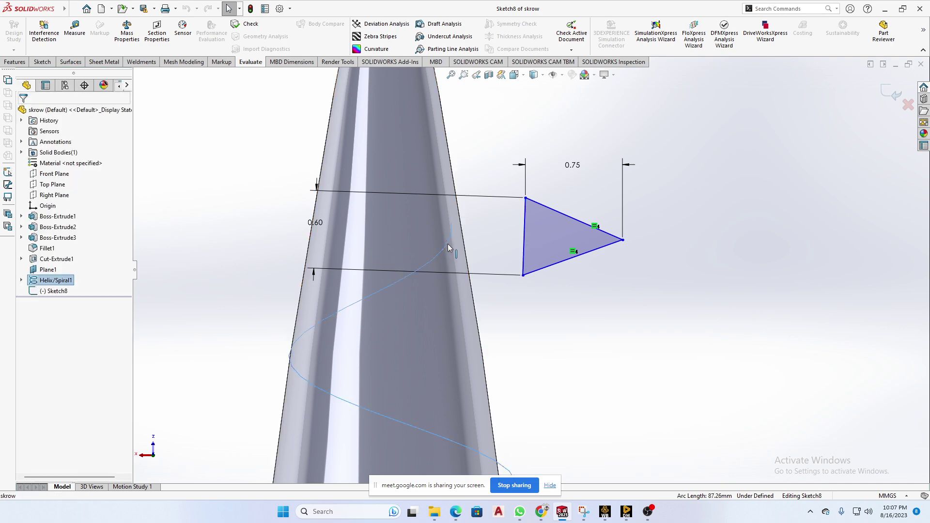
pyautogui.keyDown('ctrl'); pyautogui.click(524, 233); pyautogui.keyUp('ctrl')
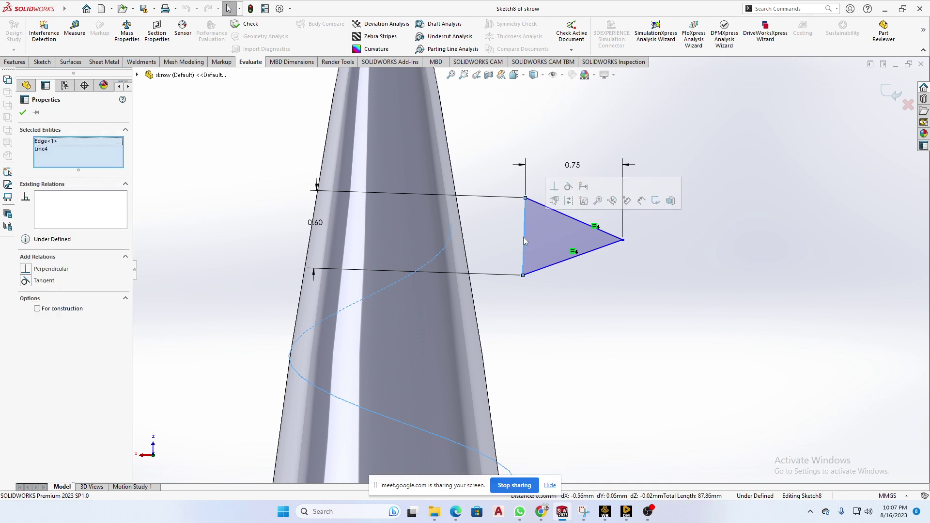
pyautogui.keyDown('ctrl'); pyautogui.click(524, 237); pyautogui.keyUp('ctrl')
pyautogui.keyDown('ctrl'); pyautogui.click(448, 242); pyautogui.keyUp('ctrl')
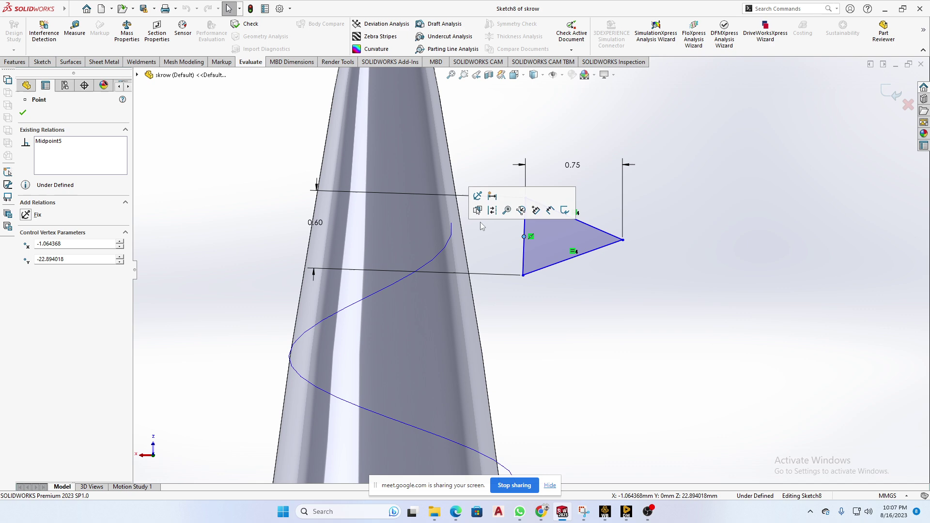
pyautogui.keyDown('ctrl'); pyautogui.click(448, 245); pyautogui.keyUp('ctrl')
pyautogui.click(26, 281)
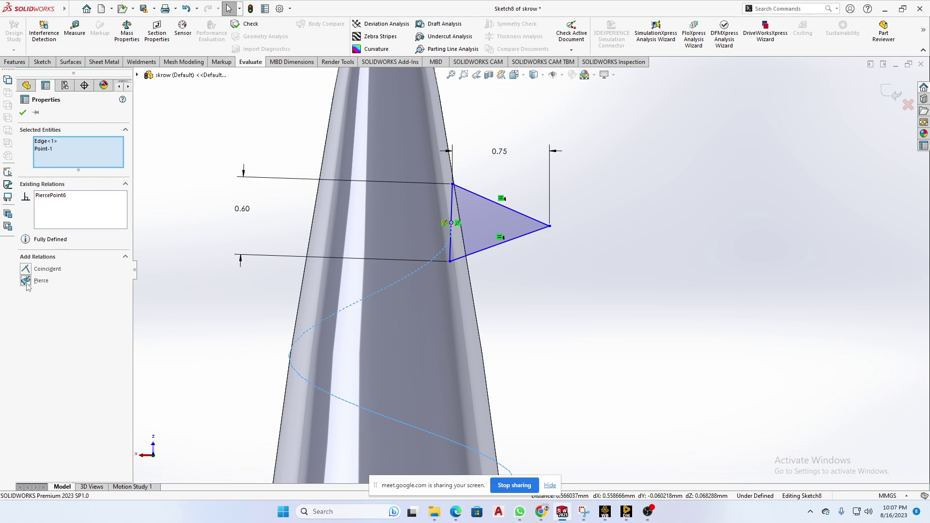
# Step: Try to make the triangle's base line tangent to the screw's silhouette edge, and undo the relation
pyautogui.click(560, 320)
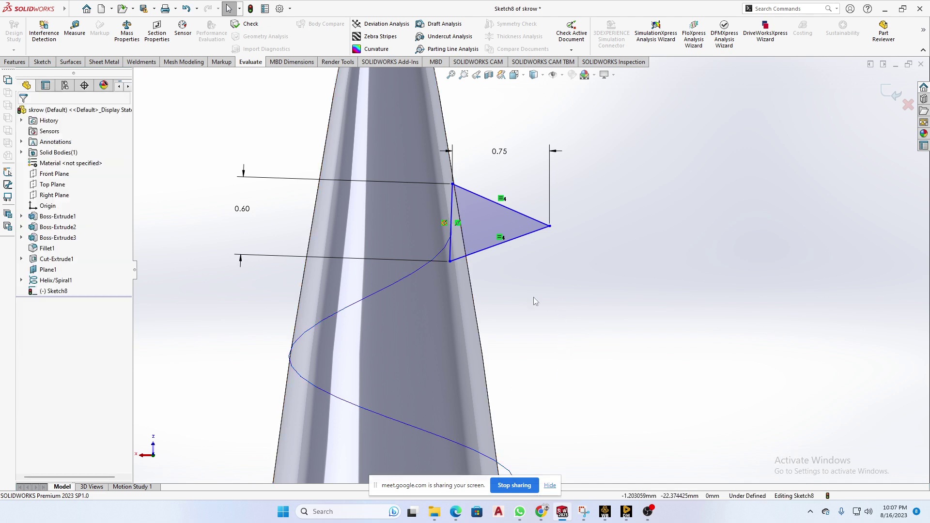
pyautogui.click(451, 251)
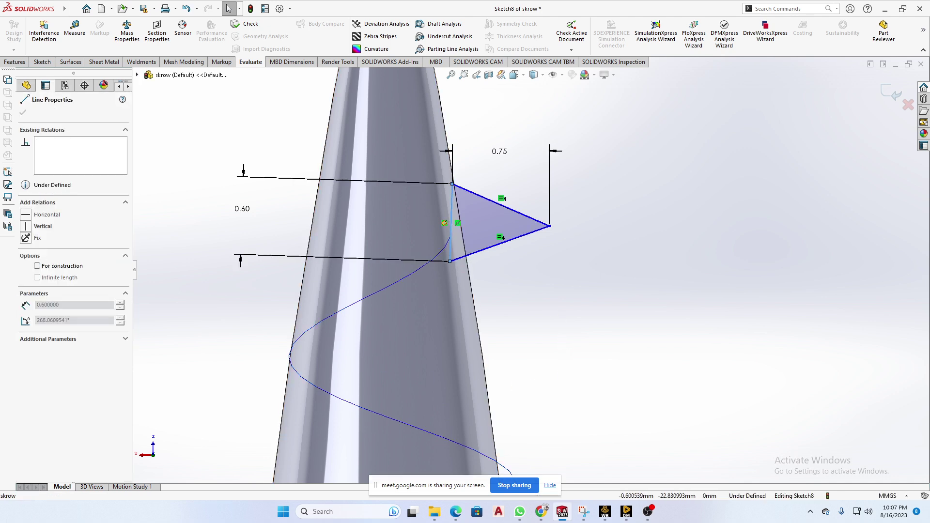
pyautogui.click(600, 329)
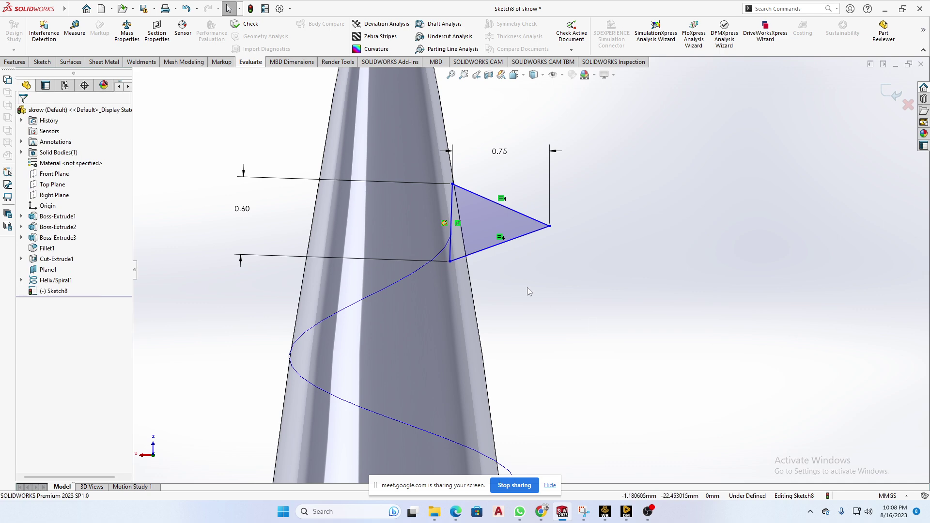
pyautogui.click(452, 247)
pyautogui.keyDown('ctrl'); pyautogui.click(473, 246); pyautogui.keyUp('ctrl')
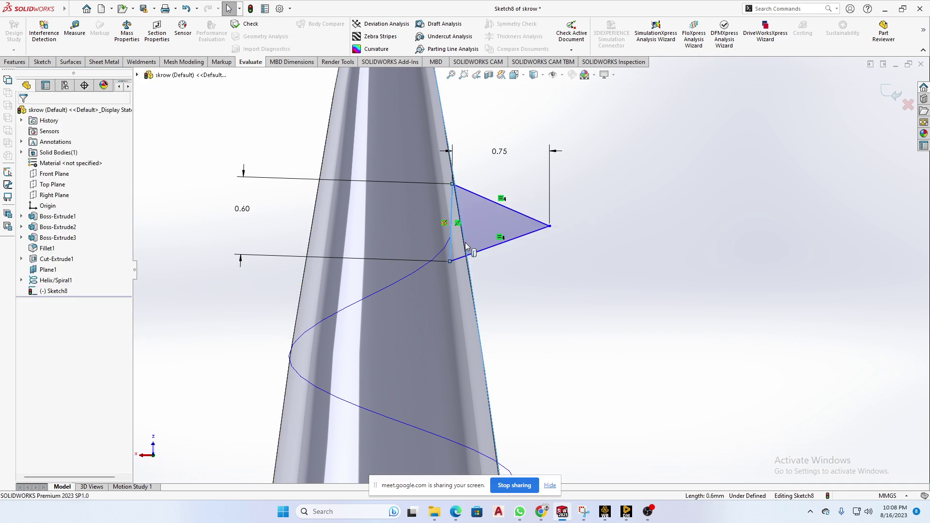
pyautogui.click(492, 200)
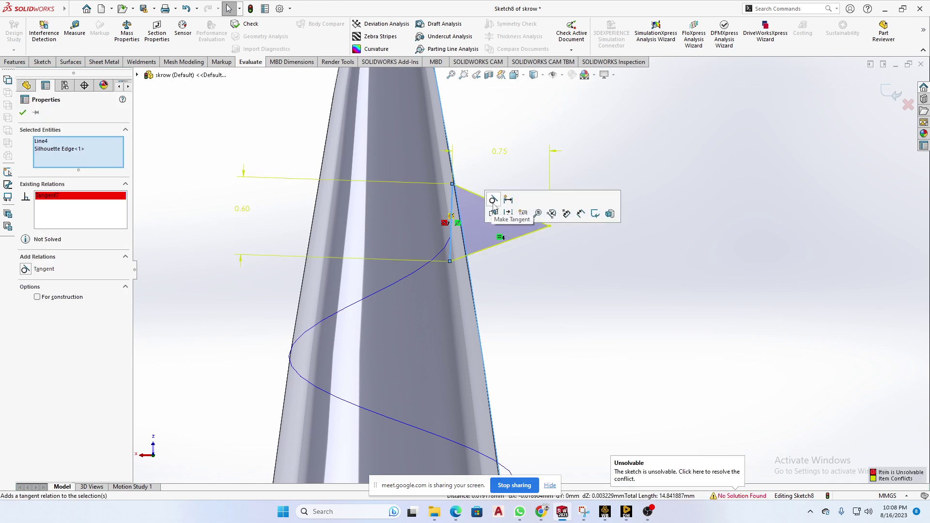
pyautogui.hotkey('ctrl', 'z')
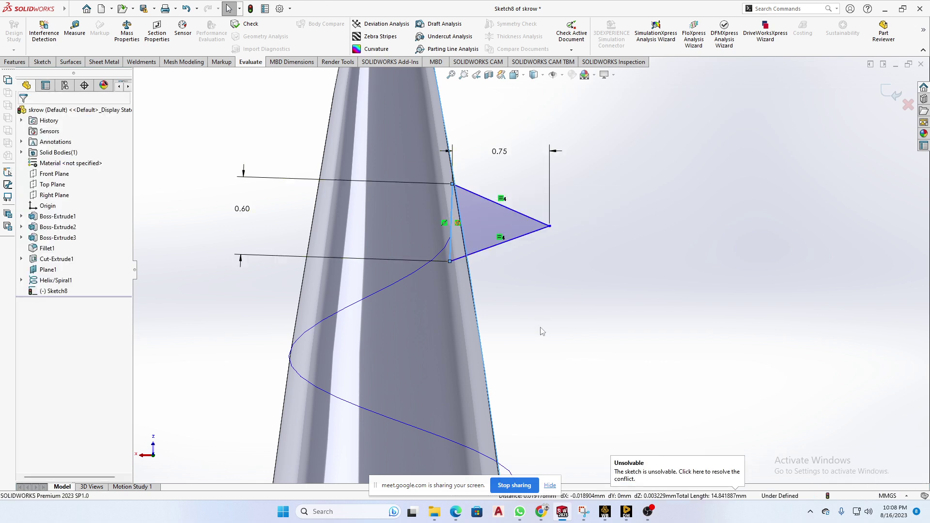
# Step: Sweep the triangular profile sketch along the helix as a solid boss to form the screw thread
pyautogui.click(573, 333)
pyautogui.scroll(1, 657, 387)
pyautogui.scroll(3, 656, 388)
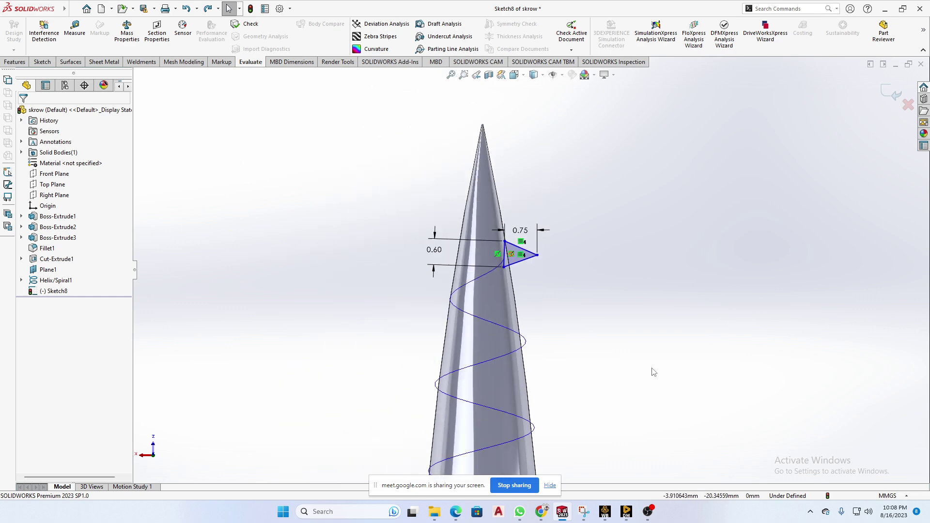
pyautogui.click(15, 62)
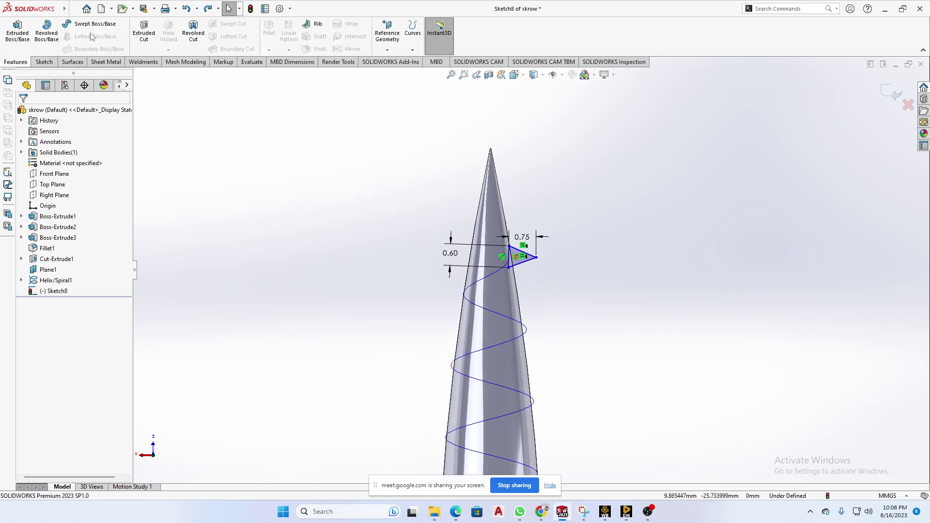
pyautogui.click(93, 24)
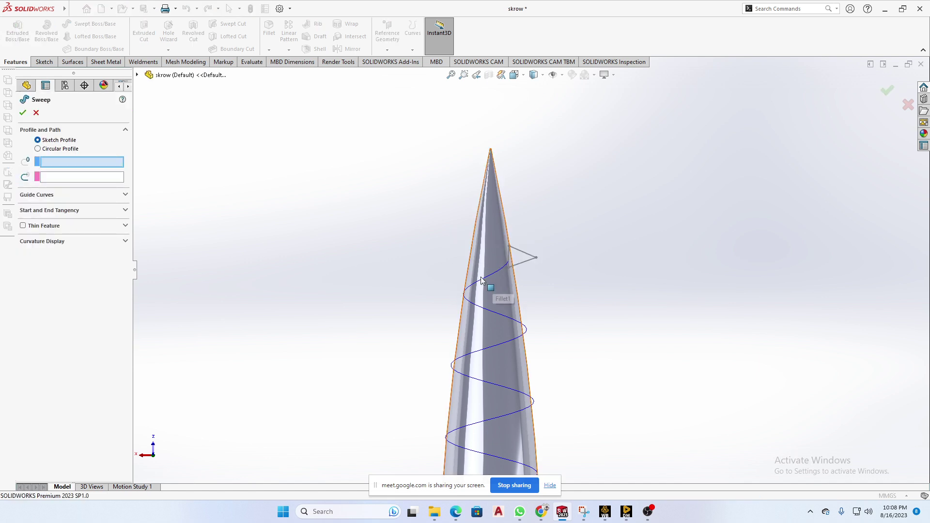
pyautogui.click(521, 268)
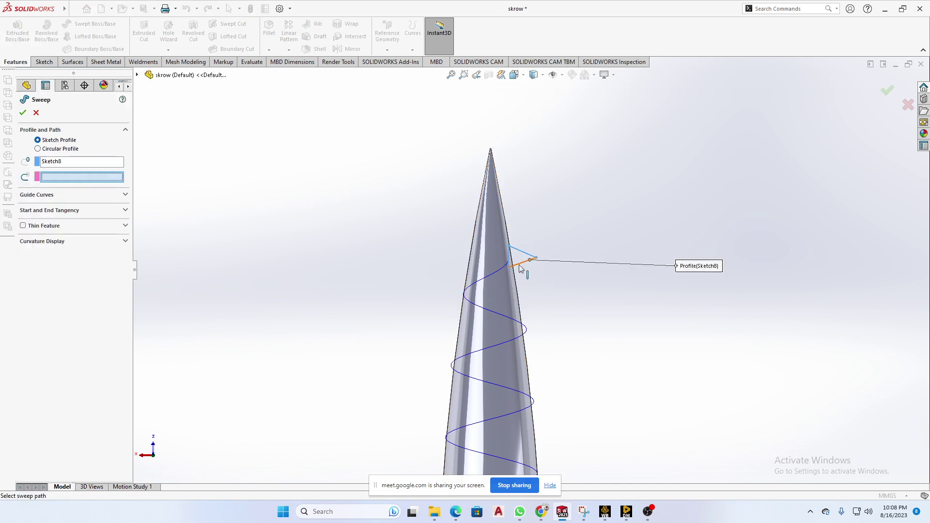
pyautogui.click(486, 278)
pyautogui.scroll(4, 556, 332)
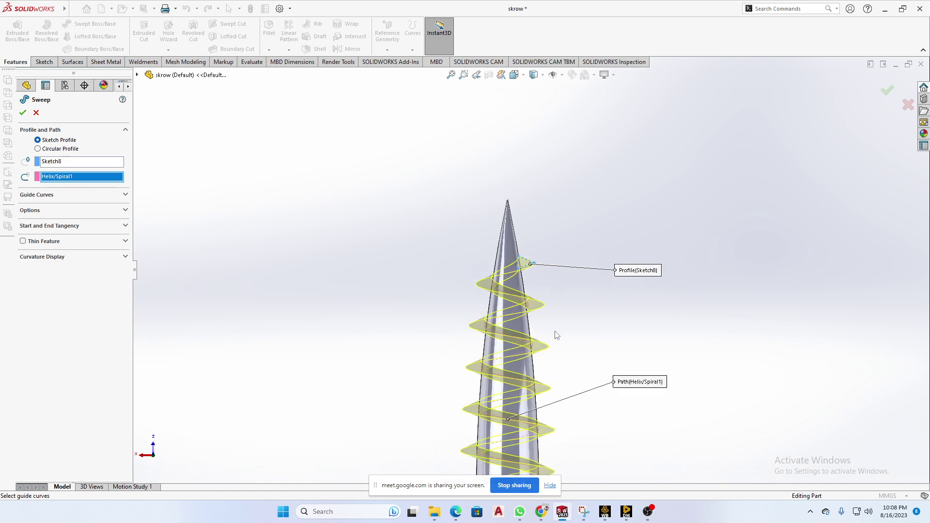
pyautogui.moveTo(570, 370); pyautogui.dragTo(309, 272, button='middle')
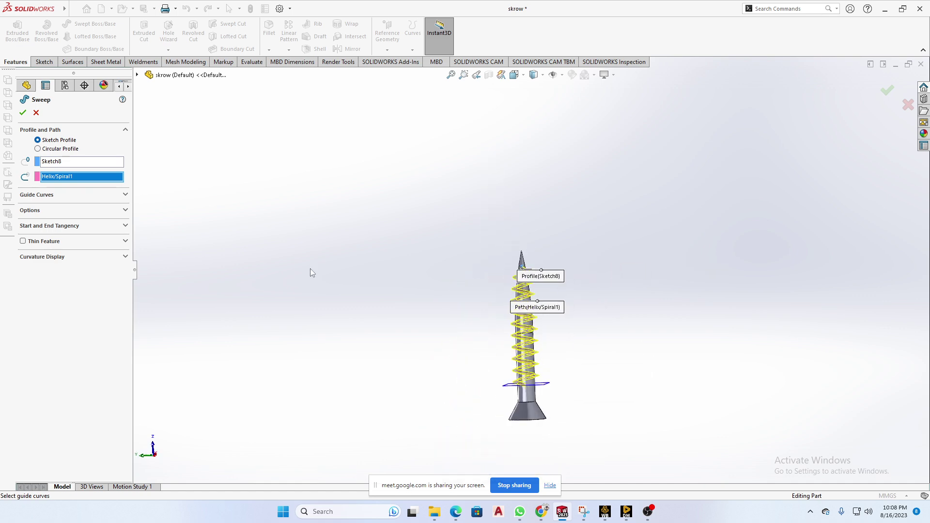
pyautogui.click(22, 112)
pyautogui.scroll(-8, 644, 378)
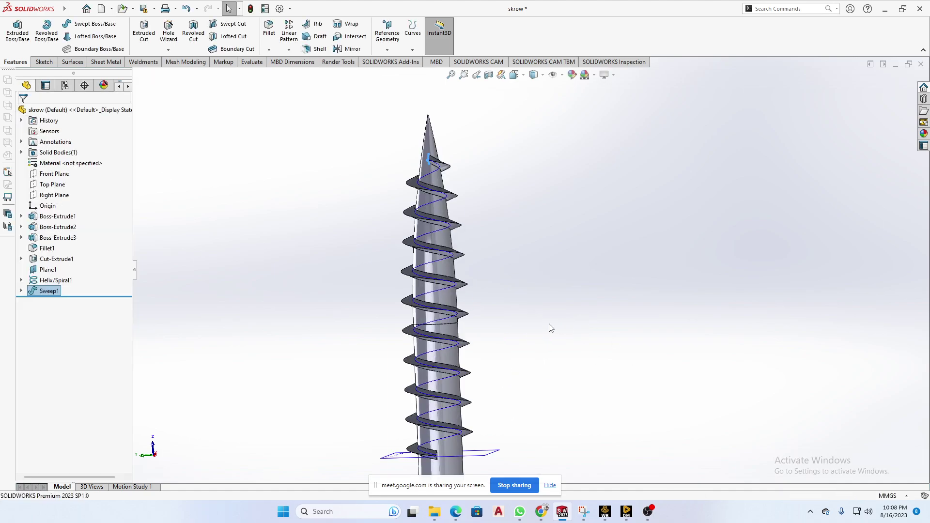
# Step: Inspect the finished thread from the head side and hide the reference plane at the end of the thread
pyautogui.moveTo(476, 285); pyautogui.dragTo(411, 260, button='middle')
pyautogui.scroll(3, 555, 378)
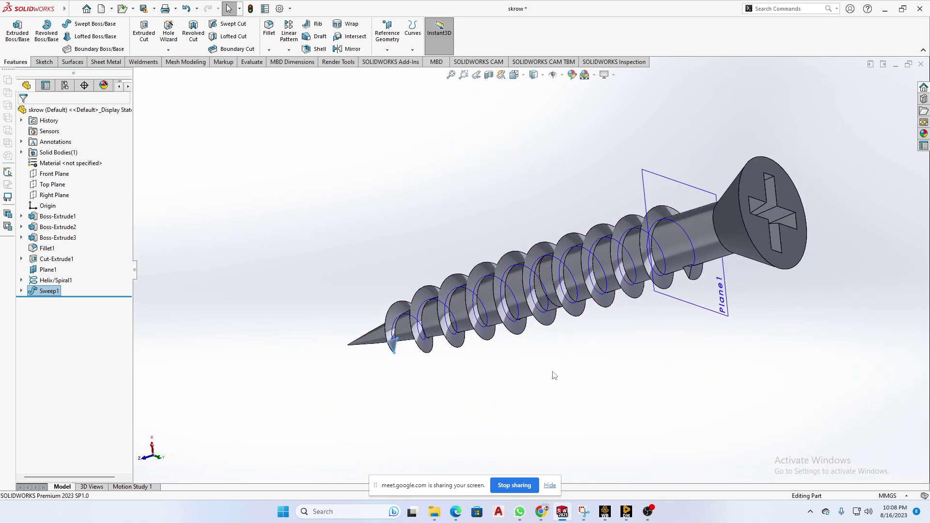
pyautogui.moveTo(554, 376); pyautogui.dragTo(653, 373, button='middle')
pyautogui.click(730, 285)
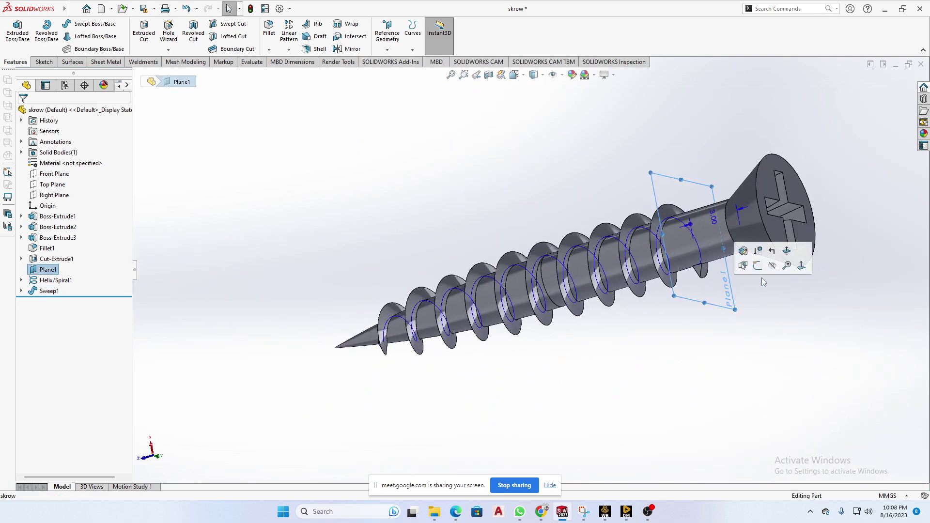
pyautogui.click(771, 265)
pyautogui.moveTo(629, 321); pyautogui.dragTo(543, 362, button='middle')
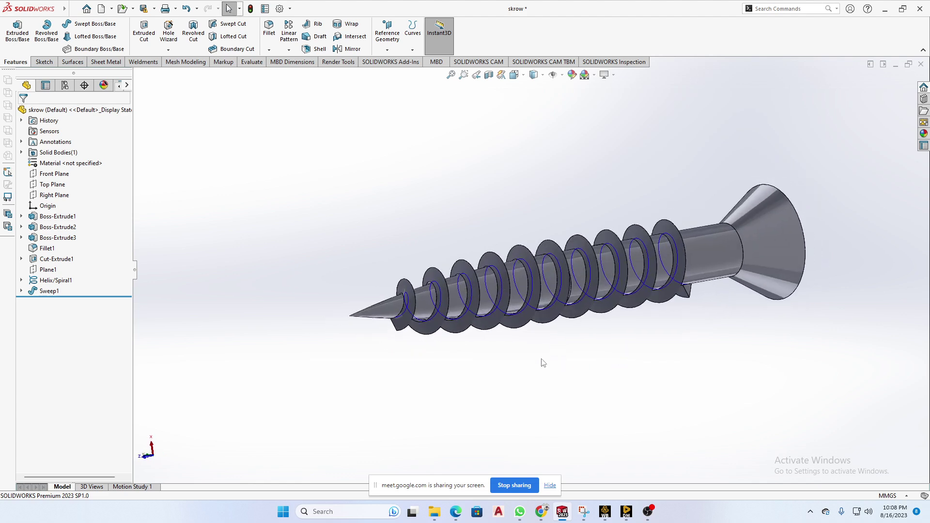
# Step: Open the sweep's profile sketch for editing and examine the Pierce relation at the midpoint of the triangle's base line
pyautogui.click(21, 290)
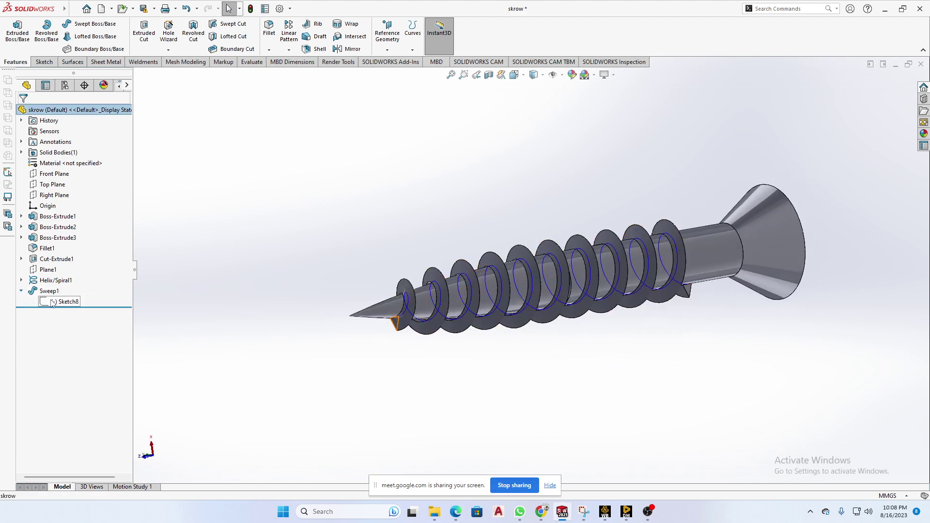
pyautogui.click(65, 301)
pyautogui.click(60, 271)
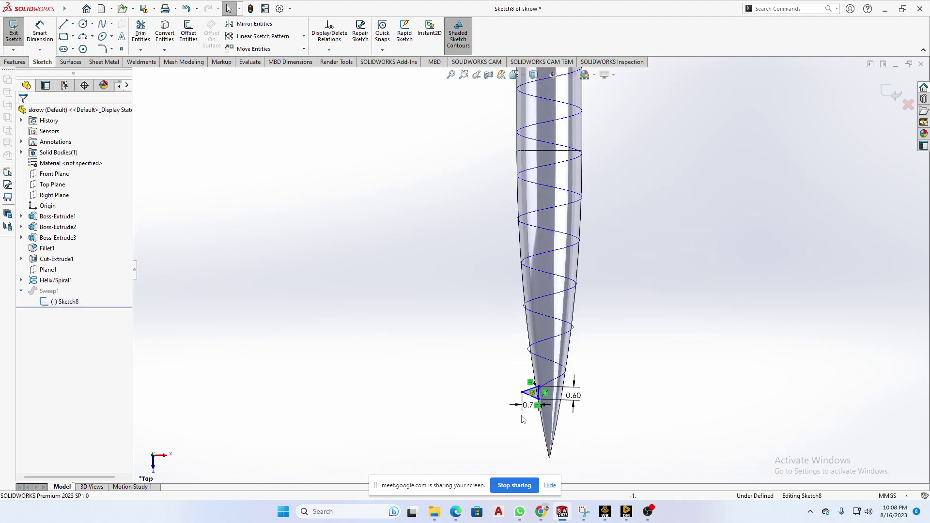
pyautogui.scroll(-4, 585, 260)
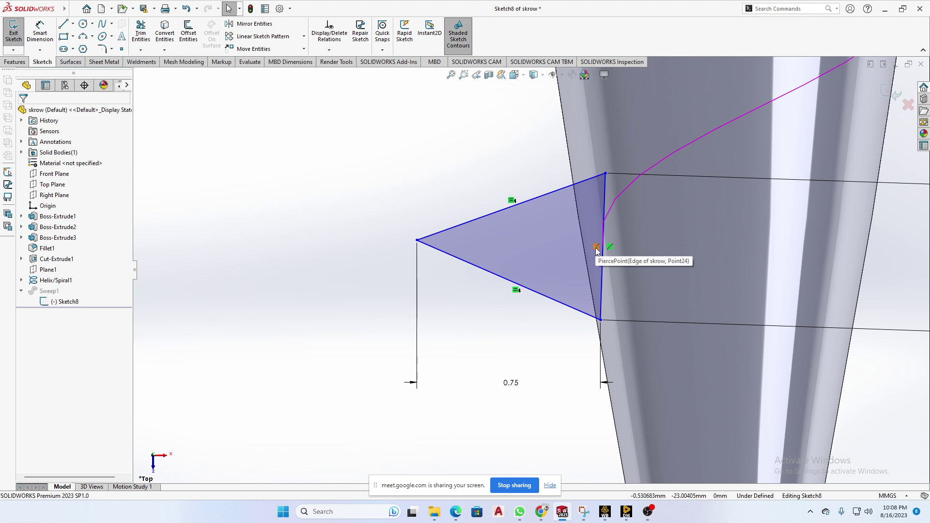
pyautogui.scroll(6, 570, 301)
pyautogui.moveTo(569, 301); pyautogui.dragTo(411, 334, button='middle')
pyautogui.scroll(6, 584, 369)
pyautogui.scroll(-13, 545, 293)
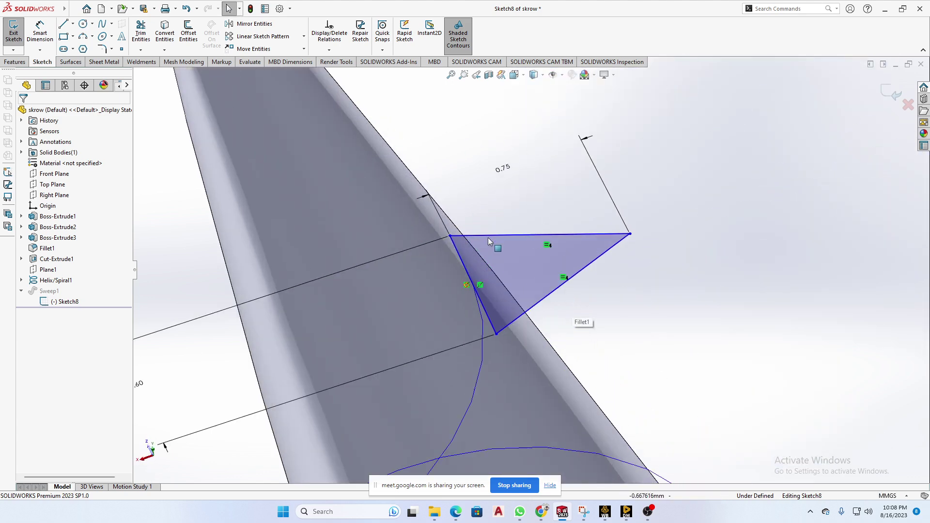
pyautogui.moveTo(488, 241)
pyautogui.mouseDown(button='middle')
pyautogui.moveTo(420, 219)
pyautogui.moveTo(487, 234)
pyautogui.mouseUp(button='middle')
pyautogui.scroll(5, 579, 293)
pyautogui.scroll(-5, 528, 234)
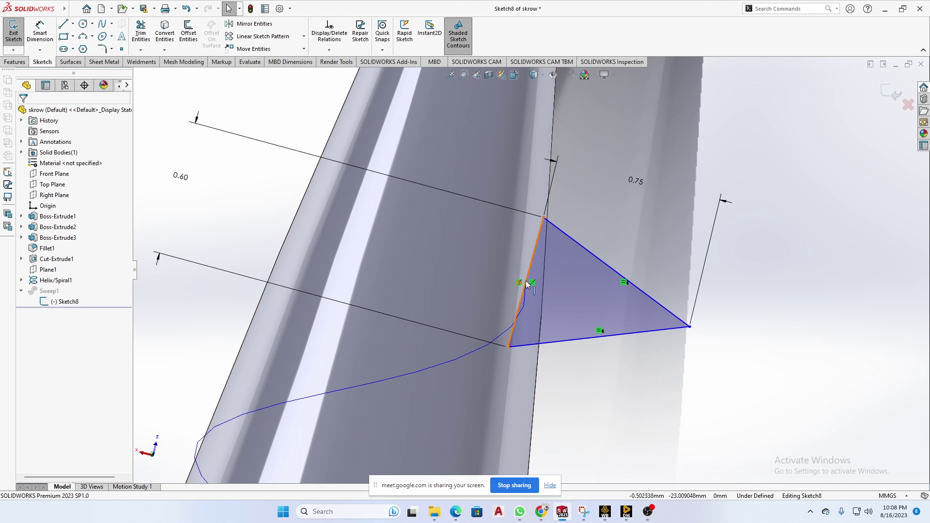
# Step: Delete the Pierce relation that ties the midpoint of the triangle's base line to the helix
pyautogui.click(520, 283)
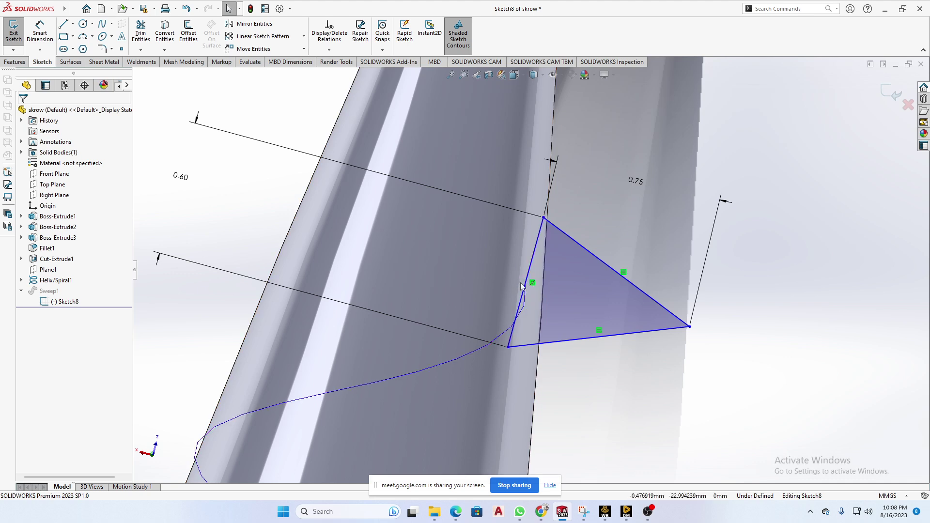
pyautogui.click(528, 277)
pyautogui.press('Delete')
pyautogui.click(598, 263)
pyautogui.press('Delete')
pyautogui.click(684, 326)
pyautogui.press('Delete')
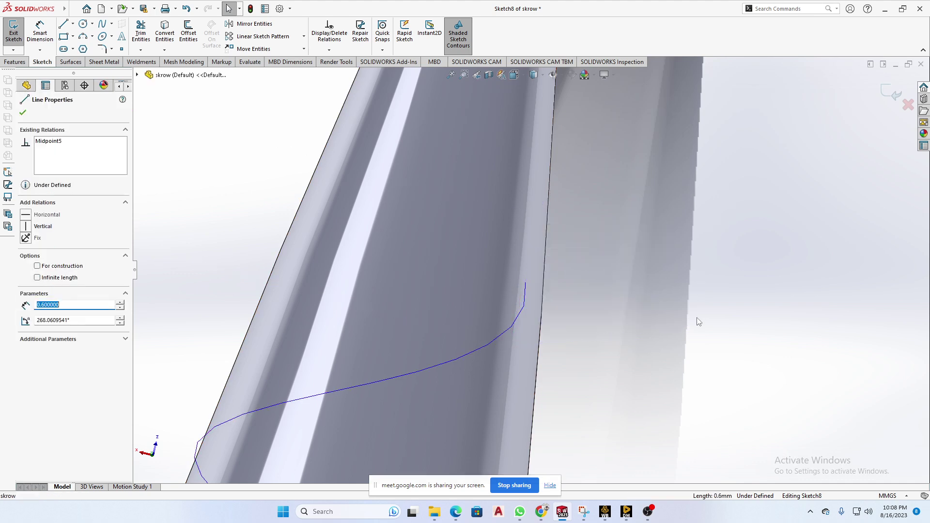
# Step: Move the released triangular profile away from the screw body
pyautogui.scroll(6, 565, 311)
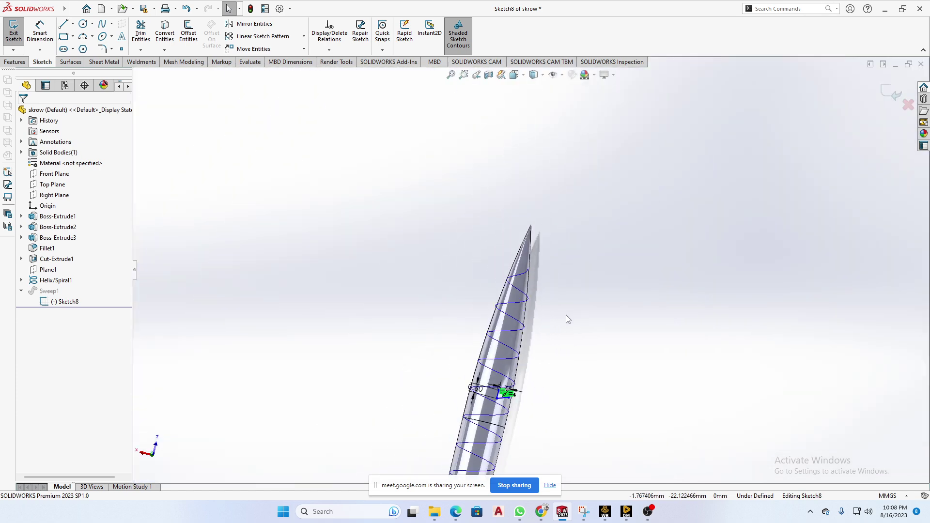
pyautogui.scroll(-8, 506, 402)
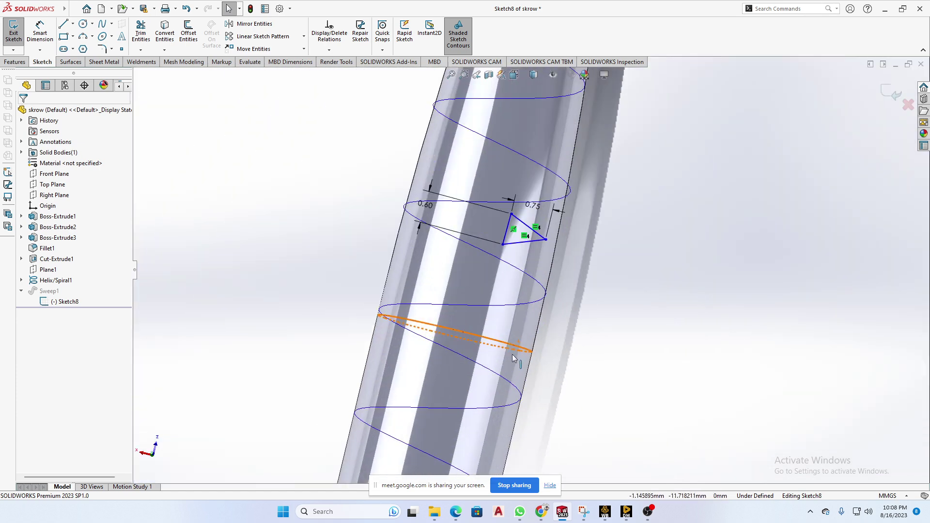
pyautogui.moveTo(504, 213); pyautogui.dragTo(624, 214)
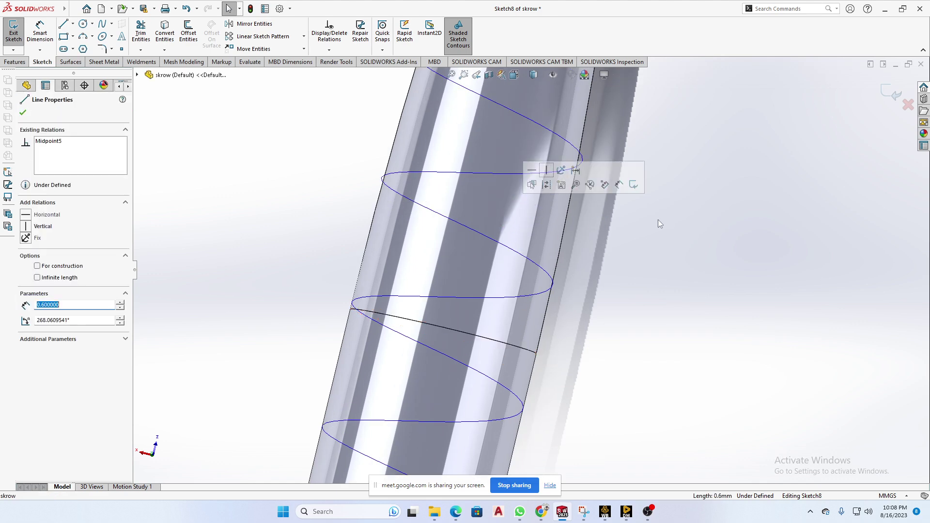
pyautogui.scroll(-1, 630, 256)
pyautogui.scroll(-2, 604, 282)
pyautogui.scroll(10, 598, 304)
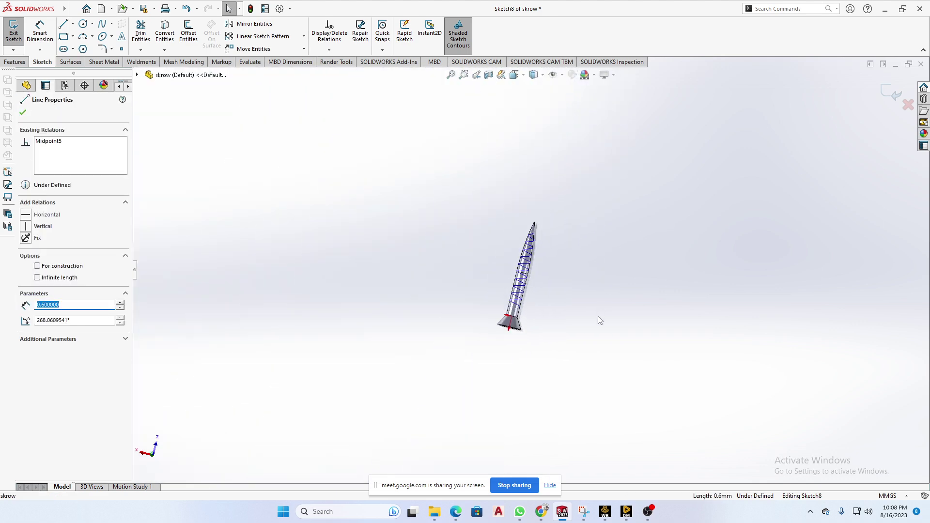
pyautogui.scroll(-2, 554, 301)
# Step: Try to add a Pierce relation between the midpoint of the displaced triangle's base line and the helix
pyautogui.press('space')
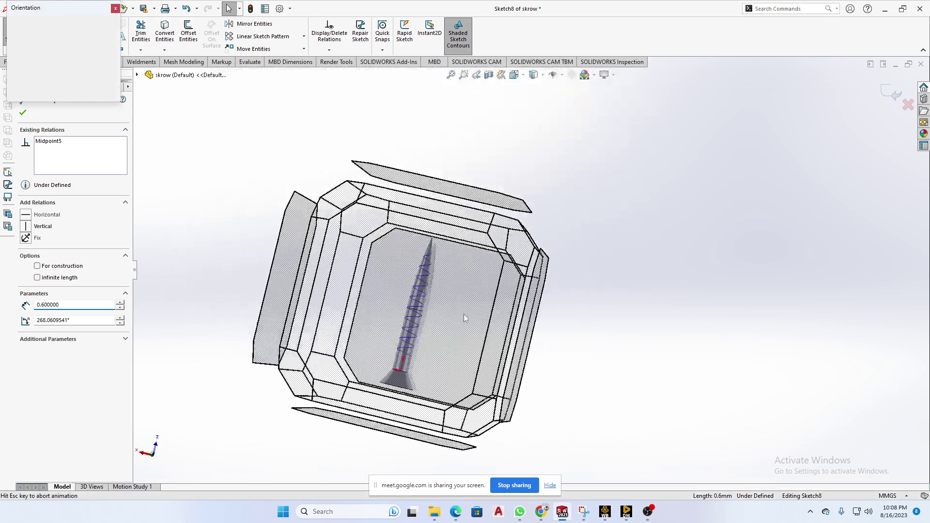
pyautogui.click(536, 326)
pyautogui.scroll(-5, 576, 373)
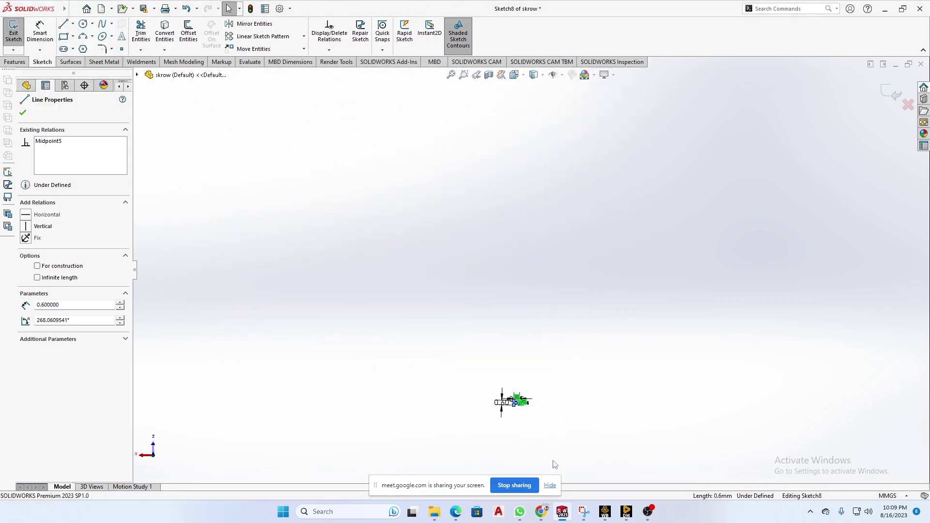
pyautogui.moveTo(582, 292); pyautogui.dragTo(387, 398)
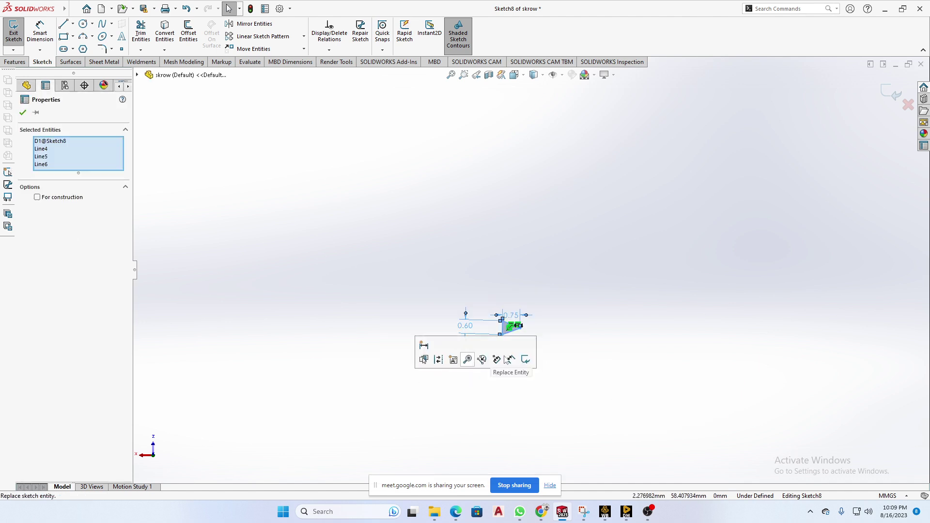
pyautogui.scroll(-5, 504, 339)
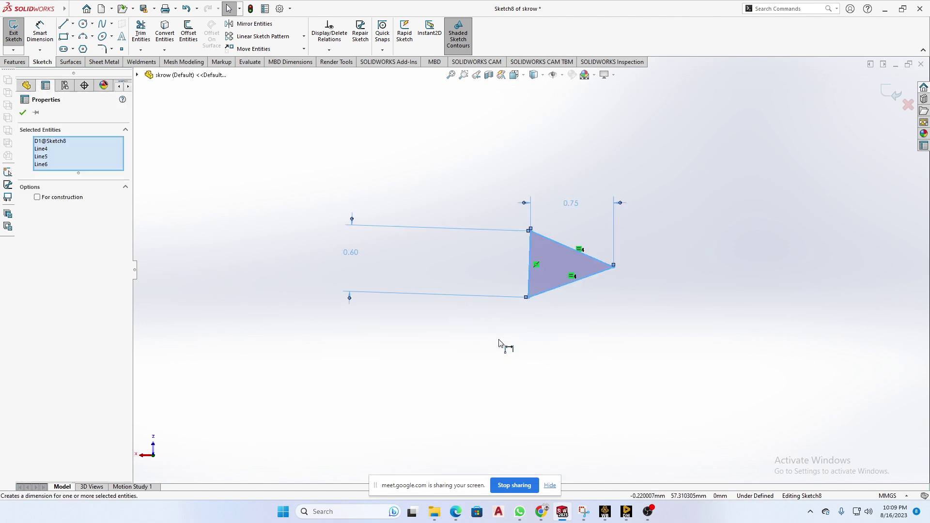
pyautogui.scroll(-3, 528, 270)
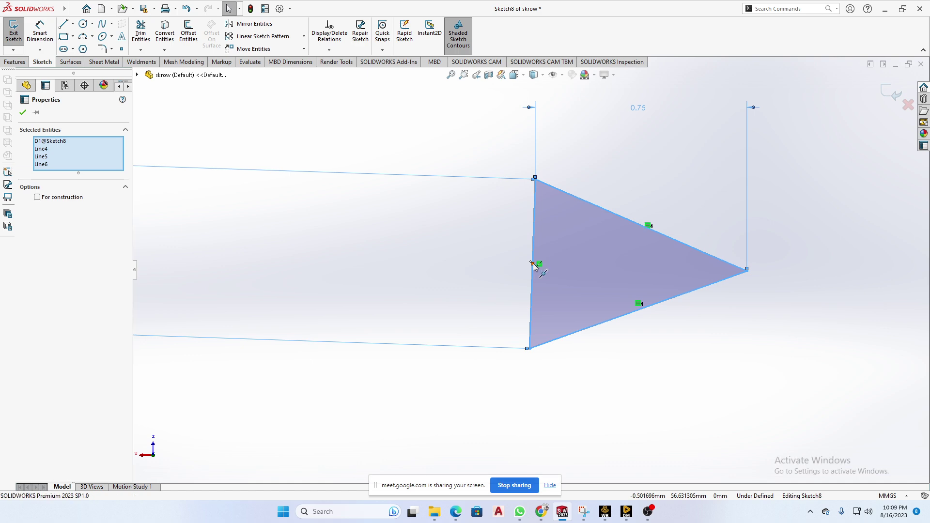
pyautogui.click(534, 266)
pyautogui.scroll(10, 542, 281)
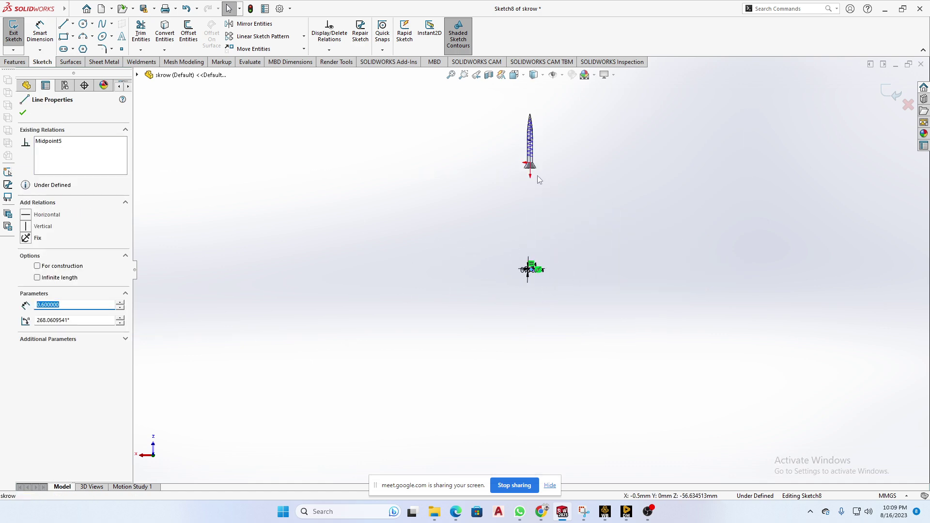
pyautogui.scroll(-8, 532, 174)
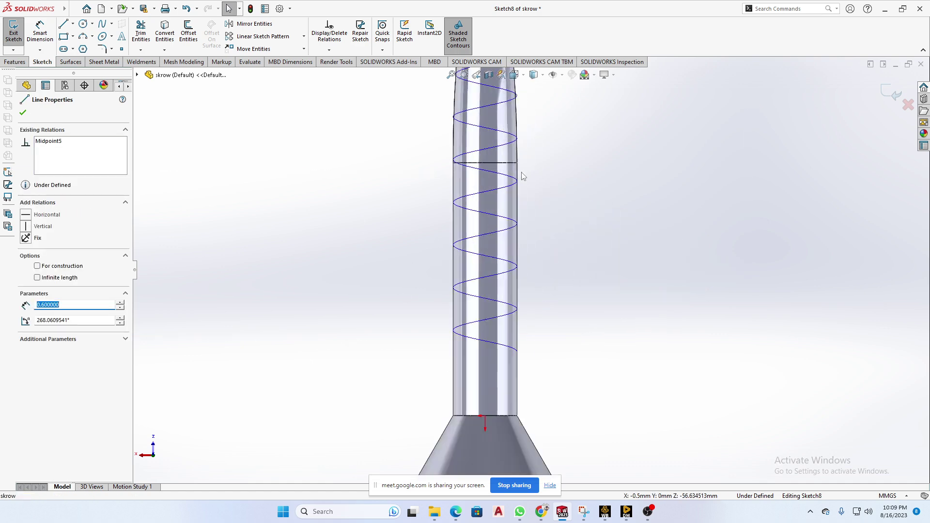
pyautogui.click(512, 199)
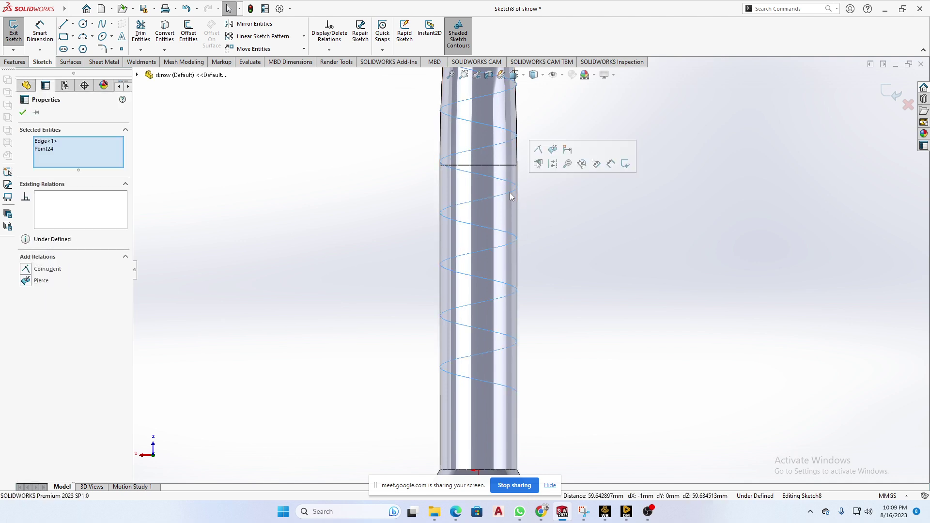
pyautogui.click(553, 149)
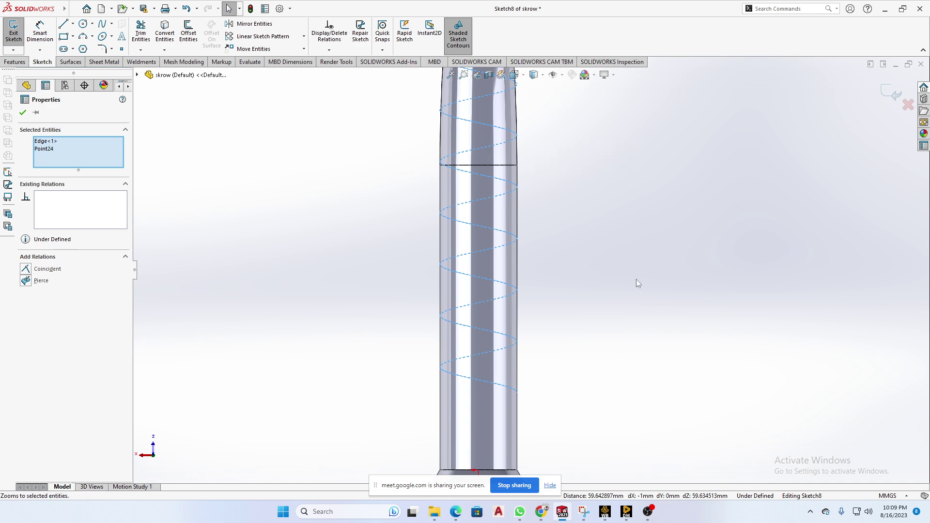
pyautogui.click(630, 284)
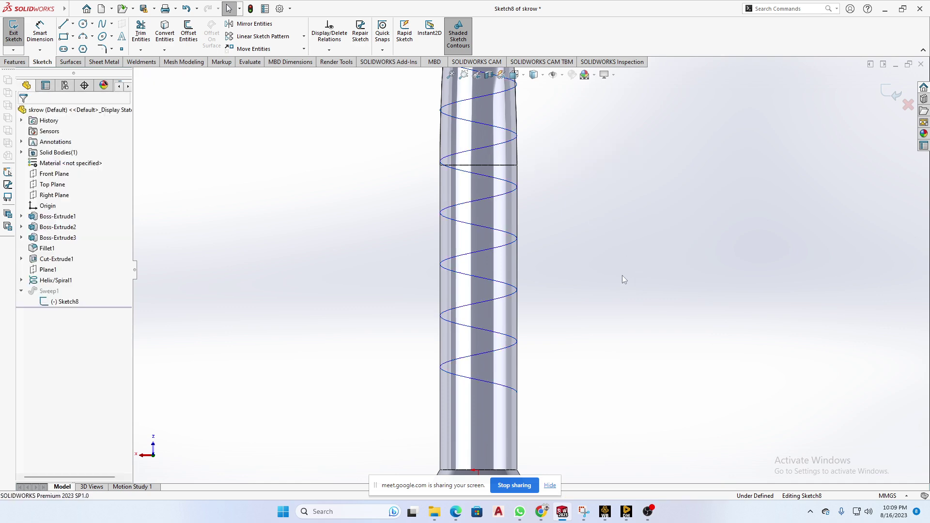
# Step: Leave the profile sketch, discarding its changes, and inspect the restored swept thread
pyautogui.click(908, 104)
pyautogui.click(509, 257)
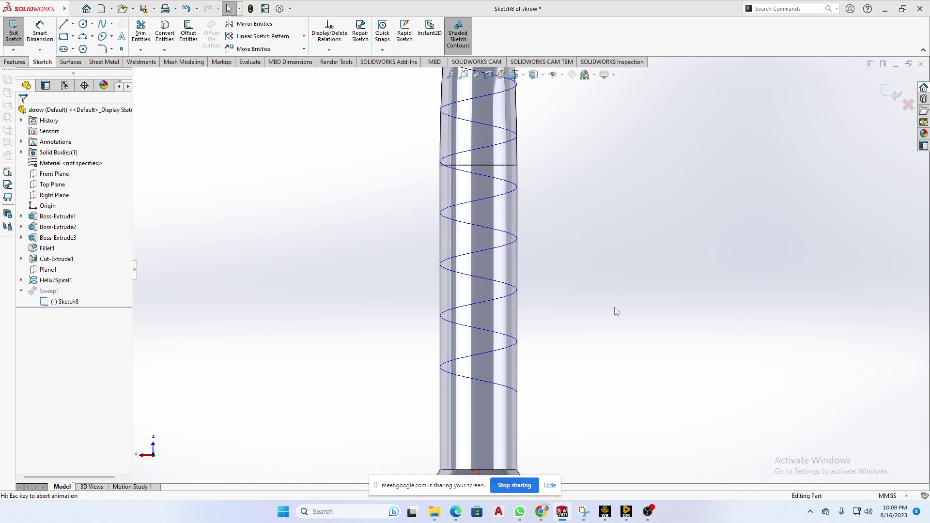
pyautogui.scroll(4, 616, 318)
pyautogui.moveTo(613, 316)
pyautogui.mouseDown(button='middle')
pyautogui.moveTo(580, 204)
pyautogui.moveTo(449, 205)
pyautogui.moveTo(442, 339)
pyautogui.mouseUp(button='middle')
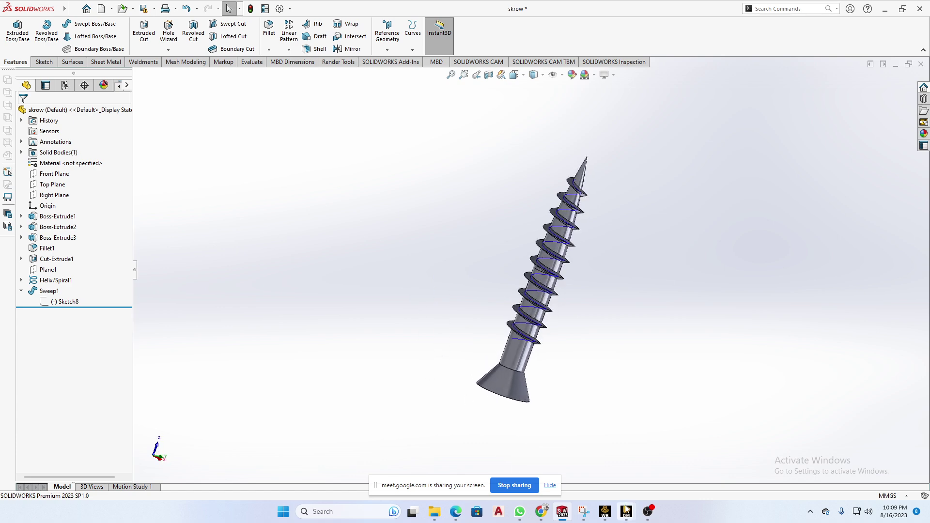
pyautogui.moveTo(626, 510)
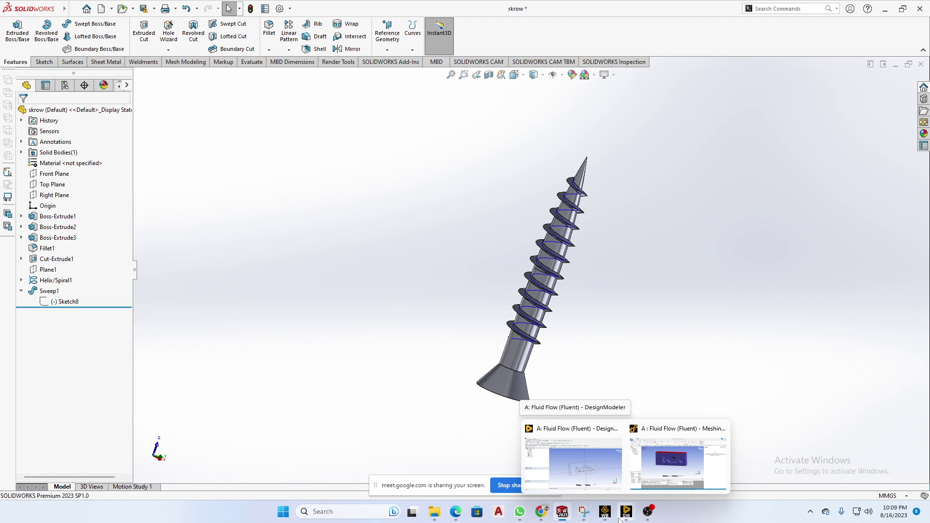
pyautogui.moveTo(521, 512)
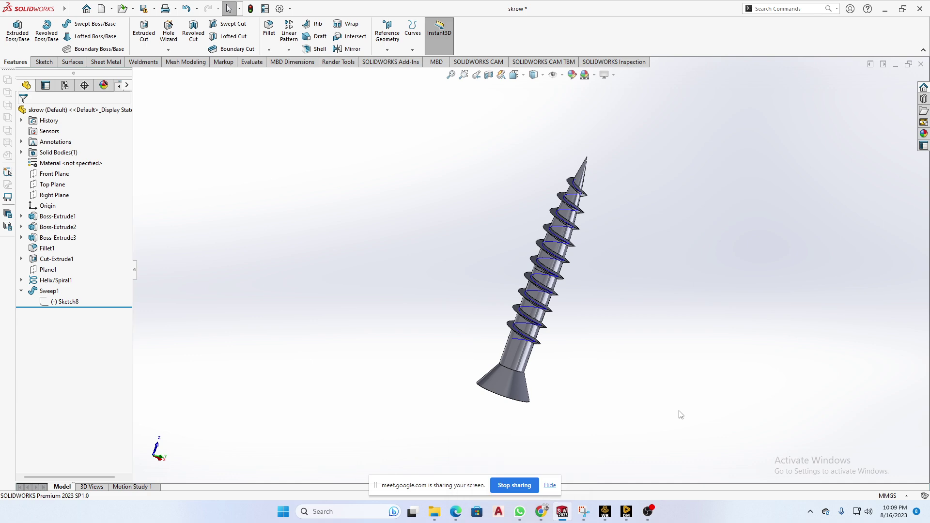
# Step: Check the class group chat in WhatsApp, return to SOLIDWORKS and inspect the threaded screw from the side
pyautogui.click(528, 511)
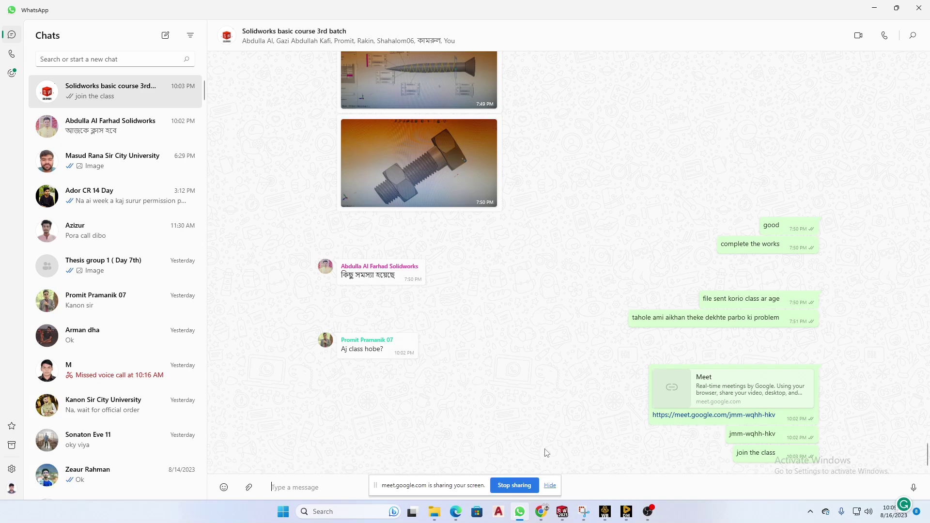
pyautogui.click(874, 12)
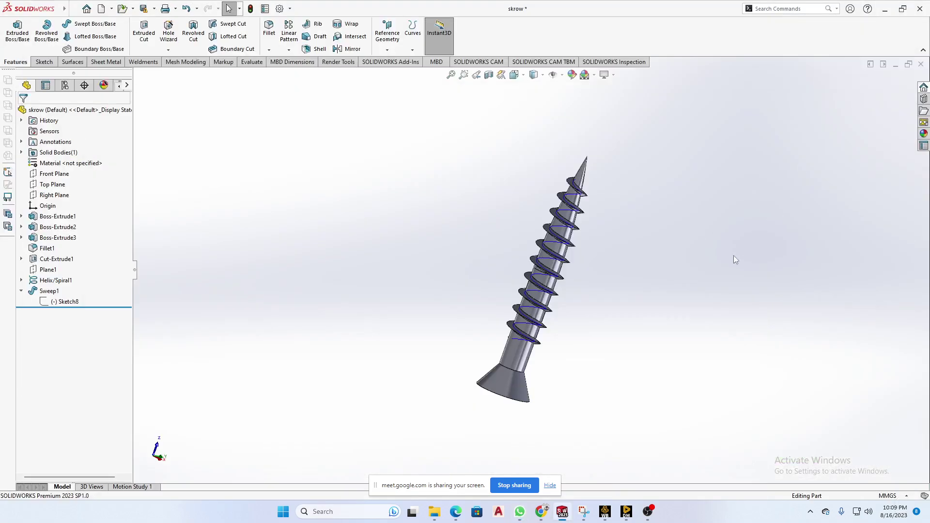
pyautogui.moveTo(683, 288); pyautogui.dragTo(571, 258, button='middle')
pyautogui.scroll(-5, 557, 326)
pyautogui.scroll(3, 556, 327)
pyautogui.scroll(2, 616, 305)
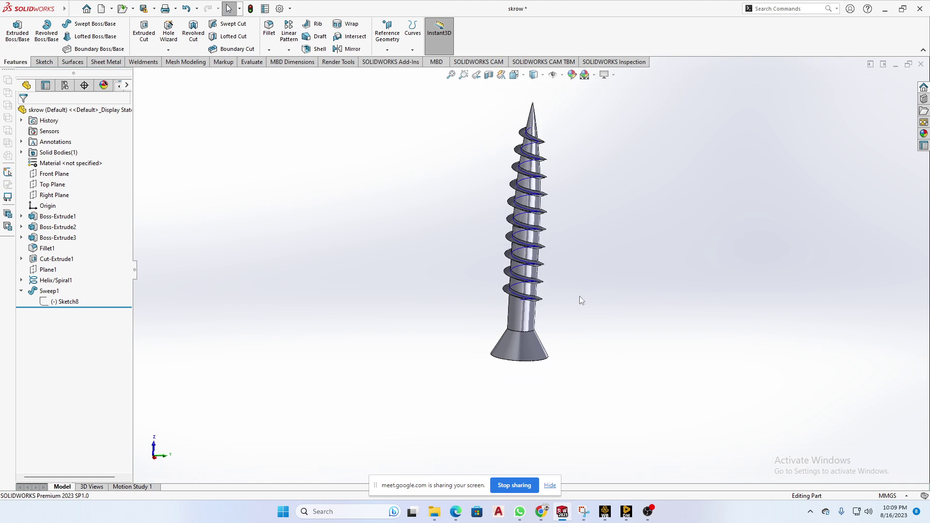
# Step: Roll the model back to before Boss-Extrude1 and start a new sketch on the Top Plane
pyautogui.moveTo(106, 308); pyautogui.dragTo(107, 199)
pyautogui.click(52, 173)
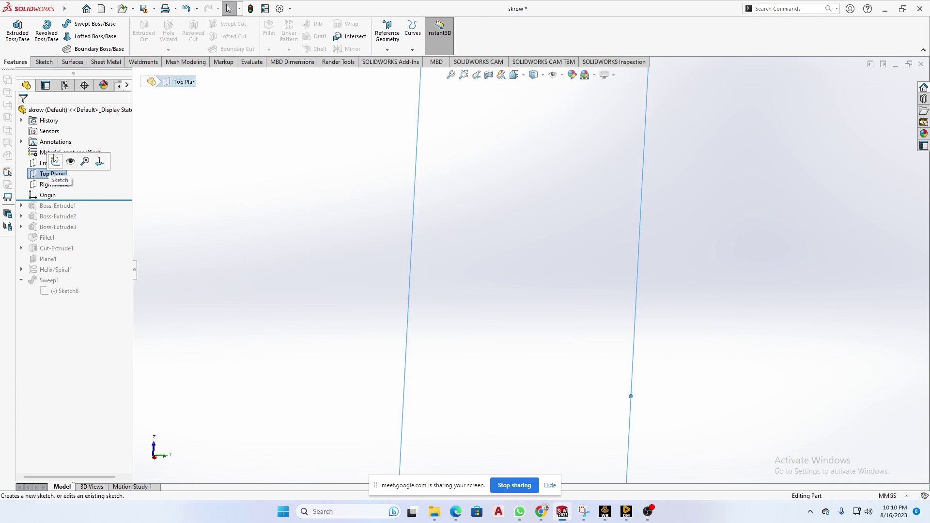
pyautogui.click(63, 159)
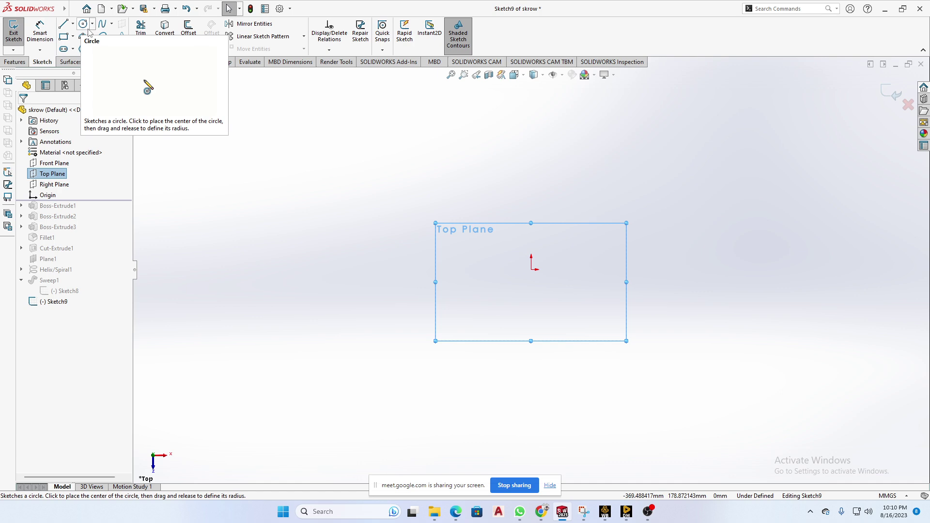
# Step: Sketch a closed upright rectangle of four lines, about 62 mm wide, with its lower-left corner on the origin
pyautogui.click(63, 24)
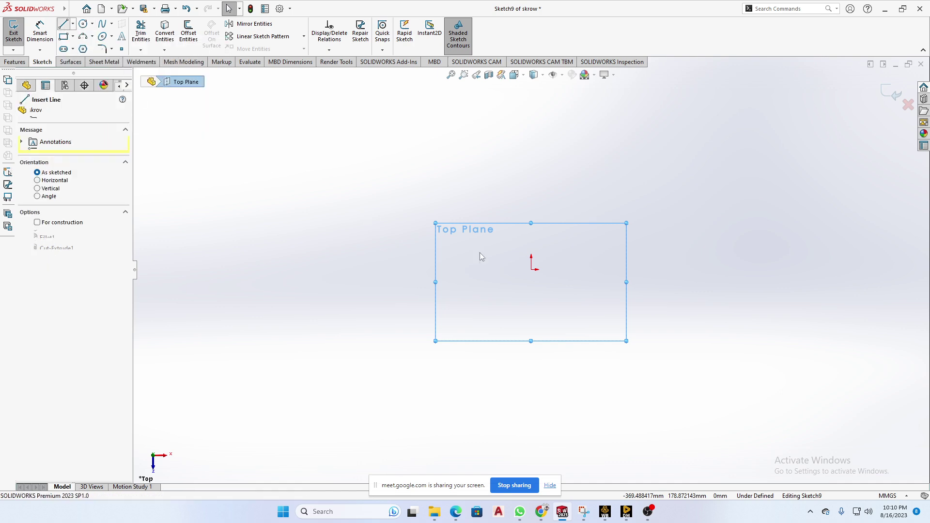
pyautogui.click(531, 270)
pyautogui.click(532, 156)
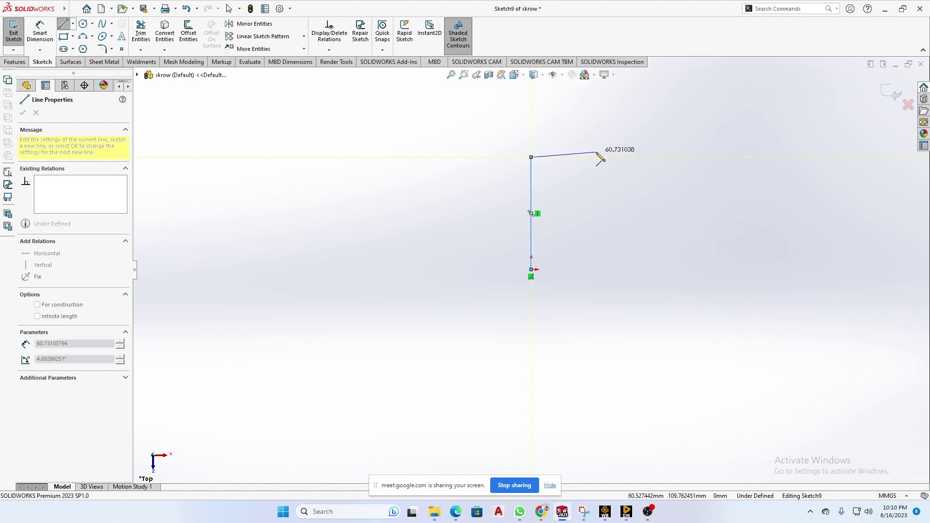
pyautogui.click(597, 157)
pyautogui.click(598, 270)
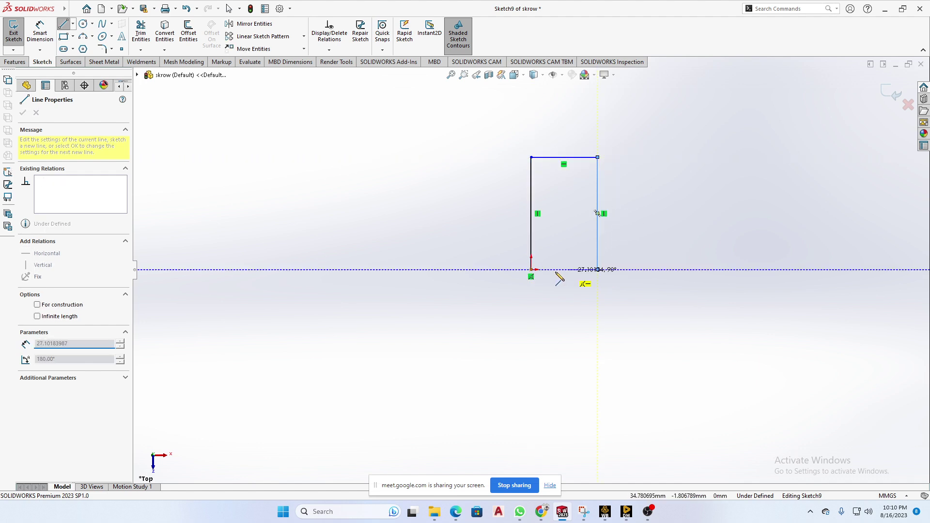
pyautogui.click(531, 270)
pyautogui.rightClick(390, 216)
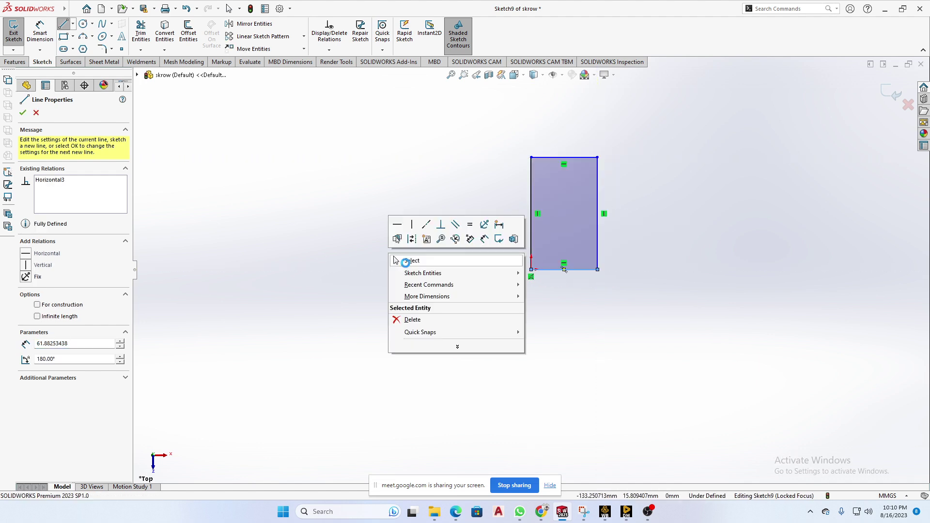
pyautogui.click(397, 260)
# Step: Draw a circle about 58 mm in diameter just to the right of the rectangle without touching it
pyautogui.click(84, 23)
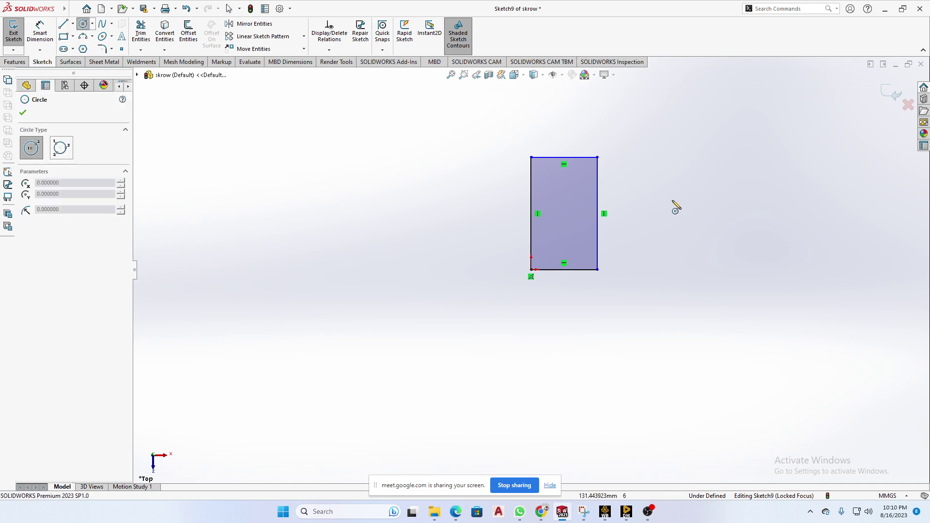
pyautogui.click(640, 189)
pyautogui.click(611, 200)
pyautogui.moveTo(682, 270); pyautogui.dragTo(688, 248, button='right')
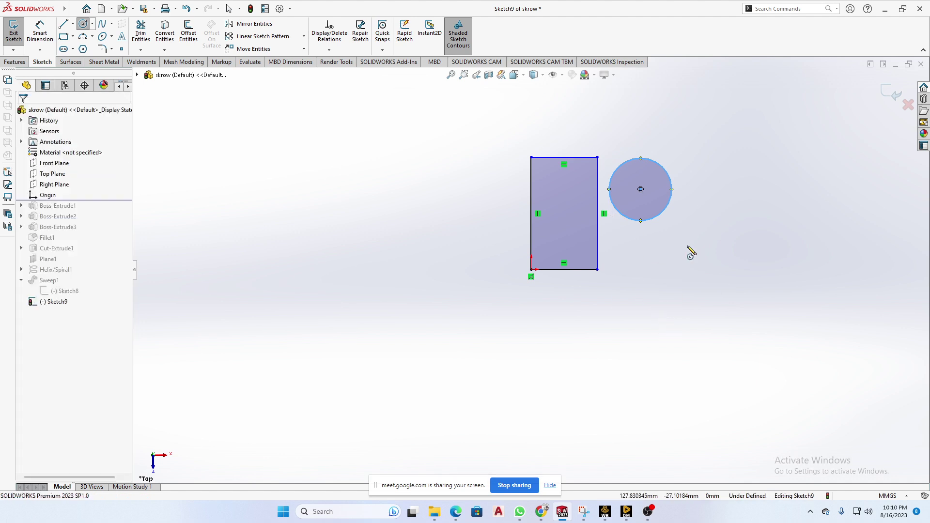
pyautogui.press('Escape')
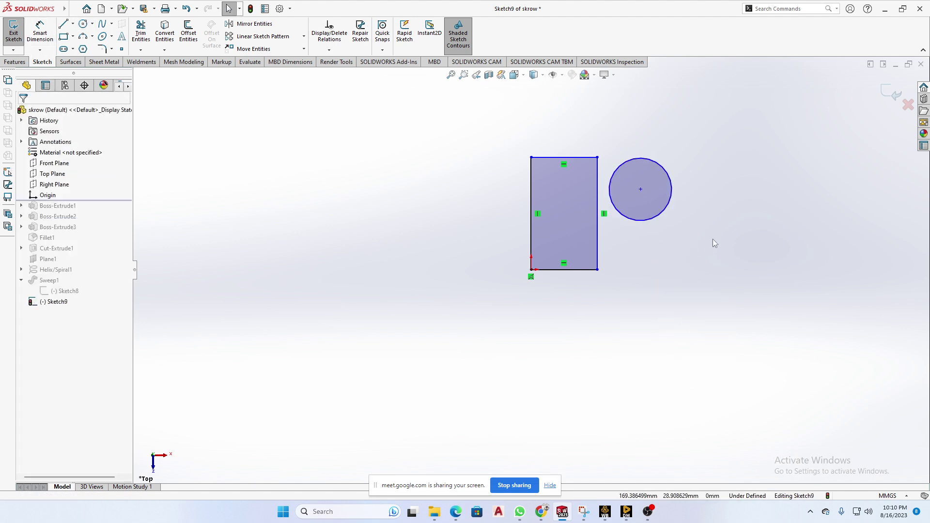
# Step: Add a Tangent relation between the circle and the rectangle's right vertical line
pyautogui.click(611, 197)
pyautogui.click(598, 200)
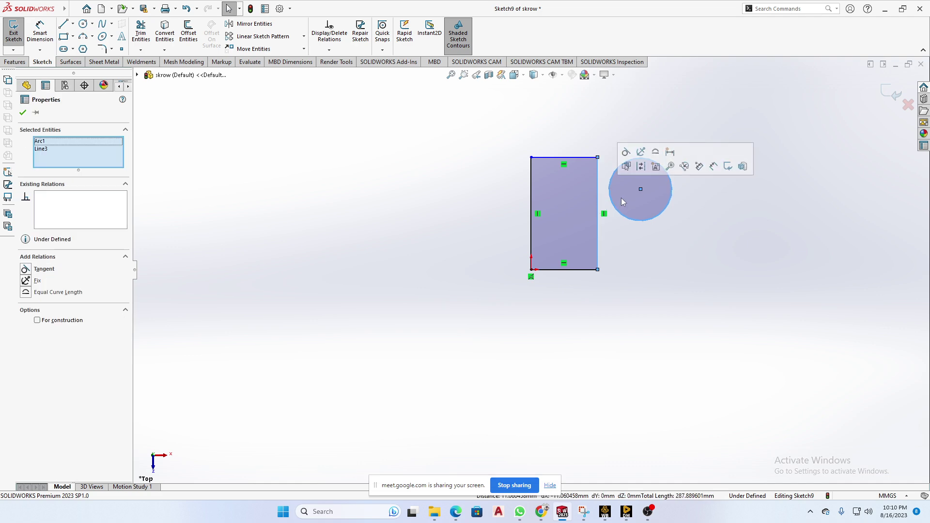
pyautogui.click(626, 154)
pyautogui.click(683, 223)
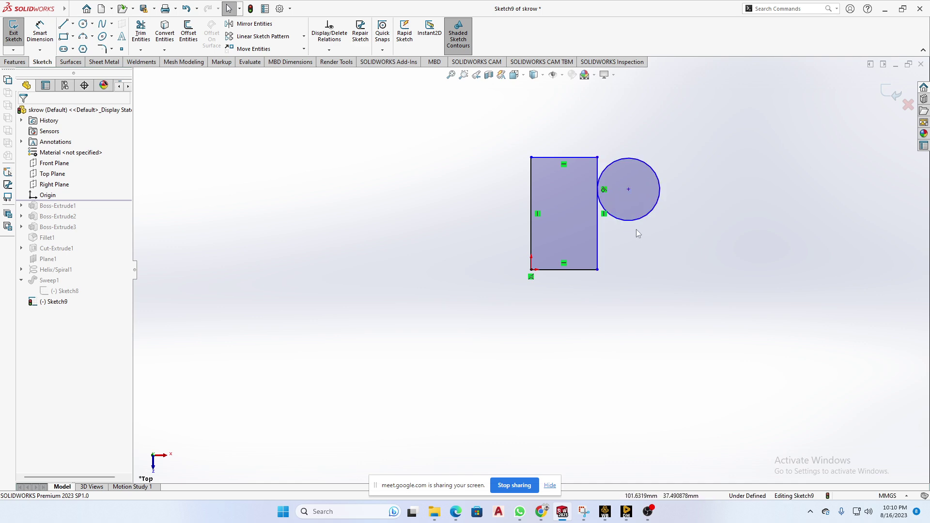
# Step: Examine the existing relation between the circle and the rectangle's right vertical line
pyautogui.scroll(-3, 605, 186)
pyautogui.press('f')
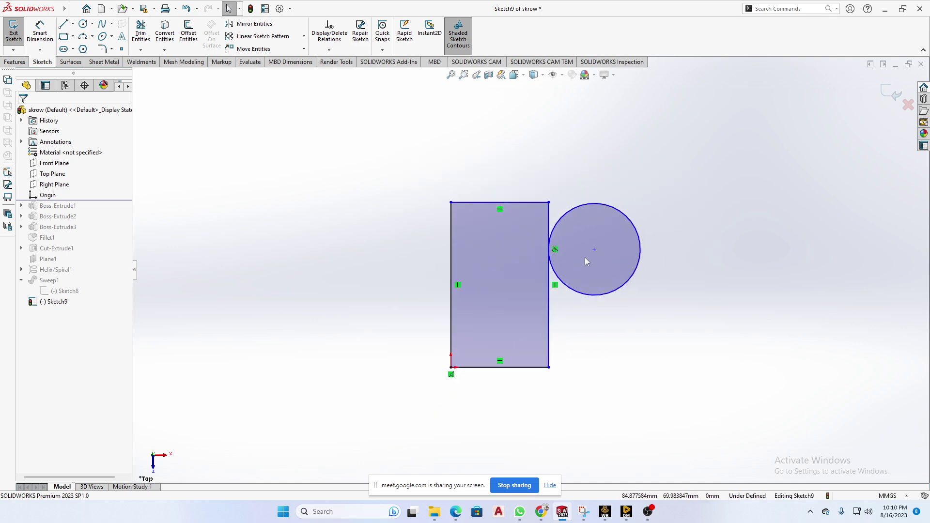
pyautogui.click(557, 221)
pyautogui.keyDown('ctrl'); pyautogui.click(550, 226); pyautogui.keyUp('ctrl')
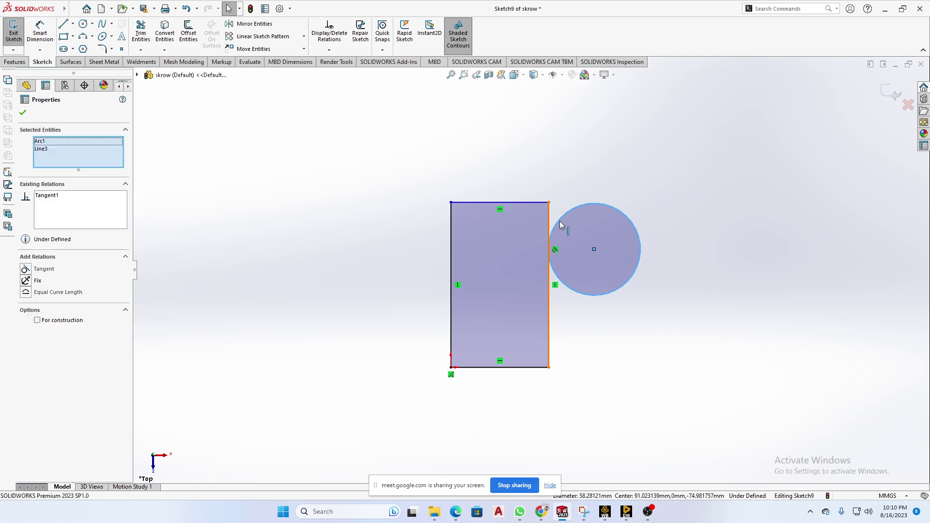
pyautogui.click(576, 180)
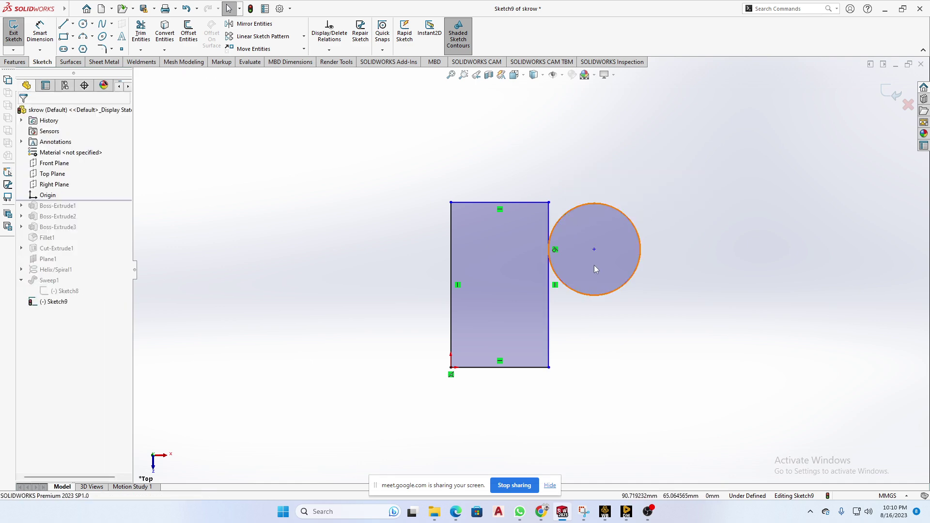
# Step: Move the circle's centre slightly upward and try to add a Midpoint relation between it and the rectangle's top line
pyautogui.click(594, 250)
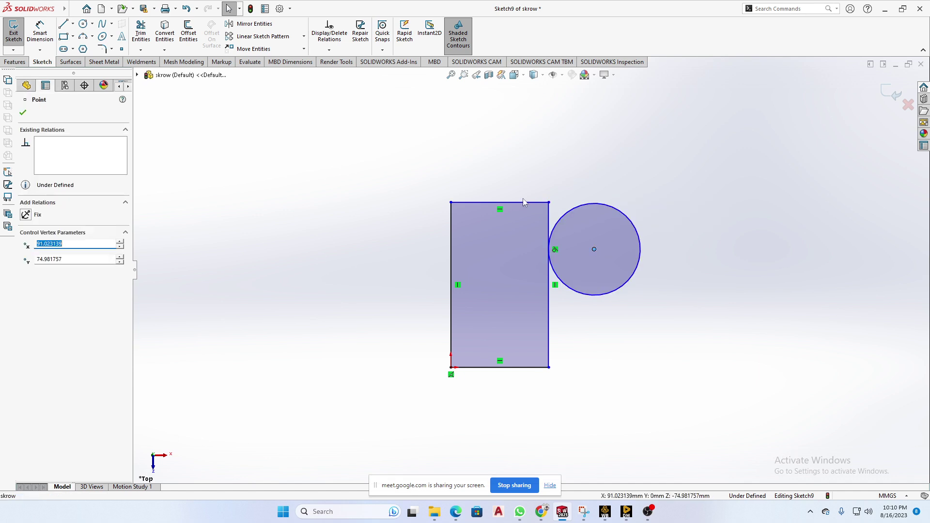
pyautogui.click(518, 203)
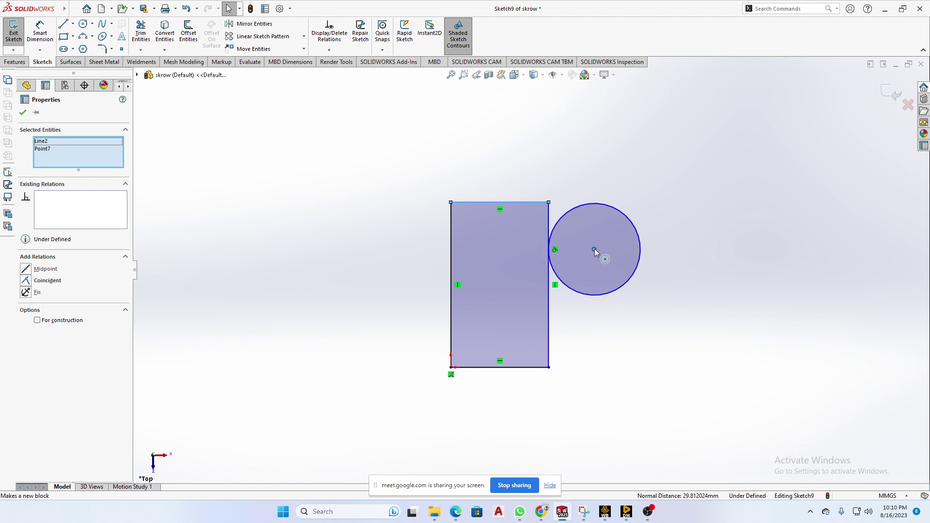
pyautogui.click(669, 238)
pyautogui.moveTo(593, 248); pyautogui.dragTo(597, 226)
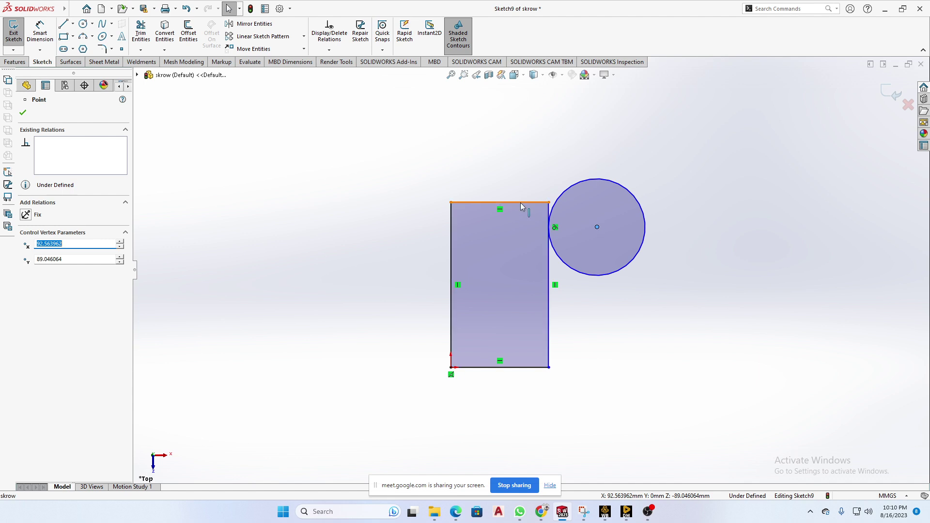
pyautogui.keyDown('ctrl'); pyautogui.click(521, 203); pyautogui.keyUp('ctrl')
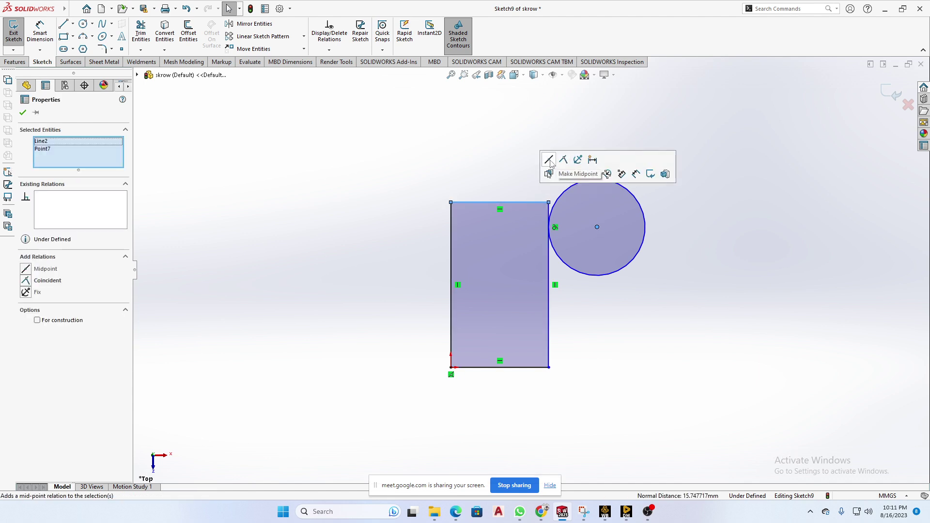
pyautogui.click(549, 159)
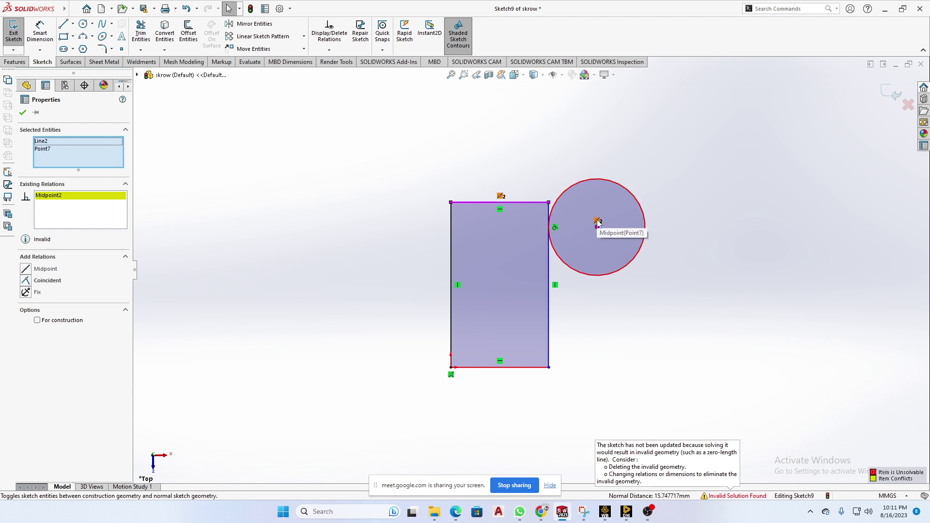
# Step: Undo the deletion of the rectangle's top line and clear the sketch by deleting the rectangle and circle together
pyautogui.press('Delete')
pyautogui.click(527, 256)
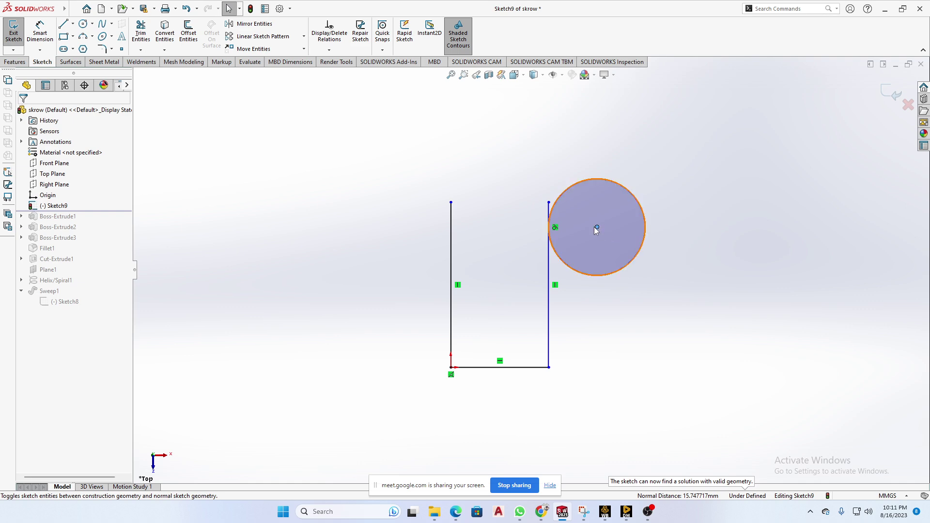
pyautogui.hotkey('ctrl', 'z')
pyautogui.click(661, 268)
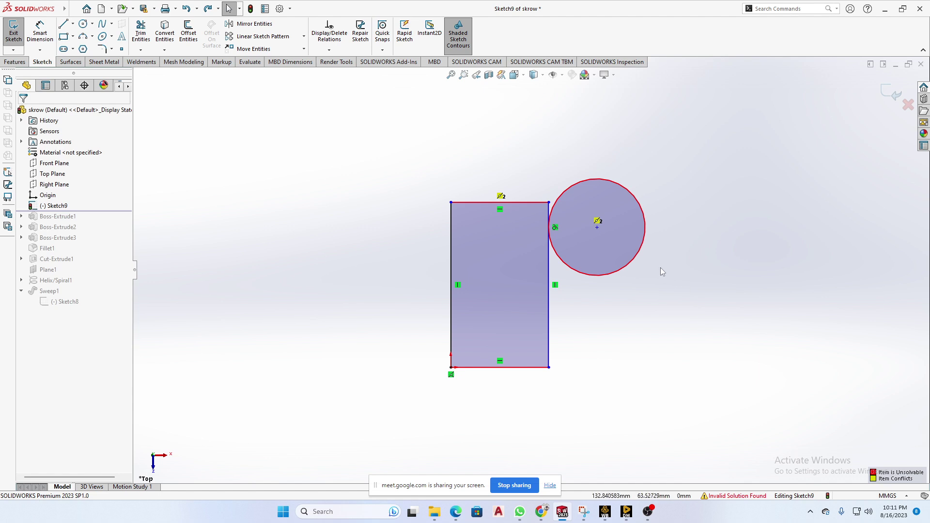
pyautogui.moveTo(708, 179)
pyautogui.mouseDown()
pyautogui.moveTo(453, 260)
pyautogui.moveTo(364, 380)
pyautogui.mouseUp()
pyautogui.press('Delete')
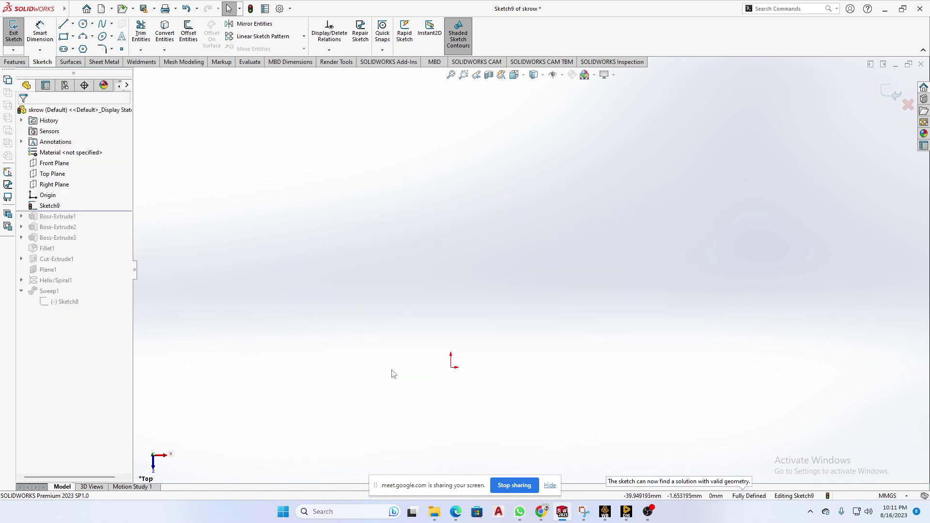
# Step: Draw a single horizontal line above and to the left of the origin
pyautogui.click(63, 24)
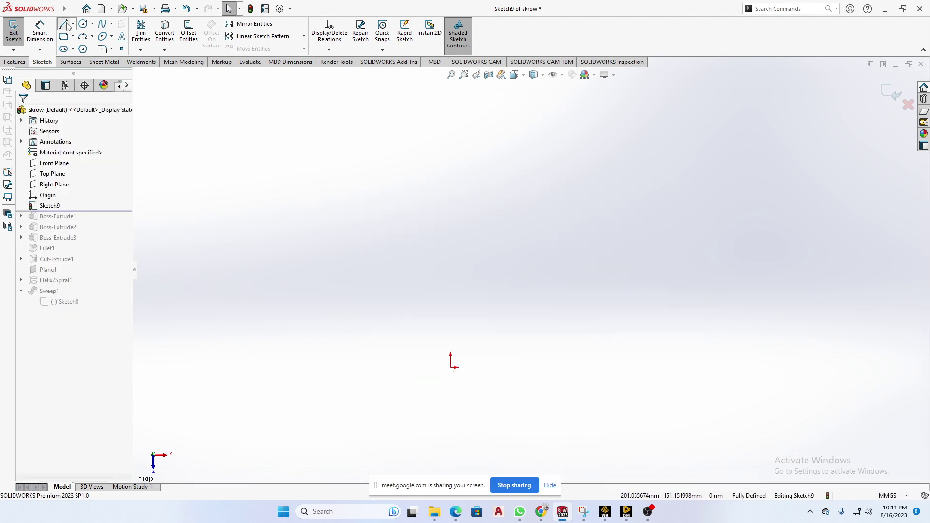
pyautogui.click(256, 215)
pyautogui.click(434, 215)
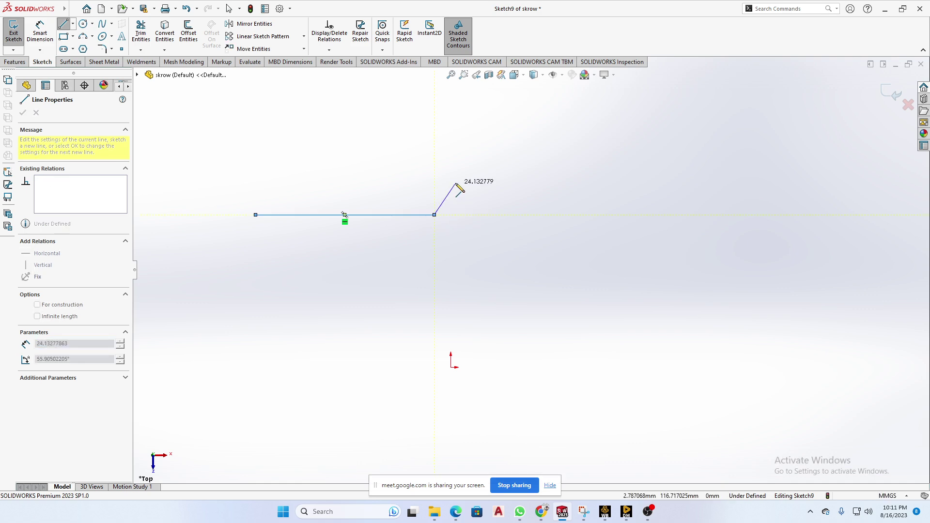
pyautogui.rightClick(455, 184)
pyautogui.click(465, 189)
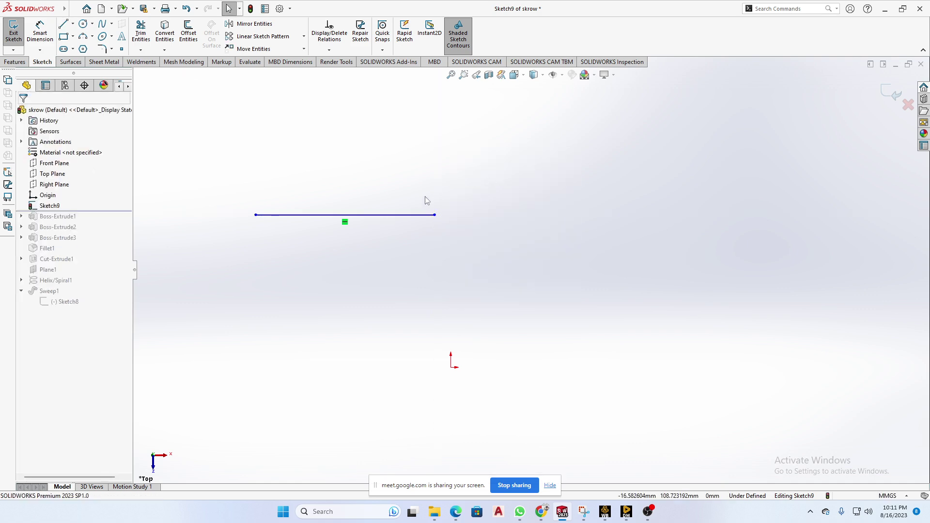
# Step: Leave the Top Plane sketch, discarding its changes, and roll the model forward to include Sweep1
pyautogui.moveTo(562, 512)
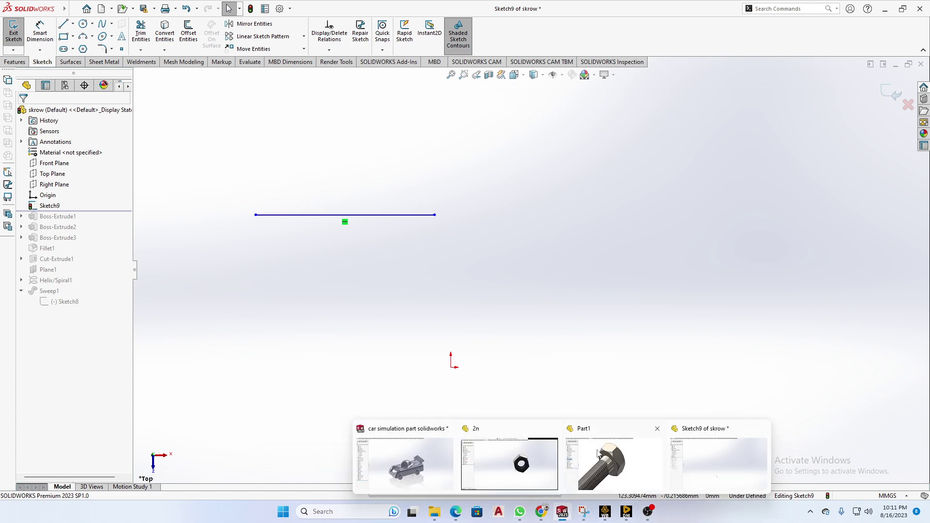
pyautogui.moveTo(612, 470)
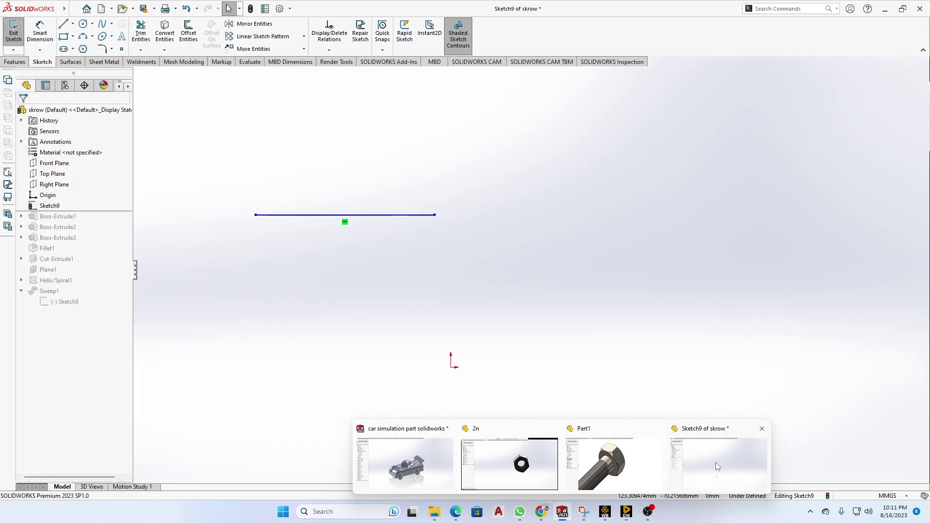
pyautogui.click(716, 462)
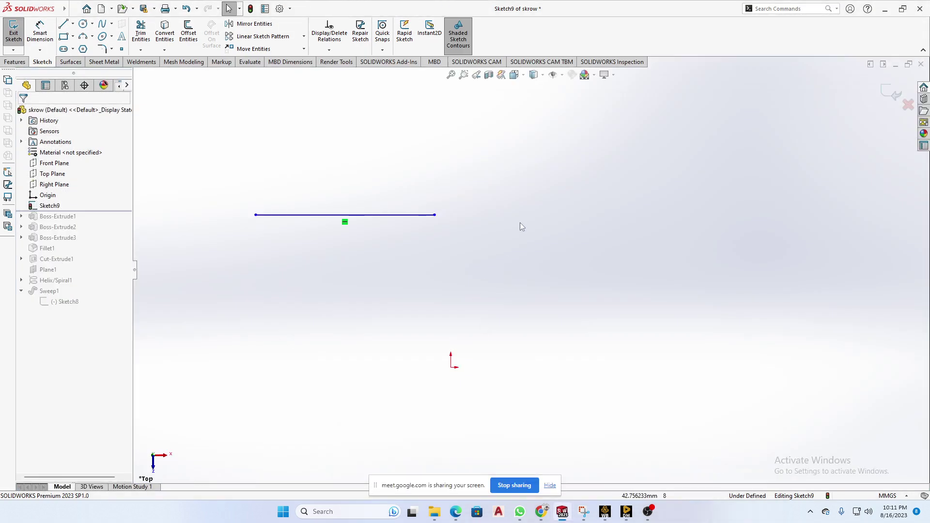
pyautogui.click(907, 105)
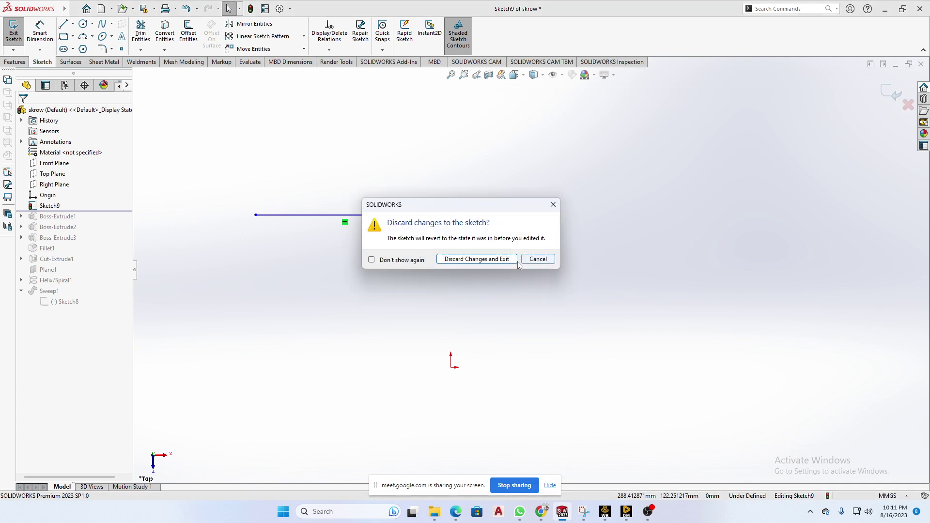
pyautogui.click(484, 262)
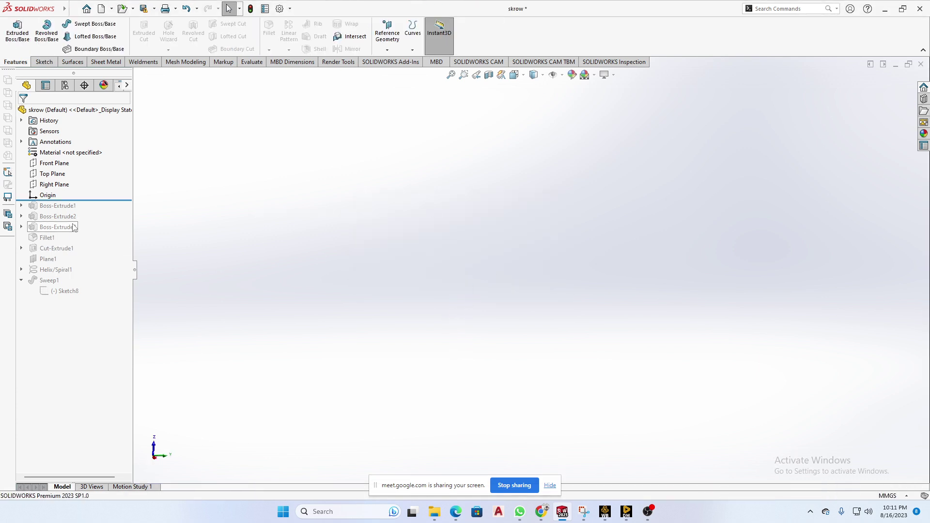
pyautogui.moveTo(95, 199); pyautogui.dragTo(111, 295)
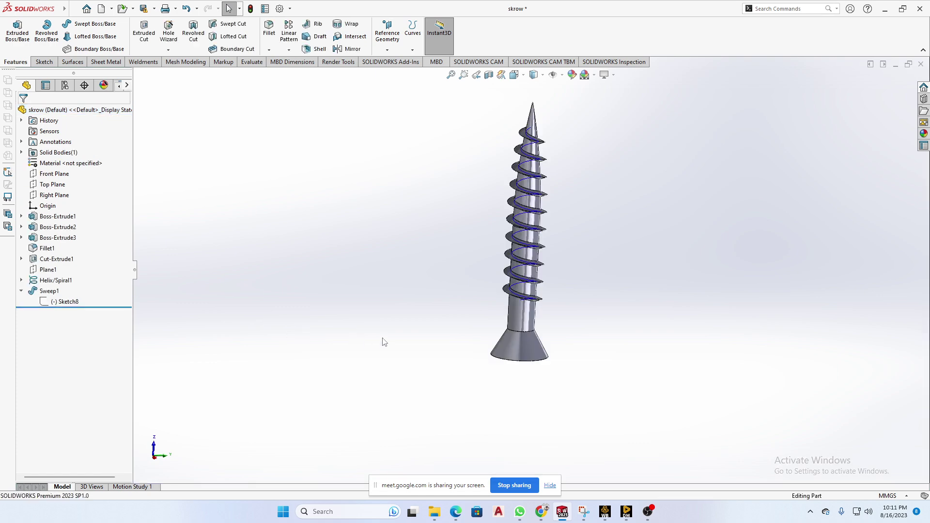
# Step: Examine Boss-Extrude1's sketch and the screw's head and thread from several angles
pyautogui.click(21, 216)
pyautogui.click(57, 235)
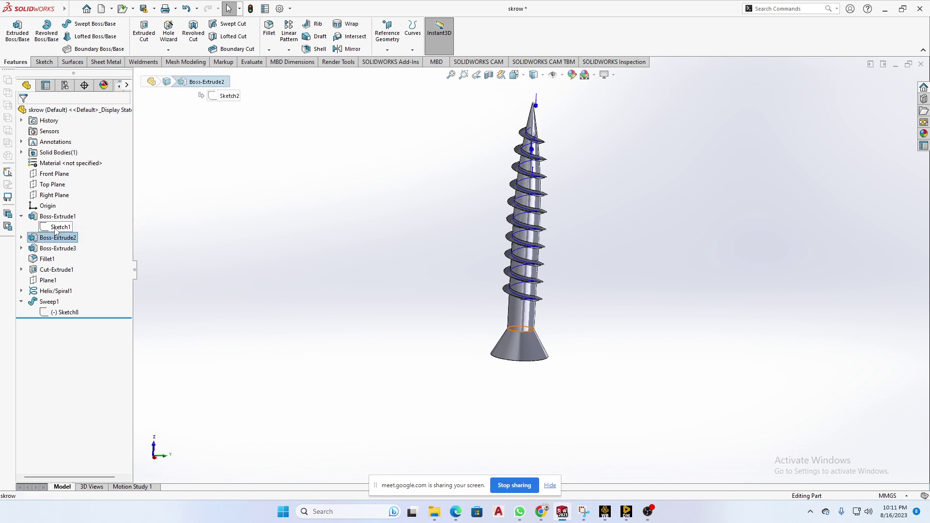
pyautogui.moveTo(354, 318); pyautogui.dragTo(377, 298, button='middle')
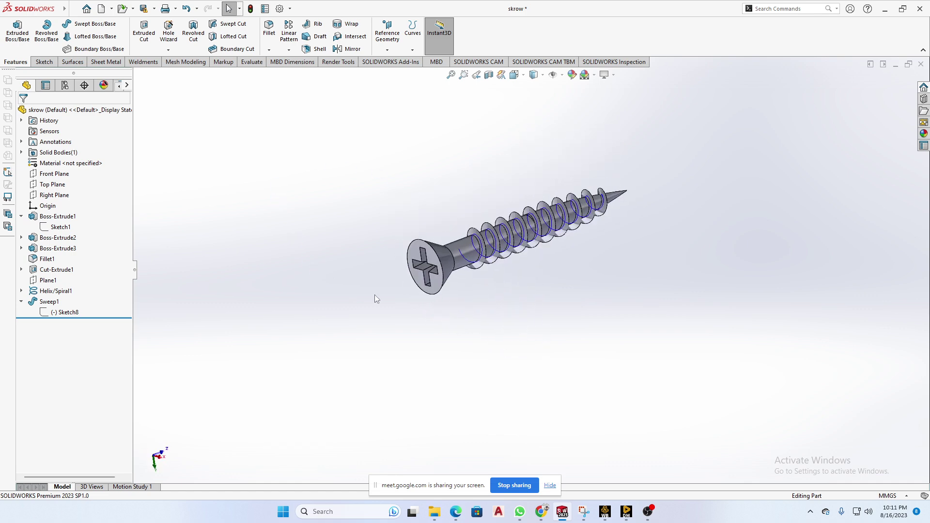
pyautogui.scroll(-5, 451, 283)
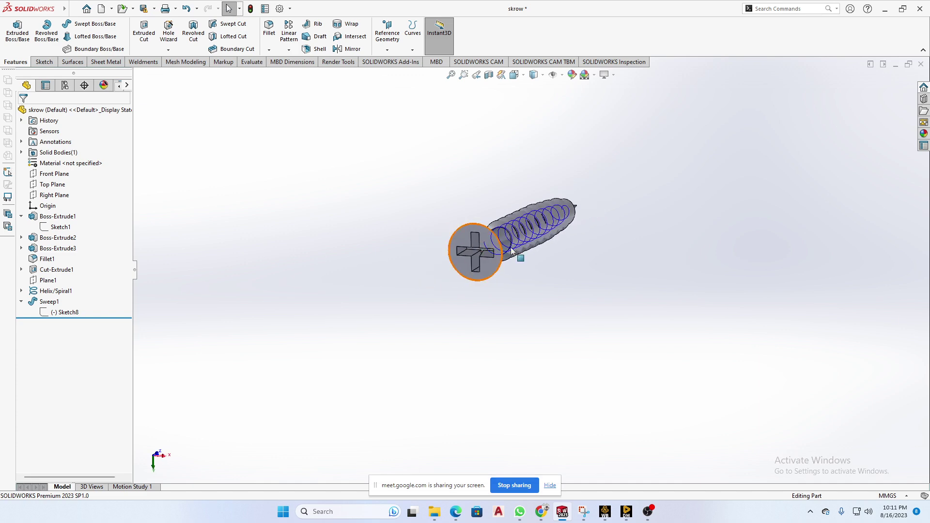
pyautogui.scroll(3, 516, 262)
pyautogui.moveTo(600, 312); pyautogui.dragTo(411, 335, button='middle')
pyautogui.click(57, 228)
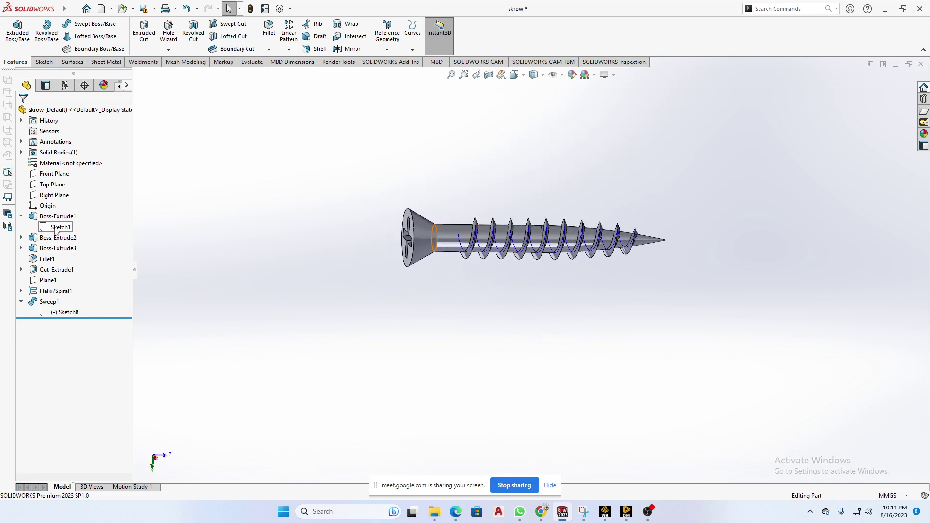
pyautogui.scroll(-4, 479, 248)
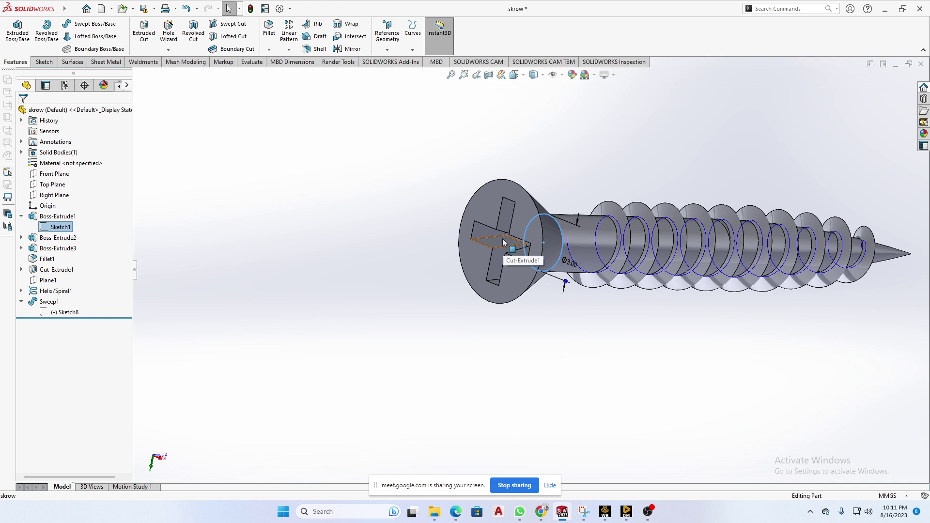
# Step: Open the sketch of the cross-shaped recess cut for editing and inspect the collinear relation between its vertical edges
pyautogui.click(495, 235)
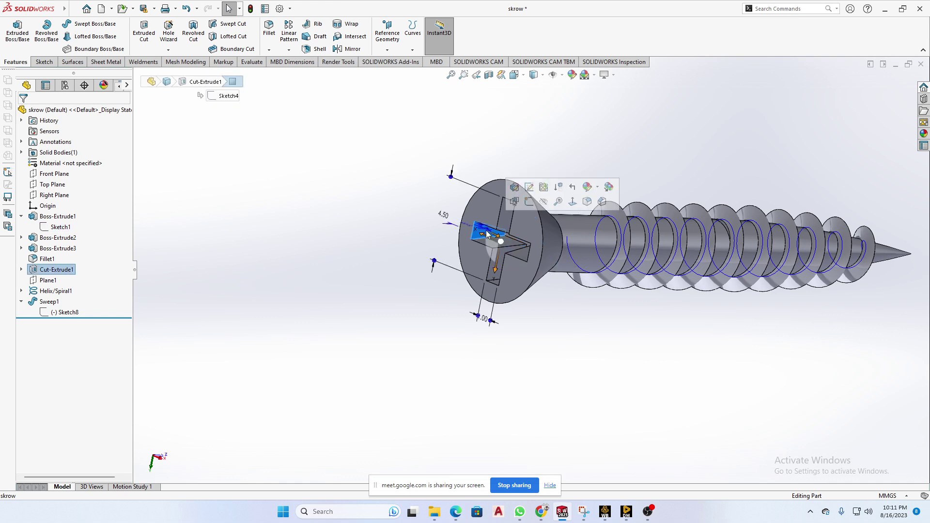
pyautogui.click(21, 269)
pyautogui.click(51, 281)
pyautogui.click(61, 250)
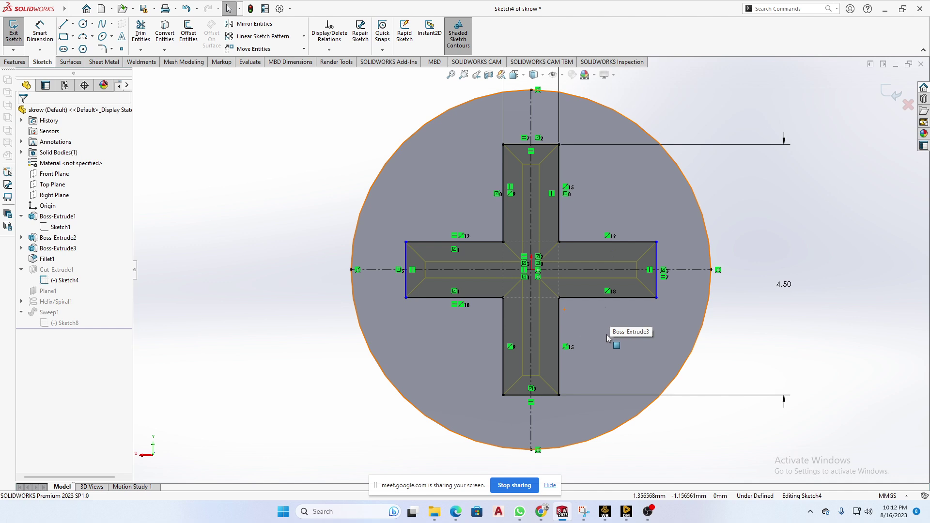
pyautogui.click(566, 189)
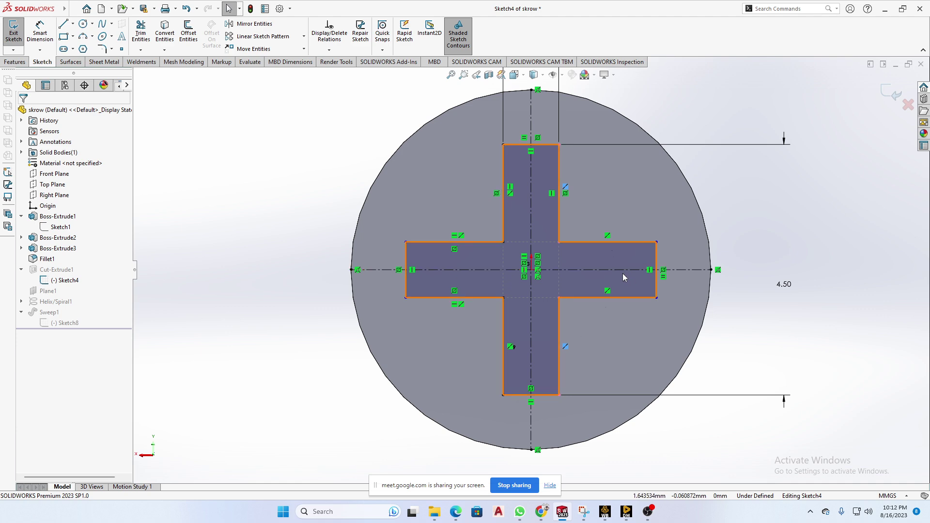
pyautogui.click(609, 333)
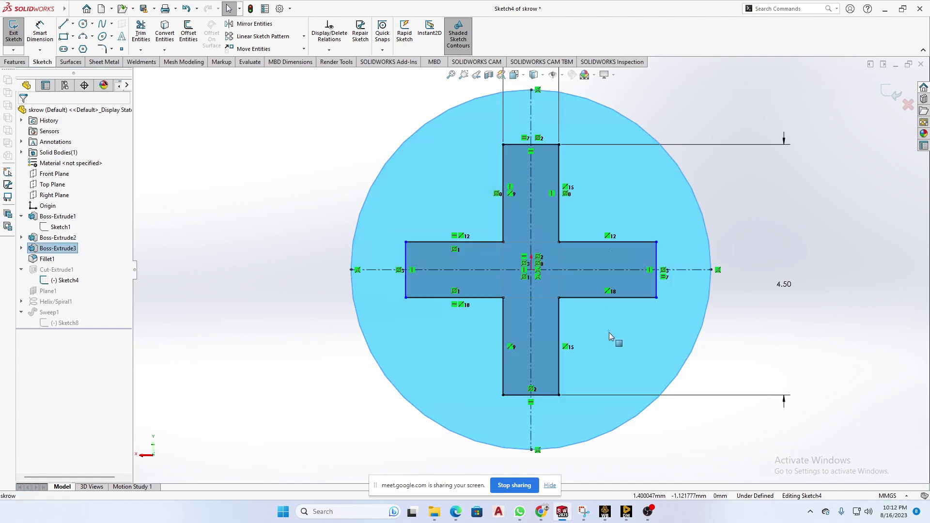
pyautogui.click(757, 311)
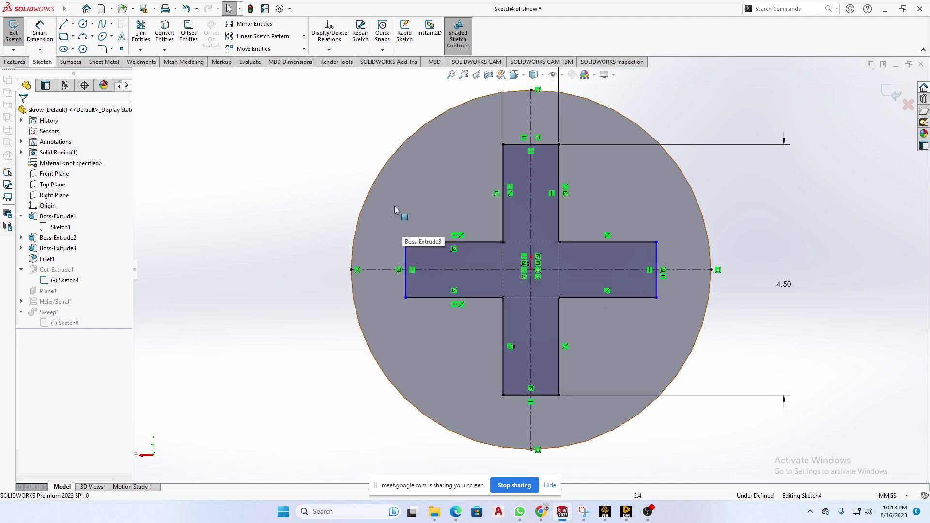
# Step: Draw a nearly vertical line about 6.1 mm long in the empty area beside the screw head
pyautogui.scroll(-5, 617, 337)
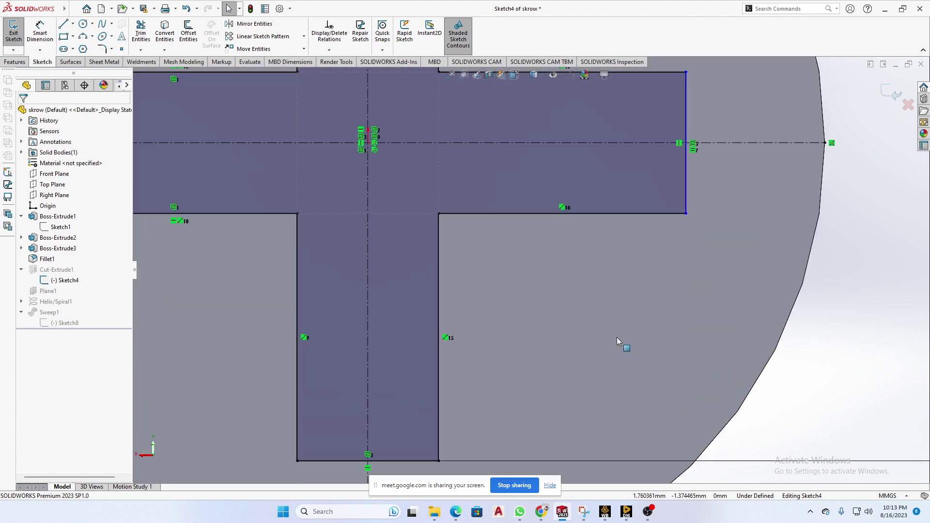
pyautogui.scroll(15, 617, 337)
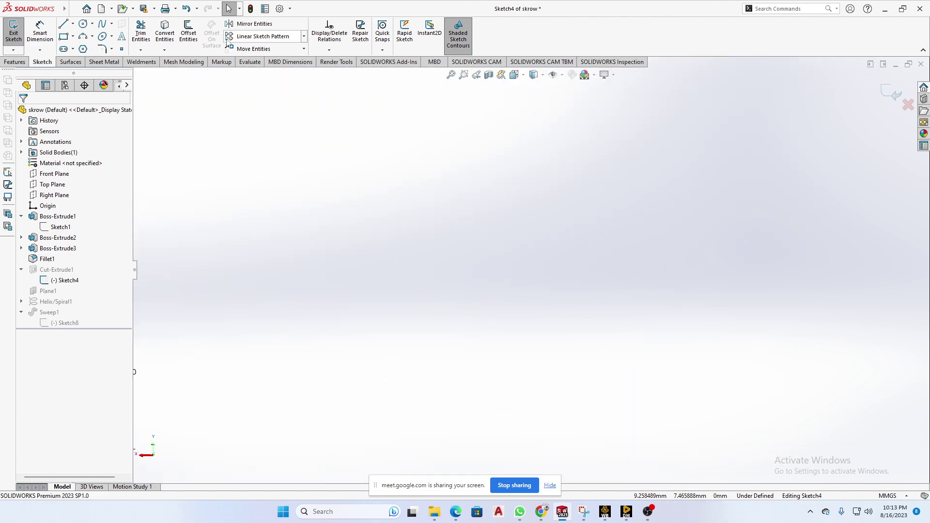
pyautogui.click(63, 24)
pyautogui.click(472, 127)
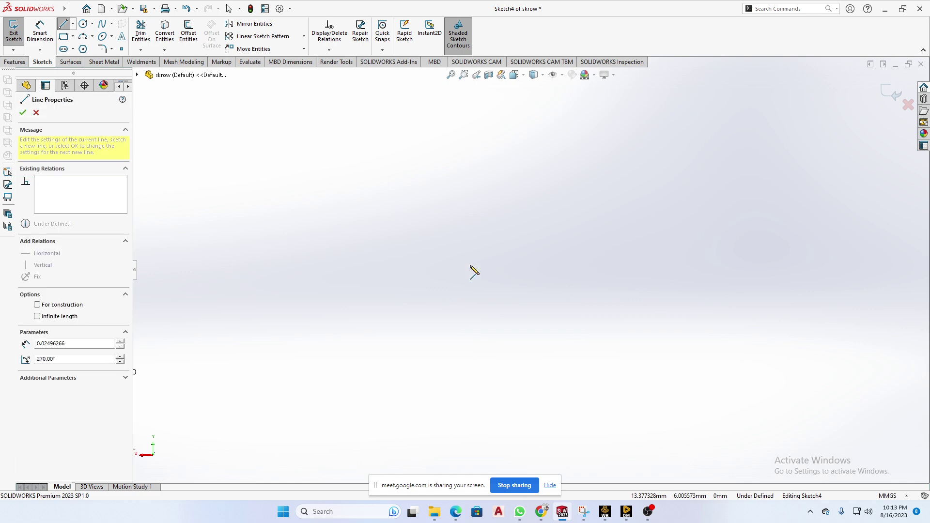
pyautogui.click(478, 364)
pyautogui.press('Escape')
pyautogui.press('Escape')
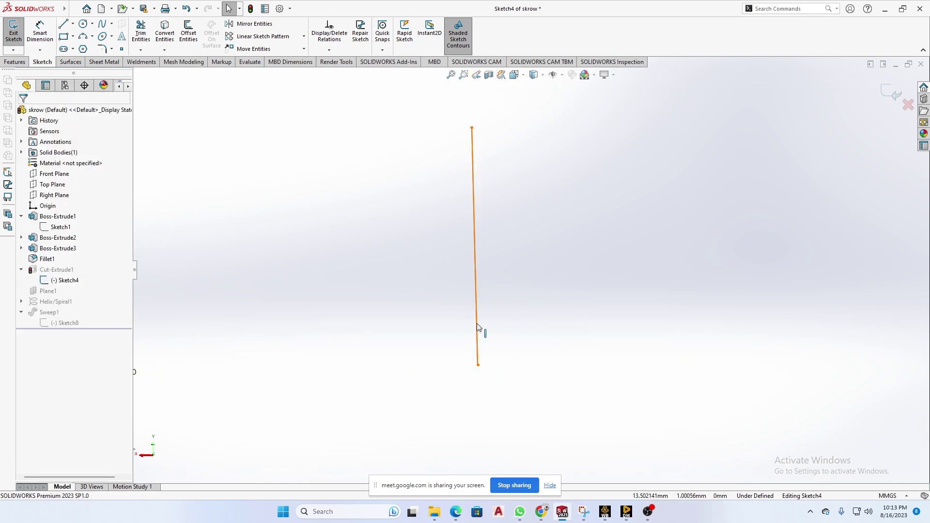
# Step: Make the new line vertical and convert it to construction geometry
pyautogui.click(477, 319)
pyautogui.click(519, 281)
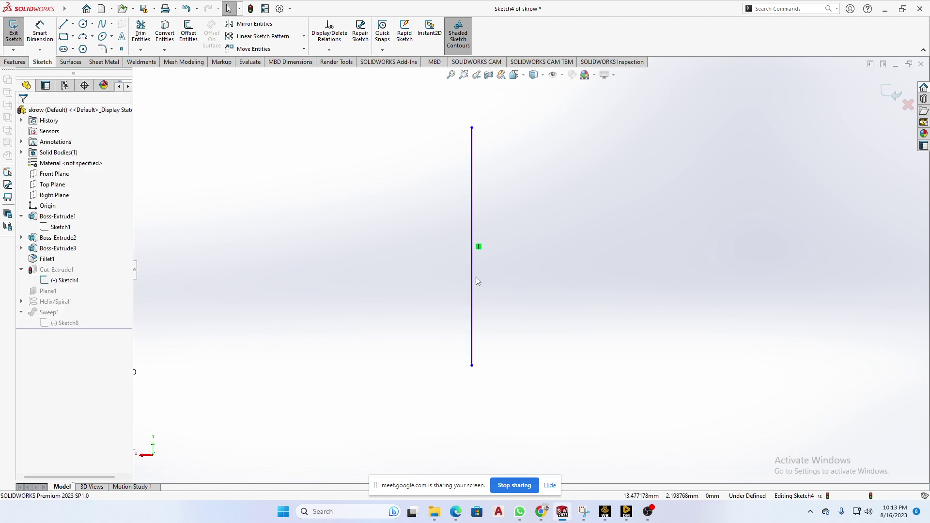
pyautogui.click(472, 281)
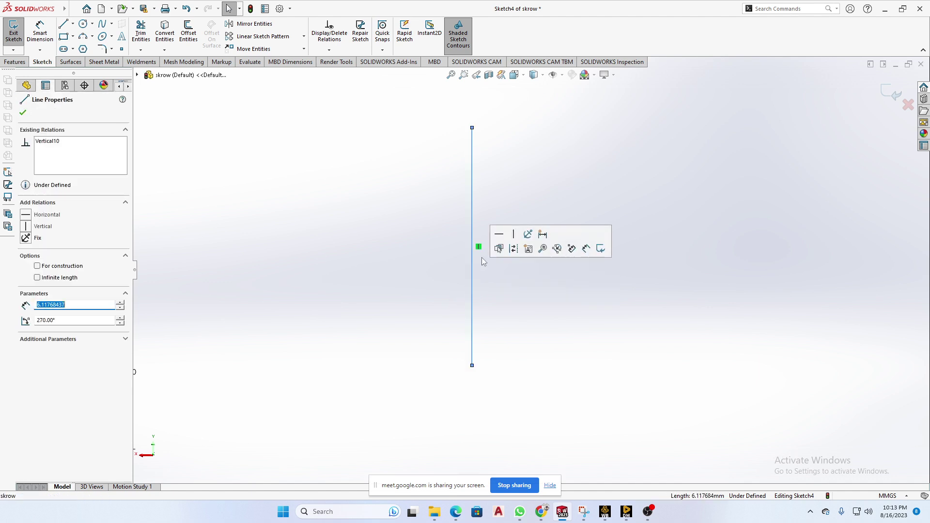
pyautogui.click(514, 248)
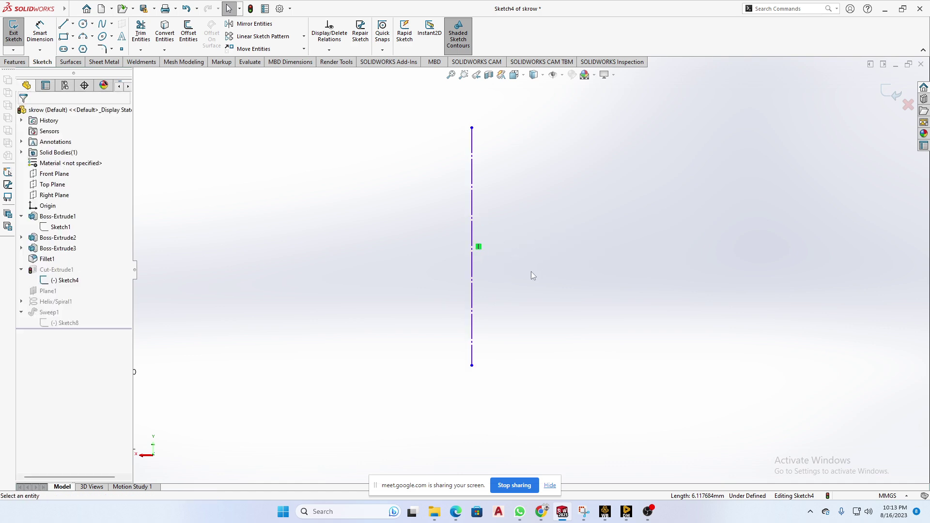
# Step: Draw a rectangle about 1.7 by 2.6 mm beside the construction line, with one about 1 by 0.8 mm on its top edge
pyautogui.click(64, 37)
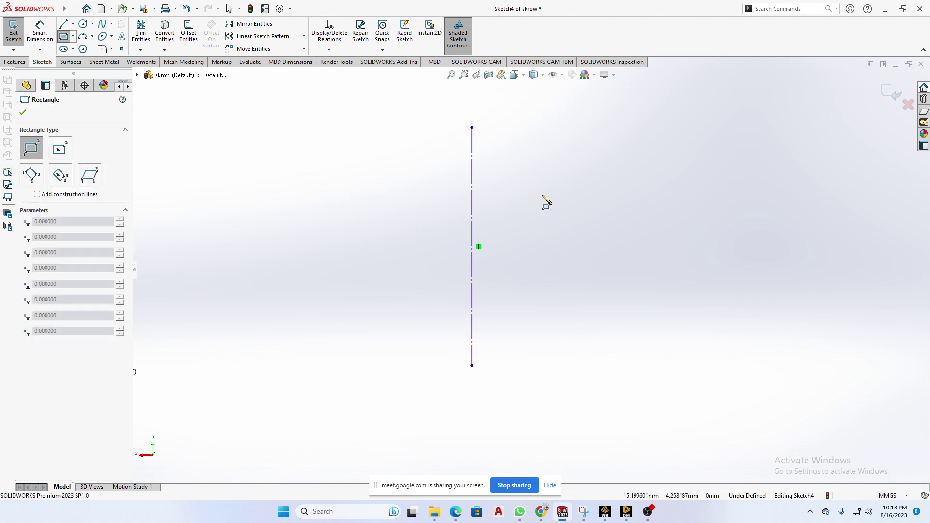
pyautogui.click(543, 194)
pyautogui.click(608, 296)
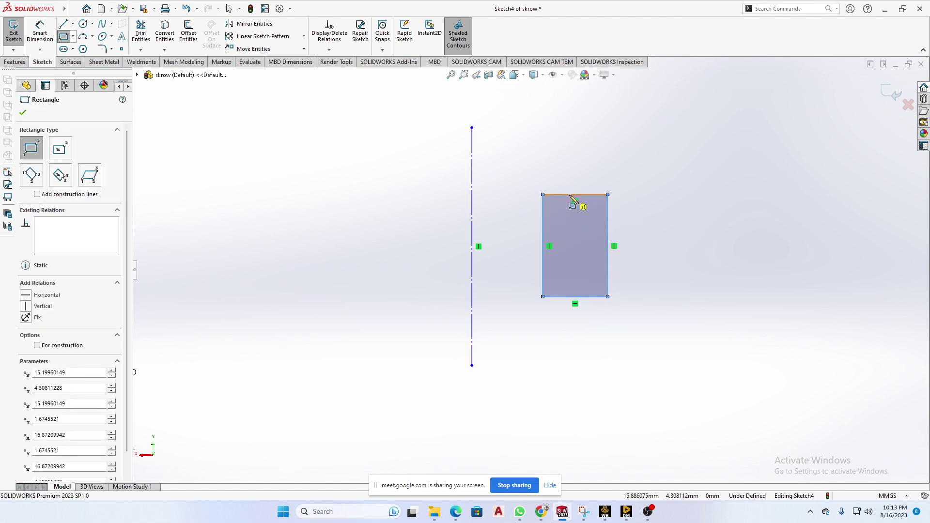
pyautogui.click(569, 194)
pyautogui.click(608, 161)
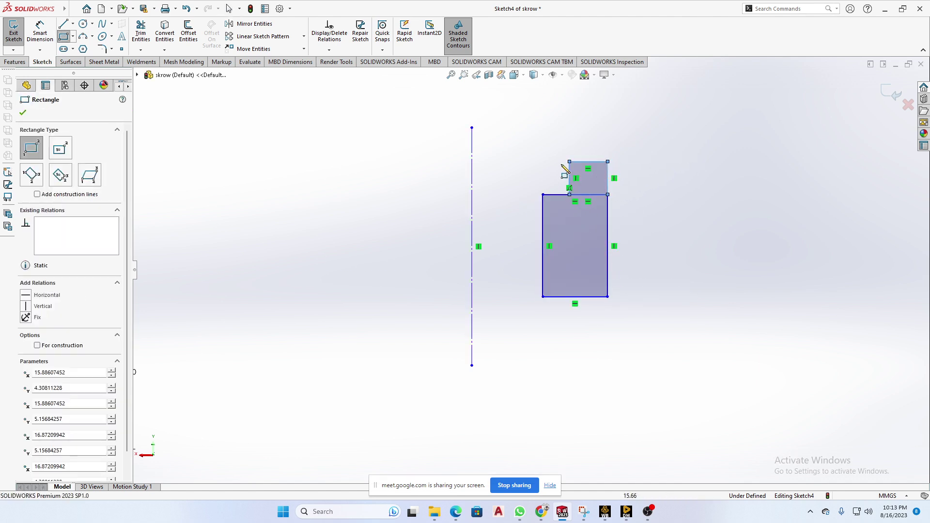
# Step: Stack three more rectangles above the second one: a small one at its corner, a wide one on top and a narrow one between
pyautogui.click(569, 162)
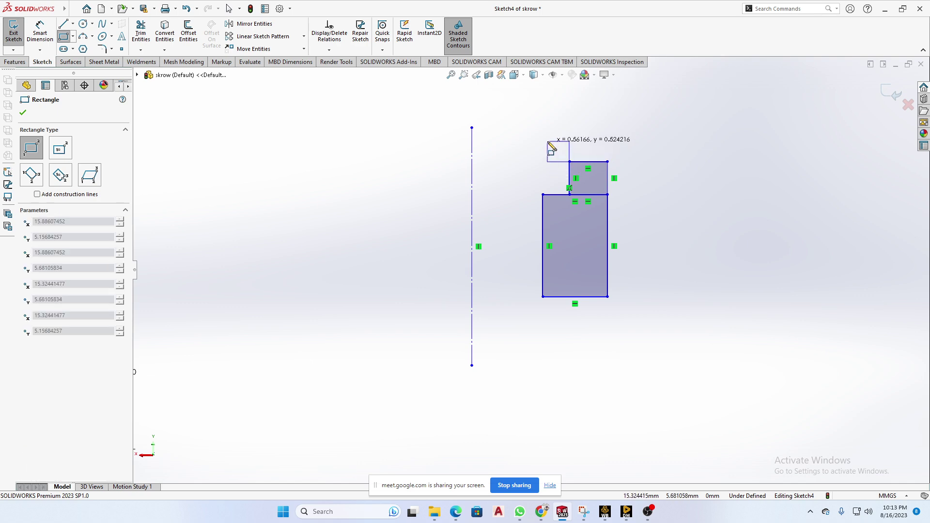
pyautogui.click(548, 141)
pyautogui.click(548, 140)
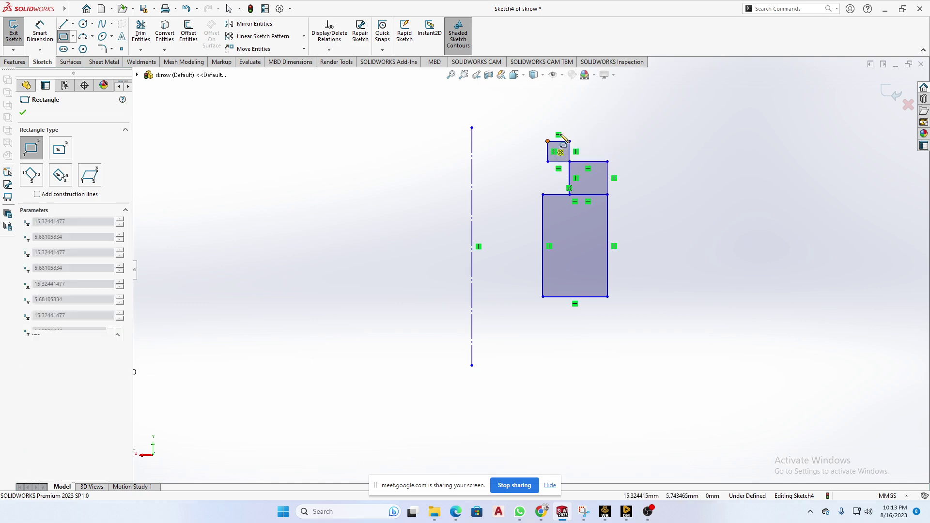
pyautogui.click(608, 125)
pyautogui.click(608, 142)
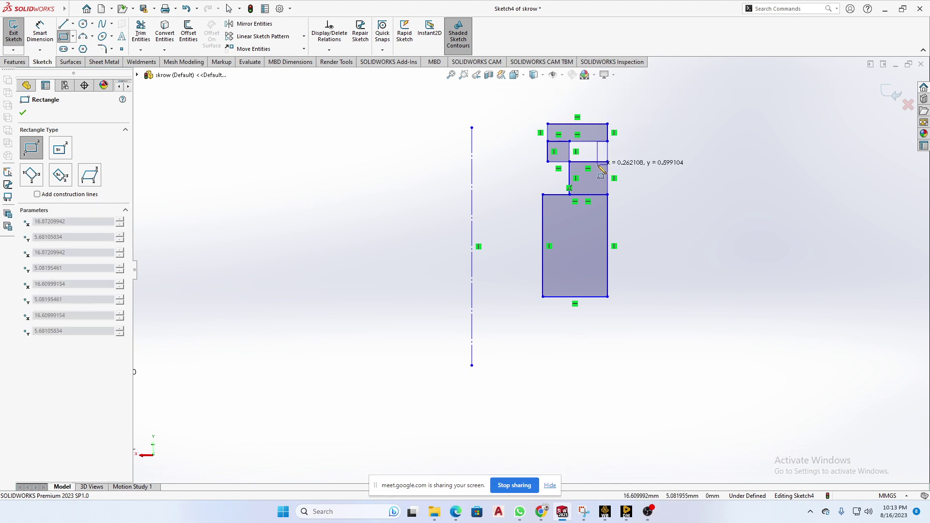
pyautogui.click(595, 161)
pyautogui.moveTo(662, 223); pyautogui.dragTo(660, 190, button='right')
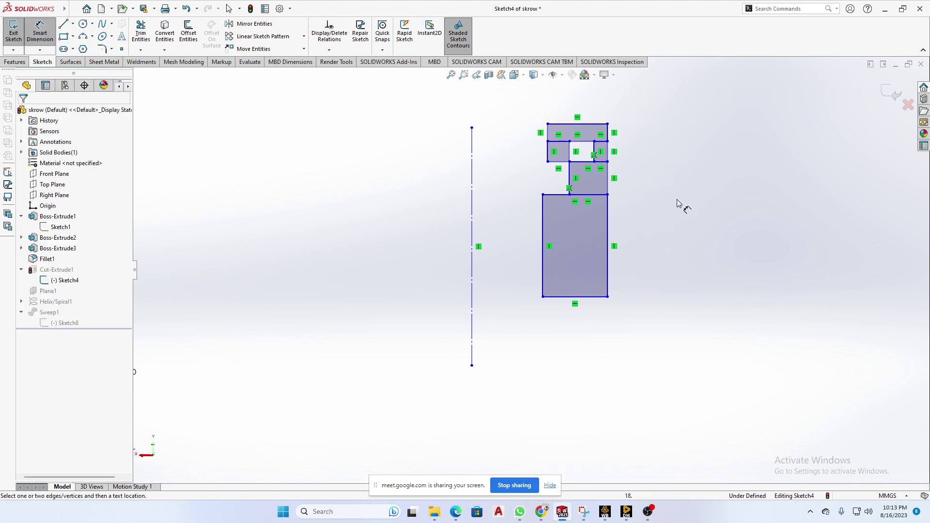
pyautogui.scroll(1, 591, 286)
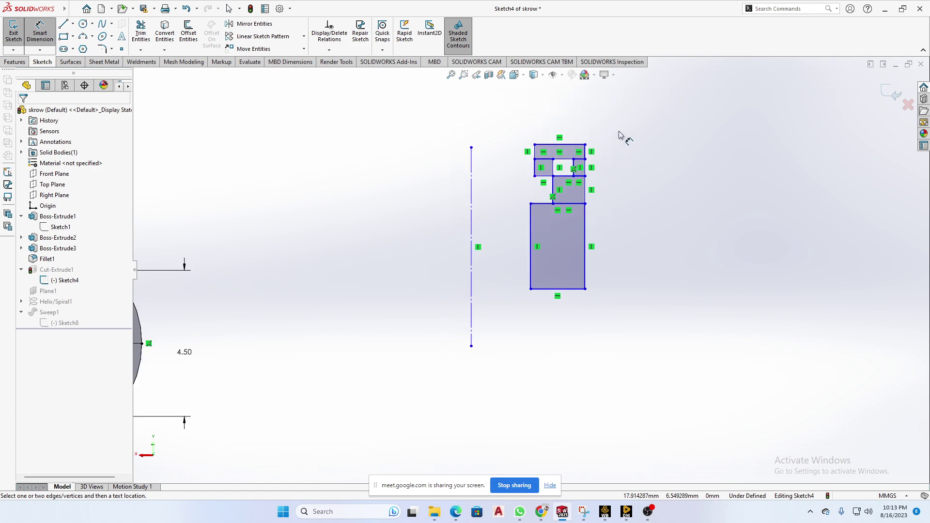
pyautogui.press('Escape')
# Step: Mirror all five stacked rectangles about the vertical construction line, keeping the originals as copies
pyautogui.moveTo(666, 114); pyautogui.dragTo(507, 344)
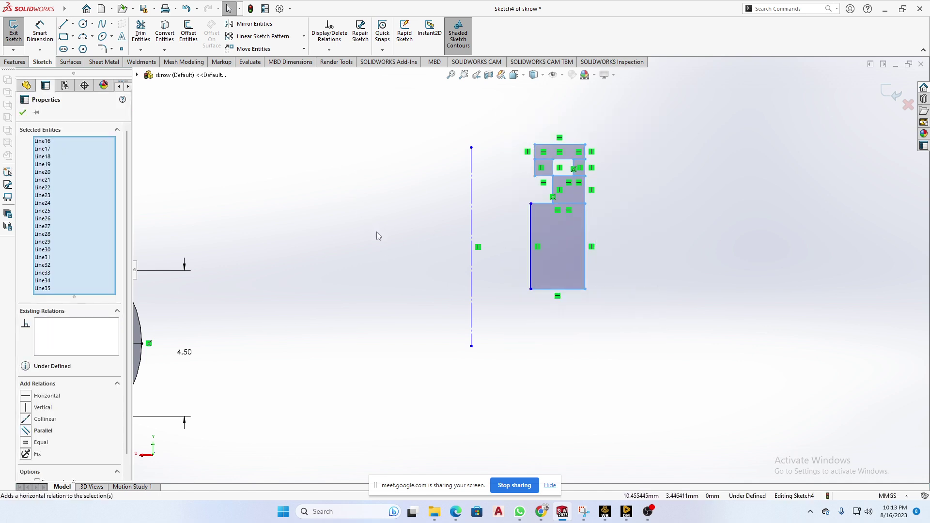
pyautogui.moveTo(619, 98)
pyautogui.mouseDown()
pyautogui.moveTo(484, 326)
pyautogui.moveTo(509, 316)
pyautogui.mouseUp()
pyautogui.click(509, 315)
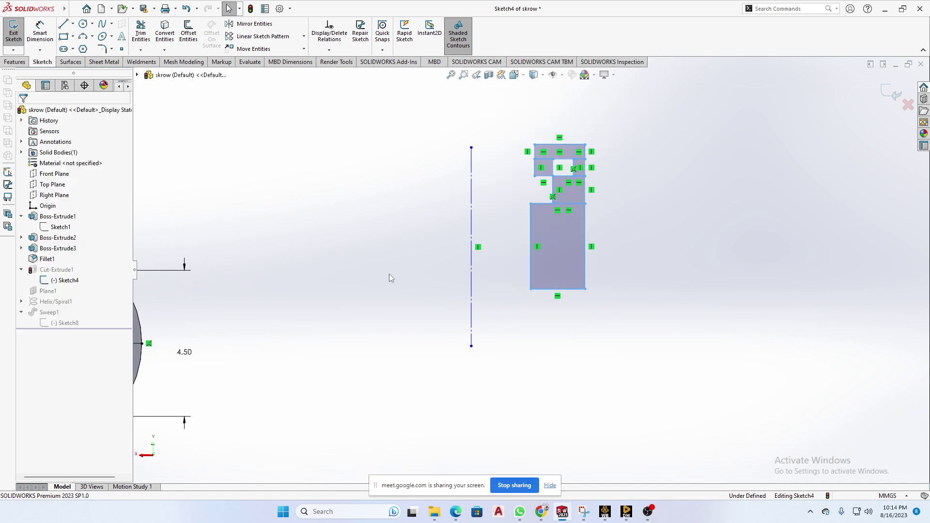
pyautogui.click(254, 24)
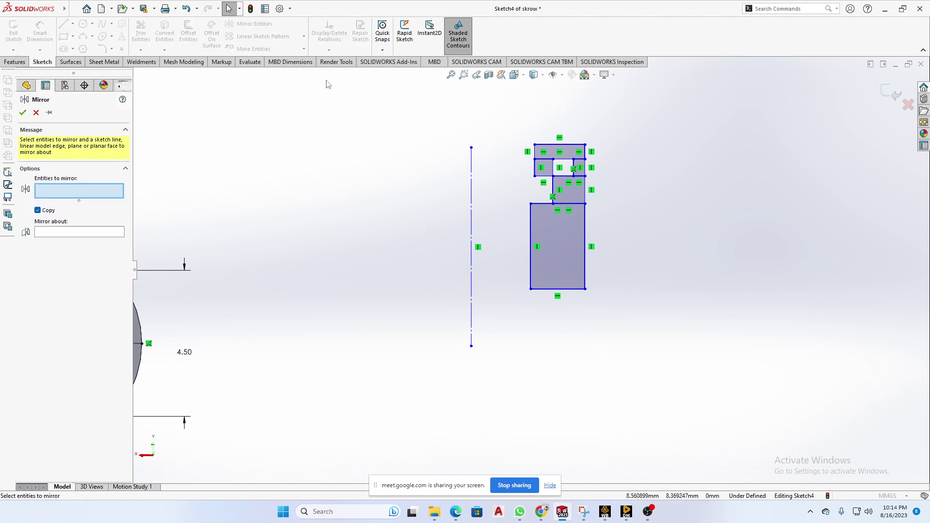
pyautogui.moveTo(641, 96)
pyautogui.mouseDown()
pyautogui.moveTo(483, 299)
pyautogui.moveTo(496, 313)
pyautogui.mouseUp()
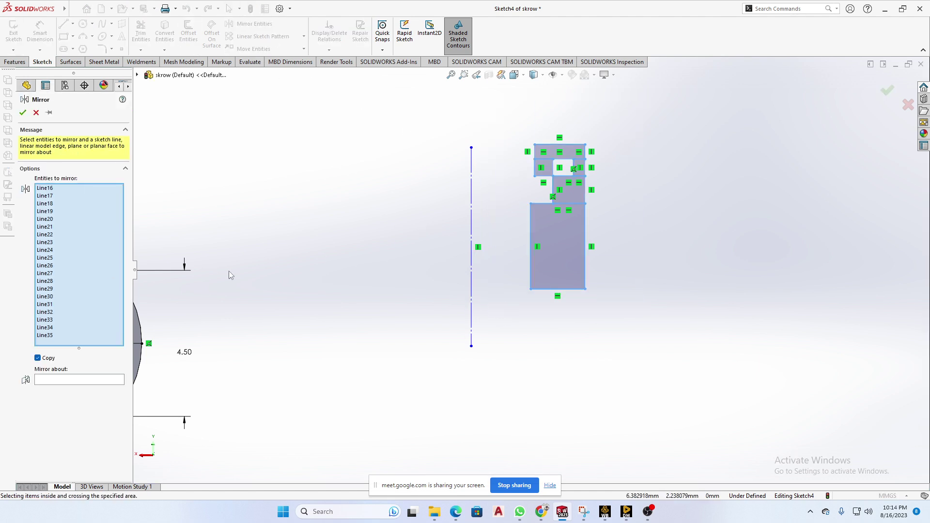
pyautogui.click(49, 380)
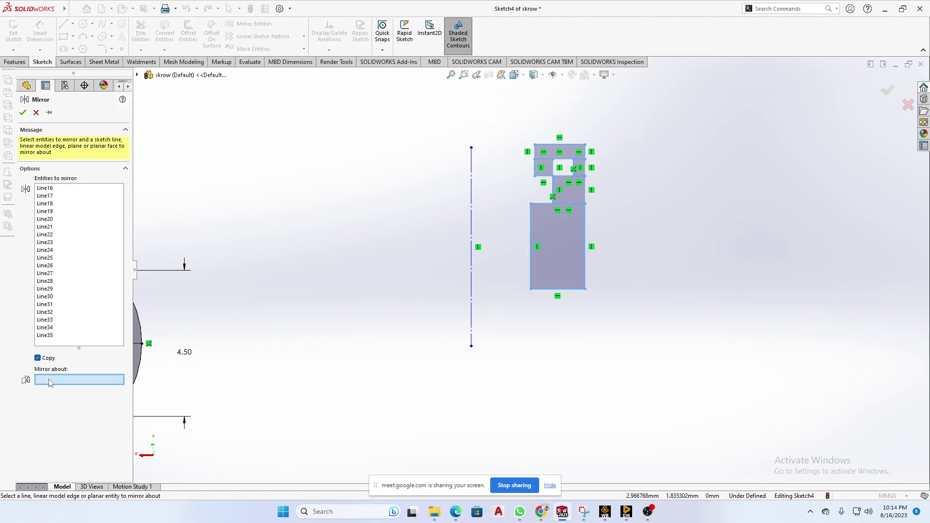
pyautogui.click(471, 265)
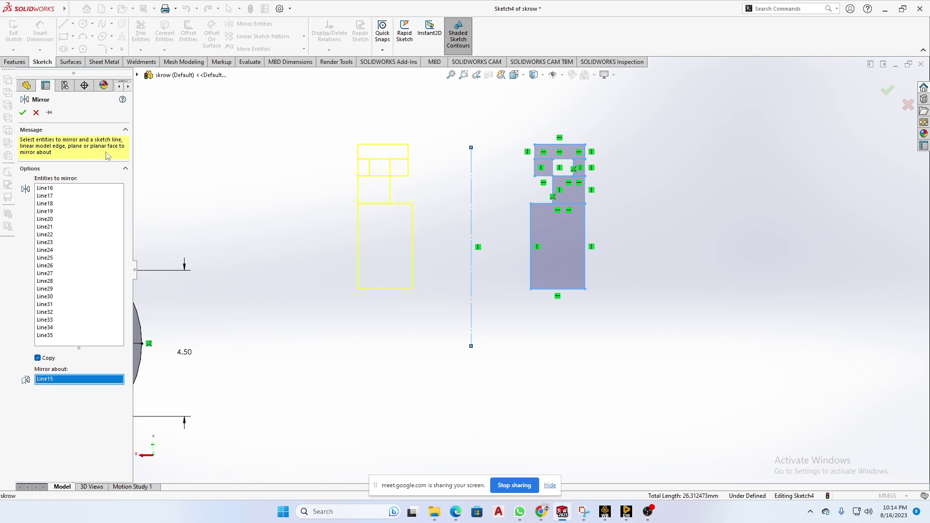
pyautogui.click(23, 113)
# Step: Examine the symmetric relations pairing the original and mirrored corner points across the construction line
pyautogui.scroll(-3, 618, 190)
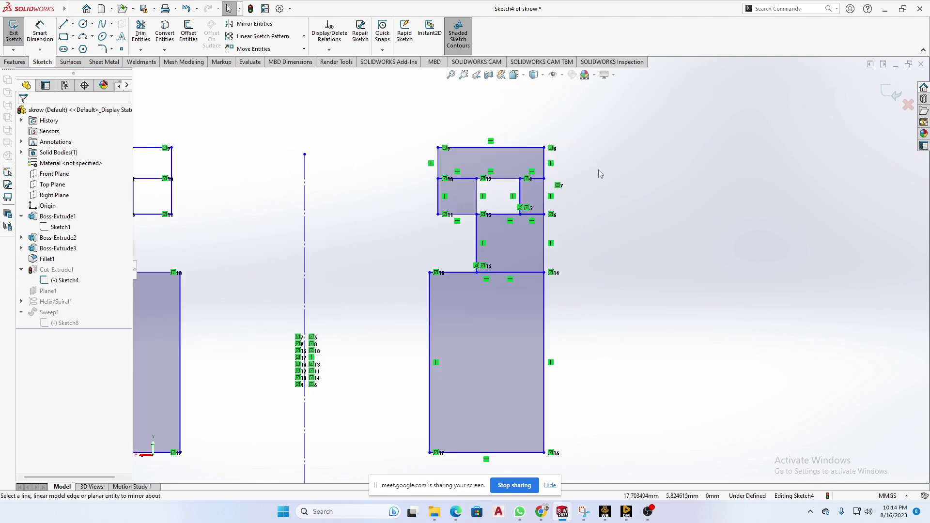
pyautogui.scroll(3, 581, 175)
pyautogui.scroll(-3, 267, 212)
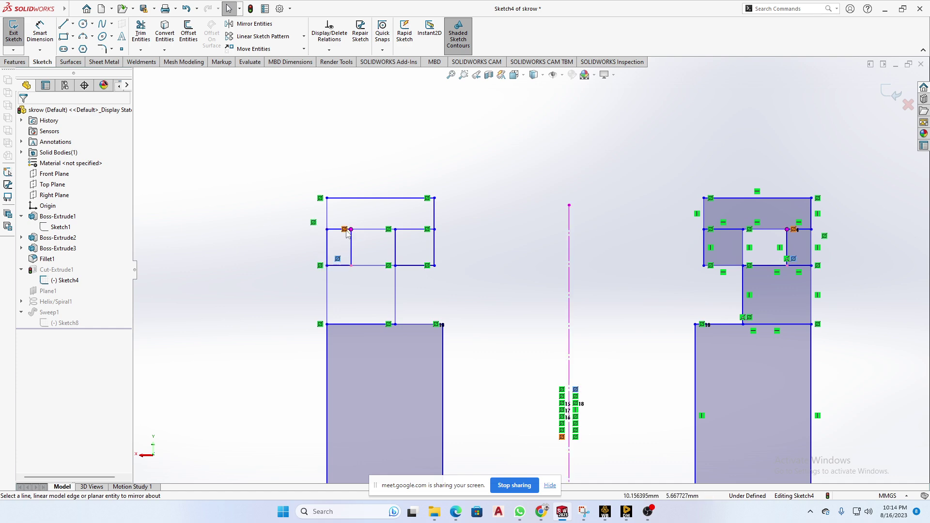
pyautogui.scroll(3, 531, 271)
pyautogui.scroll(1, 537, 316)
pyautogui.scroll(-4, 626, 227)
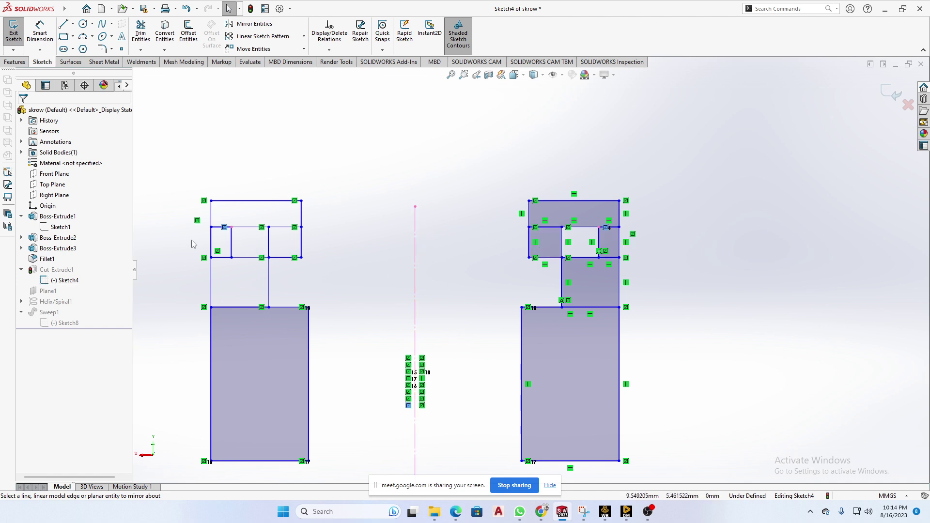
pyautogui.scroll(1, 440, 301)
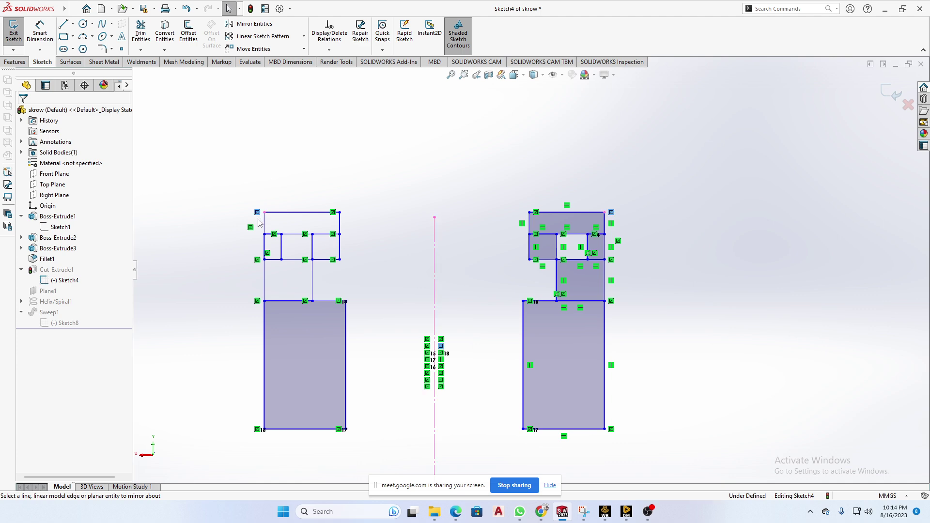
# Step: Stretch the stacked rectangles' outer vertical edge away from the construction line to demonstrate the symmetric relation, and check the construction line's relations
pyautogui.moveTo(265, 226)
pyautogui.mouseDown()
pyautogui.moveTo(200, 233)
pyautogui.moveTo(256, 233)
pyautogui.moveTo(208, 233)
pyautogui.moveTo(229, 234)
pyautogui.mouseUp()
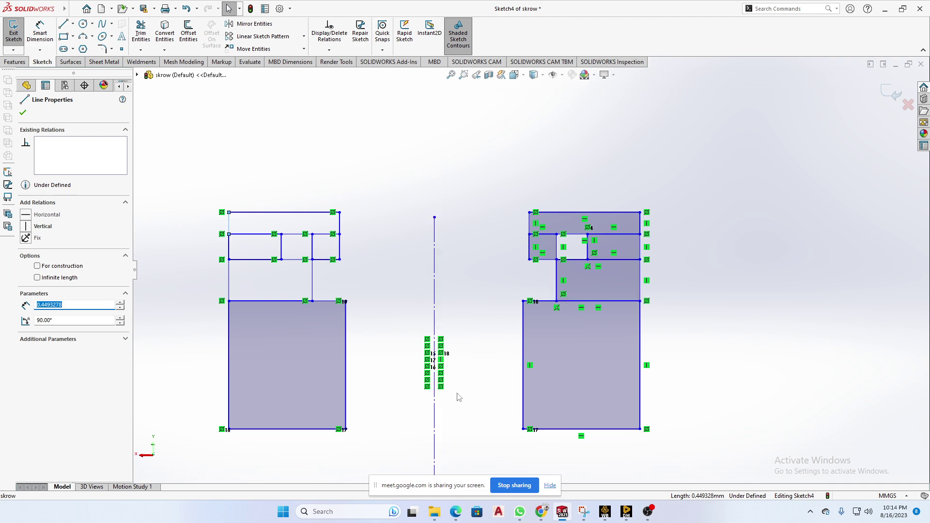
pyautogui.moveTo(461, 325)
pyautogui.mouseDown()
pyautogui.moveTo(415, 417)
pyautogui.moveTo(415, 386)
pyautogui.moveTo(404, 417)
pyautogui.mouseUp()
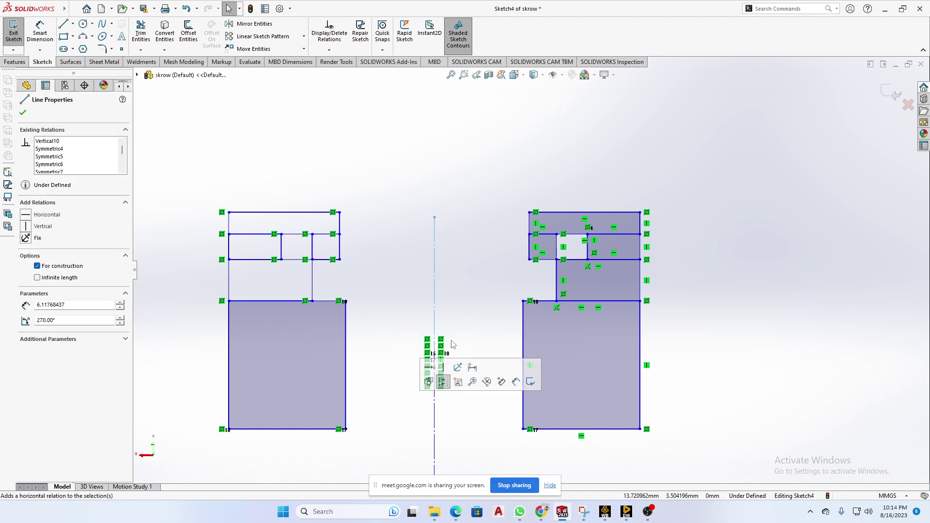
pyautogui.click(458, 367)
pyautogui.click(482, 310)
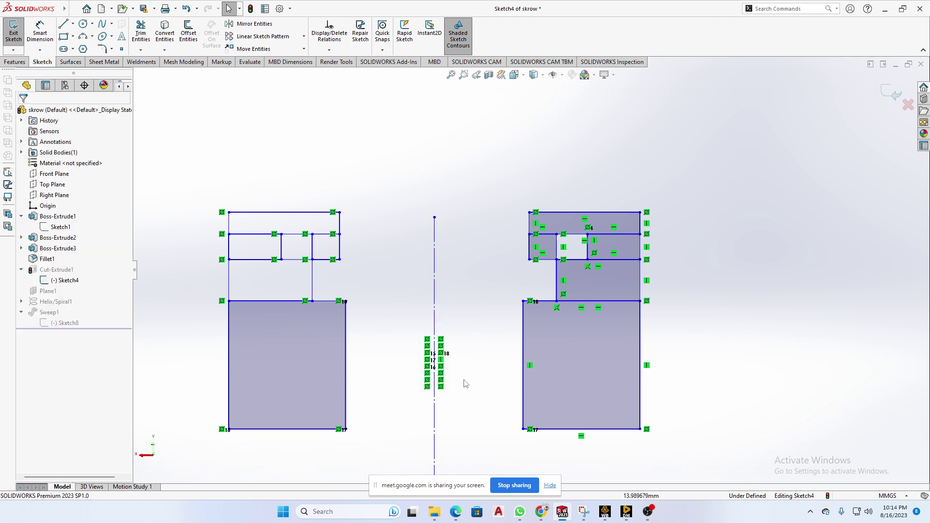
pyautogui.scroll(2, 483, 339)
pyautogui.scroll(-4, 486, 351)
pyautogui.moveTo(494, 278); pyautogui.dragTo(408, 379)
pyautogui.click(407, 379)
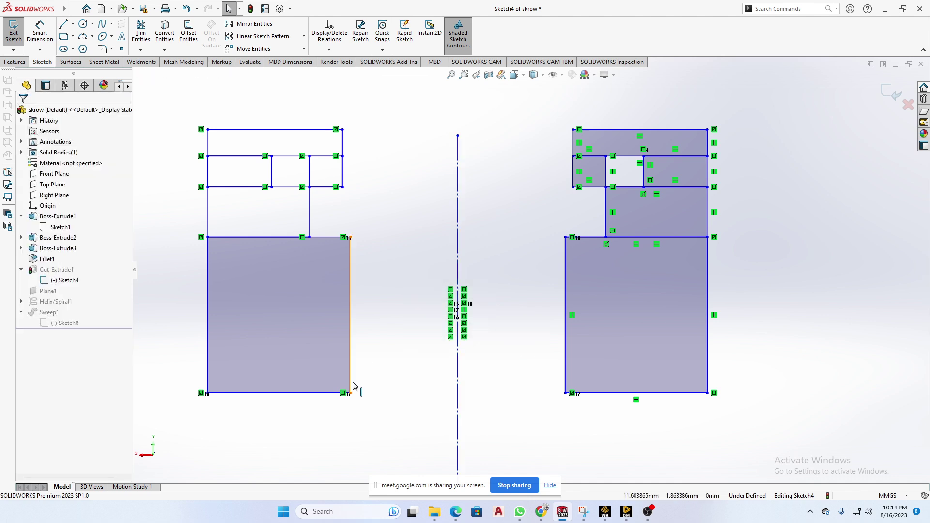
# Step: Reshape the lowest rectangle by moving its inner edge closer to the construction line and raising its bottom edge
pyautogui.moveTo(350, 386); pyautogui.dragTo(376, 373)
pyautogui.click(383, 392)
pyautogui.click(421, 431)
pyautogui.click(435, 422)
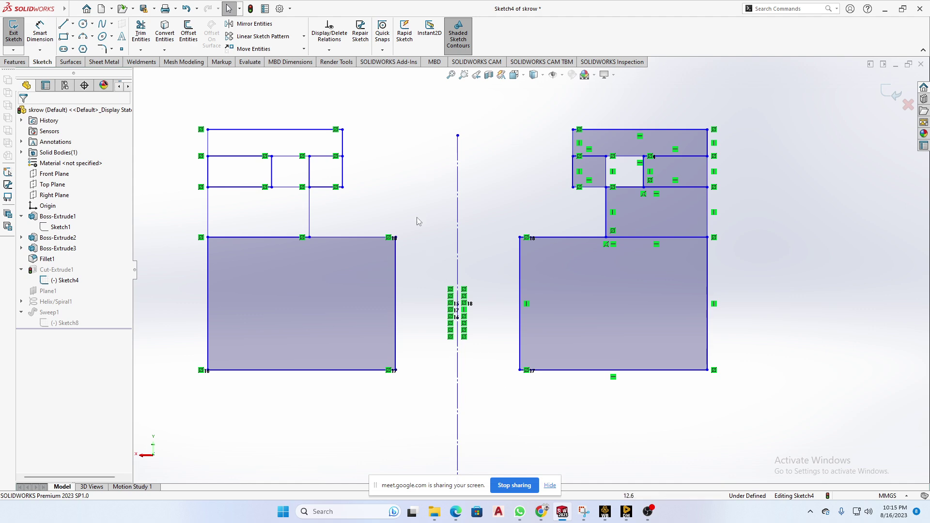
# Step: Delete the mirrored rectangles with their construction line and exit the sketch, discarding its changes
pyautogui.scroll(-5, 400, 249)
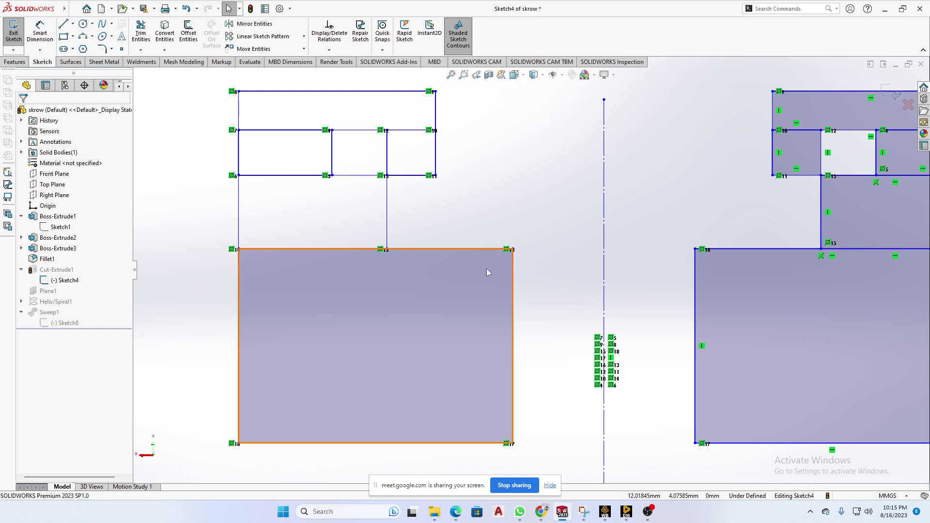
pyautogui.scroll(5, 559, 279)
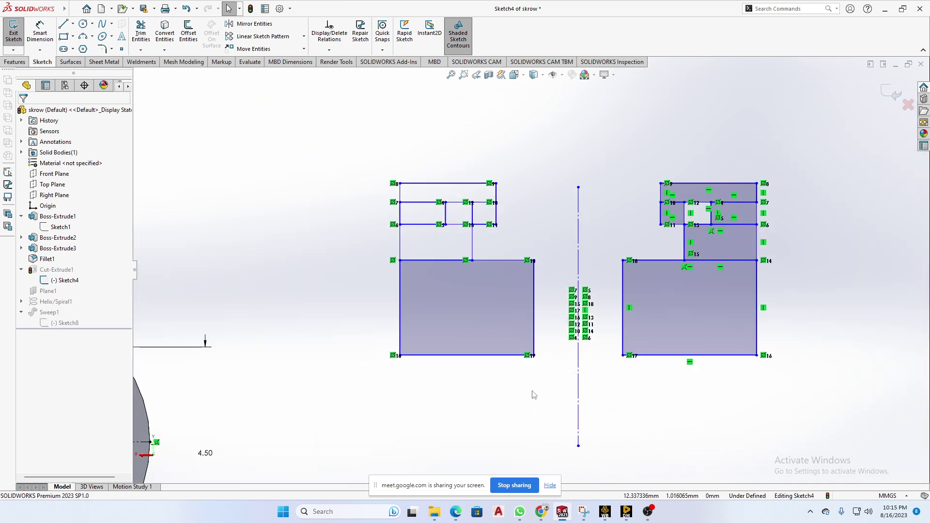
pyautogui.scroll(-2, 386, 331)
pyautogui.scroll(5, 649, 357)
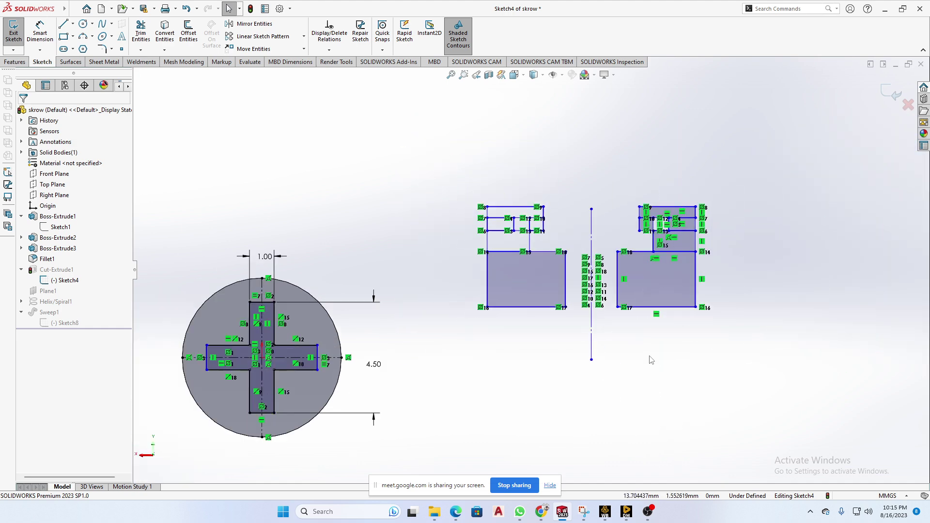
pyautogui.moveTo(828, 165)
pyautogui.mouseDown()
pyautogui.moveTo(458, 385)
pyautogui.moveTo(464, 380)
pyautogui.mouseUp()
pyautogui.press('Delete')
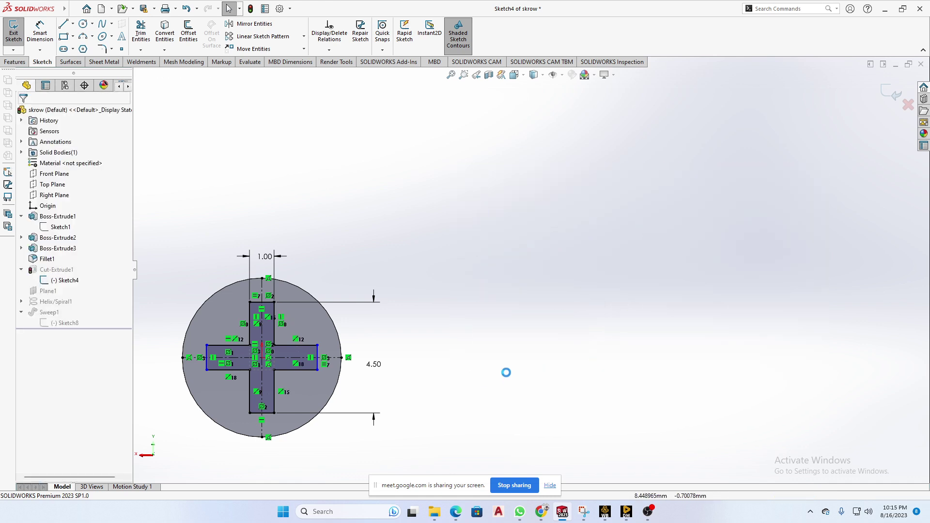
pyautogui.click(907, 104)
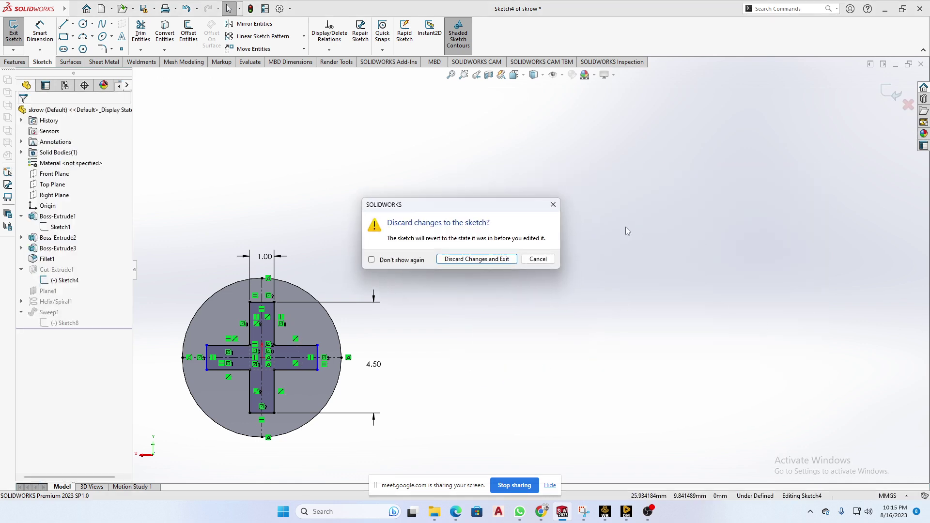
pyautogui.click(467, 262)
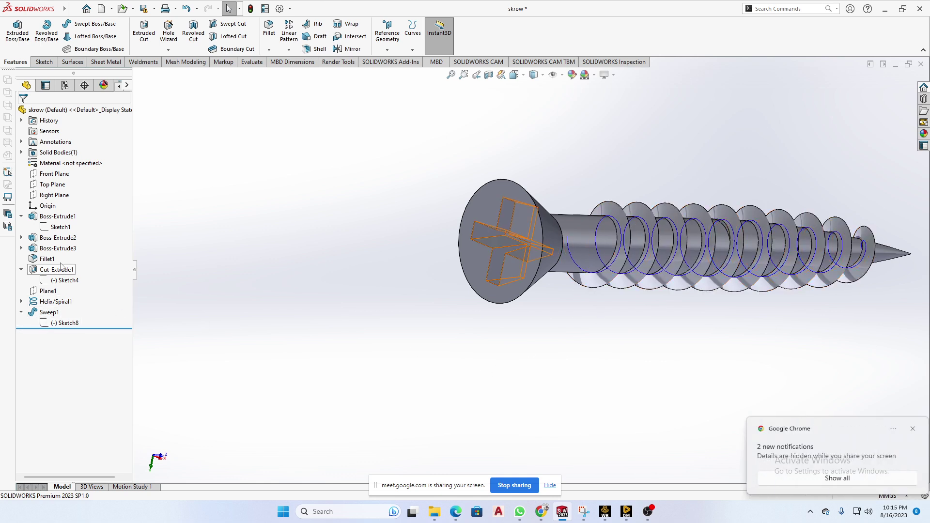
# Step: Reopen Sketch4 of the cross-shaped head cut, dimension the horizontal bar's overall length as 4.50 mm, and exit the sketch
pyautogui.click(65, 280)
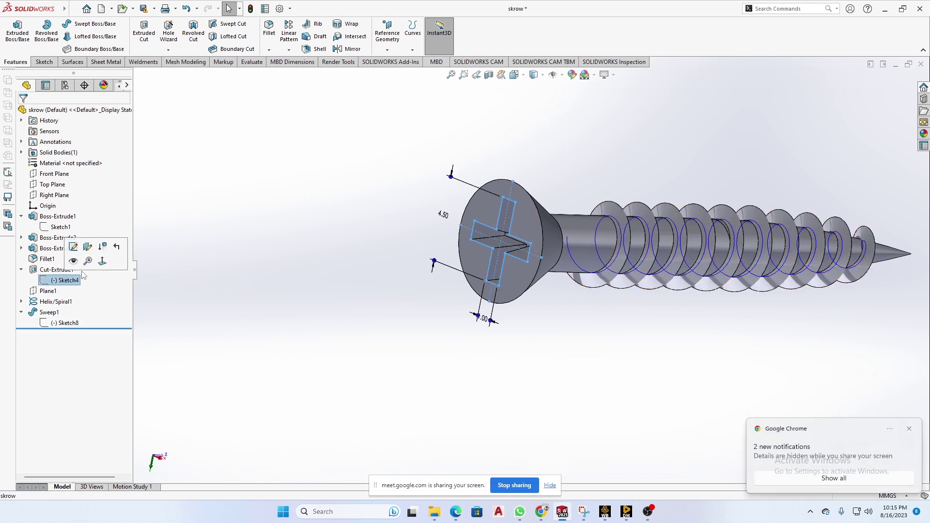
pyautogui.click(73, 247)
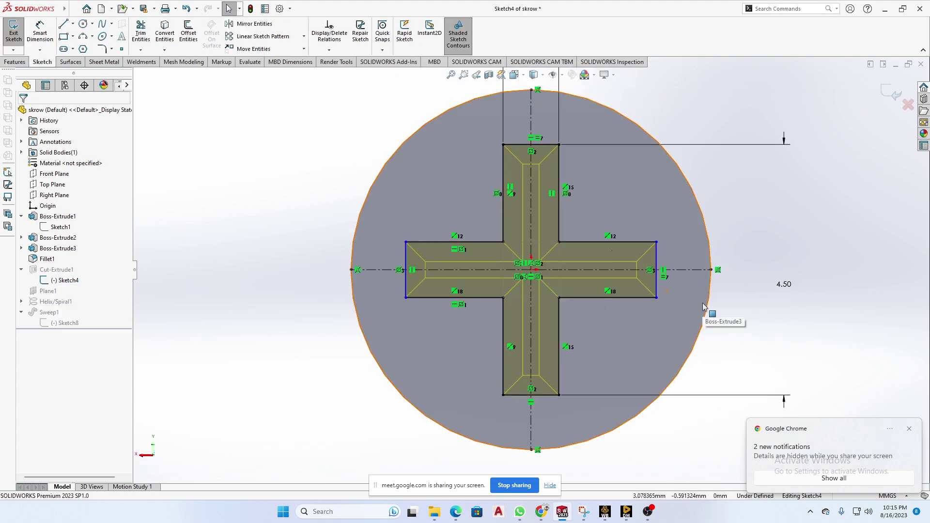
pyautogui.press('f')
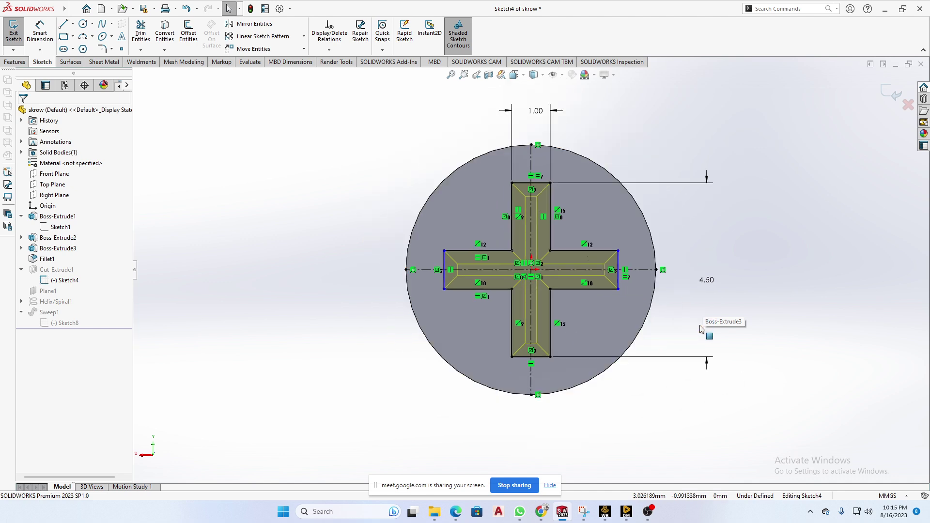
pyautogui.moveTo(820, 292); pyautogui.dragTo(816, 234, button='right')
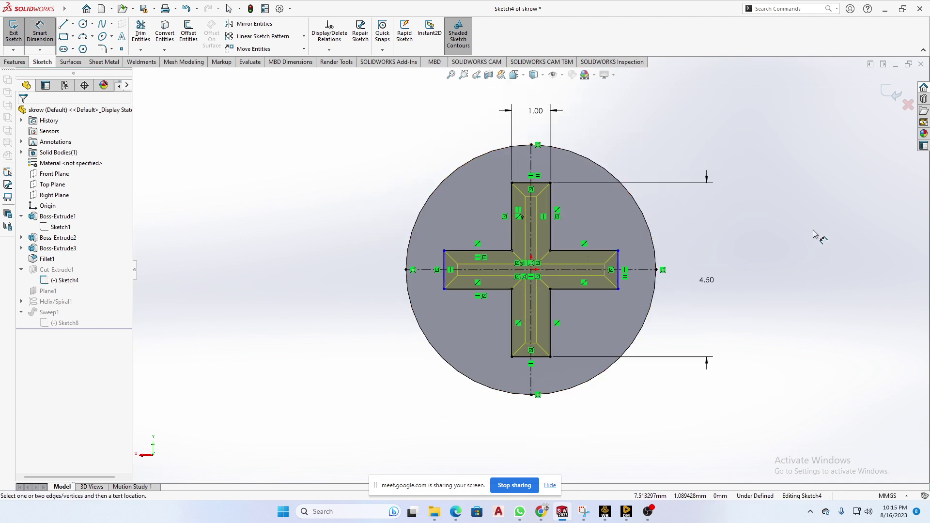
pyautogui.click(618, 285)
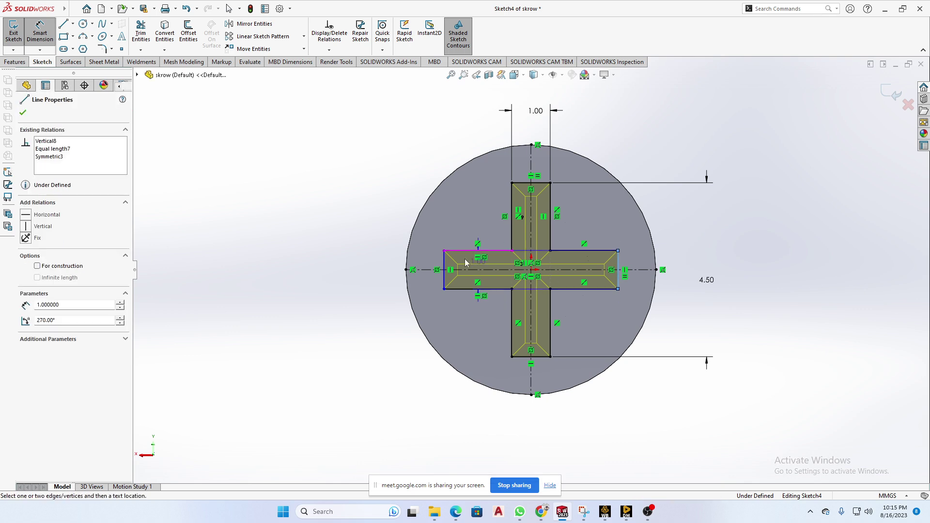
pyautogui.click(443, 261)
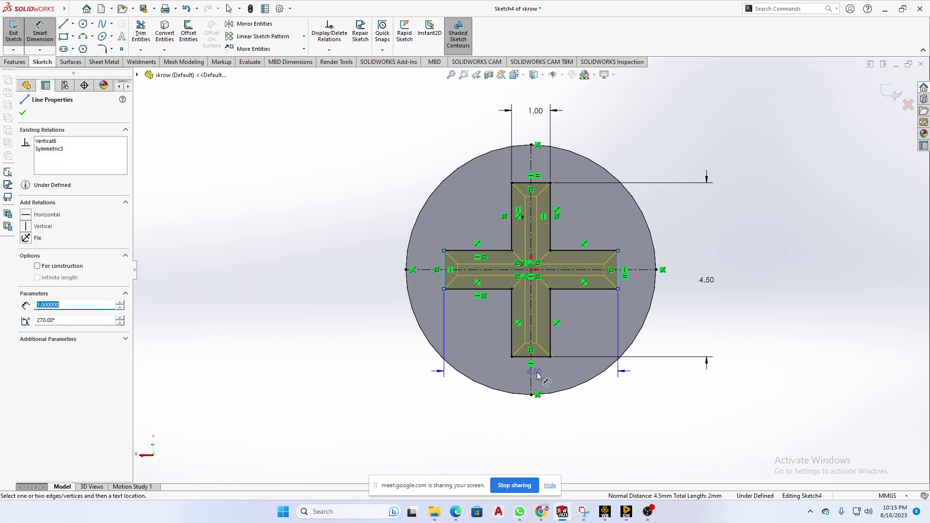
pyautogui.click(543, 410)
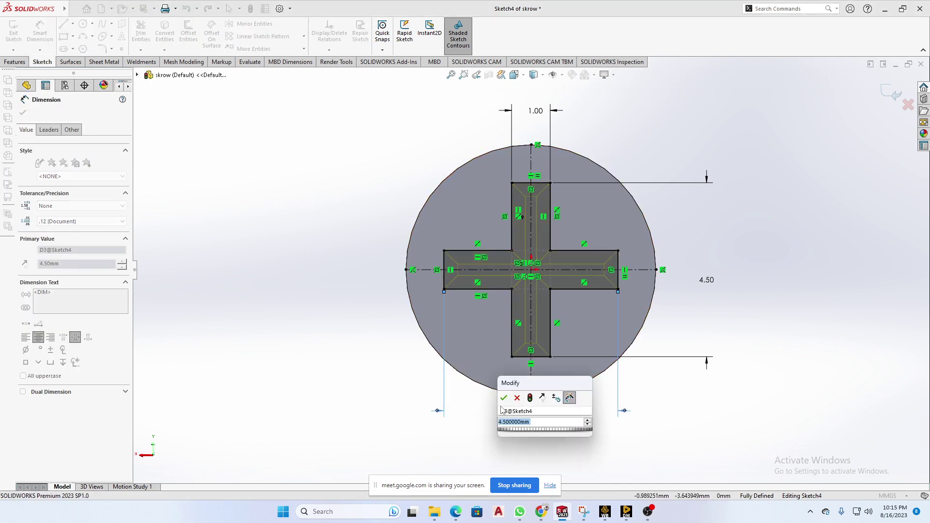
pyautogui.click(504, 398)
pyautogui.click(891, 92)
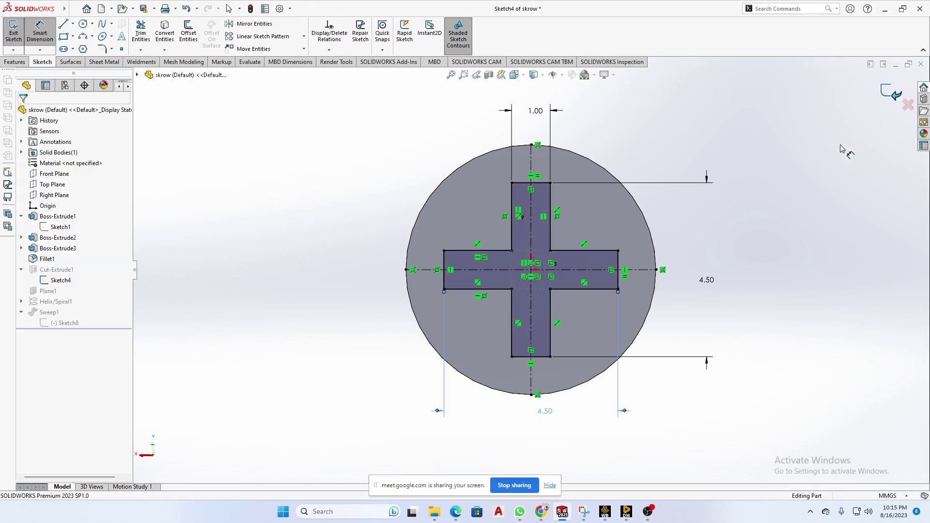
pyautogui.moveTo(789, 248); pyautogui.dragTo(735, 294, button='middle')
pyautogui.scroll(3, 708, 320)
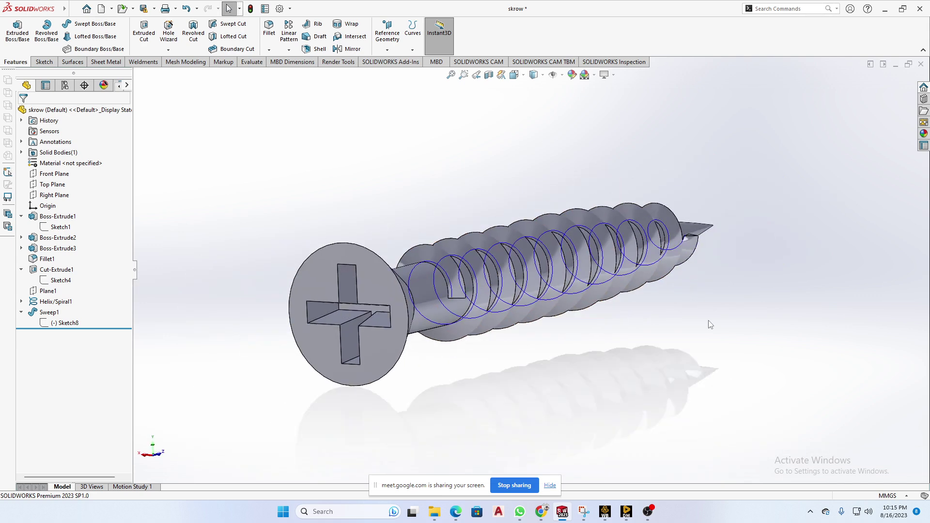
# Step: Switch to the Part1 bolt and examine the location, offset and end-condition settings of its Thread2 feature
pyautogui.moveTo(562, 517)
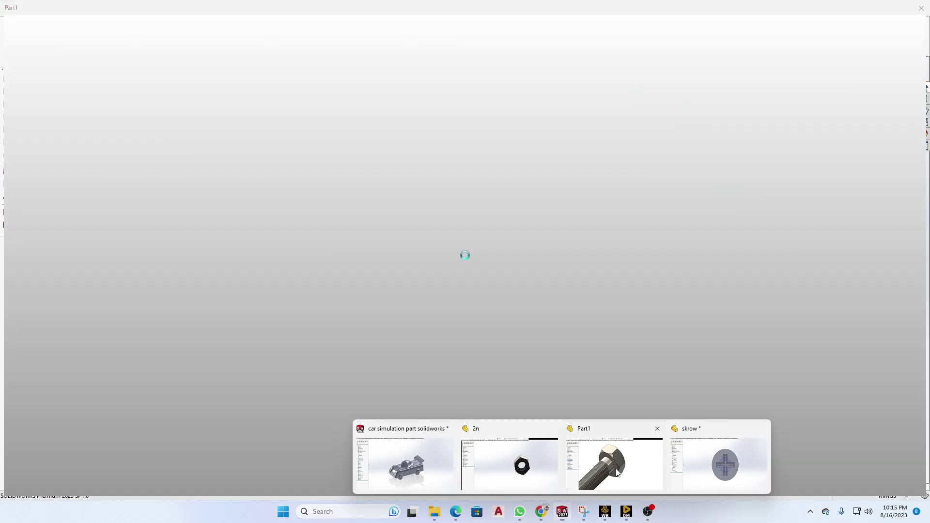
pyautogui.click(617, 473)
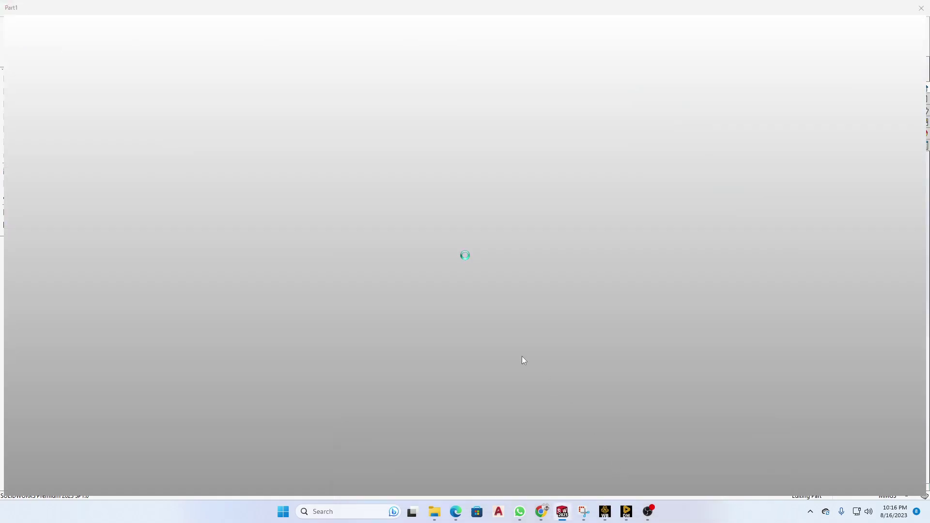
pyautogui.moveTo(526, 399); pyautogui.dragTo(446, 364, button='middle')
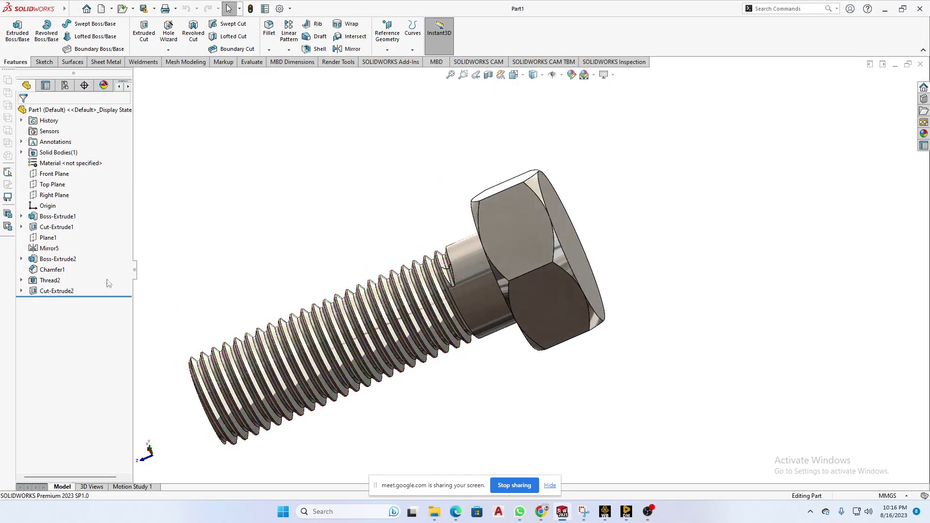
pyautogui.click(50, 280)
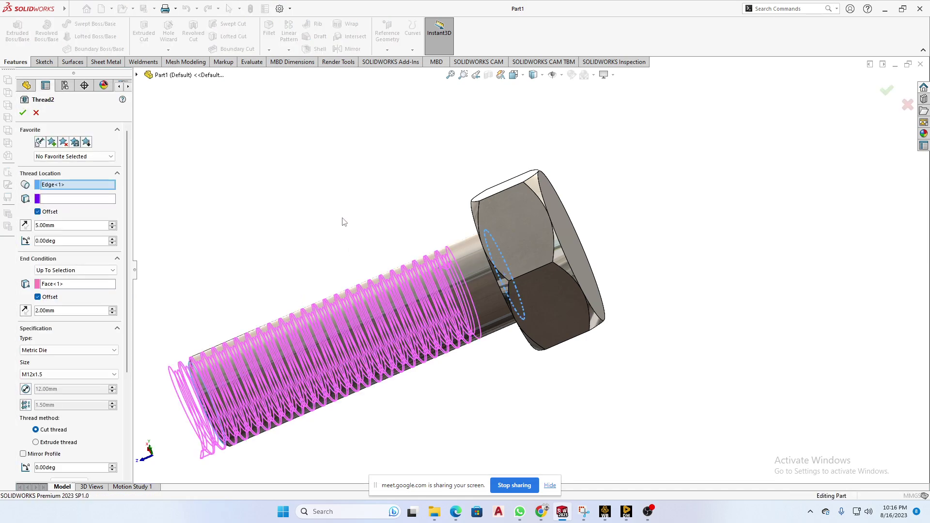
pyautogui.moveTo(342, 222); pyautogui.dragTo(363, 190, button='middle')
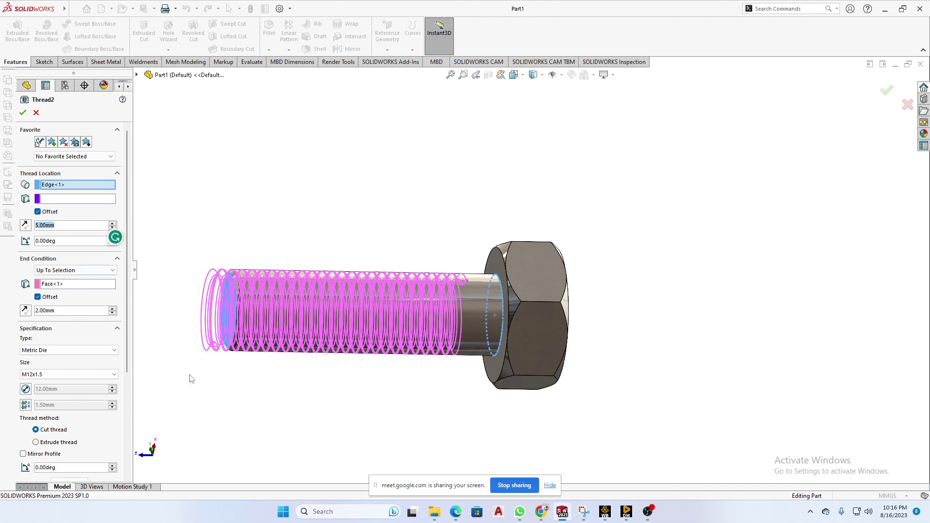
pyautogui.moveTo(189, 378); pyautogui.dragTo(208, 450, button='middle')
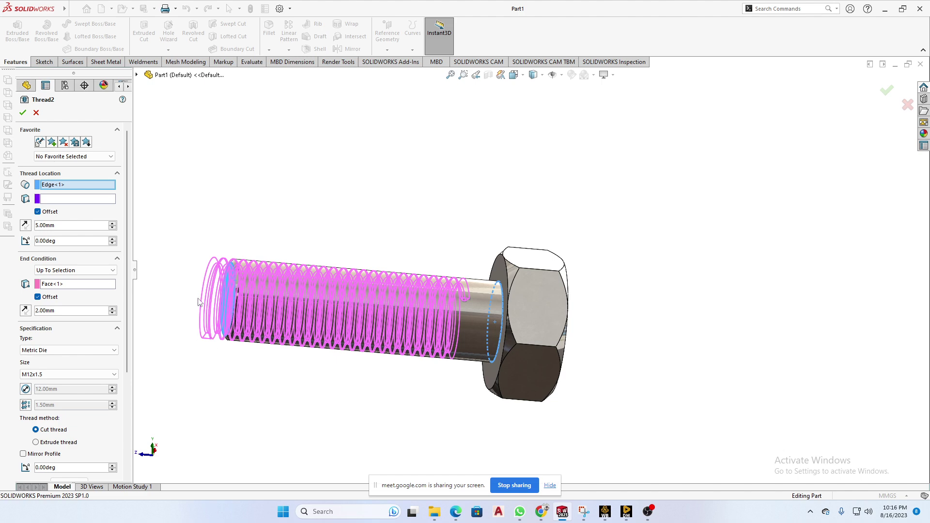
pyautogui.moveTo(297, 436); pyautogui.dragTo(244, 408, button='middle')
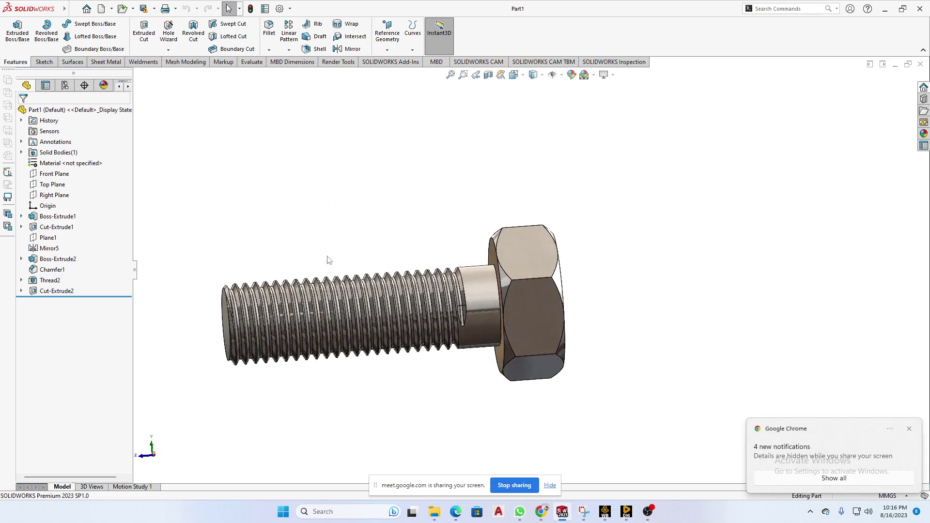
# Step: Inspect the thread's run-out near the bolt head and the Cut-Extrude2 feature that trims it
pyautogui.scroll(-3, 443, 304)
pyautogui.scroll(-5, 443, 304)
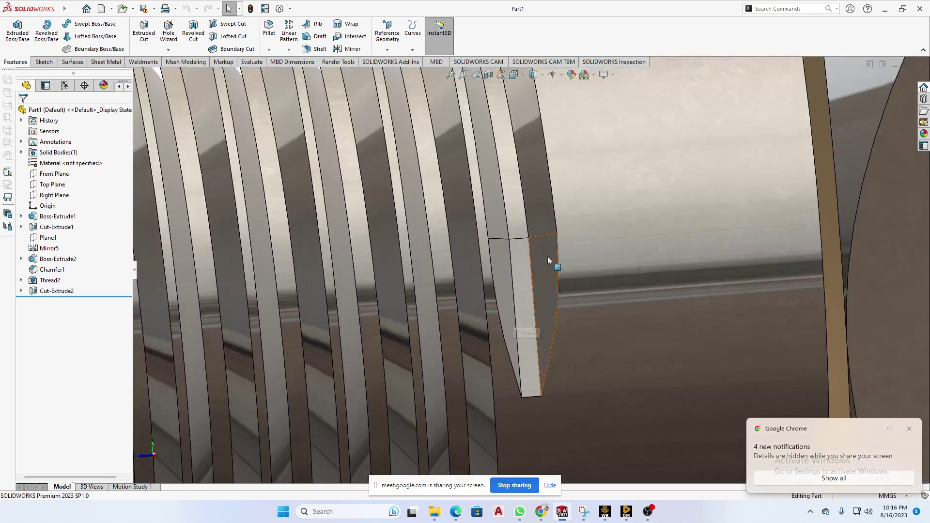
pyautogui.scroll(4, 527, 303)
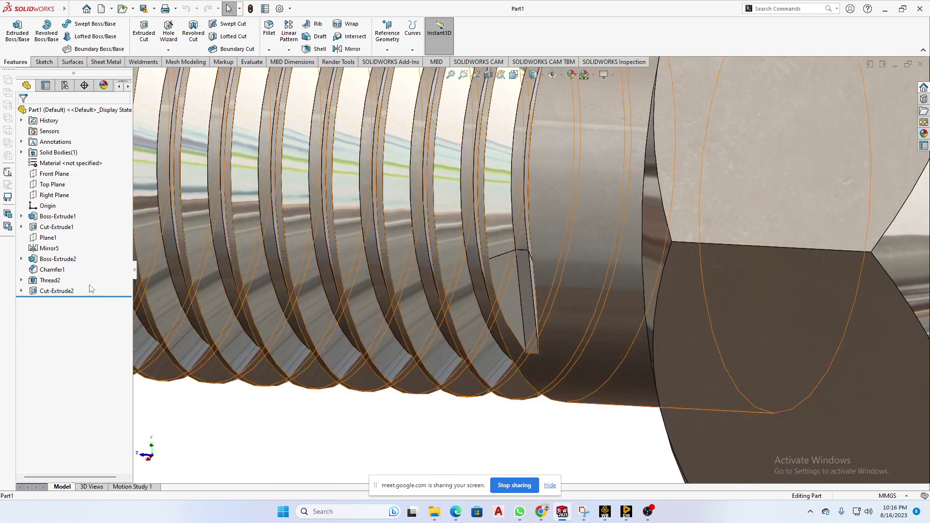
pyautogui.click(48, 291)
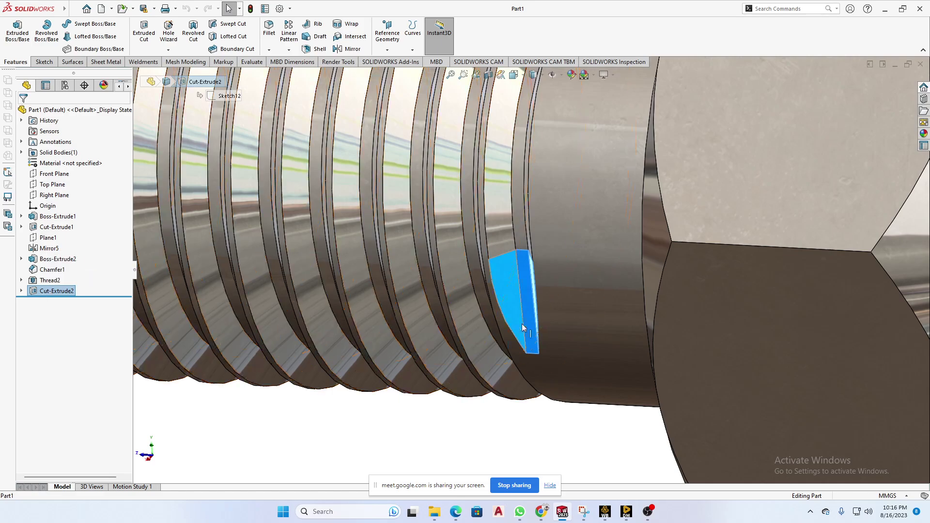
pyautogui.scroll(6, 519, 322)
pyautogui.moveTo(512, 321); pyautogui.dragTo(464, 282, button='middle')
pyautogui.scroll(-4, 378, 254)
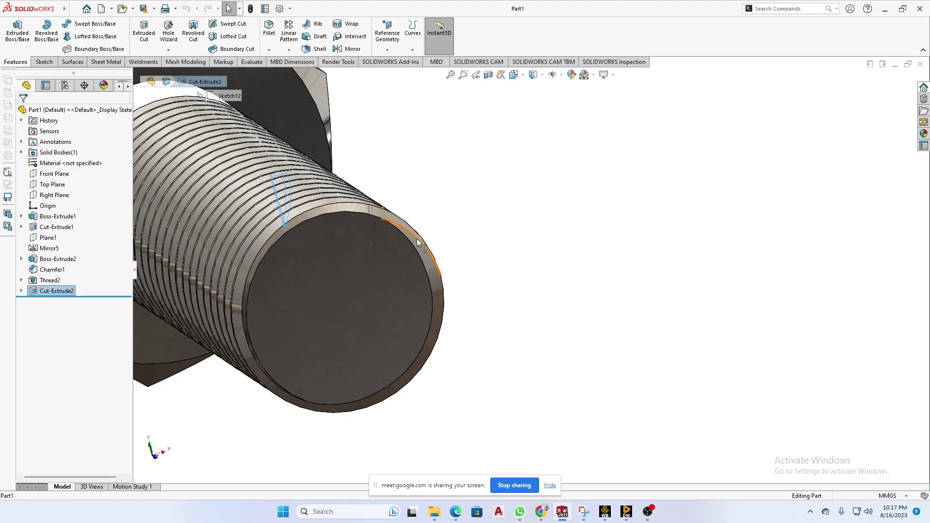
# Step: Turn off the start offset in the thread location of the Thread2 feature and accept the change
pyautogui.moveTo(362, 330); pyautogui.dragTo(315, 240, button='middle')
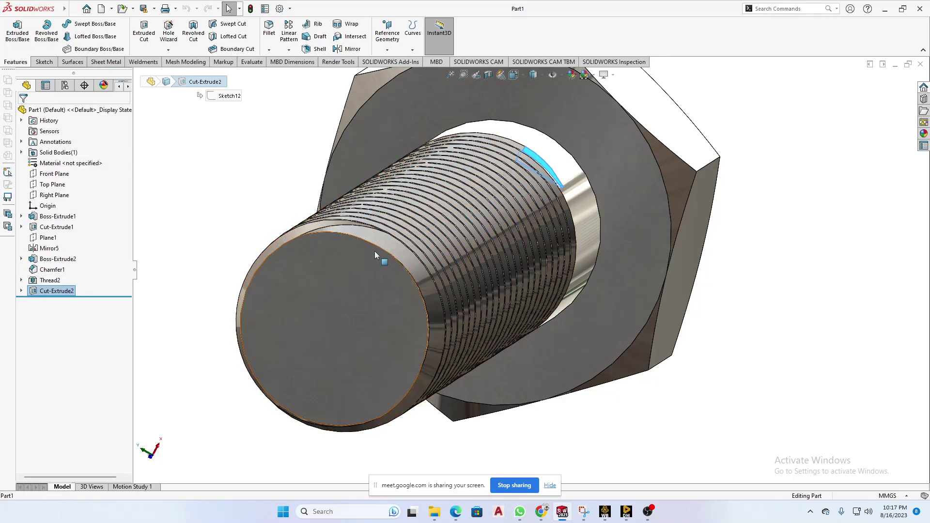
pyautogui.moveTo(395, 315); pyautogui.dragTo(344, 382, button='middle')
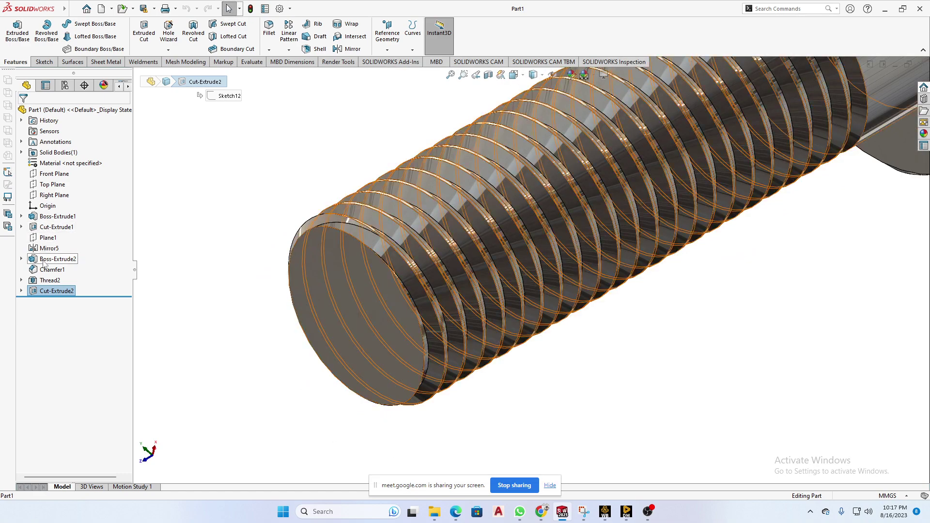
pyautogui.click(45, 281)
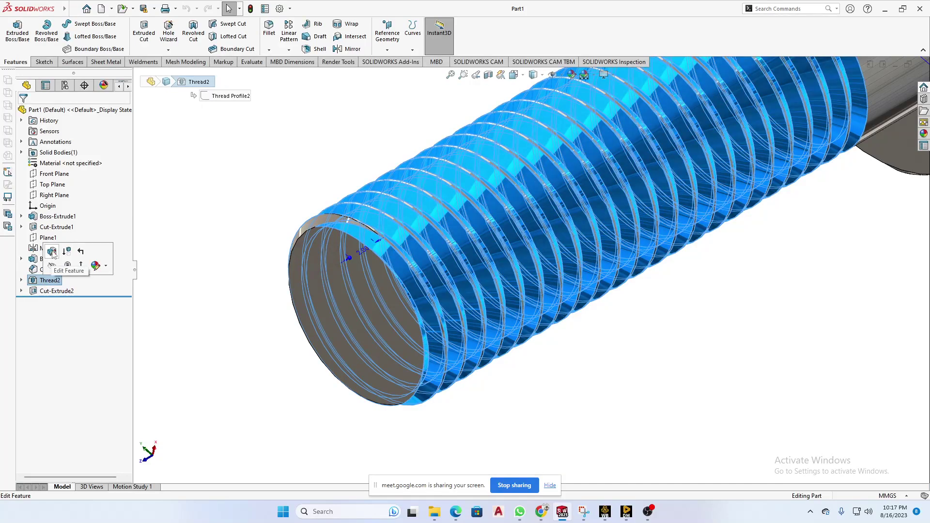
pyautogui.click(53, 253)
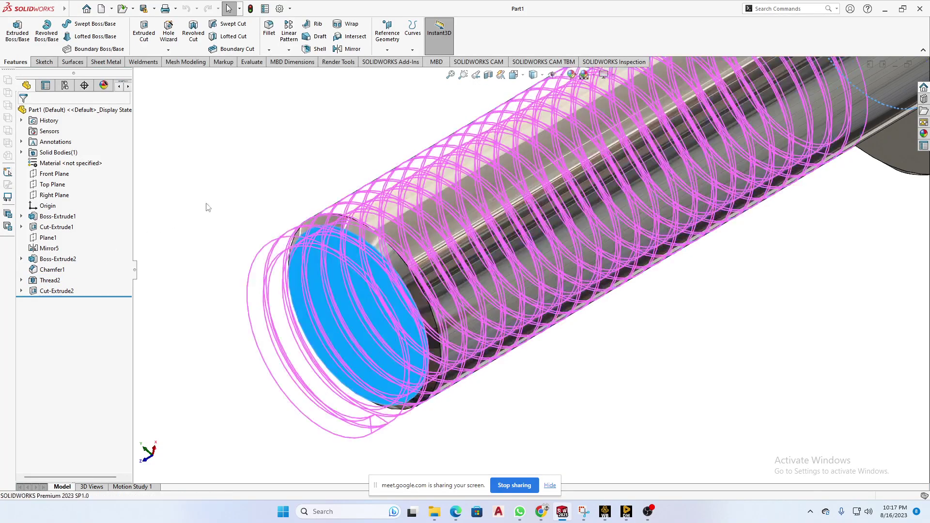
pyautogui.click(38, 212)
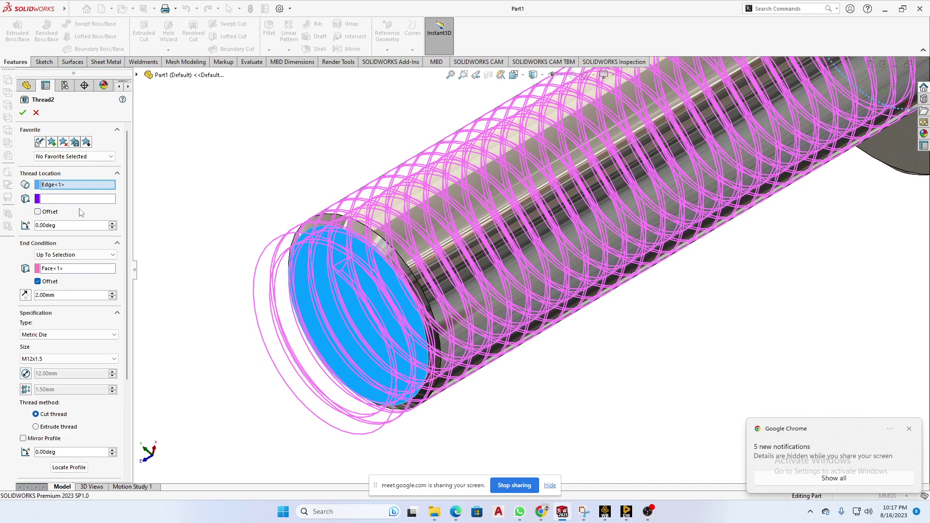
pyautogui.click(22, 112)
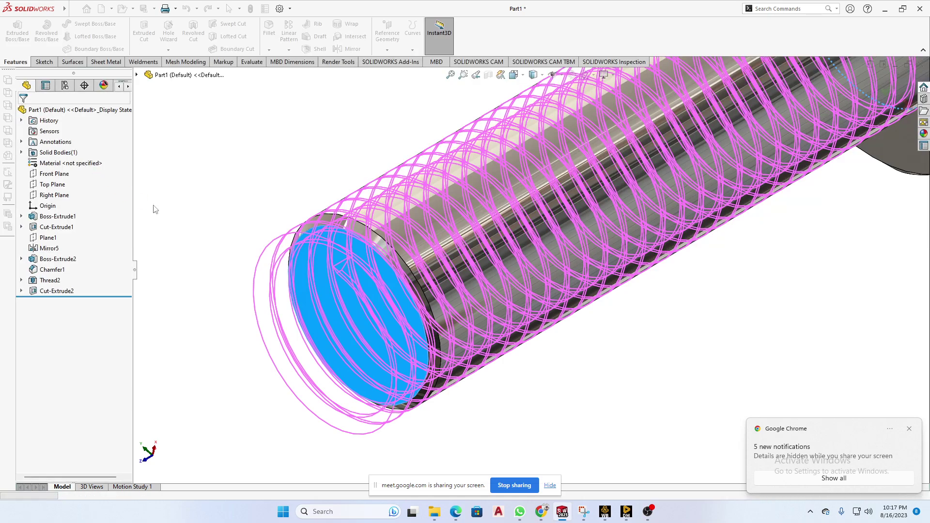
# Step: Examine how the thread begins at the free end of the bolt shank
pyautogui.moveTo(227, 270); pyautogui.dragTo(255, 178, button='middle')
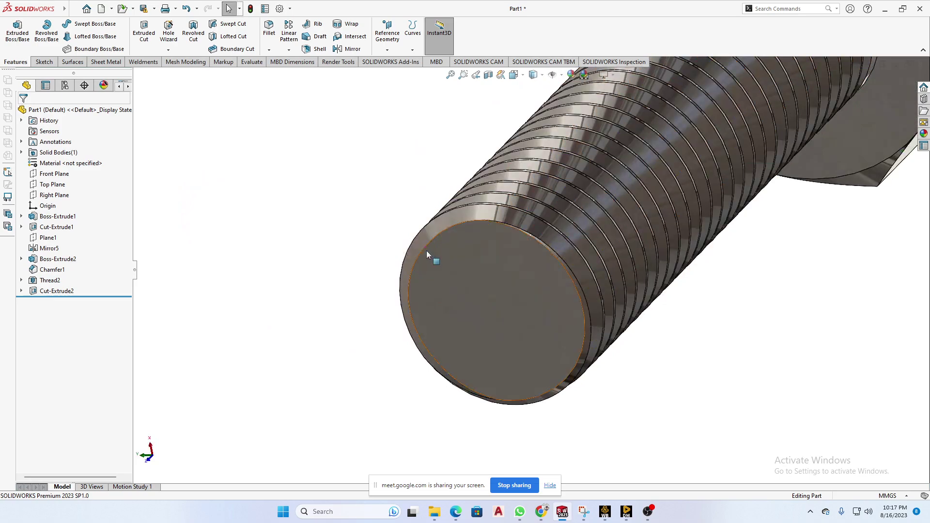
pyautogui.moveTo(428, 252); pyautogui.dragTo(515, 282, button='middle')
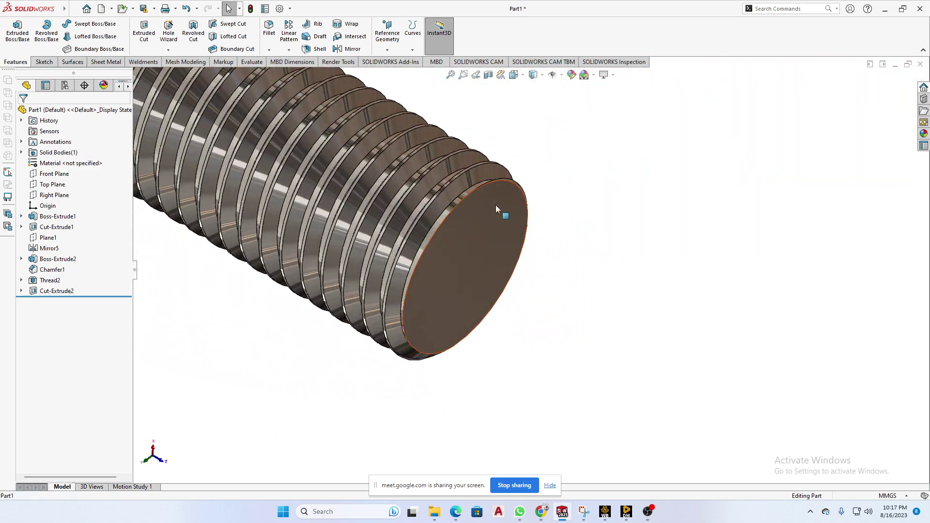
pyautogui.moveTo(496, 203); pyautogui.dragTo(559, 247, button='middle')
pyautogui.scroll(-4, 479, 193)
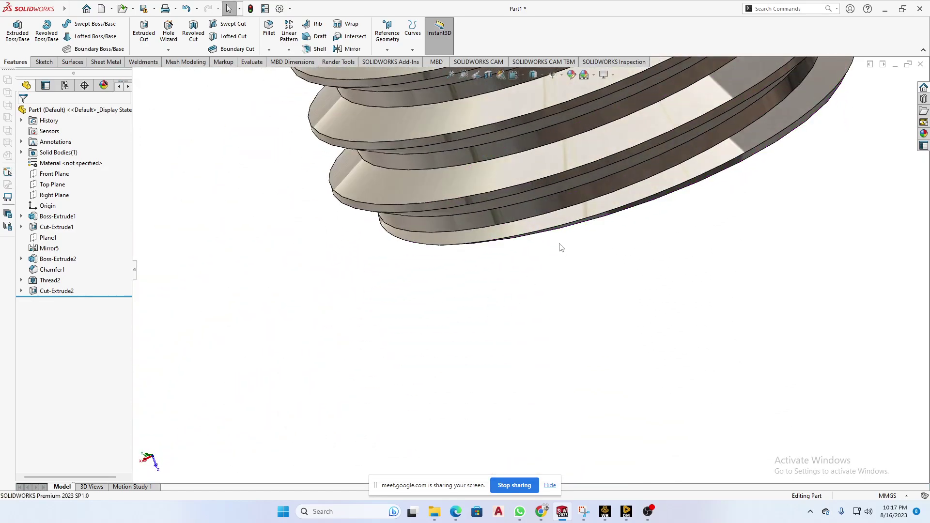
pyautogui.moveTo(474, 252); pyautogui.dragTo(447, 148, button='middle')
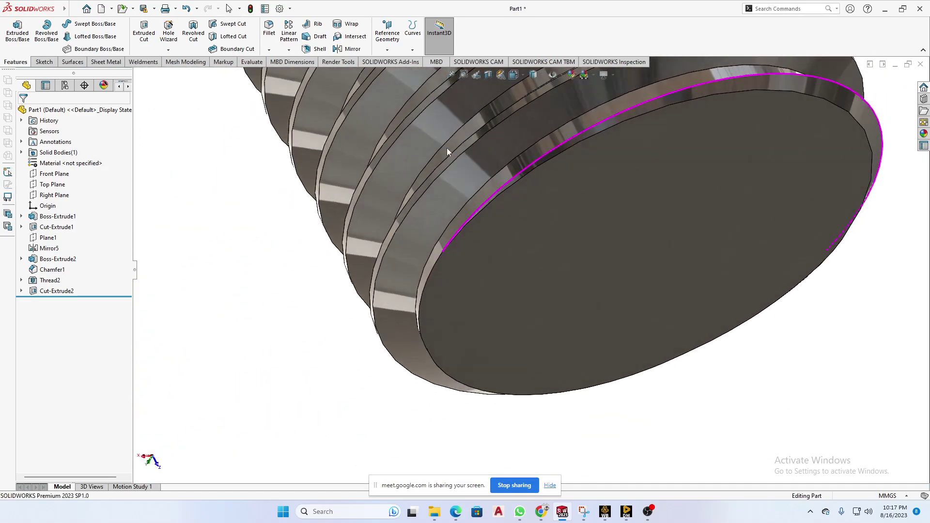
pyautogui.moveTo(518, 305); pyautogui.dragTo(495, 342, button='middle')
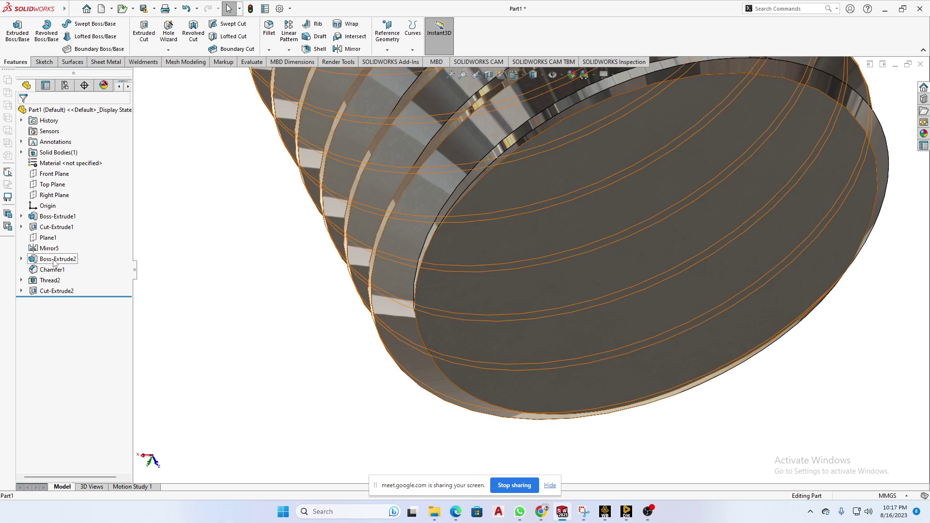
pyautogui.click(53, 227)
pyautogui.click(57, 202)
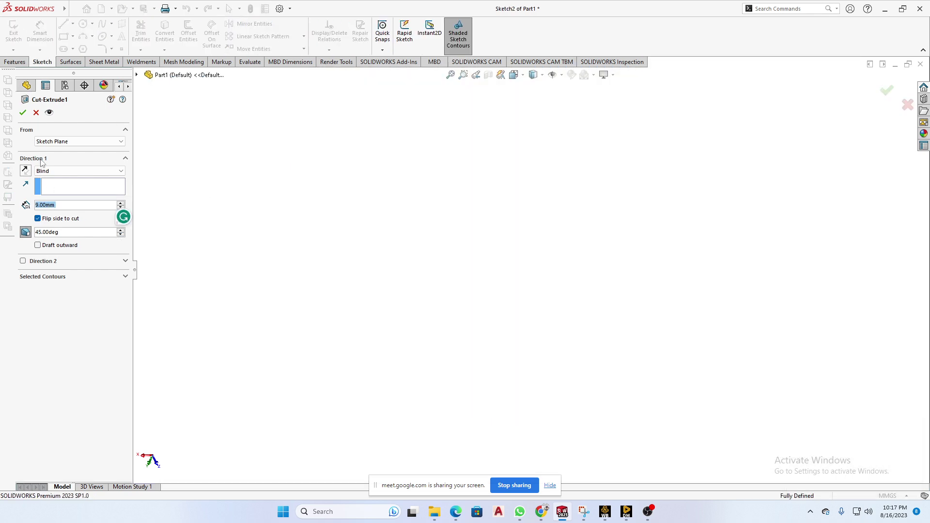
pyautogui.click(36, 112)
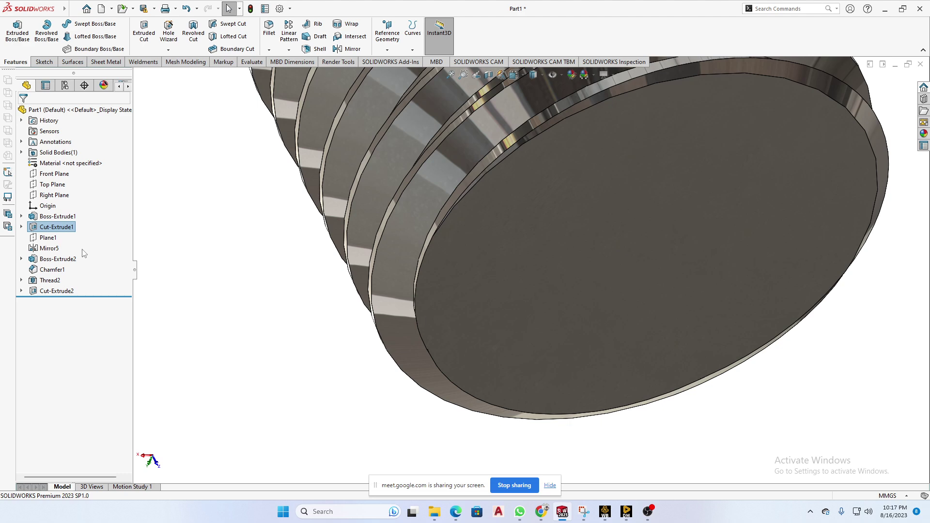
# Step: Edit Thread2 to enable the thread location offset with a distance of 5 mm, and close the feature
pyautogui.click(50, 280)
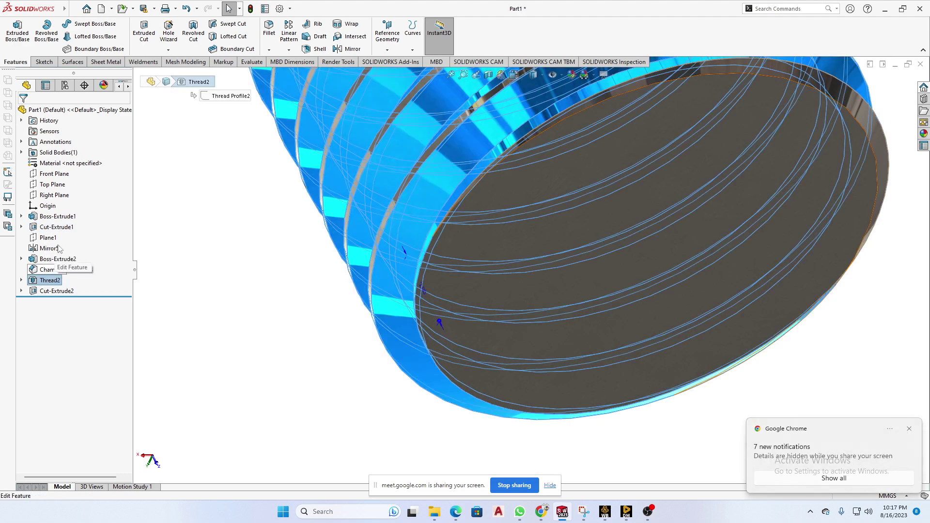
pyautogui.click(60, 249)
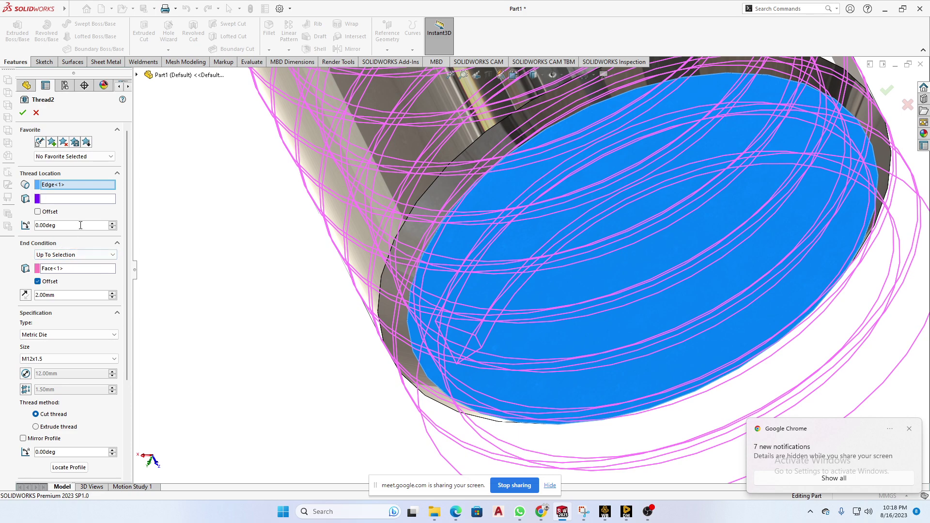
pyautogui.click(39, 211)
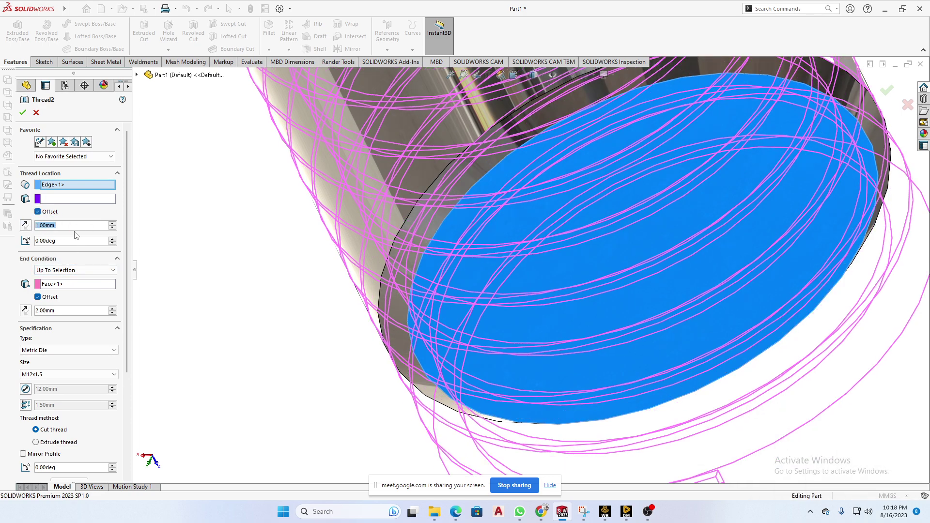
pyautogui.write('5')
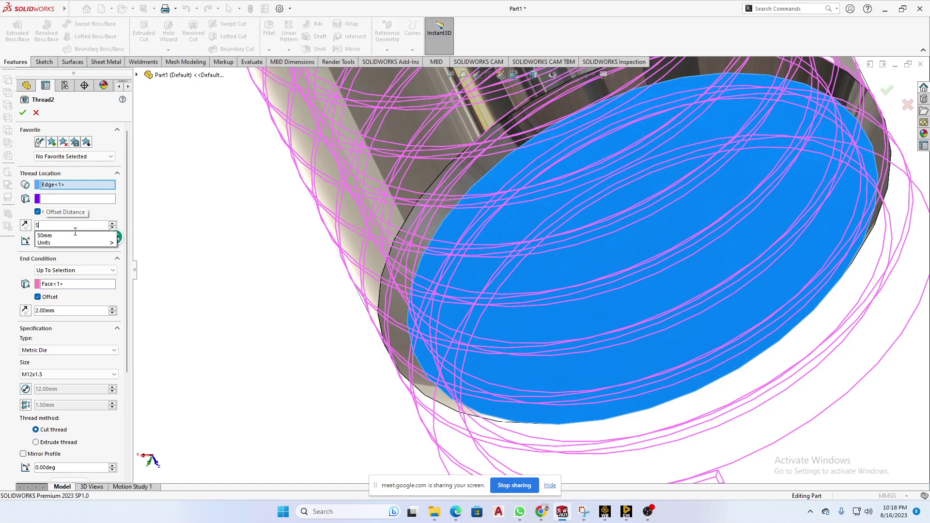
pyautogui.press('Return')
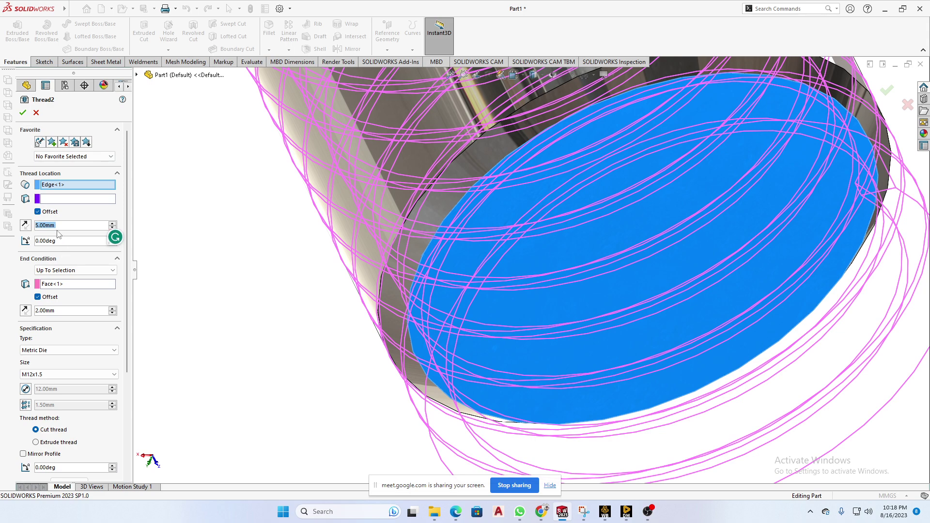
pyautogui.scroll(3, 339, 358)
pyautogui.scroll(3, 599, 323)
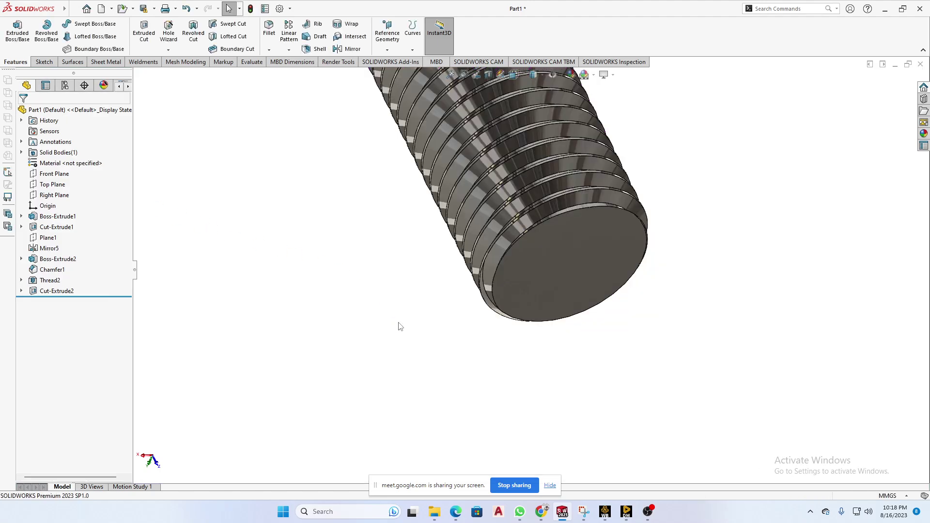
# Step: Examine the chamfered face at the bolt's free end and how the thread cuts into it, then clear the selection
pyautogui.moveTo(658, 259); pyautogui.dragTo(755, 272, button='middle')
pyautogui.scroll(-3, 615, 143)
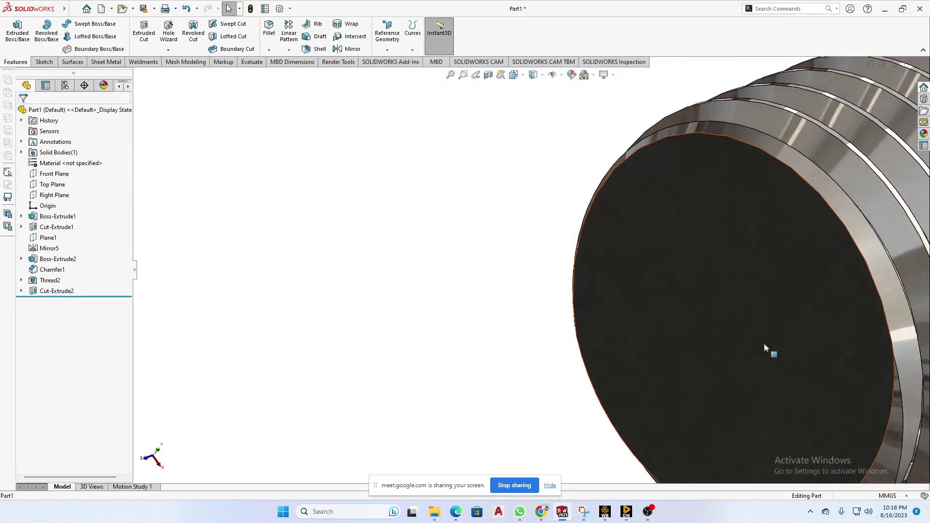
pyautogui.moveTo(800, 375); pyautogui.dragTo(895, 257, button='middle')
pyautogui.click(831, 343)
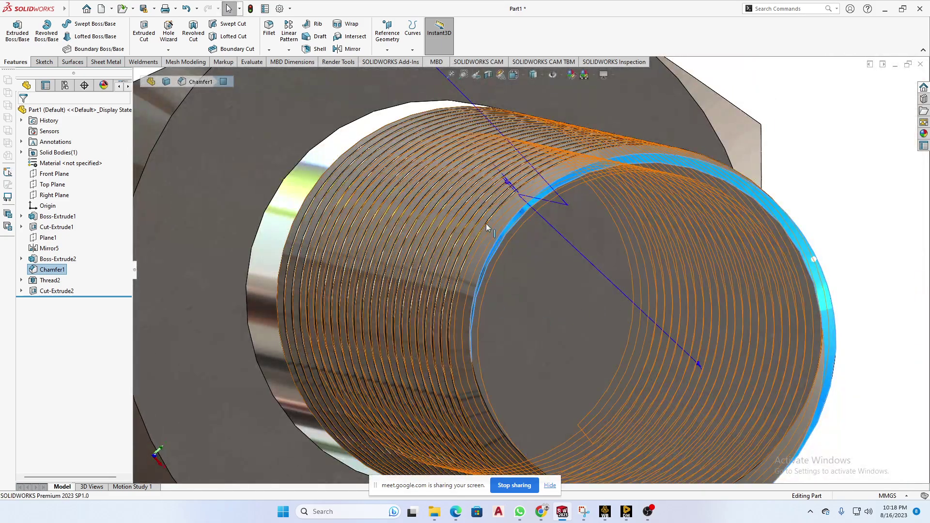
pyautogui.moveTo(490, 235); pyautogui.dragTo(486, 264, button='middle')
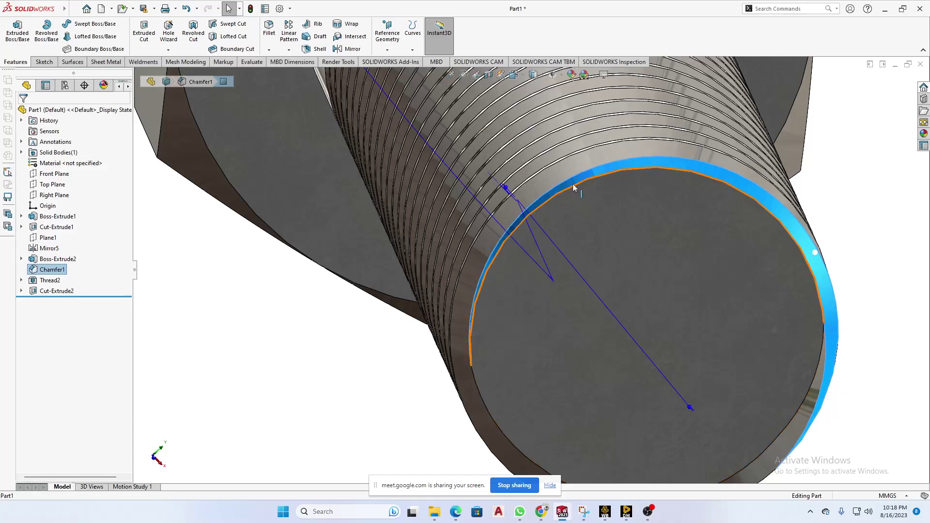
pyautogui.scroll(3, 532, 271)
pyautogui.moveTo(493, 243); pyautogui.dragTo(657, 326, button='middle')
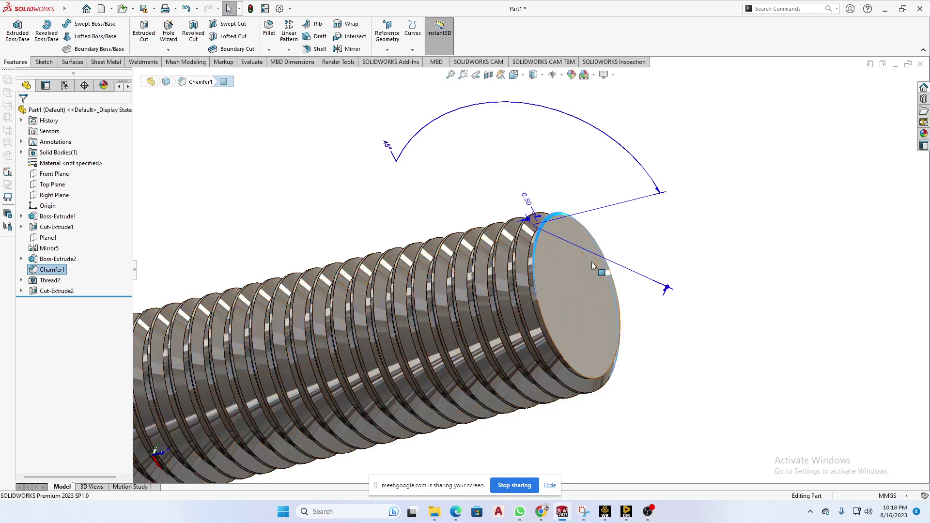
pyautogui.moveTo(579, 207); pyautogui.dragTo(458, 348, button='middle')
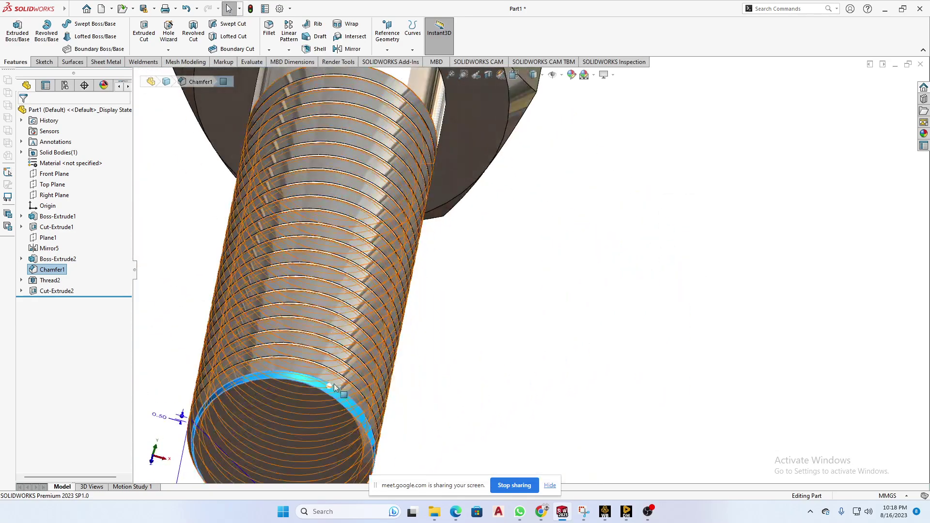
pyautogui.scroll(-2, 312, 382)
pyautogui.scroll(4, 465, 399)
pyautogui.moveTo(467, 398); pyautogui.dragTo(427, 355, button='middle')
pyautogui.press('Escape')
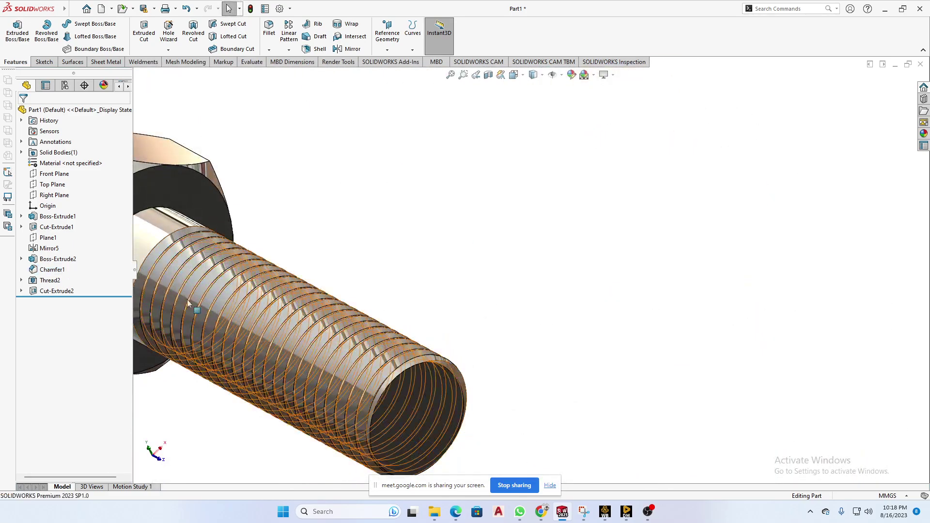
# Step: Highlight the Chamfer1 feature on the bolt's end to view its dimensions on the whole part, and deselect it
pyautogui.click(39, 270)
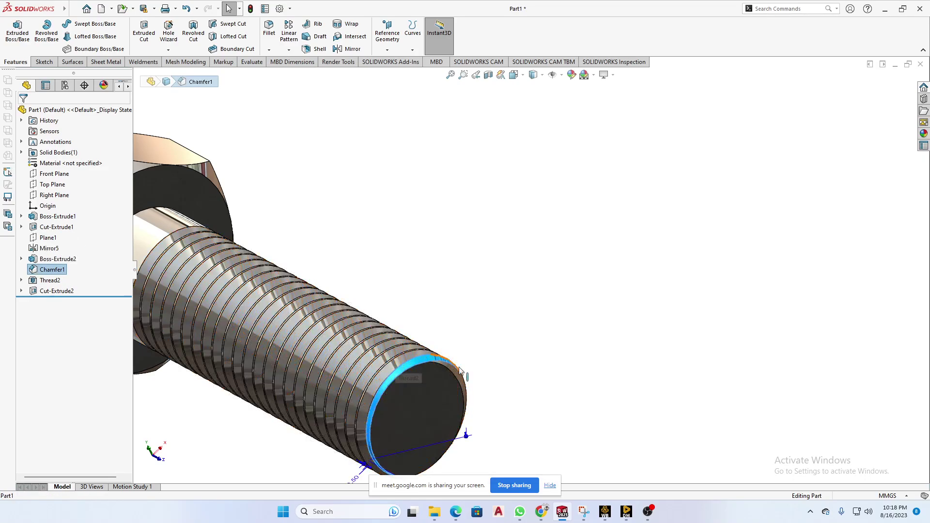
pyautogui.scroll(3, 416, 396)
pyautogui.moveTo(444, 386); pyautogui.dragTo(485, 319, button='middle')
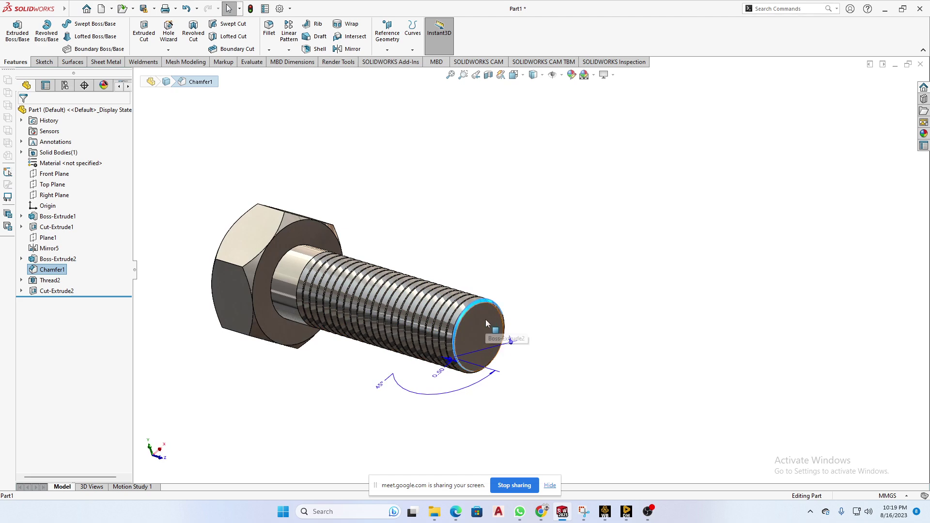
pyautogui.click(202, 370)
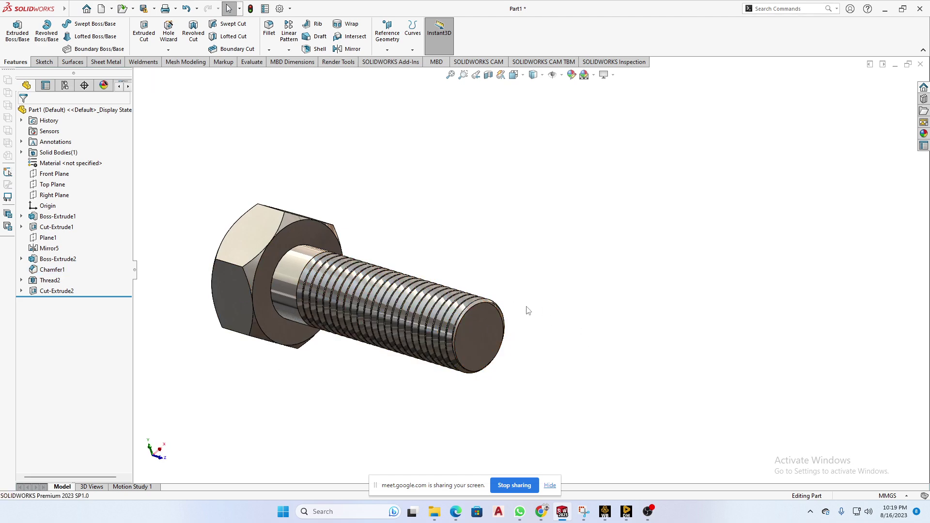
pyautogui.click(48, 269)
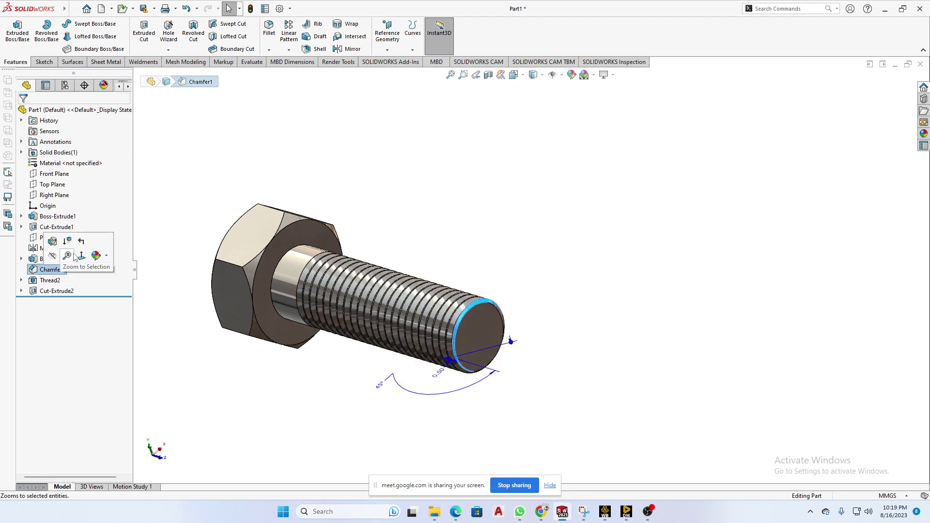
pyautogui.click(169, 244)
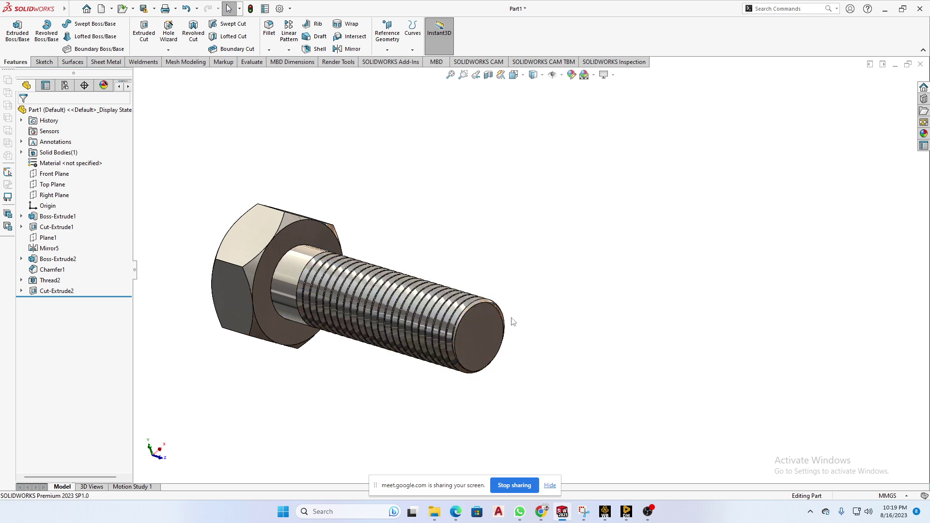
pyautogui.scroll(-2, 513, 322)
pyautogui.scroll(2, 514, 322)
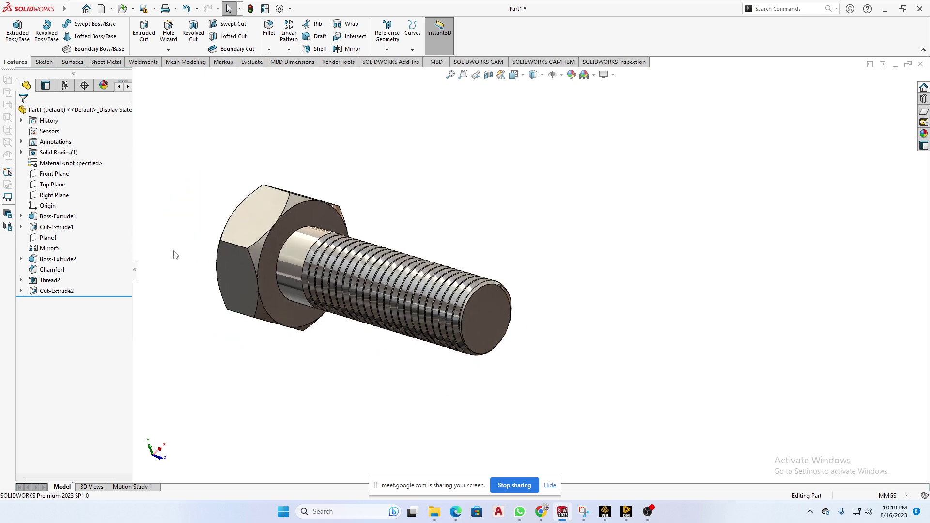
# Step: Switch to the Google Meet call in Chrome and preview the open SOLIDWORKS documents
pyautogui.moveTo(640, 505)
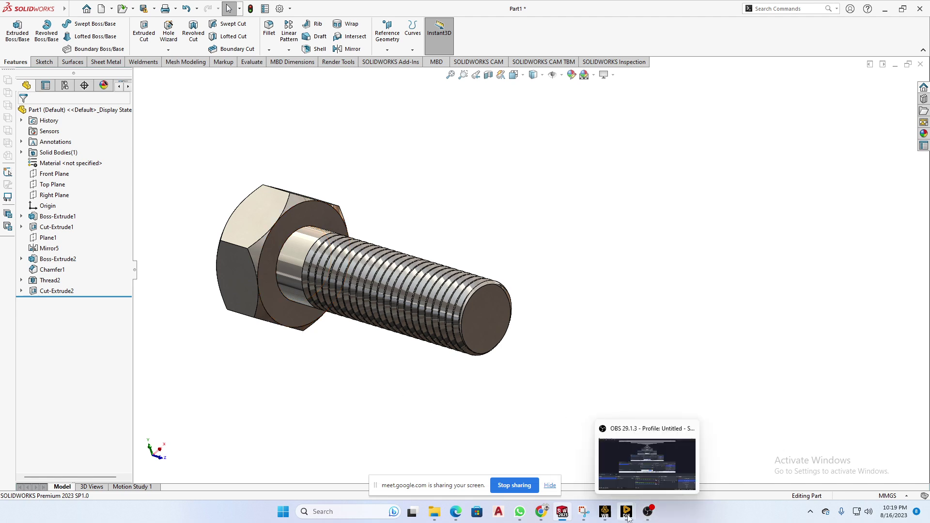
pyautogui.moveTo(562, 517)
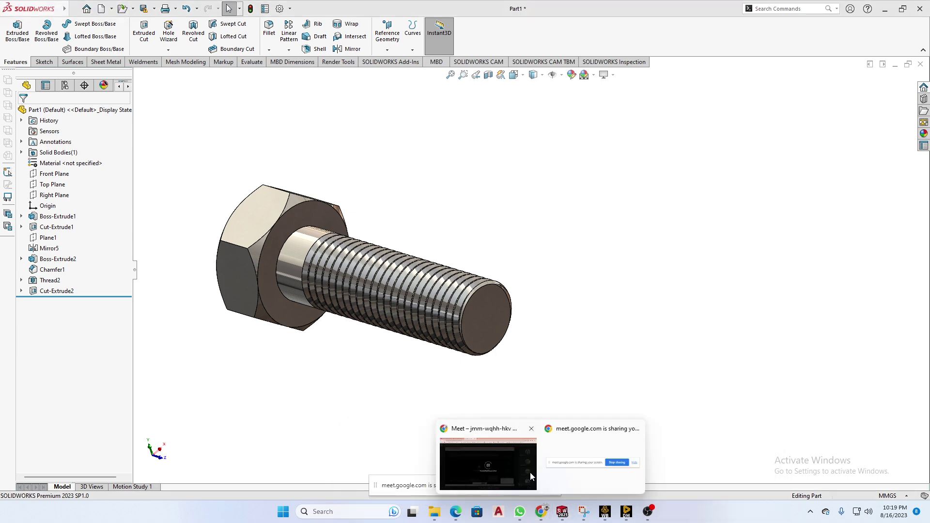
pyautogui.click(527, 470)
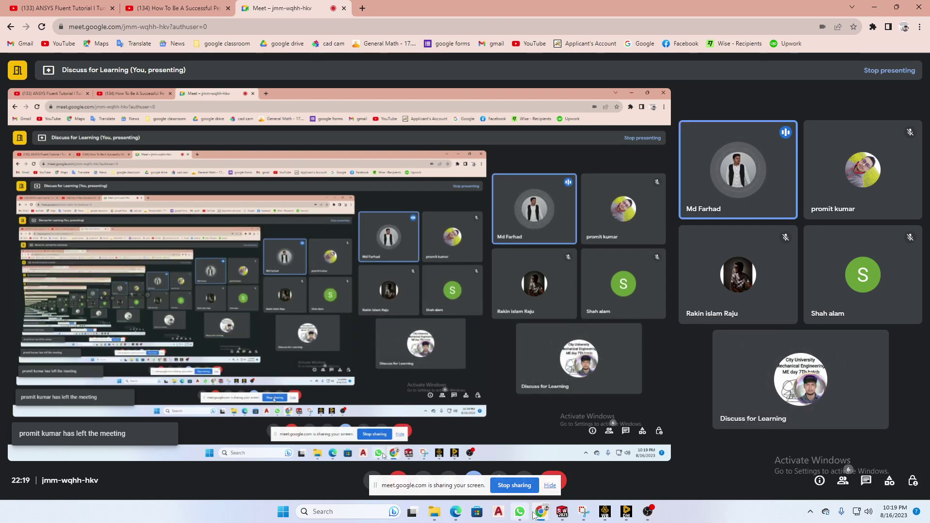
pyautogui.moveTo(543, 513)
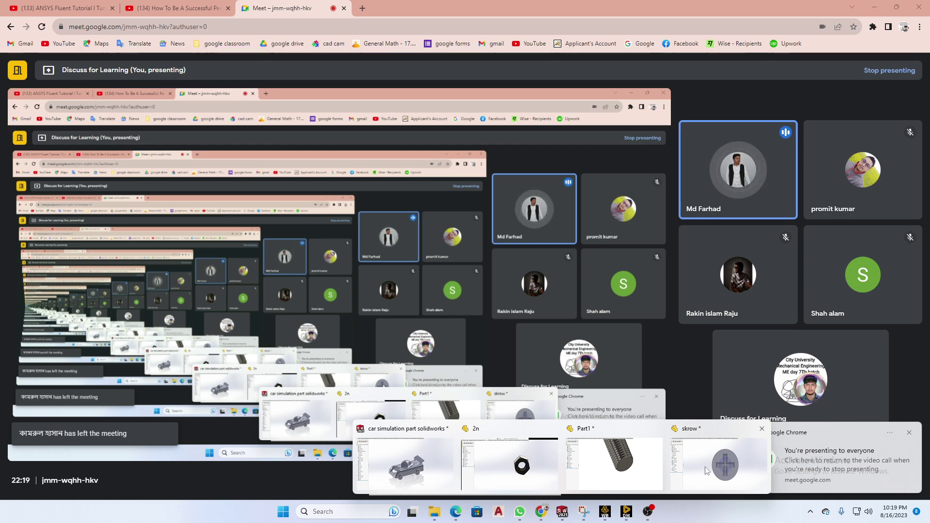
# Step: Switch back to the Part1 bolt in SOLIDWORKS and examine its thread, plain shank and hex head from several sides
pyautogui.click(643, 471)
pyautogui.click(642, 471)
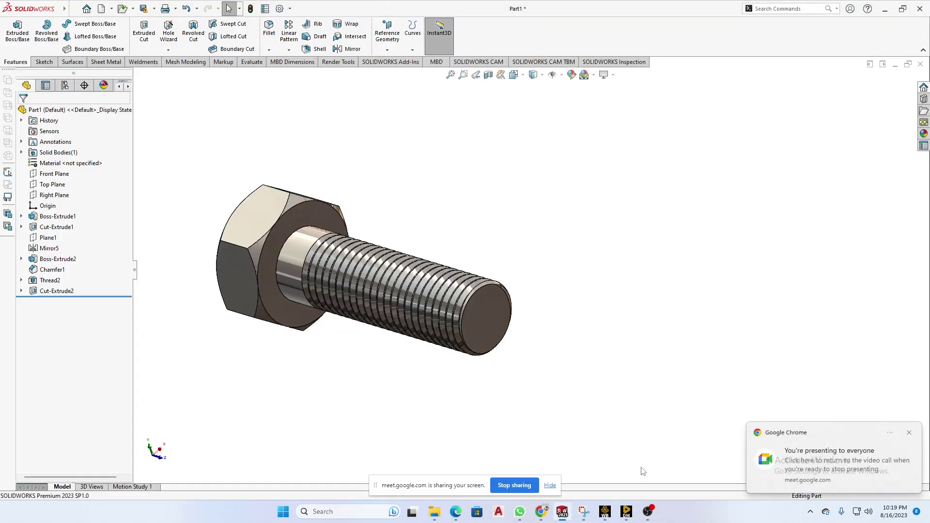
pyautogui.moveTo(546, 412); pyautogui.dragTo(507, 257, button='middle')
pyautogui.moveTo(508, 373); pyautogui.dragTo(547, 310, button='middle')
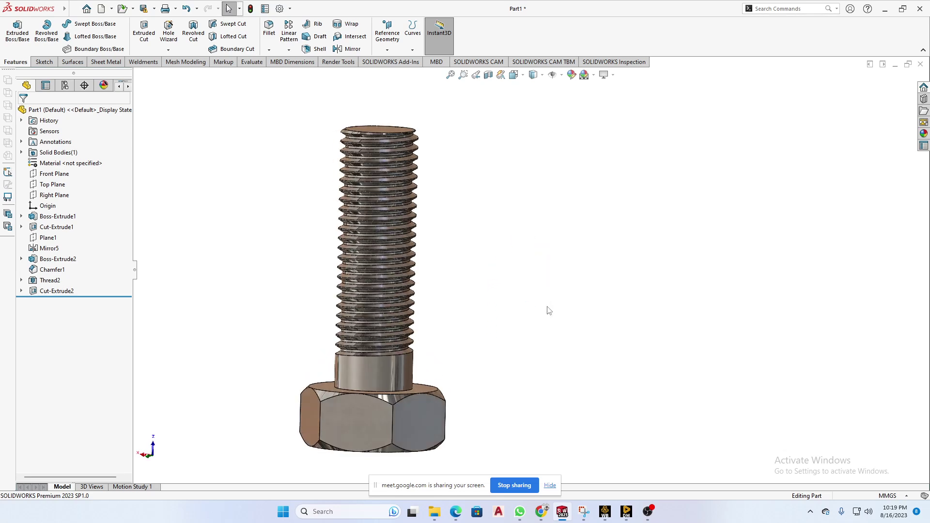
pyautogui.scroll(-3, 326, 336)
pyautogui.scroll(3, 359, 344)
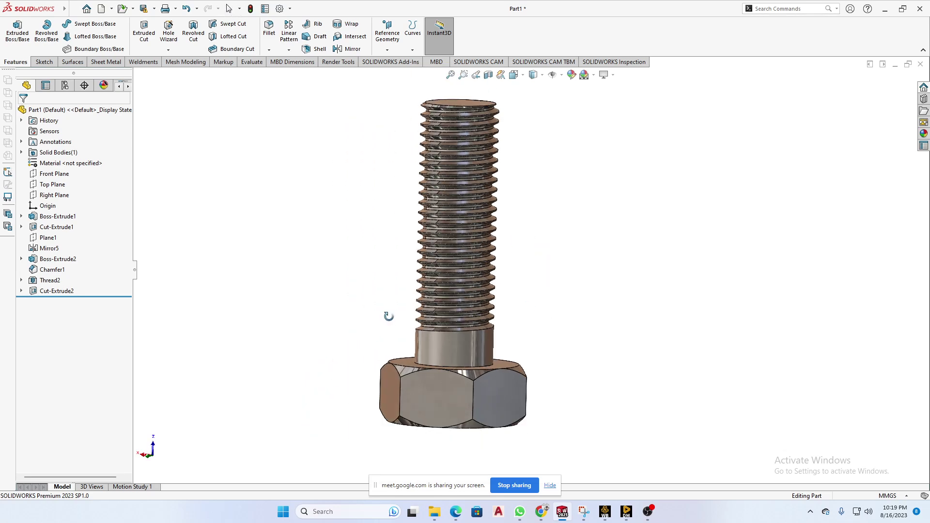
pyautogui.moveTo(371, 308)
pyautogui.mouseDown(button='middle')
pyautogui.moveTo(330, 303)
pyautogui.moveTo(366, 280)
pyautogui.moveTo(378, 295)
pyautogui.moveTo(359, 306)
pyautogui.mouseUp(button='middle')
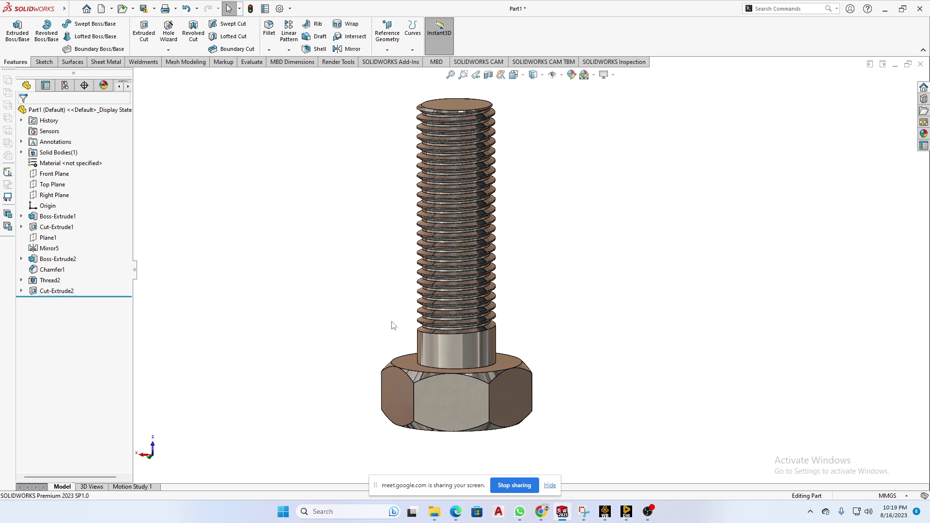
pyautogui.scroll(2, 509, 300)
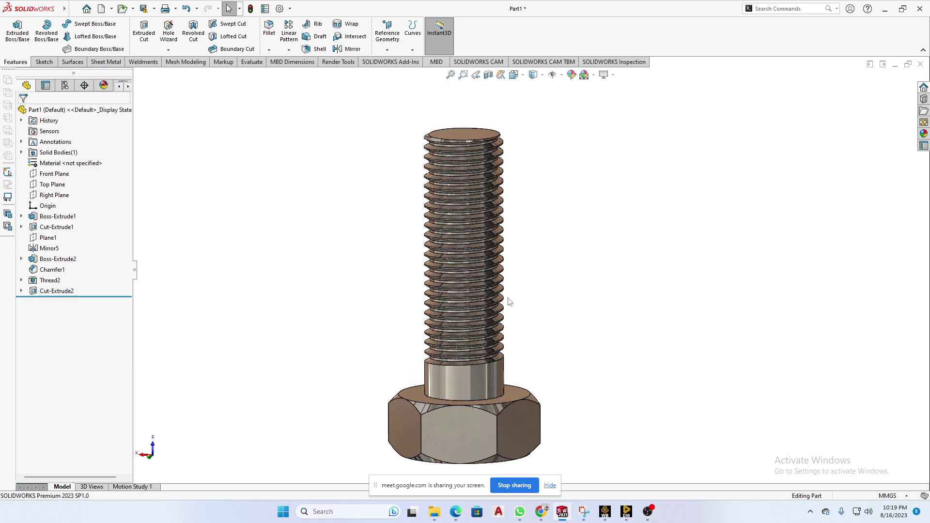
pyautogui.moveTo(394, 305); pyautogui.dragTo(551, 152, button='middle')
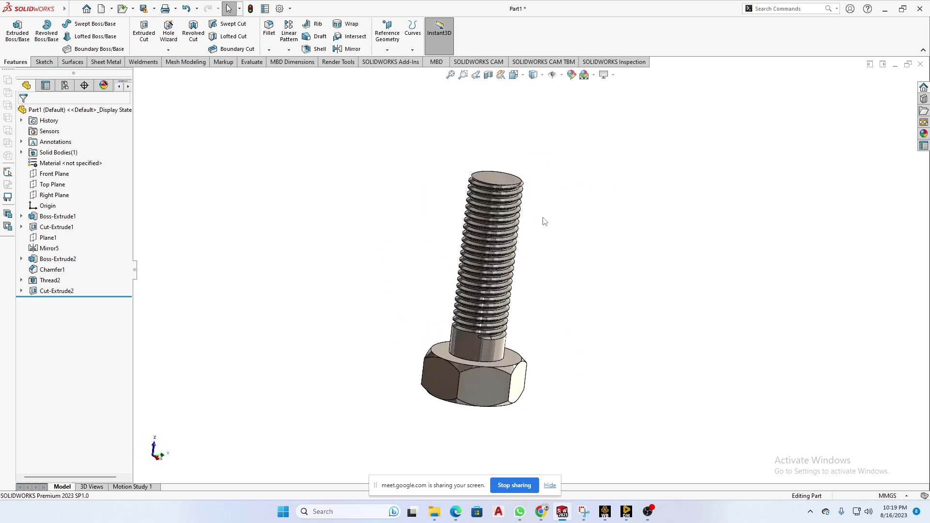
pyautogui.moveTo(534, 295); pyautogui.dragTo(592, 285, button='middle')
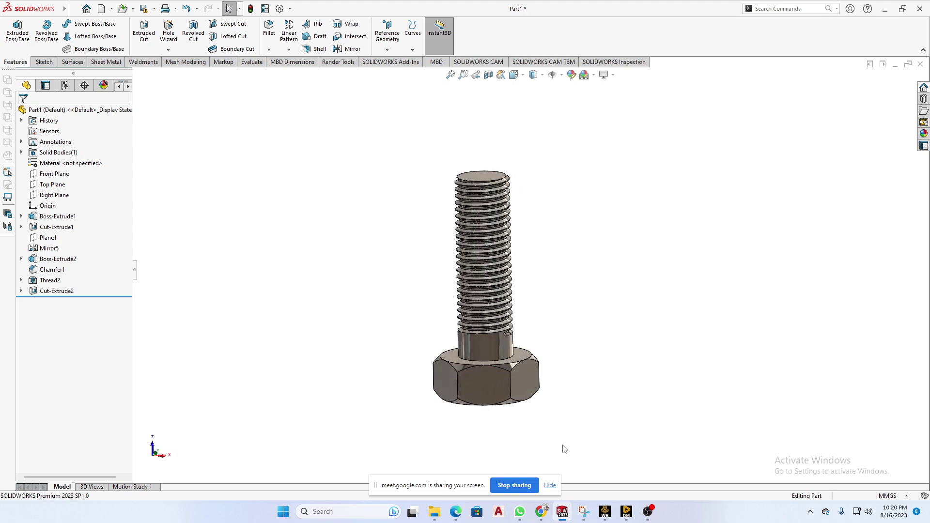
# Step: Highlight the bolt's threaded shank by area selection, clear the selection, and examine the bolt from its free end to the head's underside
pyautogui.moveTo(357, 158); pyautogui.dragTo(612, 342)
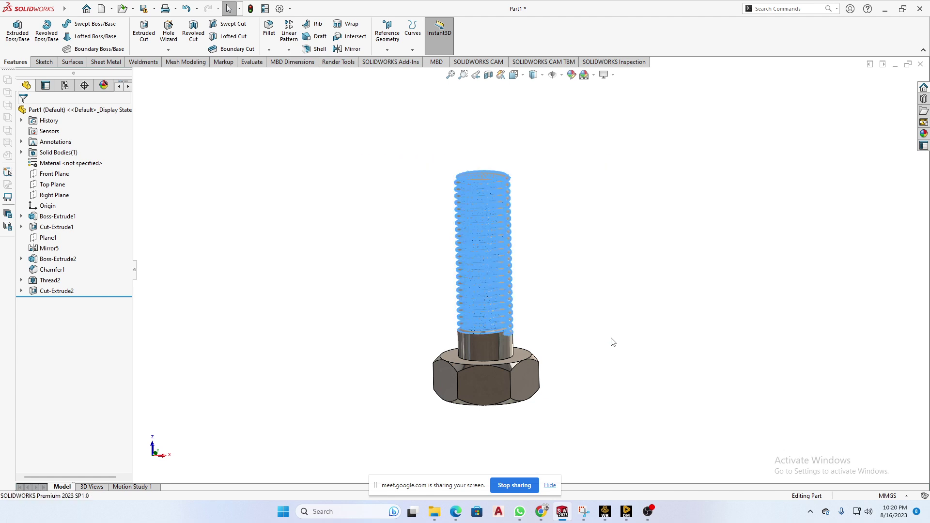
pyautogui.moveTo(612, 338); pyautogui.dragTo(578, 361, button='middle')
pyautogui.click(360, 289)
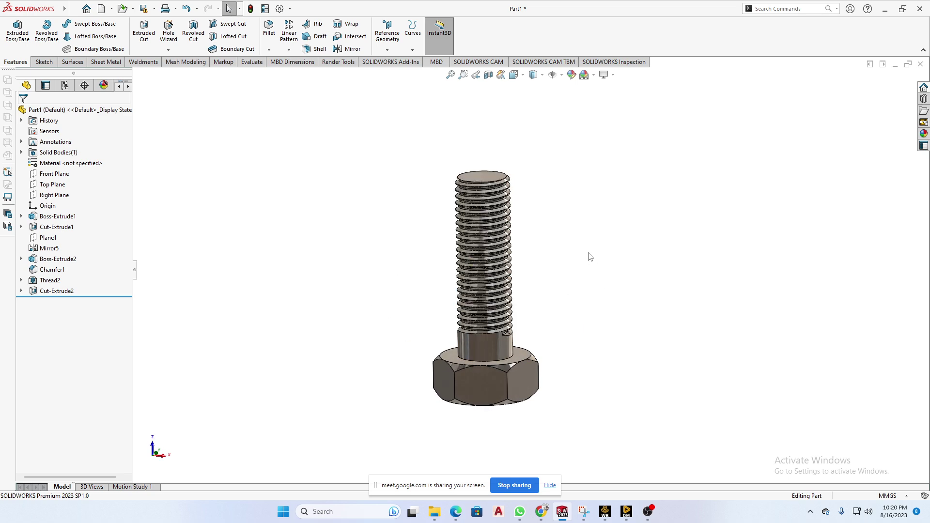
pyautogui.moveTo(563, 220); pyautogui.dragTo(449, 304)
pyautogui.moveTo(562, 293); pyautogui.dragTo(569, 283, button='middle')
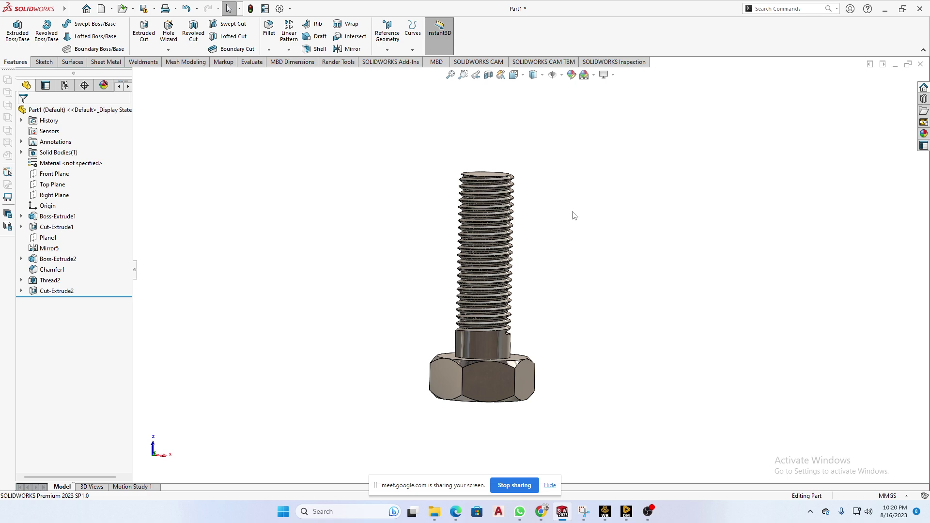
pyautogui.moveTo(572, 211); pyautogui.dragTo(416, 308)
pyautogui.moveTo(636, 304); pyautogui.dragTo(614, 315, button='middle')
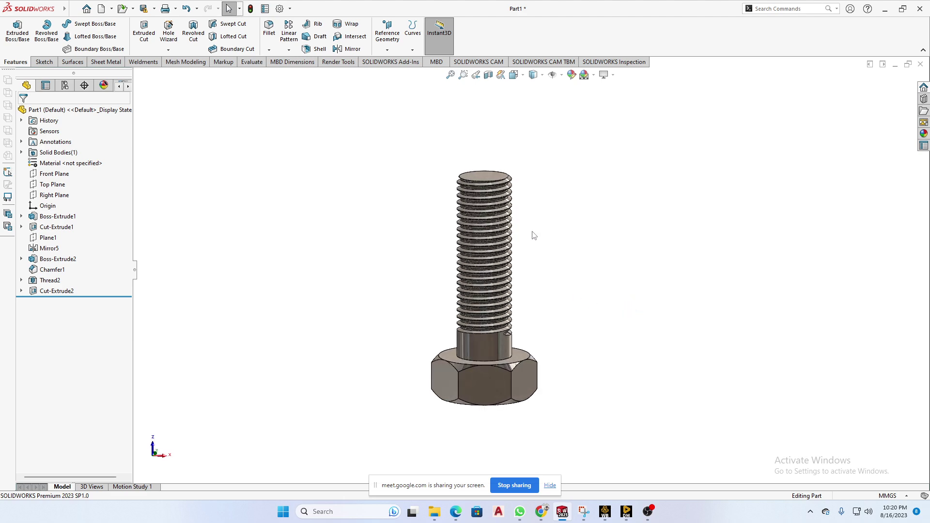
pyautogui.scroll(-2, 531, 240)
pyautogui.moveTo(559, 391); pyautogui.dragTo(559, 365, button='middle')
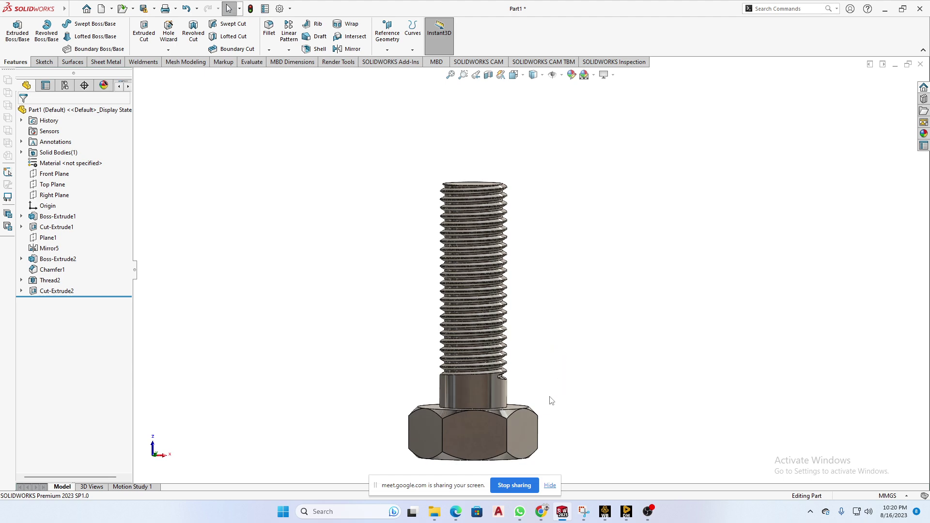
pyautogui.scroll(2, 484, 442)
pyautogui.moveTo(484, 442); pyautogui.dragTo(494, 362, button='middle')
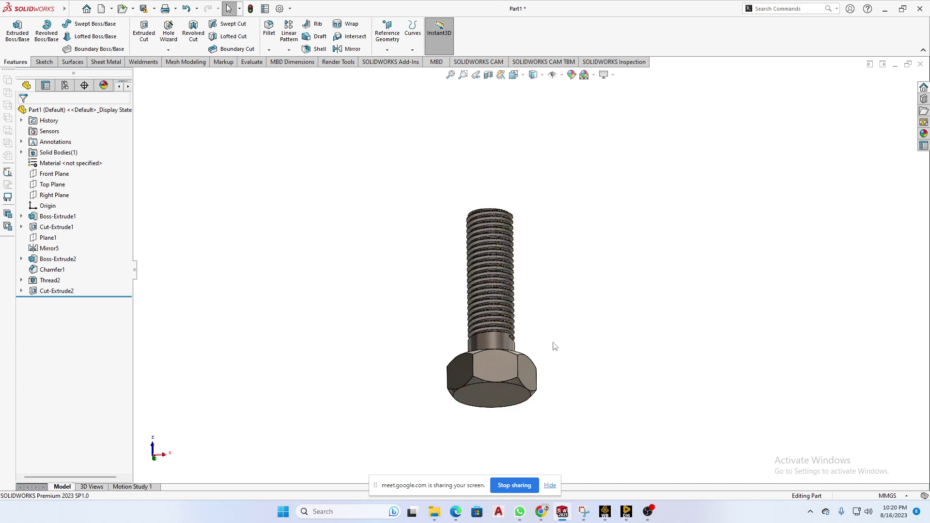
pyautogui.moveTo(553, 322); pyautogui.dragTo(553, 405, button='middle')
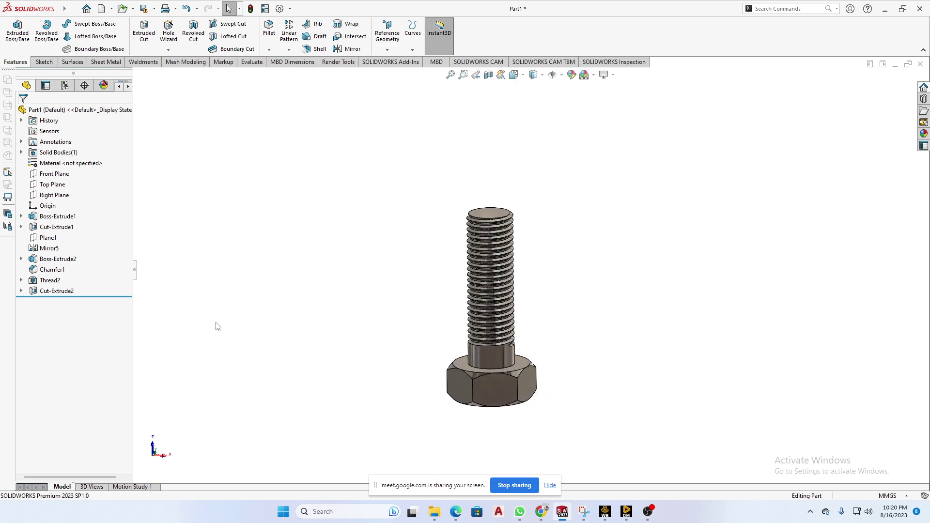
# Step: Switch to WhatsApp, read the two handwritten class-topic photos in the "Solidworks basic course 3rd batch" group, and return to SOLIDWORKS
pyautogui.click(520, 511)
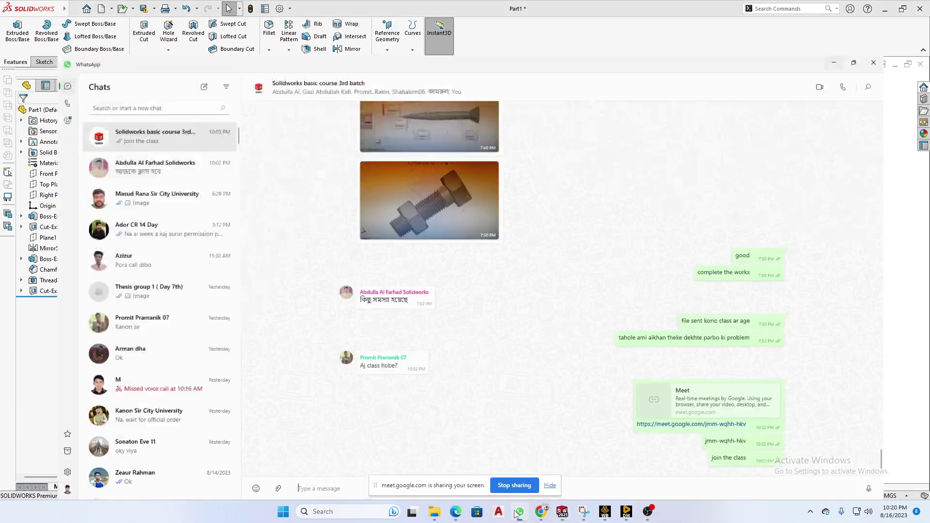
pyautogui.scroll(20, 580, 353)
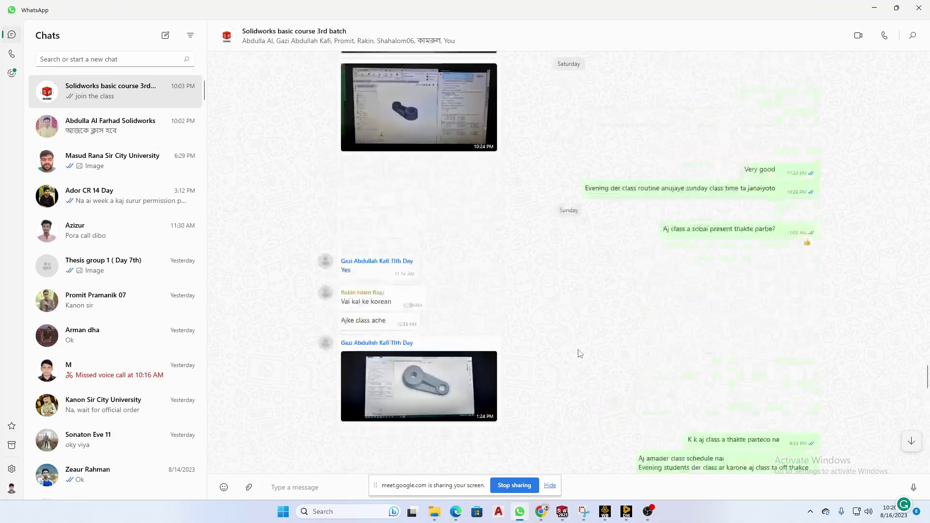
pyautogui.scroll(5, 806, 335)
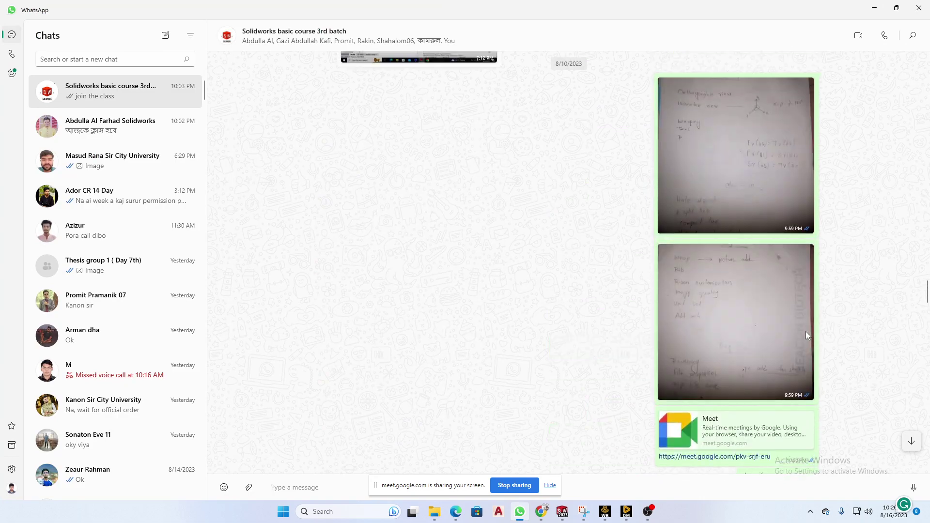
pyautogui.scroll(3, 751, 224)
pyautogui.click(751, 274)
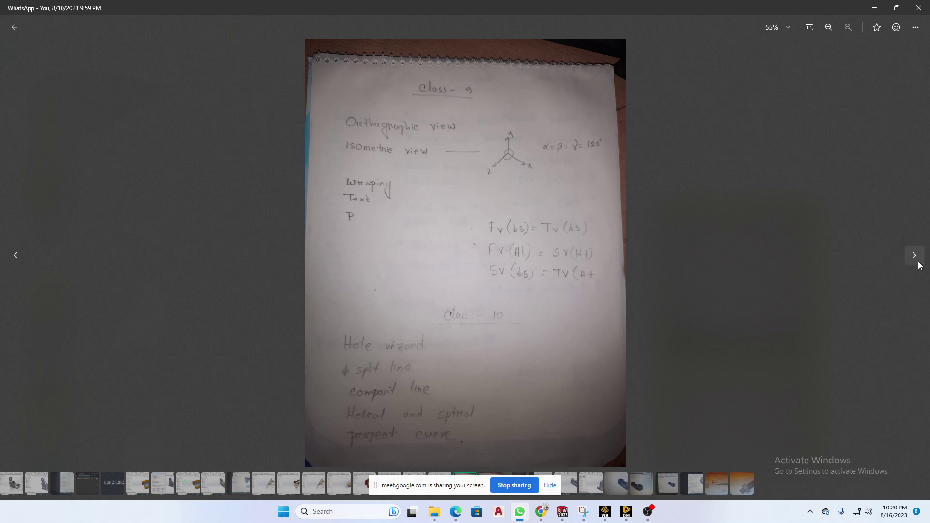
pyautogui.click(914, 255)
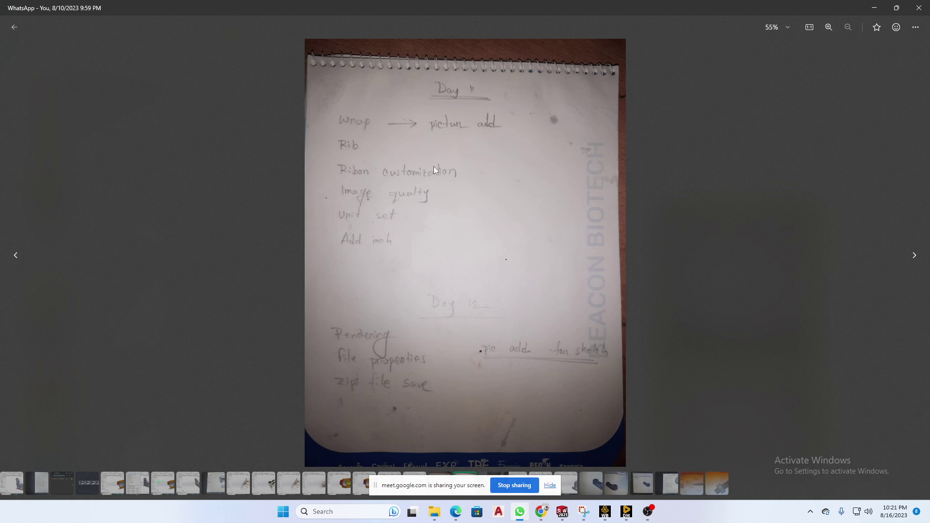
pyautogui.click(877, 7)
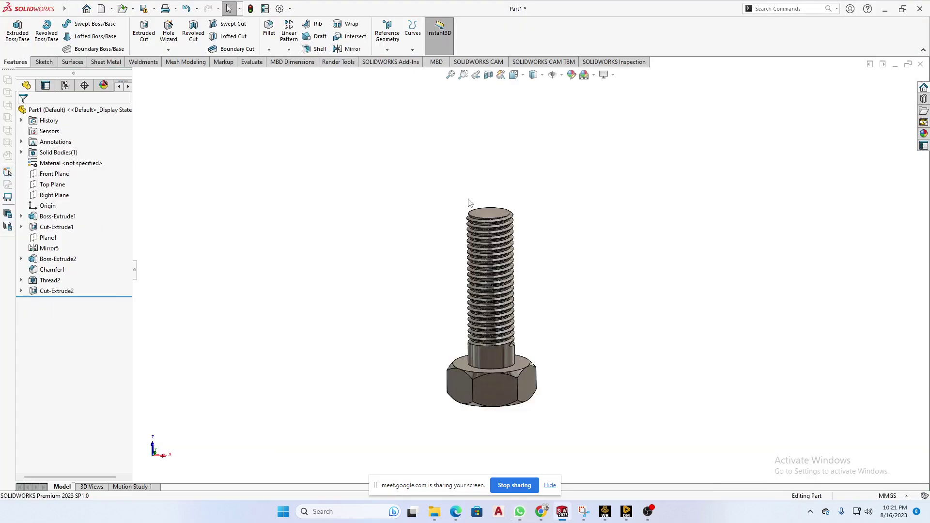
# Step: Create a new part document and start a sketch on its Top Plane
pyautogui.click(73, 7)
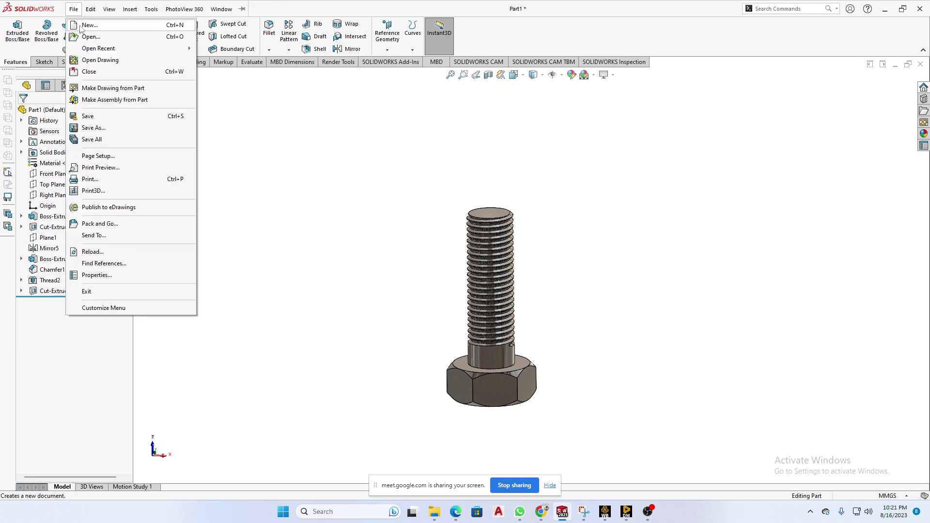
pyautogui.click(83, 26)
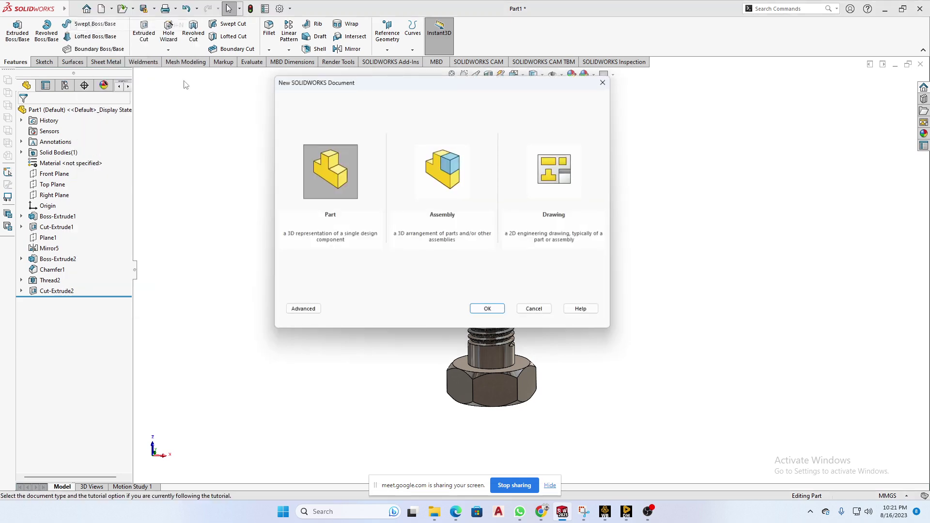
pyautogui.click(501, 309)
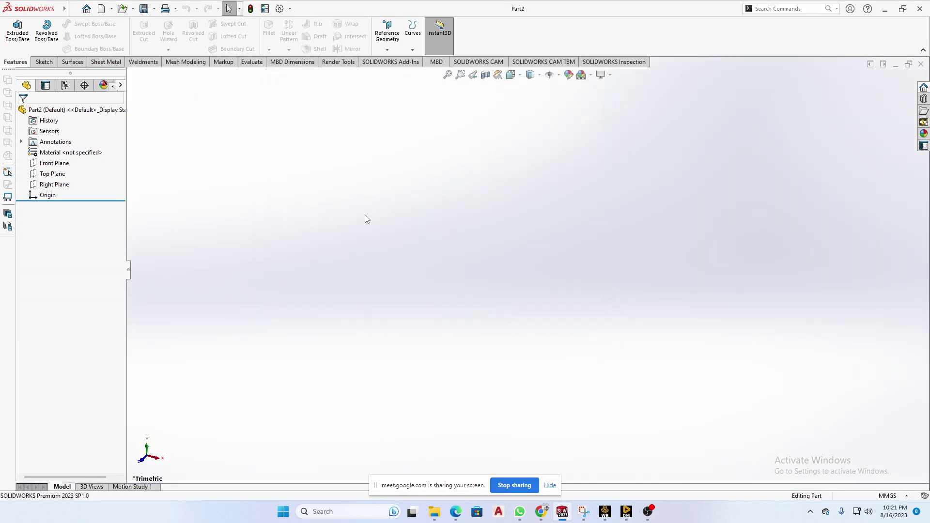
pyautogui.click(52, 174)
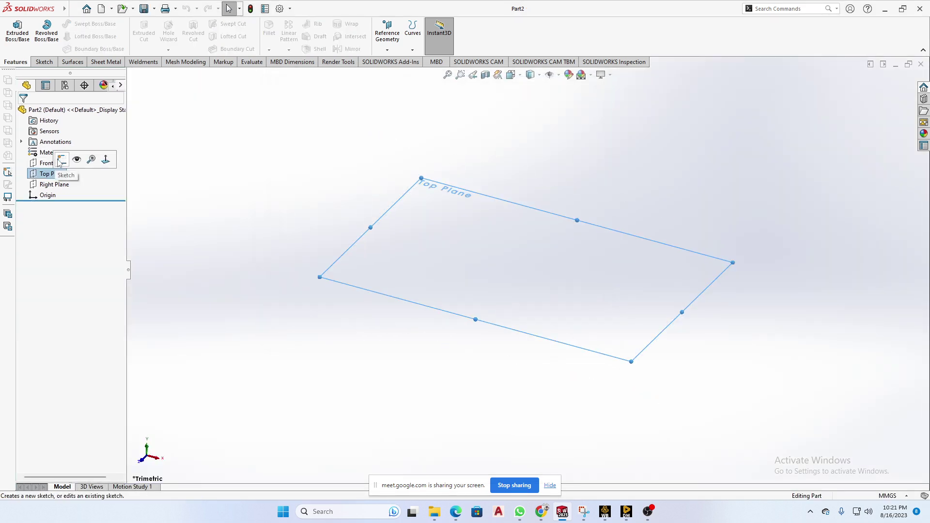
pyautogui.click(63, 161)
# Step: Sketch a corner rectangle about 111 mm wide and 40 mm high, with its lower edge running through the origin
pyautogui.click(63, 36)
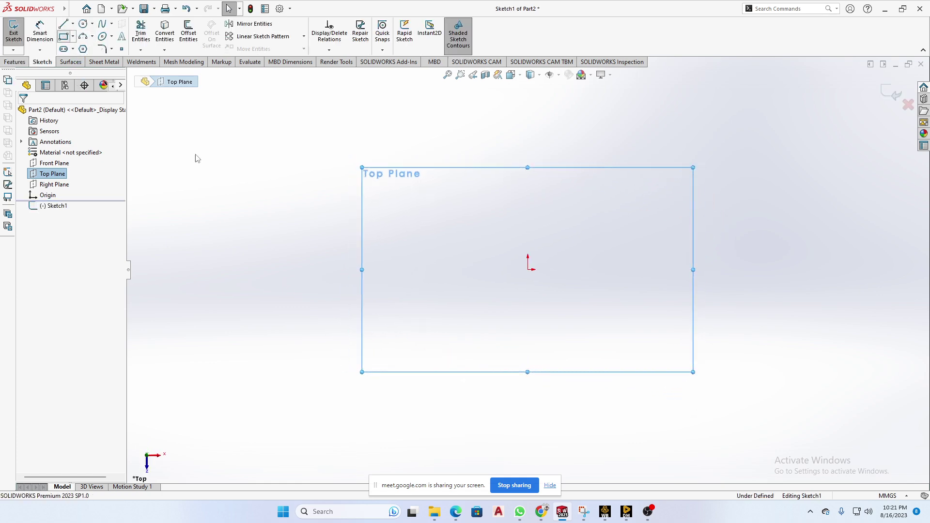
pyautogui.click(456, 270)
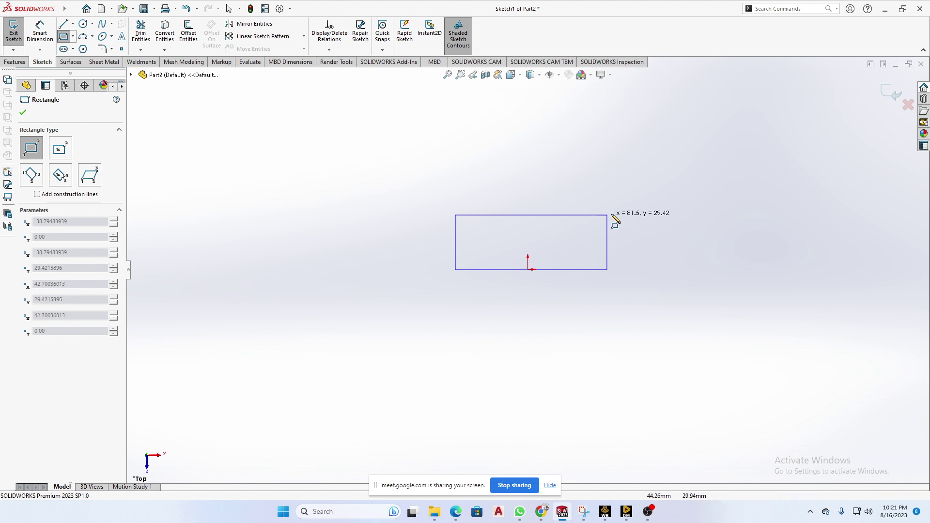
pyautogui.click(663, 197)
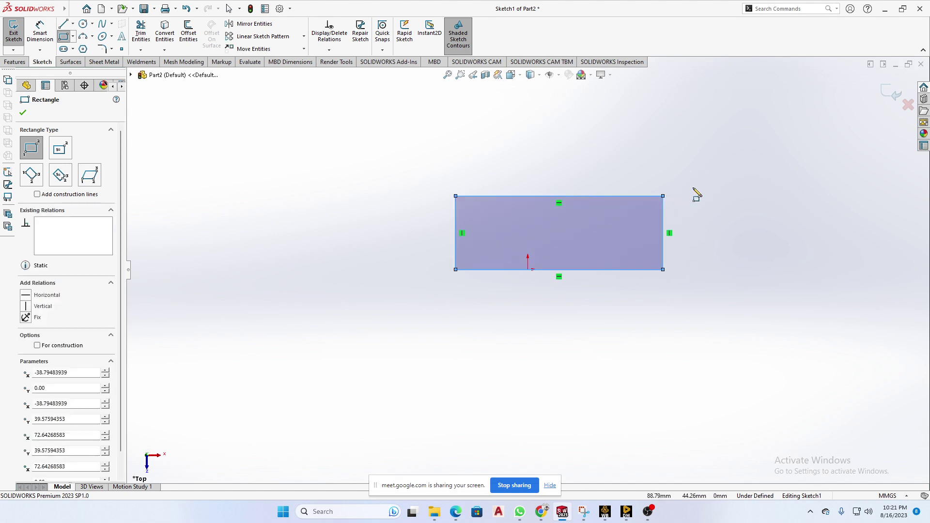
pyautogui.rightClick(695, 193)
pyautogui.click(710, 194)
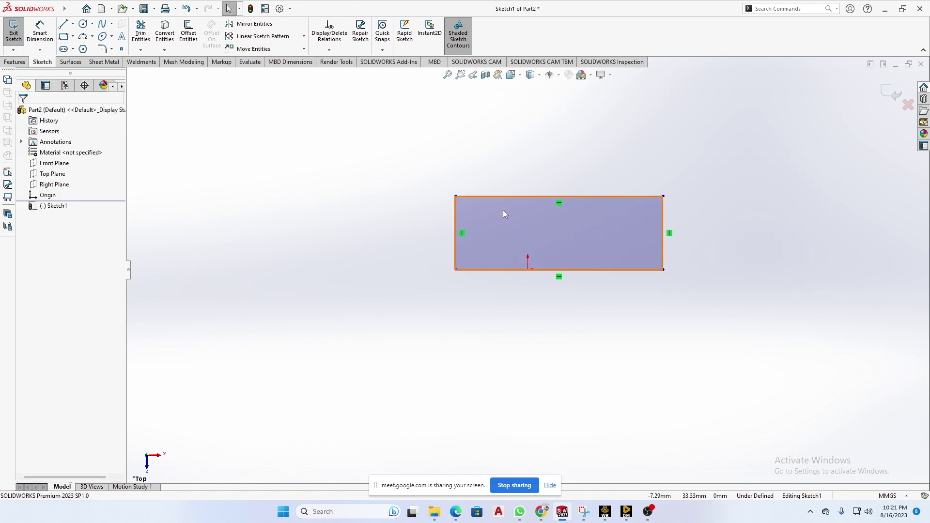
# Step: Add a horizontal relation between the midpoint of the rectangle's left edge and the origin, and clear the selection
pyautogui.click(455, 229)
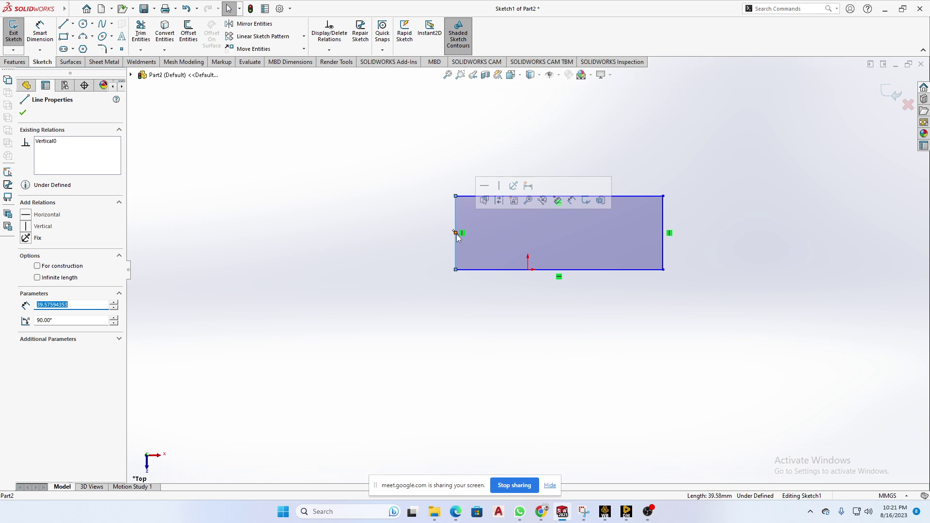
pyautogui.click(456, 233)
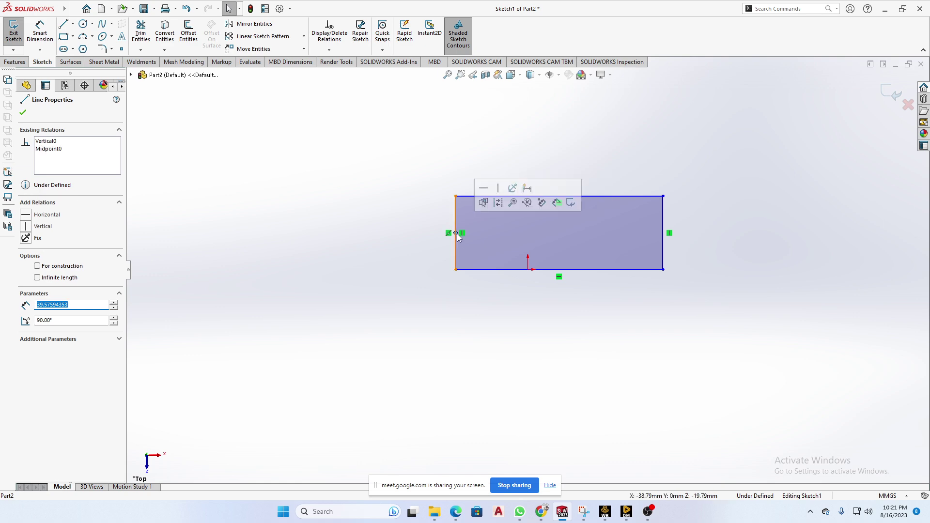
pyautogui.keyDown('ctrl'); pyautogui.click(528, 270); pyautogui.keyUp('ctrl')
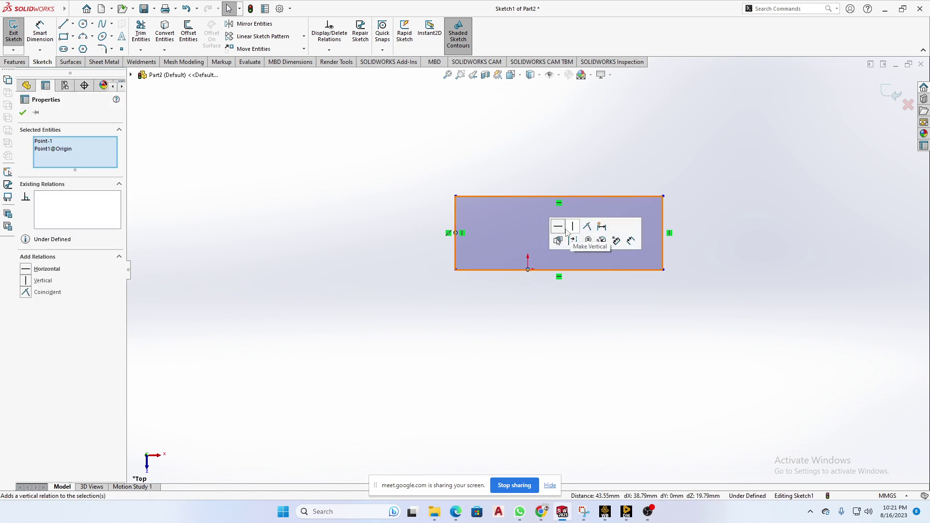
pyautogui.click(558, 227)
pyautogui.click(414, 212)
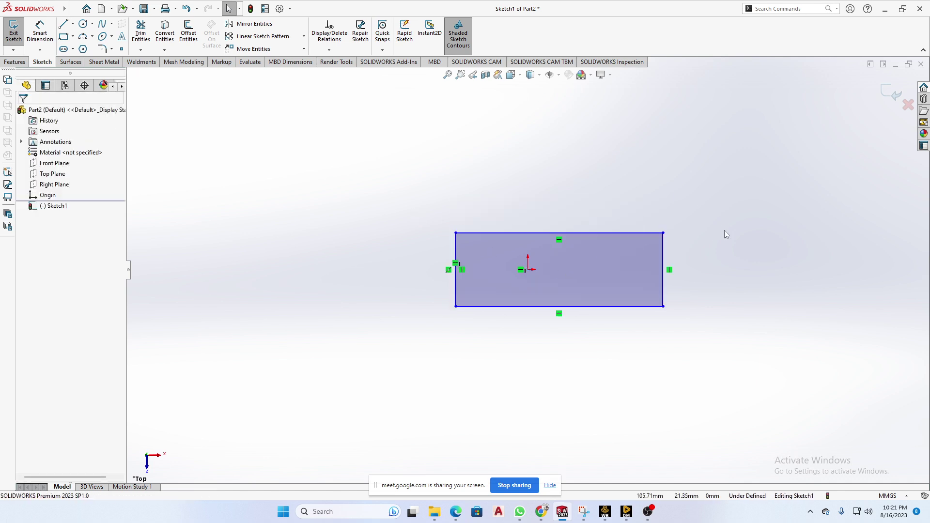
# Step: Stretch the rectangle wider and taller by its upper-right corner and right edge, and dimension its top edge as 120 mm
pyautogui.moveTo(664, 233); pyautogui.dragTo(695, 164)
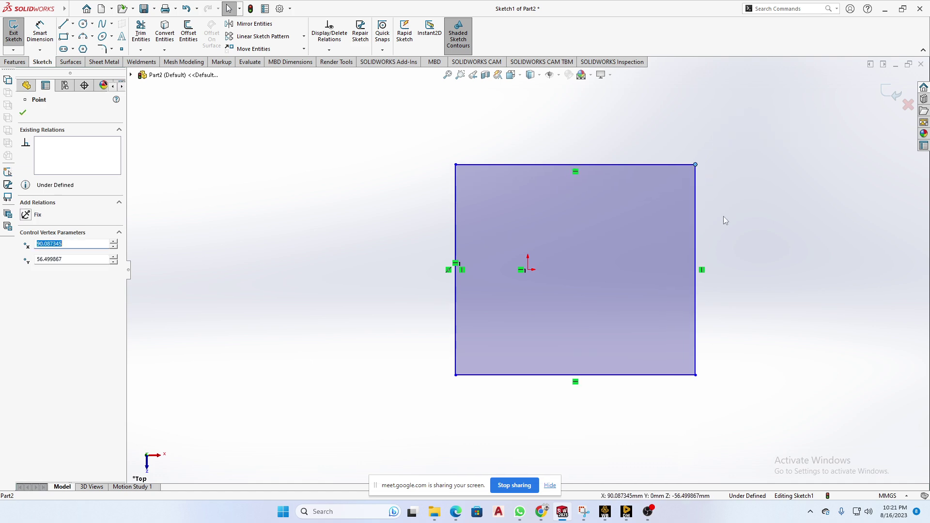
pyautogui.moveTo(696, 267); pyautogui.dragTo(810, 248)
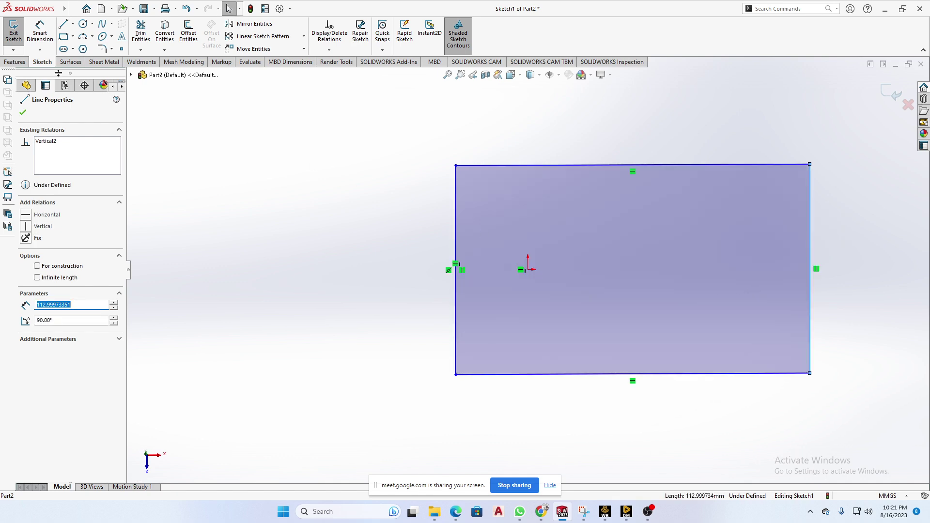
pyautogui.click(40, 35)
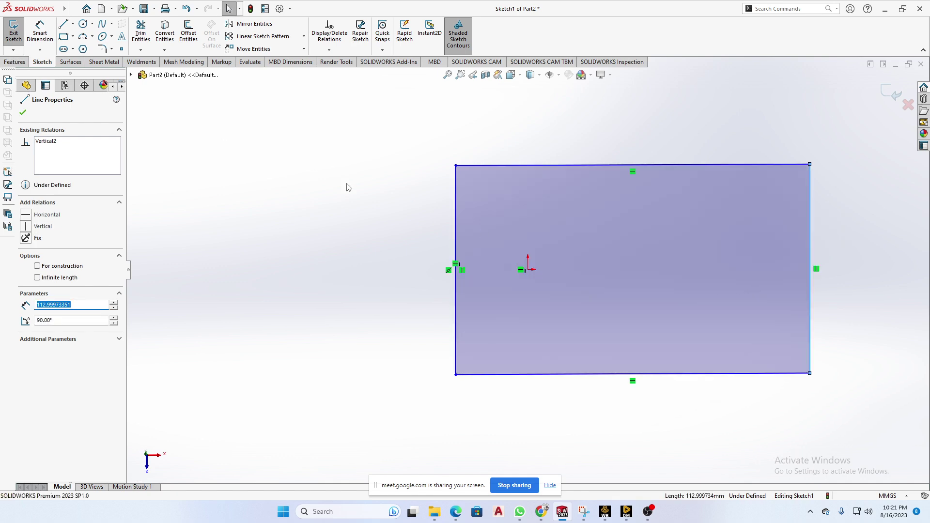
pyautogui.click(488, 166)
pyautogui.click(489, 154)
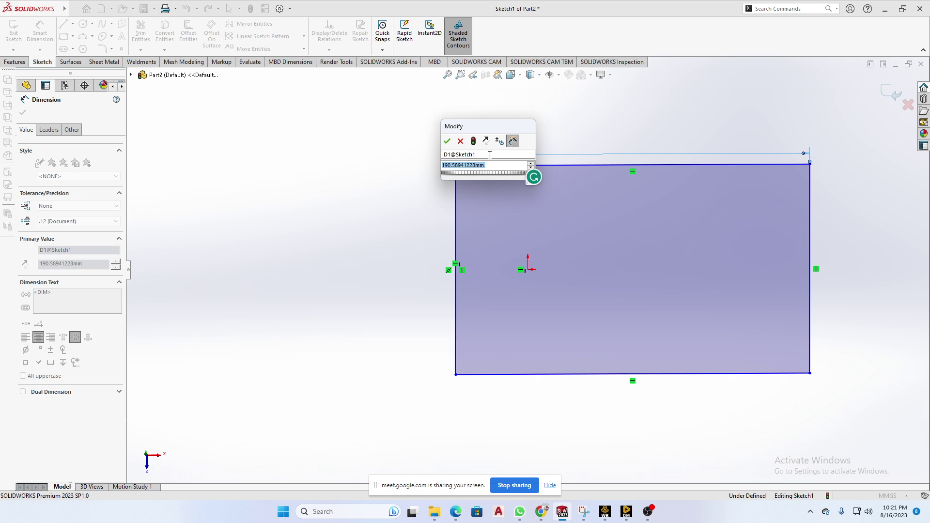
pyautogui.write('120')
pyautogui.press('Return')
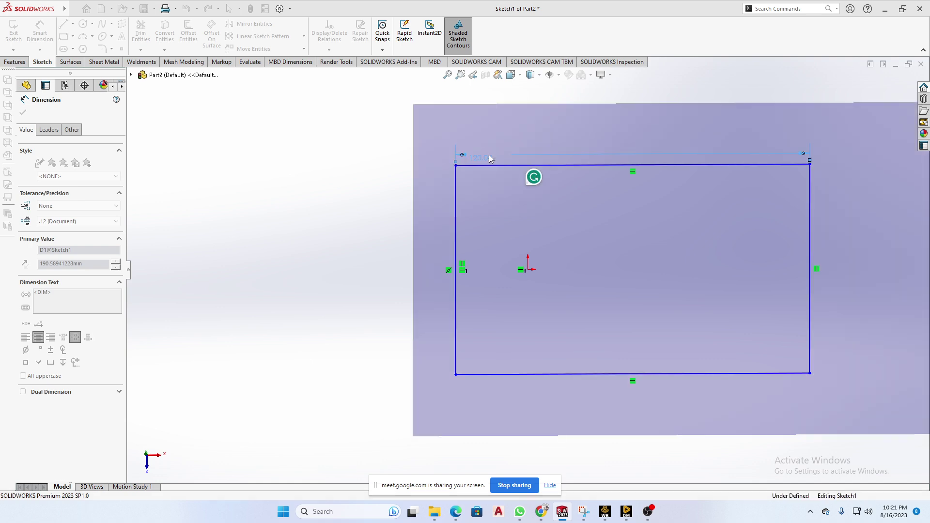
# Step: Dimension the rectangle's left edge as 60 mm
pyautogui.click(456, 201)
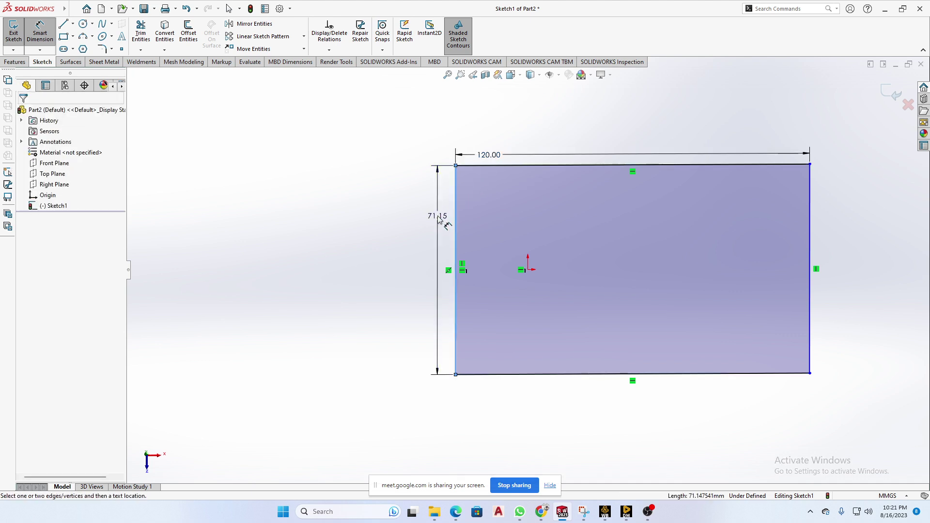
pyautogui.click(437, 214)
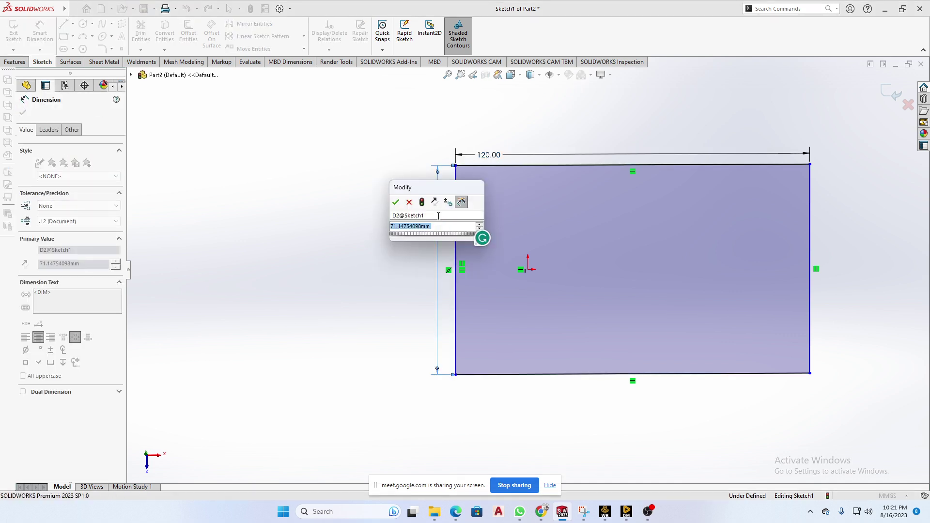
pyautogui.write('60')
pyautogui.press('Return')
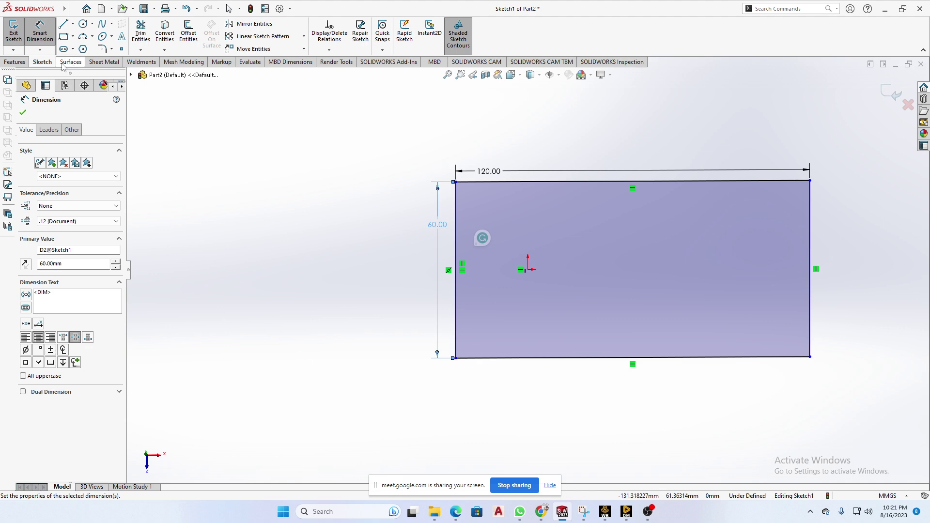
# Step: Extrude the rectangle as a Blind boss 10 mm thick
pyautogui.click(14, 61)
pyautogui.click(17, 32)
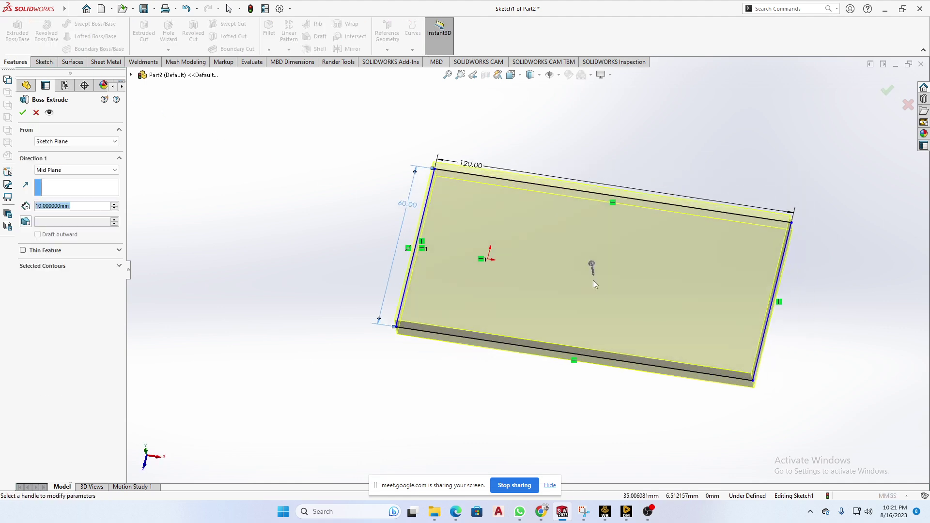
pyautogui.click(56, 170)
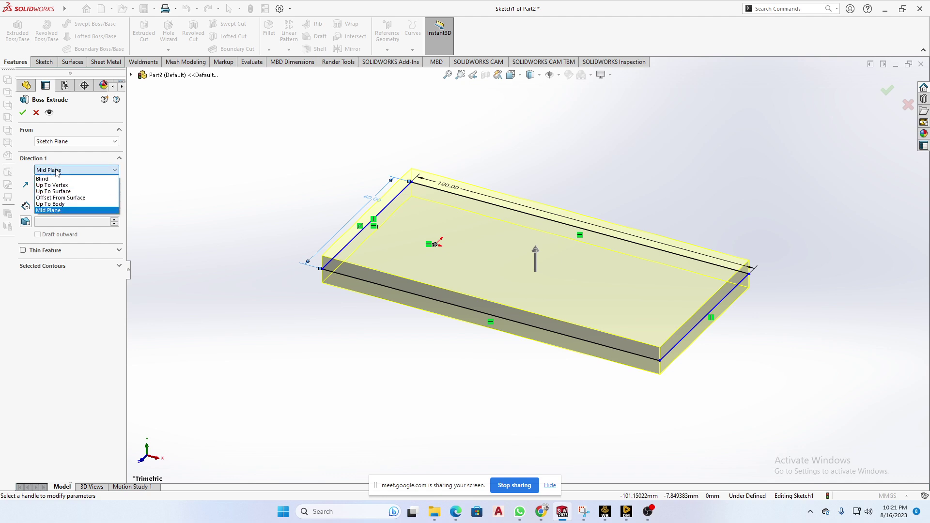
pyautogui.click(43, 178)
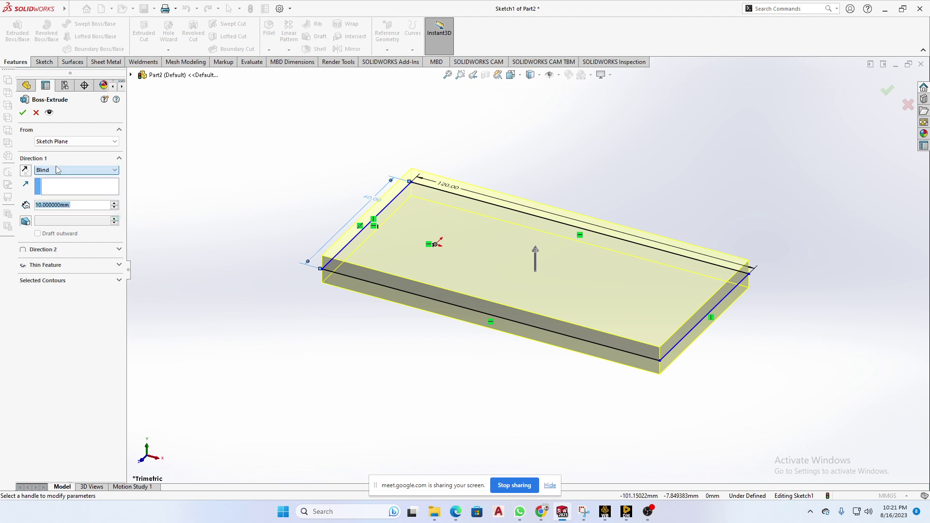
pyautogui.click(23, 113)
# Step: Start a sketch on the plate's large upper face
pyautogui.moveTo(537, 305)
pyautogui.mouseDown(button='middle')
pyautogui.moveTo(604, 272)
pyautogui.moveTo(627, 273)
pyautogui.moveTo(692, 222)
pyautogui.moveTo(647, 236)
pyautogui.mouseUp(button='middle')
pyautogui.click(664, 244)
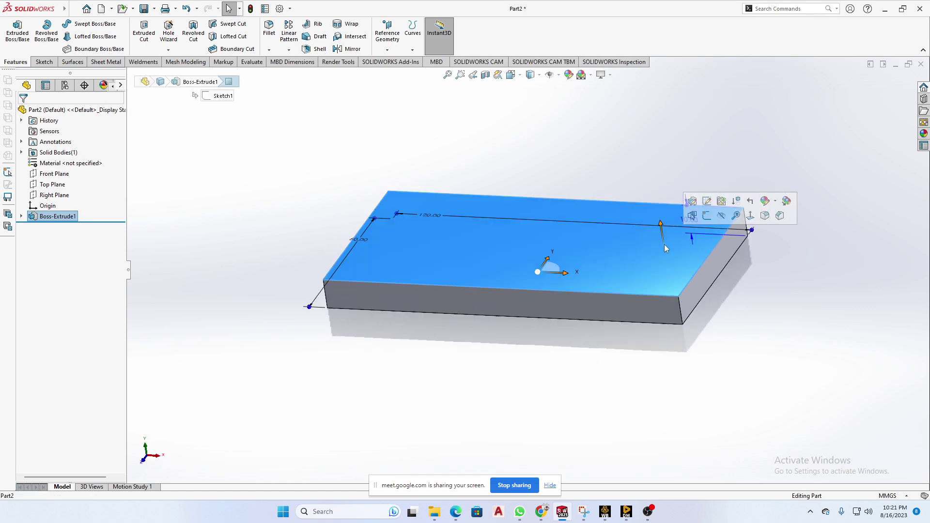
pyautogui.click(697, 219)
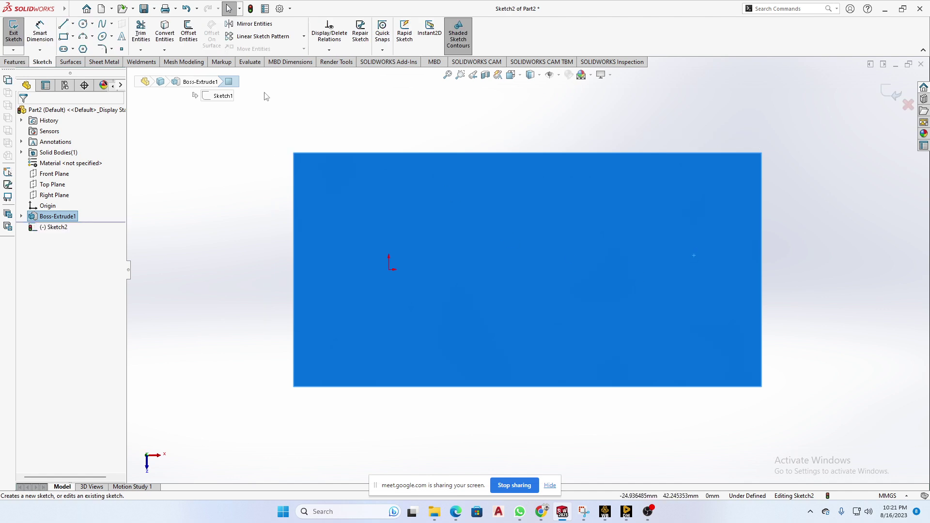
# Step: Sketch a circle about 44 mm in diameter near the plate's right end, centred level with the origin and reaching the right edge
pyautogui.click(83, 24)
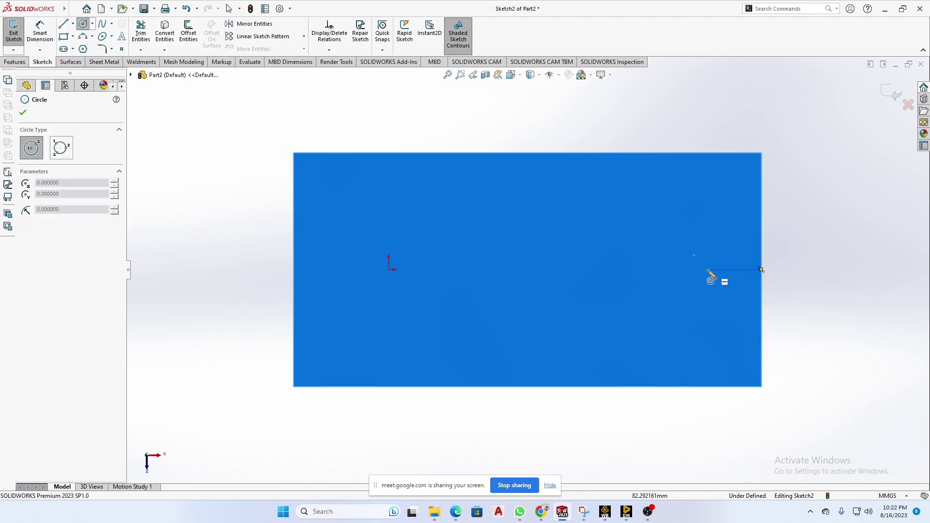
pyautogui.click(675, 269)
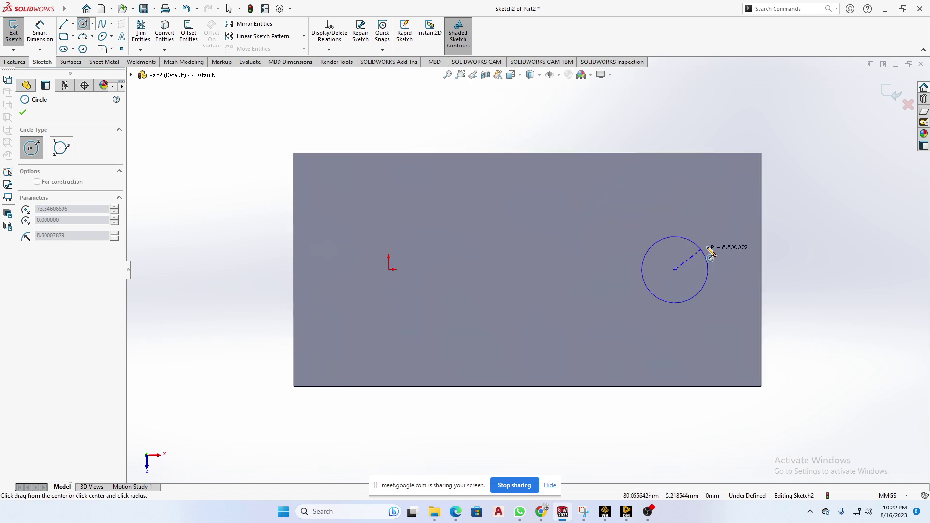
pyautogui.click(761, 269)
pyautogui.rightClick(774, 232)
pyautogui.click(796, 241)
# Step: Dimension the circle's diameter as 30 mm
pyautogui.moveTo(804, 286); pyautogui.dragTo(775, 226, button='right')
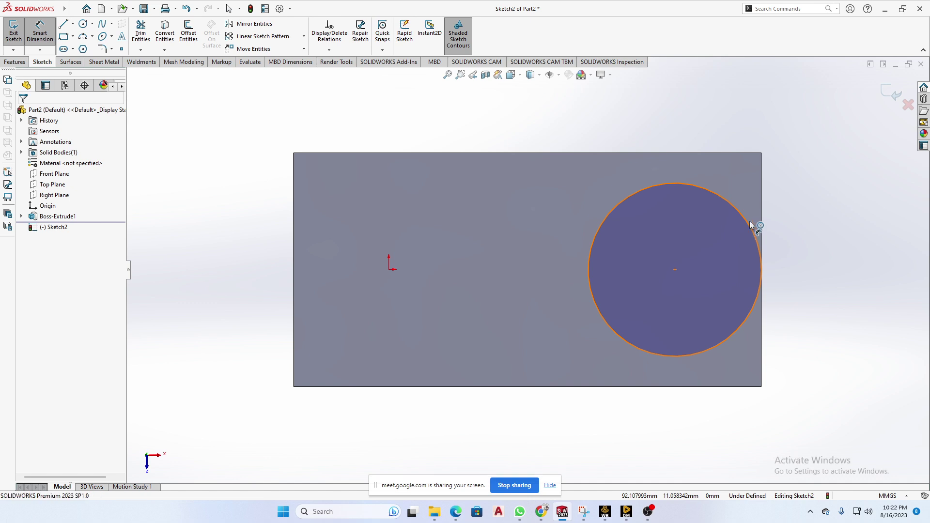
pyautogui.click(757, 225)
pyautogui.click(750, 193)
pyautogui.write('30')
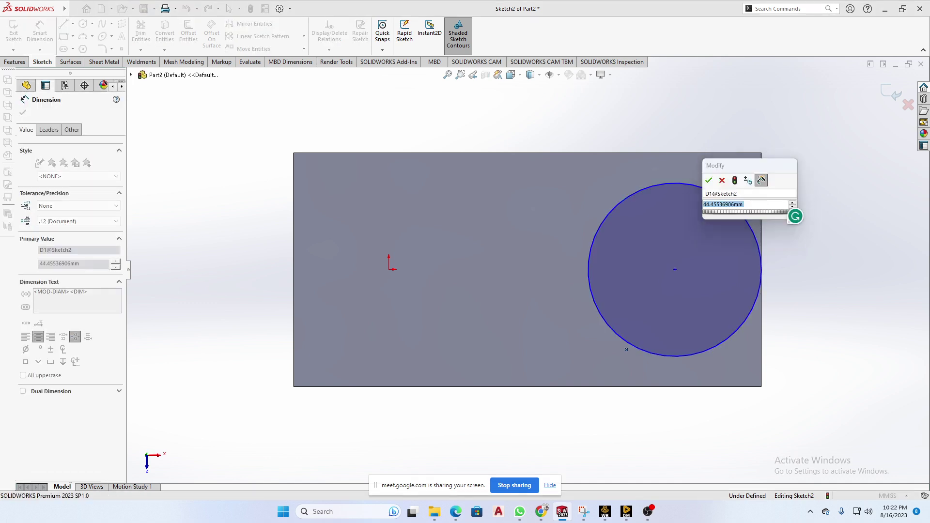
pyautogui.press('Return')
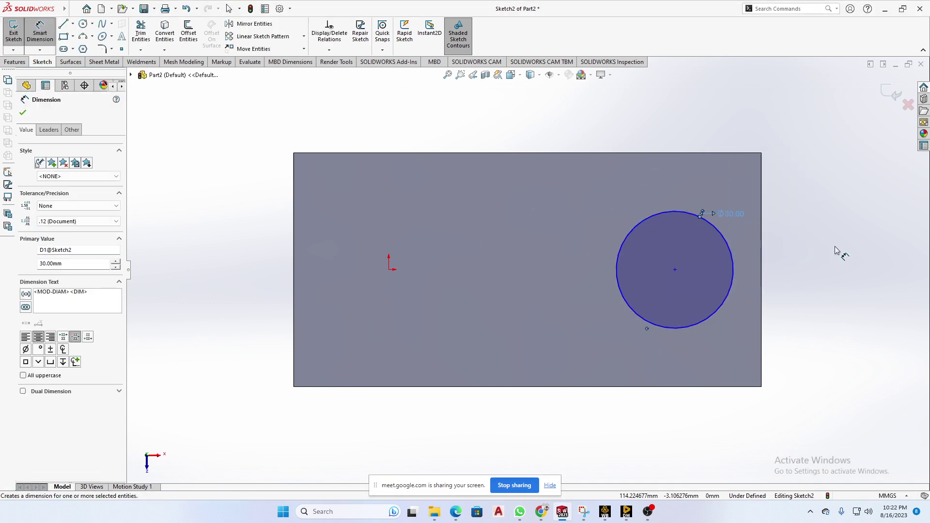
# Step: Add a tangent relation between the 30 mm circle and the plate's right edge
pyautogui.moveTo(847, 241); pyautogui.dragTo(851, 223, button='right')
pyautogui.click(734, 270)
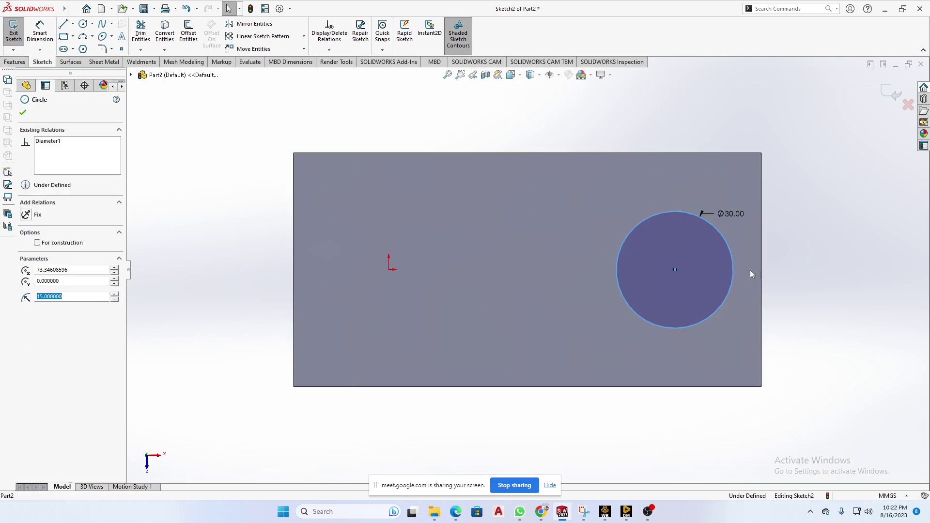
pyautogui.keyDown('ctrl'); pyautogui.click(762, 263); pyautogui.keyUp('ctrl')
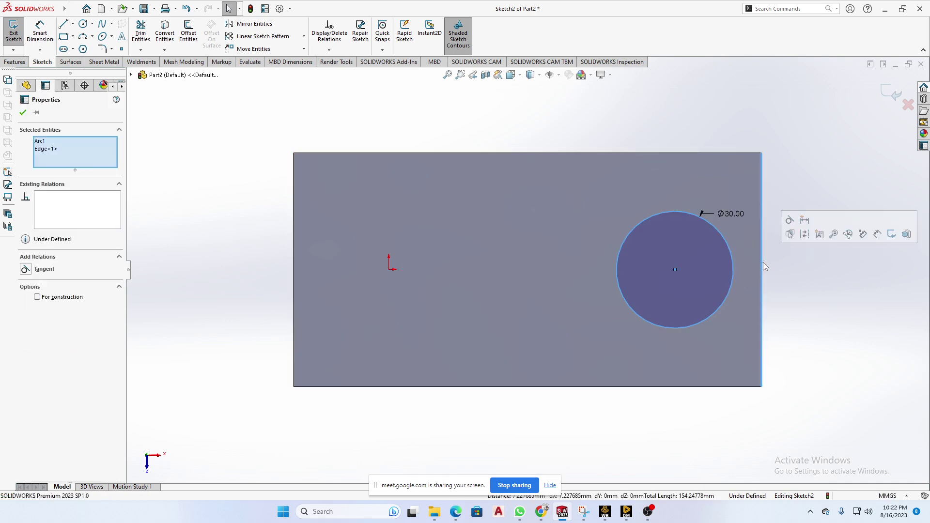
pyautogui.click(790, 220)
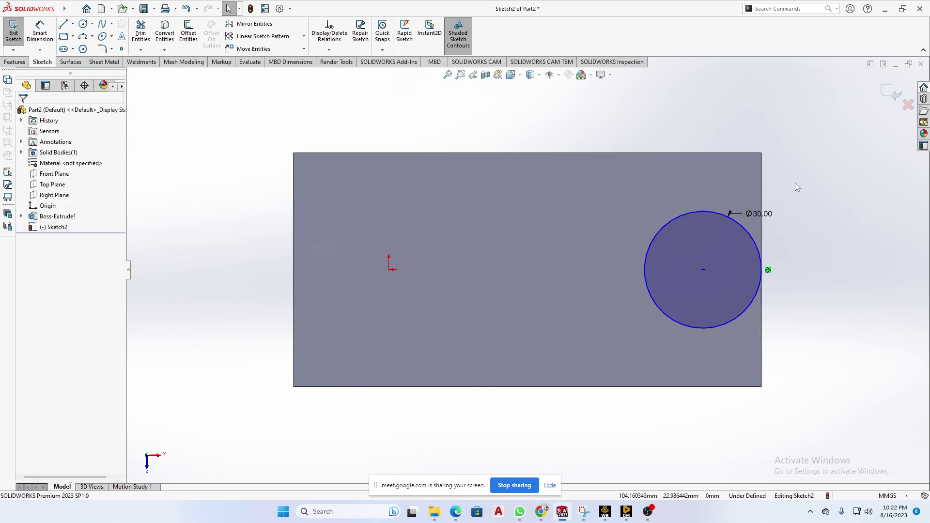
# Step: Sketch a concentric circle about 14 mm in diameter inside the 30 mm circle
pyautogui.click(83, 24)
pyautogui.click(703, 270)
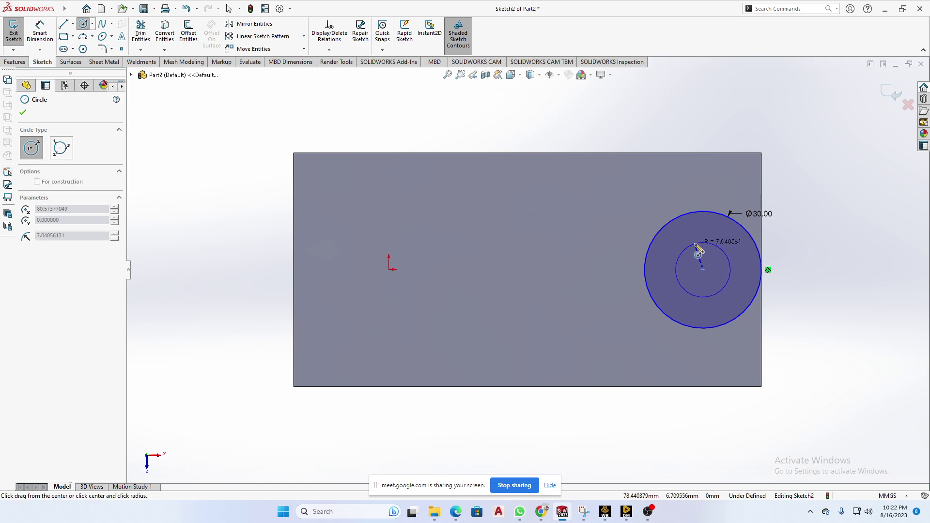
pyautogui.click(694, 244)
# Step: Dimension the radial gap between the two concentric circles at the plate's right end as 5 mm
pyautogui.moveTo(849, 255); pyautogui.dragTo(848, 227, button='right')
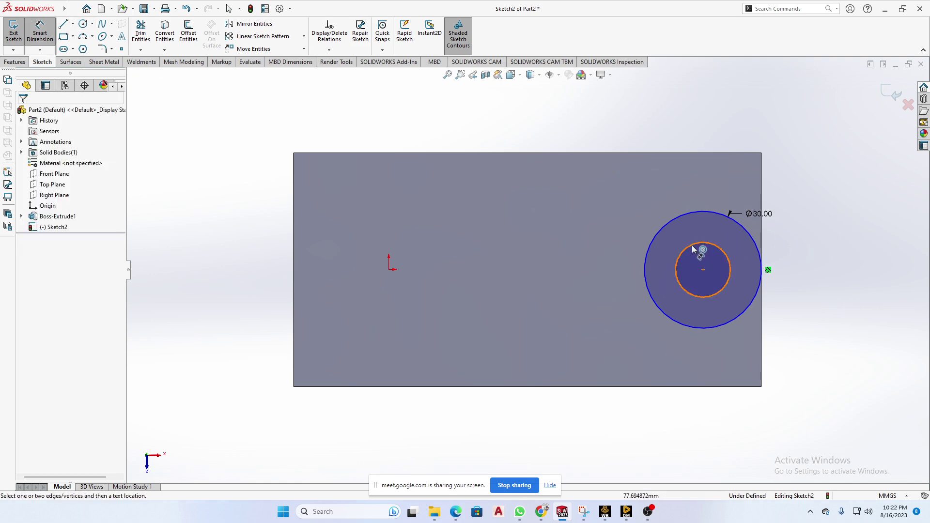
pyautogui.click(693, 249)
pyautogui.click(696, 214)
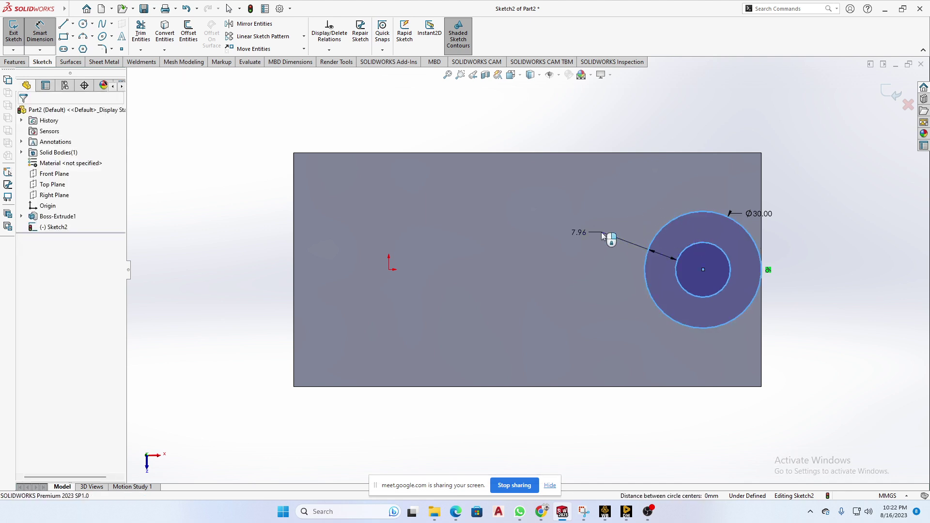
pyautogui.click(602, 236)
pyautogui.write('5.00mm')
pyautogui.press('Return')
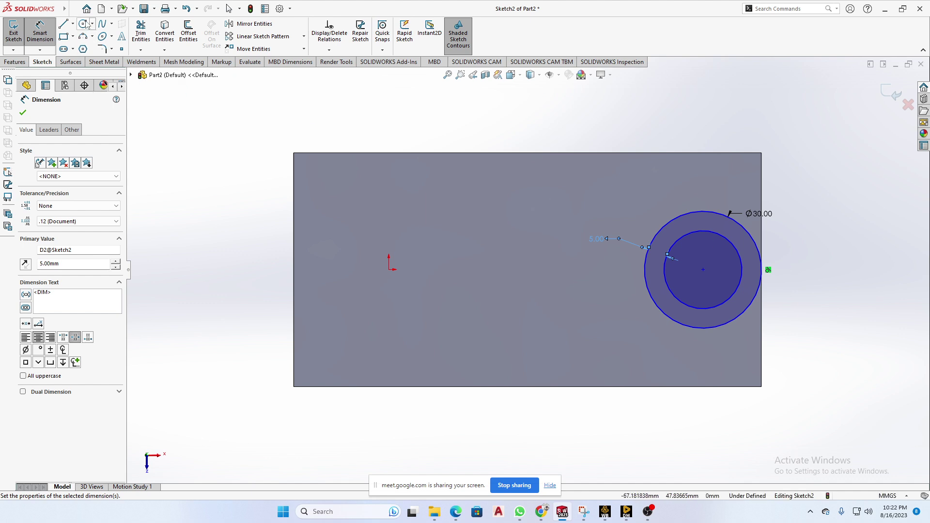
# Step: Sketch two concentric circles about 17 mm and 32 mm in diameter near the plate's left end, centred just left of the origin
pyautogui.click(84, 24)
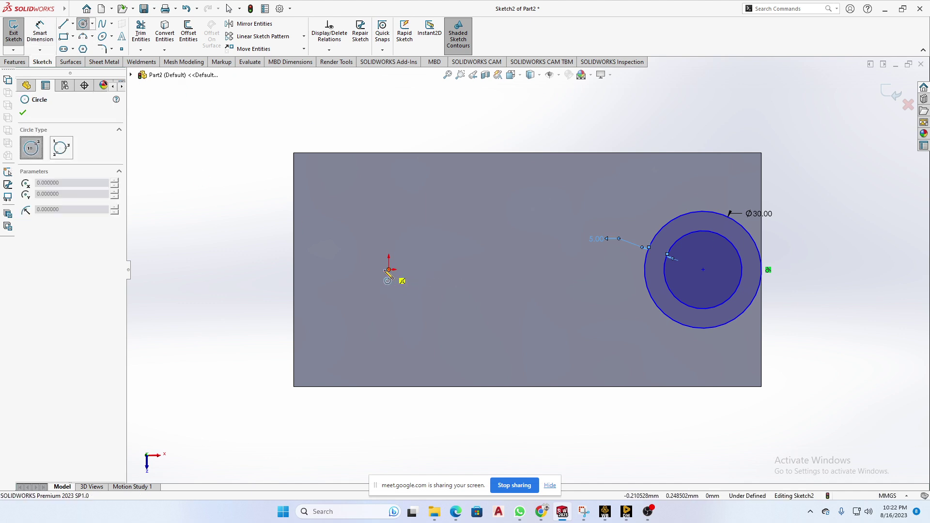
pyautogui.click(361, 274)
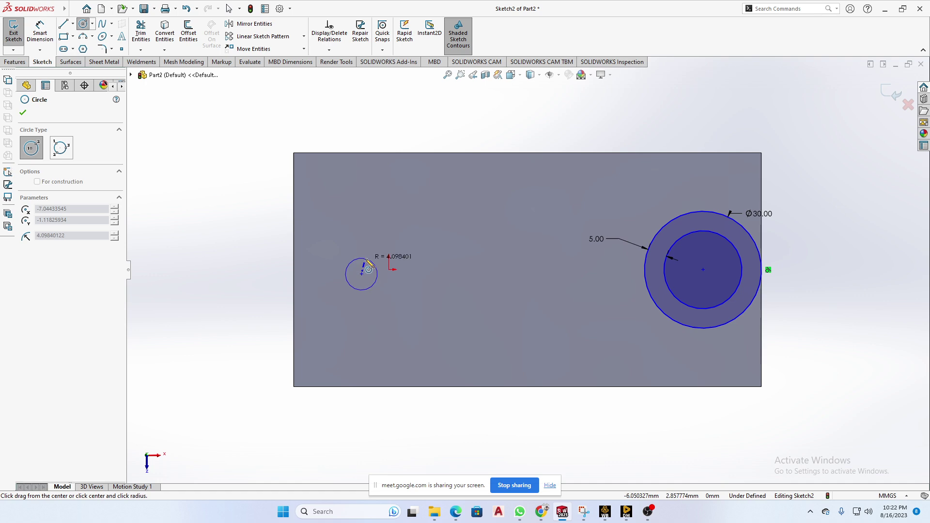
pyautogui.click(385, 249)
pyautogui.click(361, 274)
pyautogui.click(380, 215)
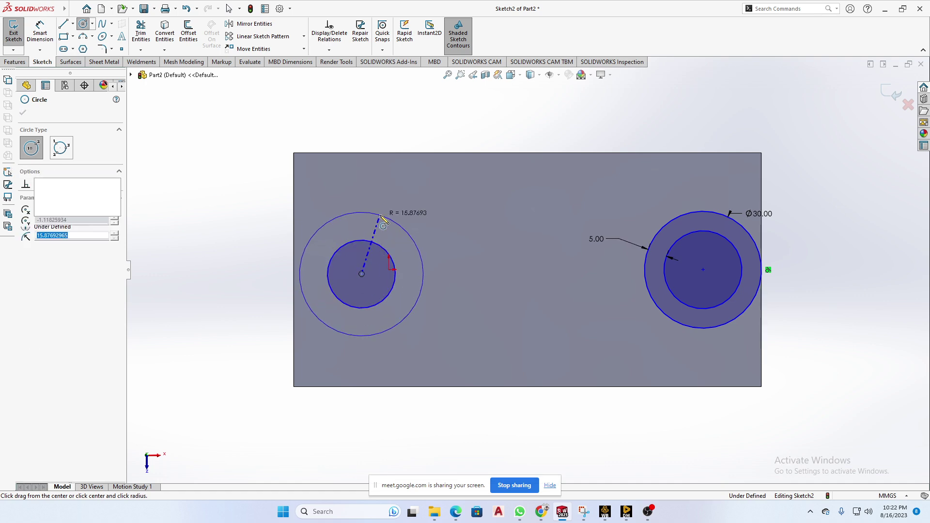
pyautogui.click(40, 32)
pyautogui.press('Escape')
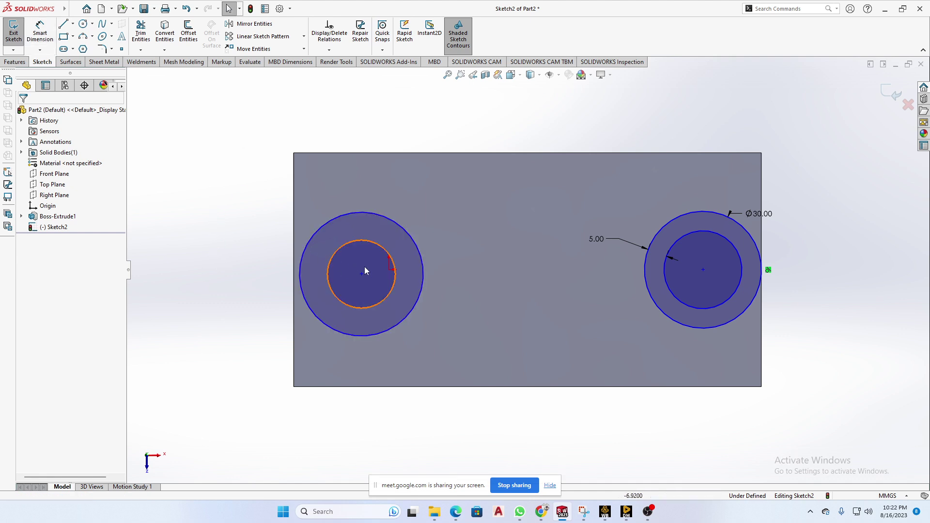
# Step: Add a horizontal relation between the centres of the left and right circle pairs, and clear the selection
pyautogui.click(361, 275)
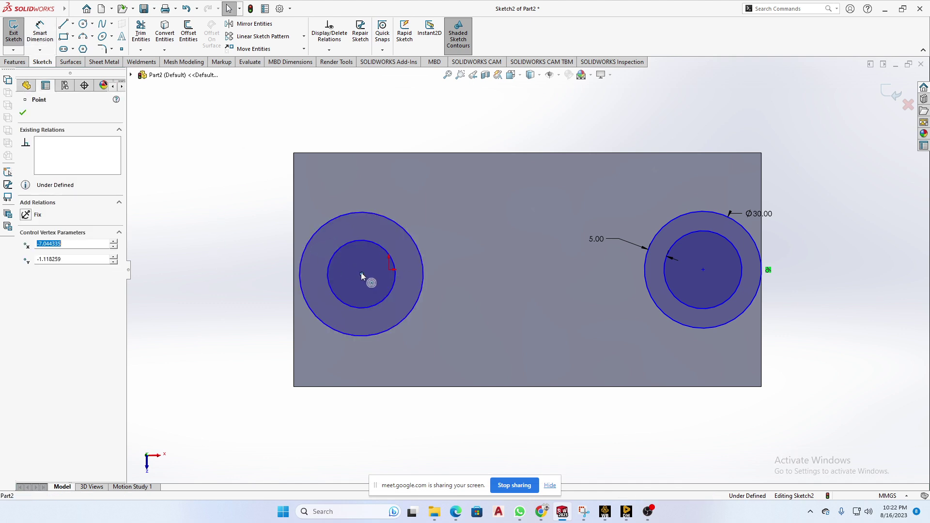
pyautogui.keyDown('ctrl'); pyautogui.click(703, 269); pyautogui.keyUp('ctrl')
pyautogui.click(731, 229)
pyautogui.press('Escape')
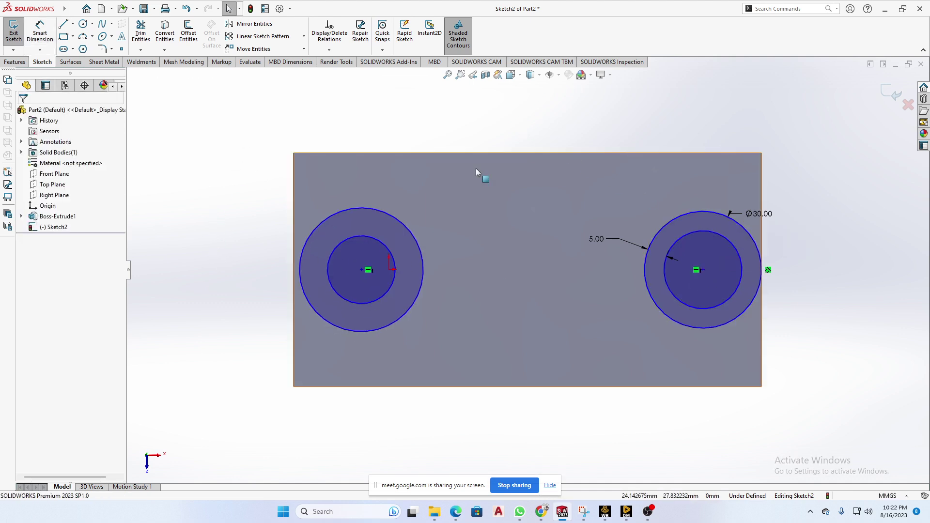
# Step: Dimension the left pair's outer circle to a 20 mm diameter
pyautogui.press('d')
pyautogui.click(419, 244)
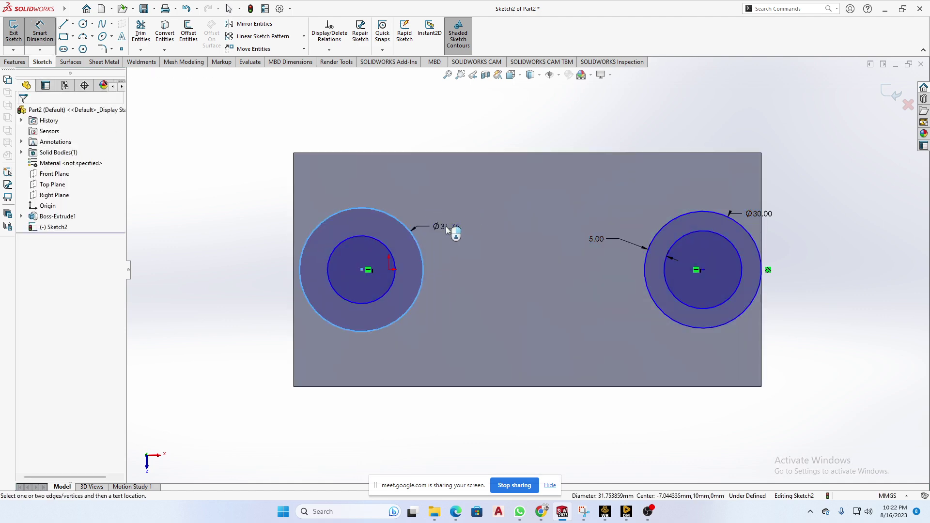
pyautogui.click(446, 230)
pyautogui.write('20')
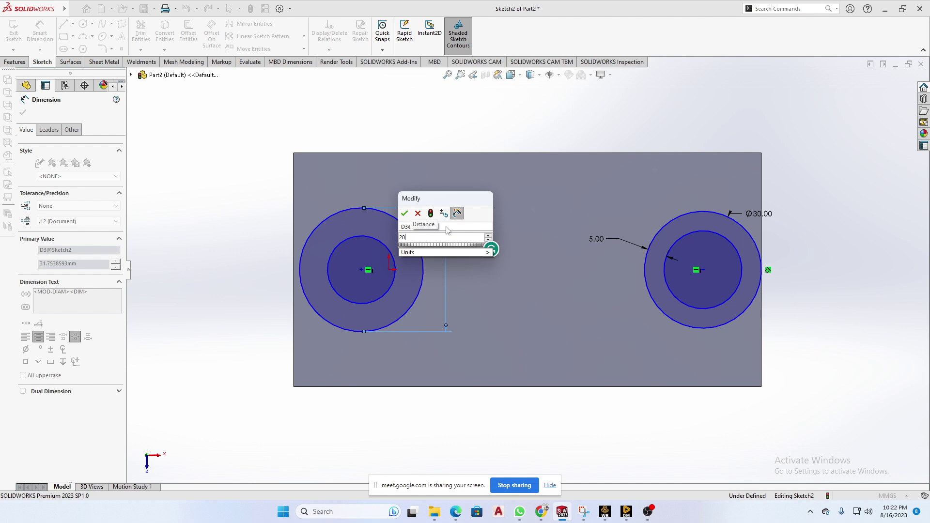
pyautogui.press('Return')
# Step: Dimension the radial gap between the two concentric circles of the left pair as 8 mm
pyautogui.scroll(-3, 408, 251)
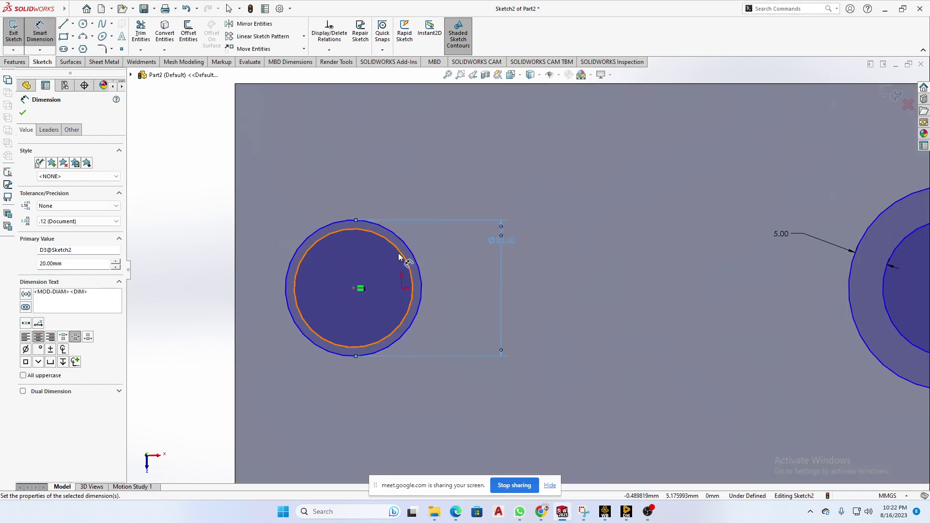
pyautogui.click(409, 249)
pyautogui.click(409, 249)
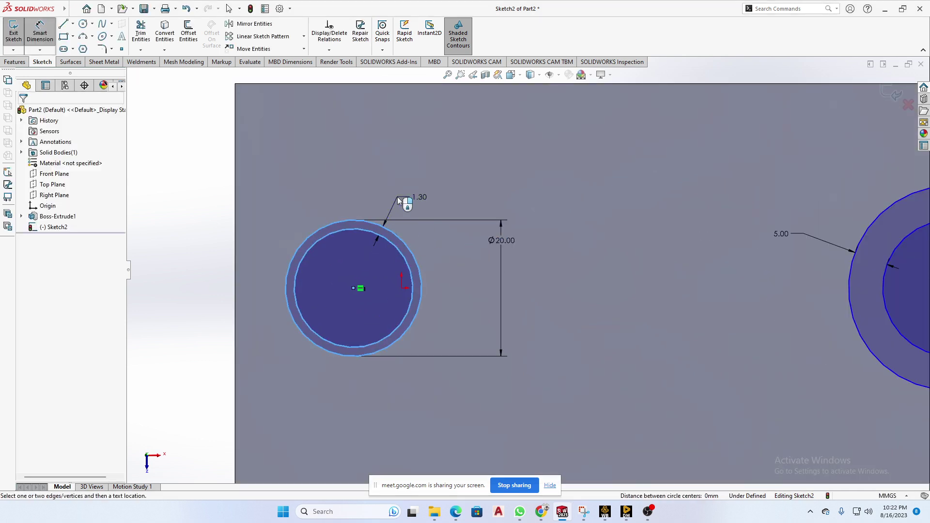
pyautogui.click(406, 198)
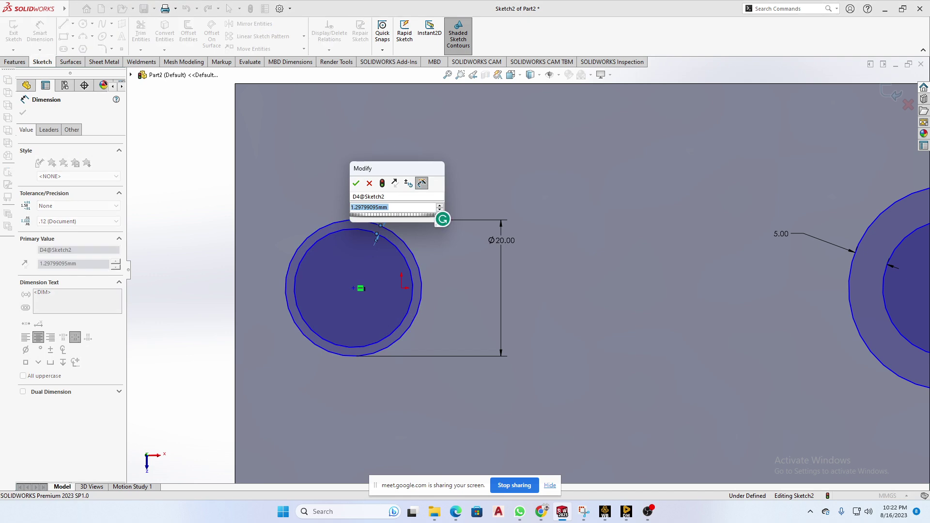
pyautogui.write('8')
pyautogui.press('Return')
pyautogui.press('f')
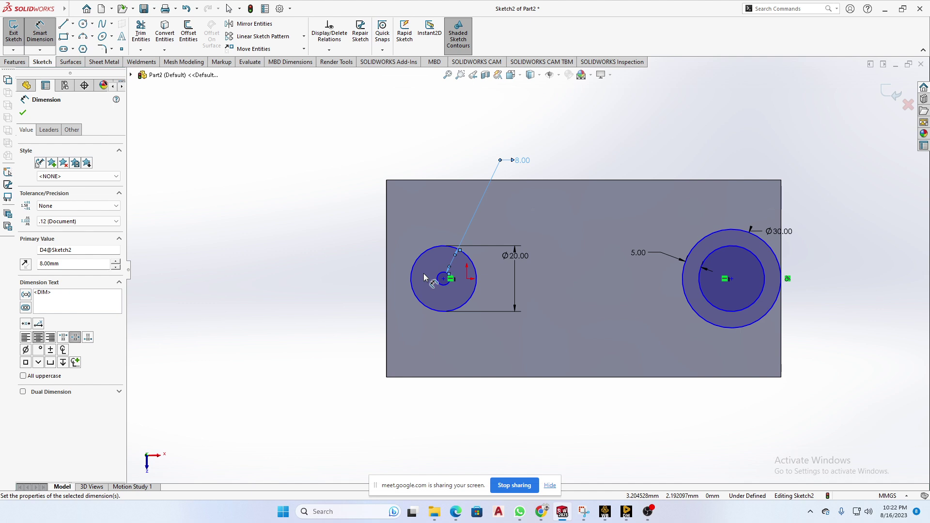
# Step: Change the radial gap dimension of the left circle pair to 4 mm and finish dimensioning
pyautogui.scroll(-5, 472, 264)
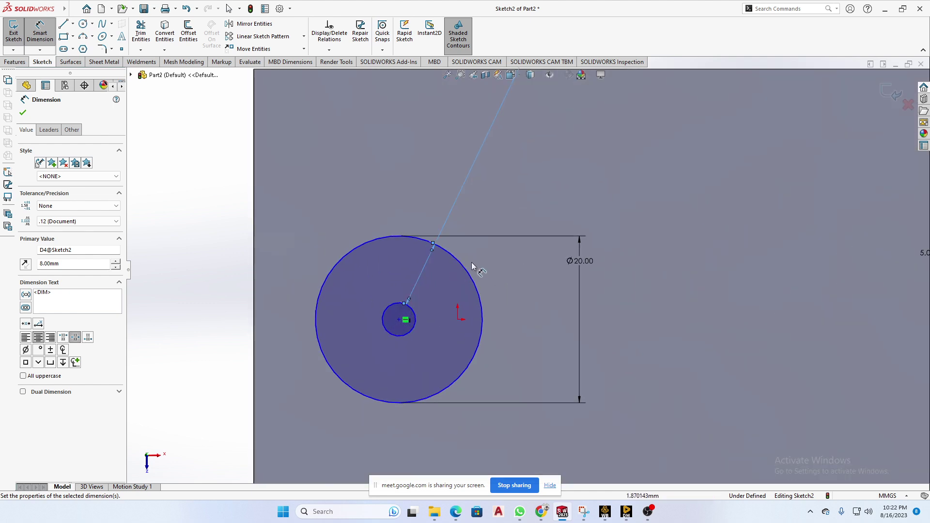
pyautogui.scroll(-3, 460, 264)
pyautogui.scroll(4, 453, 266)
pyautogui.scroll(3, 538, 288)
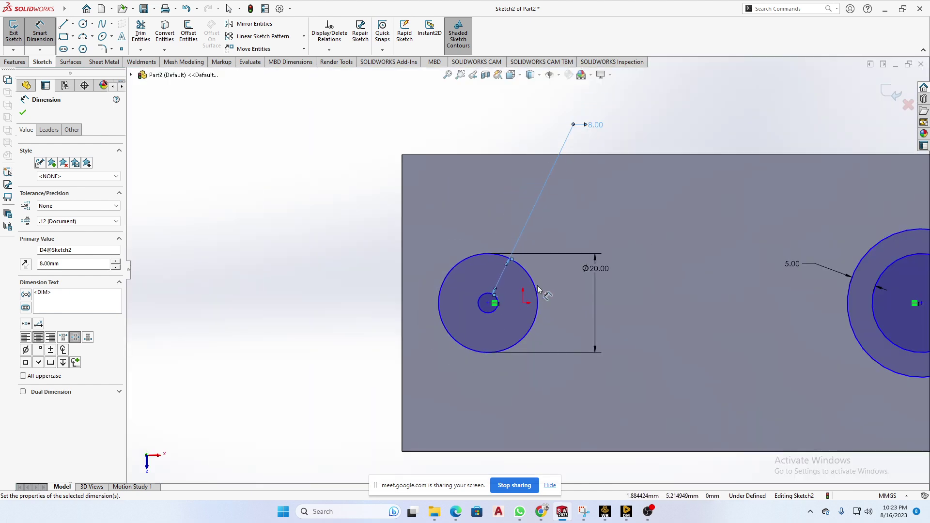
pyautogui.scroll(1, 537, 288)
pyautogui.click(582, 169)
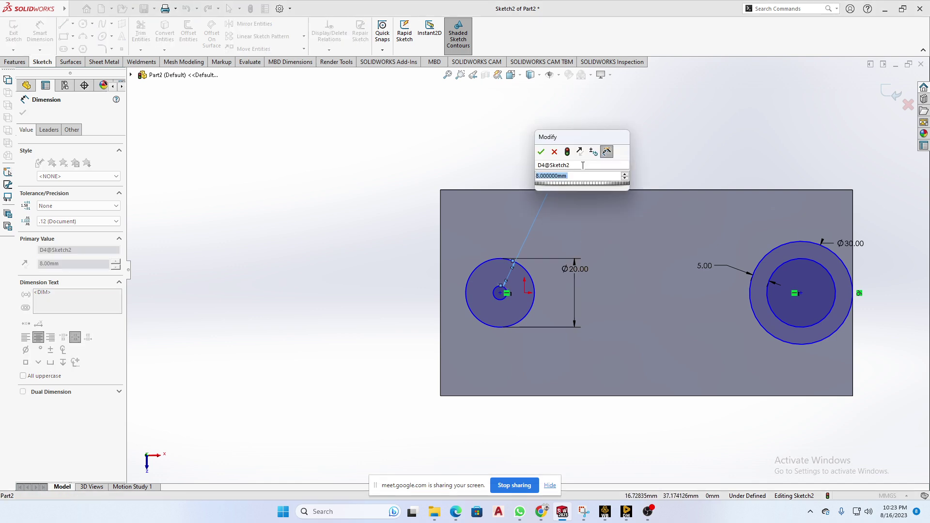
pyautogui.write('4')
pyautogui.press('Return')
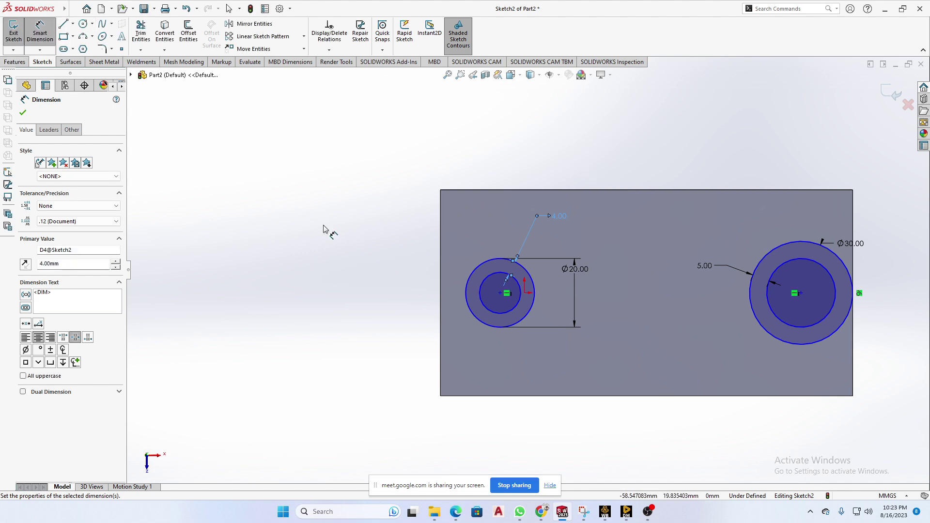
pyautogui.press('Escape')
# Step: Add a tangent relation between the left pair's outer circle and the plate's left edge
pyautogui.click(466, 290)
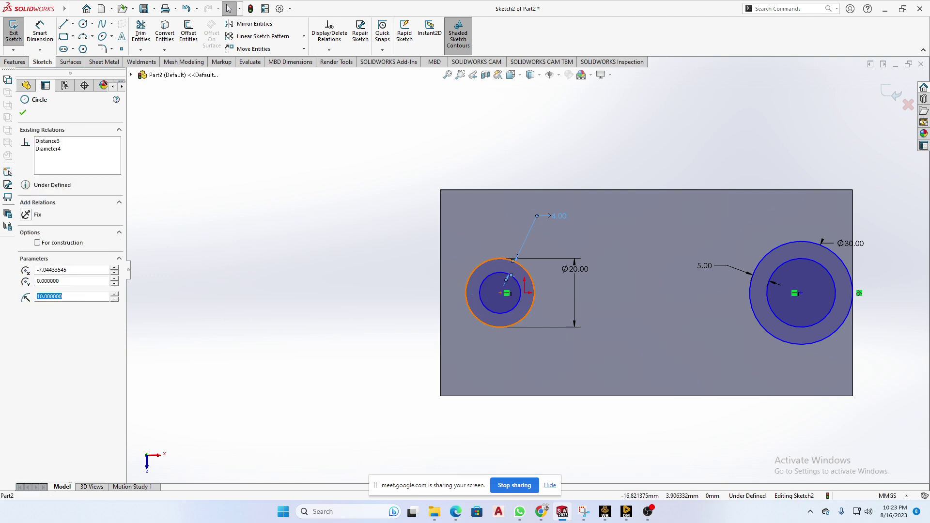
pyautogui.keyDown('ctrl'); pyautogui.click(441, 292); pyautogui.keyUp('ctrl')
pyautogui.click(485, 258)
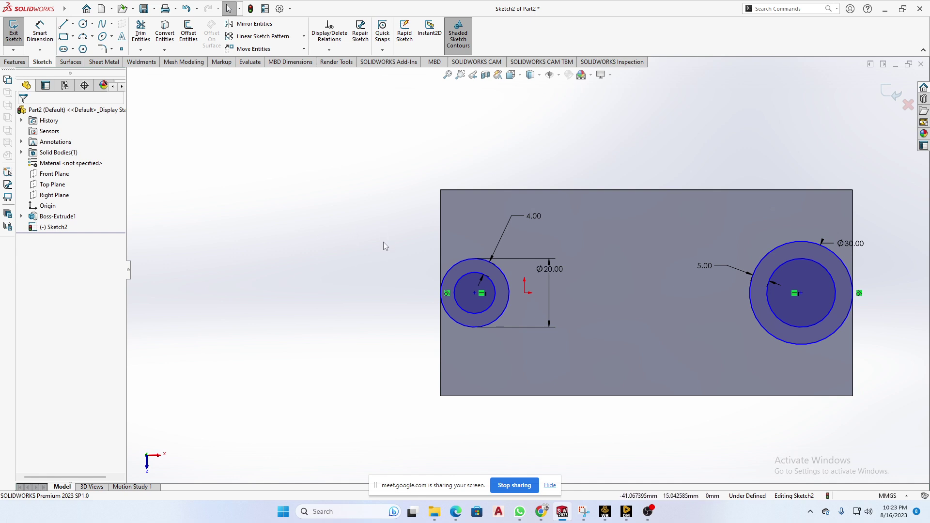
# Step: Extrude only the ring between the right pair of circles upward 40 mm from the plate, merged with it
pyautogui.moveTo(383, 245); pyautogui.dragTo(298, 172, button='middle')
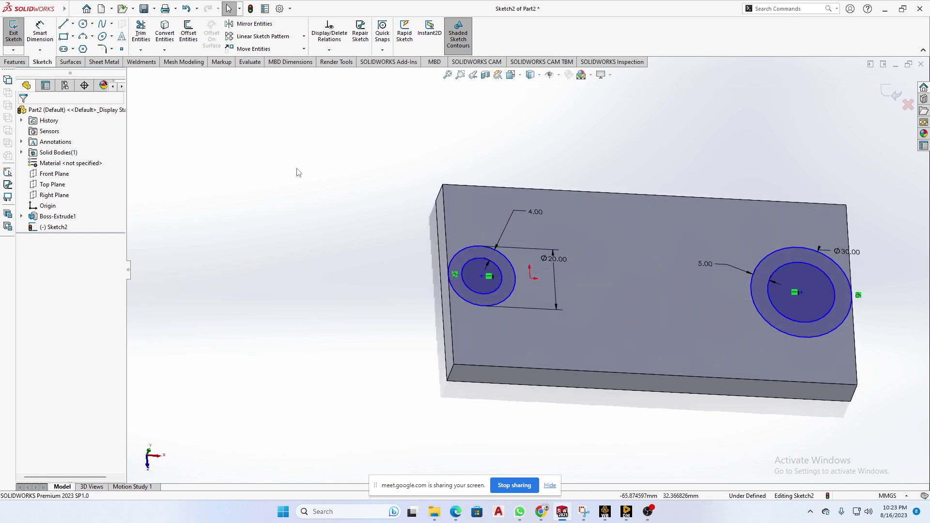
pyautogui.click(12, 63)
pyautogui.click(17, 35)
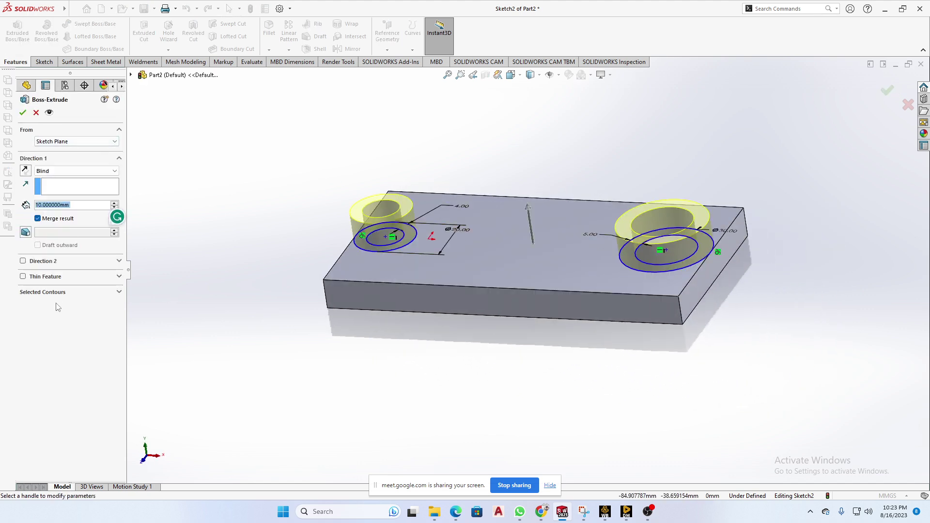
pyautogui.click(31, 293)
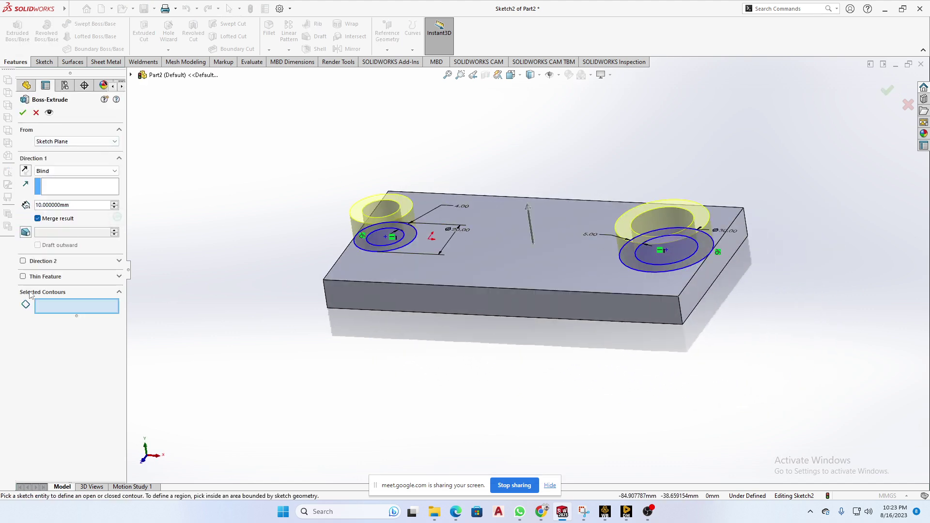
pyautogui.click(707, 249)
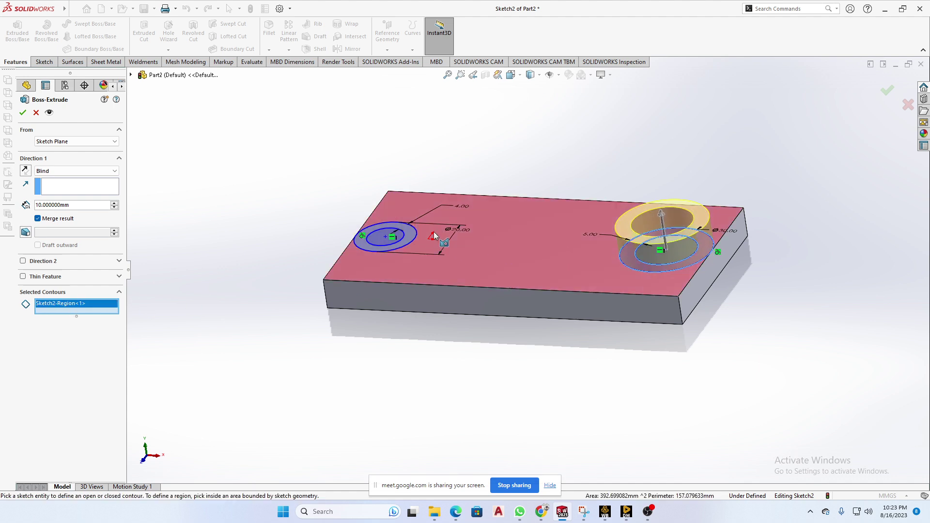
pyautogui.click(80, 206)
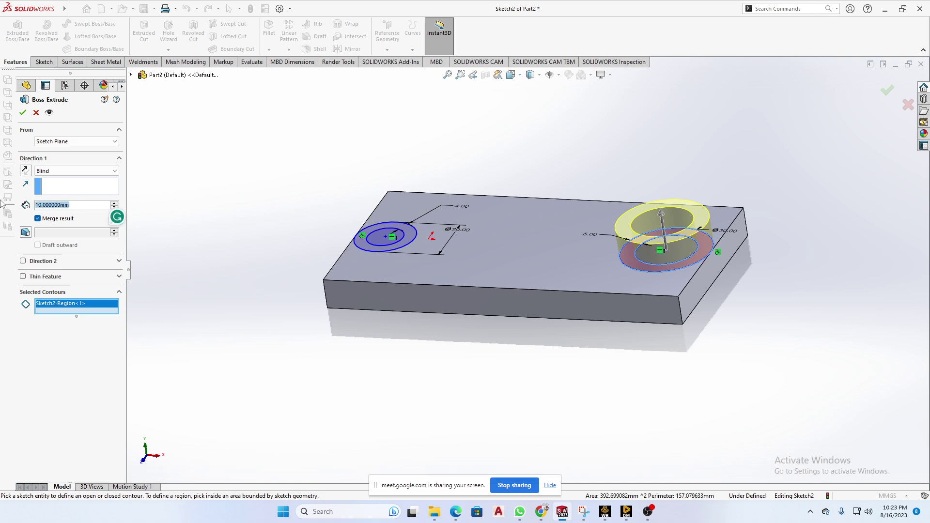
pyautogui.write('40')
pyautogui.press('Return')
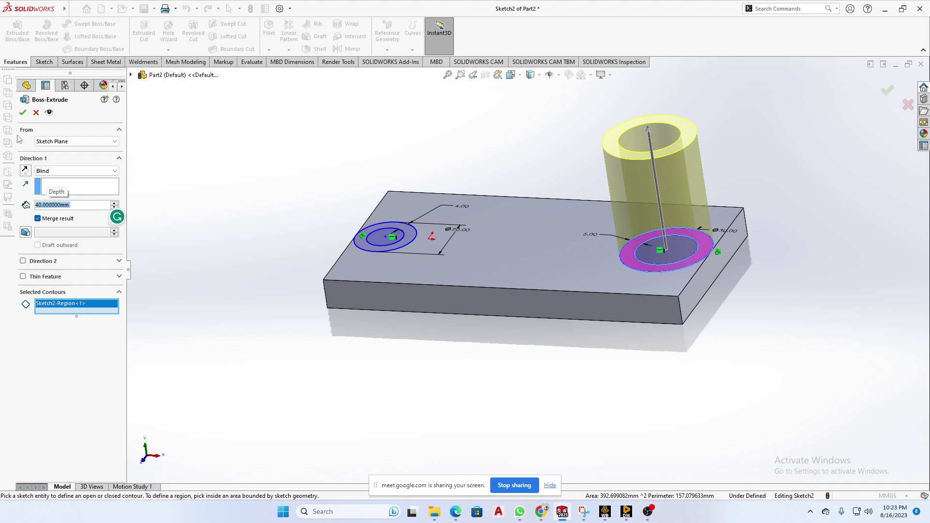
pyautogui.click(22, 112)
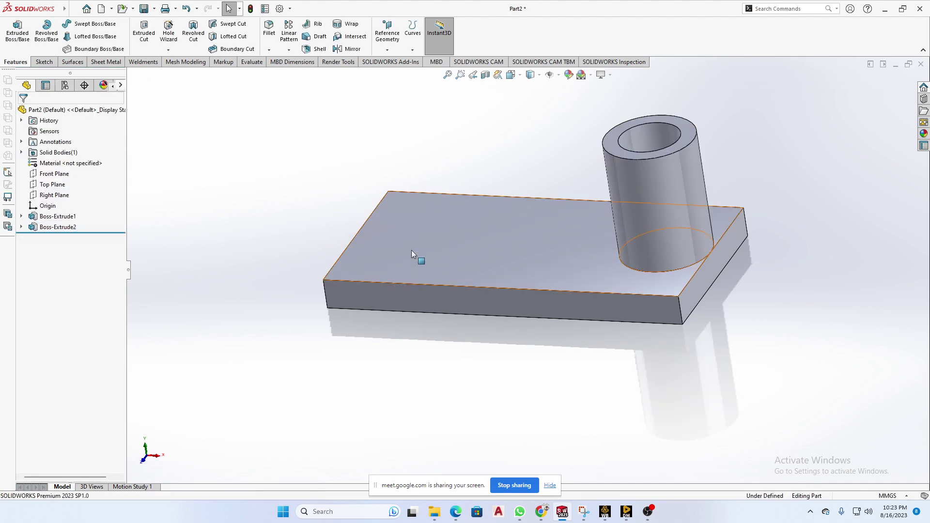
# Step: Start another boss extrusion from Sketch2, replacing the whole sketch with the left ring as the only selected contour
pyautogui.click(21, 228)
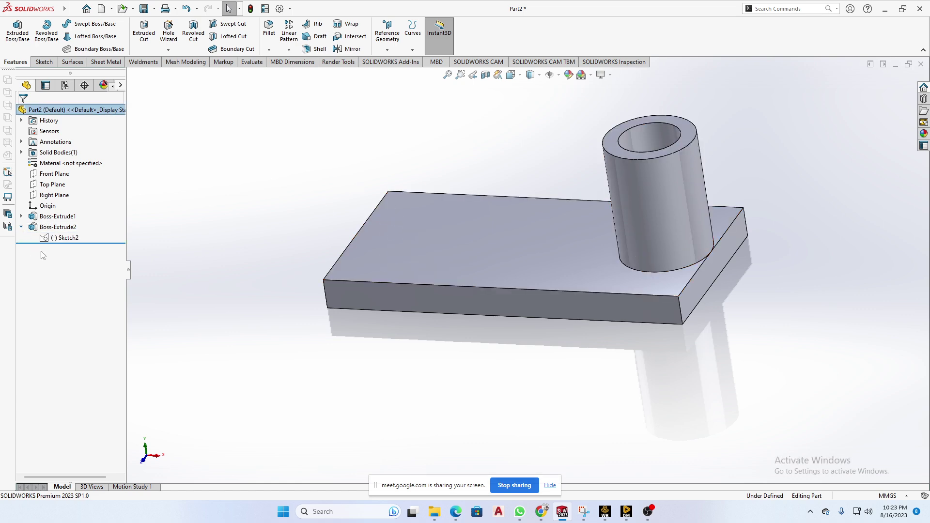
pyautogui.click(63, 238)
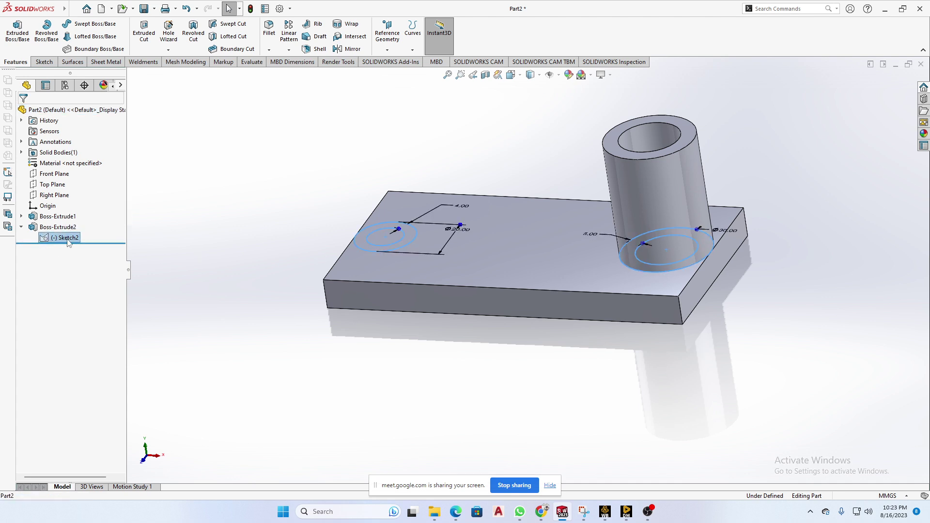
pyautogui.click(18, 32)
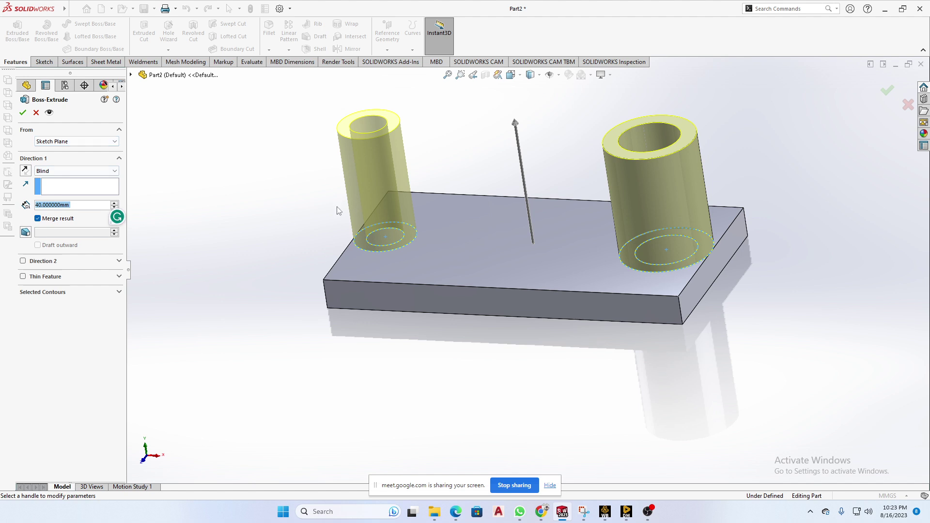
pyautogui.click(52, 293)
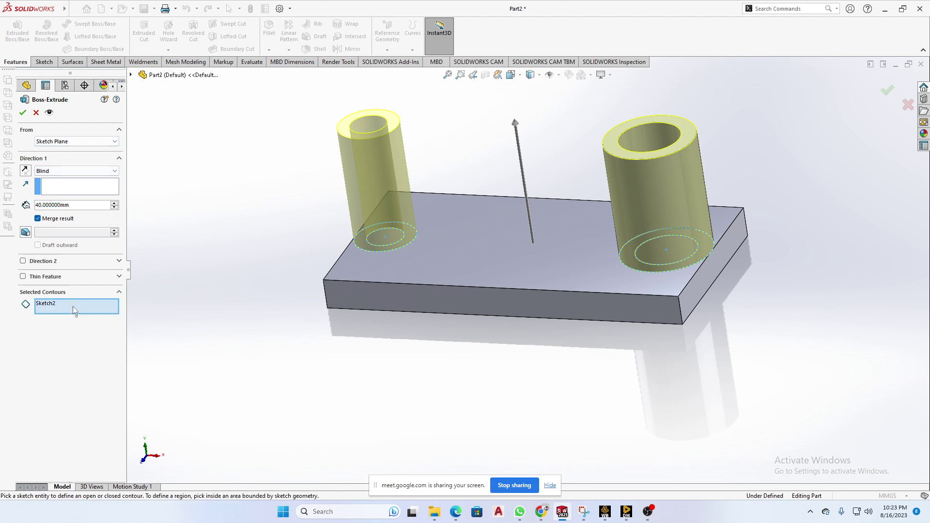
pyautogui.click(54, 304)
pyautogui.press('Delete')
pyautogui.click(409, 231)
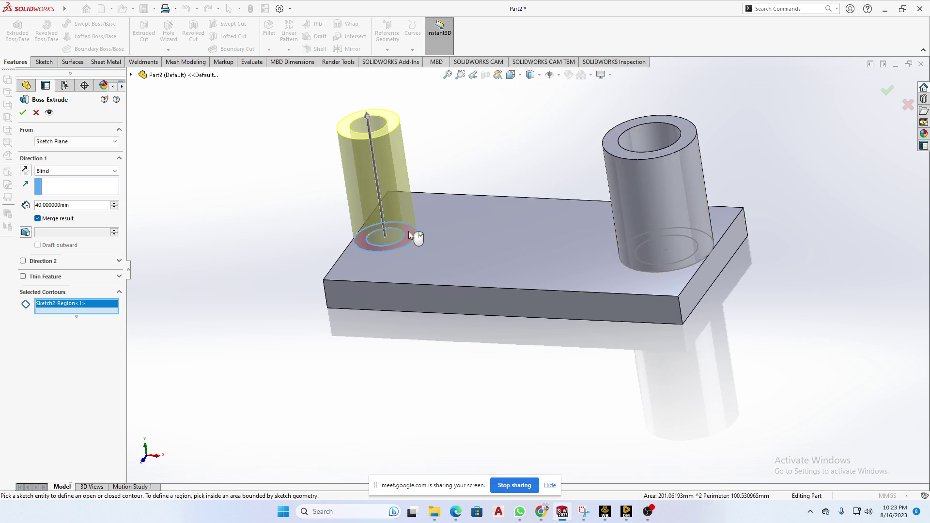
# Step: Try a 20 mm depth for the left ring, settle on 10 mm and complete the extrusion
pyautogui.doubleClick(76, 205)
pyautogui.write('20')
pyautogui.press('Return')
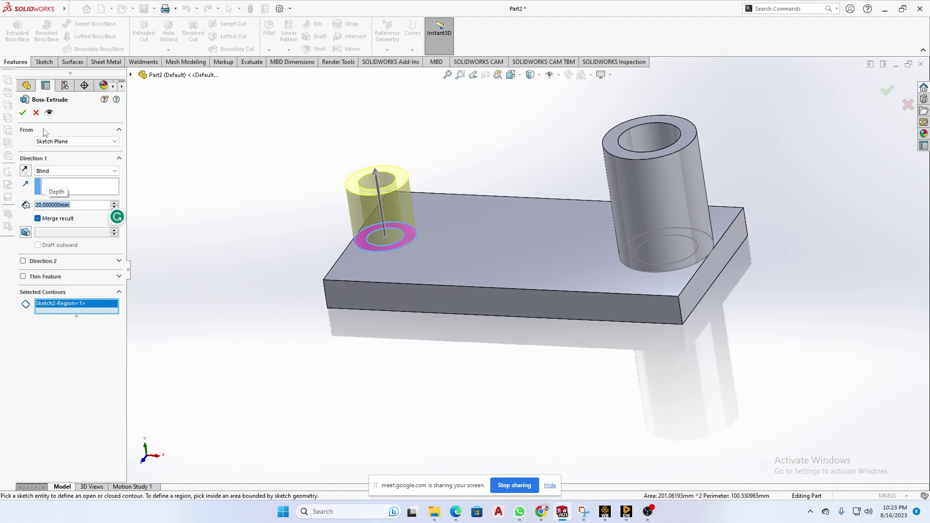
pyautogui.write('10')
pyautogui.press('Return')
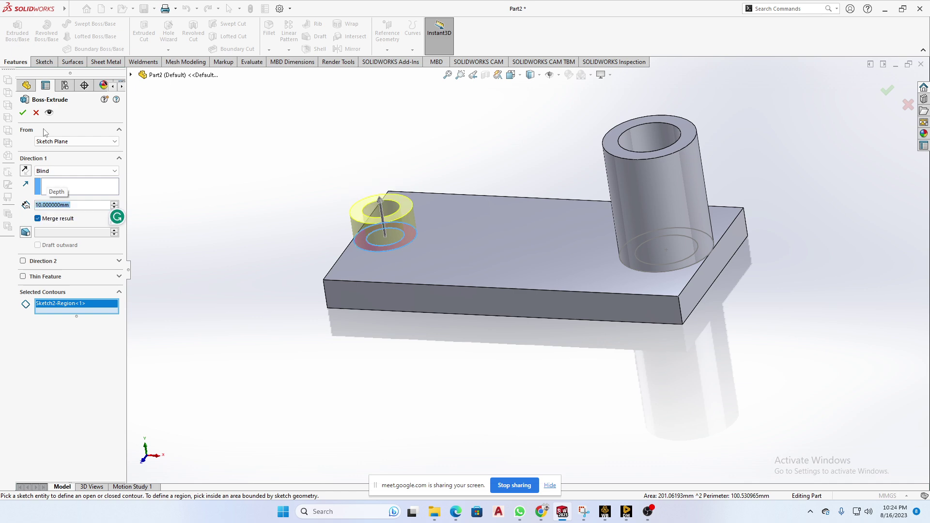
pyautogui.click(22, 112)
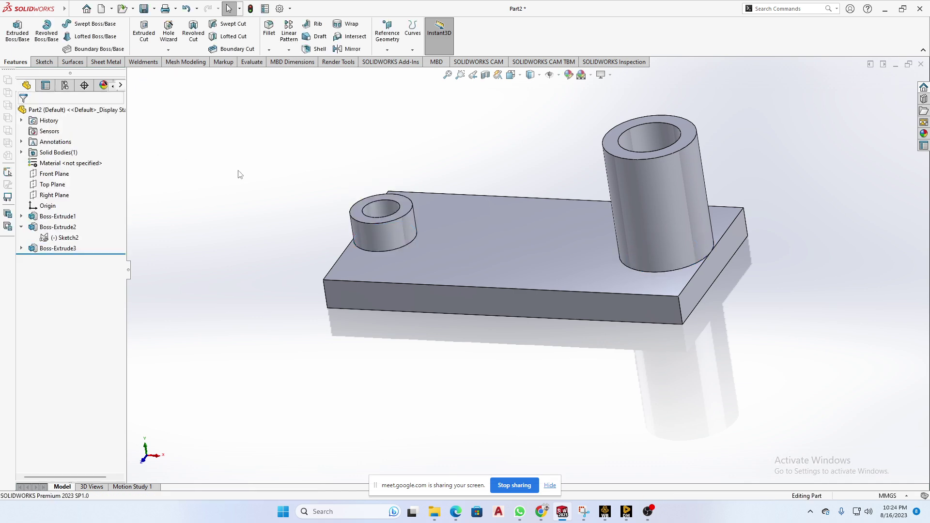
# Step: Select the Front Plane running lengthwise through the plate and both hollow cylinders
pyautogui.moveTo(310, 121); pyautogui.dragTo(309, 145, button='middle')
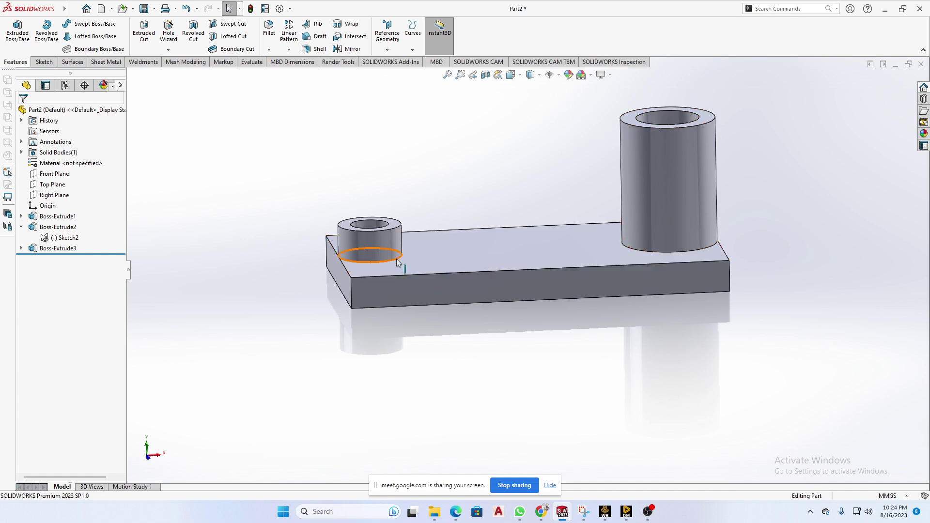
pyautogui.moveTo(489, 236); pyautogui.dragTo(474, 248, button='middle')
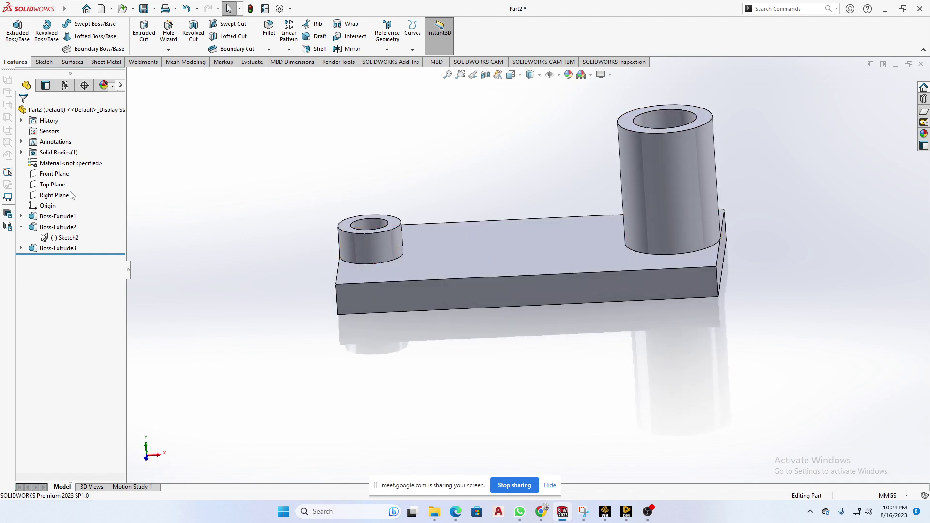
pyautogui.click(54, 174)
pyautogui.moveTo(283, 228)
pyautogui.mouseDown(button='middle')
pyautogui.moveTo(283, 398)
pyautogui.moveTo(298, 393)
pyautogui.moveTo(273, 388)
pyautogui.moveTo(298, 252)
pyautogui.moveTo(277, 230)
pyautogui.mouseUp(button='middle')
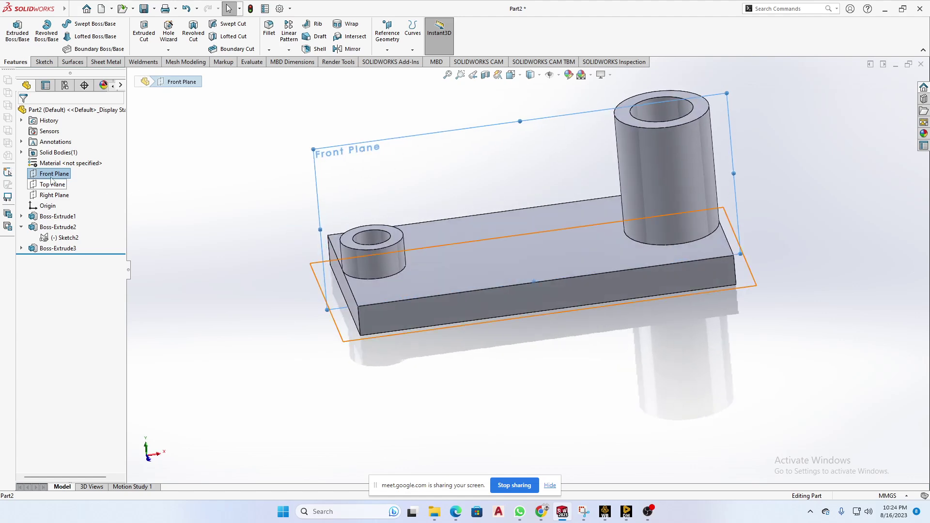
# Step: On the Front Plane, sketch a sloped line from the small boss's inner top corner to the tall boss's nearest top corner
pyautogui.click(179, 183)
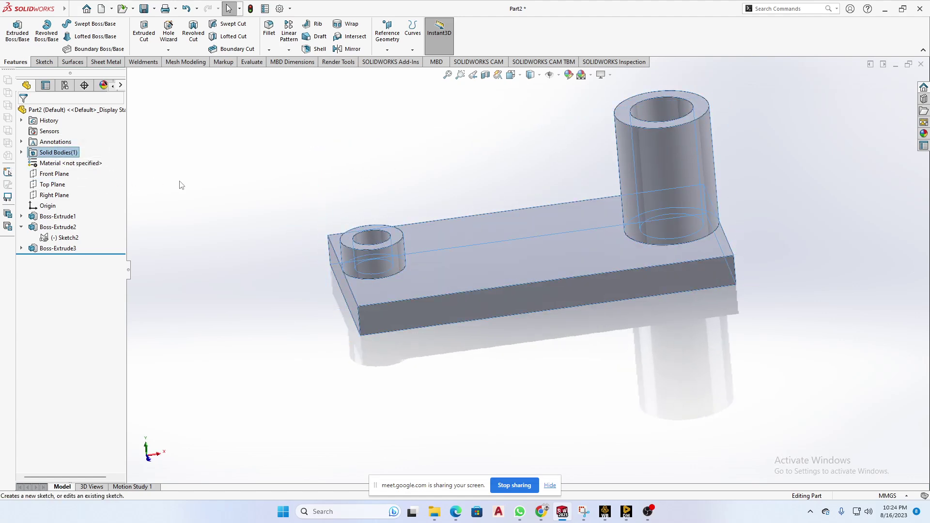
pyautogui.click(51, 174)
pyautogui.click(58, 156)
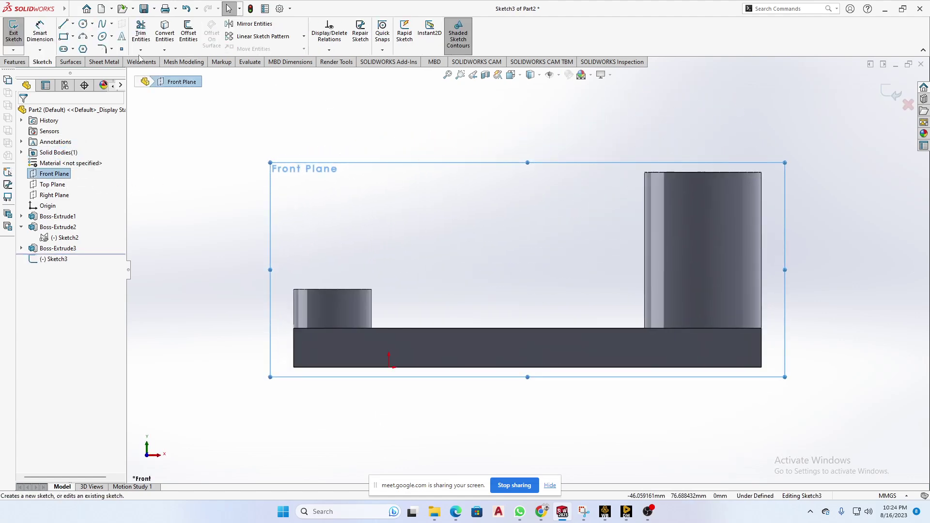
pyautogui.click(66, 25)
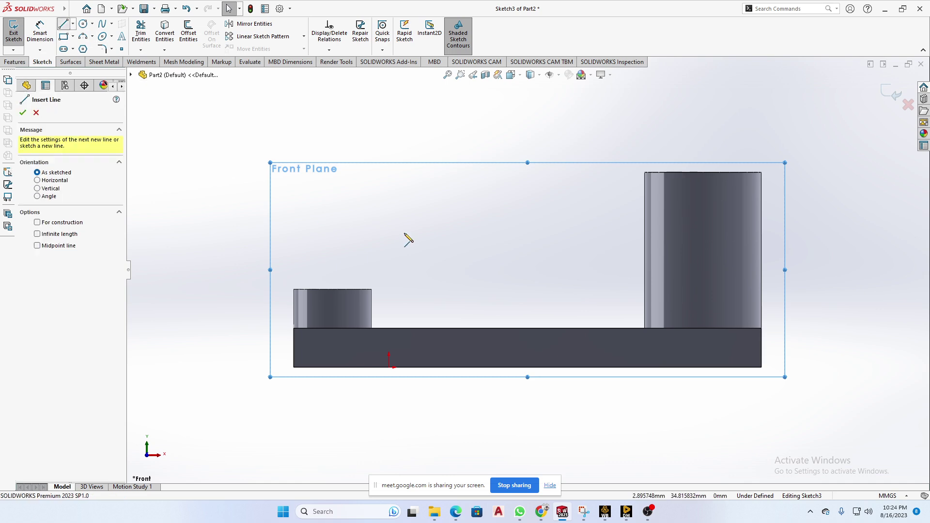
pyautogui.click(371, 290)
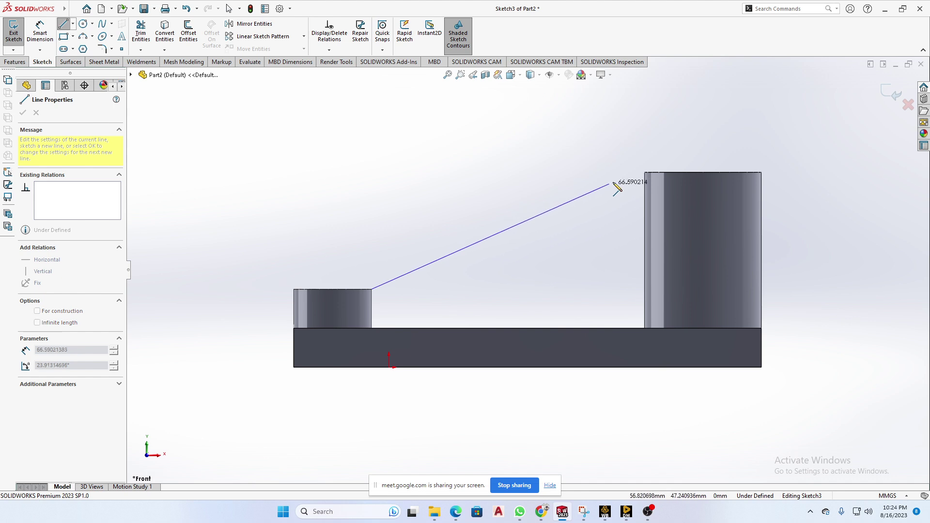
pyautogui.click(645, 173)
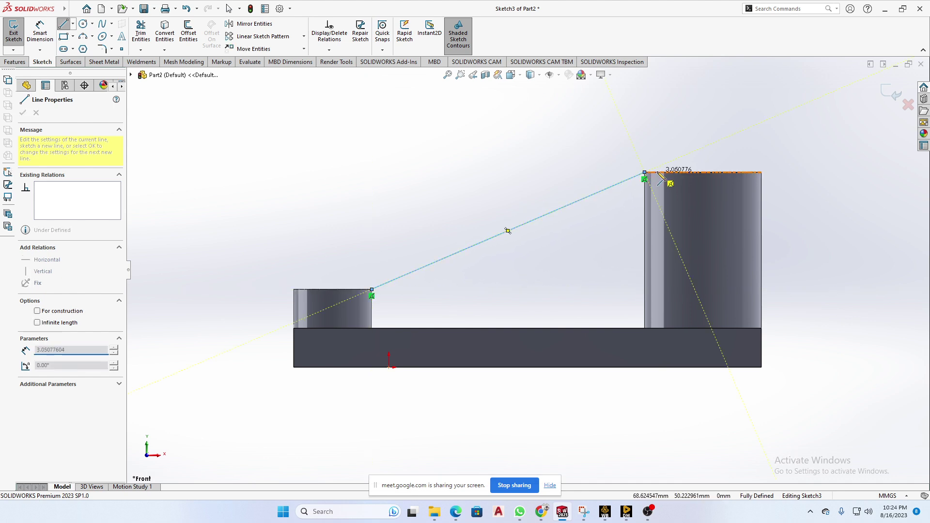
# Step: Continue the sloped line with a short horizontal segment along the tall boss's top edge and end the line command
pyautogui.scroll(-3, 660, 179)
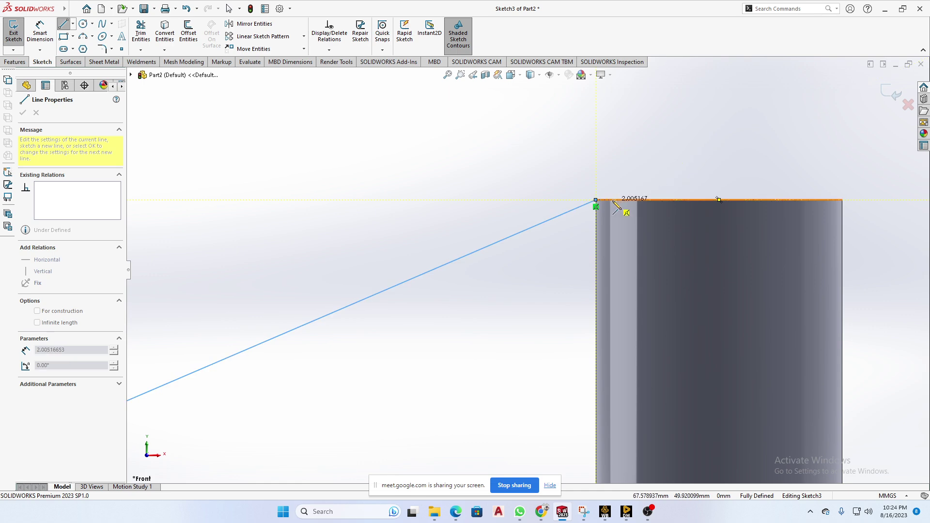
pyautogui.click(622, 199)
pyautogui.rightClick(647, 164)
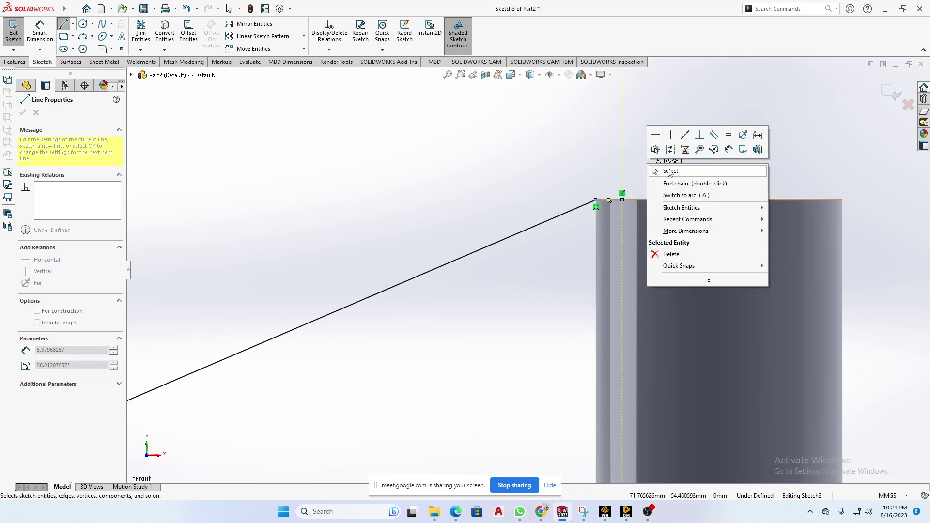
pyautogui.click(669, 171)
# Step: Examine from several angles how the sketch lines meet the small boss and the tall boss's rim
pyautogui.scroll(6, 627, 203)
pyautogui.moveTo(570, 202); pyautogui.dragTo(569, 293, button='middle')
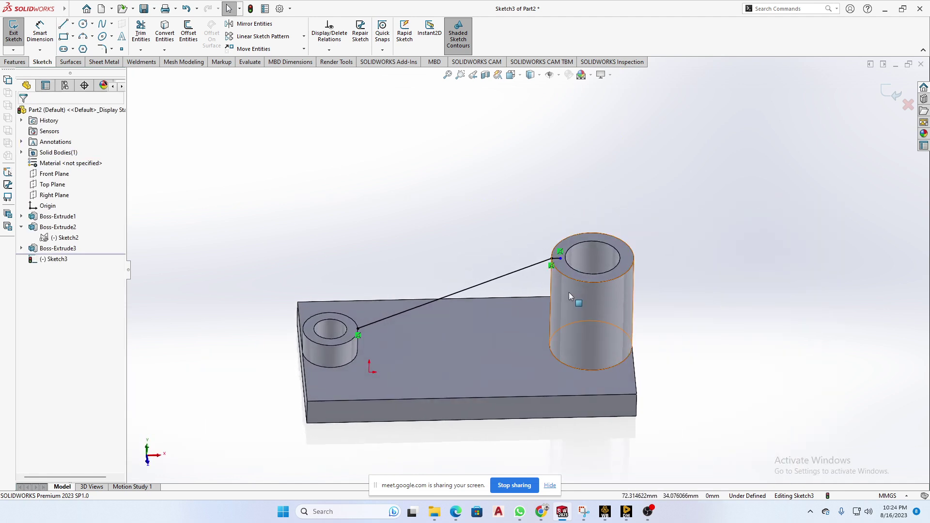
pyautogui.scroll(-4, 548, 276)
pyautogui.scroll(2, 531, 275)
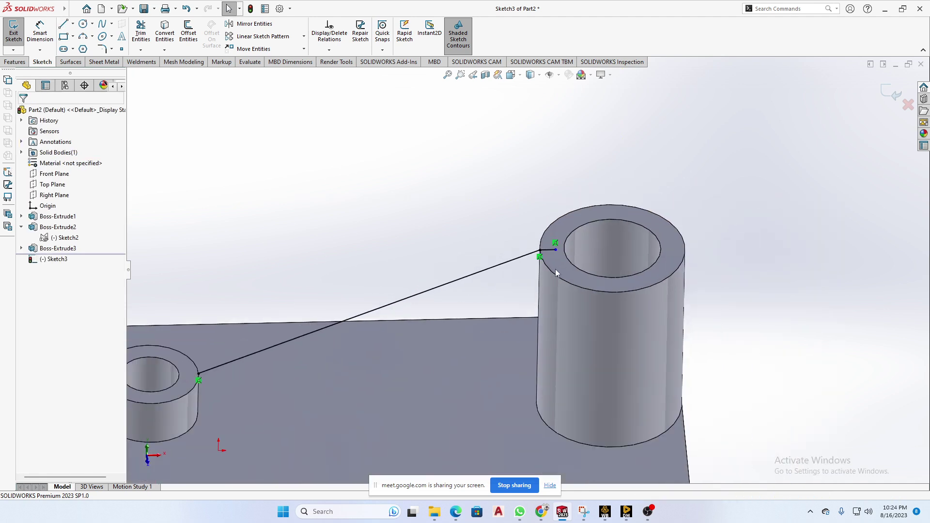
pyautogui.scroll(-3, 544, 264)
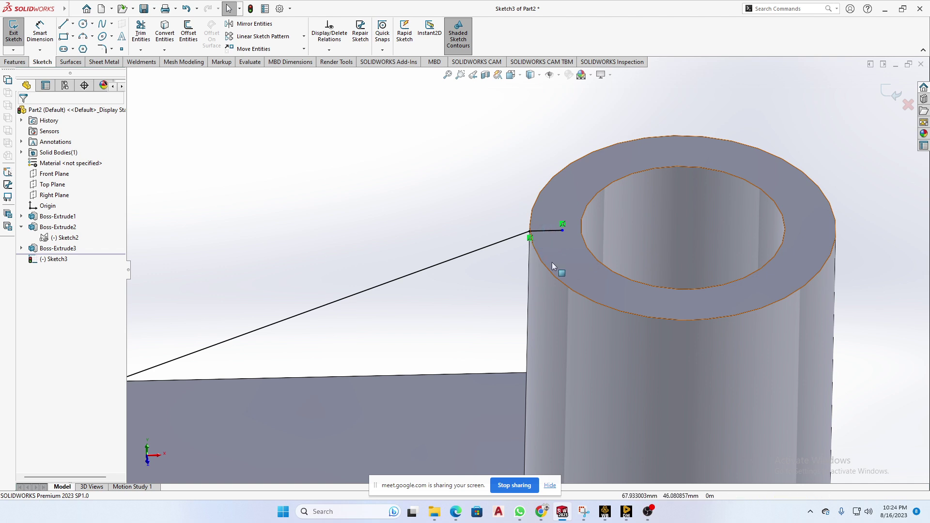
pyautogui.scroll(3, 551, 260)
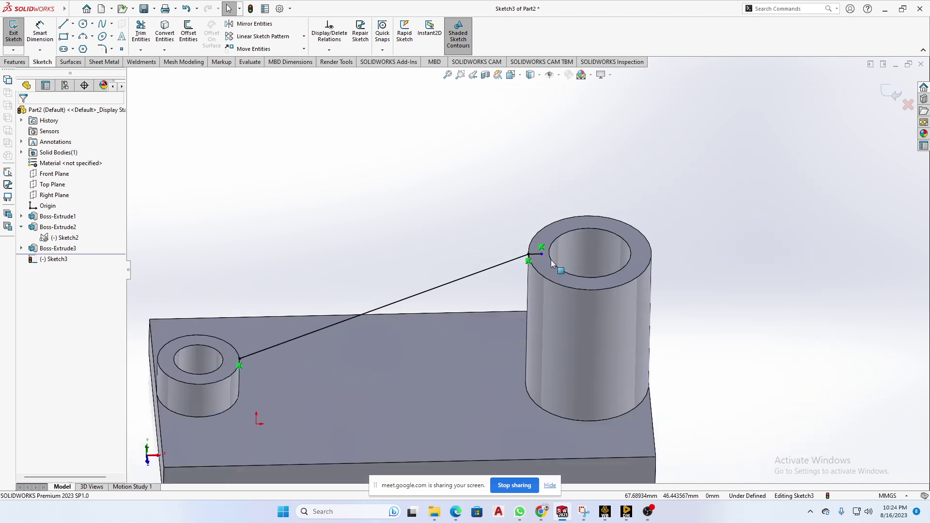
pyautogui.scroll(3, 530, 269)
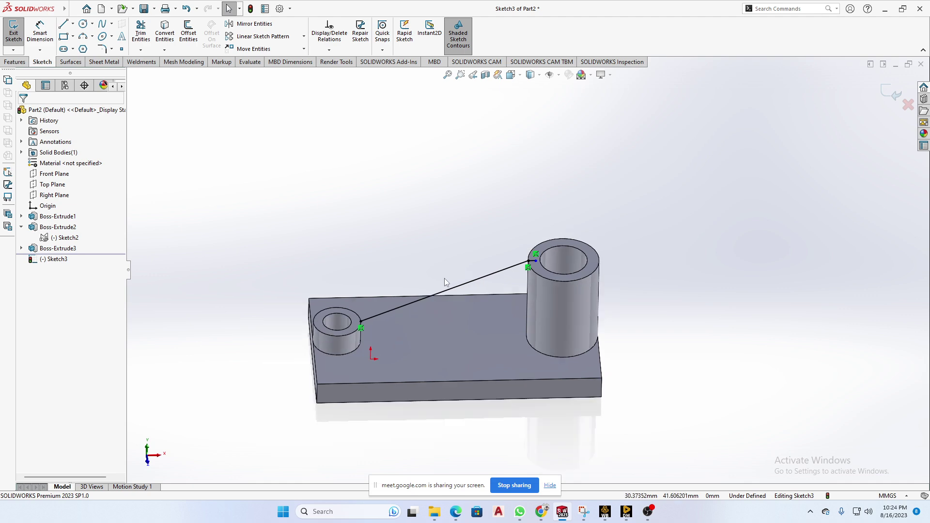
pyautogui.scroll(-3, 535, 257)
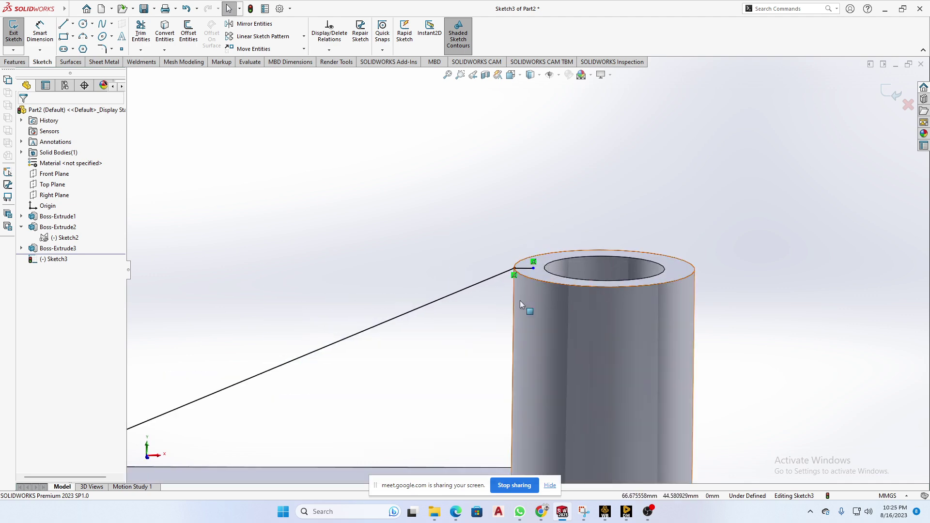
pyautogui.scroll(3, 521, 303)
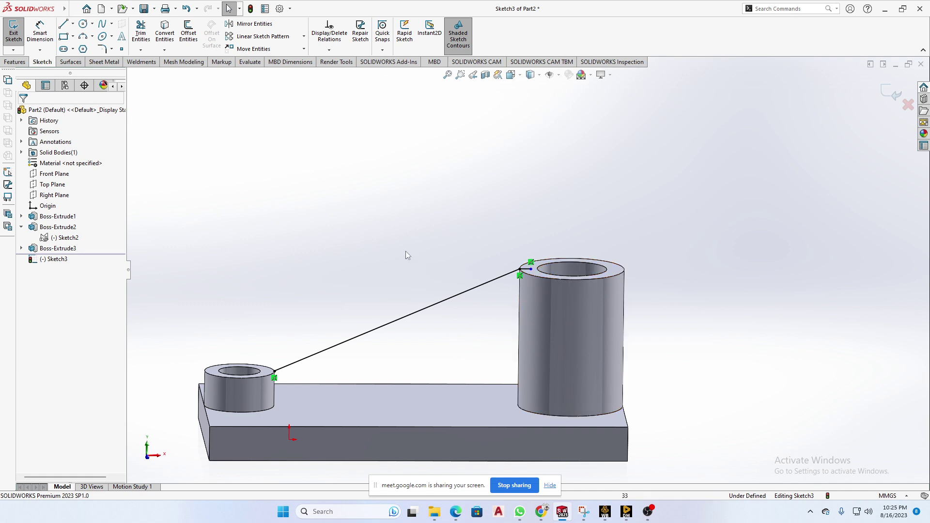
# Step: Start a Rib feature from the open sketch between the two bosses
pyautogui.click(15, 62)
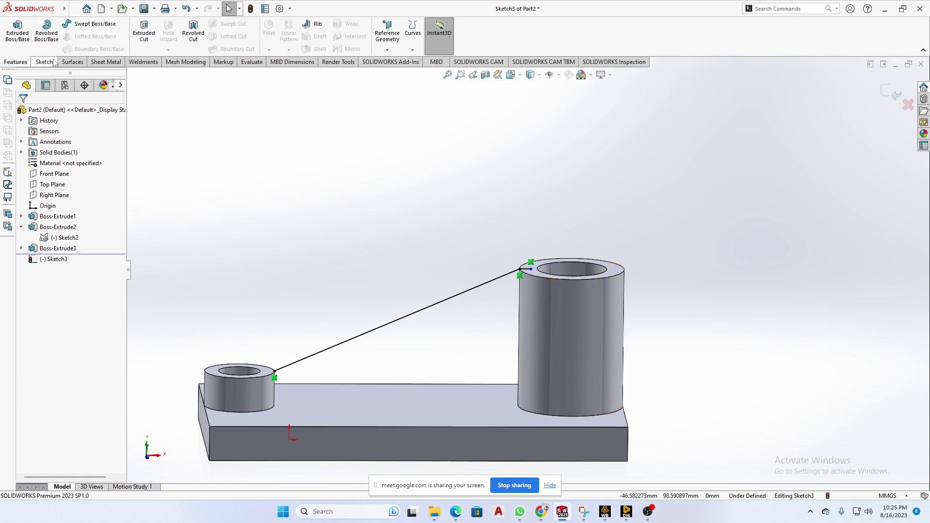
pyautogui.click(318, 27)
pyautogui.moveTo(378, 162); pyautogui.dragTo(405, 154, button='middle')
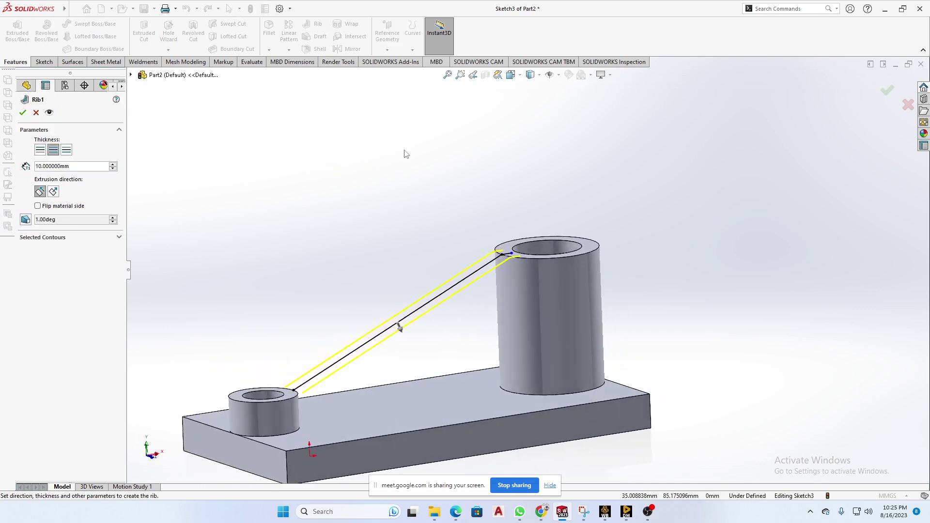
pyautogui.moveTo(386, 328); pyautogui.dragTo(378, 359, button='middle')
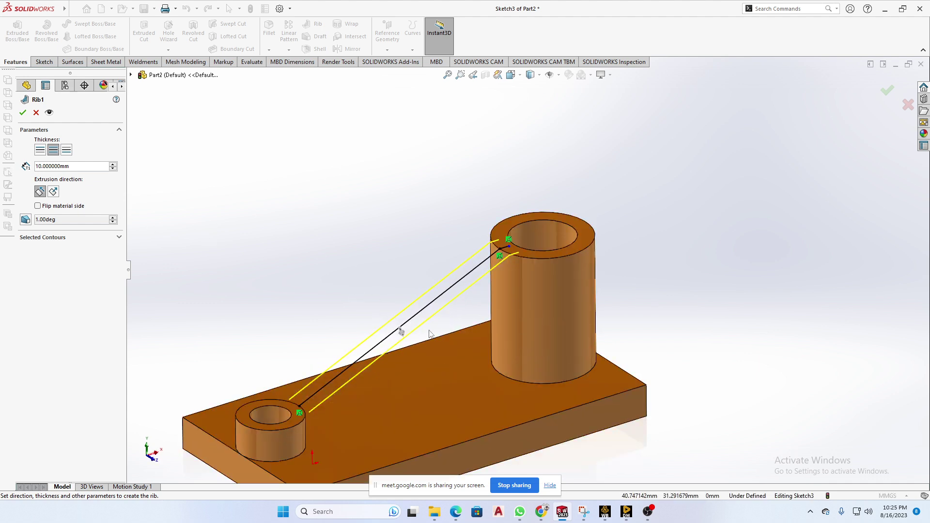
pyautogui.moveTo(428, 328)
pyautogui.mouseDown(button='middle')
pyautogui.moveTo(355, 246)
pyautogui.moveTo(452, 332)
pyautogui.mouseUp(button='middle')
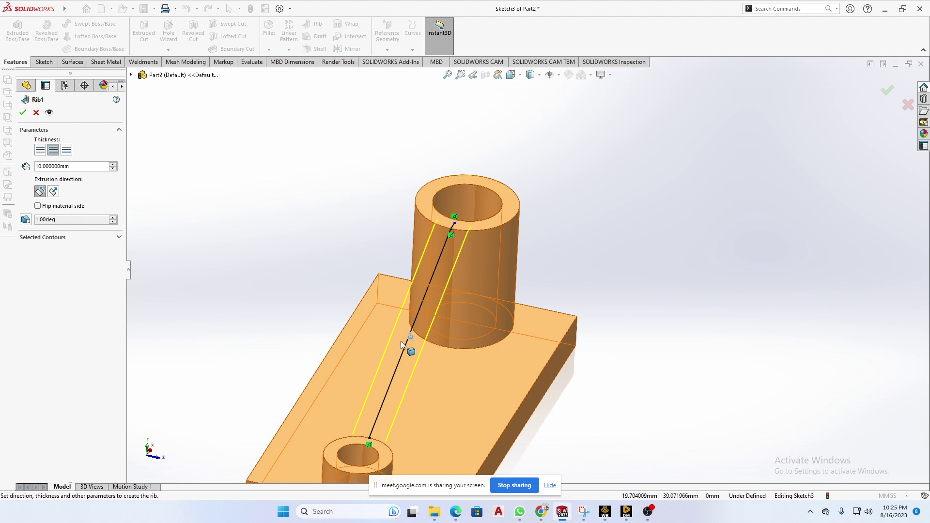
# Step: Try the rib thickness on the first and second side of the sketch, and set it back to both sides
pyautogui.click(66, 150)
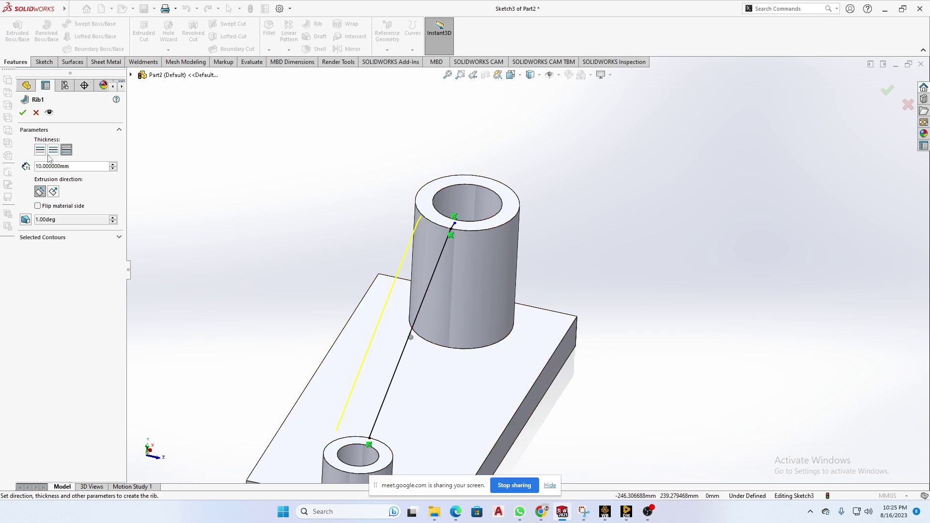
pyautogui.click(40, 151)
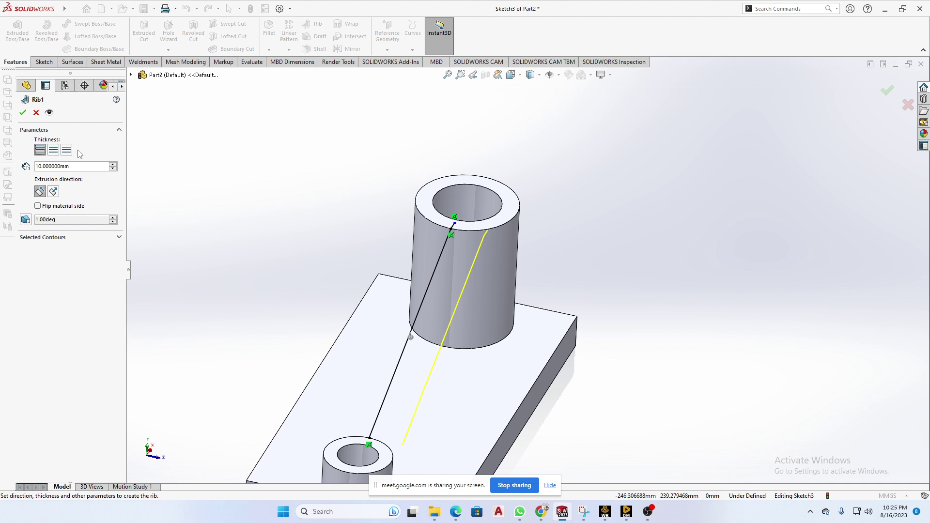
pyautogui.click(66, 152)
pyautogui.click(53, 151)
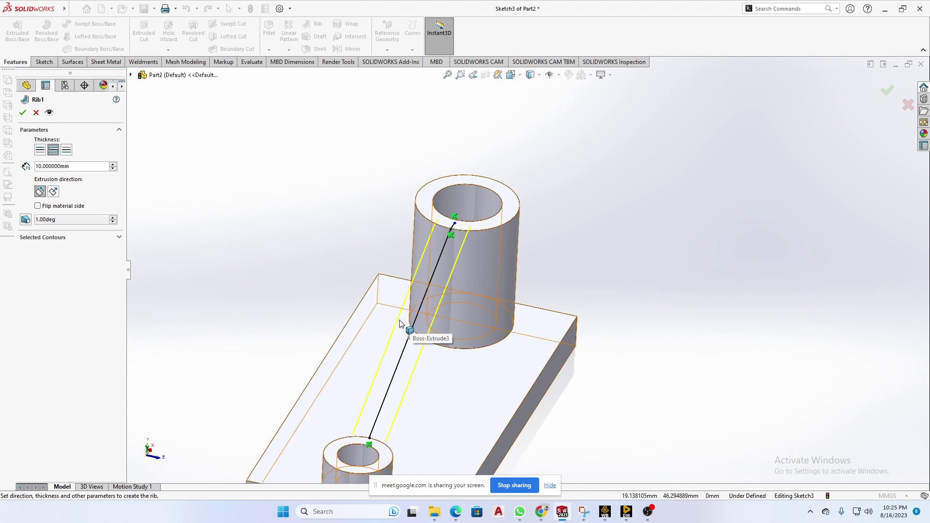
# Step: Examine the rib preview from several angles, checking its thickness about the sketch line and its extrusion direction
pyautogui.moveTo(427, 336); pyautogui.dragTo(500, 326, button='middle')
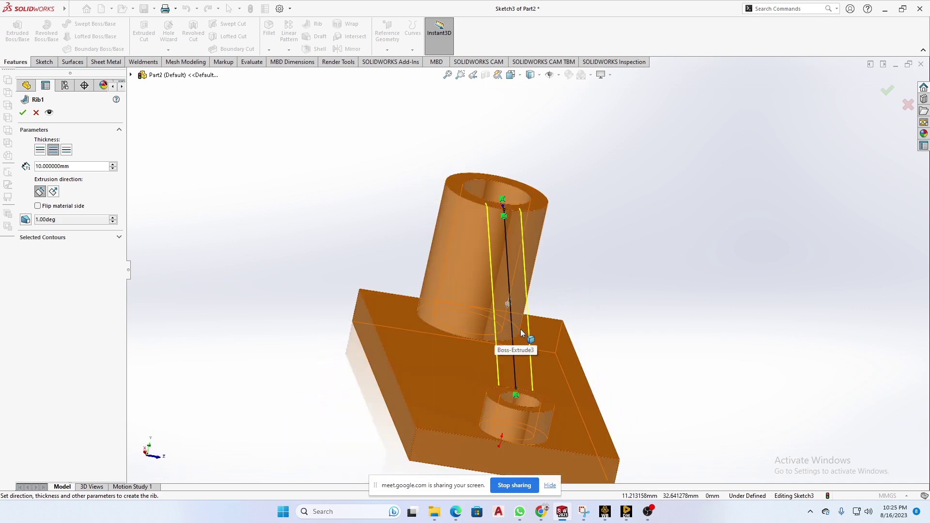
pyautogui.moveTo(600, 297); pyautogui.dragTo(552, 326, button='middle')
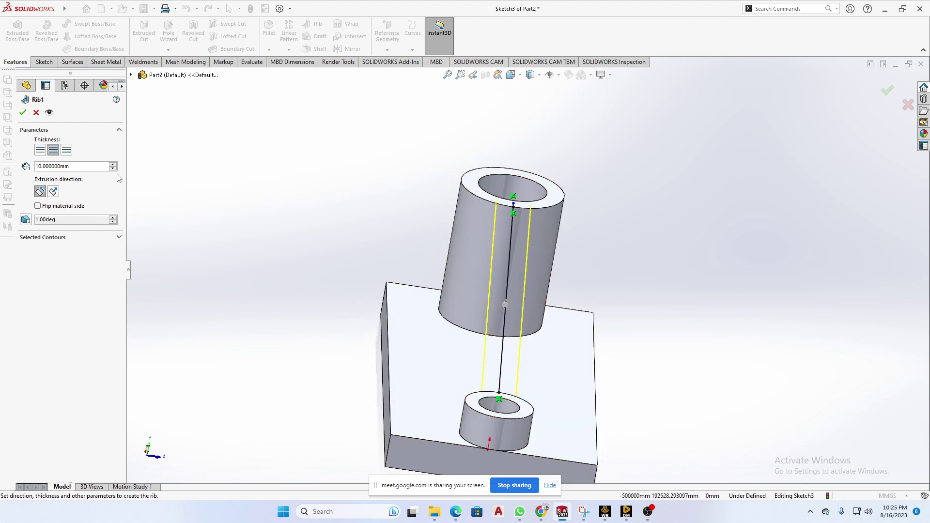
pyautogui.moveTo(244, 221); pyautogui.dragTo(191, 216, button='middle')
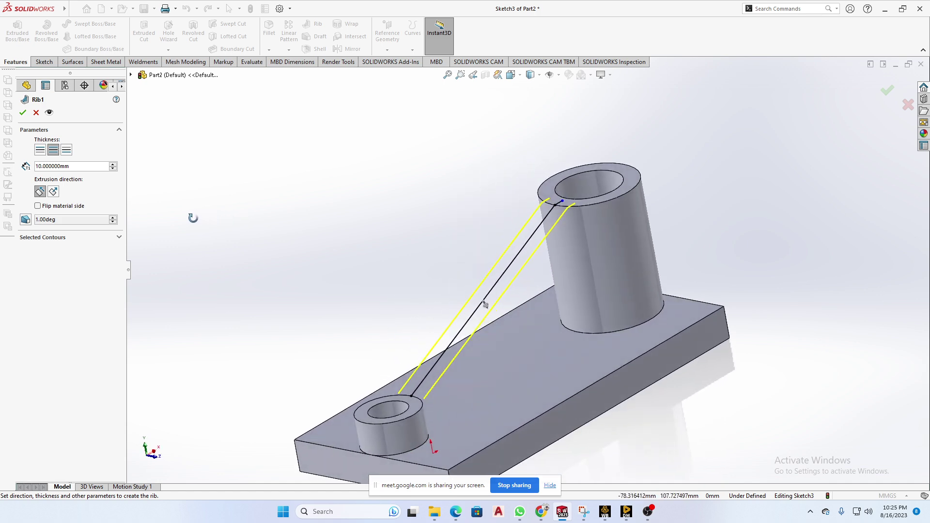
pyautogui.moveTo(503, 306); pyautogui.dragTo(495, 311, button='middle')
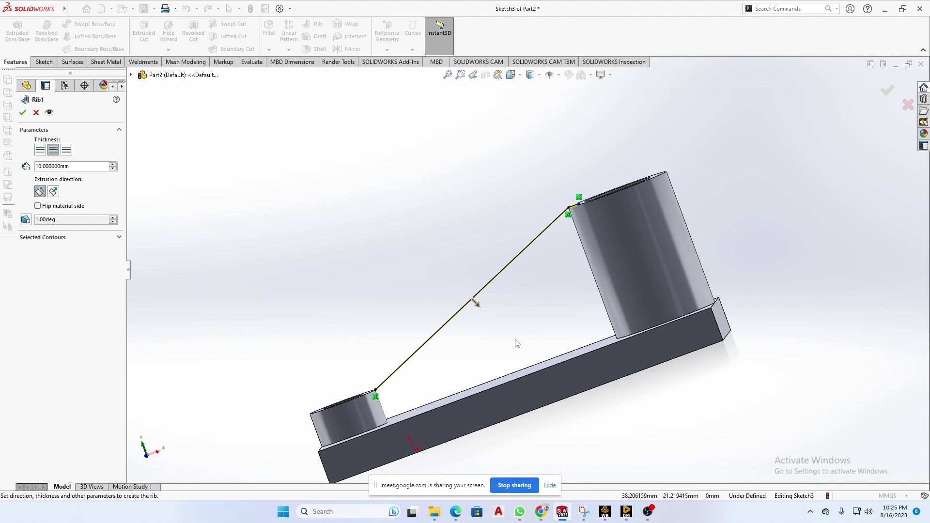
pyautogui.moveTo(522, 339); pyautogui.dragTo(528, 345, button='middle')
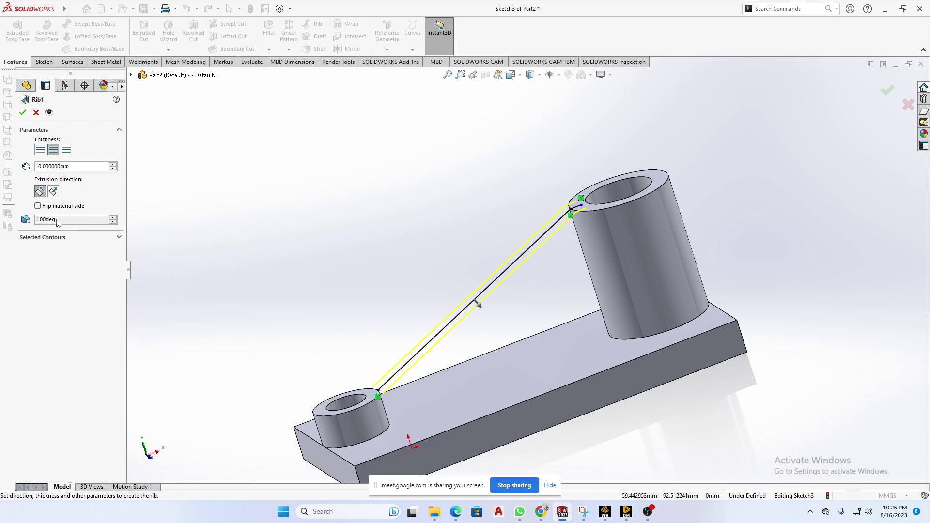
pyautogui.moveTo(415, 277)
pyautogui.mouseDown(button='middle')
pyautogui.moveTo(474, 274)
pyautogui.moveTo(427, 242)
pyautogui.moveTo(415, 260)
pyautogui.mouseUp(button='middle')
# Step: Turn on an outward draft of 1° at the sketch plane and create the 10 mm thick rib between the bosses
pyautogui.click(25, 220)
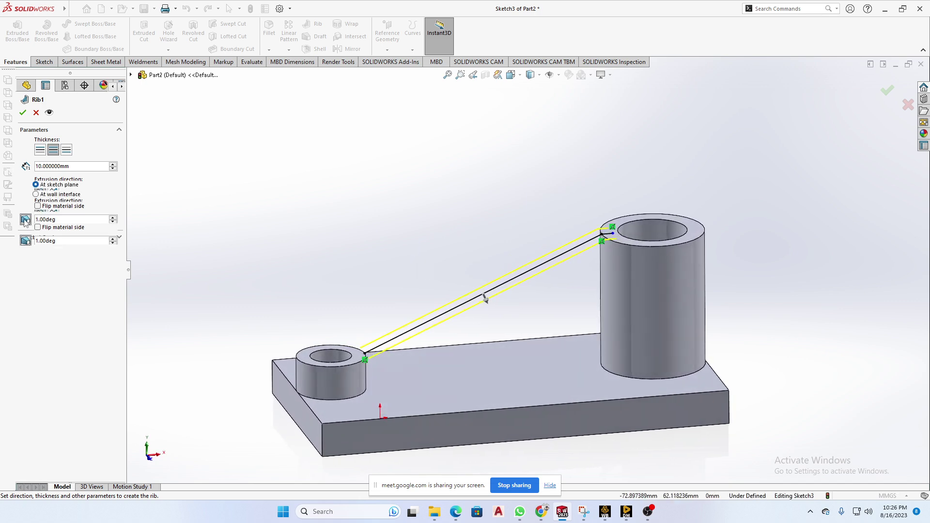
pyautogui.doubleClick(66, 240)
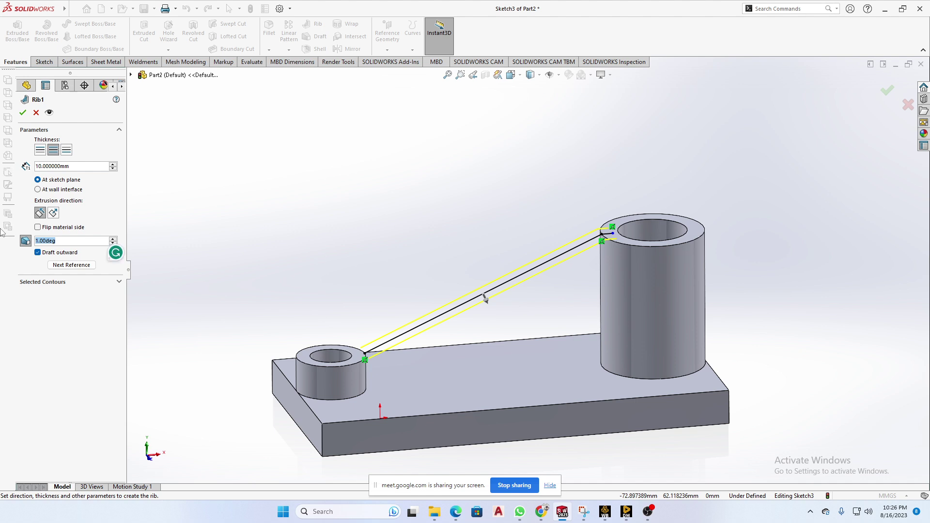
pyautogui.write('0')
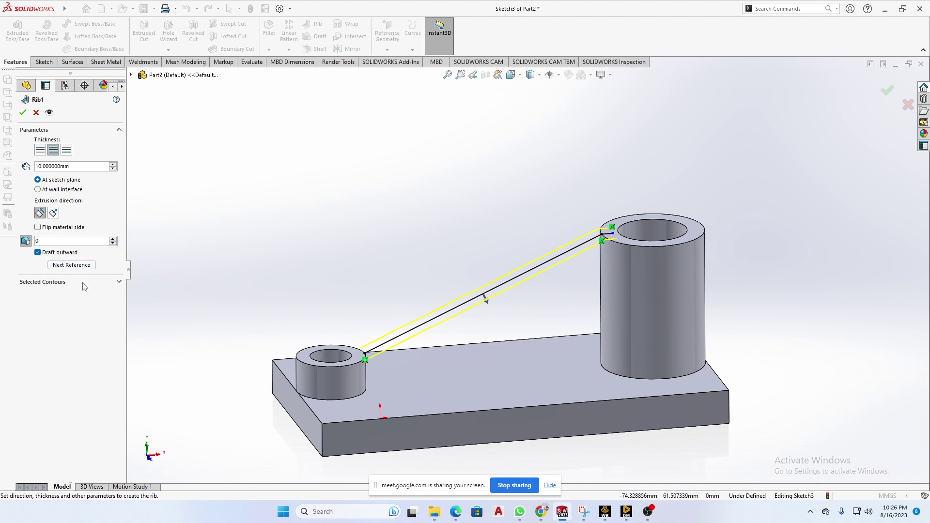
pyautogui.click(23, 112)
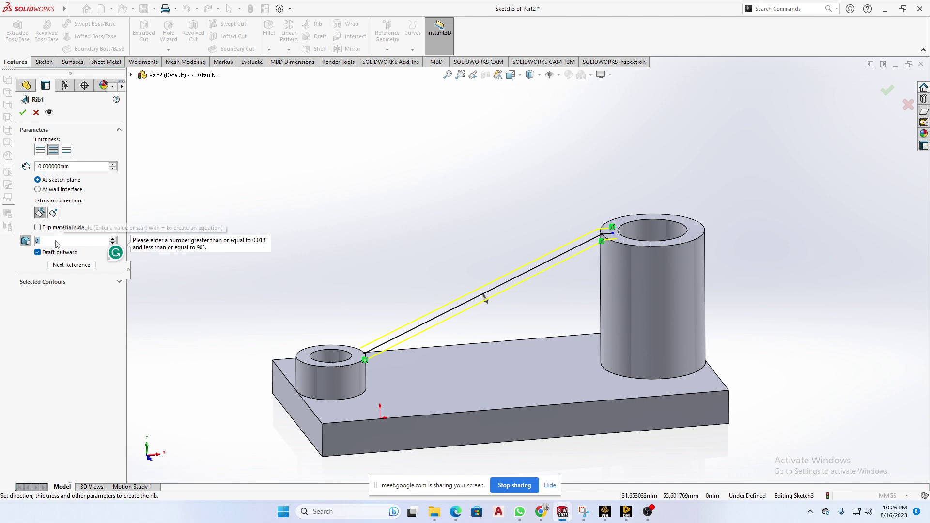
pyautogui.write('1')
pyautogui.press('Return')
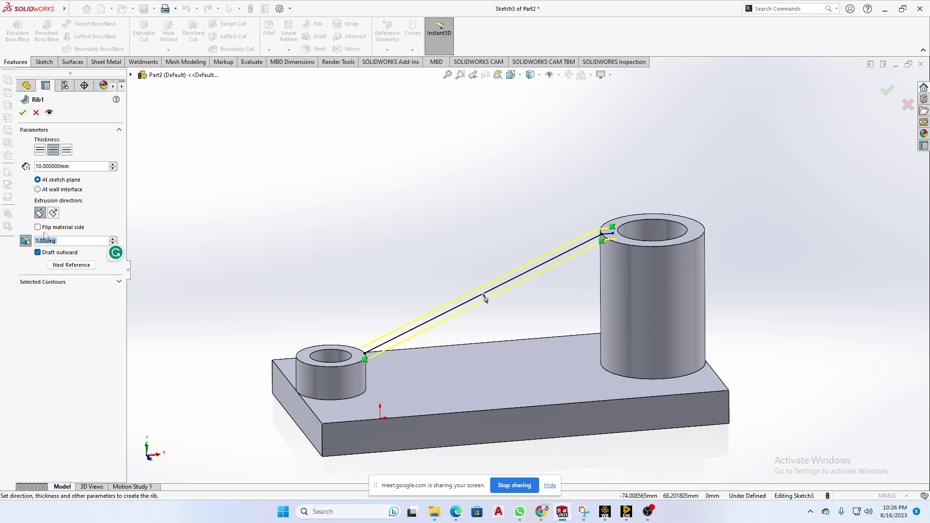
pyautogui.click(22, 114)
# Step: Inspect the finished rib closely where its upper end joins the tall boss's top rim
pyautogui.moveTo(298, 253); pyautogui.dragTo(325, 213, button='middle')
pyautogui.moveTo(565, 286); pyautogui.dragTo(600, 322, button='middle')
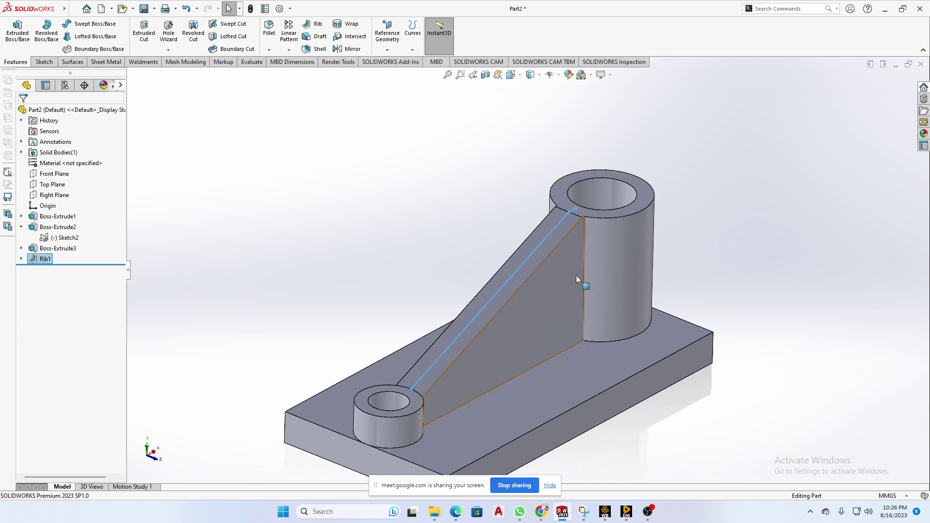
pyautogui.scroll(5, 576, 280)
pyautogui.scroll(-5, 554, 276)
pyautogui.scroll(8, 533, 328)
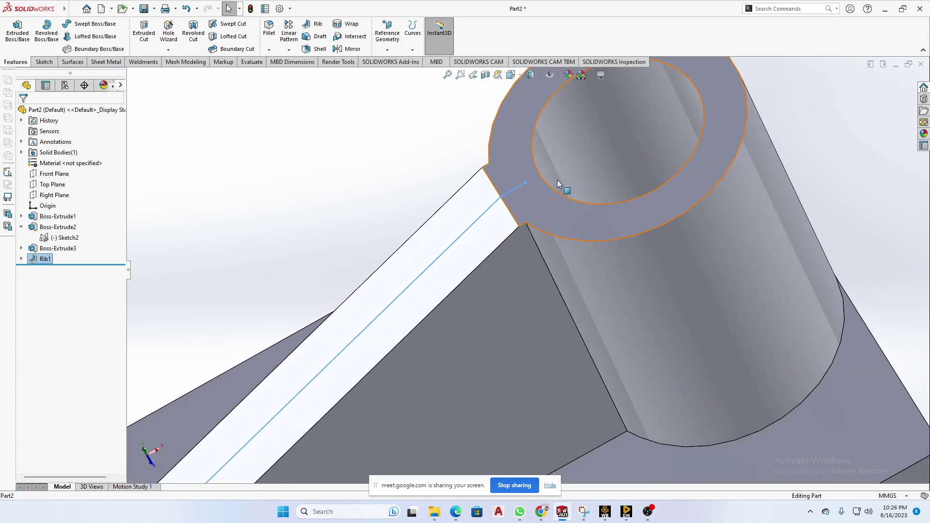
pyautogui.scroll(3, 558, 184)
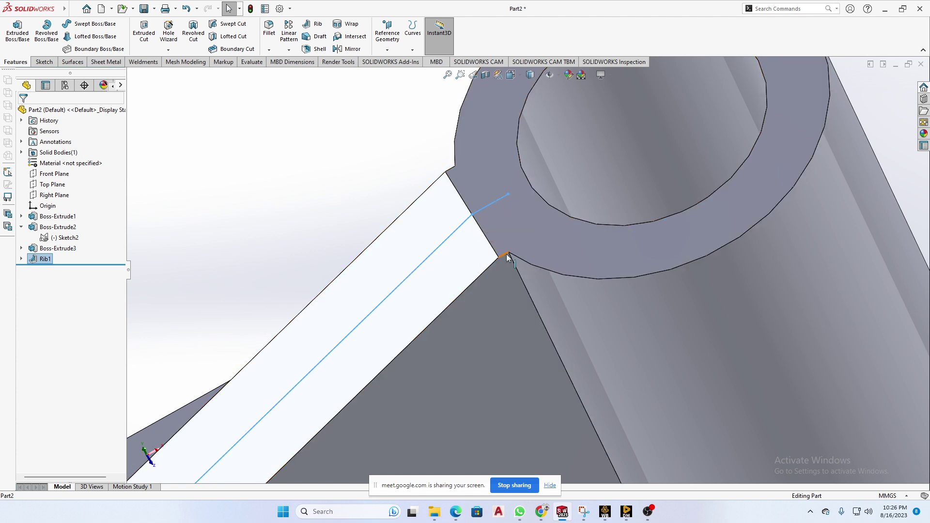
pyautogui.moveTo(508, 257); pyautogui.dragTo(466, 208, button='middle')
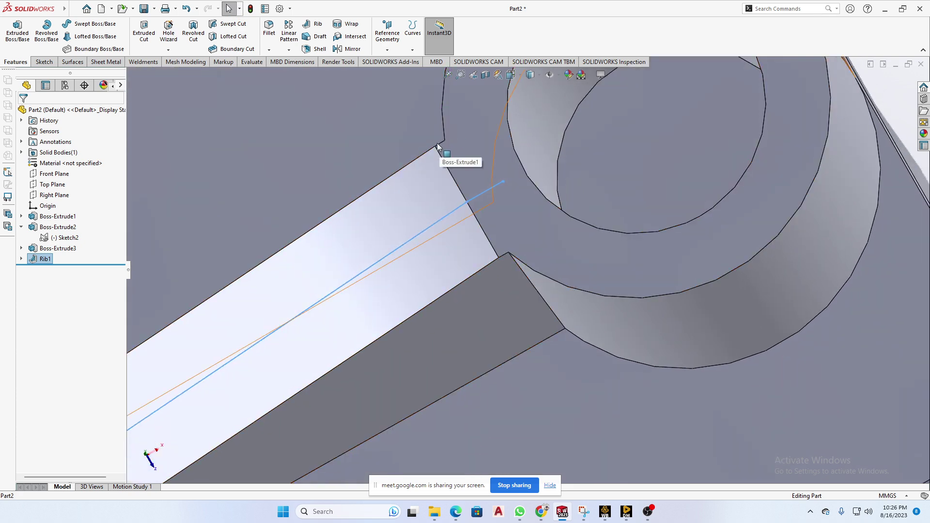
# Step: Examine the rib from several angles, focusing on how its sloped top meets the tall boss's upper rim
pyautogui.scroll(3, 367, 216)
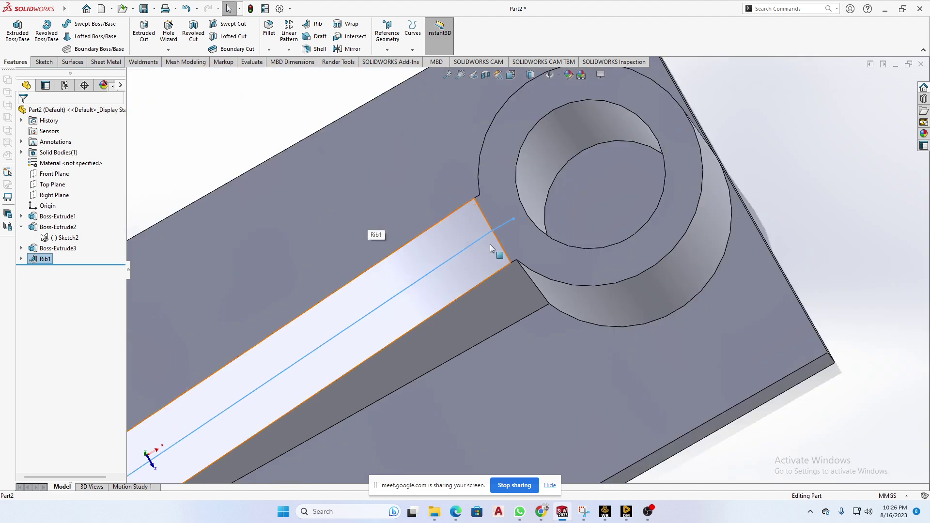
pyautogui.moveTo(484, 248); pyautogui.dragTo(494, 250, button='middle')
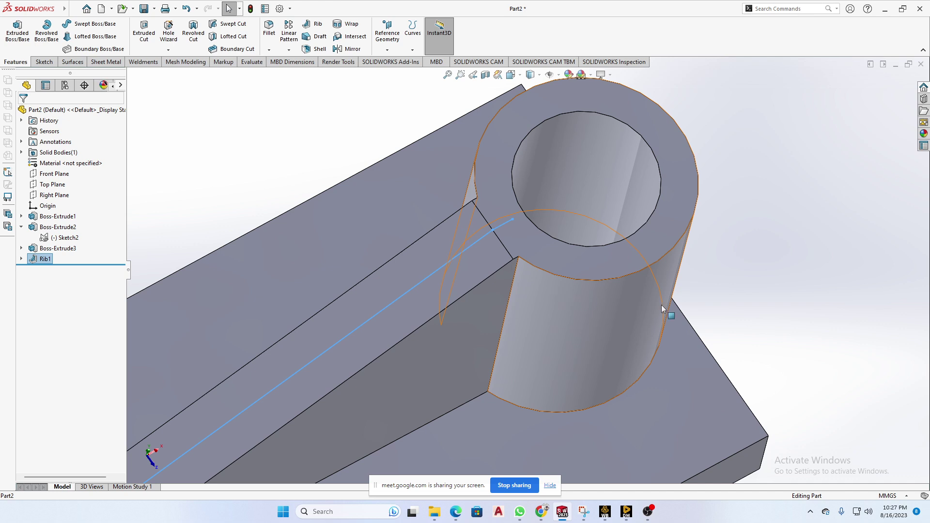
pyautogui.scroll(5, 740, 286)
pyautogui.moveTo(739, 303); pyautogui.dragTo(733, 255, button='middle')
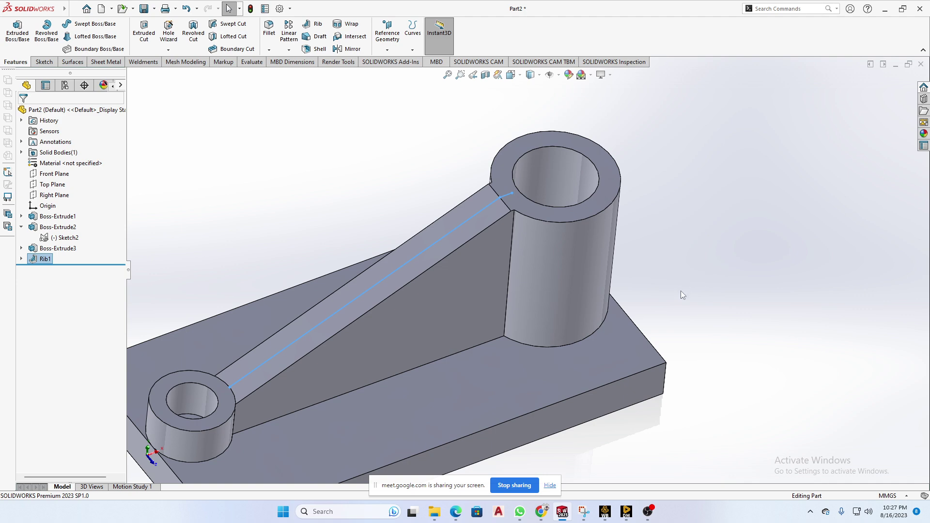
pyautogui.scroll(1, 681, 294)
pyautogui.moveTo(680, 294); pyautogui.dragTo(675, 272, button='middle')
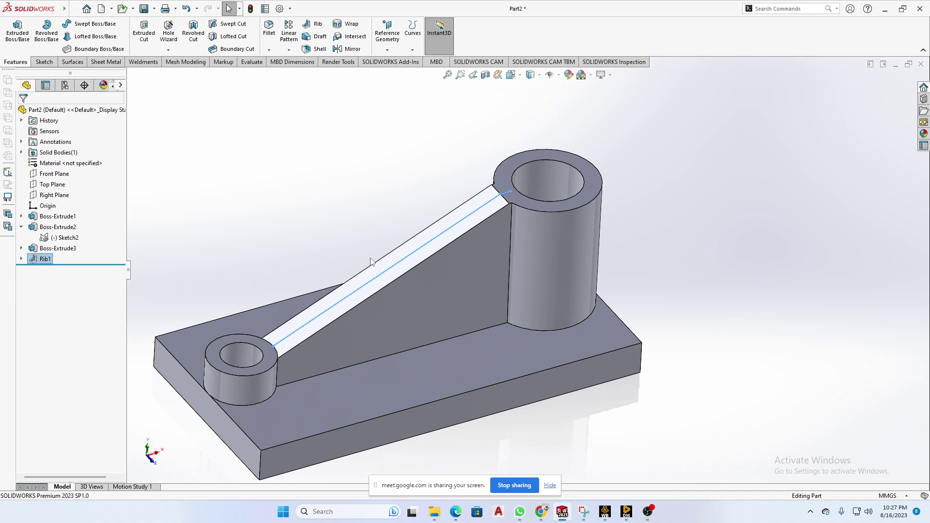
pyautogui.scroll(2, 371, 257)
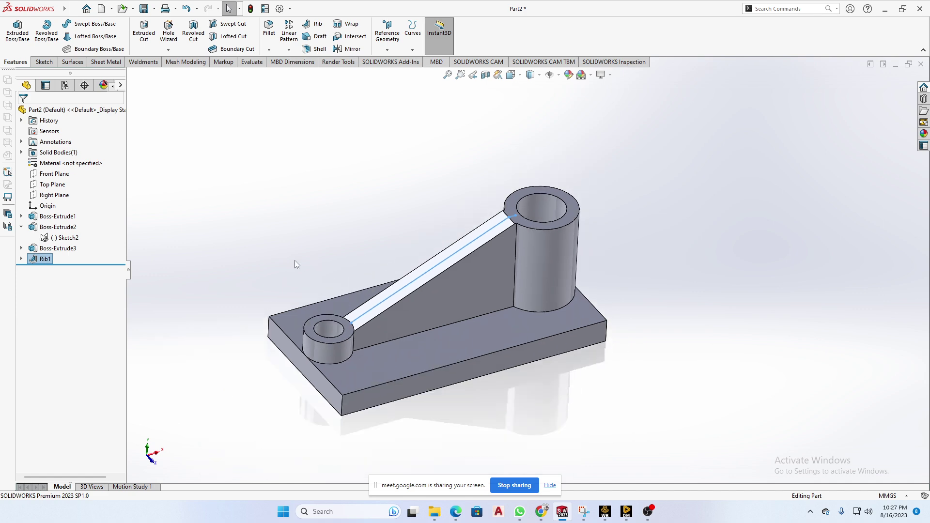
pyautogui.moveTo(303, 235)
pyautogui.mouseDown(button='middle')
pyautogui.moveTo(307, 202)
pyautogui.moveTo(266, 211)
pyautogui.moveTo(290, 189)
pyautogui.moveTo(294, 201)
pyautogui.mouseUp(button='middle')
pyautogui.click(368, 230)
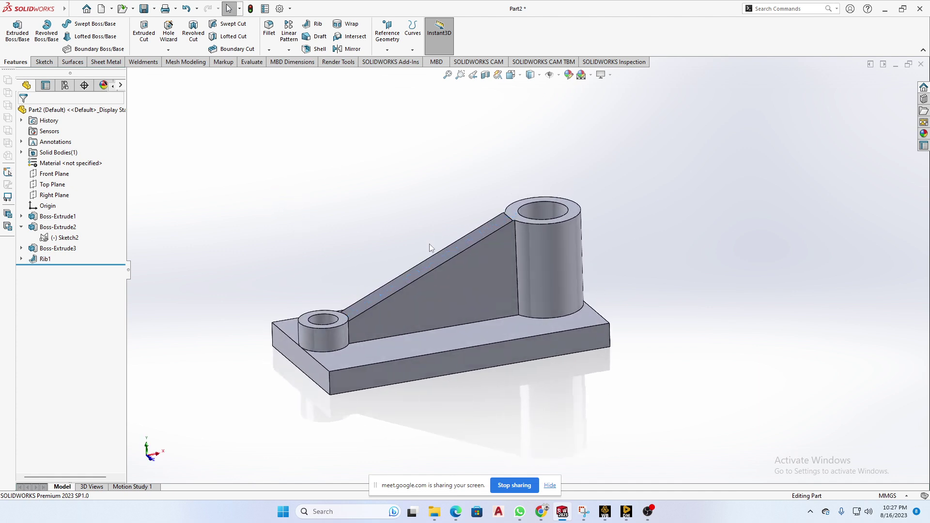
pyautogui.scroll(-2, 504, 246)
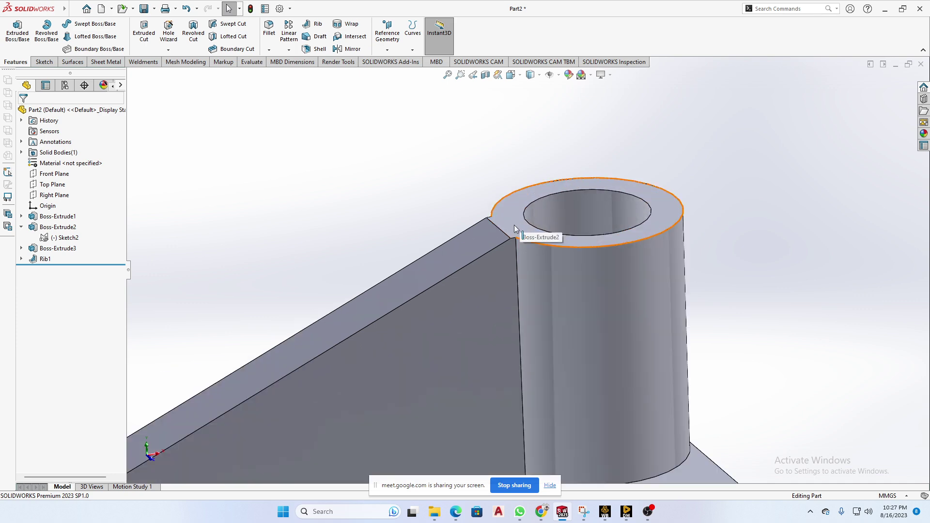
pyautogui.scroll(2, 504, 246)
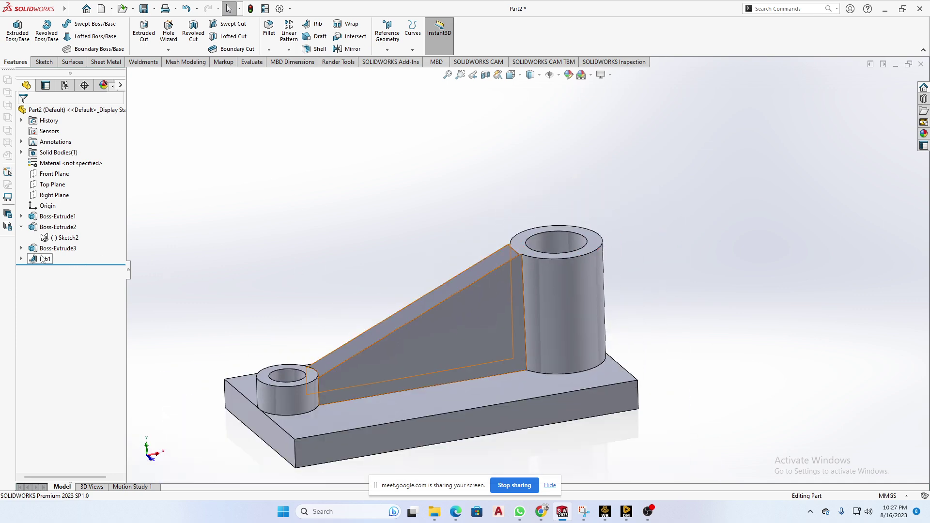
# Step: Delete the short horizontal line at the tall boss from the rib's sketch and rebuild the part
pyautogui.click(21, 259)
pyautogui.click(65, 269)
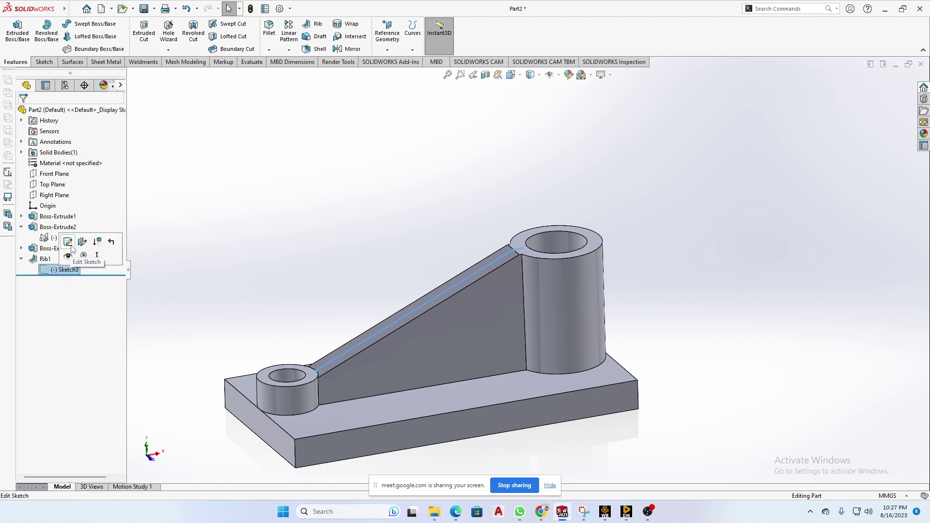
pyautogui.click(73, 247)
pyautogui.scroll(-5, 643, 204)
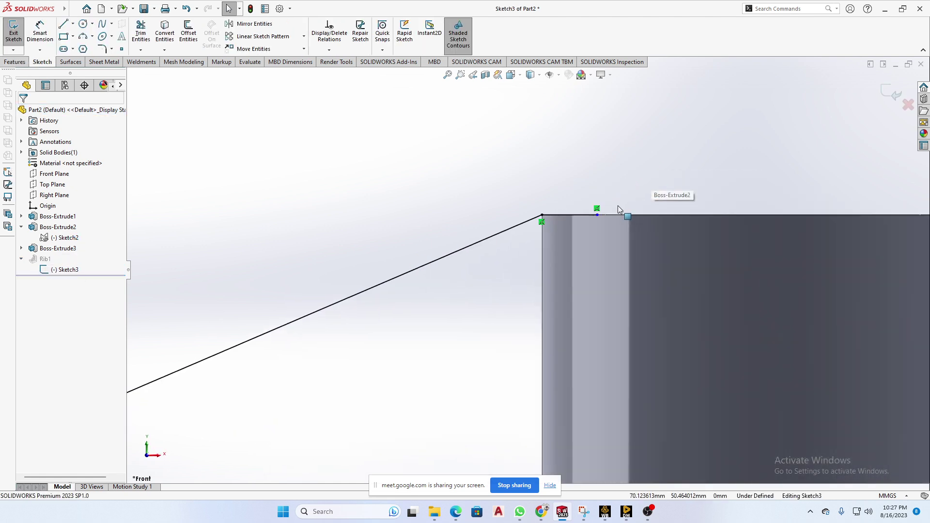
pyautogui.click(580, 215)
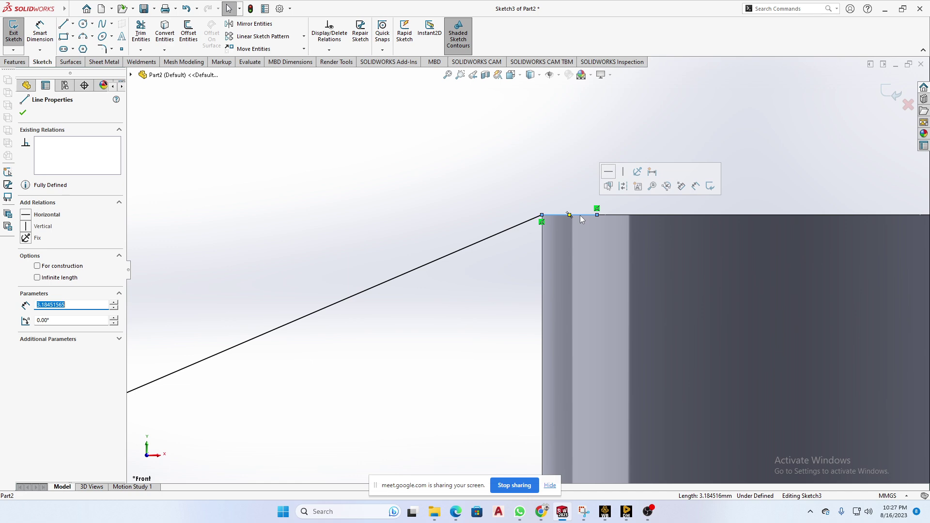
pyautogui.press('Escape')
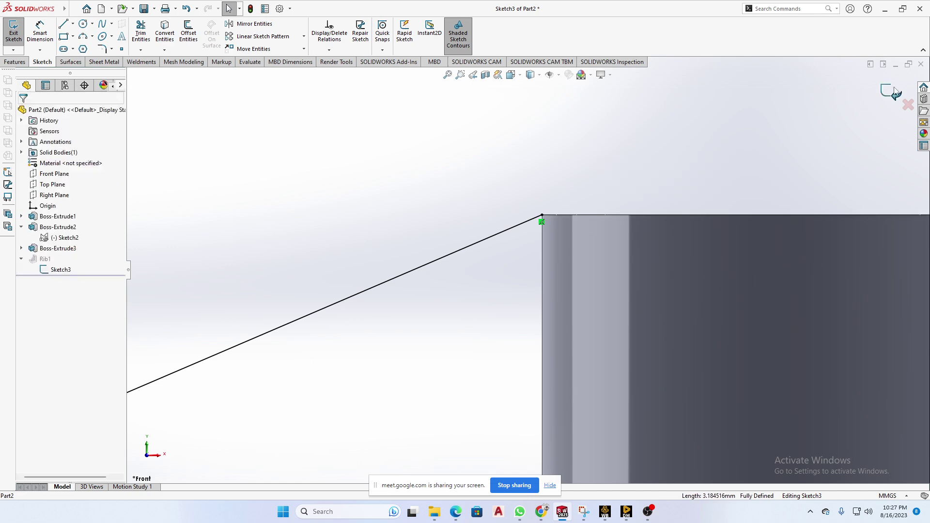
pyautogui.click(890, 92)
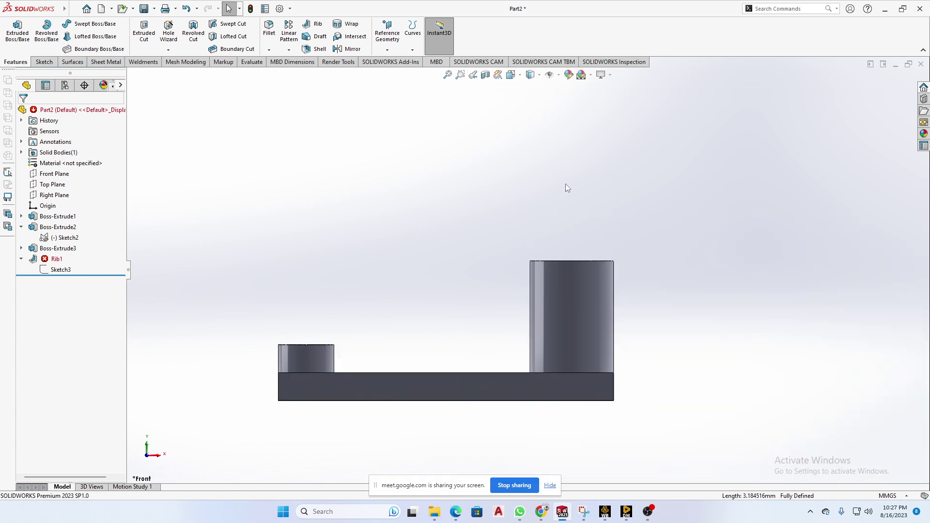
pyautogui.moveTo(526, 211); pyautogui.dragTo(508, 262, button='middle')
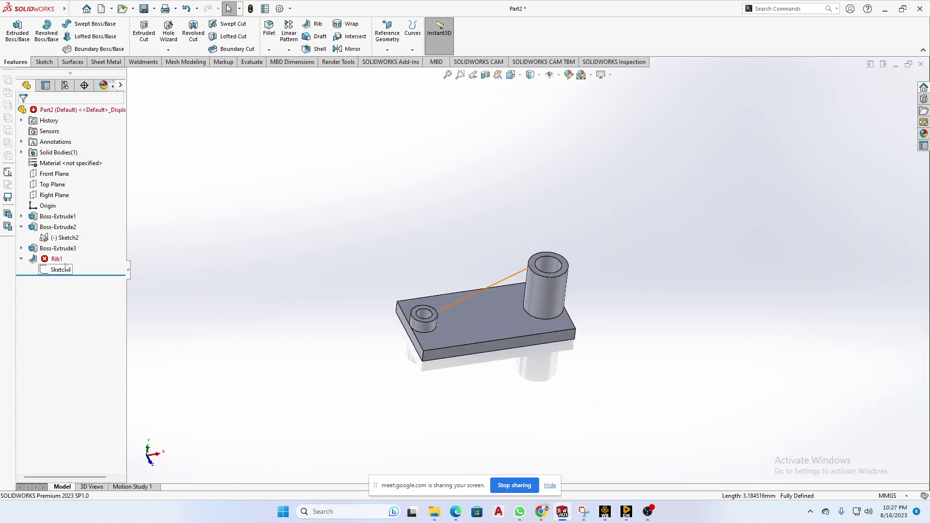
pyautogui.moveTo(470, 342); pyautogui.dragTo(499, 323, button='middle')
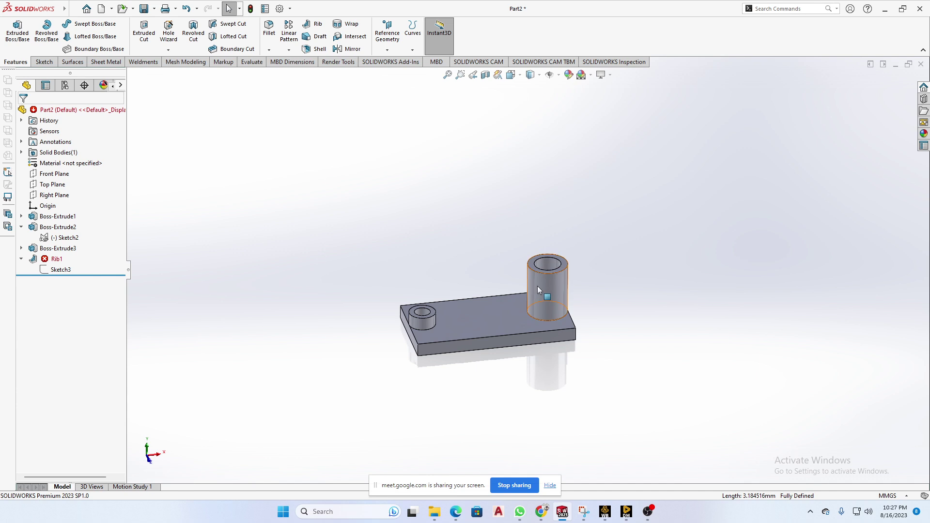
# Step: Add a horizontal line about 2.3 mm long to the rib's sketch, from the sloped line's upper end along the tall boss's top edge, and rebuild
pyautogui.click(53, 271)
pyautogui.click(60, 243)
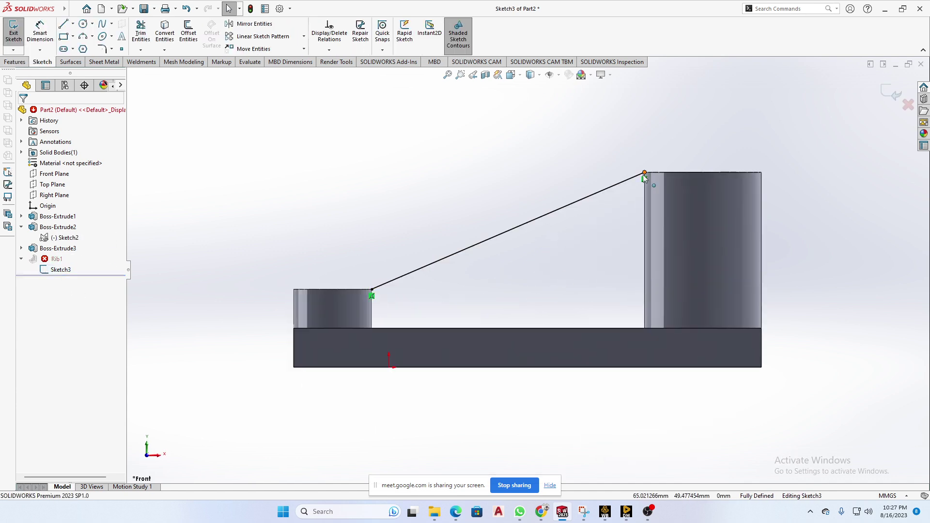
pyautogui.scroll(-5, 645, 177)
pyautogui.click(61, 26)
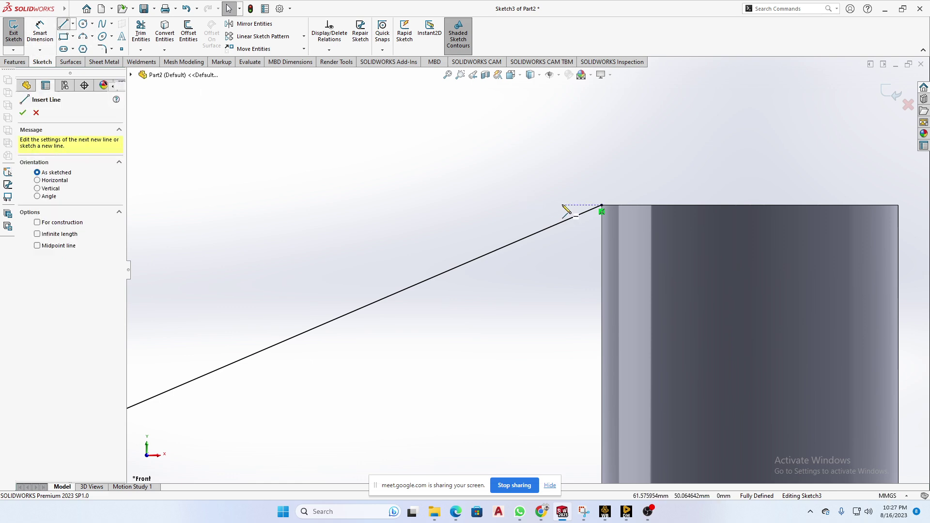
pyautogui.click(601, 206)
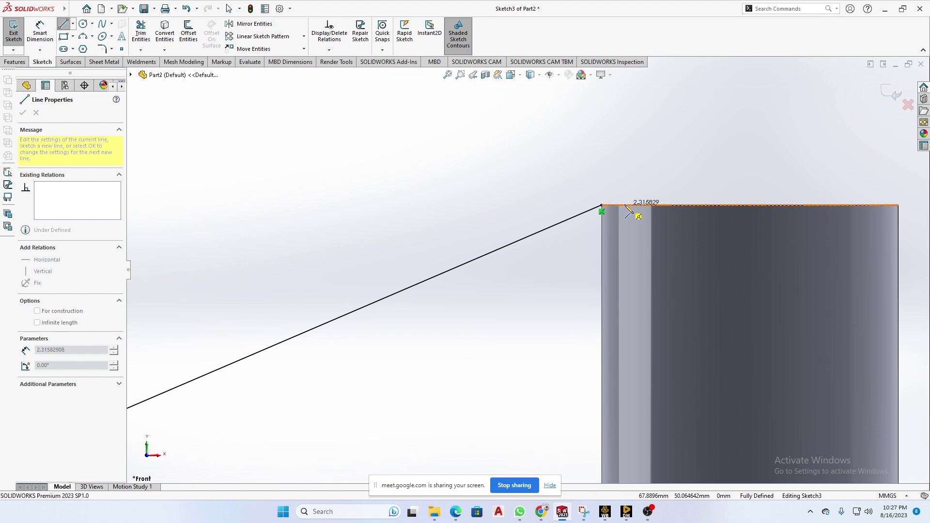
pyautogui.click(625, 206)
pyautogui.rightClick(630, 184)
pyautogui.click(647, 190)
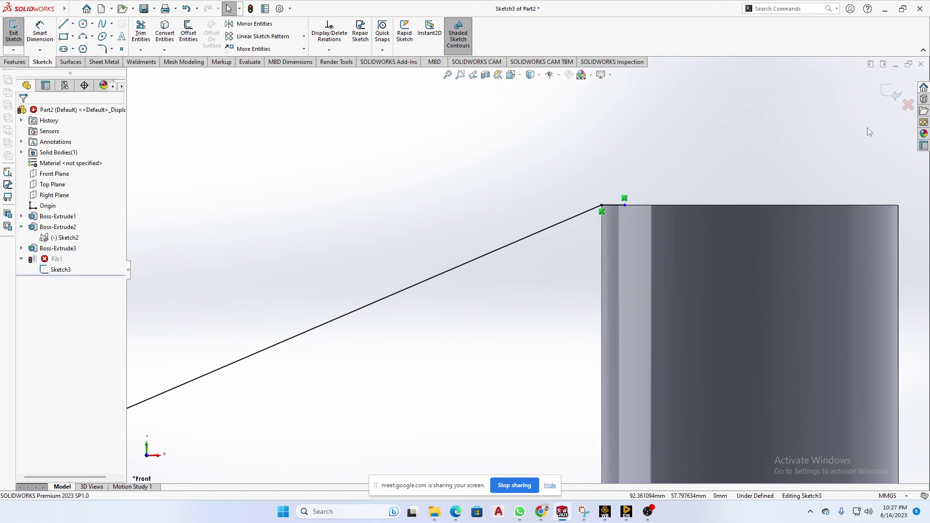
pyautogui.click(895, 94)
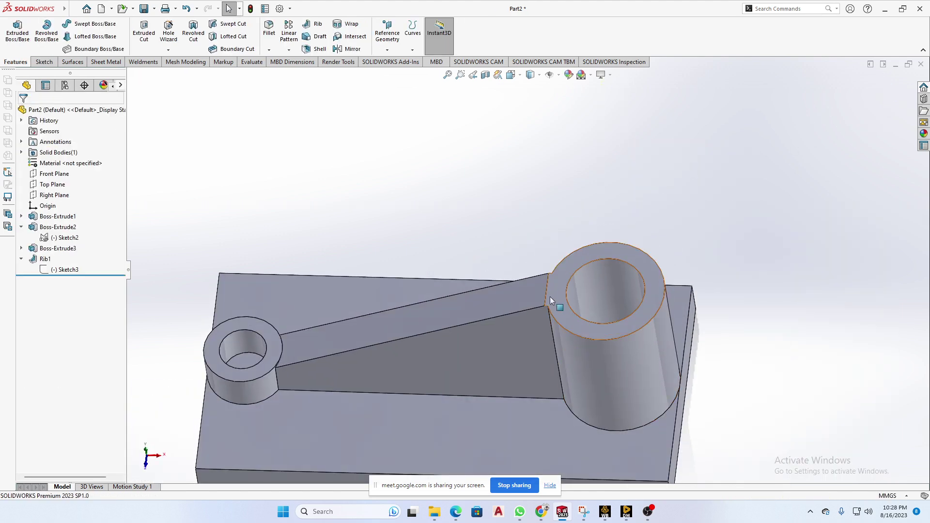
# Step: Start a sketch on the tall boss's top face and draw a circle of 15 mm radius centred on its hole, through the rib's corner
pyautogui.scroll(-4, 553, 286)
pyautogui.moveTo(566, 281); pyautogui.dragTo(571, 323, button='middle')
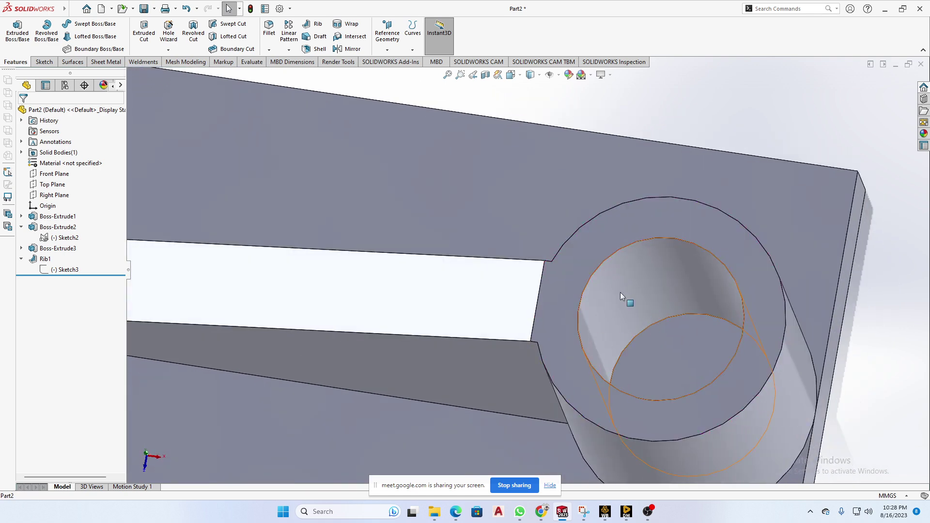
pyautogui.click(580, 248)
pyautogui.click(683, 203)
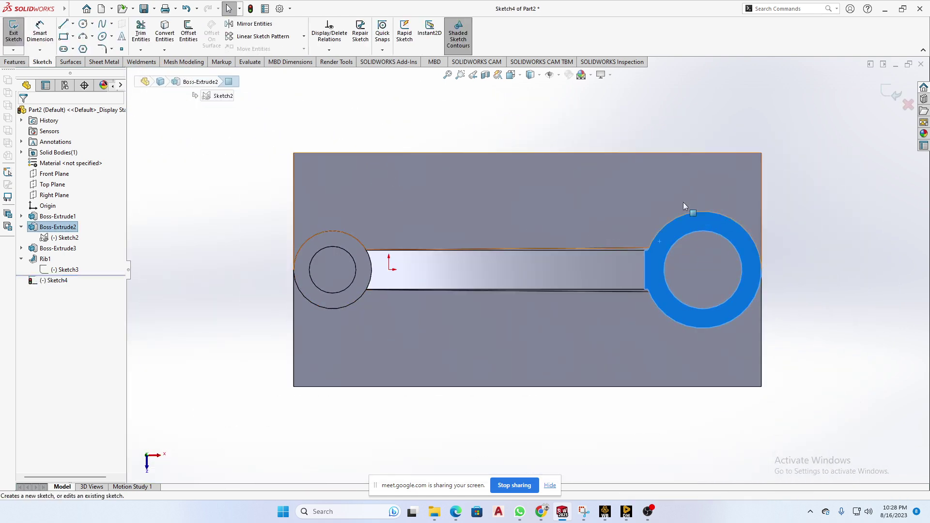
pyautogui.click(93, 23)
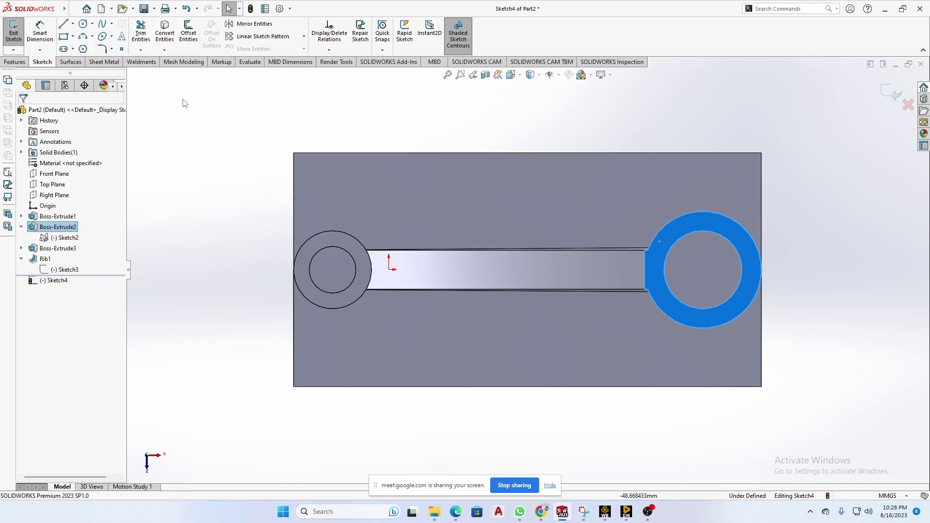
pyautogui.click(83, 24)
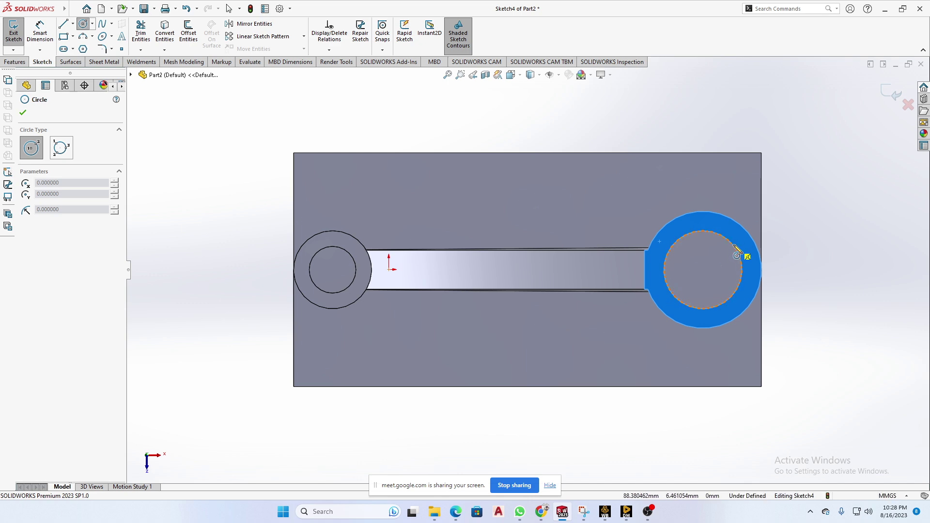
pyautogui.click(703, 269)
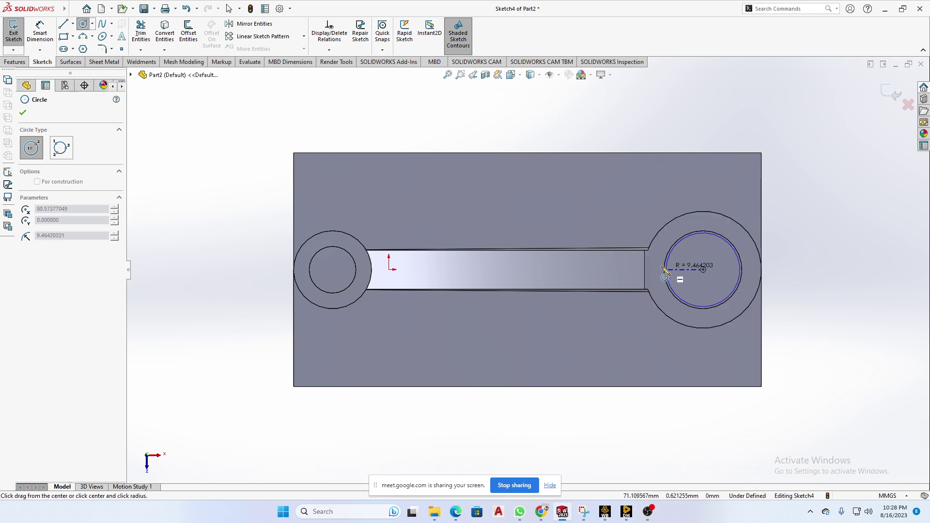
pyautogui.click(653, 255)
# Step: Inspect the small gaps between the sketched circle and the rib's upper end from several angles
pyautogui.scroll(10, 653, 255)
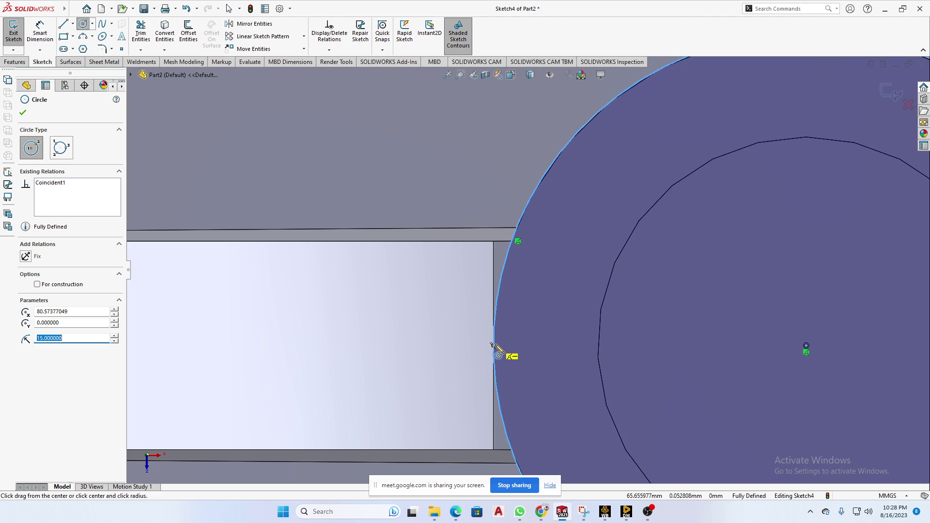
pyautogui.moveTo(497, 348)
pyautogui.mouseDown(button='middle')
pyautogui.moveTo(507, 351)
pyautogui.moveTo(507, 265)
pyautogui.mouseUp(button='middle')
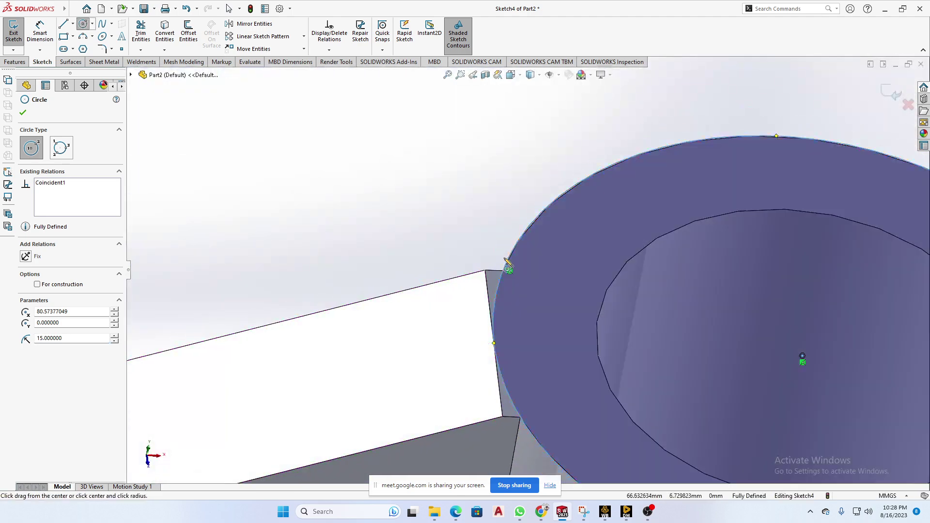
pyautogui.scroll(3, 530, 346)
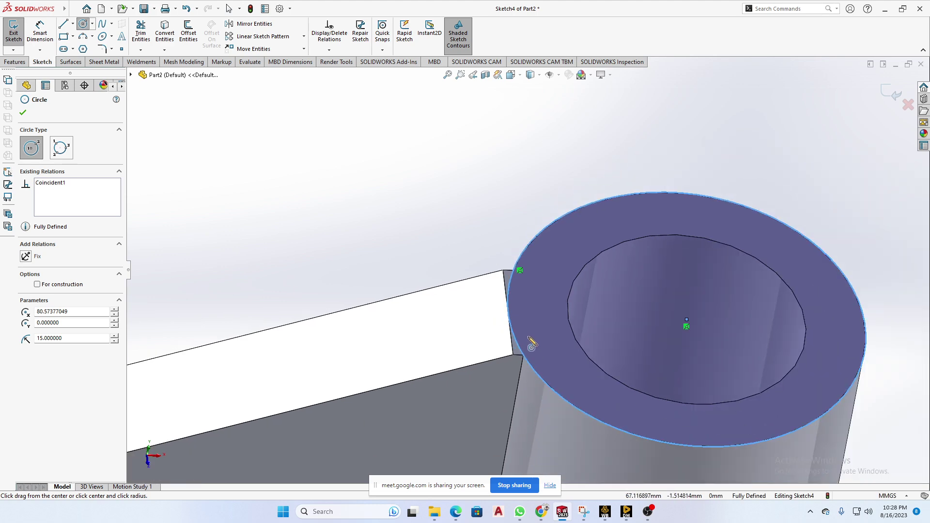
pyautogui.moveTo(520, 277); pyautogui.dragTo(498, 335, button='middle')
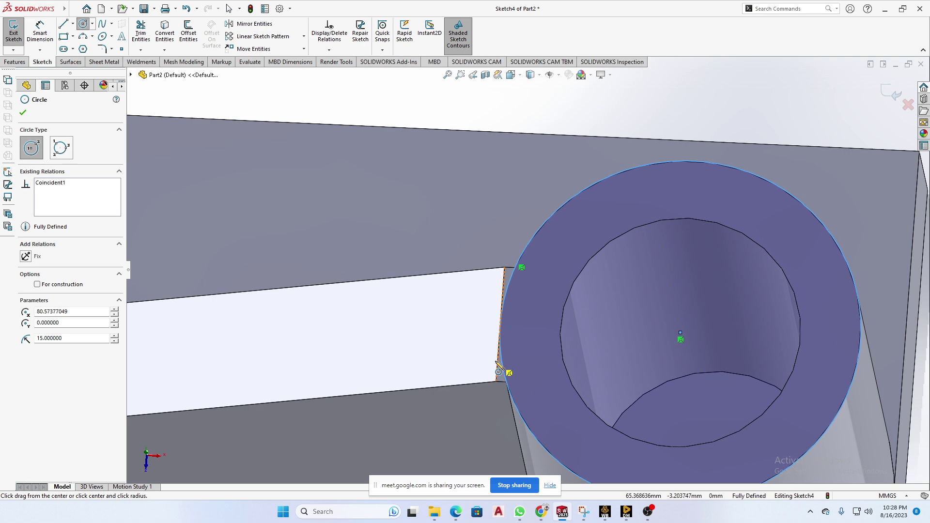
pyautogui.scroll(3, 518, 311)
pyautogui.moveTo(512, 287)
pyautogui.mouseDown(button='middle')
pyautogui.moveTo(509, 305)
pyautogui.moveTo(528, 320)
pyautogui.moveTo(515, 266)
pyautogui.moveTo(504, 300)
pyautogui.mouseUp(button='middle')
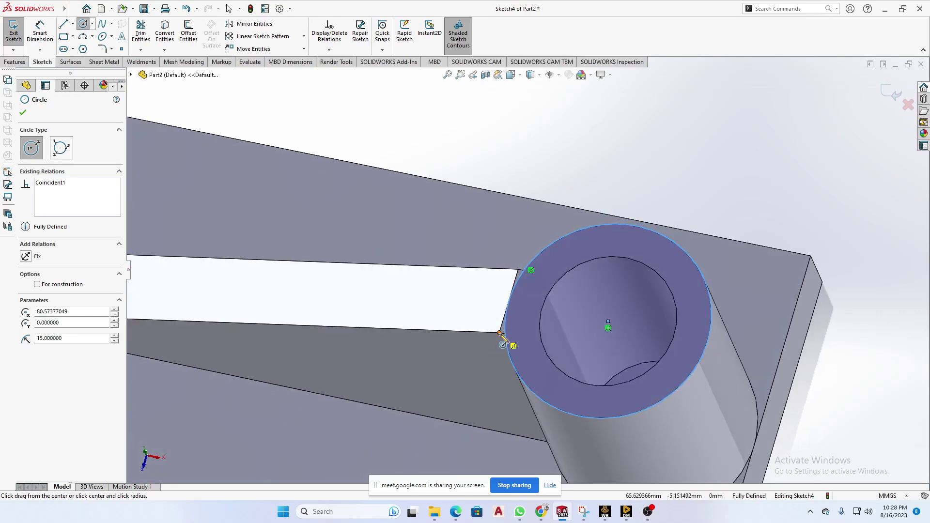
pyautogui.moveTo(517, 330); pyautogui.dragTo(509, 304, button='middle')
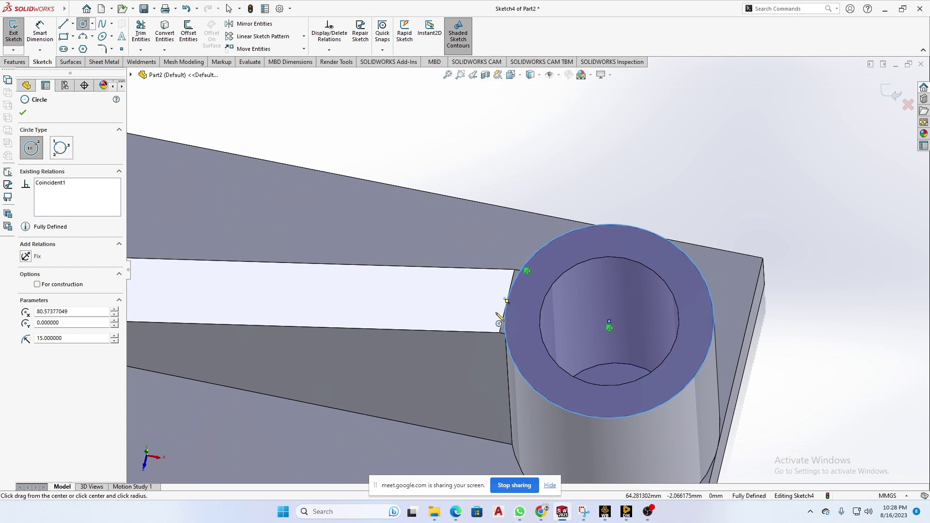
pyautogui.moveTo(518, 334); pyautogui.dragTo(569, 356, button='middle')
pyautogui.scroll(1, 442, 366)
pyautogui.scroll(-9, 444, 351)
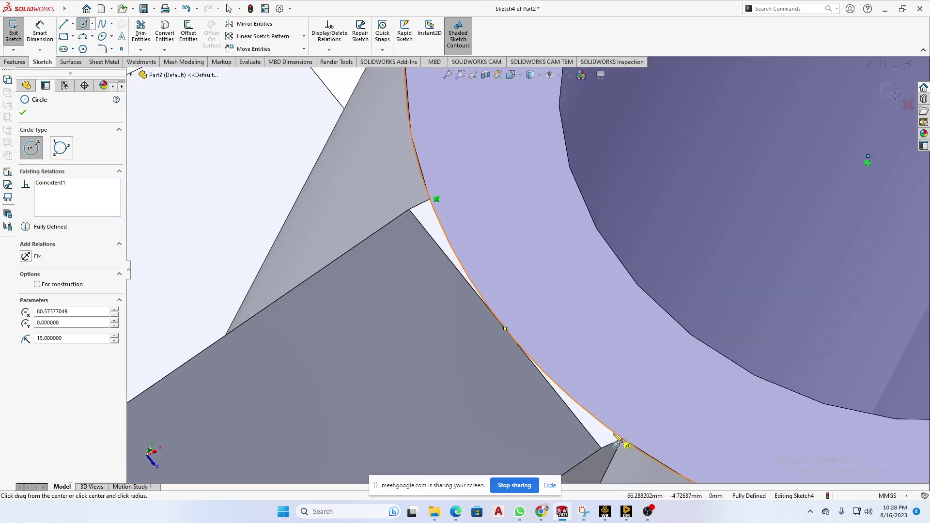
pyautogui.scroll(2, 555, 410)
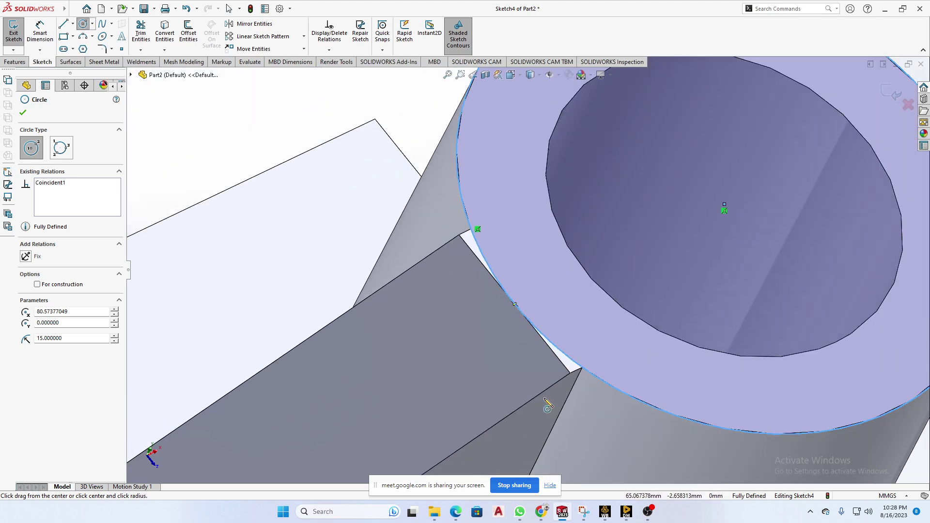
# Step: Inspect the rib's lower end where it joins the small boss
pyautogui.scroll(5, 571, 409)
pyautogui.scroll(2, 562, 298)
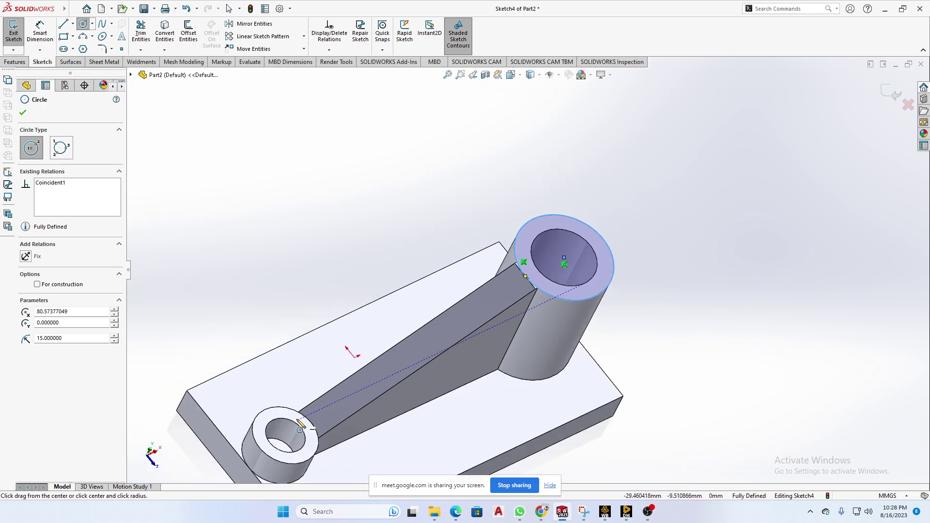
pyautogui.scroll(-2, 305, 426)
pyautogui.moveTo(317, 430); pyautogui.dragTo(326, 338, button='middle')
pyautogui.scroll(-3, 364, 417)
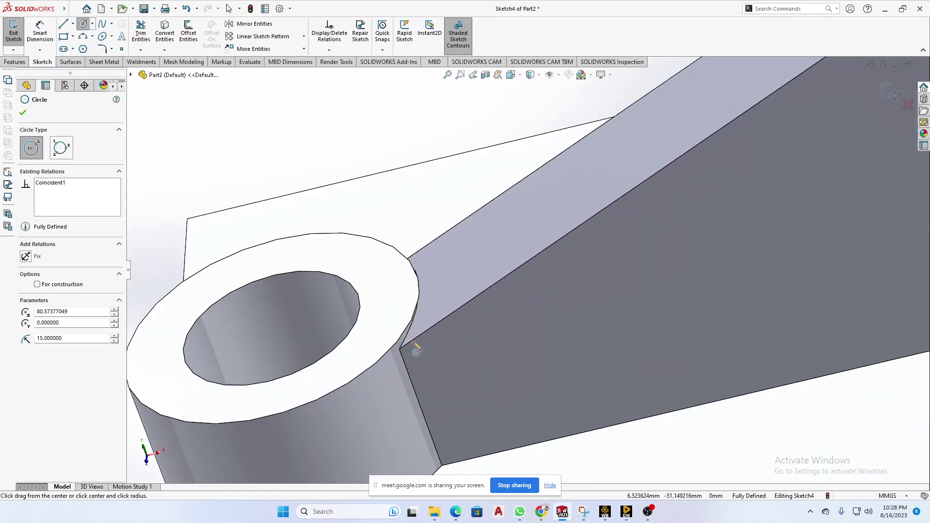
# Step: Inspect the rib's junctions with the small boss and the tall boss
pyautogui.scroll(-2, 417, 347)
pyautogui.moveTo(430, 343); pyautogui.dragTo(535, 349, button='middle')
pyautogui.scroll(8, 601, 290)
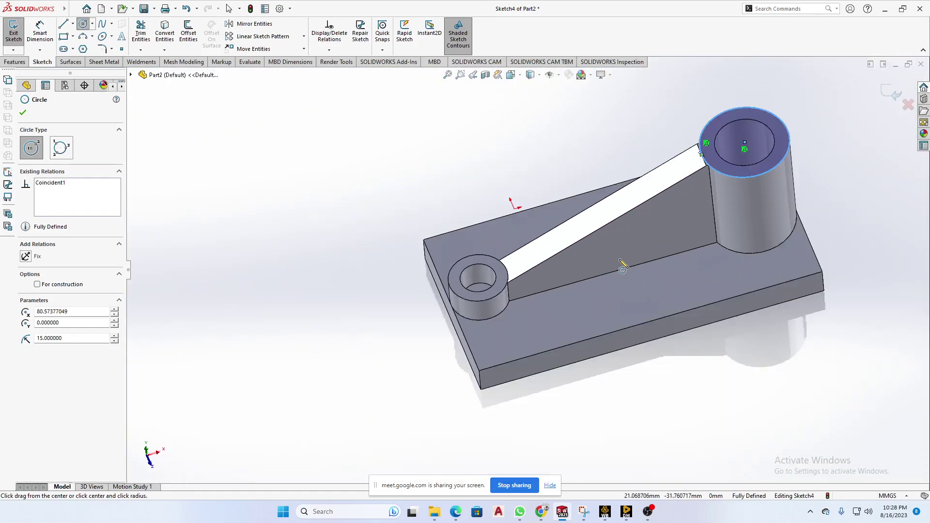
pyautogui.scroll(-5, 648, 229)
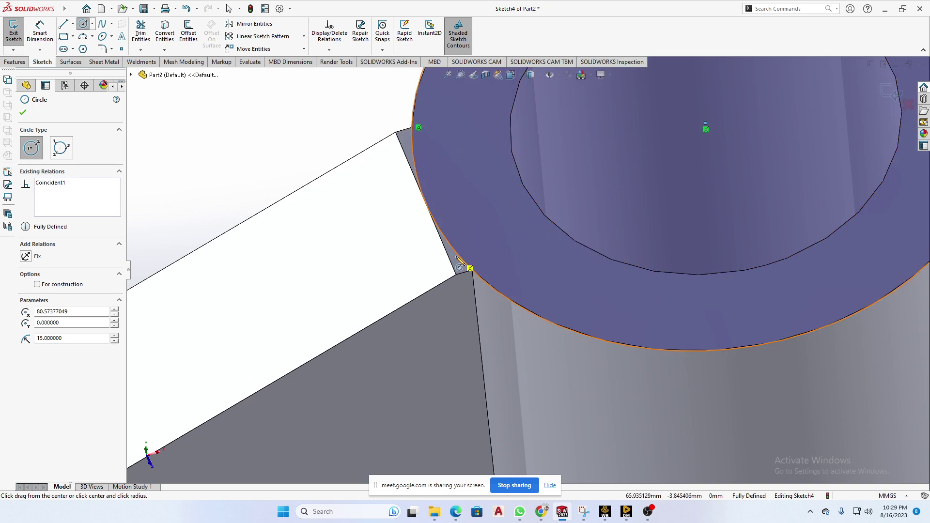
pyautogui.scroll(3, 463, 240)
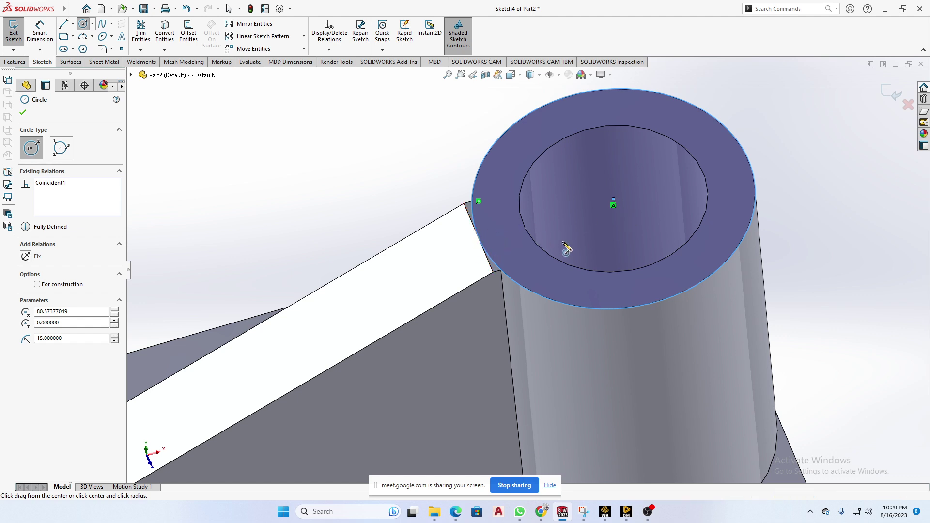
pyautogui.scroll(2, 432, 241)
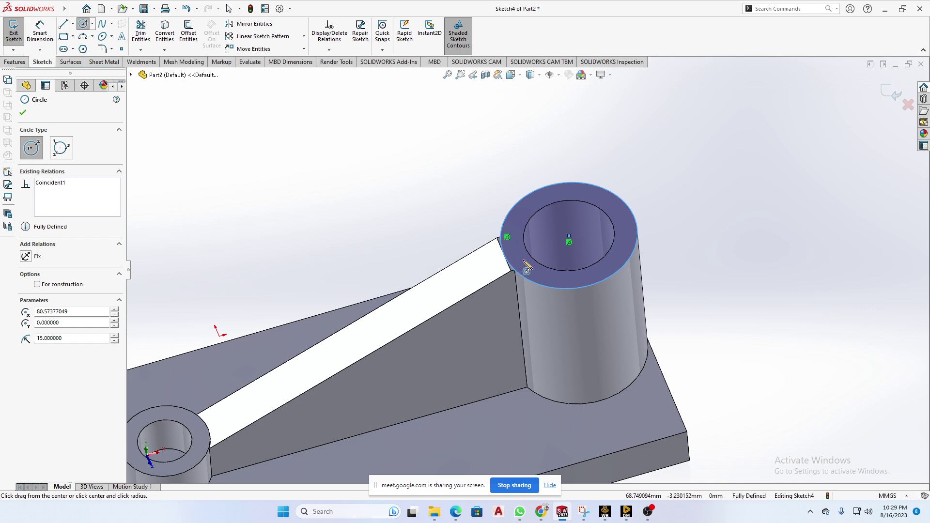
pyautogui.scroll(3, 517, 257)
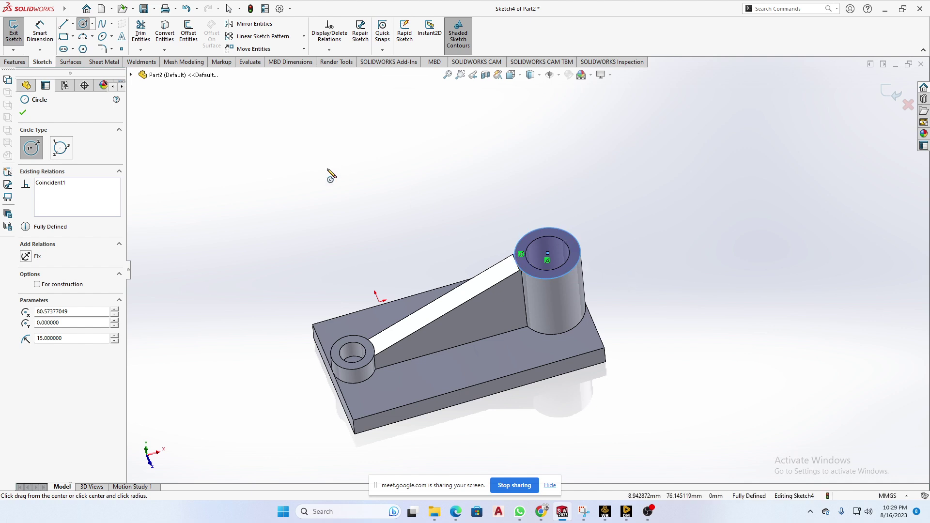
# Step: Finish the circle and exit the sketch on the tall boss's top face
pyautogui.click(23, 113)
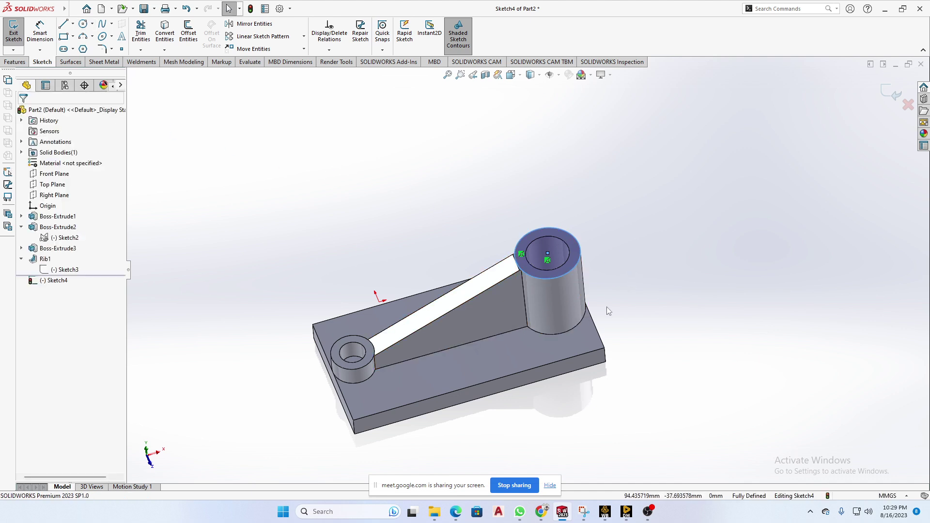
pyautogui.scroll(2, 521, 267)
pyautogui.click(888, 96)
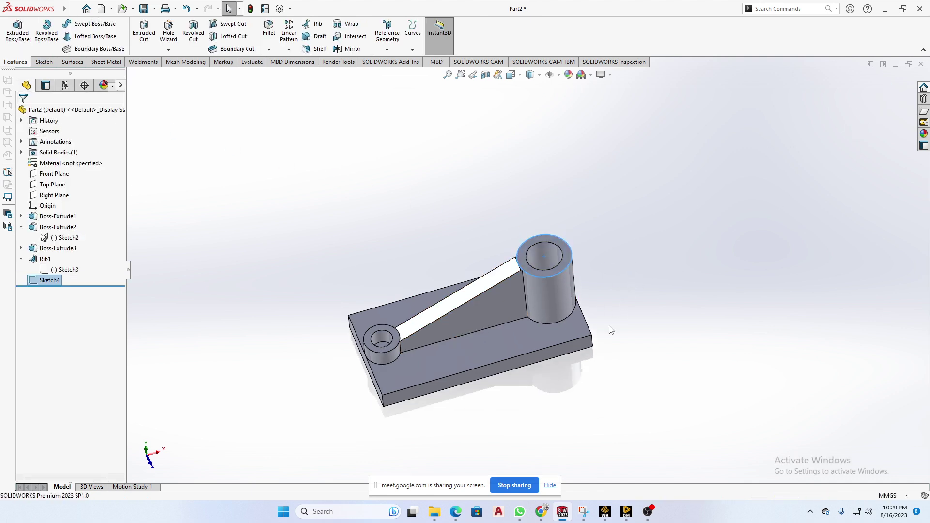
pyautogui.scroll(2, 649, 387)
pyautogui.scroll(-4, 628, 351)
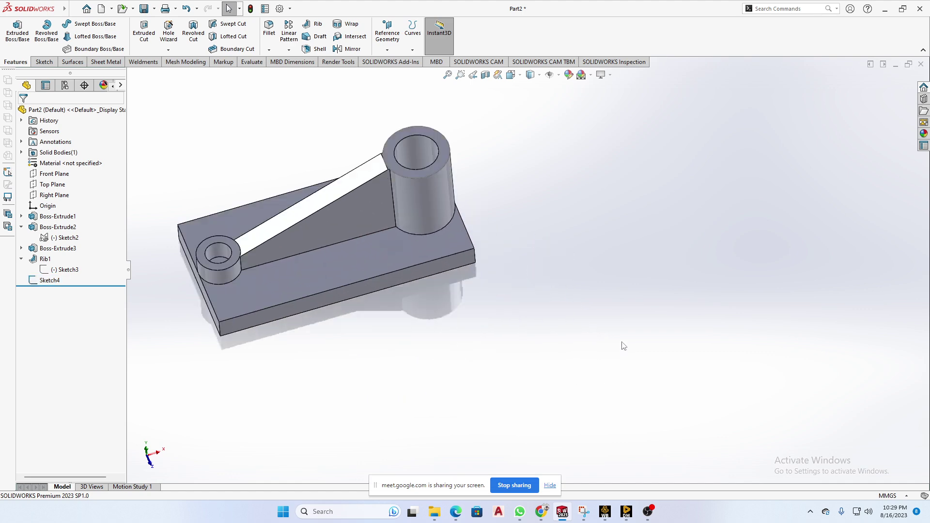
pyautogui.scroll(4, 621, 340)
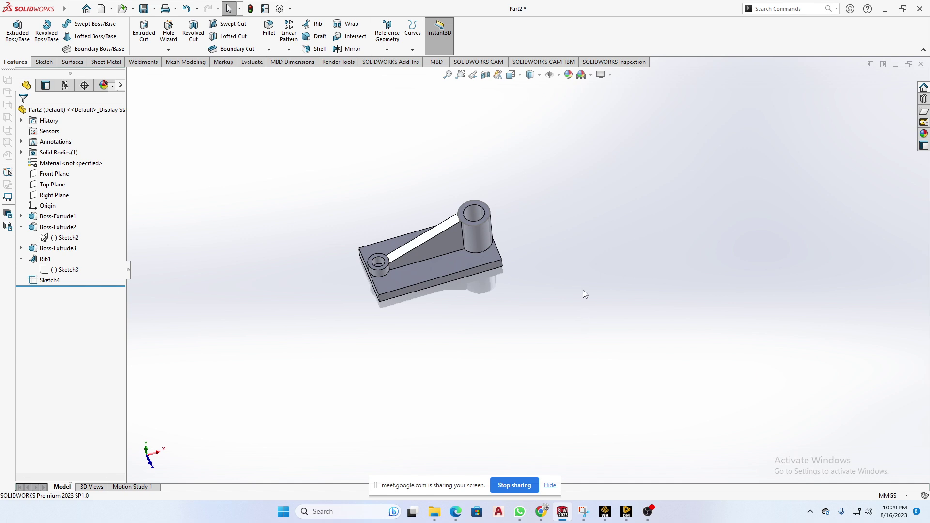
# Step: Create a new part document and start a sketch on the Top Plane
pyautogui.click(101, 9)
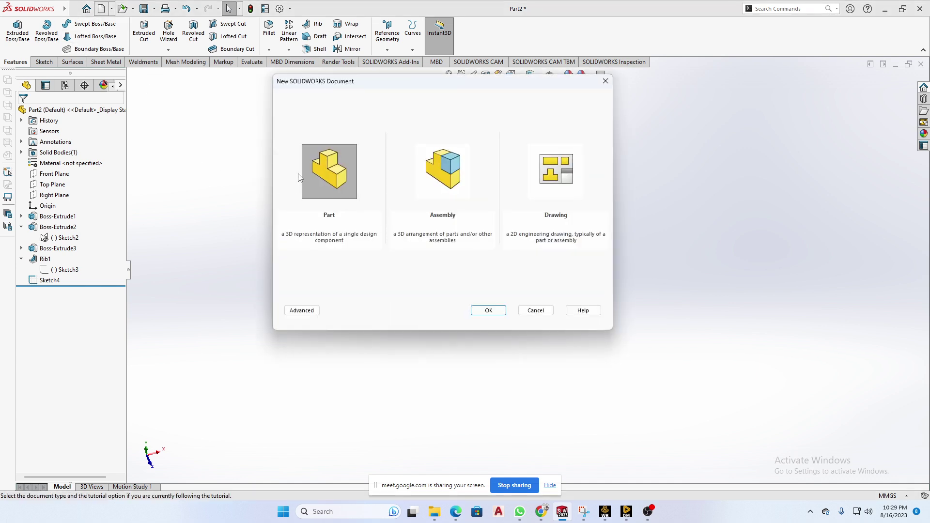
pyautogui.click(488, 310)
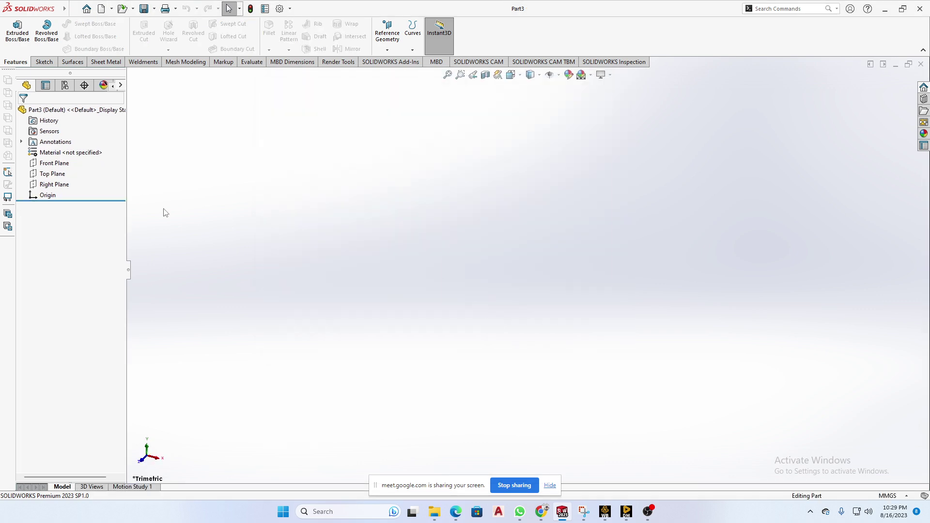
pyautogui.click(47, 176)
pyautogui.click(52, 159)
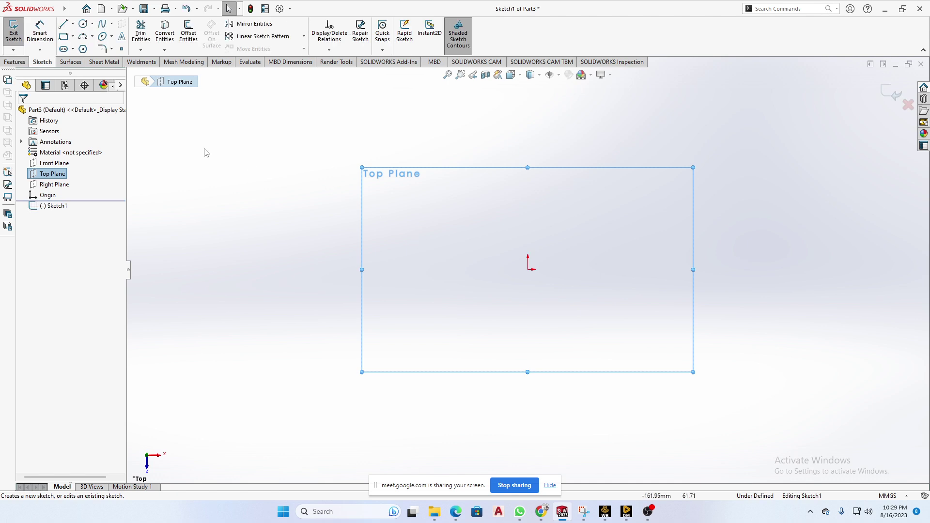
# Step: Draw a corner rectangle about 52 mm wide and 56 mm high, starting at the origin
pyautogui.click(63, 42)
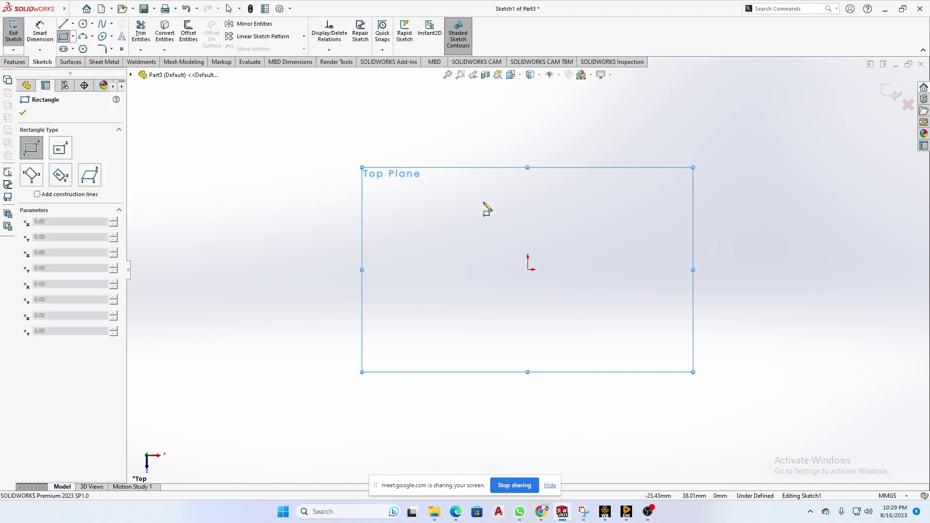
pyautogui.click(528, 269)
pyautogui.click(625, 165)
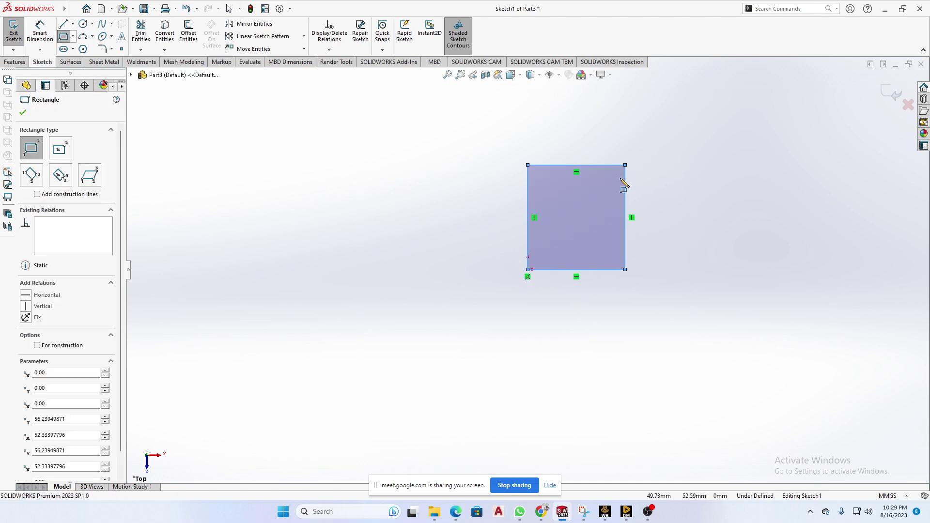
# Step: Dimension the rectangle's upper edge to 10 mm
pyautogui.moveTo(685, 244); pyautogui.dragTo(696, 128, button='right')
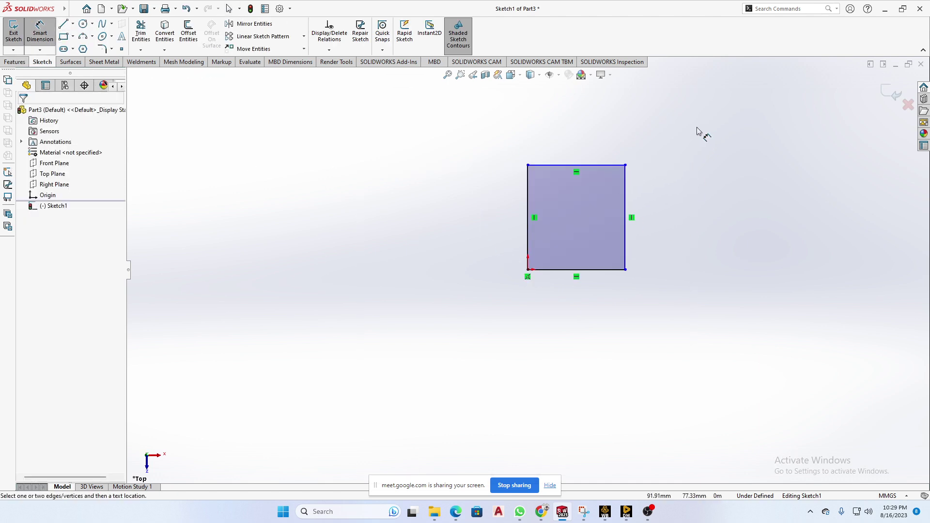
pyautogui.click(605, 166)
pyautogui.click(596, 148)
pyautogui.write('10')
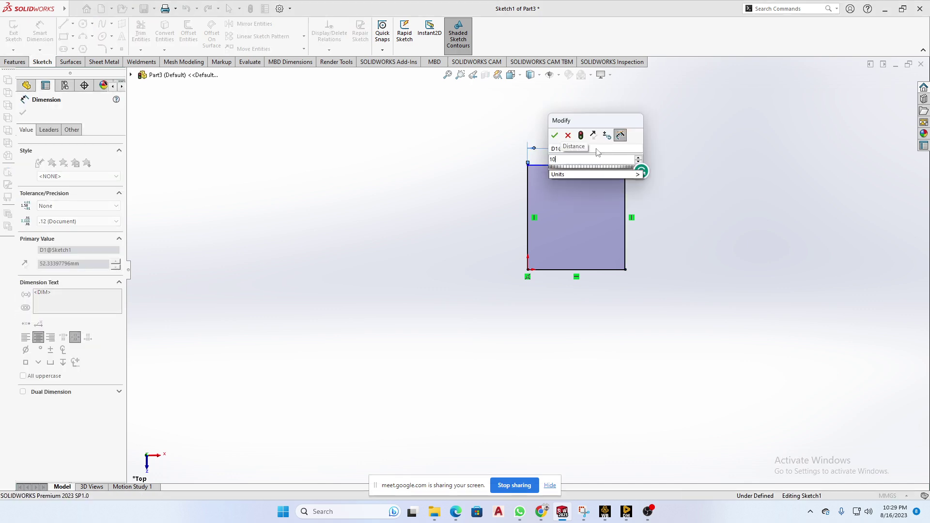
pyautogui.press('Return')
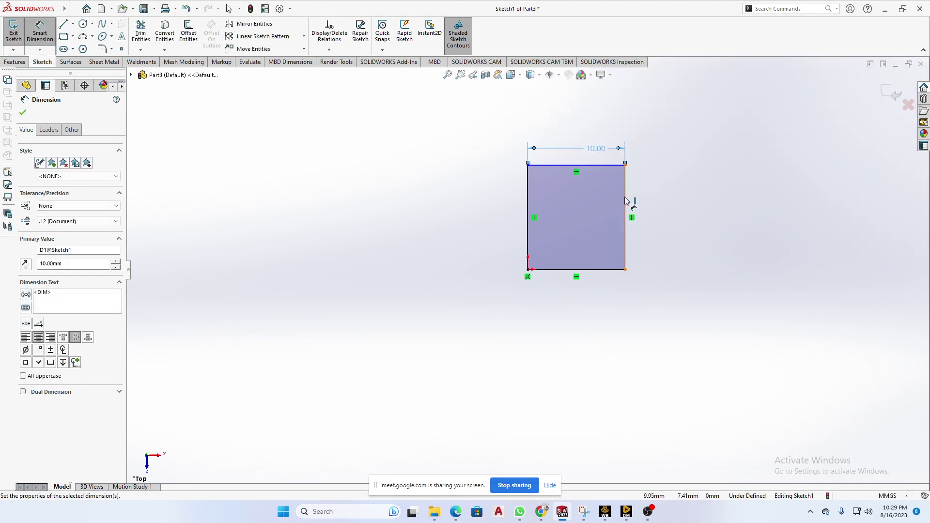
pyautogui.press('Escape')
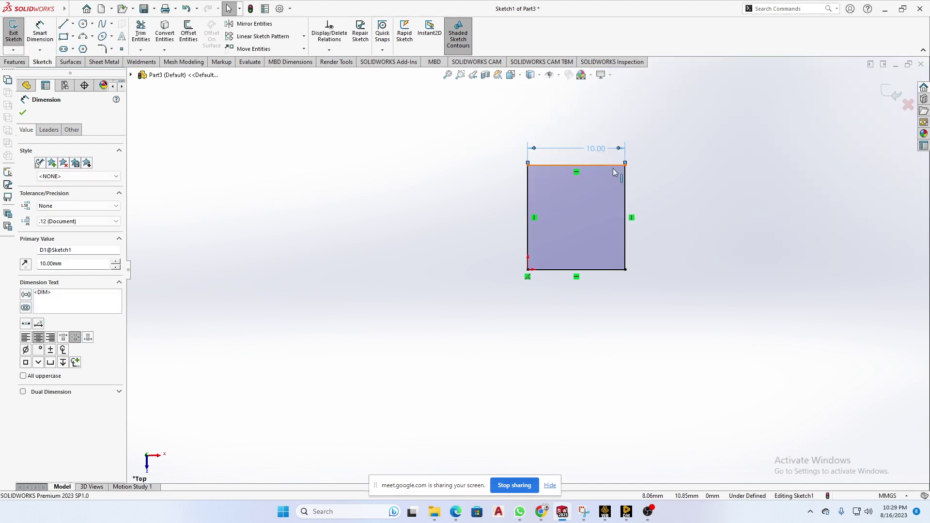
# Step: Add an equal relation between the rectangle's upper horizontal edge and the vertical edge away from the origin
pyautogui.keyDown('ctrl'); pyautogui.click(613, 166); pyautogui.keyUp('ctrl')
pyautogui.keyDown('ctrl'); pyautogui.click(625, 177); pyautogui.keyUp('ctrl')
pyautogui.press('Escape')
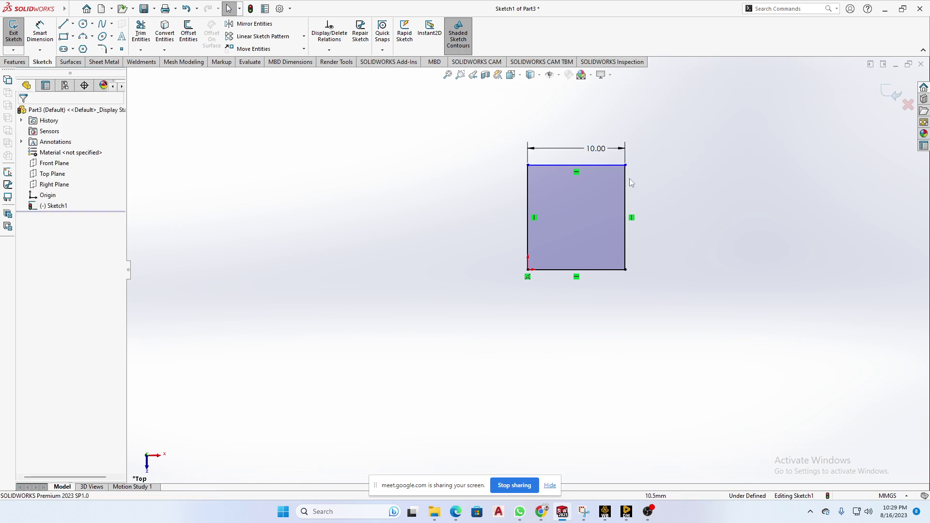
pyautogui.click(620, 166)
pyautogui.keyDown('ctrl'); pyautogui.click(624, 179); pyautogui.keyUp('ctrl')
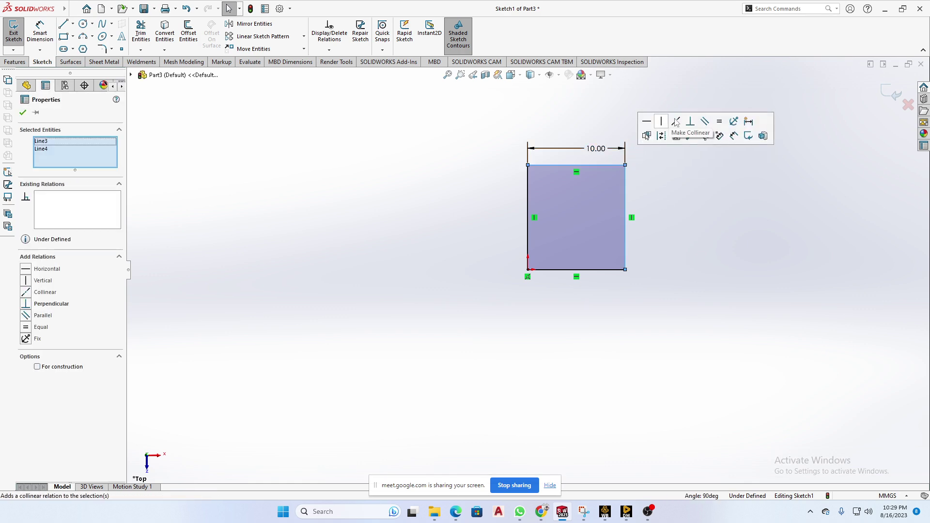
pyautogui.click(719, 121)
pyautogui.press('Escape')
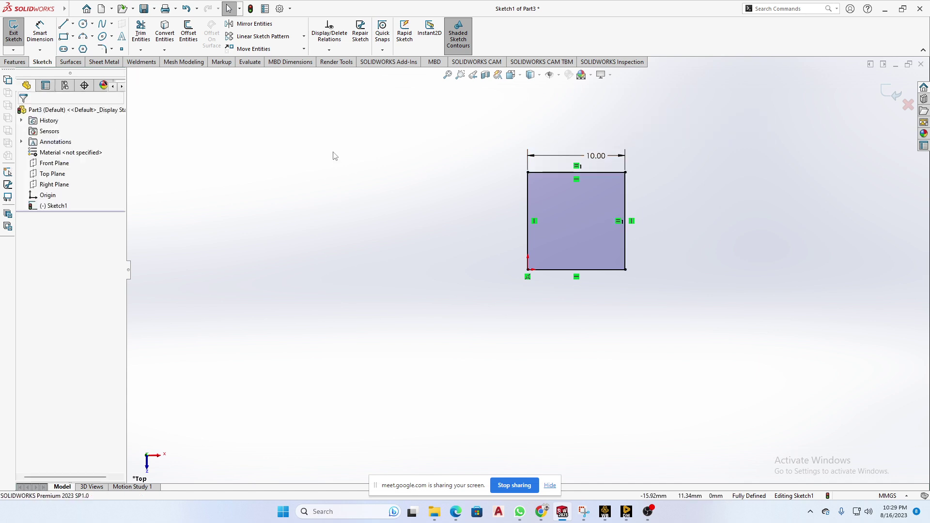
# Step: Extrude the square profile as a blind boss 5 mm deep
pyautogui.click(15, 61)
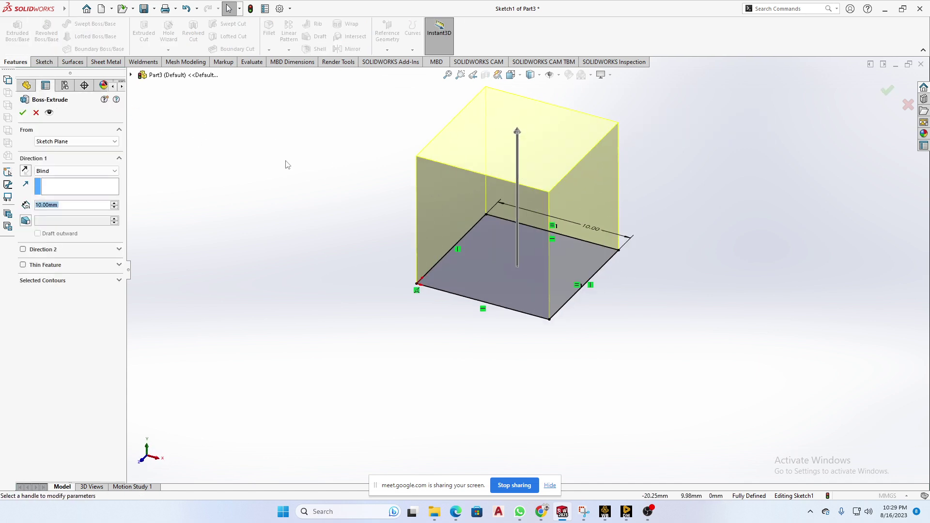
pyautogui.write('5')
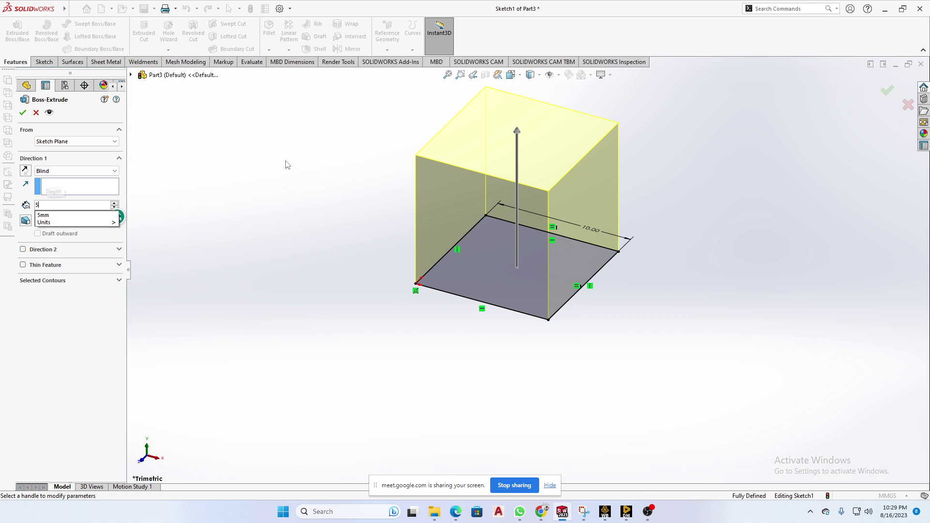
pyautogui.press('Return')
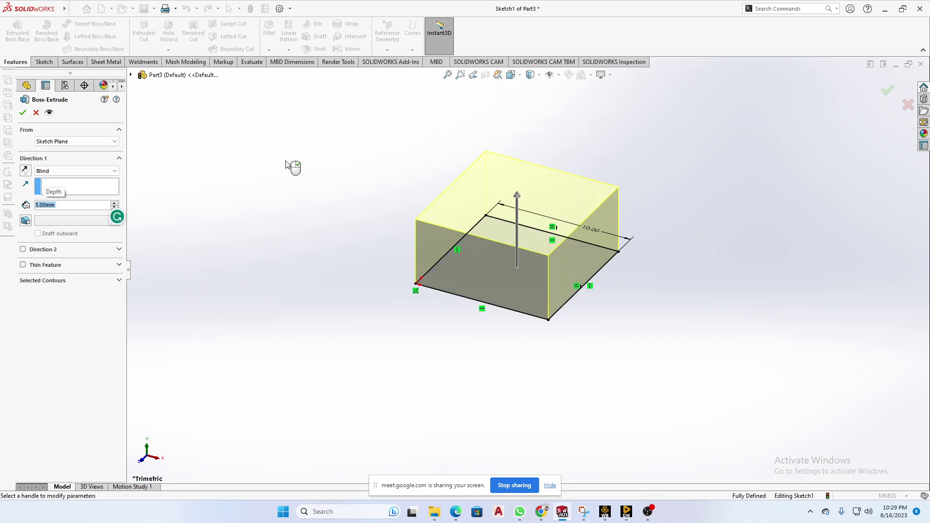
pyautogui.click(22, 113)
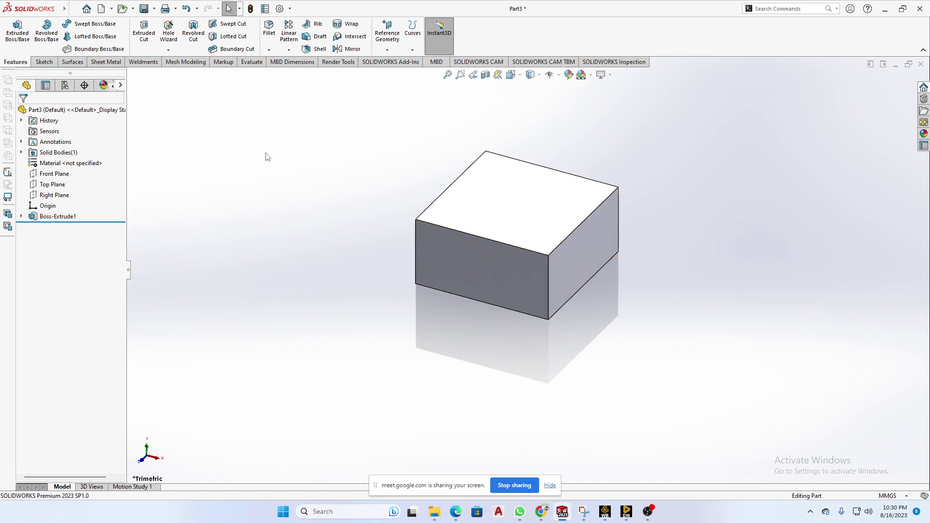
# Step: Check the block's mass in its mass properties and close the report
pyautogui.click(260, 65)
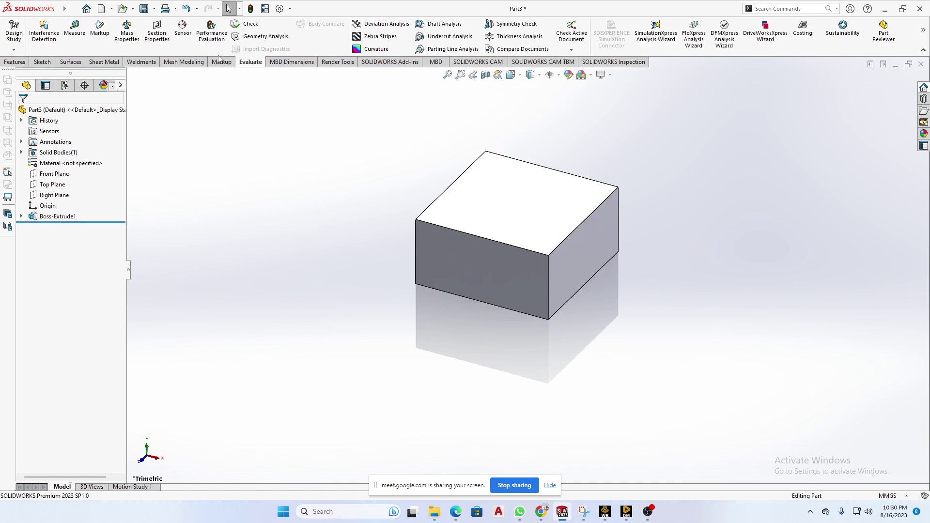
pyautogui.click(127, 32)
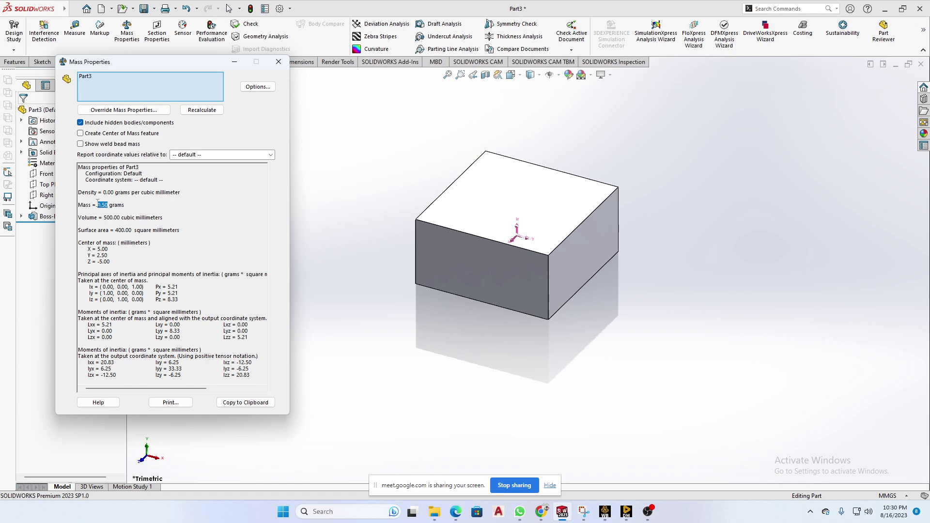
pyautogui.click(278, 62)
# Step: Start a sketch on the block's top face and draw a circle about 1.9 mm in radius near its middle
pyautogui.click(507, 201)
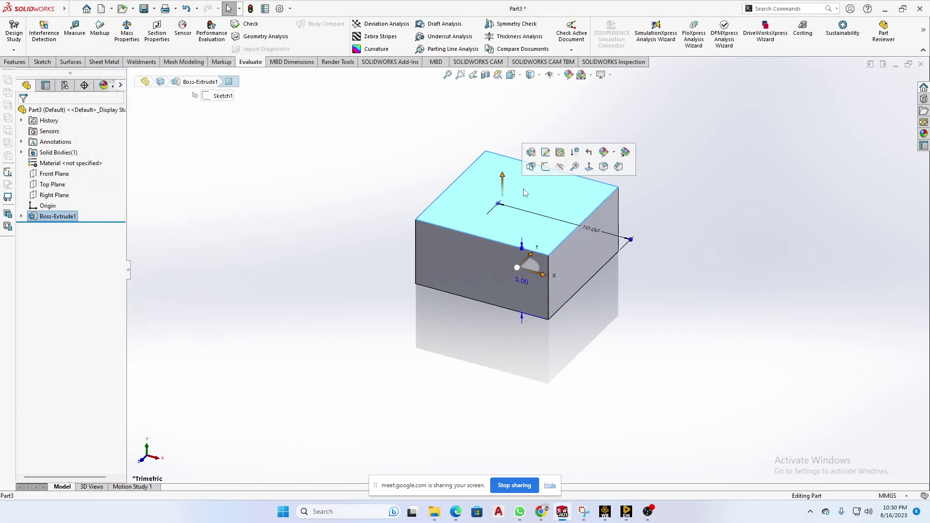
pyautogui.click(545, 167)
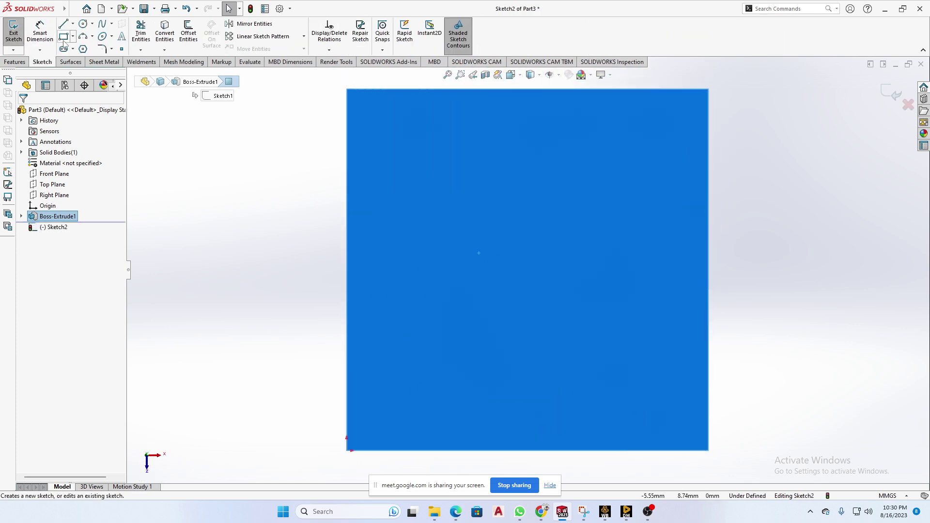
pyautogui.click(81, 25)
pyautogui.click(518, 258)
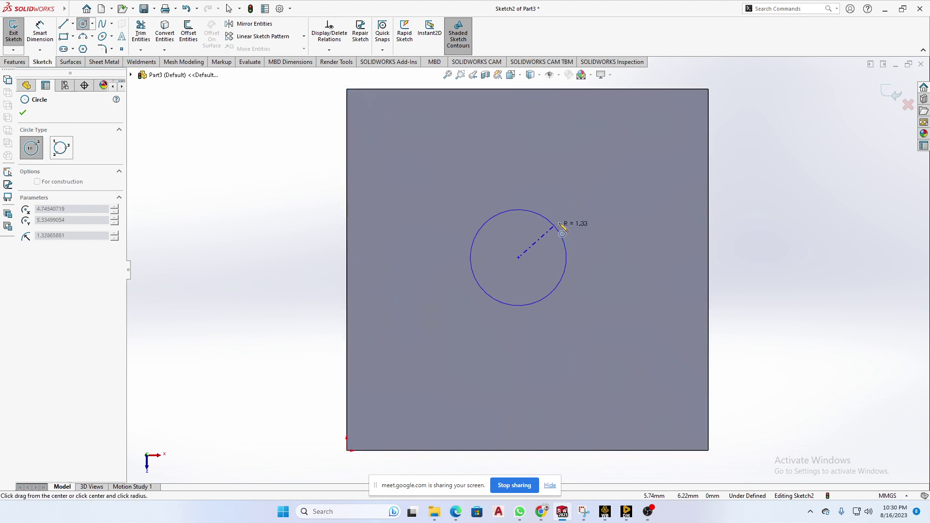
pyautogui.click(569, 212)
# Step: Extrude the circle as a merged blind boss 2 mm deep, reversed so it goes down into the block
pyautogui.click(15, 61)
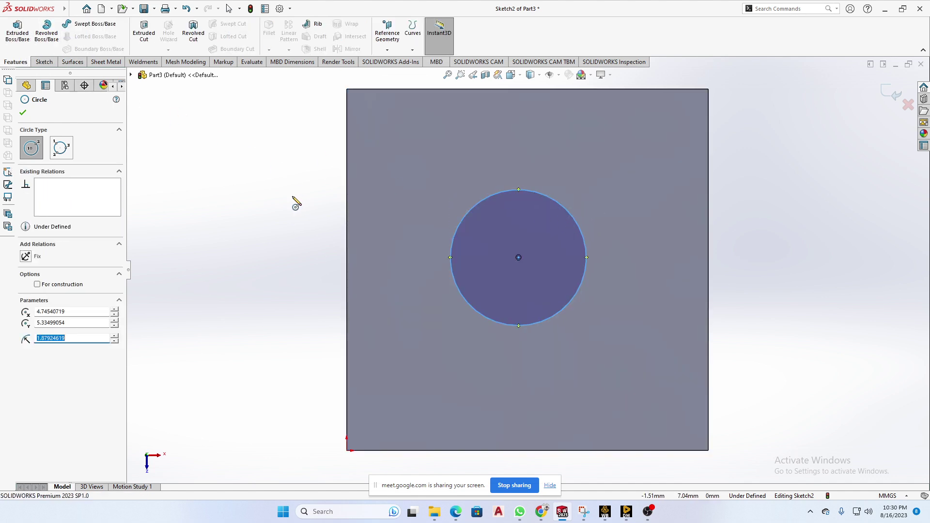
pyautogui.click(17, 31)
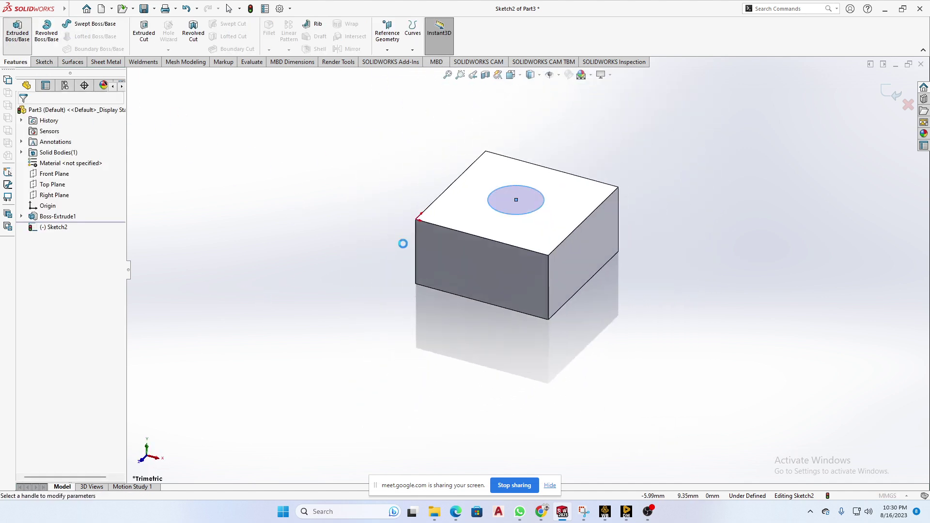
pyautogui.moveTo(530, 165); pyautogui.dragTo(571, 112, button='middle')
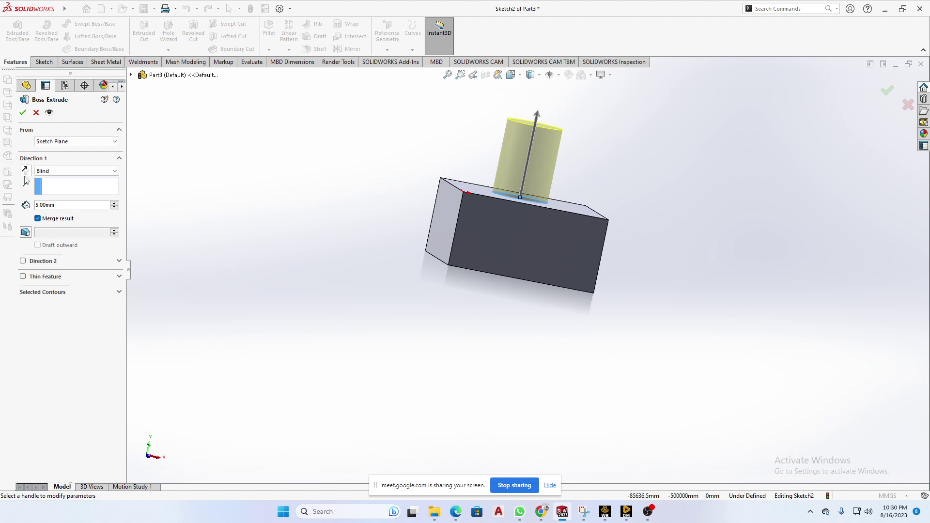
pyautogui.click(25, 170)
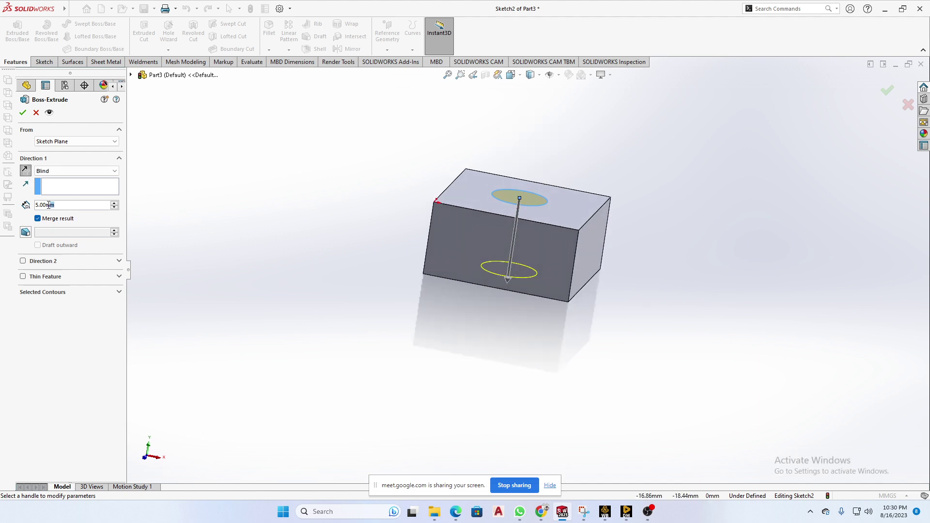
pyautogui.write('2')
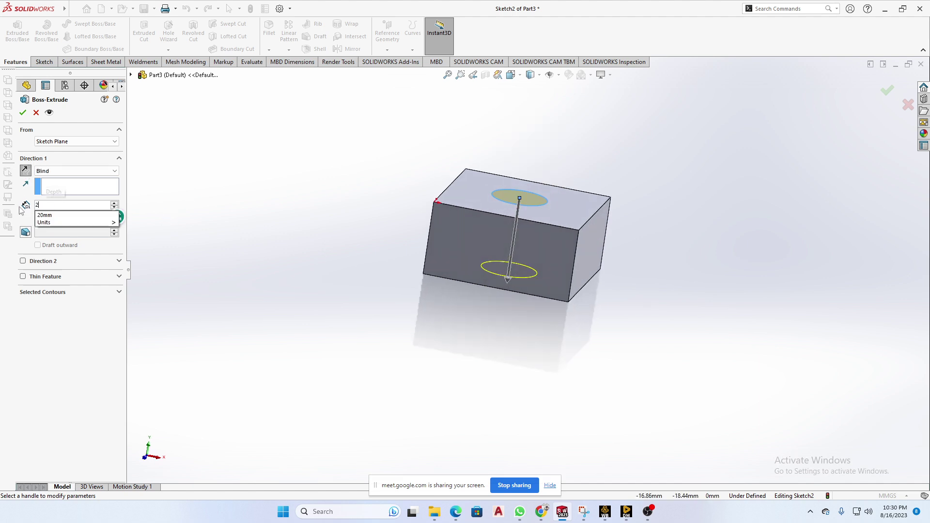
pyautogui.press('Return')
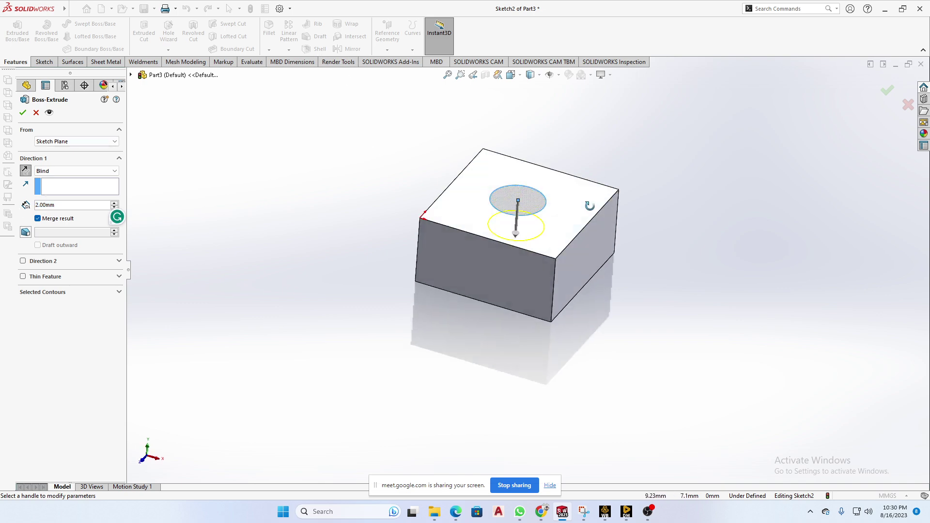
pyautogui.scroll(-5, 541, 192)
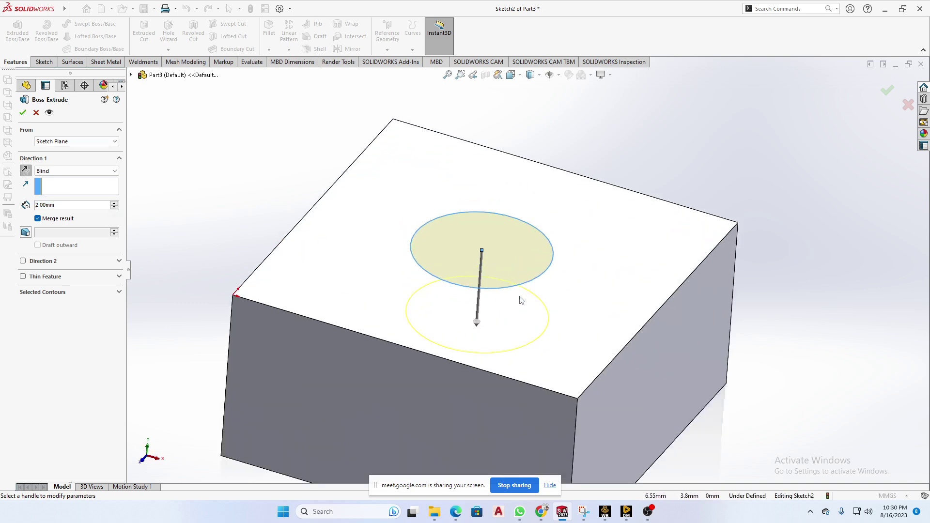
pyautogui.scroll(3, 521, 301)
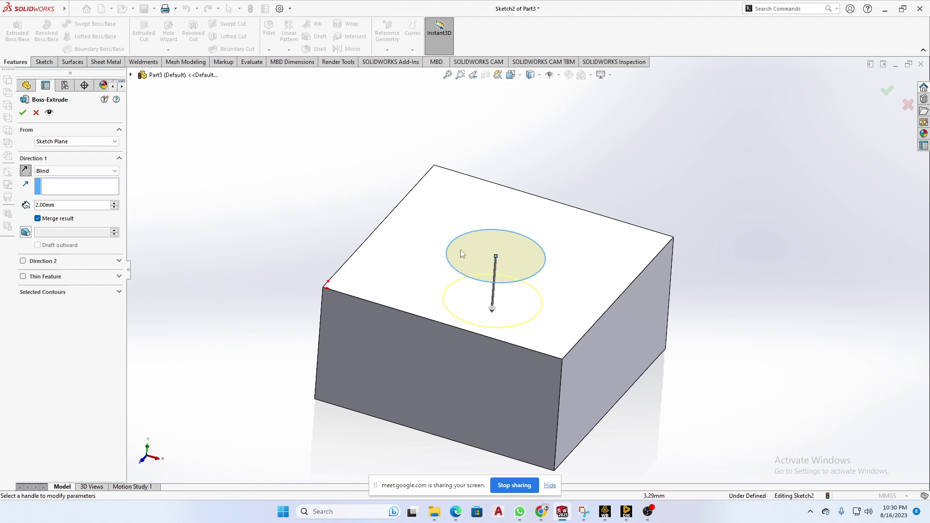
pyautogui.click(22, 113)
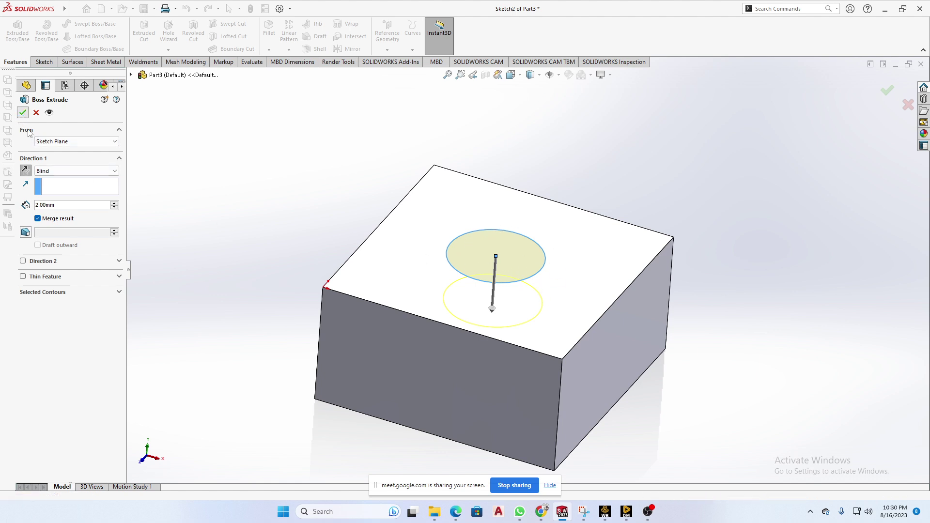
# Step: Check the mass properties of the whole part and of its solid body, and close the report
pyautogui.click(67, 226)
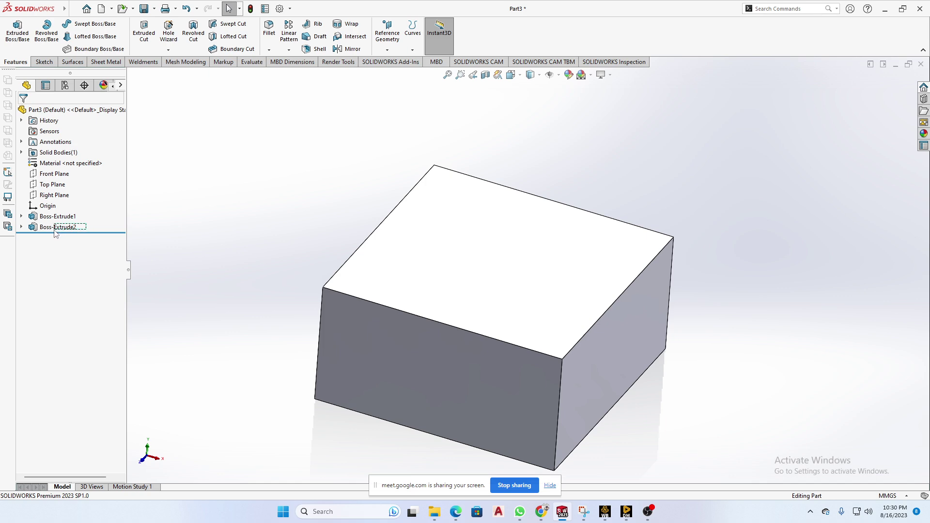
pyautogui.click(179, 251)
pyautogui.click(252, 62)
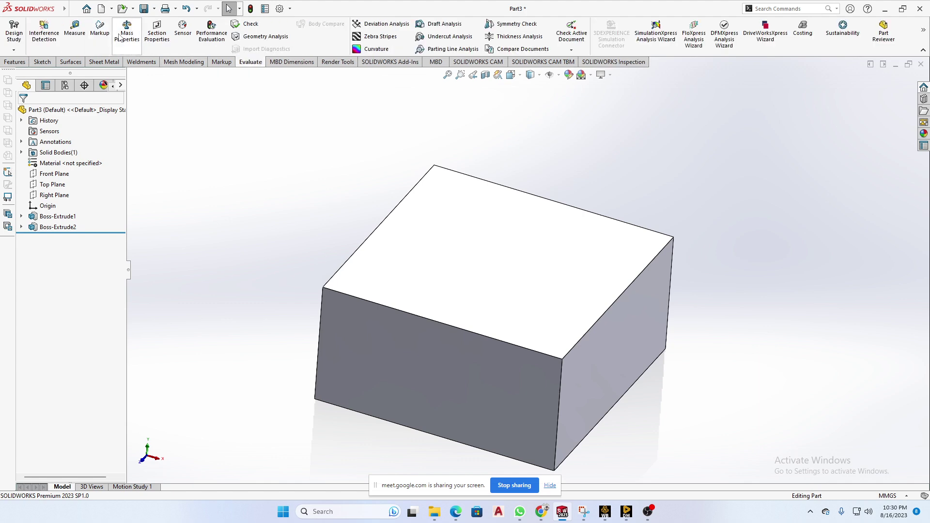
pyautogui.click(126, 32)
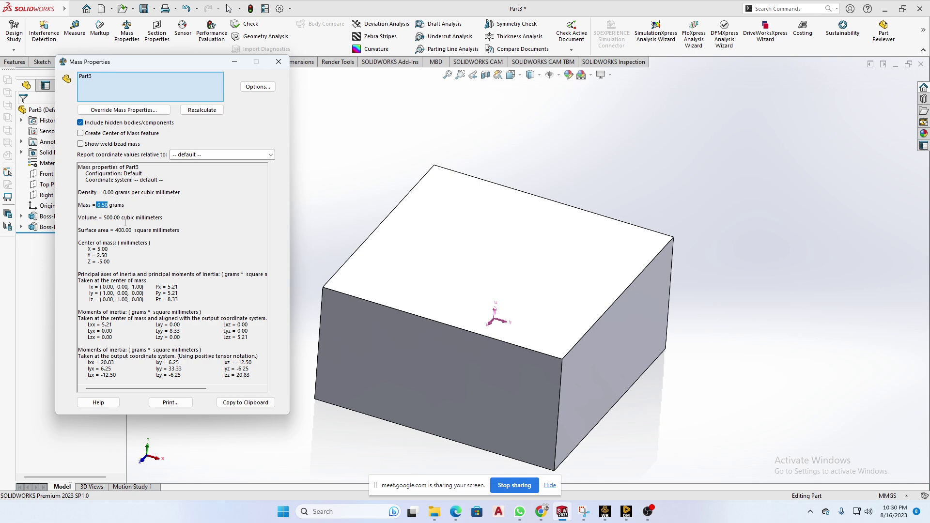
pyautogui.click(486, 230)
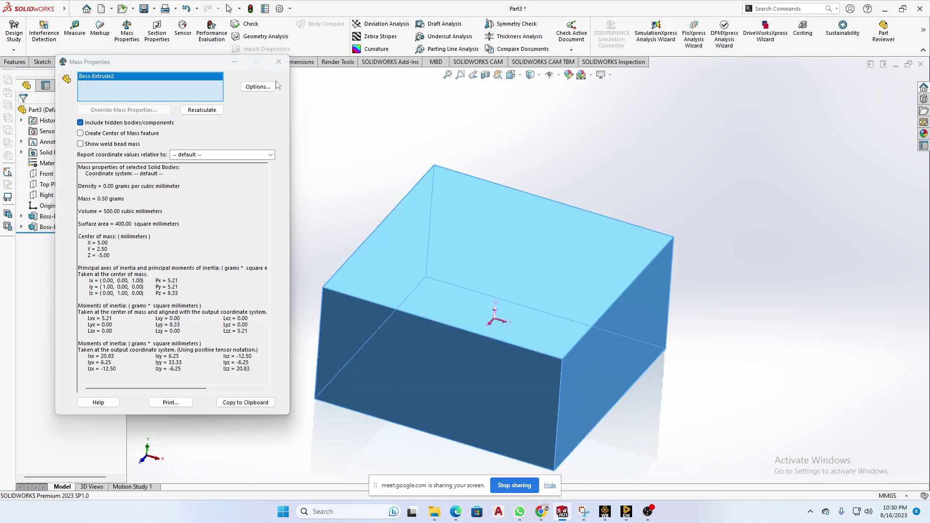
pyautogui.click(277, 62)
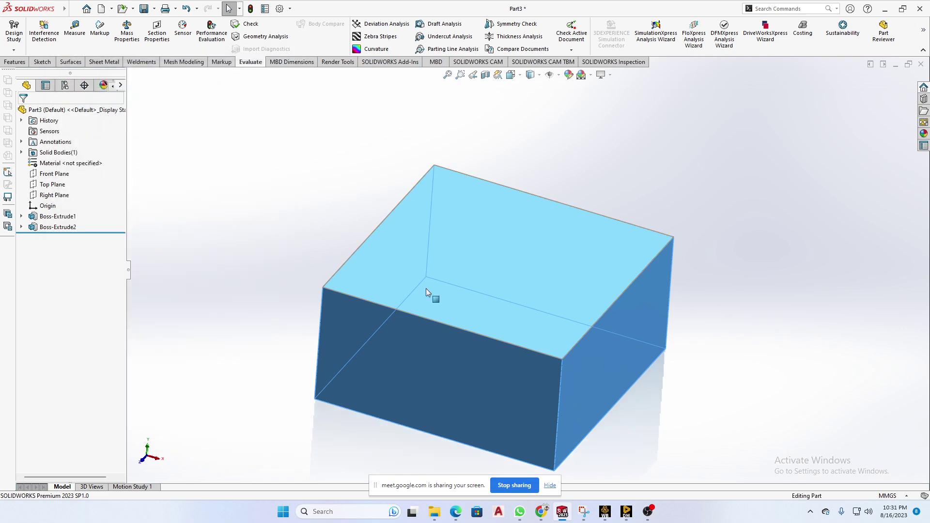
pyautogui.click(568, 355)
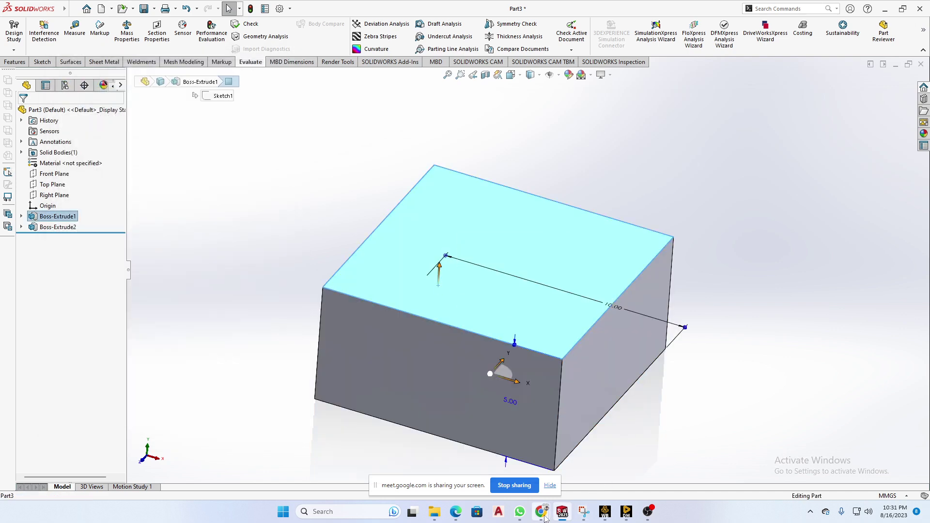
# Step: Switch to the Part2 bracket and start a sketch on the taller hollow cylinder's top face
pyautogui.moveTo(563, 512)
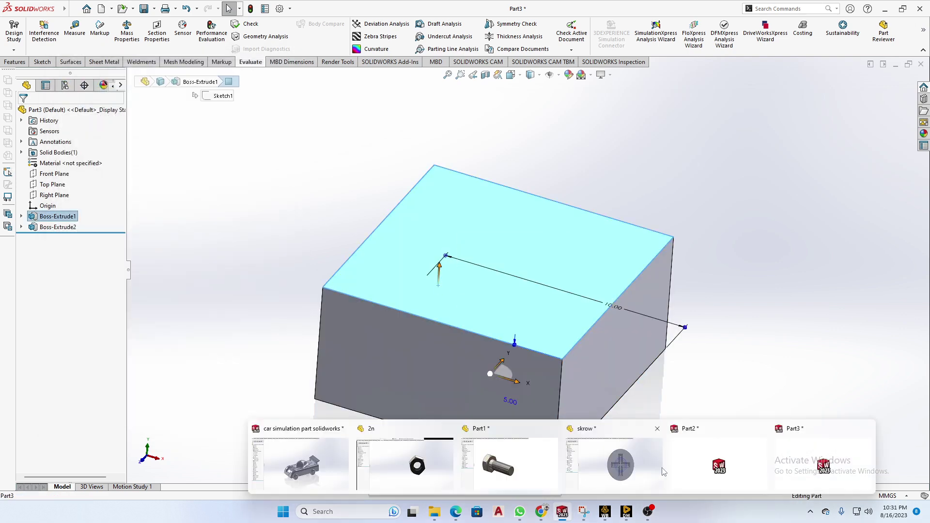
pyautogui.click(739, 460)
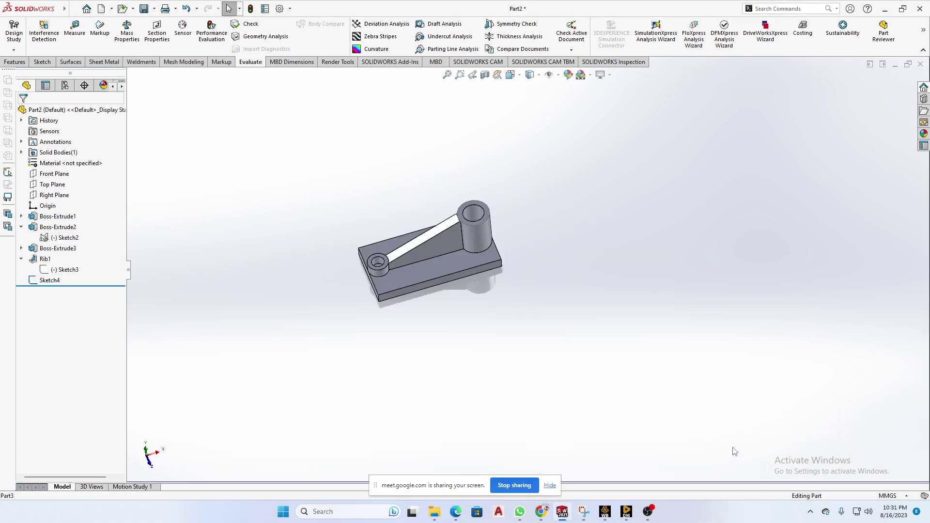
pyautogui.scroll(-10, 487, 230)
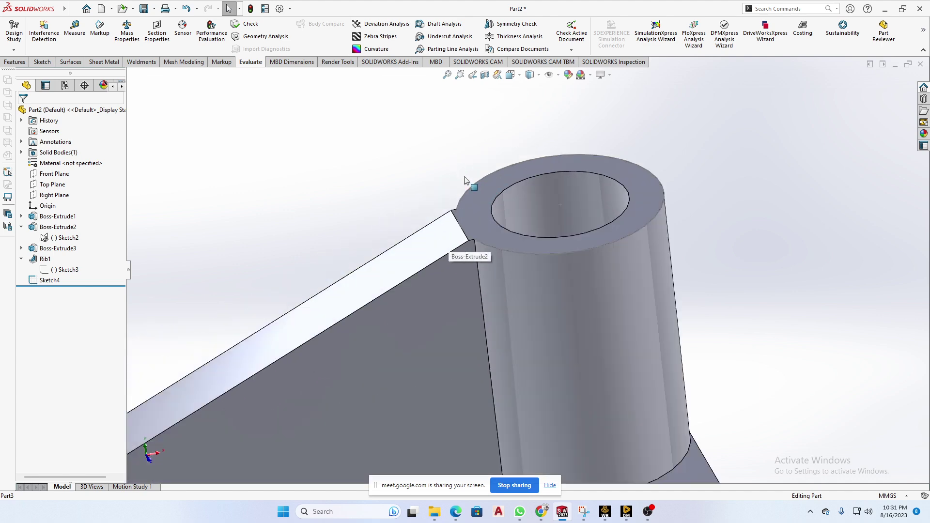
pyautogui.scroll(-8, 501, 346)
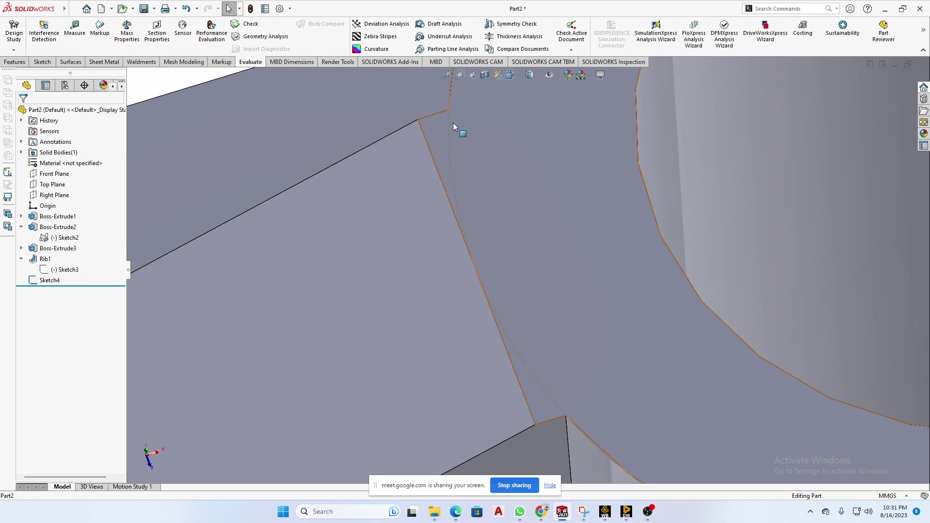
pyautogui.click(551, 272)
pyautogui.click(597, 251)
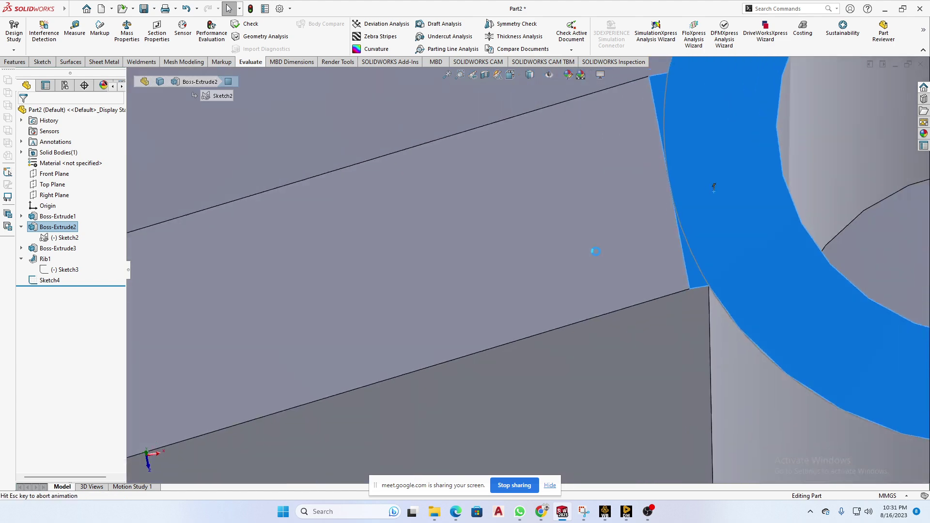
pyautogui.scroll(-4, 682, 271)
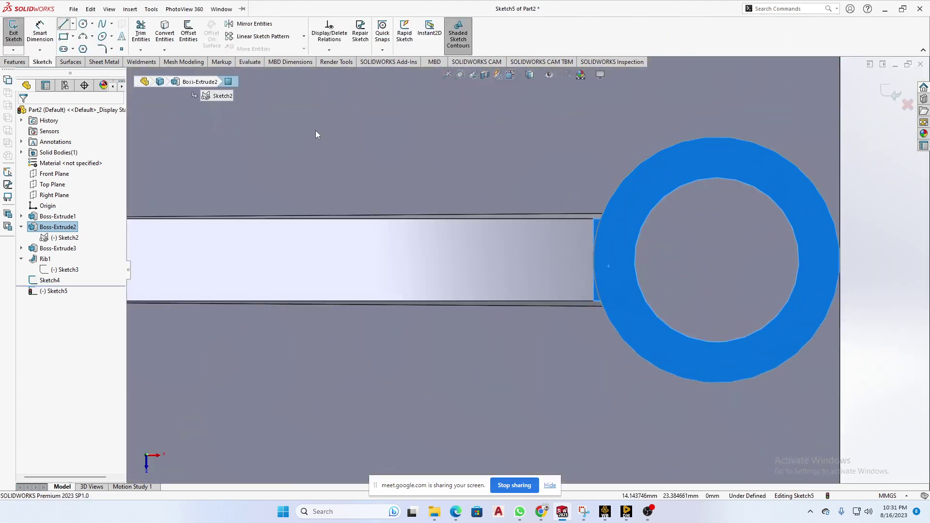
# Step: Draw a vertical line across the rib's width where its two upper side edges meet the taller cylinder
pyautogui.press('l')
pyautogui.click(600, 218)
pyautogui.click(600, 301)
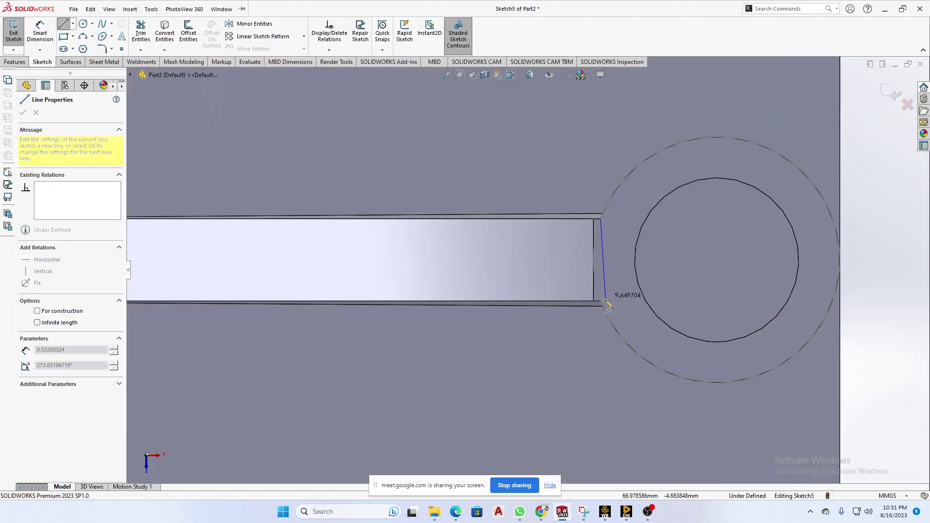
pyautogui.rightClick(600, 262)
pyautogui.click(552, 164)
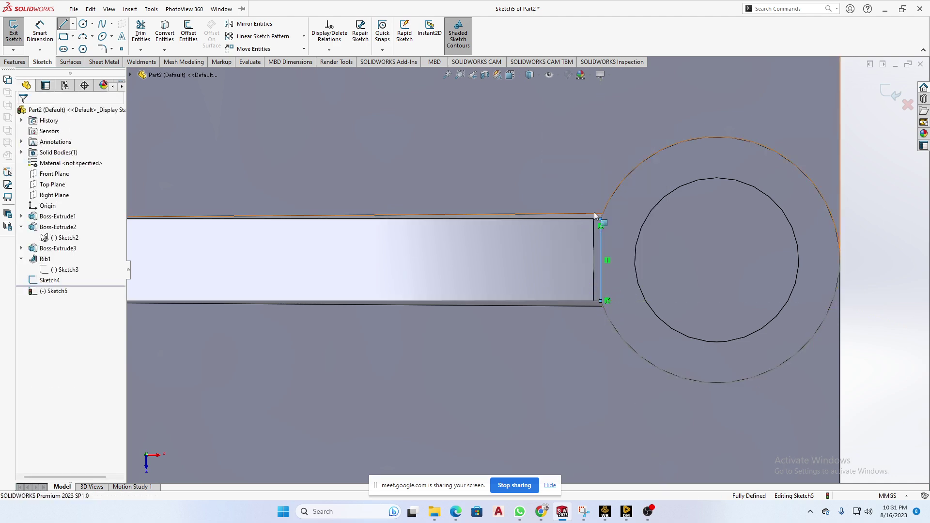
# Step: Convert the taller cylinder's outer circular edge and trim it to the short arc that closes a segment with the line
pyautogui.scroll(-3, 608, 240)
pyautogui.click(564, 251)
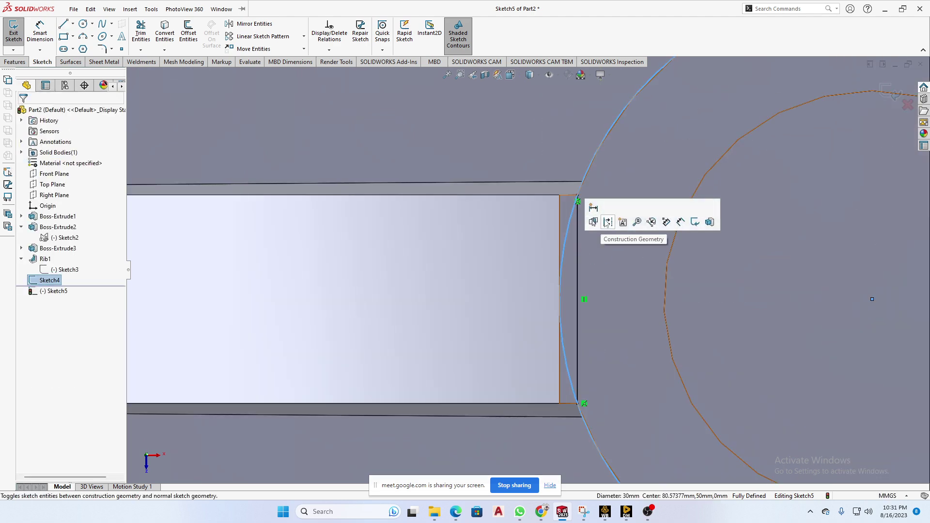
pyautogui.click(162, 33)
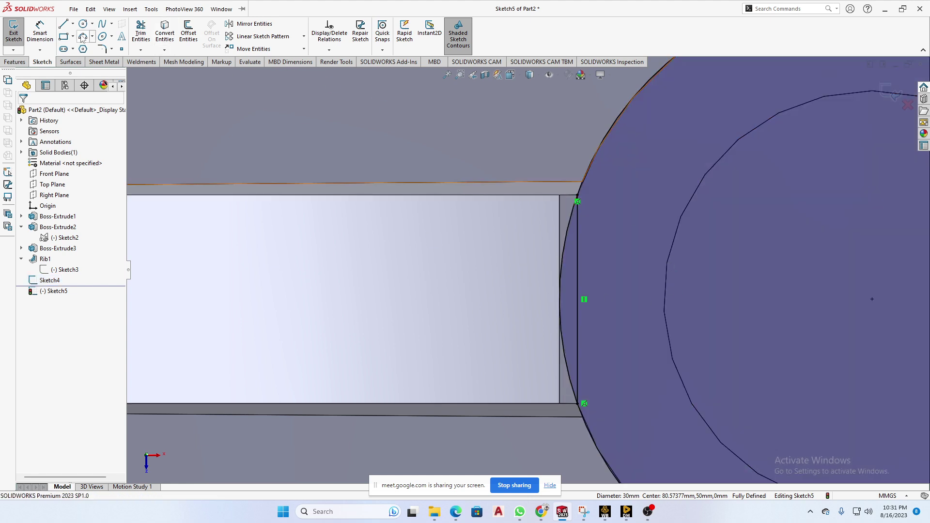
pyautogui.click(141, 34)
pyautogui.moveTo(630, 164); pyautogui.dragTo(547, 142)
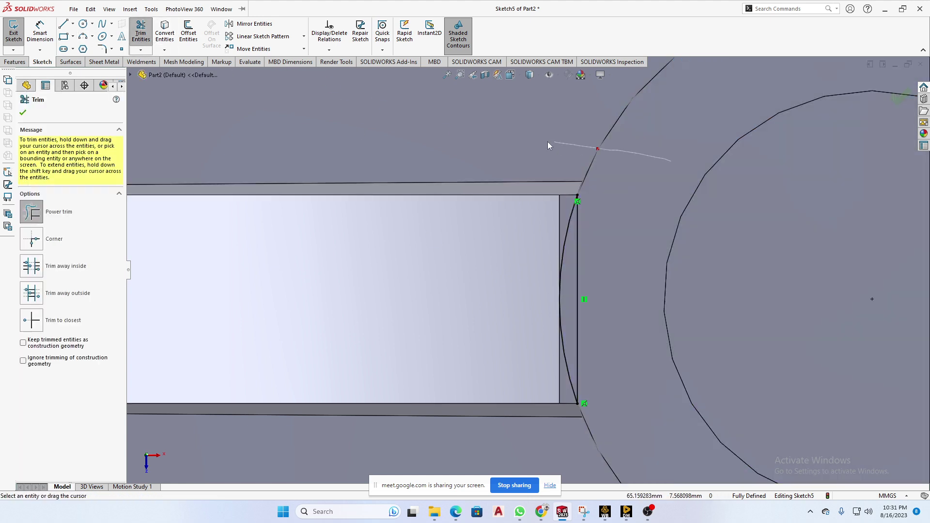
pyautogui.scroll(4, 752, 365)
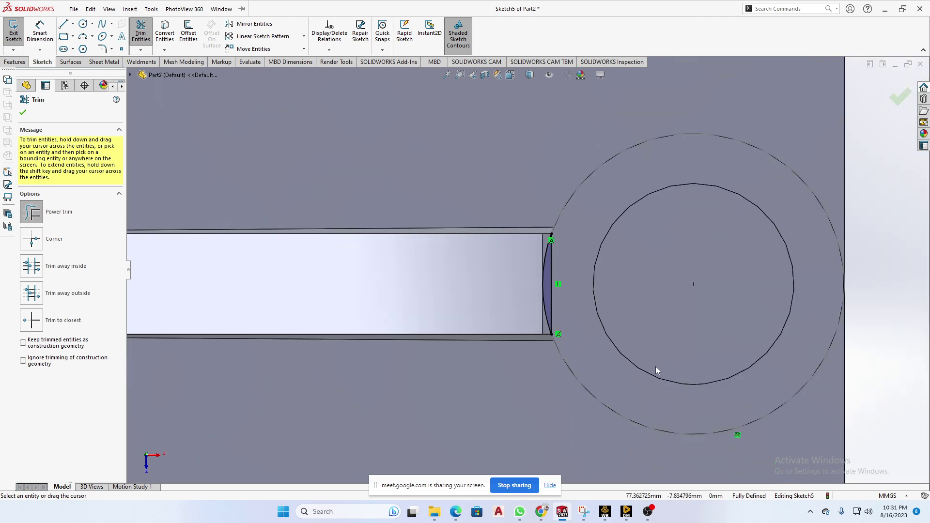
# Step: Begin a boss extrusion of the thin segment profile and reverse its direction down towards the base plate
pyautogui.moveTo(655, 367); pyautogui.dragTo(658, 324, button='middle')
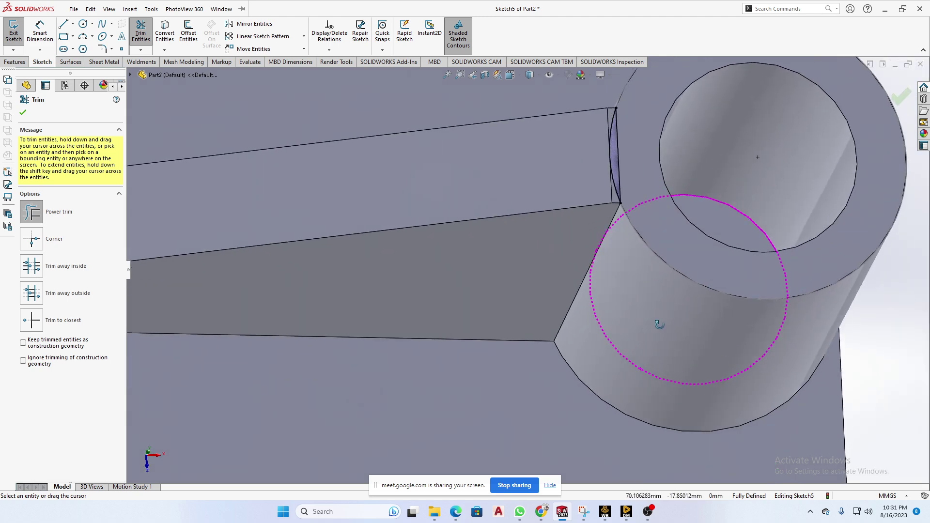
pyautogui.click(14, 62)
pyautogui.press('Escape')
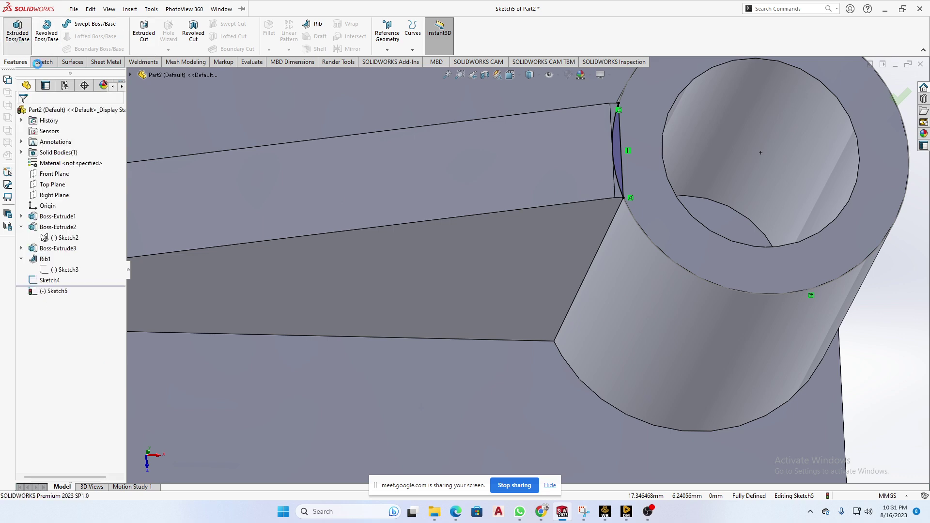
pyautogui.scroll(-6, 467, 290)
pyautogui.moveTo(426, 295); pyautogui.dragTo(611, 284, button='middle')
pyautogui.scroll(3, 517, 276)
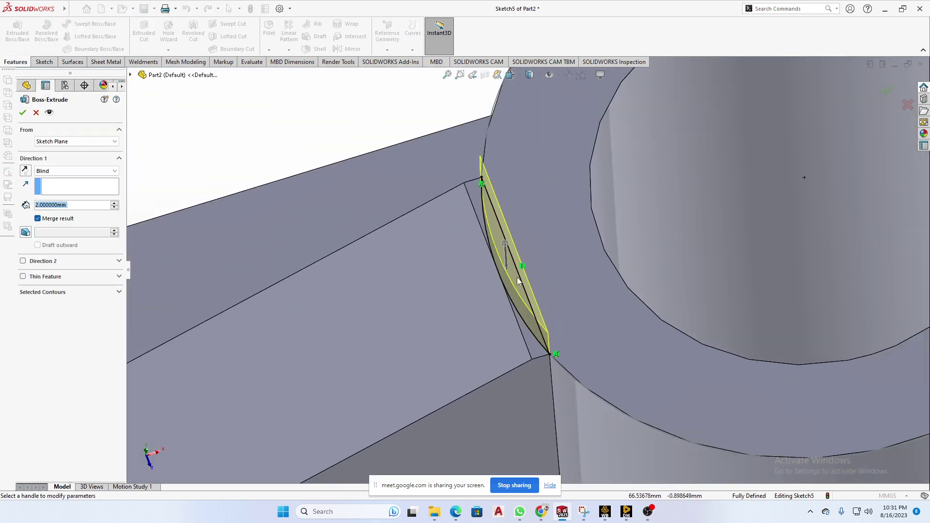
pyautogui.moveTo(481, 315); pyautogui.dragTo(485, 272, button='middle')
pyautogui.click(25, 171)
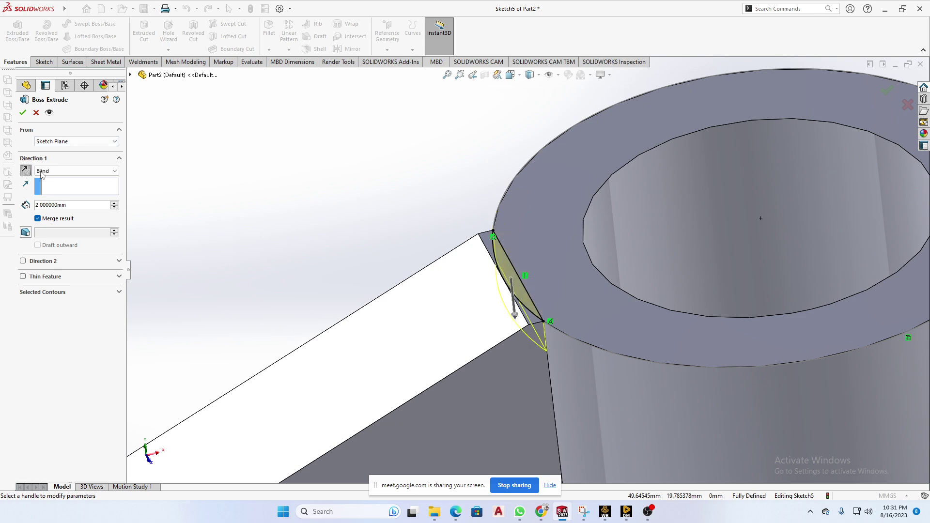
# Step: Set the segment extrusion to end Up To Surface at the base plate's top face
pyautogui.click(72, 171)
pyautogui.click(53, 198)
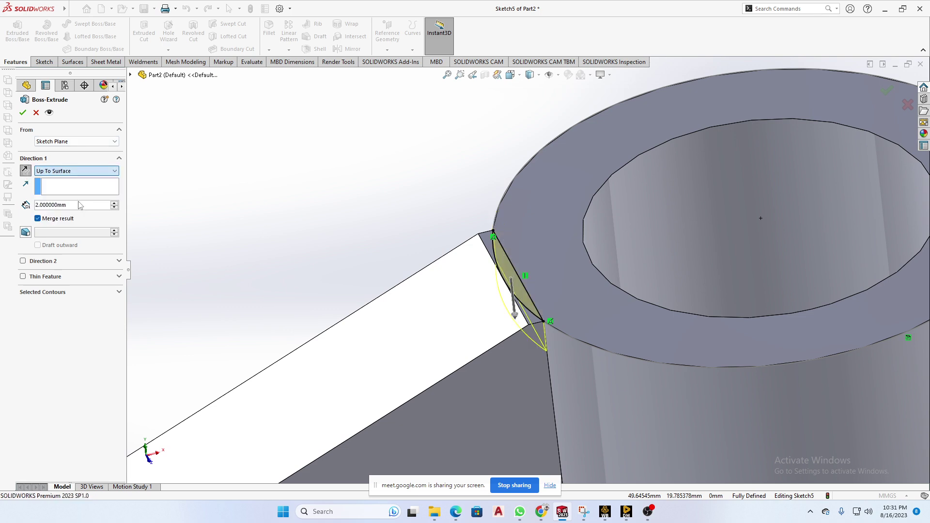
pyautogui.scroll(8, 586, 420)
pyautogui.click(487, 409)
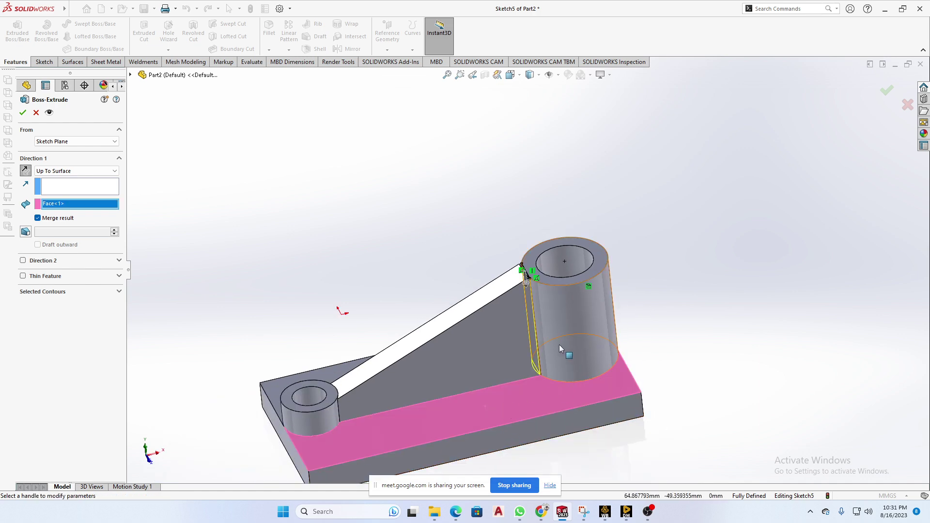
# Step: Examine the extrusion preview along the rib-to-cylinder joint from the top face down to the base plate
pyautogui.scroll(-6, 559, 345)
pyautogui.scroll(2, 536, 400)
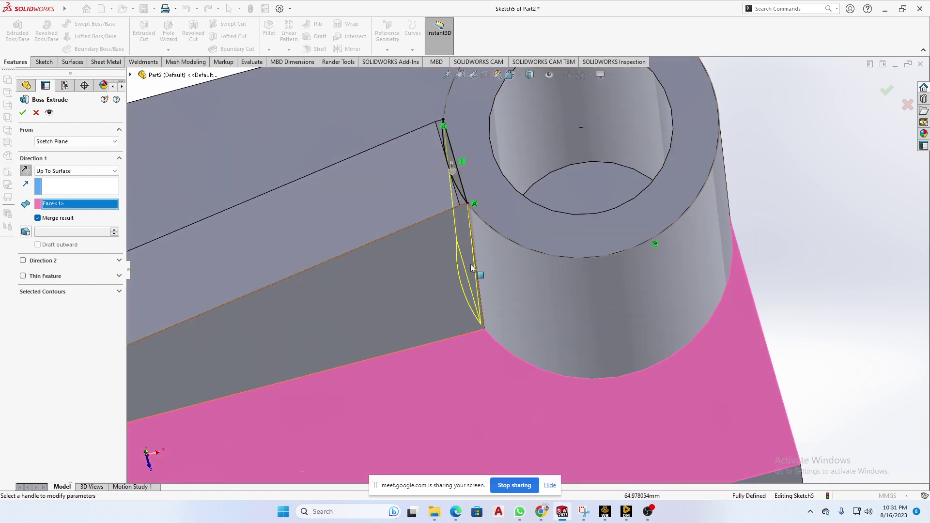
pyautogui.moveTo(482, 312); pyautogui.dragTo(473, 264, button='middle')
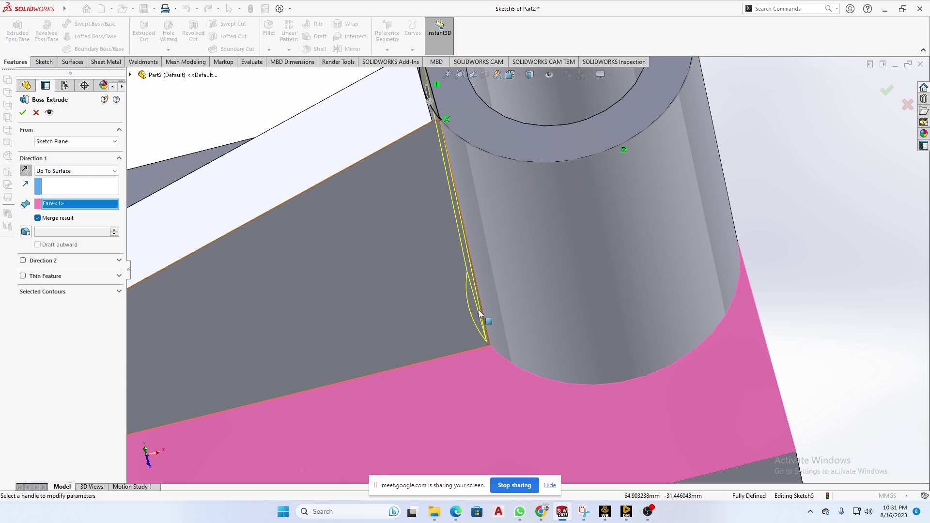
pyautogui.scroll(4, 482, 324)
pyautogui.scroll(-8, 478, 229)
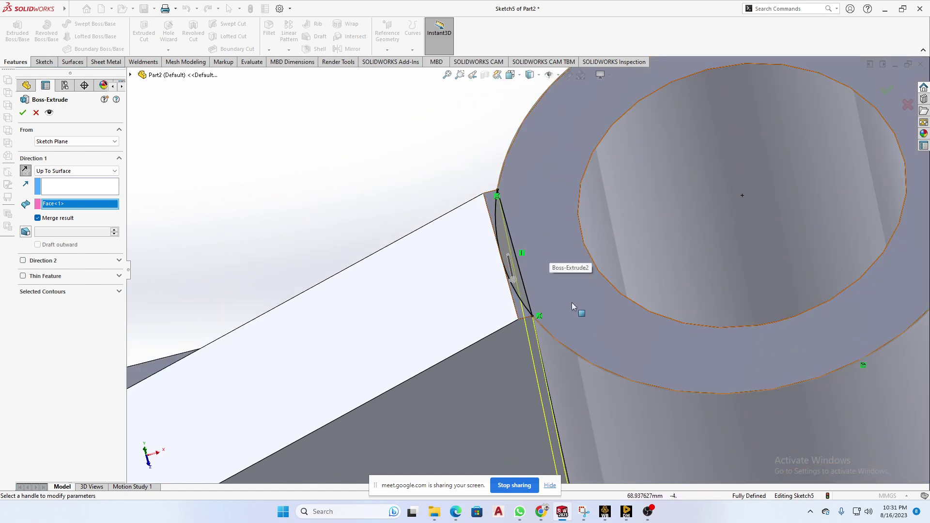
pyautogui.scroll(6, 570, 331)
pyautogui.moveTo(532, 327); pyautogui.dragTo(533, 201, button='middle')
pyautogui.scroll(5, 581, 343)
pyautogui.moveTo(573, 357); pyautogui.dragTo(554, 386, button='middle')
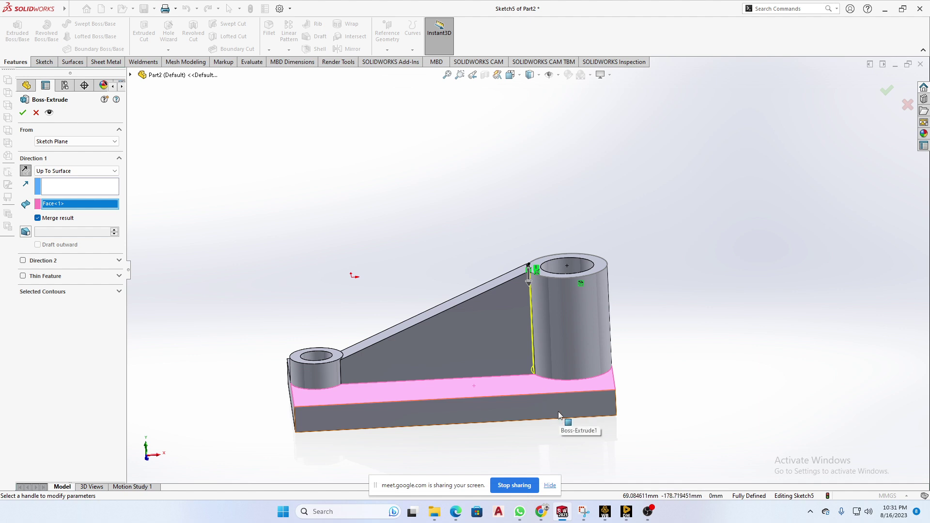
pyautogui.scroll(-3, 562, 426)
pyautogui.moveTo(556, 413); pyautogui.dragTo(559, 433, button='middle')
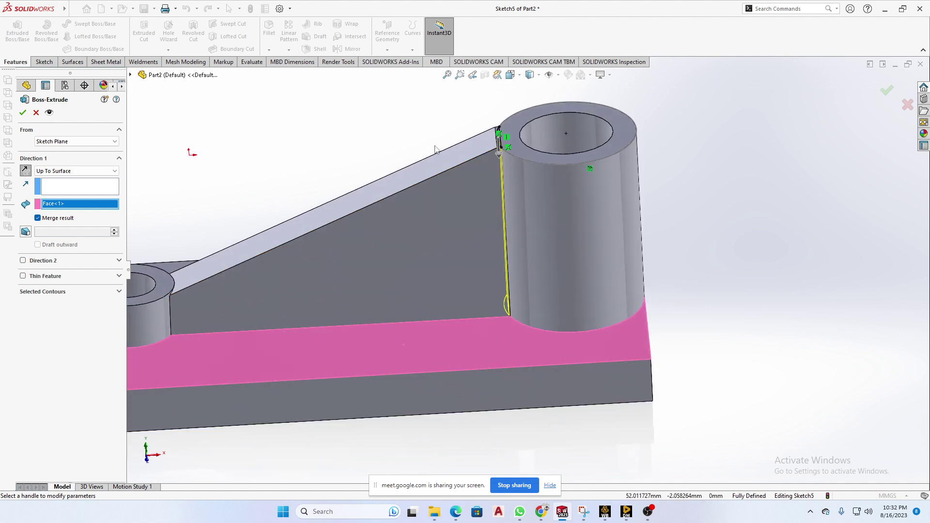
pyautogui.scroll(-3, 498, 155)
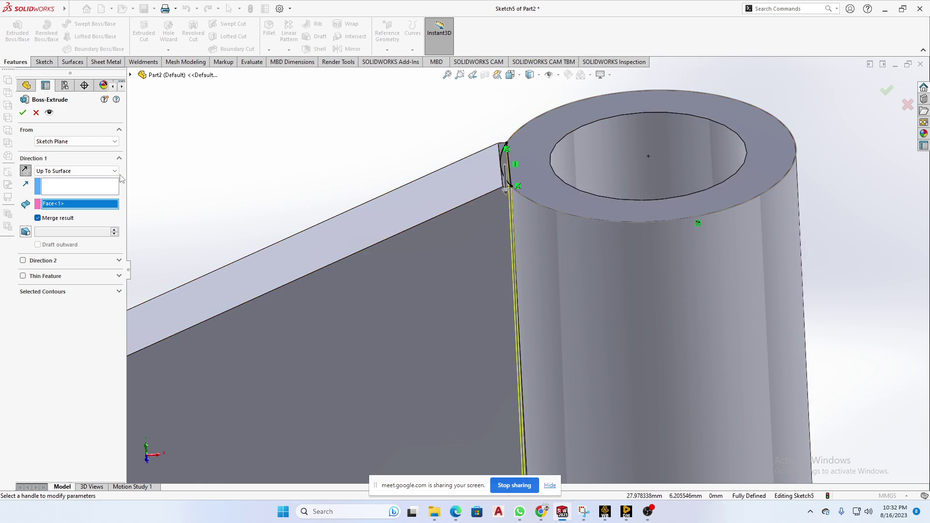
# Step: Reverse the segment extrusion to point upwards above the cylinder and complete it as a Blind extrusion of 22 mm
pyautogui.click(25, 170)
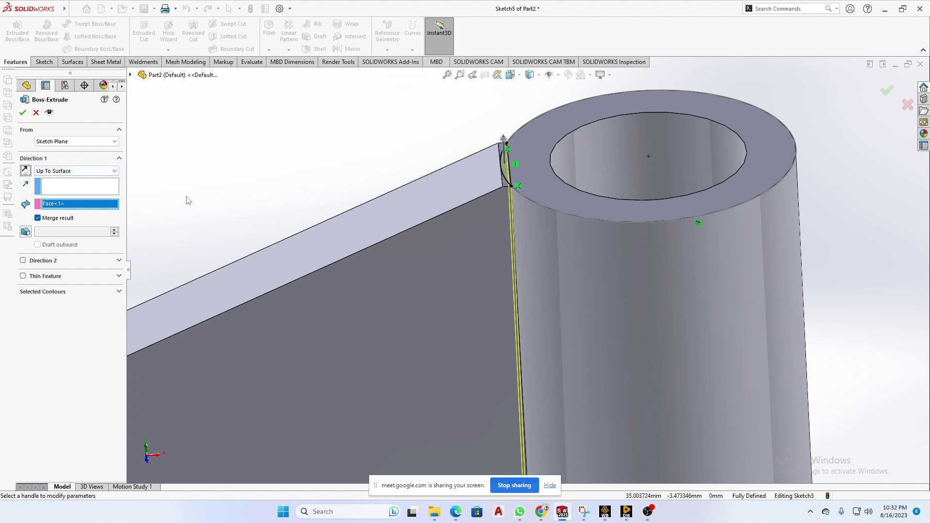
pyautogui.click(77, 171)
pyautogui.click(72, 178)
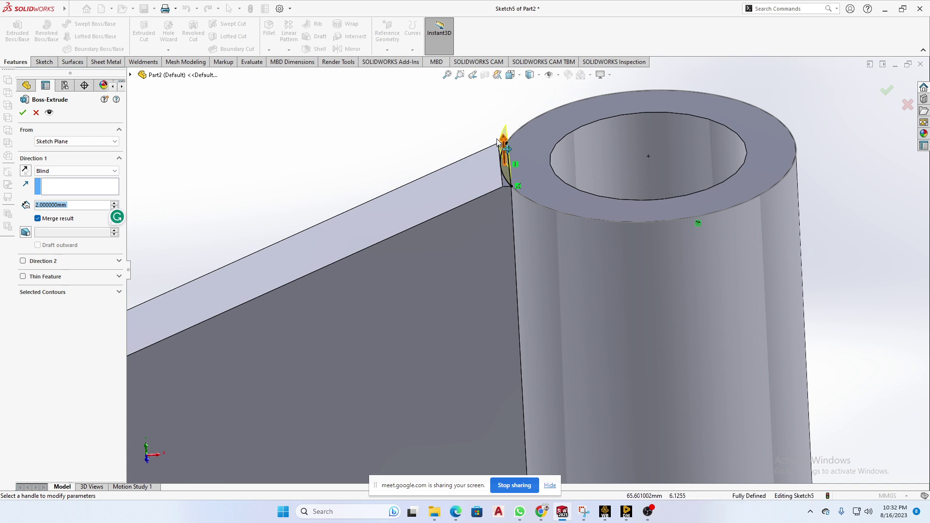
pyautogui.scroll(3, 499, 142)
pyautogui.moveTo(518, 206); pyautogui.dragTo(515, 116)
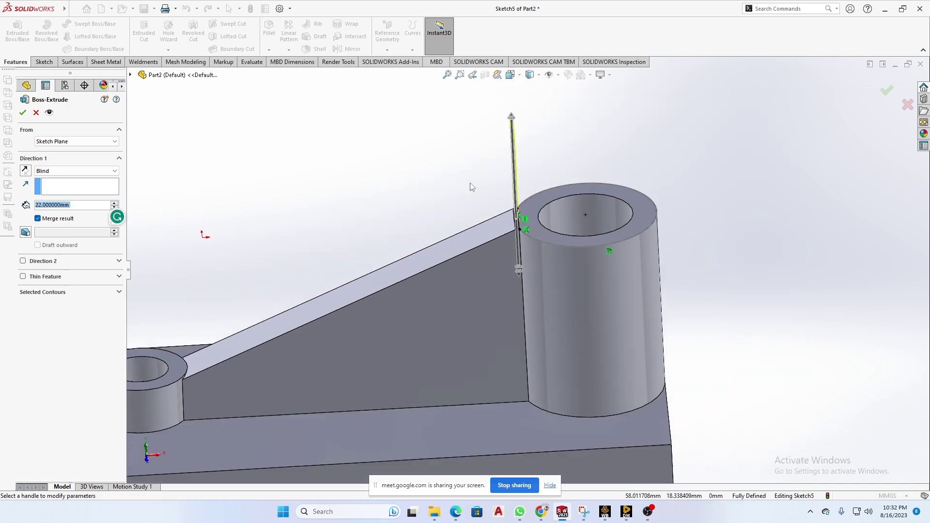
pyautogui.moveTo(514, 115)
pyautogui.mouseDown(button='middle')
pyautogui.moveTo(524, 141)
pyautogui.moveTo(507, 142)
pyautogui.mouseUp(button='middle')
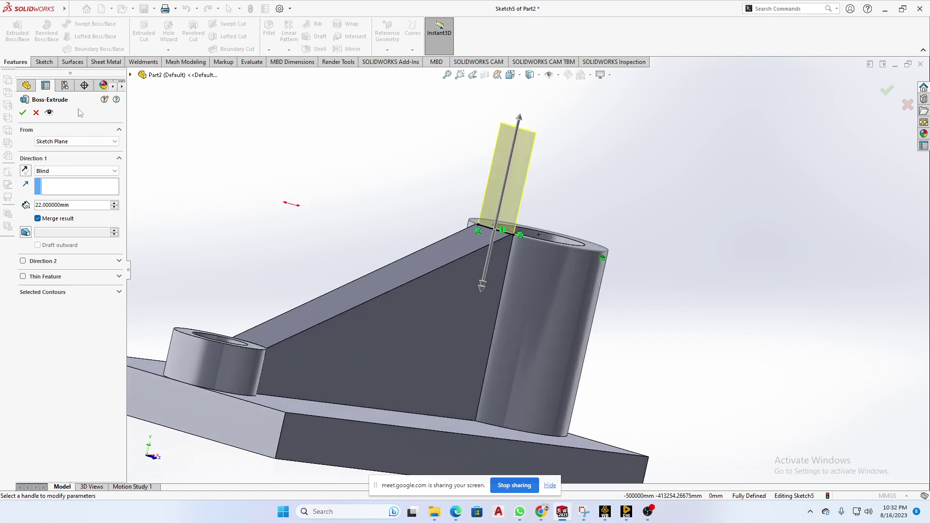
pyautogui.click(23, 113)
# Step: Check the bracket's mass in Mass Properties with the upward segment extrusion included
pyautogui.moveTo(301, 173); pyautogui.dragTo(436, 208, button='middle')
pyautogui.scroll(-3, 346, 194)
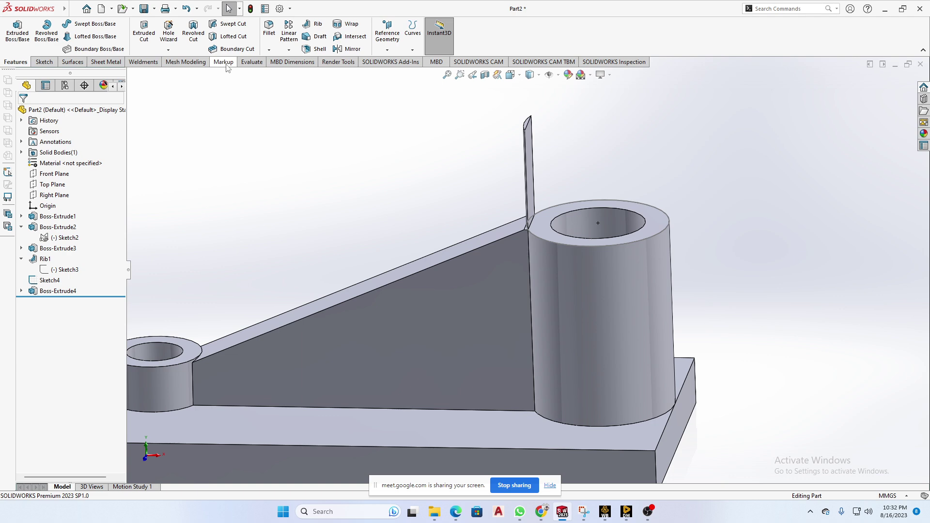
pyautogui.click(252, 63)
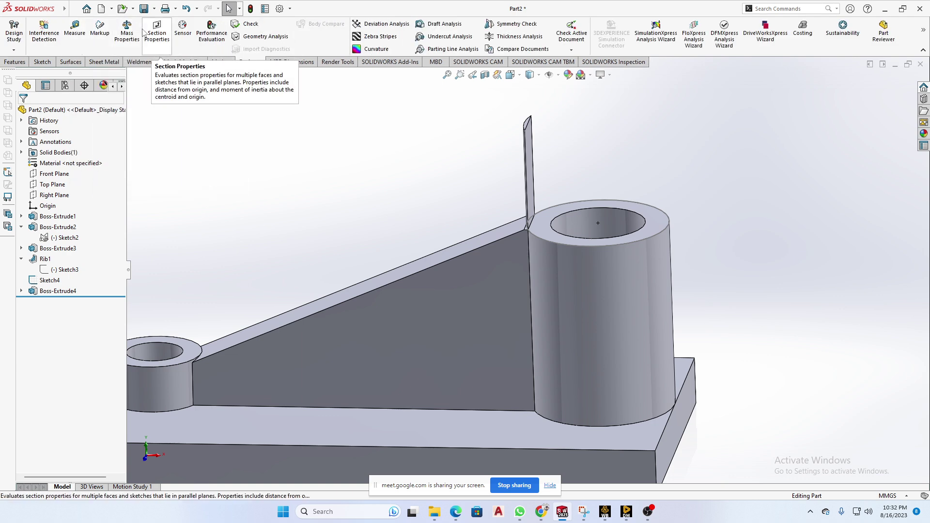
pyautogui.click(127, 31)
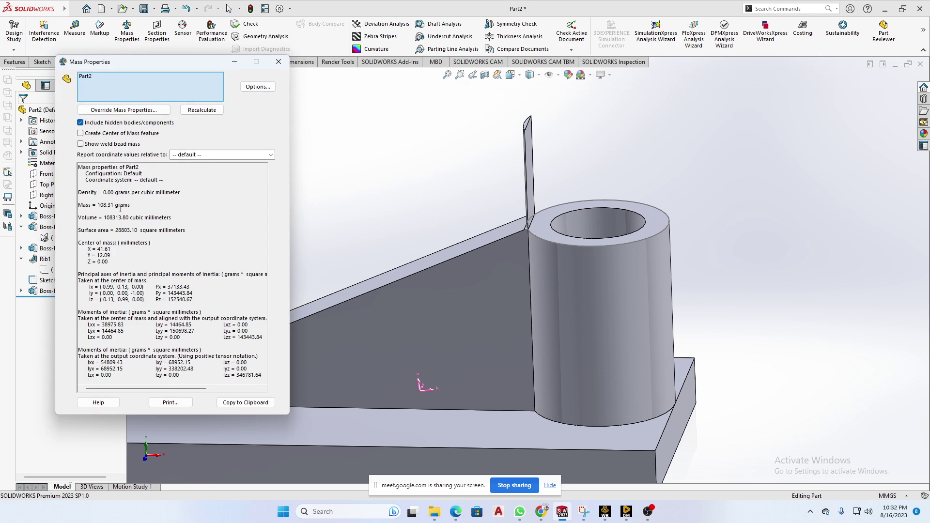
pyautogui.moveTo(114, 205); pyautogui.dragTo(98, 205)
pyautogui.click(234, 62)
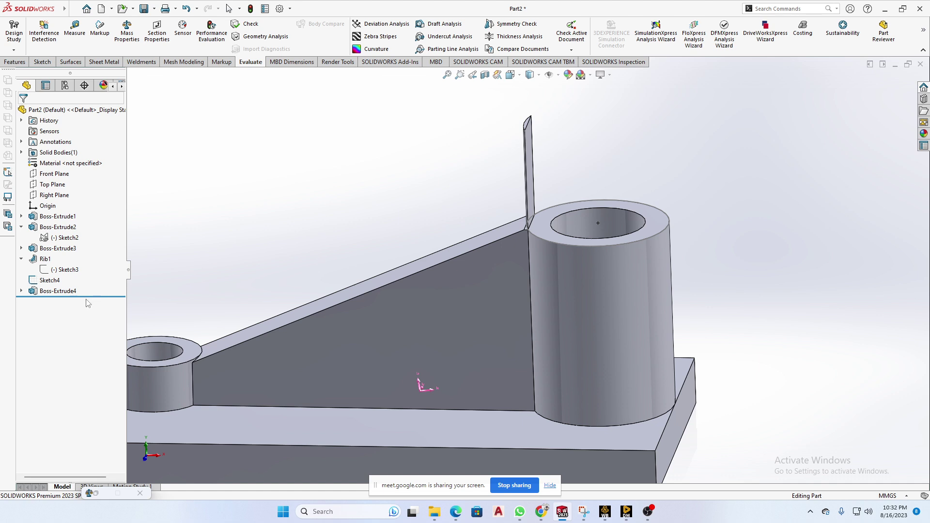
# Step: Roll the model back to before the segment extrusion and check the mass of the selected bracket body
pyautogui.moveTo(87, 297); pyautogui.dragTo(90, 286)
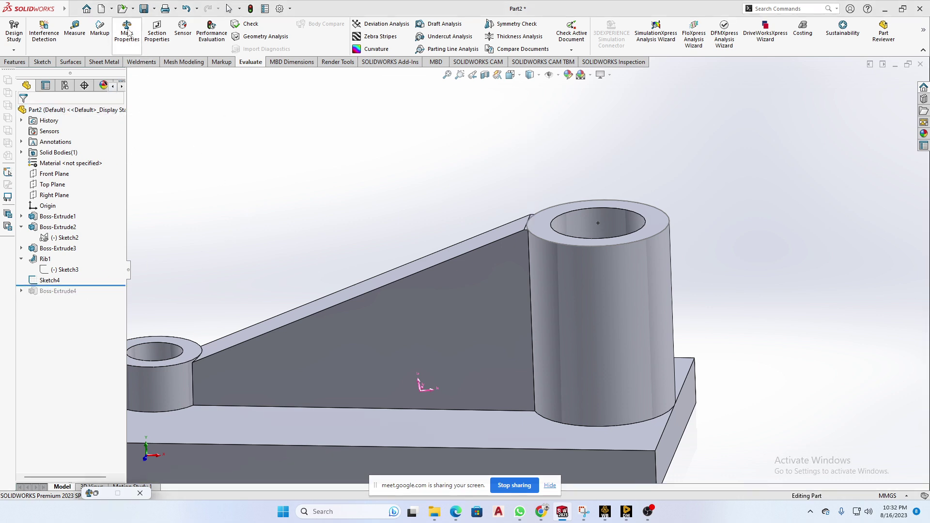
pyautogui.click(474, 300)
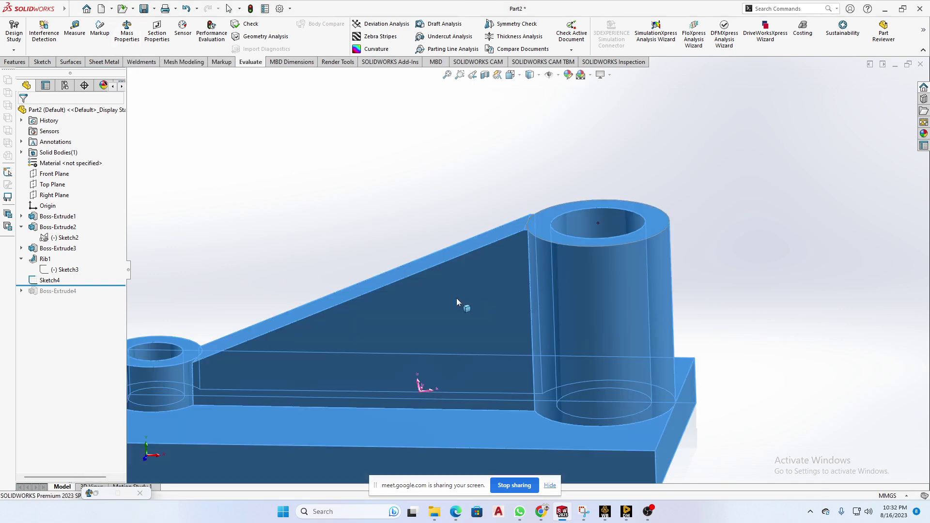
pyautogui.click(98, 495)
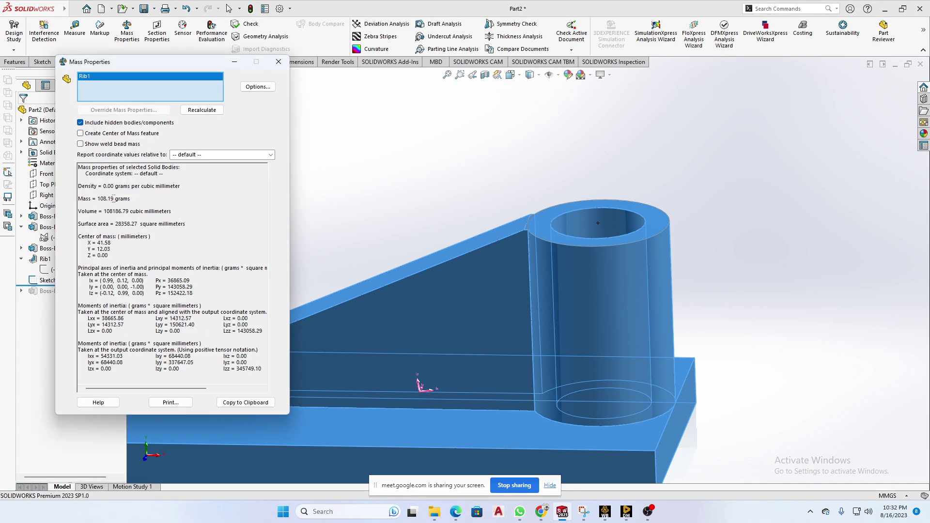
pyautogui.moveTo(113, 198); pyautogui.dragTo(98, 199)
# Step: Switch the mass property units to custom settings with six decimal places and reread the mass
pyautogui.click(258, 87)
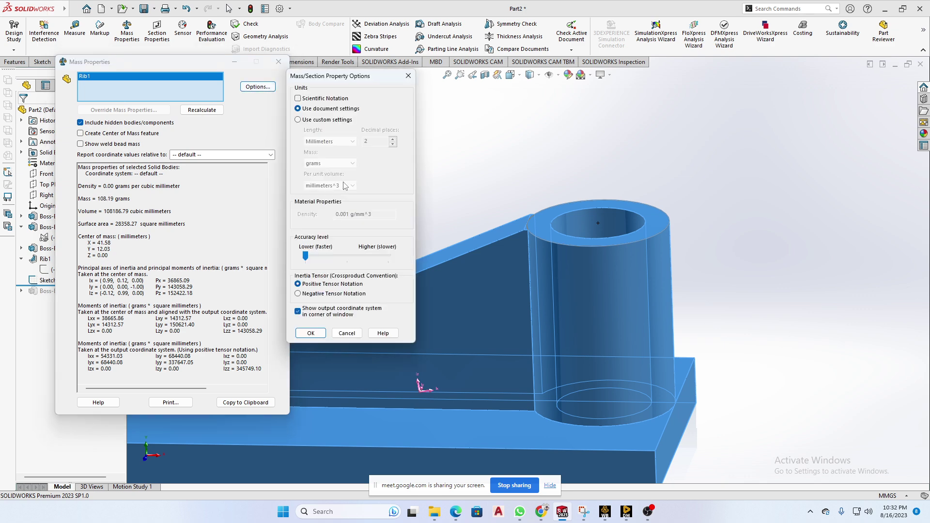
pyautogui.click(297, 119)
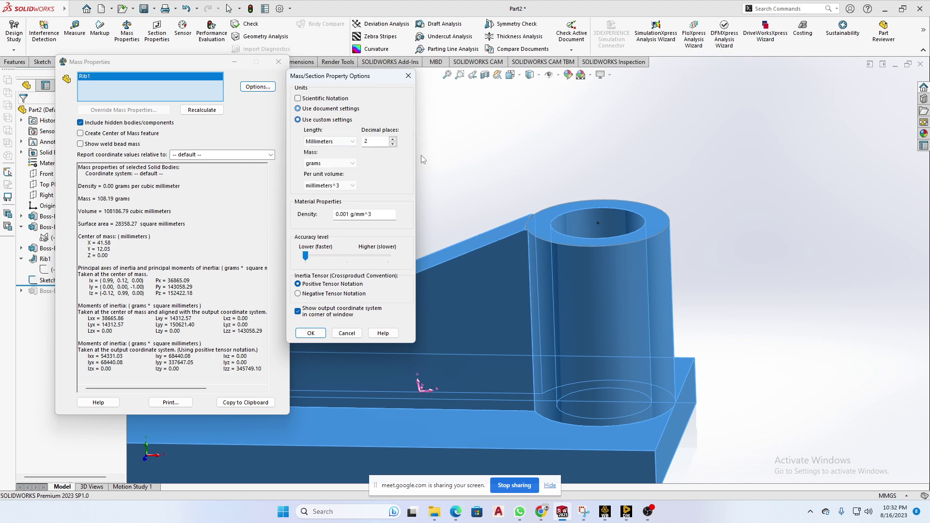
pyautogui.click(392, 138)
pyautogui.click(393, 139)
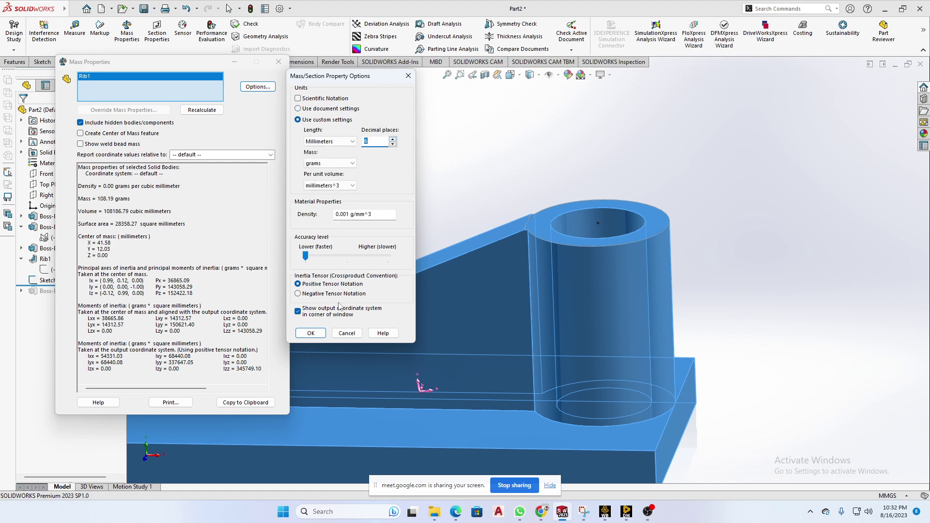
pyautogui.click(311, 334)
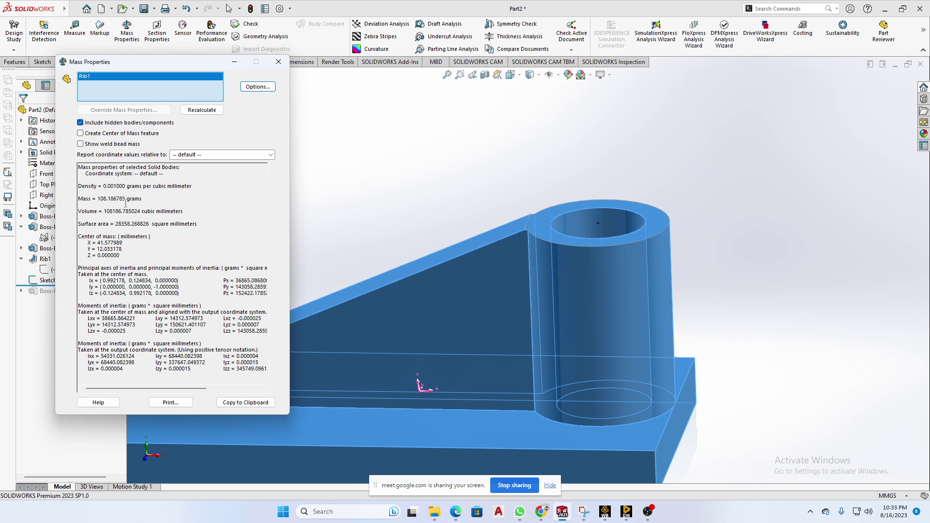
pyautogui.click(234, 62)
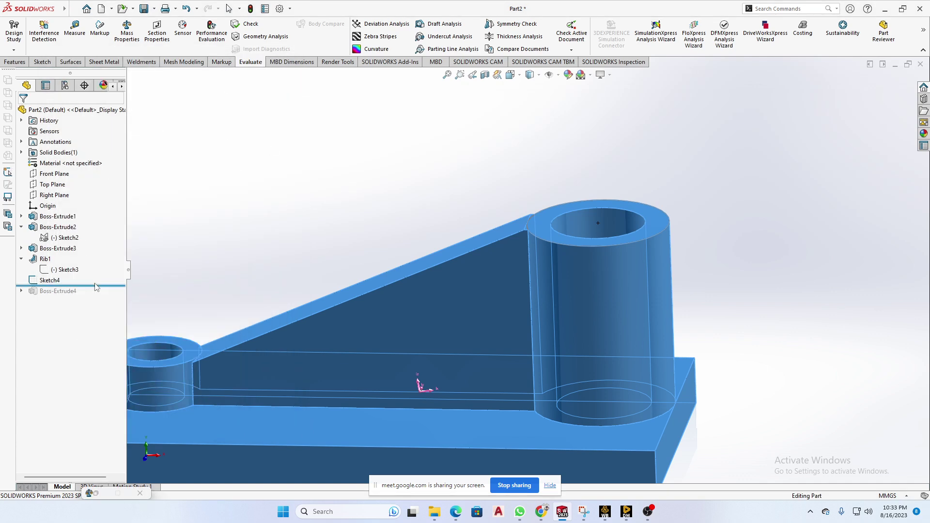
# Step: Roll the model forward past the segment extrusion, review the mass reading again and close Mass Properties
pyautogui.moveTo(87, 285); pyautogui.dragTo(96, 296)
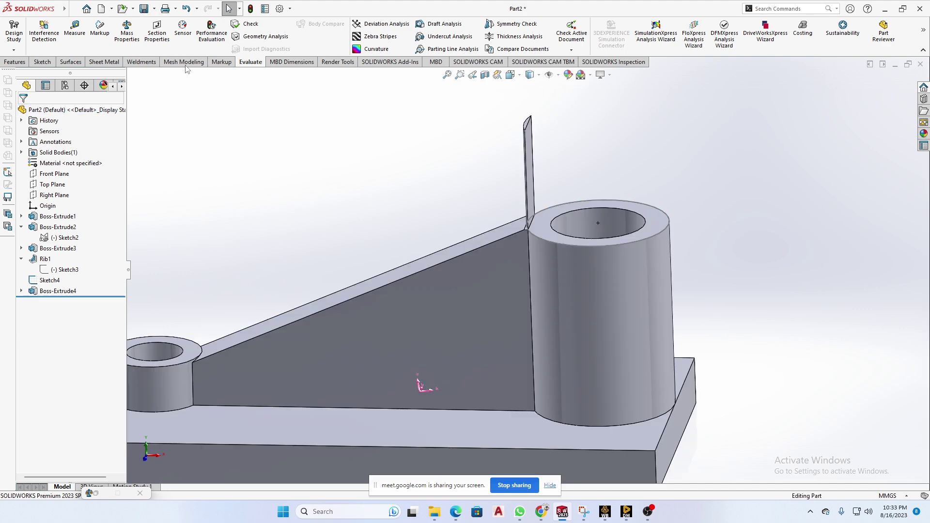
pyautogui.click(117, 493)
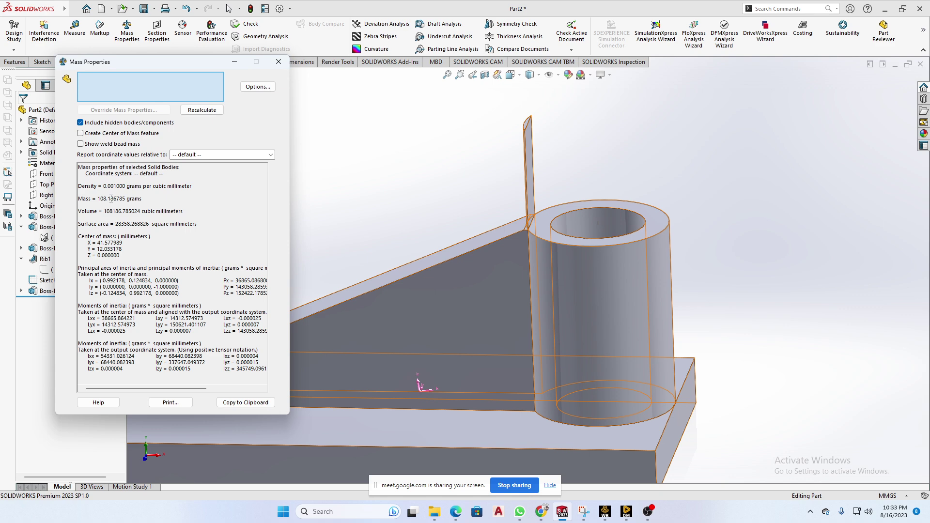
pyautogui.moveTo(125, 199); pyautogui.dragTo(107, 198)
pyautogui.scroll(-2, 538, 222)
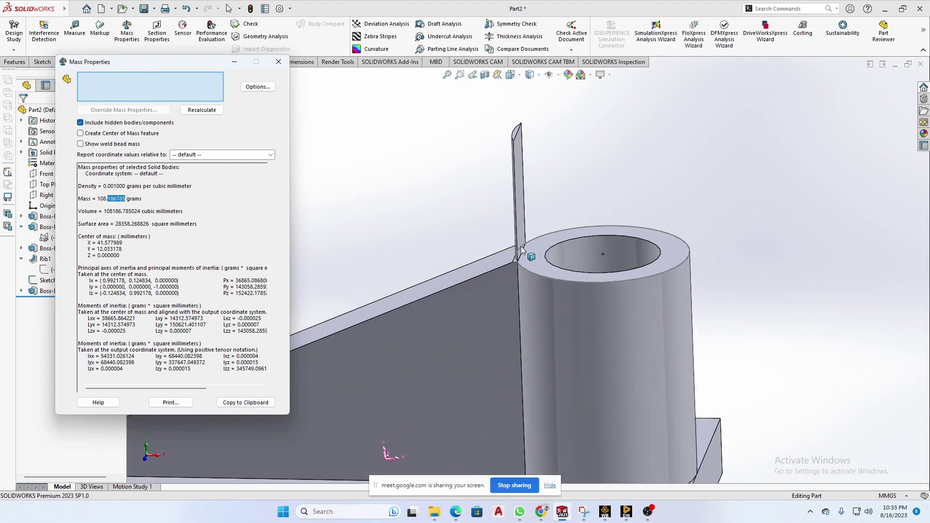
pyautogui.click(279, 62)
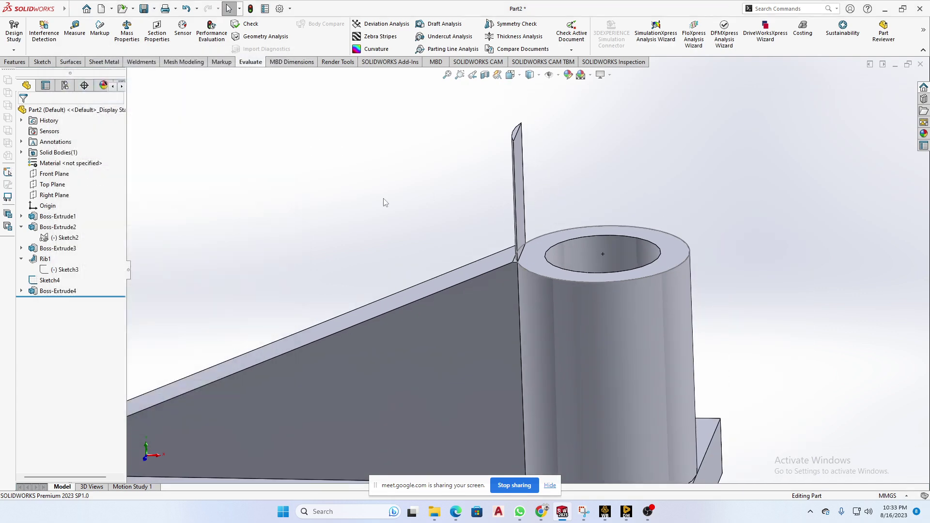
# Step: Open the sketch of the upright segment extrusion for editing
pyautogui.scroll(3, 531, 223)
pyautogui.scroll(-5, 507, 195)
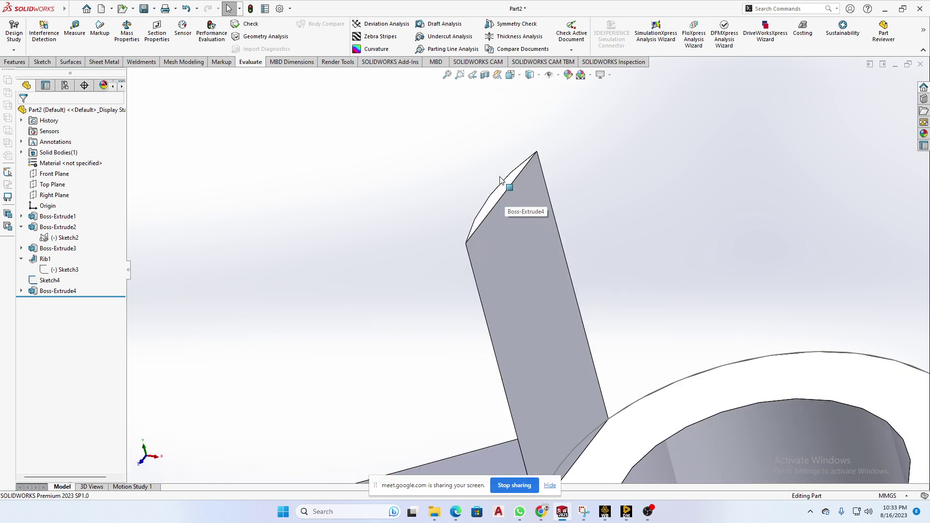
pyautogui.scroll(4, 514, 210)
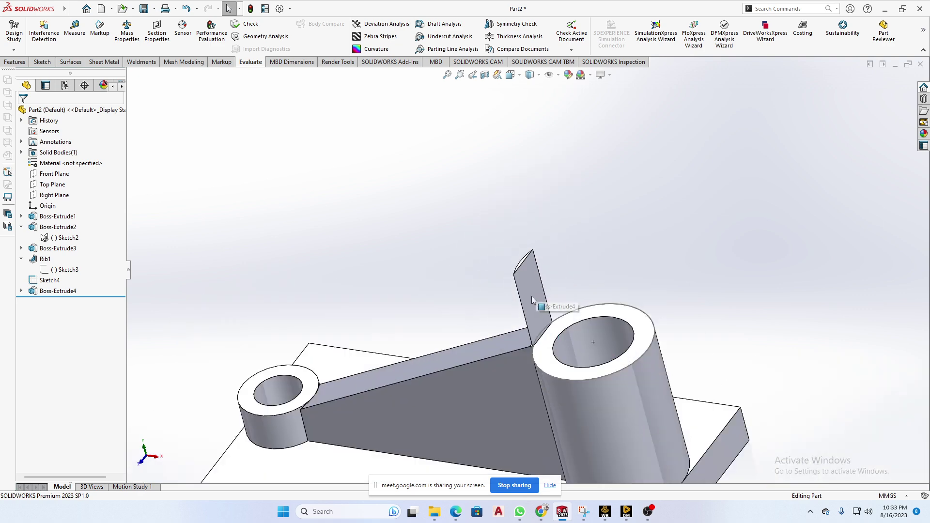
pyautogui.scroll(-2, 526, 271)
pyautogui.scroll(-2, 520, 245)
pyautogui.click(534, 267)
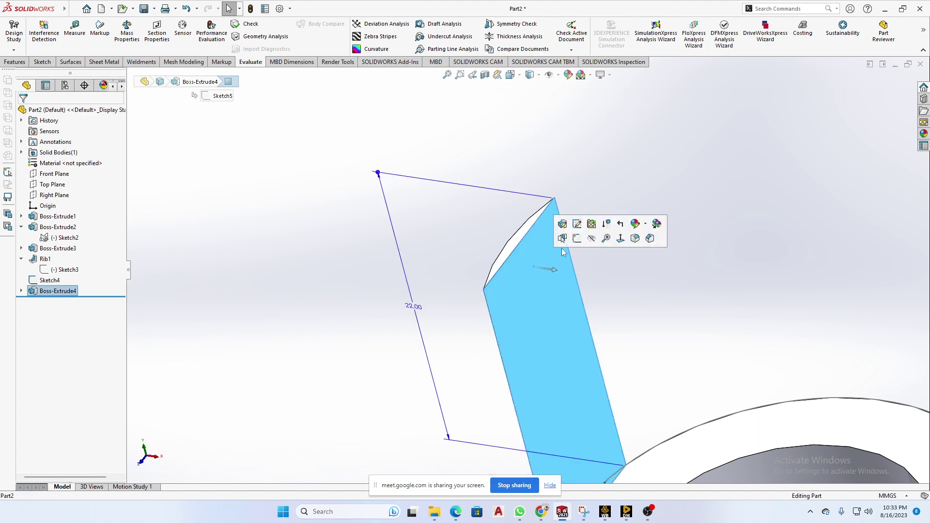
pyautogui.click(577, 223)
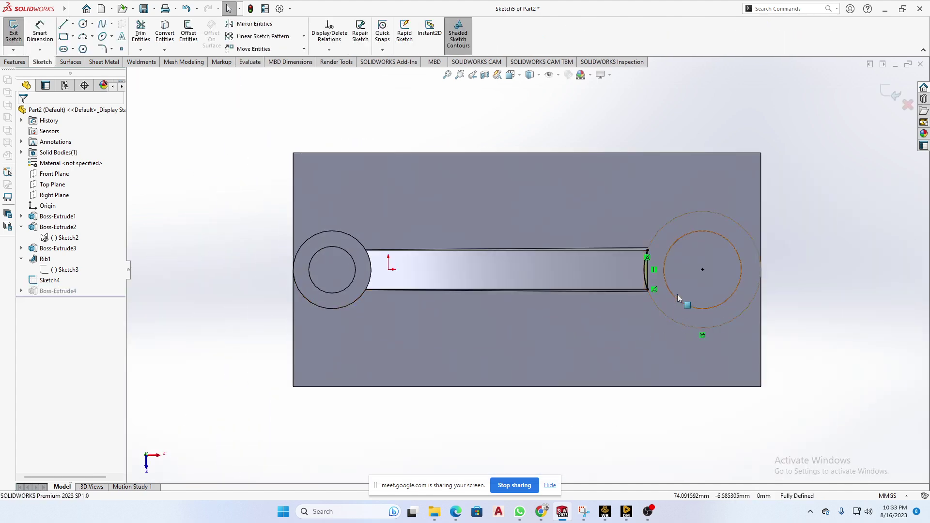
# Step: Sketch three connected lines from the chord's upper endpoint into the cylinder wall and back to its lower endpoint, the closing line about 3 mm long
pyautogui.scroll(-5, 677, 294)
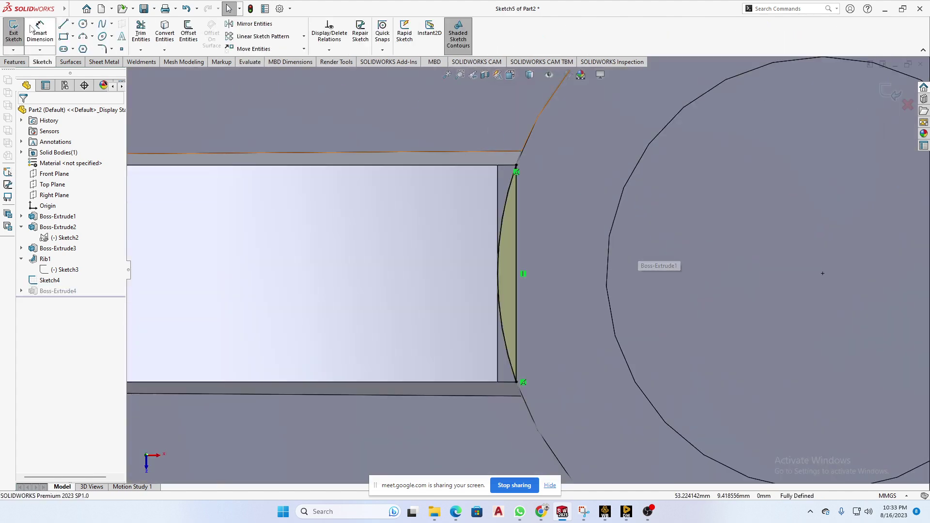
pyautogui.click(63, 24)
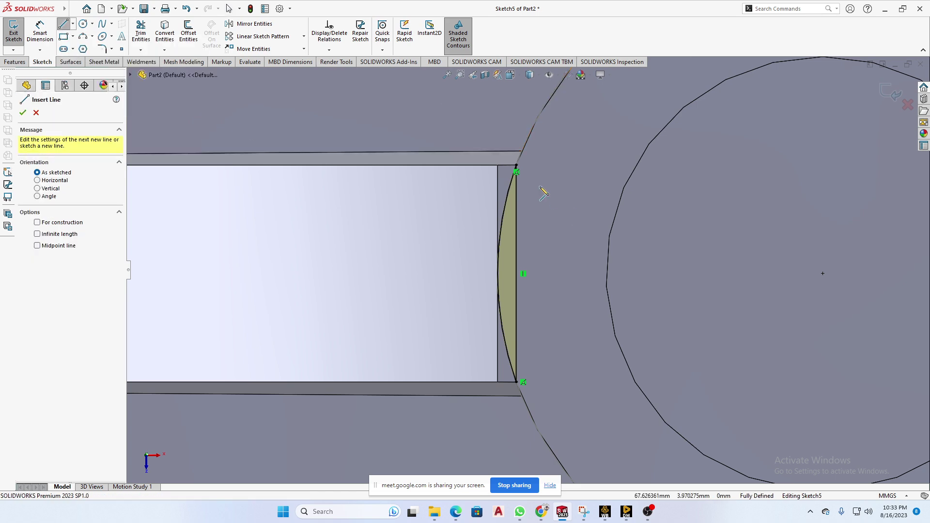
pyautogui.click(517, 166)
pyautogui.click(609, 165)
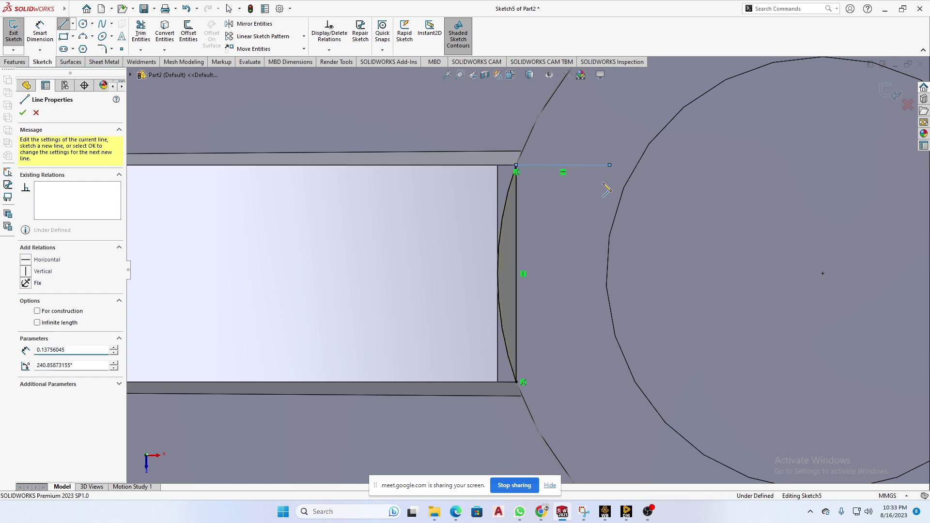
pyautogui.click(582, 373)
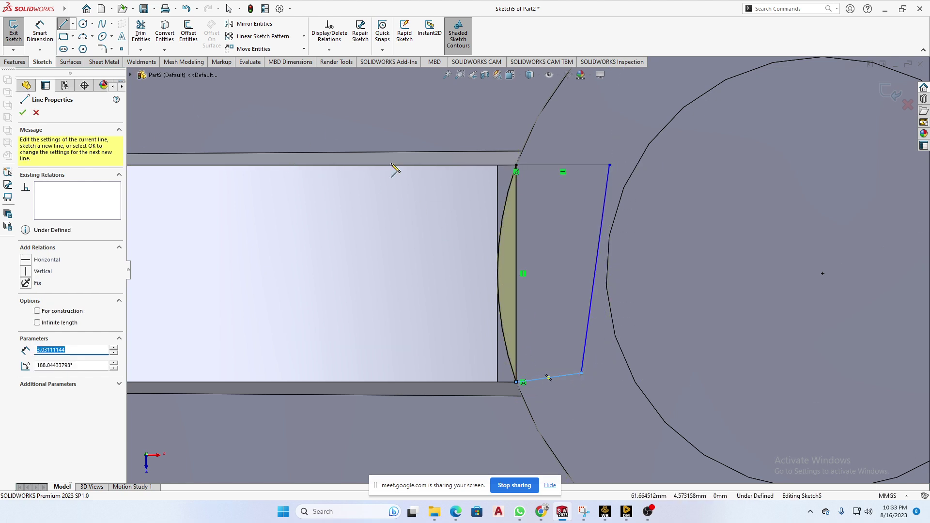
pyautogui.click(15, 61)
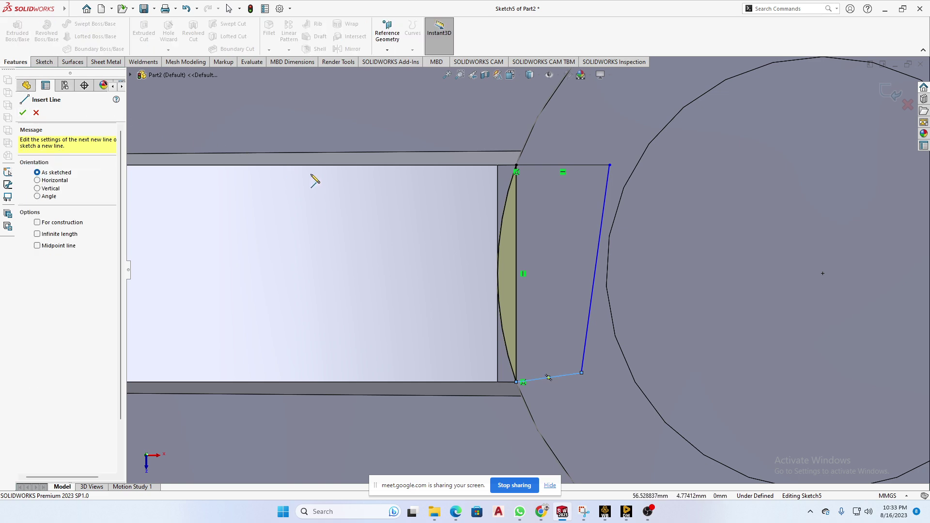
pyautogui.click(22, 113)
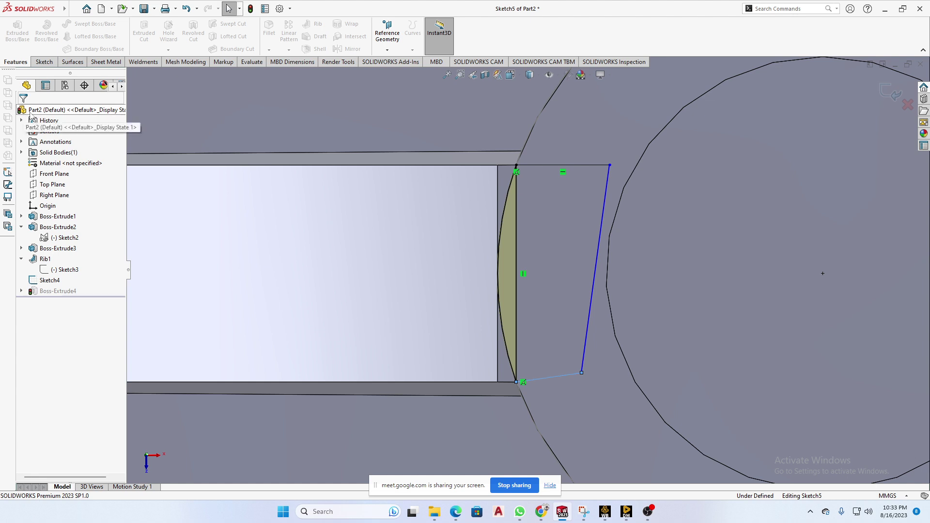
# Step: Try to exit the sketch, check it for Boss Extrude usage and examine the problem points with Repair Sketch
pyautogui.click(885, 95)
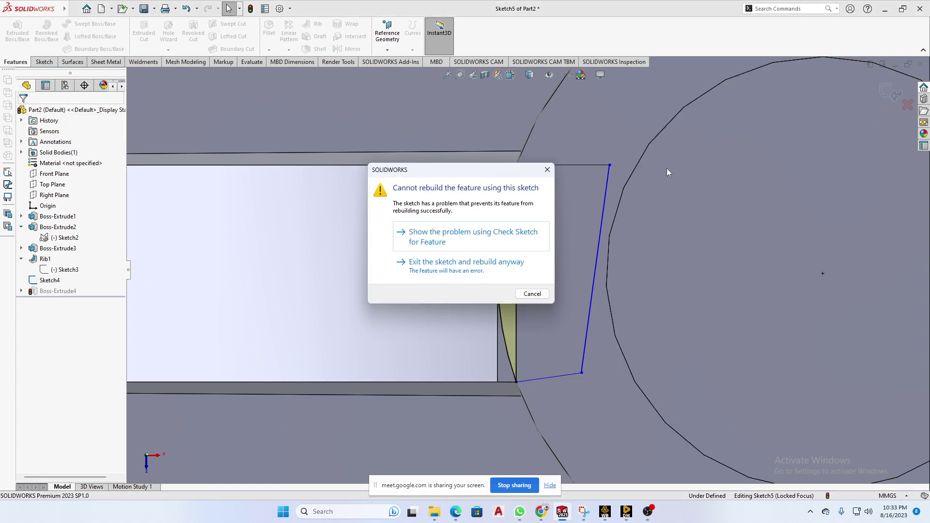
pyautogui.click(511, 229)
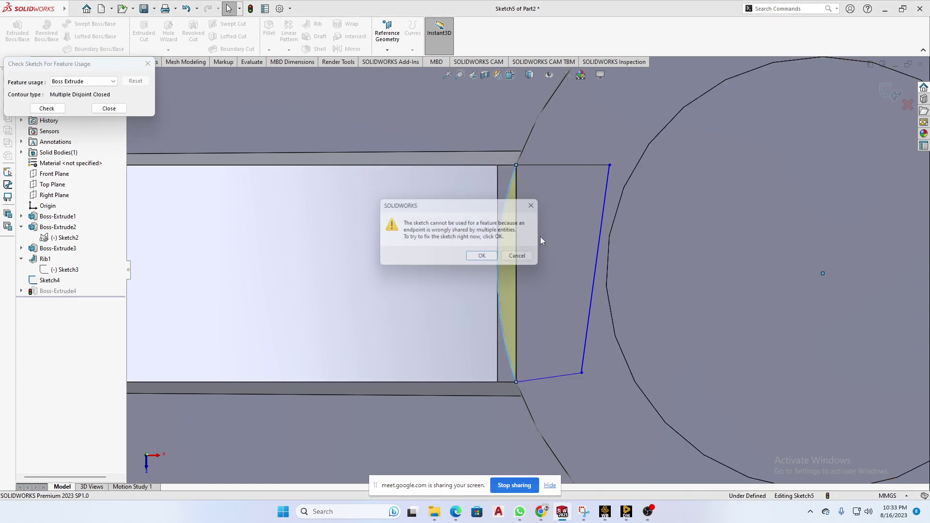
pyautogui.click(486, 258)
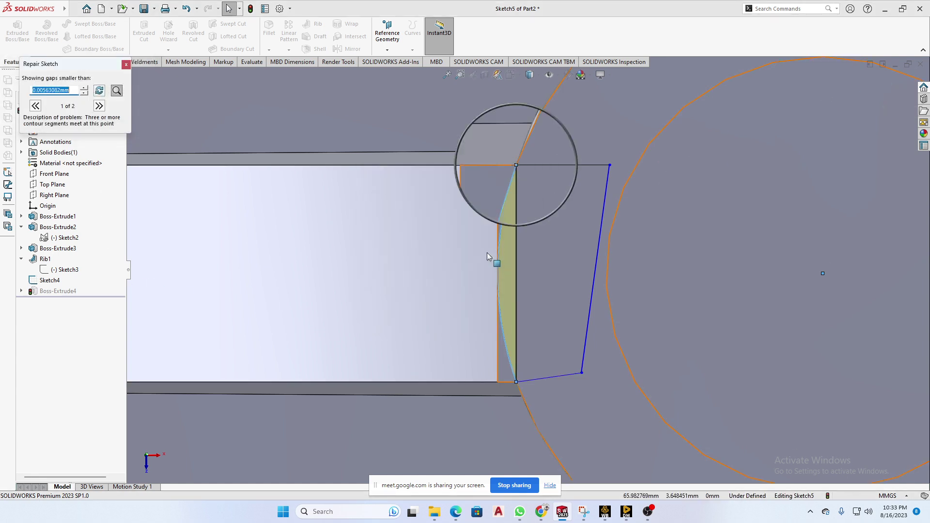
pyautogui.click(124, 68)
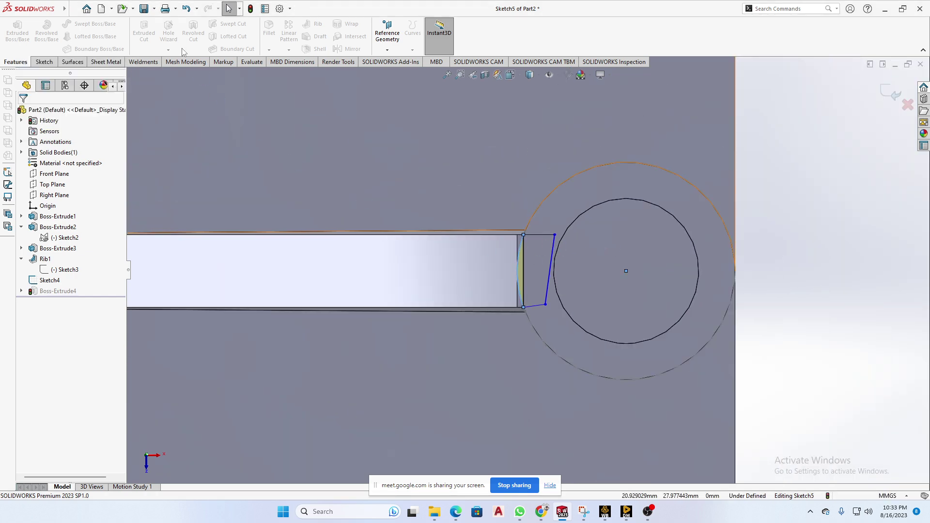
# Step: Trim away the vertical chord between the arc and the new lines, and exit the sketch to rebuild the extrusion
pyautogui.click(45, 61)
pyautogui.click(140, 33)
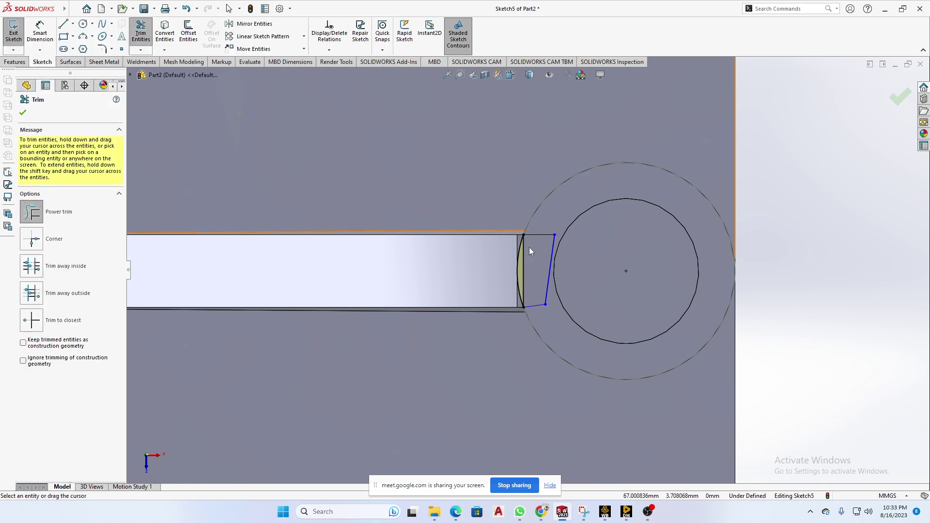
pyautogui.moveTo(531, 260); pyautogui.dragTo(522, 272)
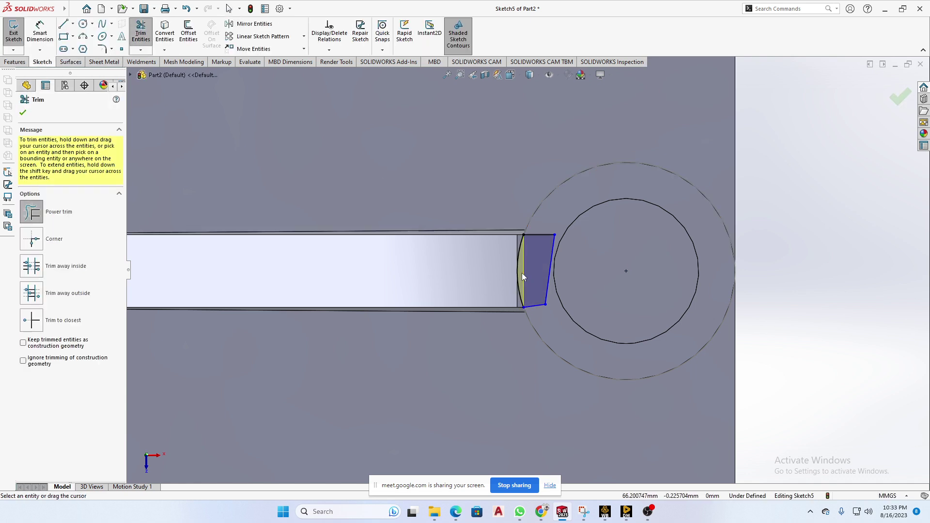
pyautogui.click(23, 113)
pyautogui.click(900, 97)
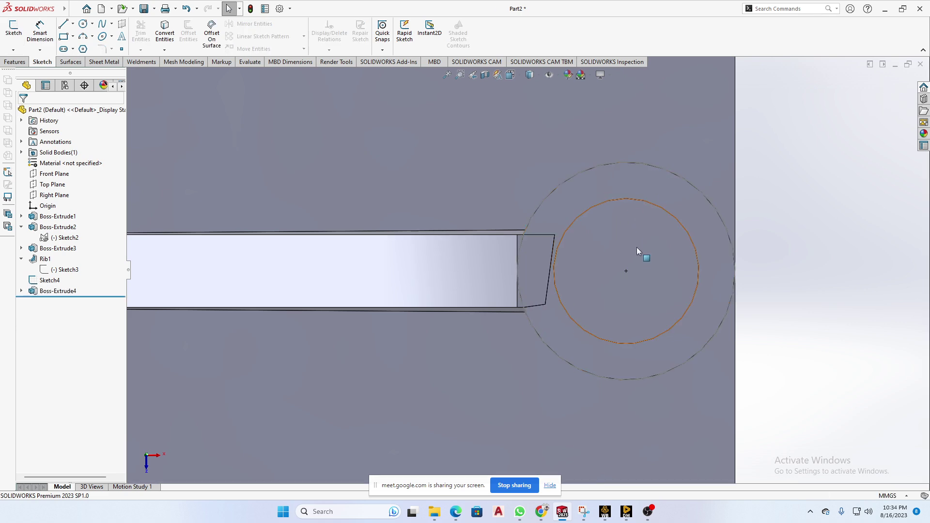
# Step: Inspect the rebuilt upright extrusion at the rib-to-cylinder joint and check the part's mass
pyautogui.moveTo(636, 247); pyautogui.dragTo(653, 174, button='middle')
pyautogui.scroll(4, 652, 173)
pyautogui.scroll(-5, 551, 146)
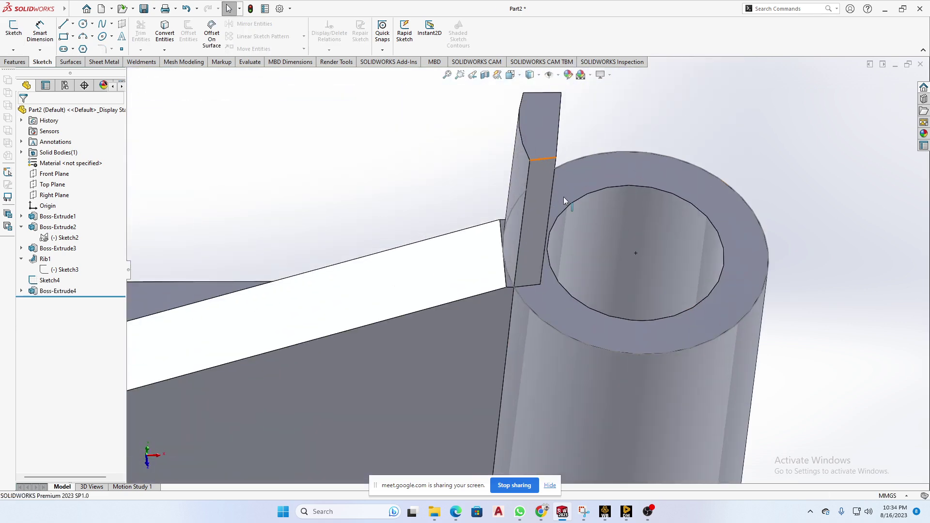
pyautogui.moveTo(565, 200); pyautogui.dragTo(545, 221, button='middle')
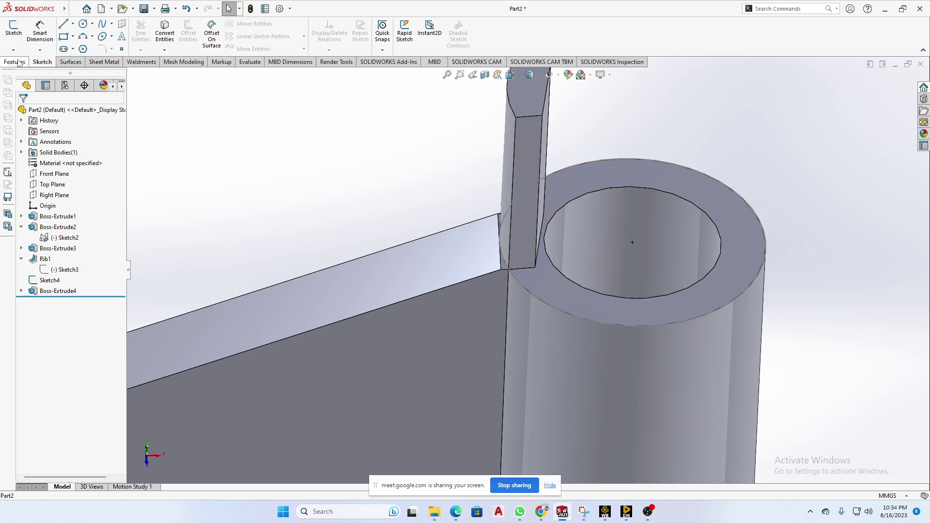
pyautogui.click(180, 62)
pyautogui.click(250, 63)
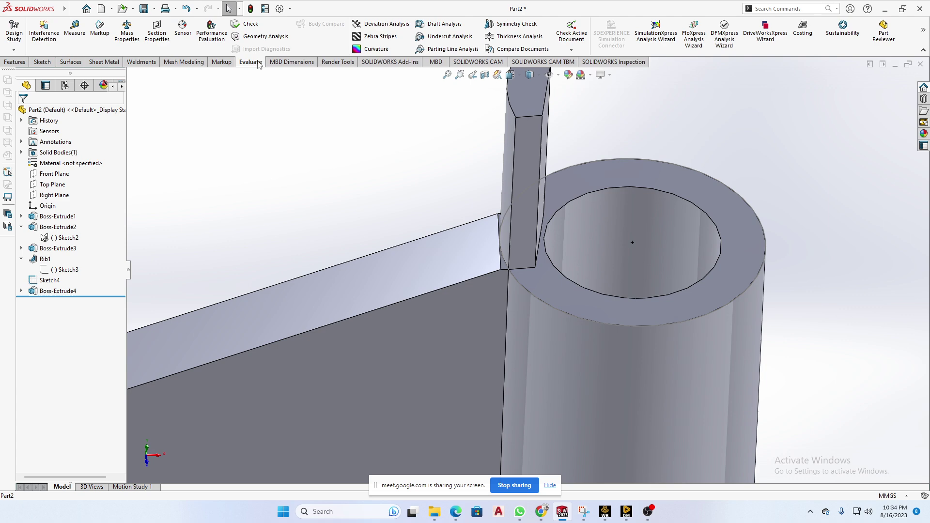
pyautogui.click(132, 49)
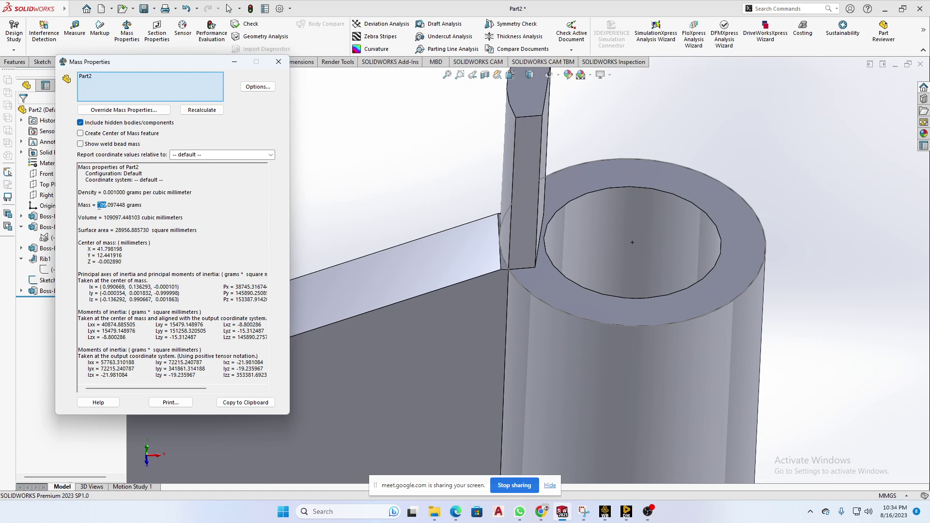
pyautogui.click(278, 61)
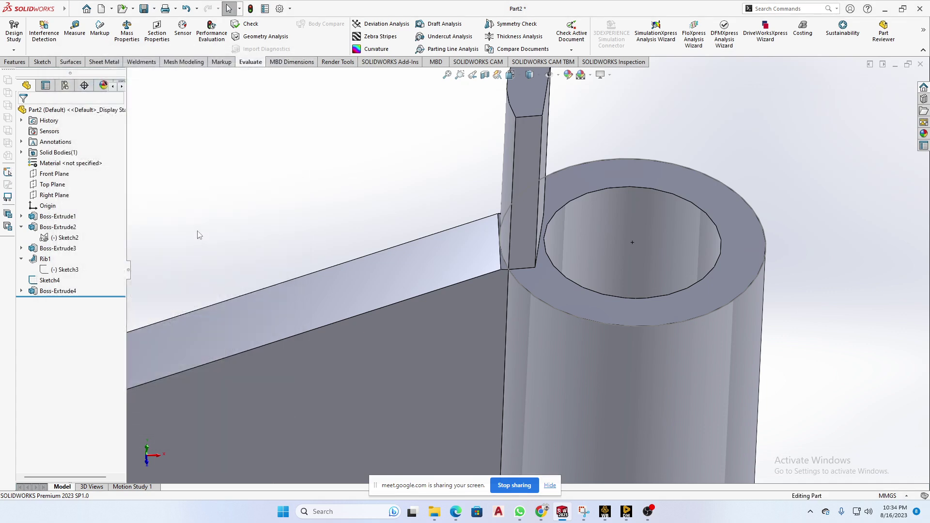
# Step: Roll the model back to before Boss-Extrude4 and check the part's mass without it
pyautogui.moveTo(112, 296); pyautogui.dragTo(113, 285)
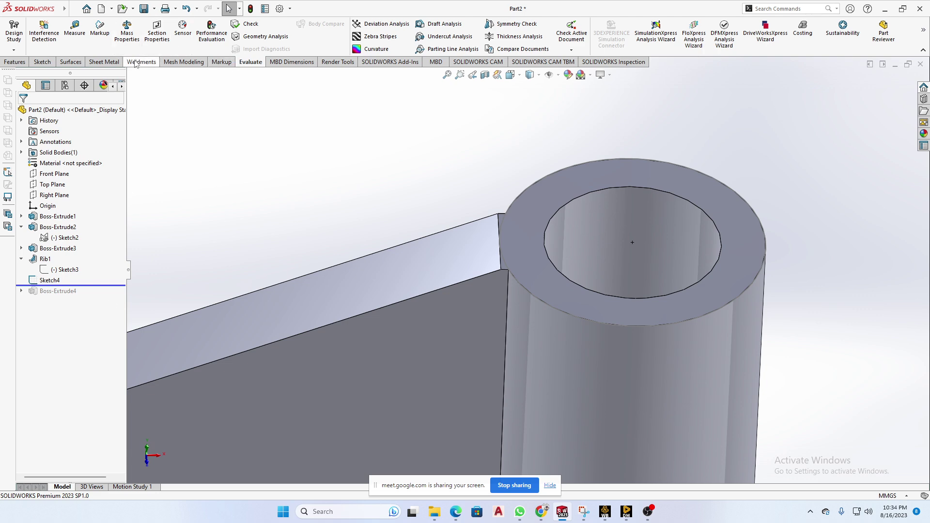
pyautogui.click(127, 32)
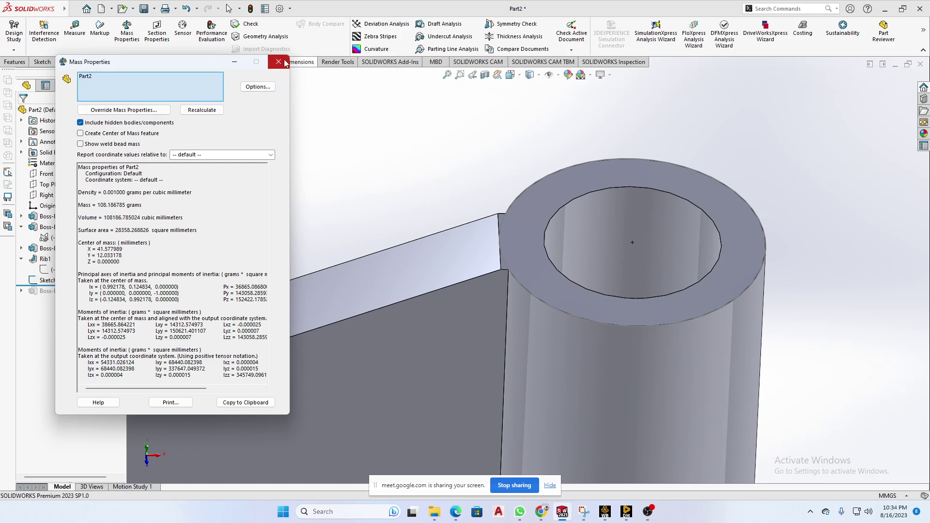
pyautogui.click(234, 62)
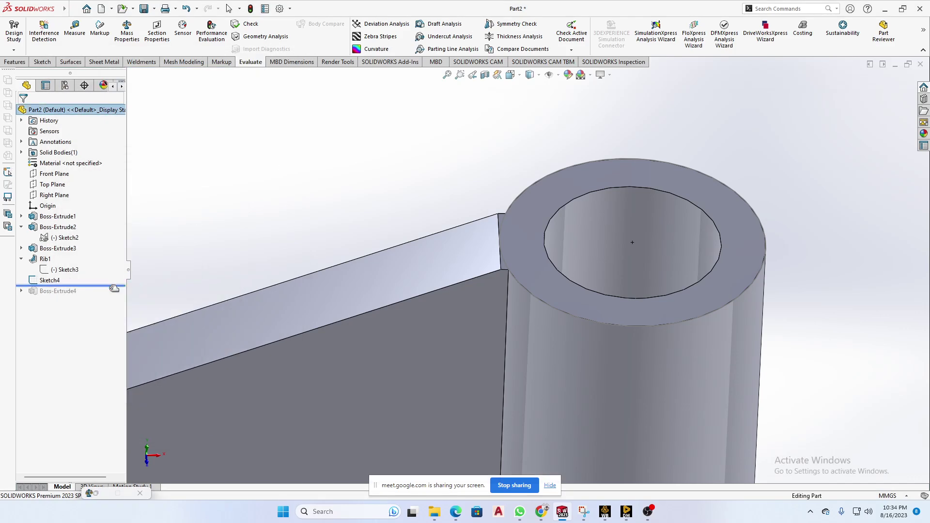
# Step: Roll the model forward past Boss-Extrude4 and reverse its extrusion direction so it runs down into the joint
pyautogui.moveTo(116, 286); pyautogui.dragTo(116, 297)
pyautogui.click(40, 293)
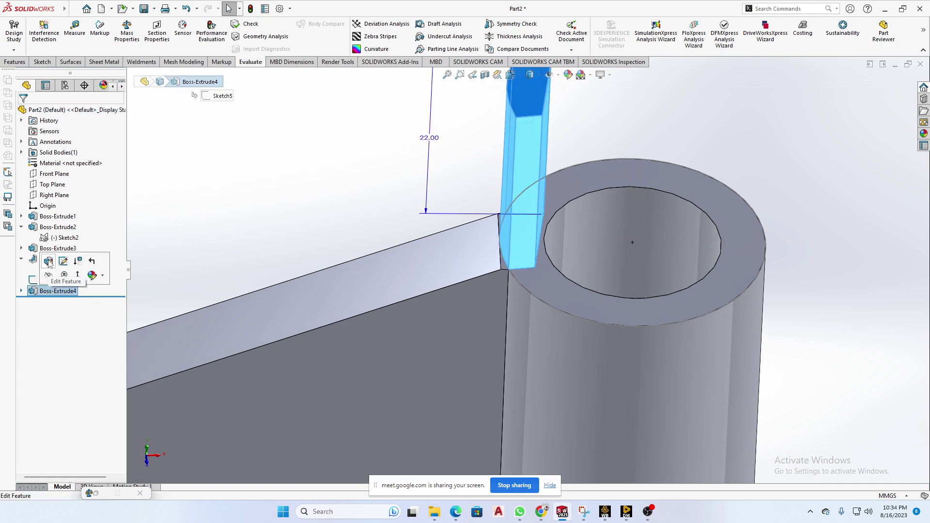
pyautogui.click(50, 263)
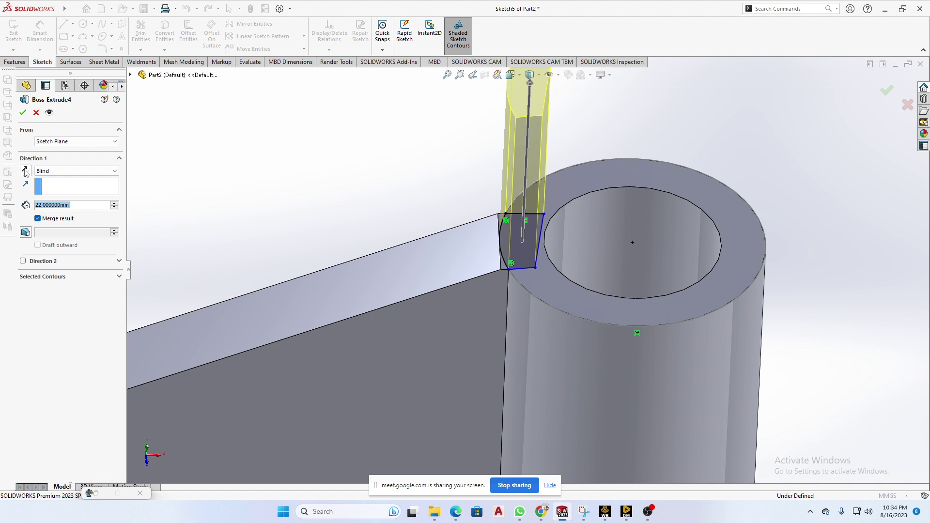
pyautogui.click(25, 171)
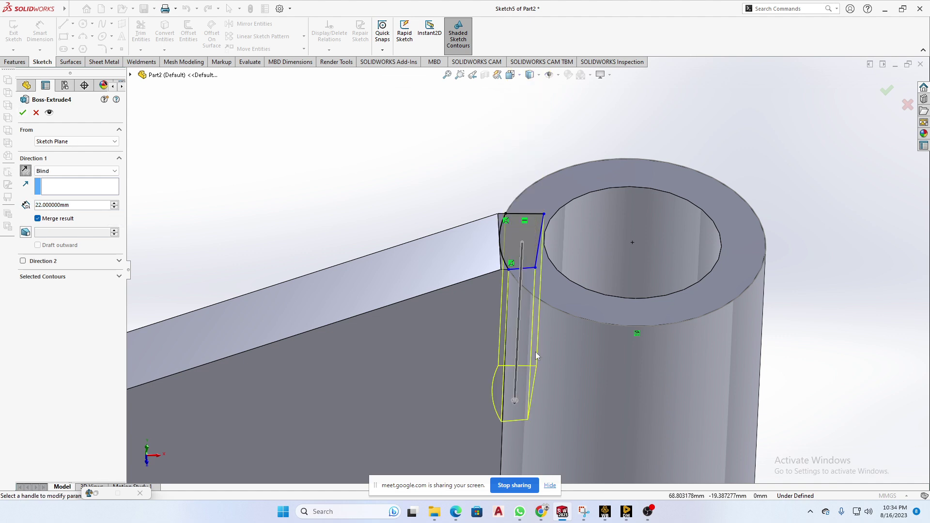
pyautogui.click(23, 112)
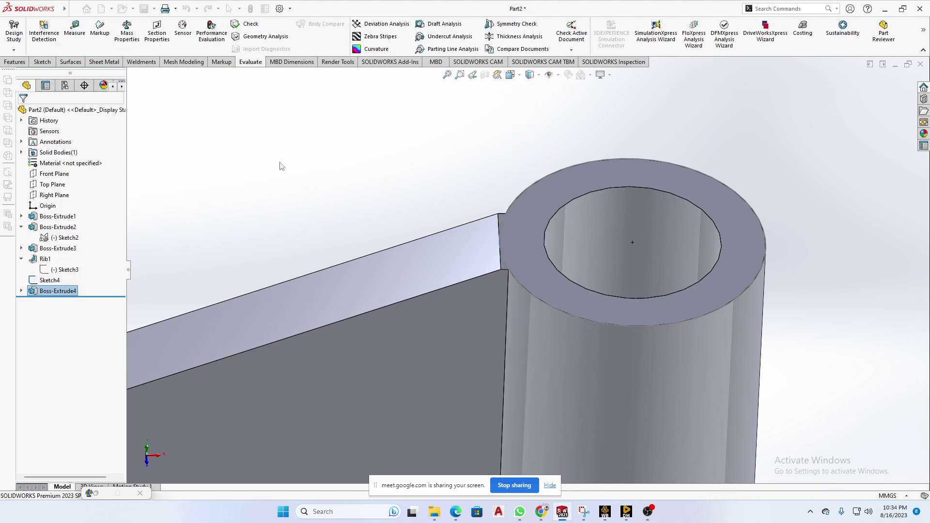
# Step: Check the part's mass with the reversed extrusion and inspect the filled rib-to-cylinder joint from several sides
pyautogui.moveTo(339, 265); pyautogui.dragTo(426, 248, button='middle')
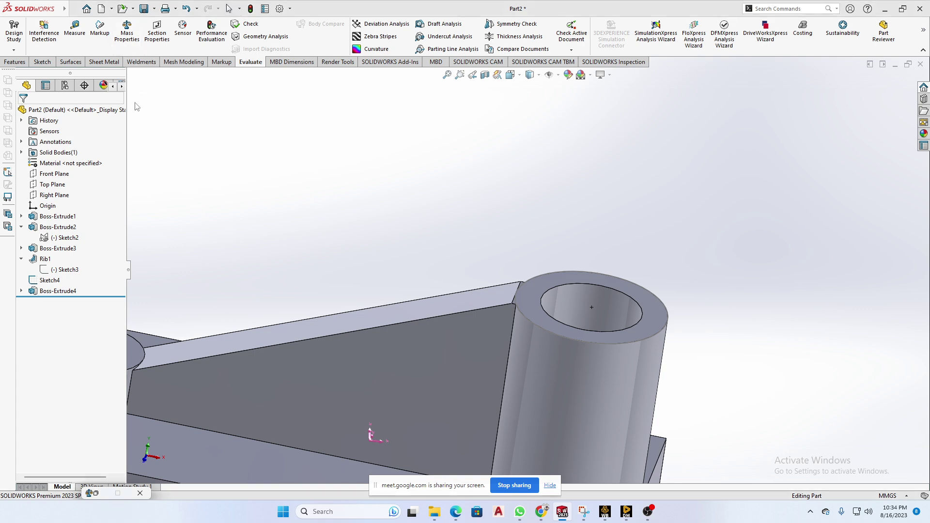
pyautogui.click(127, 30)
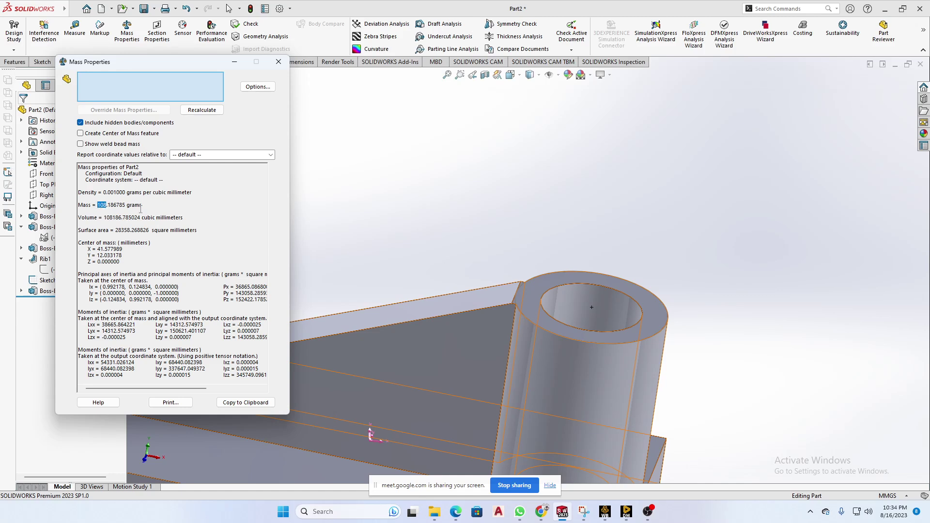
pyautogui.click(279, 61)
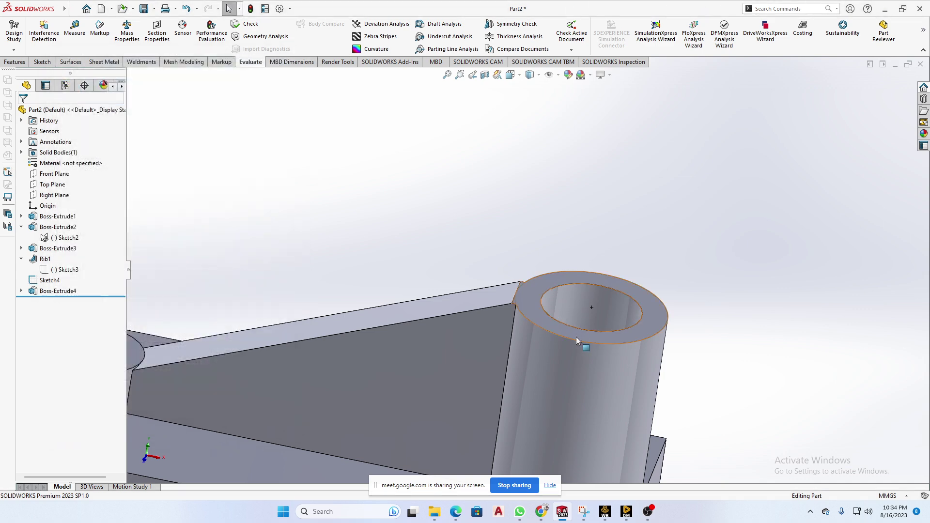
pyautogui.scroll(3, 577, 336)
pyautogui.moveTo(537, 321)
pyautogui.mouseDown(button='middle')
pyautogui.moveTo(577, 287)
pyautogui.moveTo(534, 309)
pyautogui.mouseUp(button='middle')
pyautogui.scroll(-3, 497, 329)
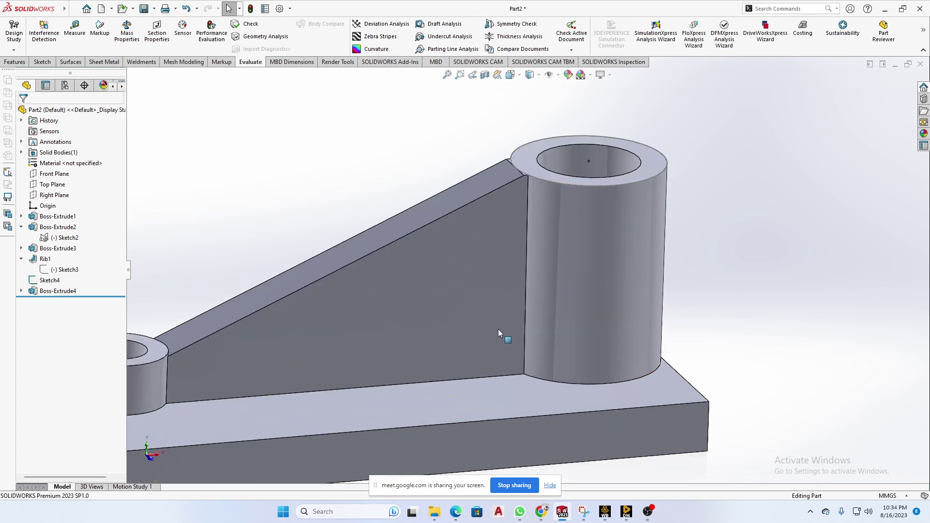
pyautogui.scroll(3, 498, 329)
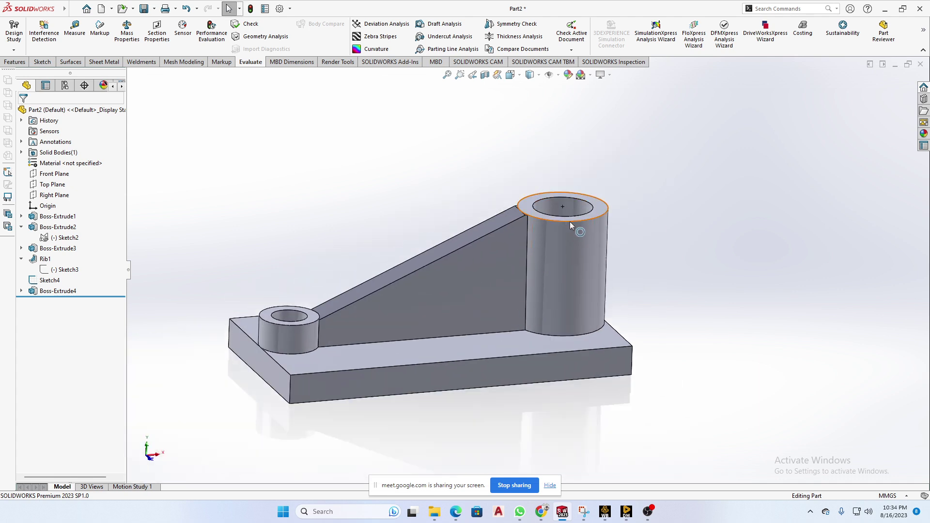
pyautogui.moveTo(559, 249); pyautogui.dragTo(417, 281, button='middle')
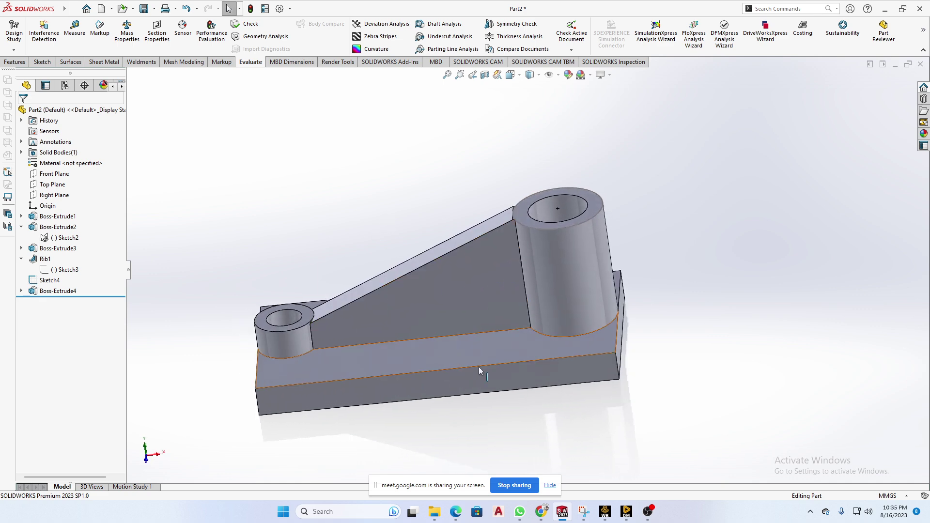
# Step: Switch to WhatsApp to read the handwritten lesson notes, check the Google Meet call, and return to the SOLIDWORKS part
pyautogui.click(520, 513)
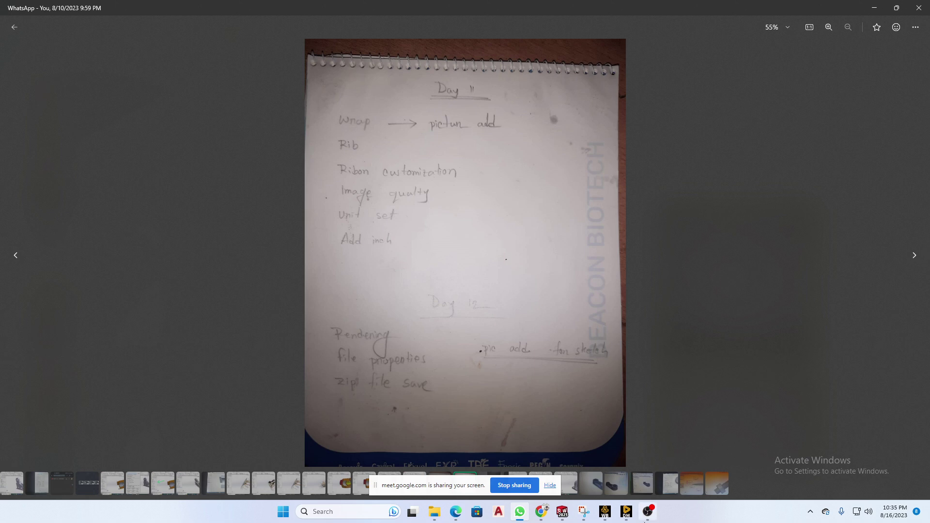
pyautogui.moveTo(541, 511)
pyautogui.click(492, 466)
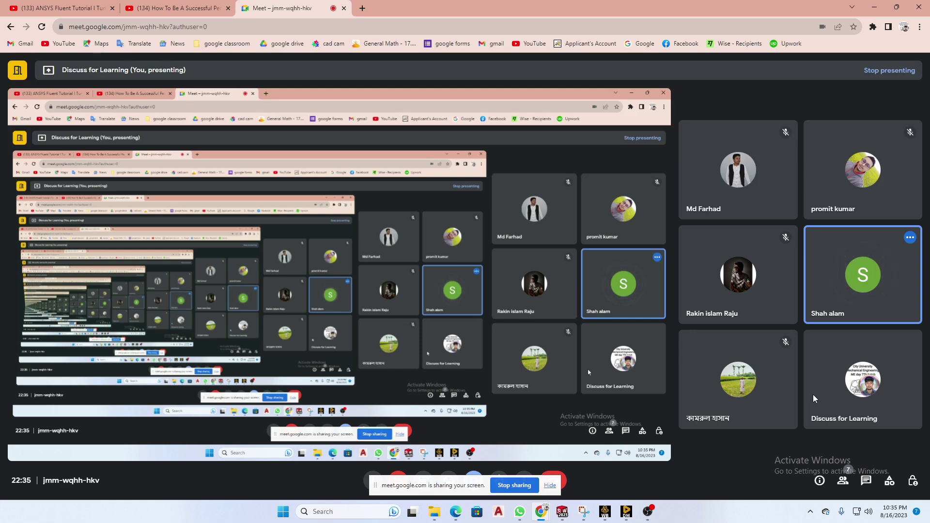
pyautogui.click(874, 8)
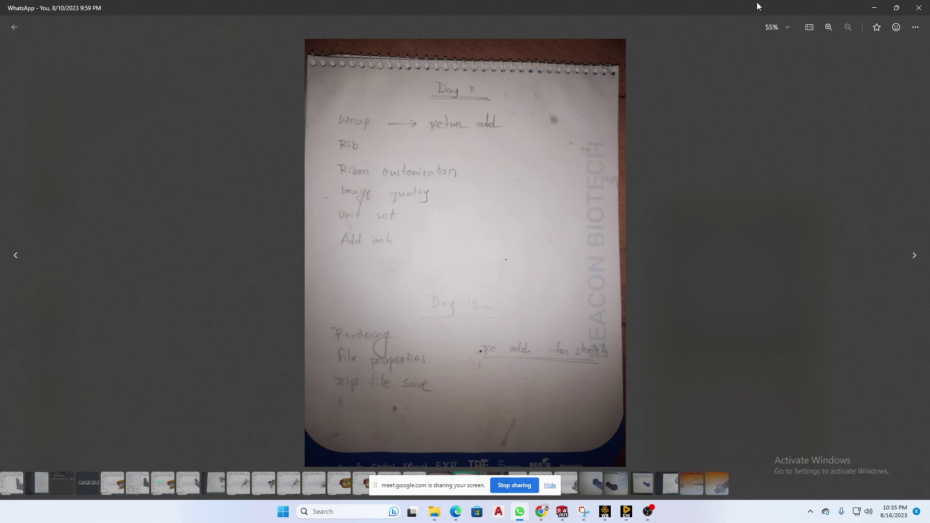
pyautogui.click(874, 8)
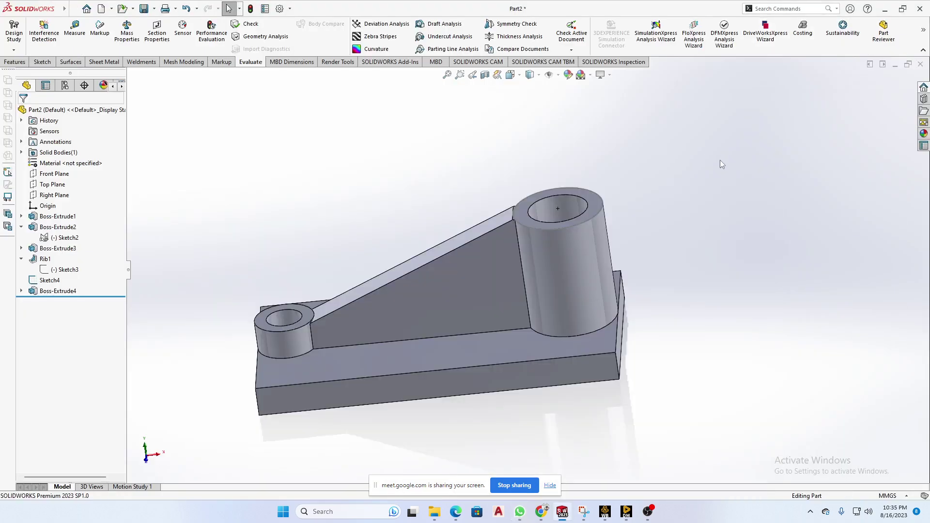
pyautogui.click(22, 62)
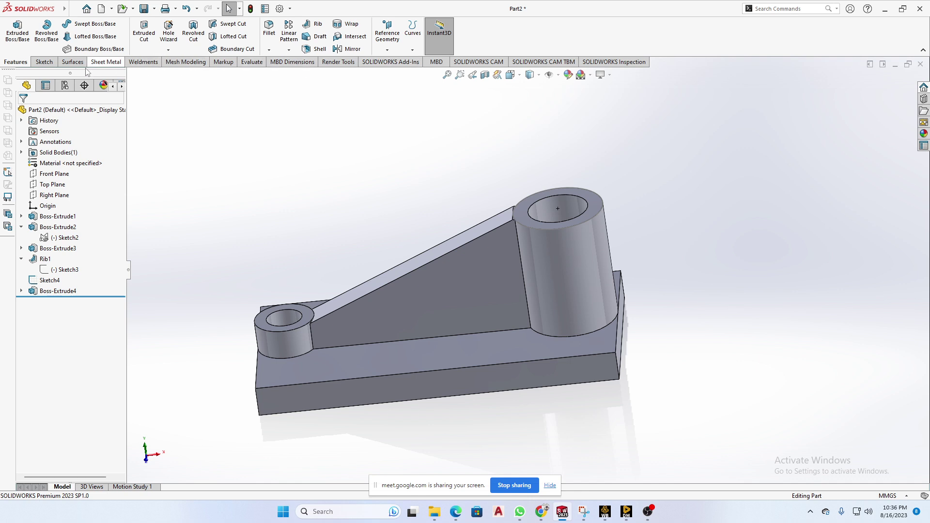
pyautogui.rightClick(161, 66)
pyautogui.moveTo(208, 91)
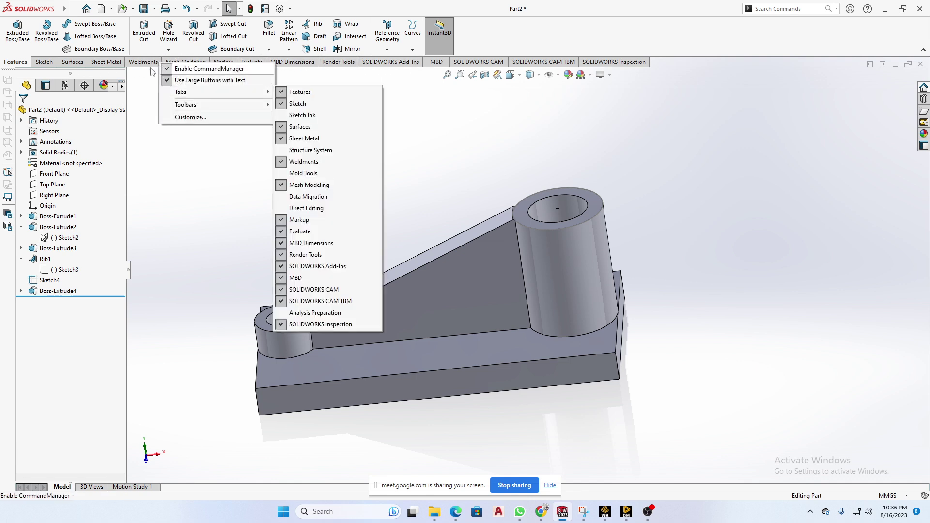
pyautogui.click(146, 87)
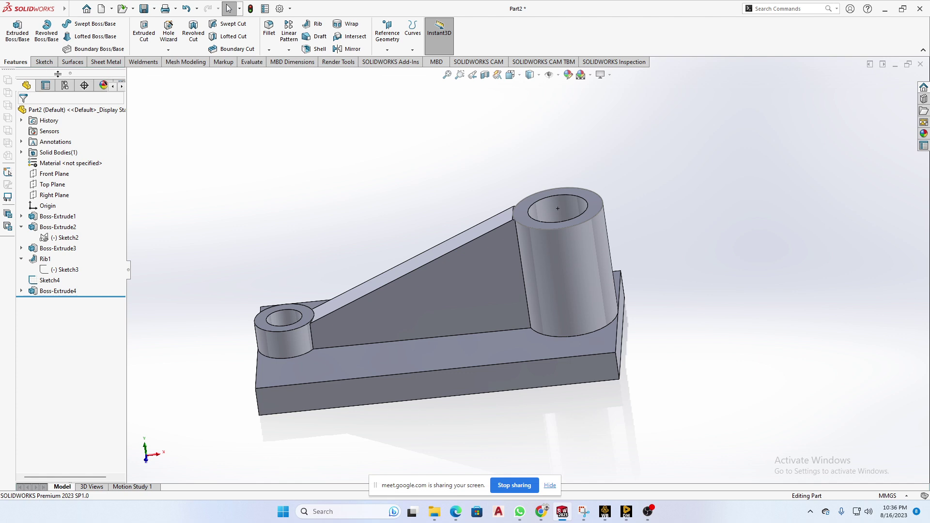
# Step: Show the Sketch tools and open the Customize dialog, moving it clear of the middle of the model
pyautogui.click(43, 62)
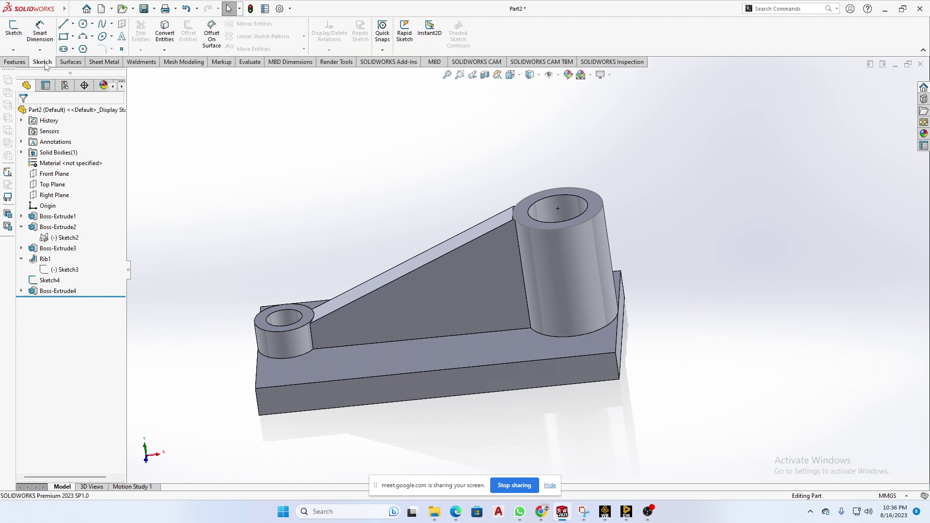
pyautogui.rightClick(46, 66)
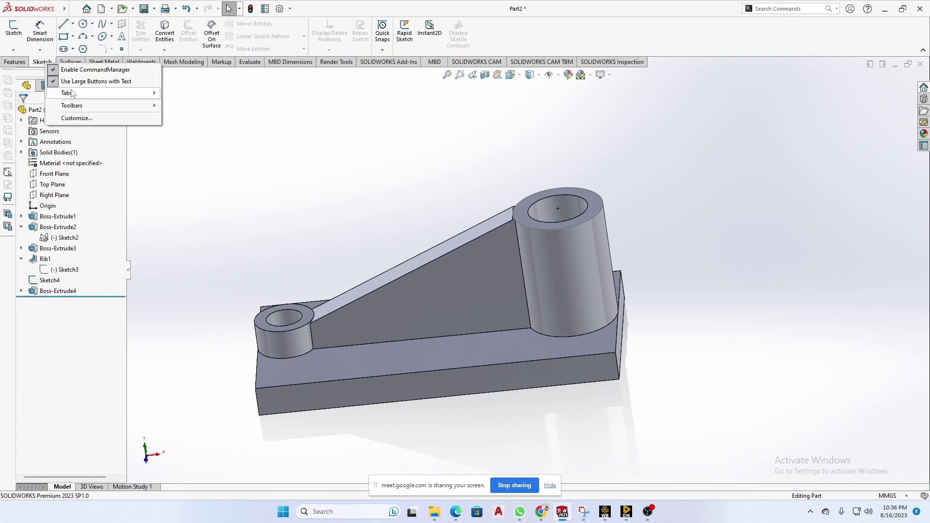
pyautogui.moveTo(78, 98)
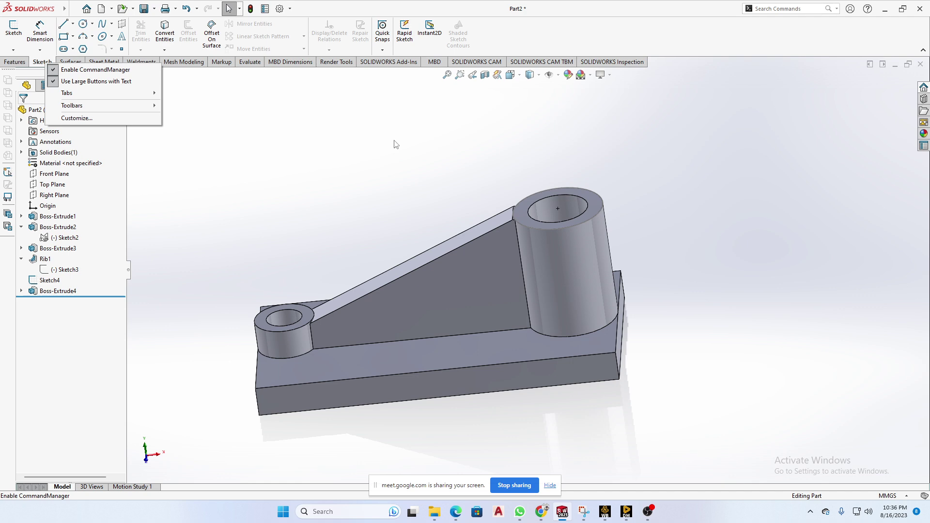
pyautogui.click(204, 107)
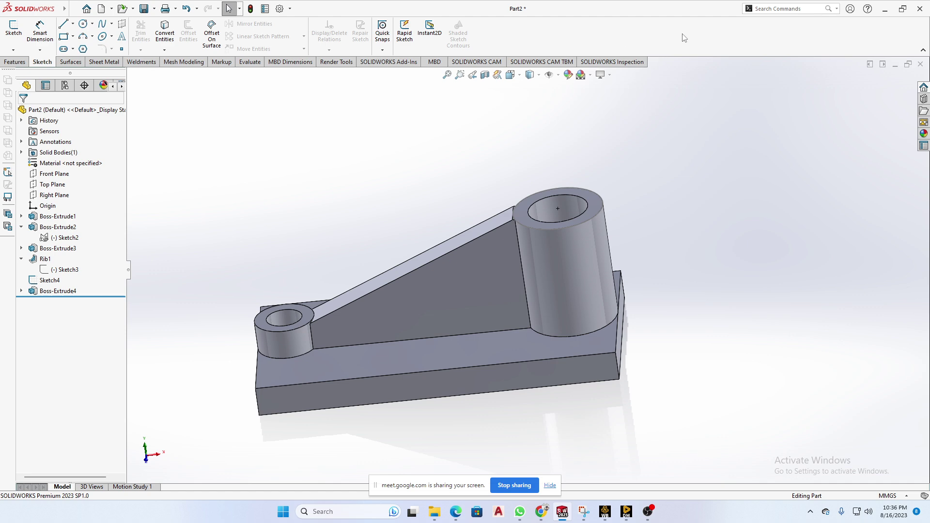
pyautogui.rightClick(643, 38)
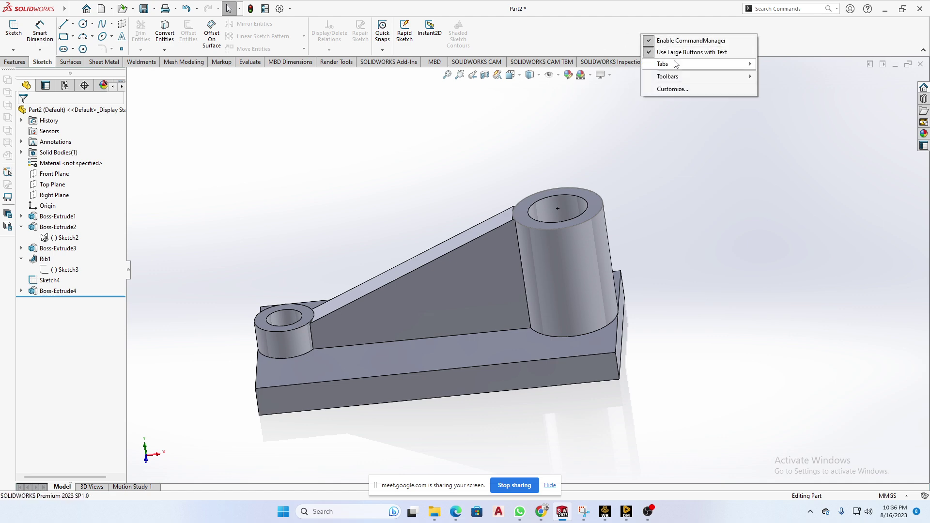
pyautogui.click(691, 90)
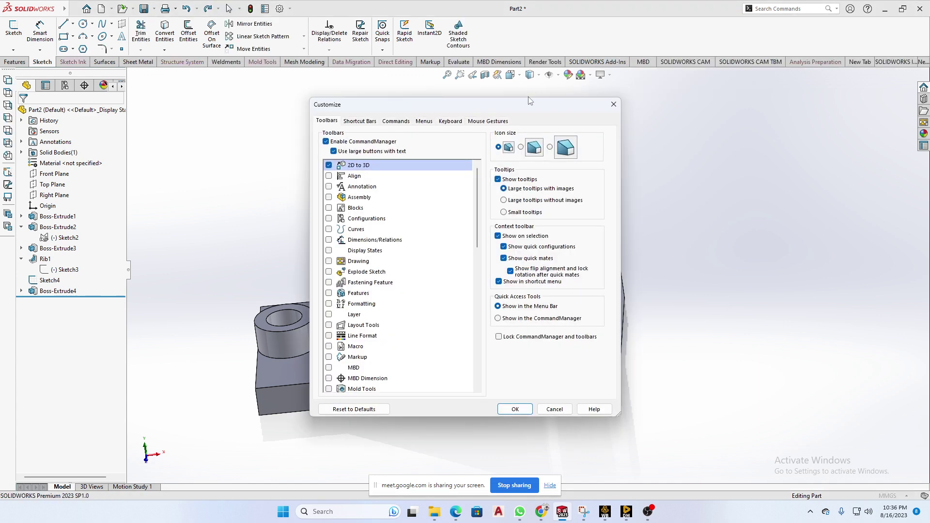
pyautogui.moveTo(525, 113); pyautogui.dragTo(728, 102)
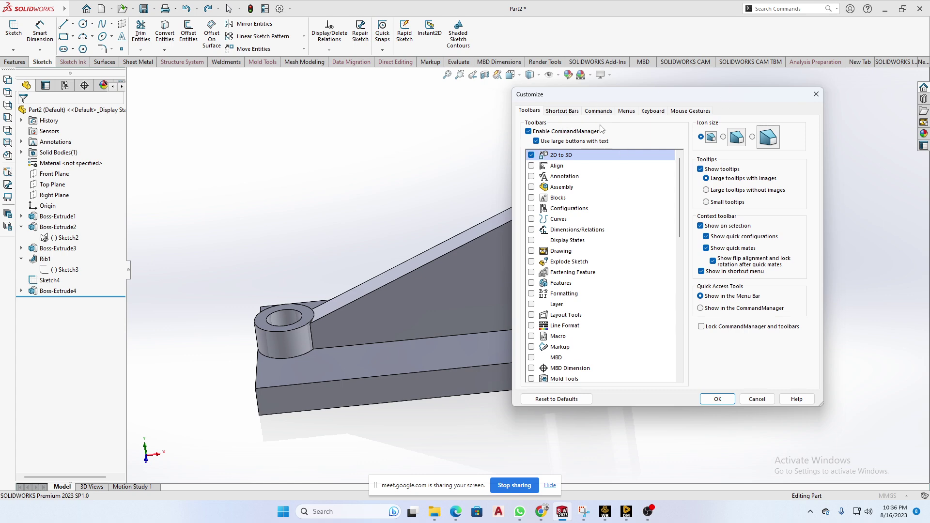
# Step: Browse the customization pages for commands, menus and shortcut bars, view the Sketch commands, and list the commands of all toolbars
pyautogui.click(560, 113)
pyautogui.click(600, 113)
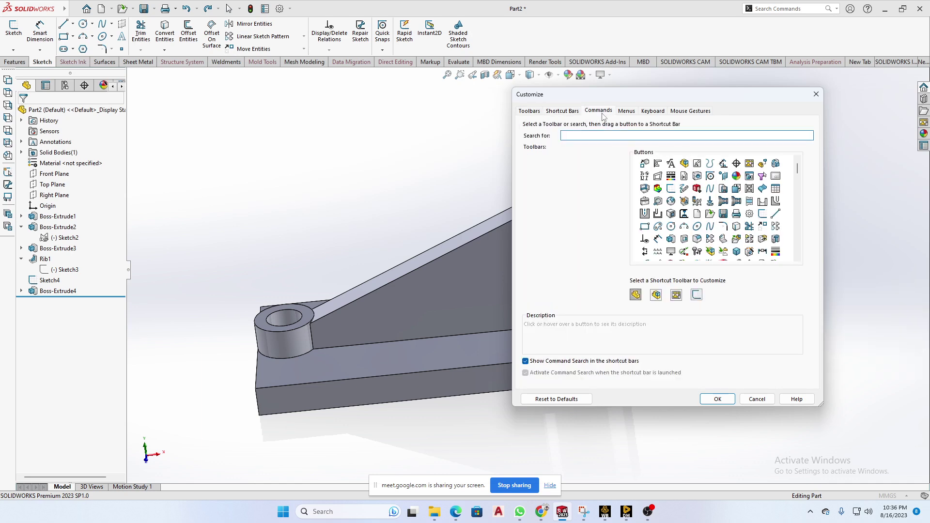
pyautogui.click(626, 111)
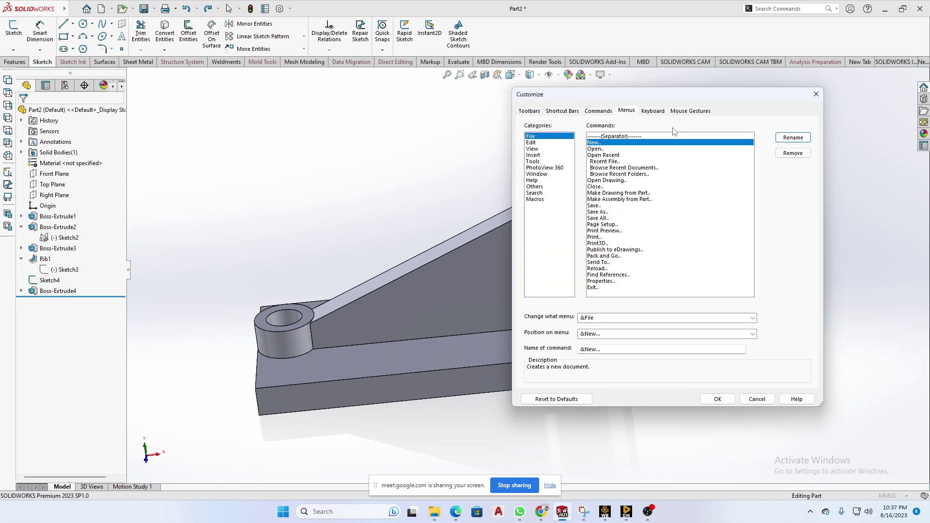
pyautogui.click(598, 112)
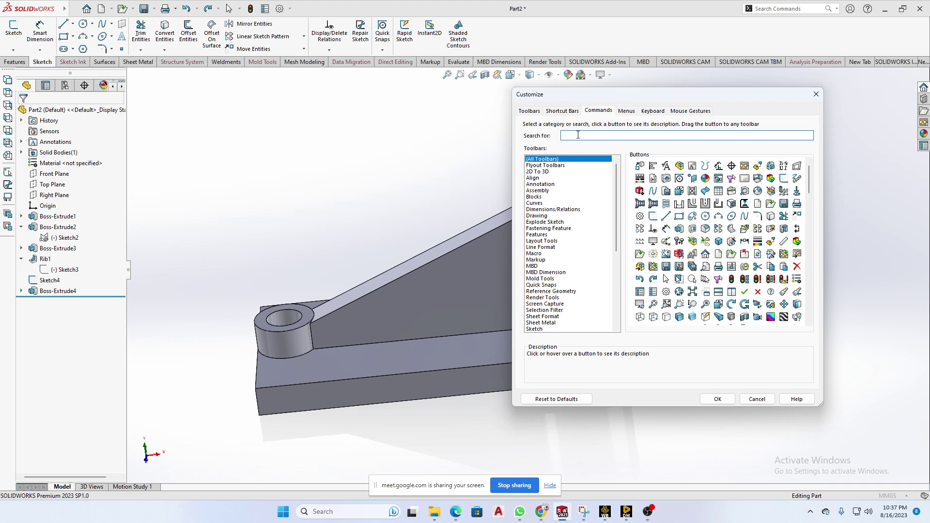
pyautogui.click(568, 111)
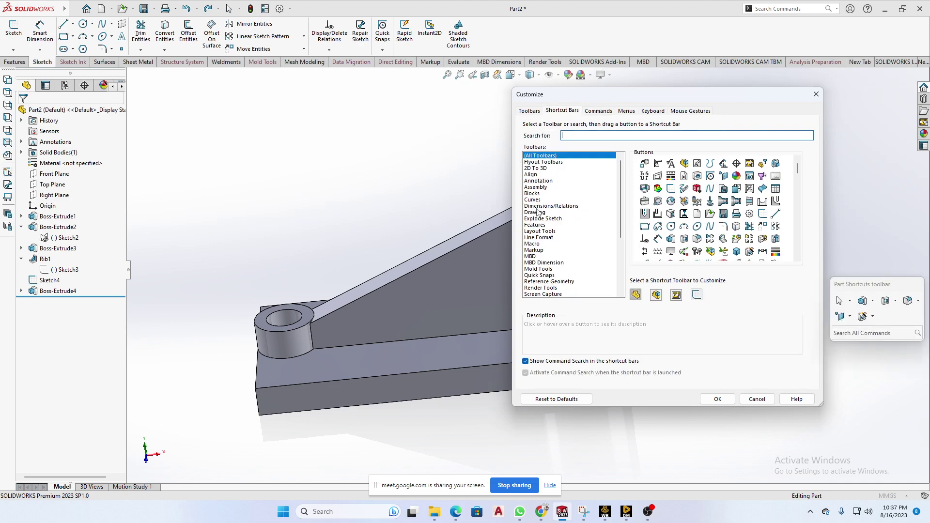
pyautogui.scroll(-4, 536, 246)
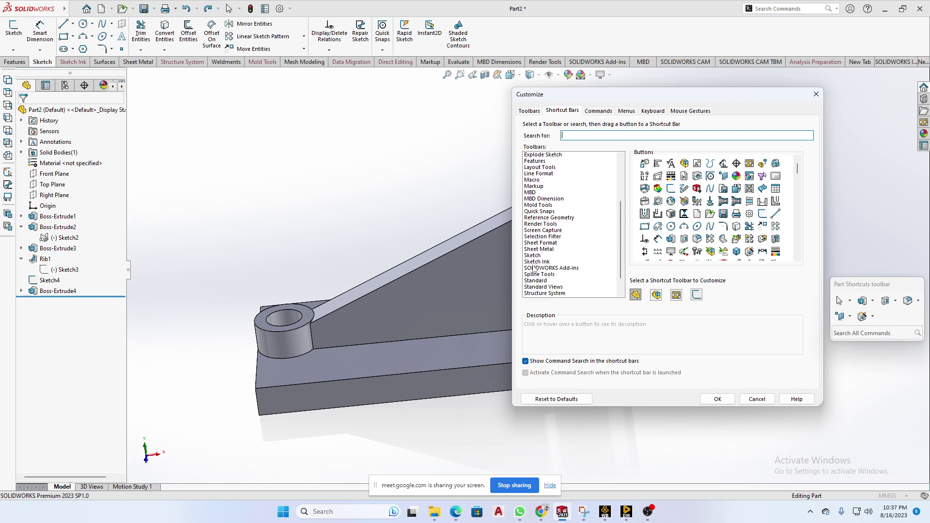
pyautogui.click(536, 244)
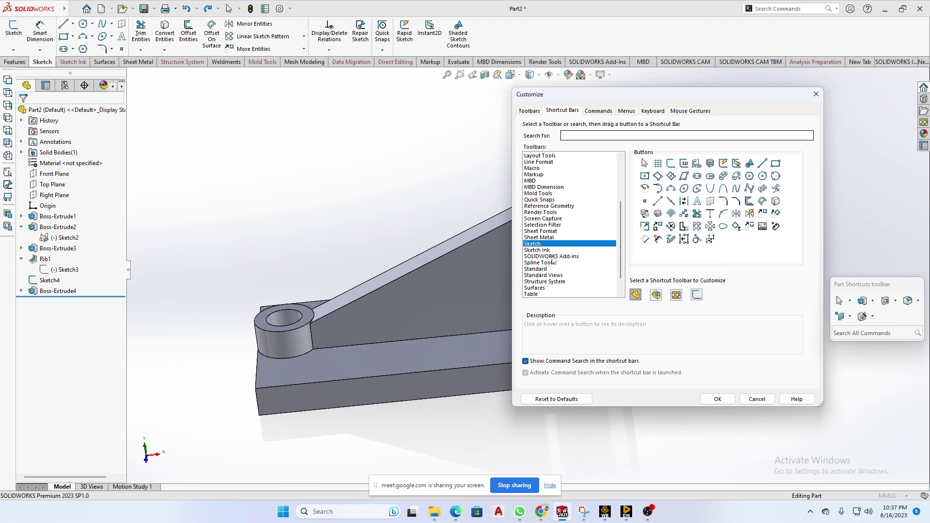
pyautogui.scroll(4, 552, 252)
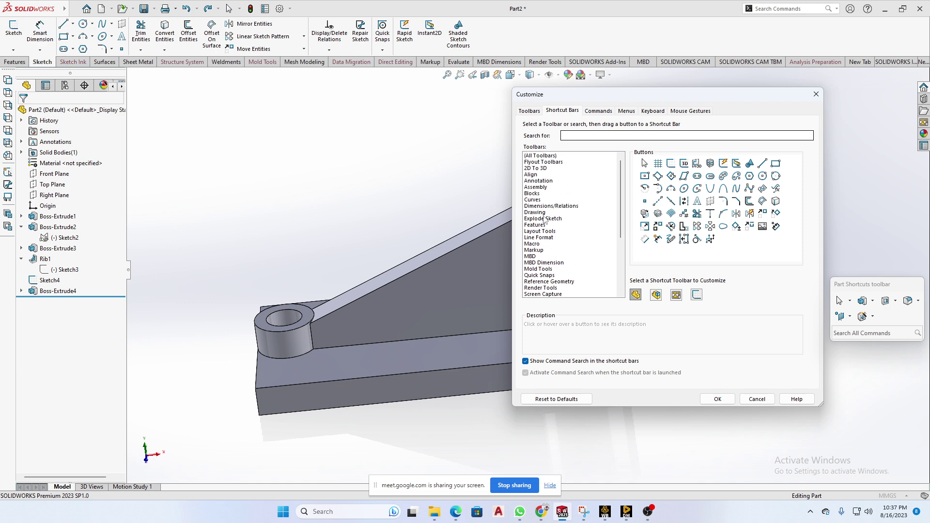
pyautogui.click(543, 156)
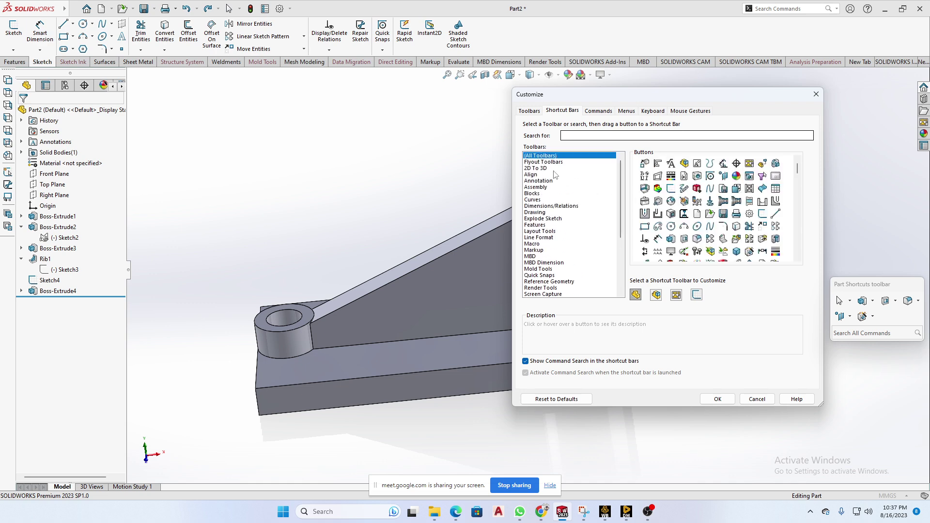
# Step: Find the Normal To command, add it to the Sketch tools beside Shaded Sketch Contours, and finish customizing
pyautogui.scroll(-3, 723, 218)
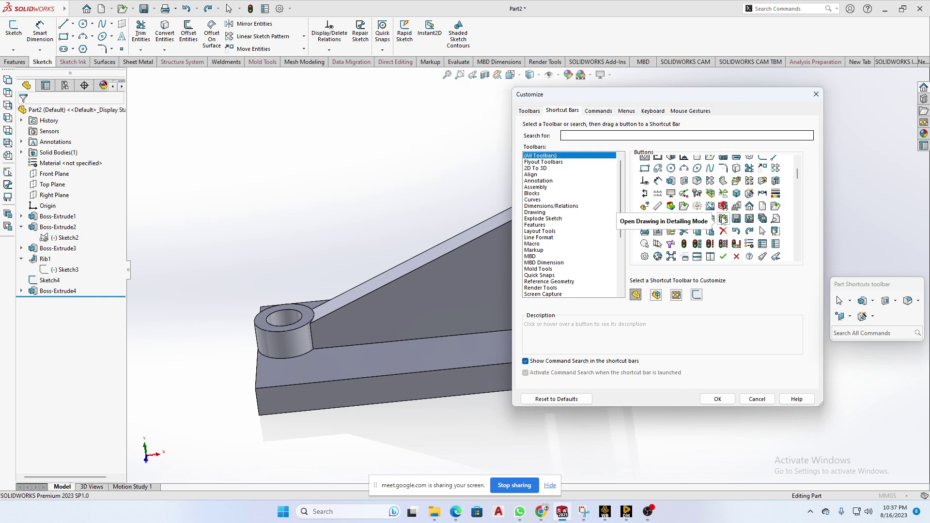
pyautogui.scroll(-3, 774, 255)
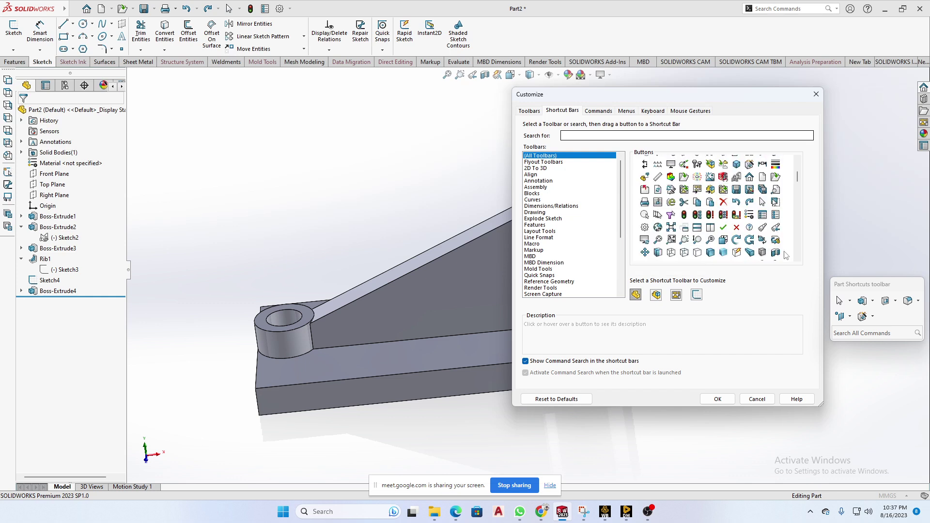
pyautogui.scroll(-3, 690, 243)
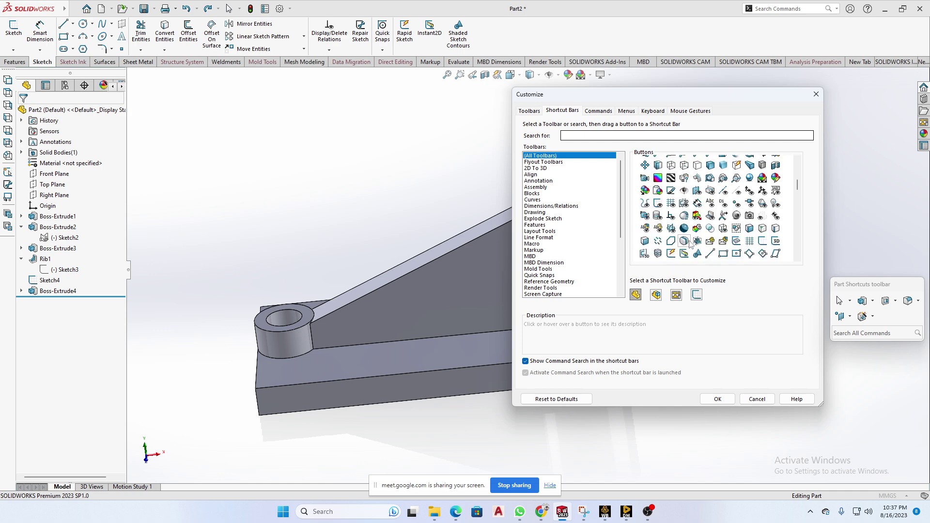
pyautogui.scroll(-3, 730, 251)
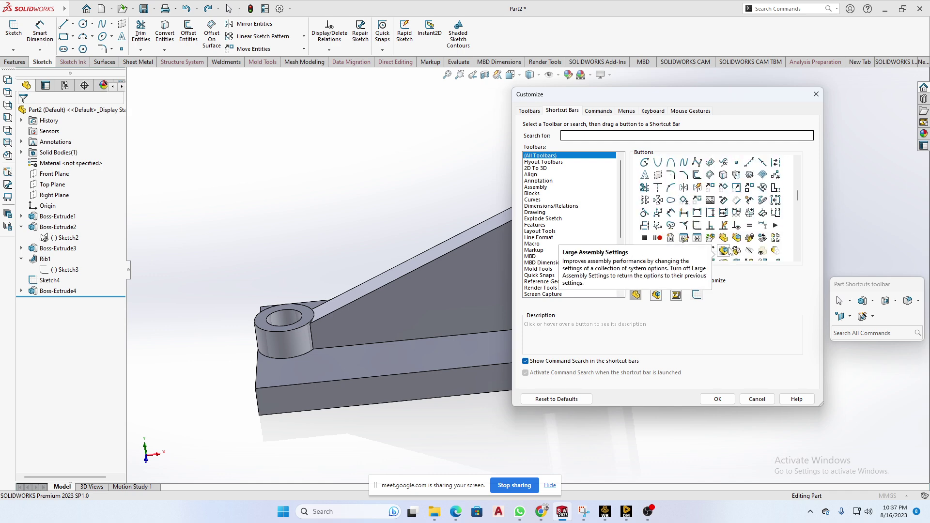
pyautogui.scroll(-3, 730, 250)
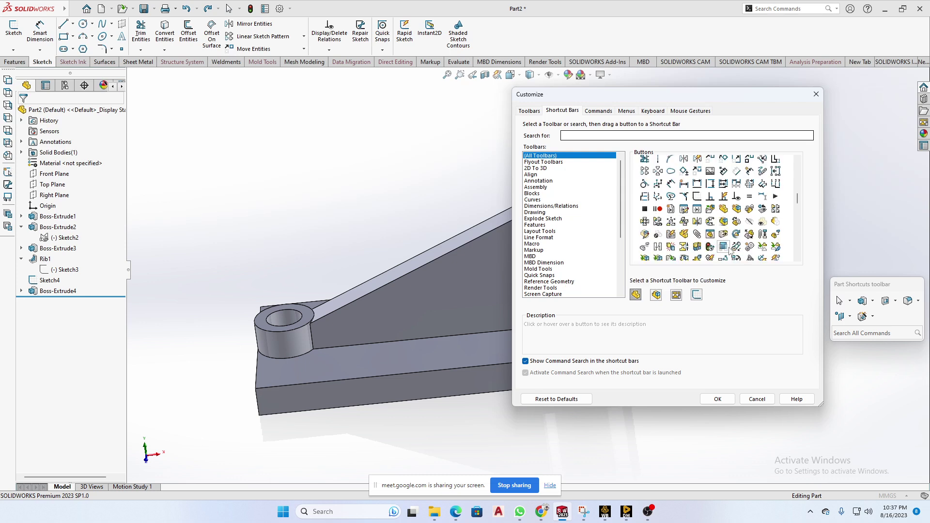
pyautogui.scroll(-3, 730, 250)
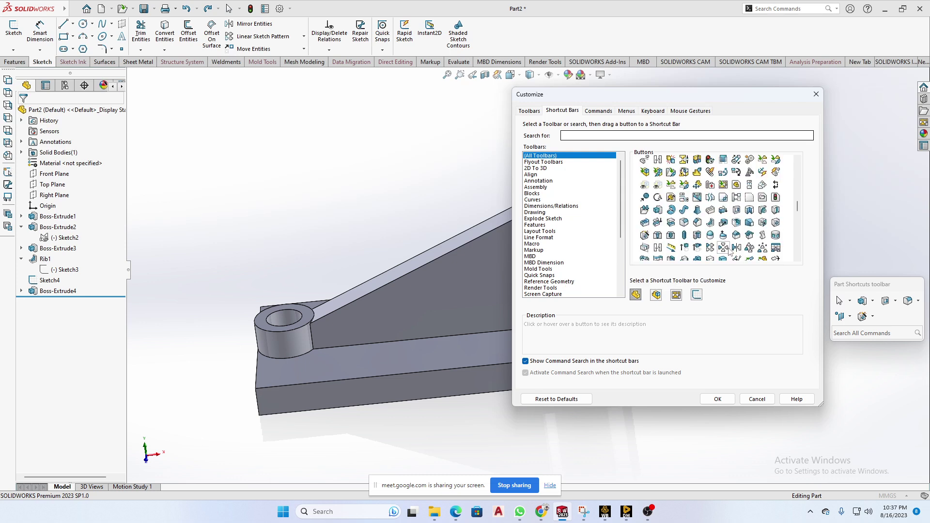
pyautogui.scroll(-2, 730, 250)
pyautogui.scroll(-2, 730, 250)
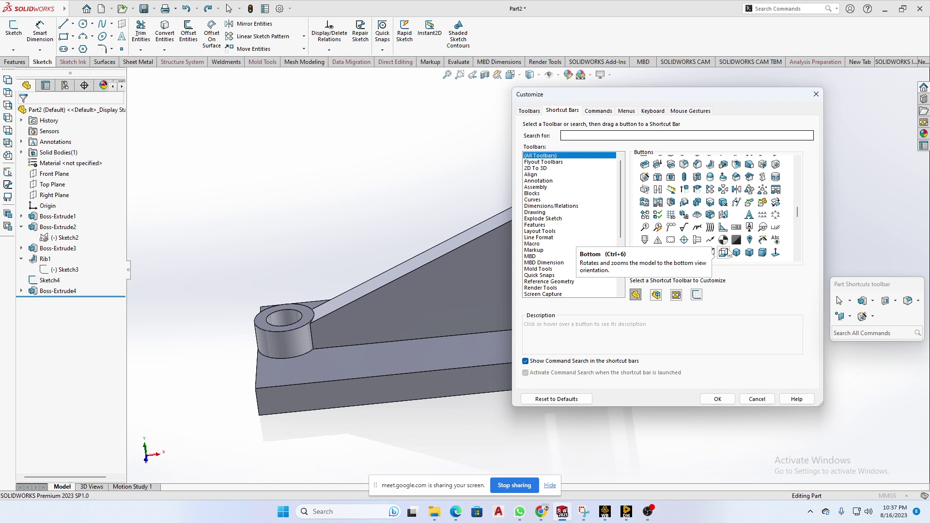
pyautogui.click(776, 253)
pyautogui.moveTo(776, 243)
pyautogui.mouseDown()
pyautogui.moveTo(769, 92)
pyautogui.moveTo(572, 31)
pyautogui.moveTo(477, 35)
pyautogui.mouseUp()
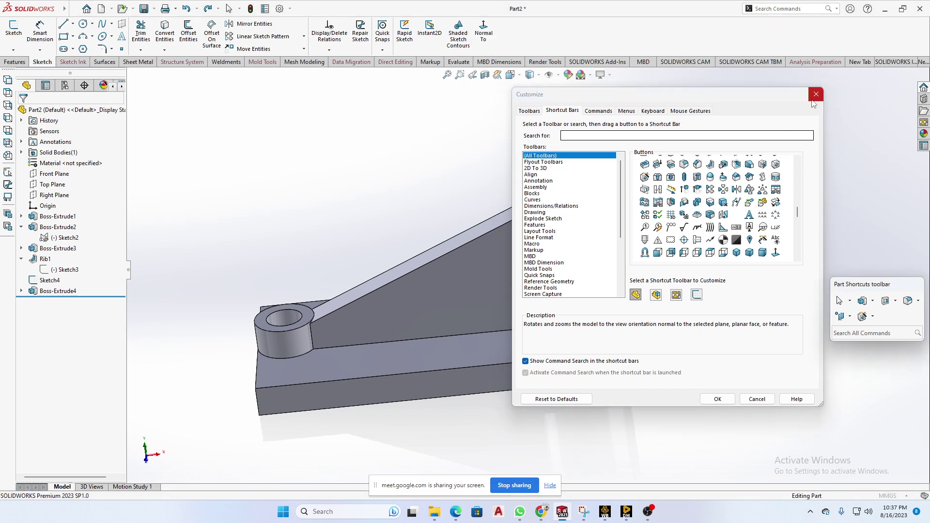
pyautogui.click(816, 94)
# Step: Orient the view normal to the top face of the base plate
pyautogui.moveTo(602, 138); pyautogui.dragTo(748, 335, button='middle')
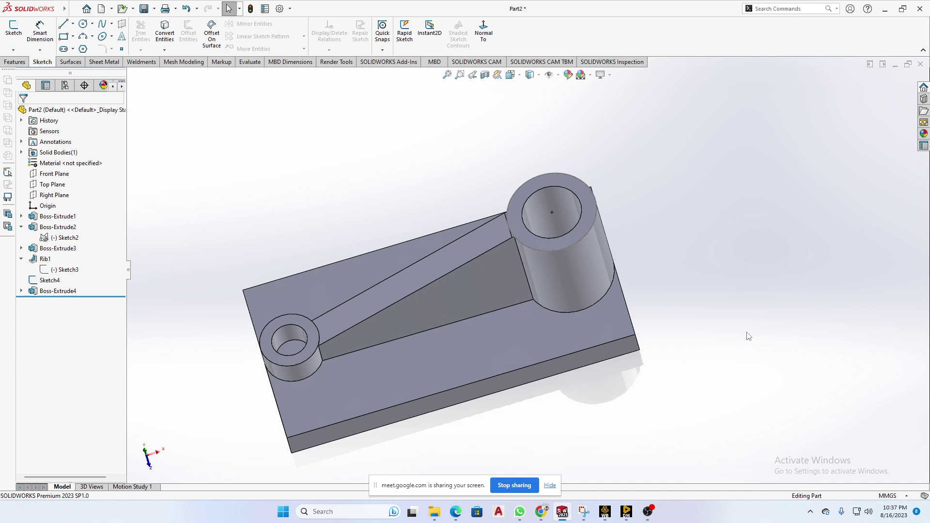
pyautogui.click(495, 341)
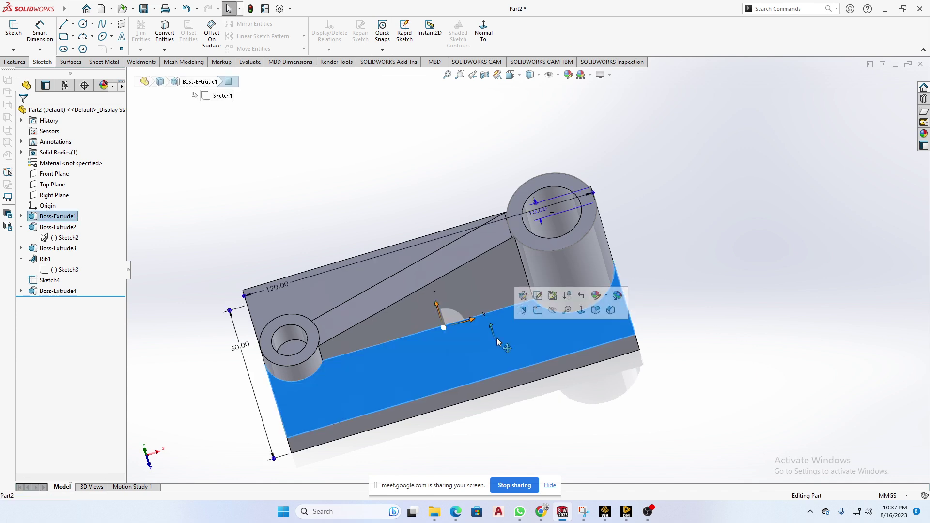
pyautogui.click(481, 33)
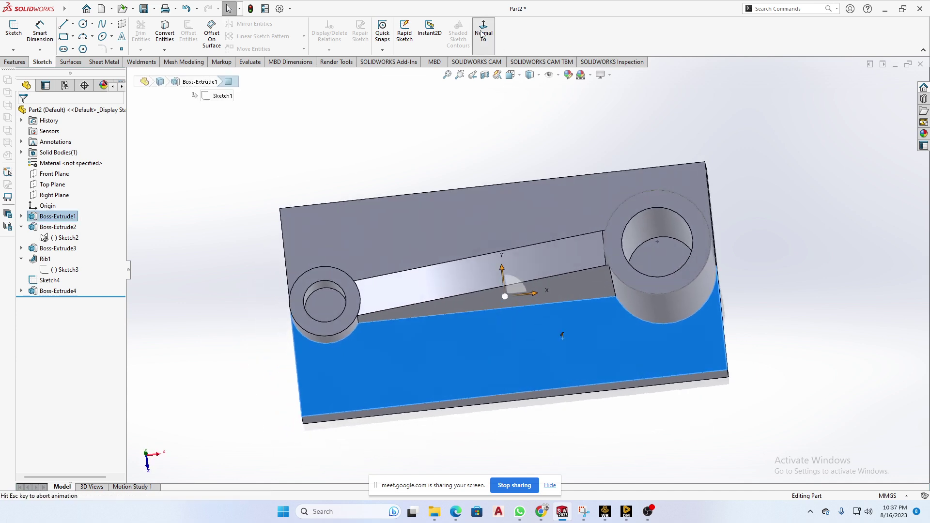
# Step: Orient the view normal to the base plate's short end face beside the large cylinder
pyautogui.moveTo(664, 336); pyautogui.dragTo(815, 208, button='middle')
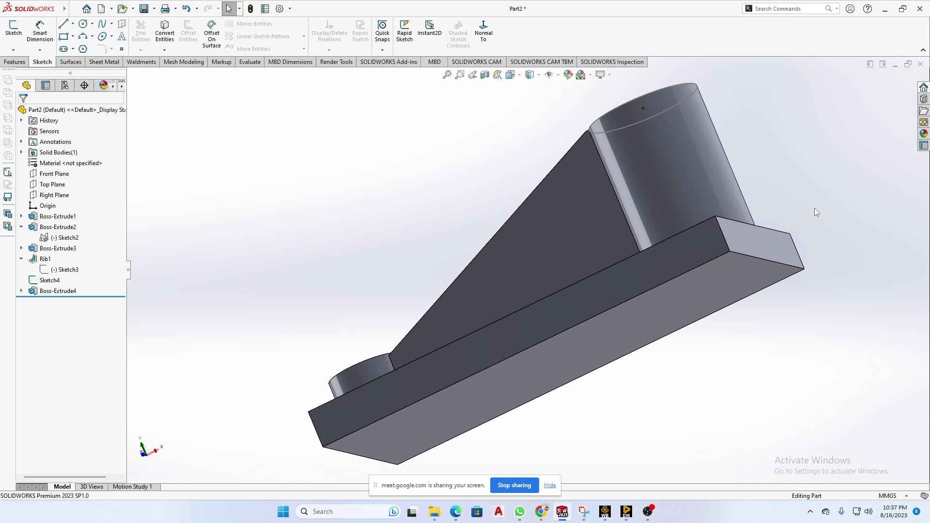
pyautogui.click(792, 254)
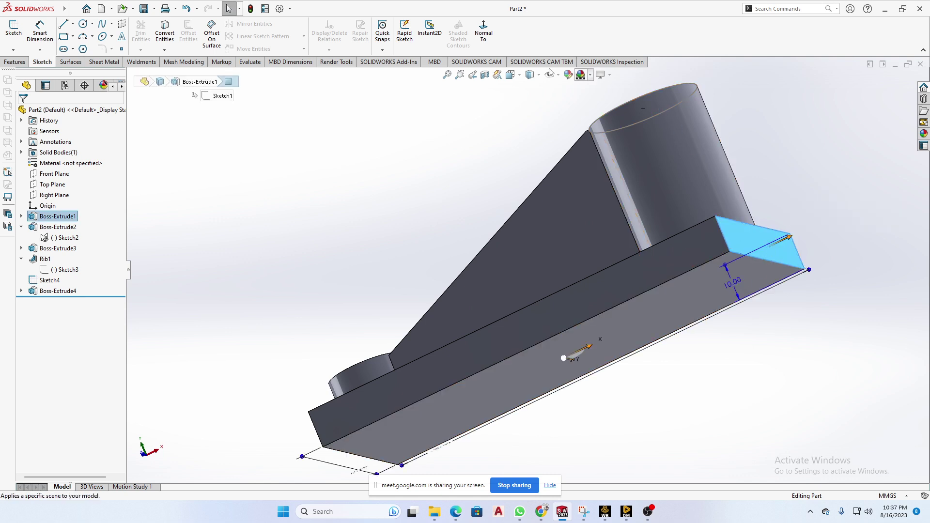
pyautogui.click(483, 30)
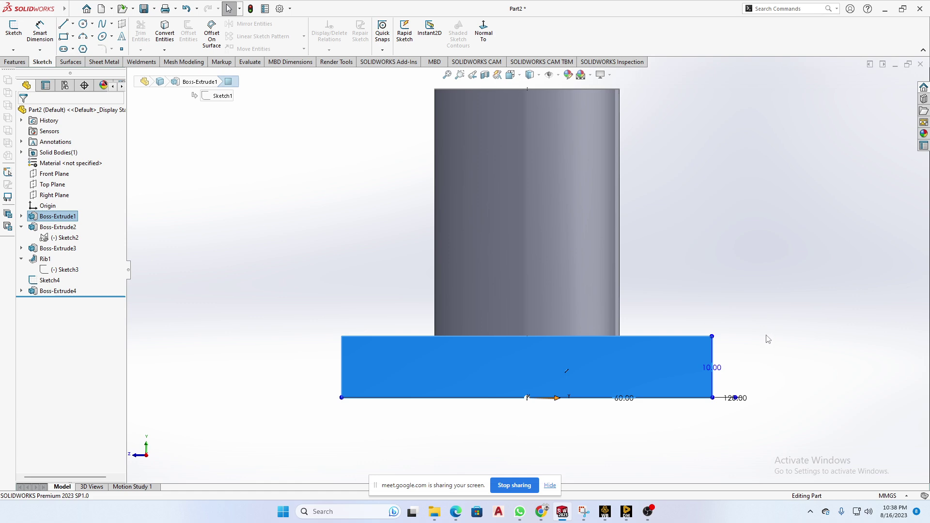
# Step: Select the base plate's long side face together with its adjoining end face and apply Normal To
pyautogui.moveTo(766, 336); pyautogui.dragTo(745, 355, button='middle')
pyautogui.scroll(3, 778, 324)
pyautogui.click(751, 349)
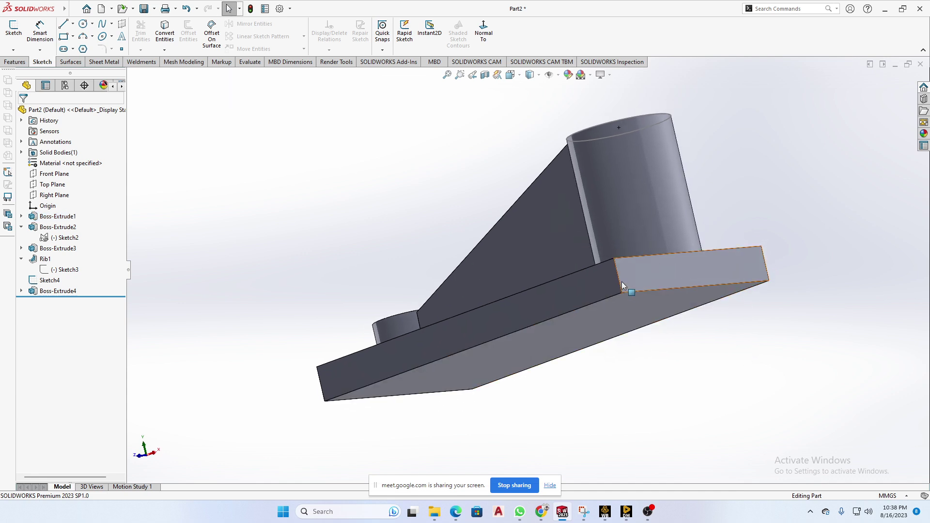
pyautogui.click(577, 289)
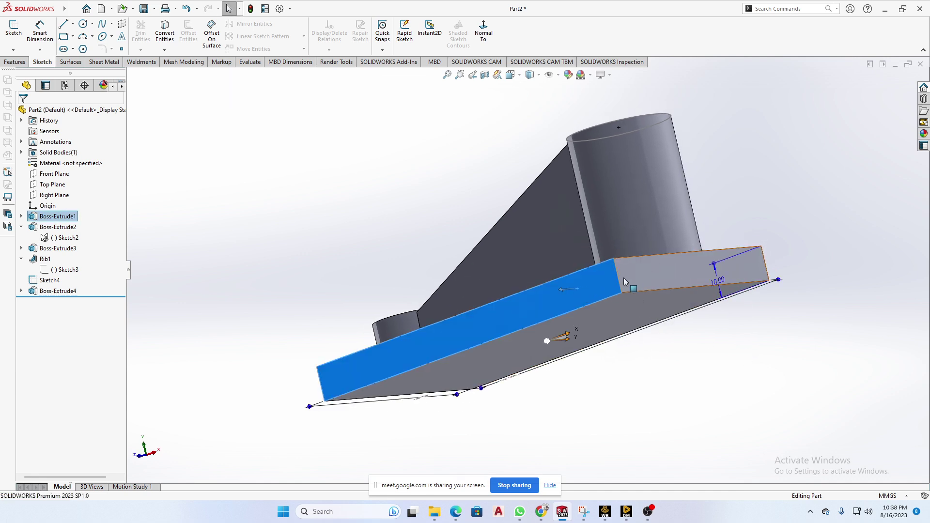
pyautogui.keyDown('ctrl'); pyautogui.click(624, 280); pyautogui.keyUp('ctrl')
pyautogui.click(489, 41)
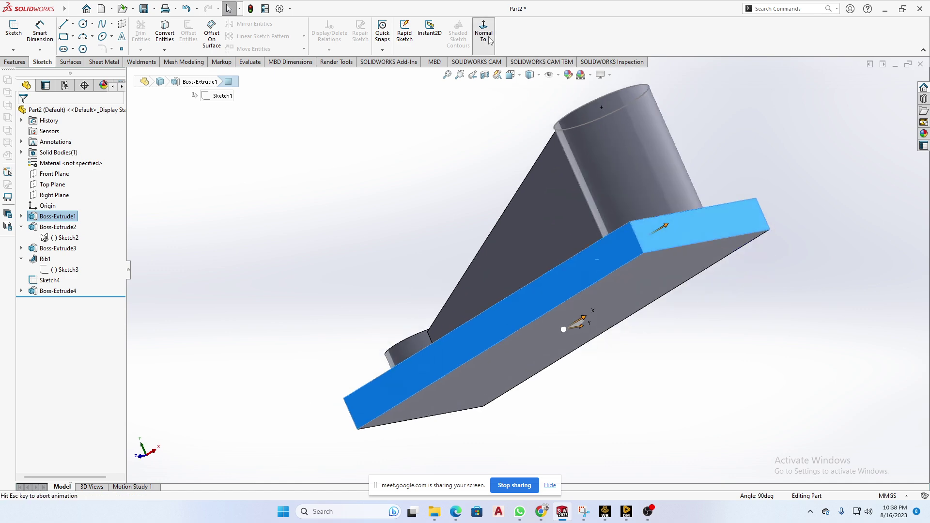
# Step: Orbit the model and reapply Normal To to the selected long side face and end face of the base plate, then clear the selection
pyautogui.moveTo(821, 342); pyautogui.dragTo(699, 379, button='middle')
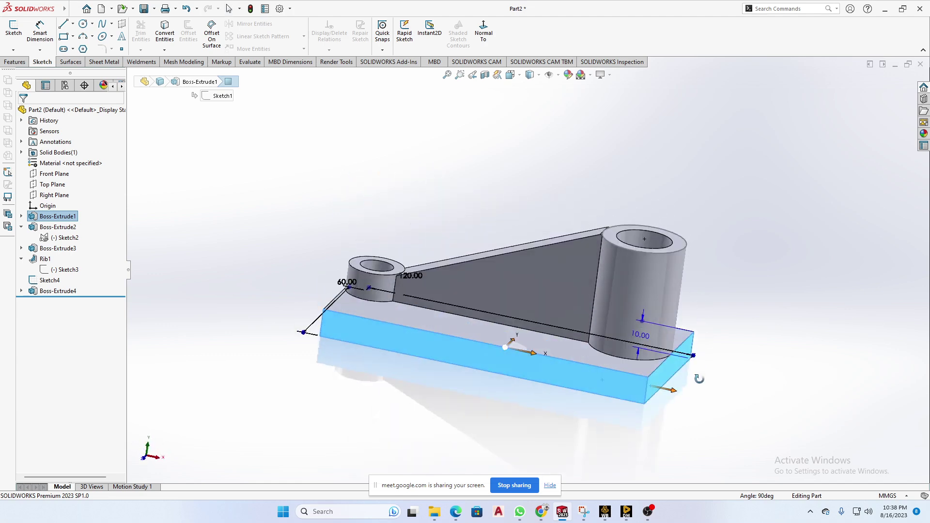
pyautogui.click(485, 37)
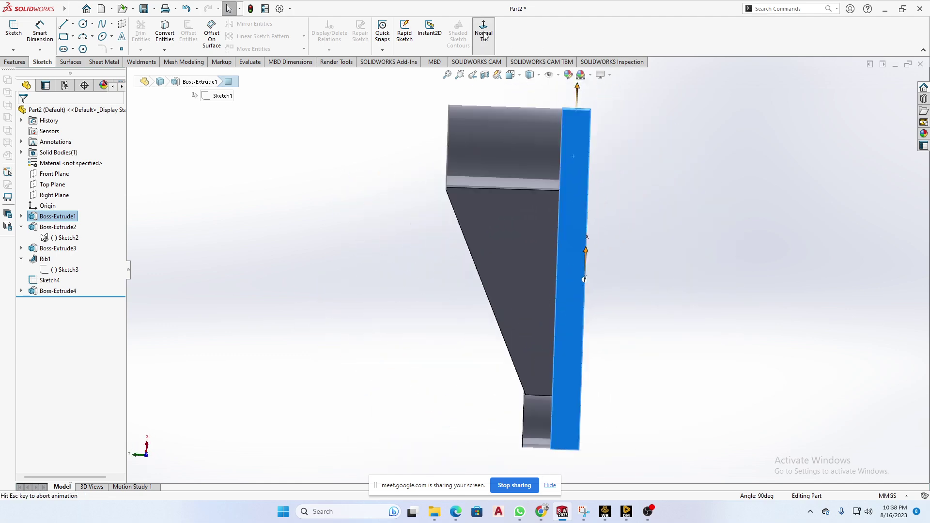
pyautogui.click(739, 255)
# Step: Apply Normal To to the base plate's bottom face, using the adjoining long side face as the upward direction
pyautogui.moveTo(739, 255); pyautogui.dragTo(587, 230, button='middle')
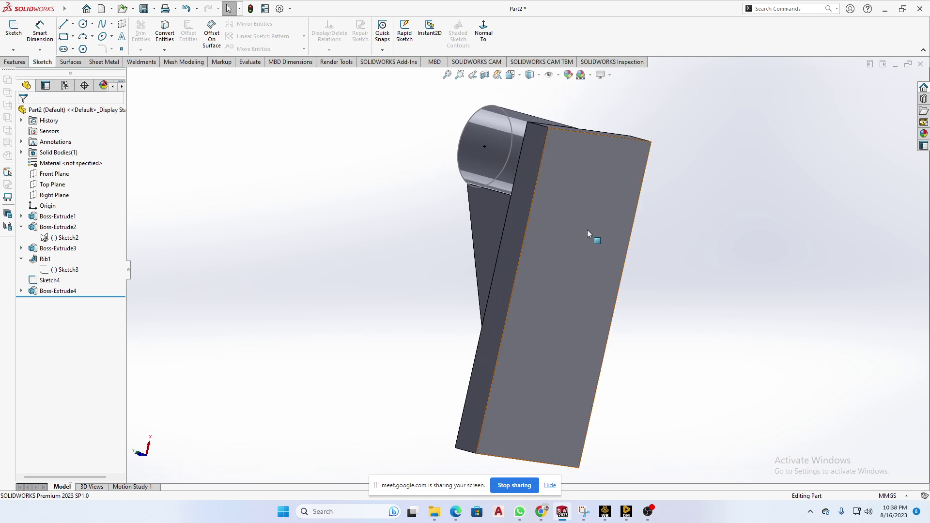
pyautogui.click(588, 231)
pyautogui.keyDown('ctrl'); pyautogui.click(518, 228); pyautogui.keyUp('ctrl')
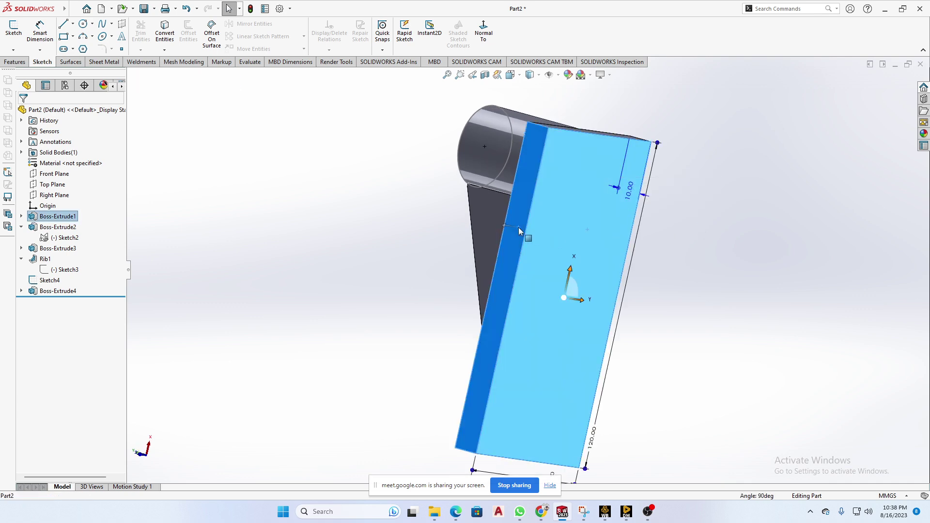
pyautogui.click(493, 47)
pyautogui.click(636, 112)
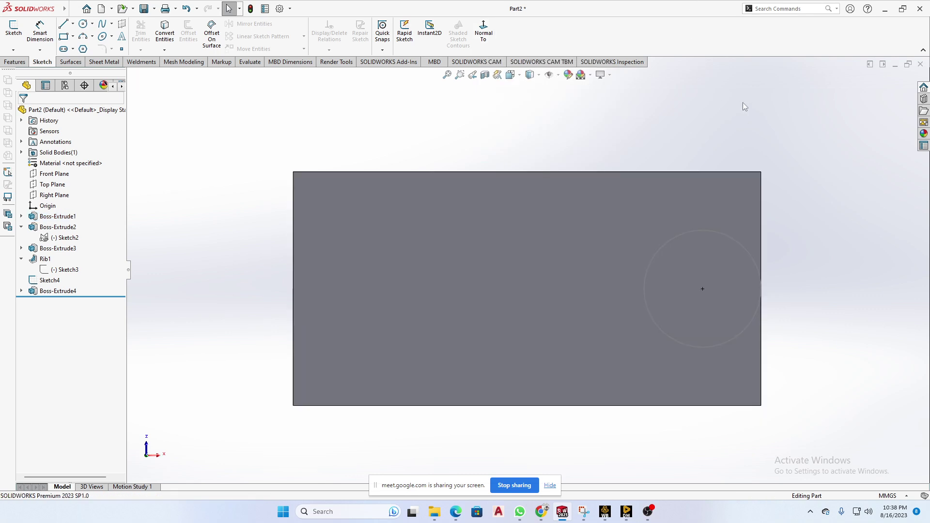
pyautogui.press('f')
pyautogui.moveTo(729, 137)
pyautogui.mouseDown(button='middle')
pyautogui.moveTo(727, 235)
pyautogui.moveTo(683, 194)
pyautogui.moveTo(751, 217)
pyautogui.moveTo(729, 241)
pyautogui.moveTo(697, 199)
pyautogui.moveTo(701, 221)
pyautogui.moveTo(706, 181)
pyautogui.mouseUp(button='middle')
pyautogui.click(526, 271)
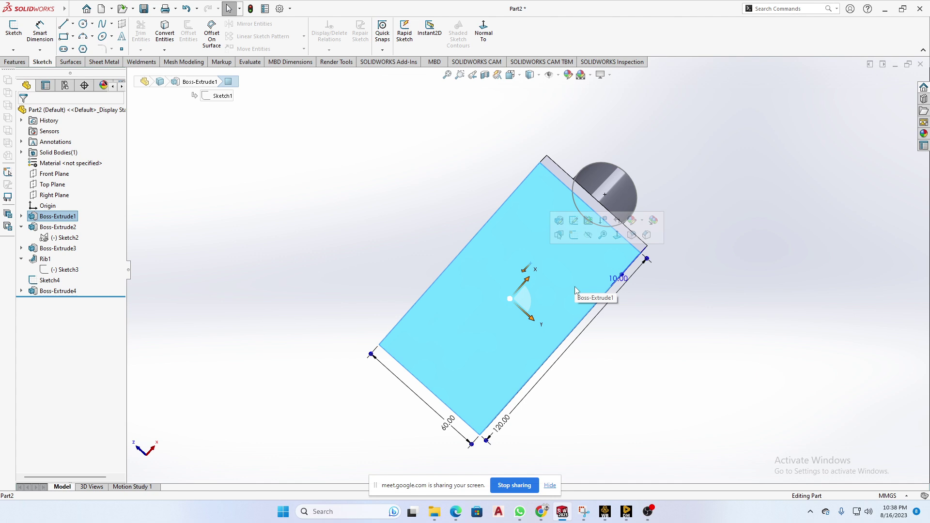
pyautogui.moveTo(537, 251); pyautogui.dragTo(616, 169, button='middle')
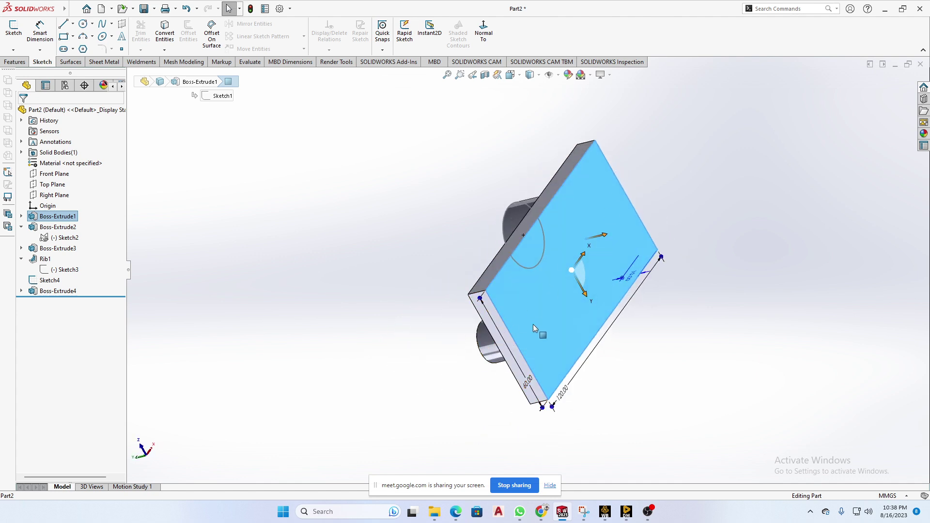
pyautogui.moveTo(536, 328); pyautogui.dragTo(768, 293, button='middle')
pyautogui.click(751, 314)
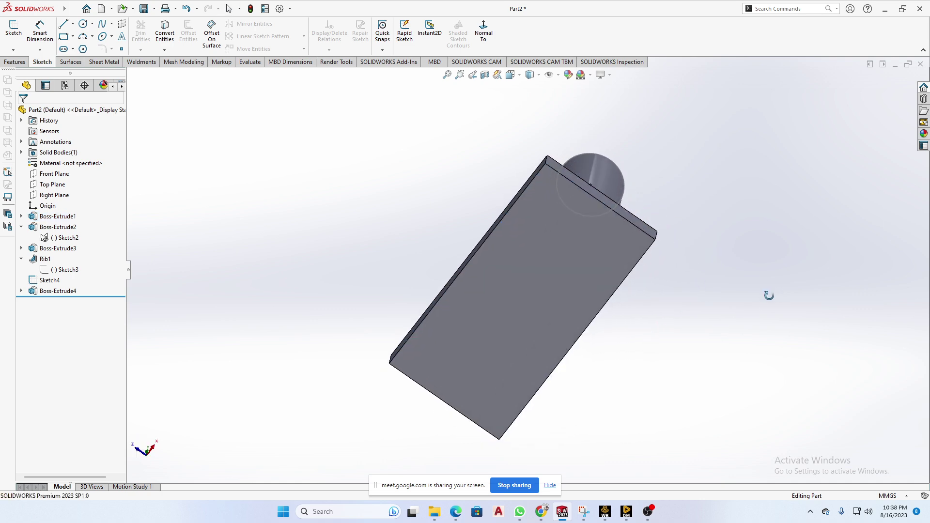
# Step: Orient the view normal to the base plate's bottom face with the end face beside the small cylinder pointing up
pyautogui.click(535, 262)
pyautogui.moveTo(625, 318); pyautogui.dragTo(582, 277, button='middle')
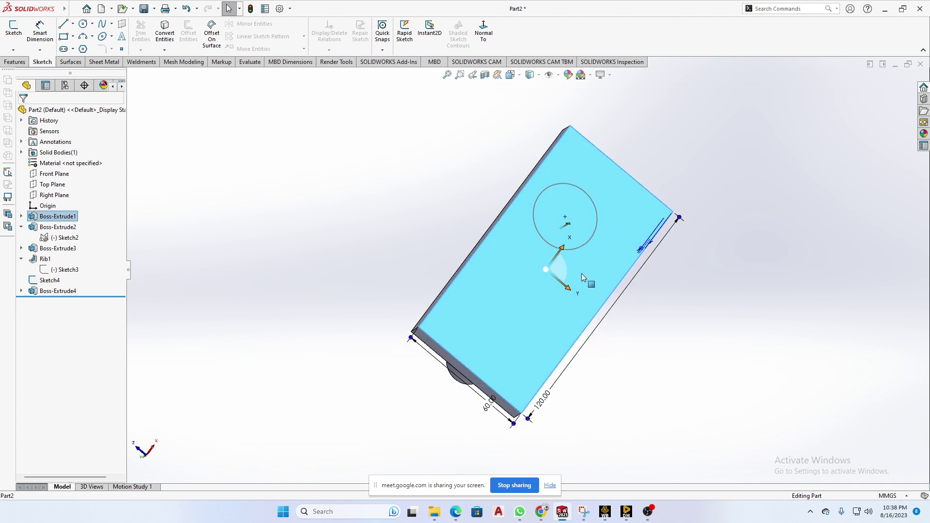
pyautogui.keyDown('ctrl'); pyautogui.click(458, 370); pyautogui.keyUp('ctrl')
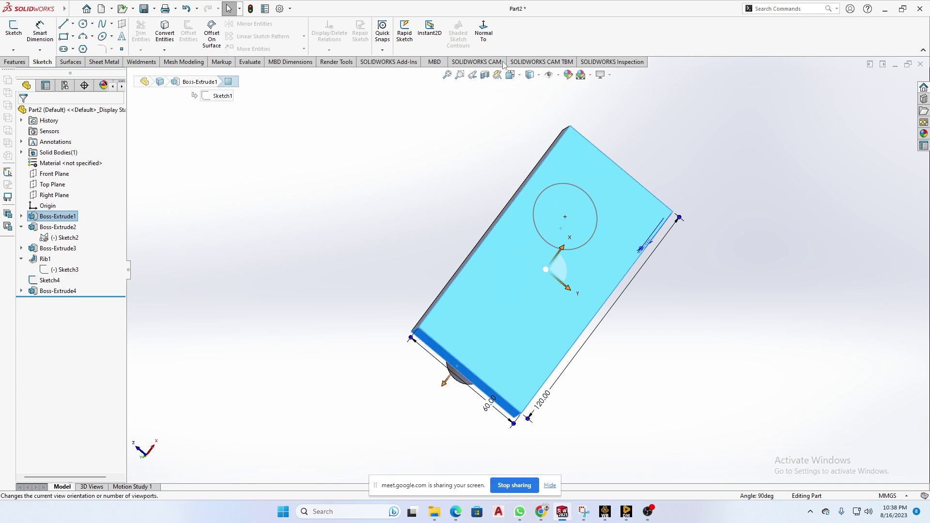
pyautogui.click(484, 33)
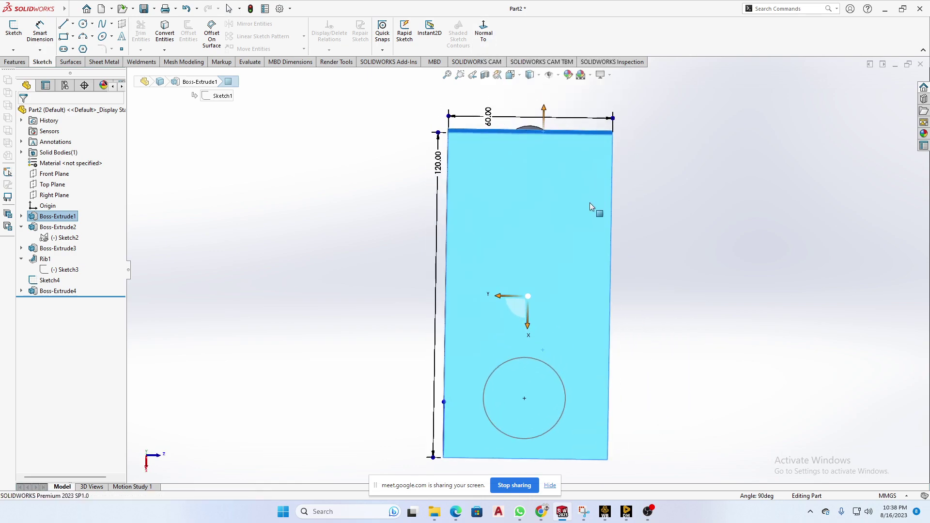
pyautogui.press('space')
pyautogui.click(469, 307)
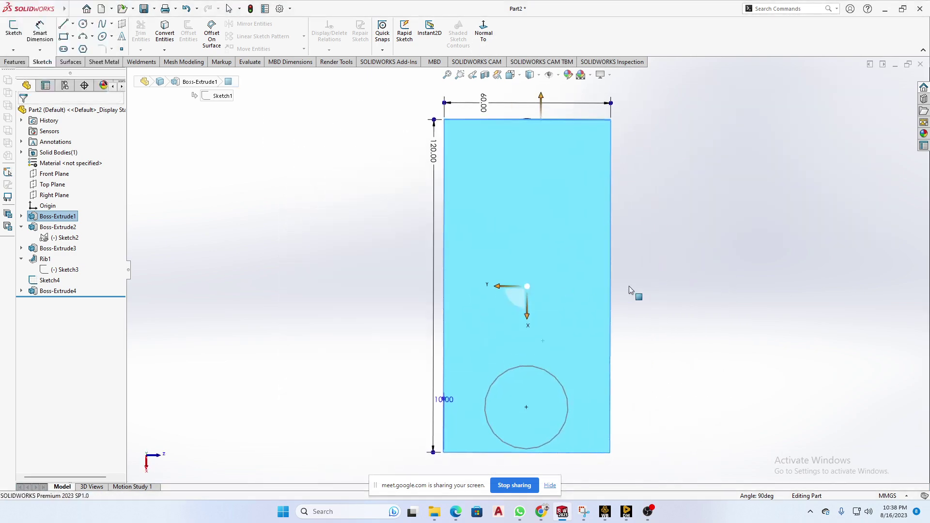
pyautogui.click(677, 190)
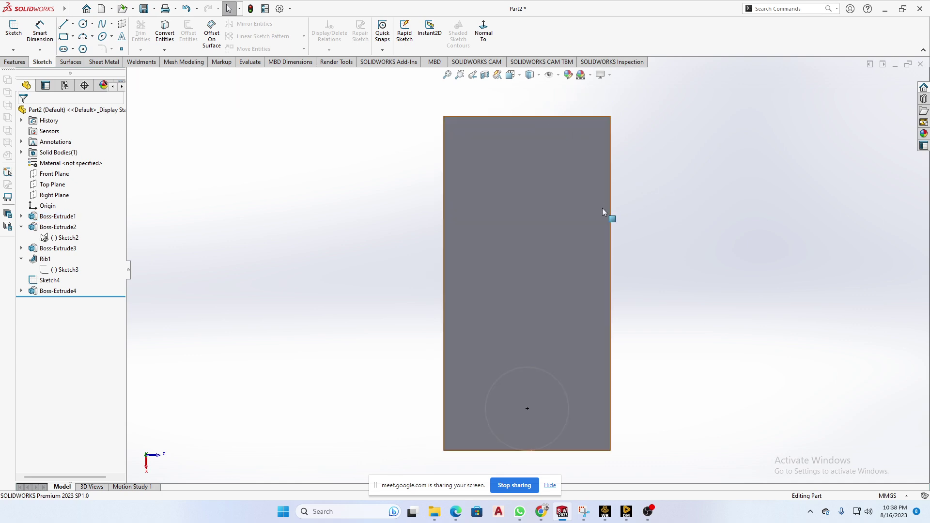
# Step: Orient the view normal to the base plate's long side face with the small cylinder's end face pointing up
pyautogui.moveTo(755, 255); pyautogui.dragTo(748, 213, button='middle')
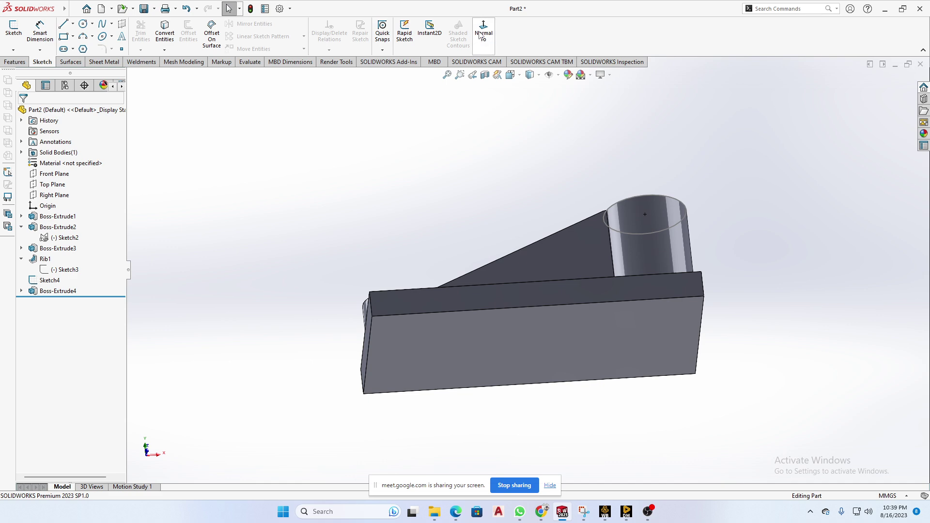
pyautogui.moveTo(697, 190); pyautogui.dragTo(614, 160, button='middle')
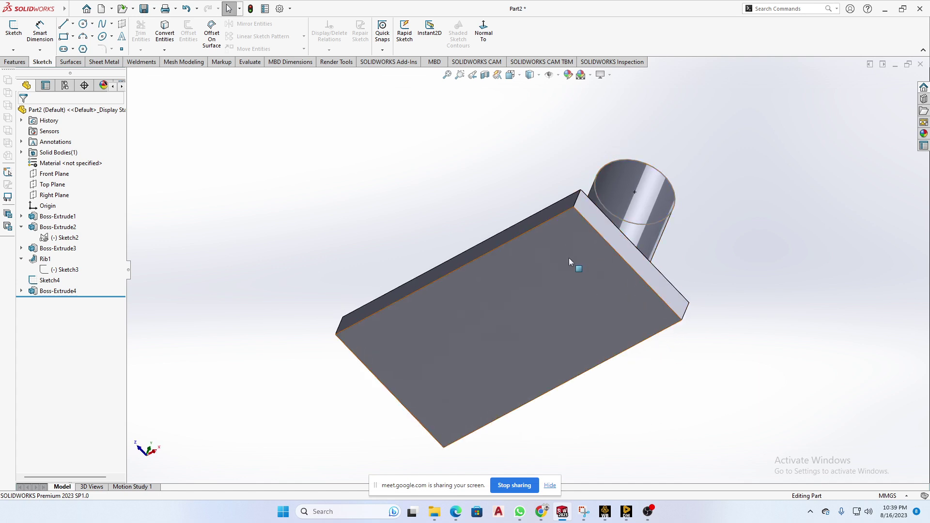
pyautogui.moveTo(496, 240); pyautogui.dragTo(511, 261, button='middle')
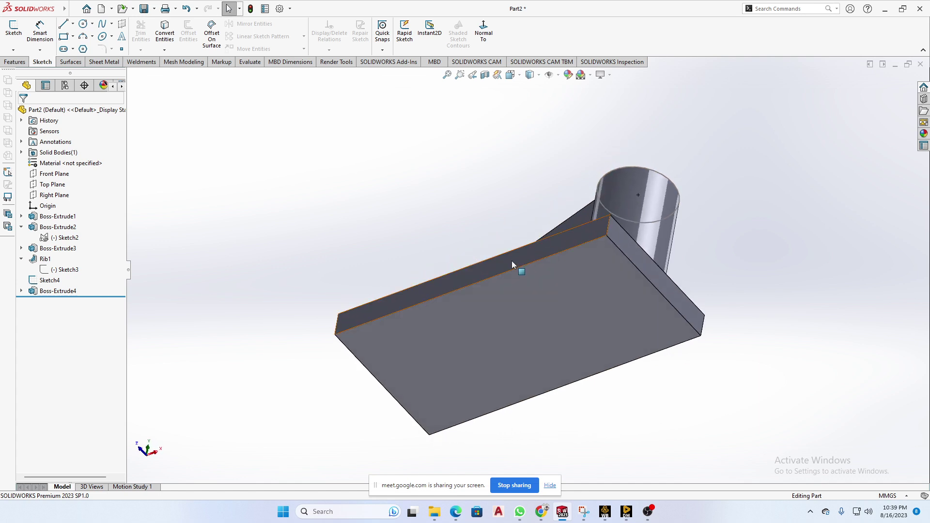
pyautogui.click(509, 265)
pyautogui.moveTo(488, 206); pyautogui.dragTo(467, 289, button='middle')
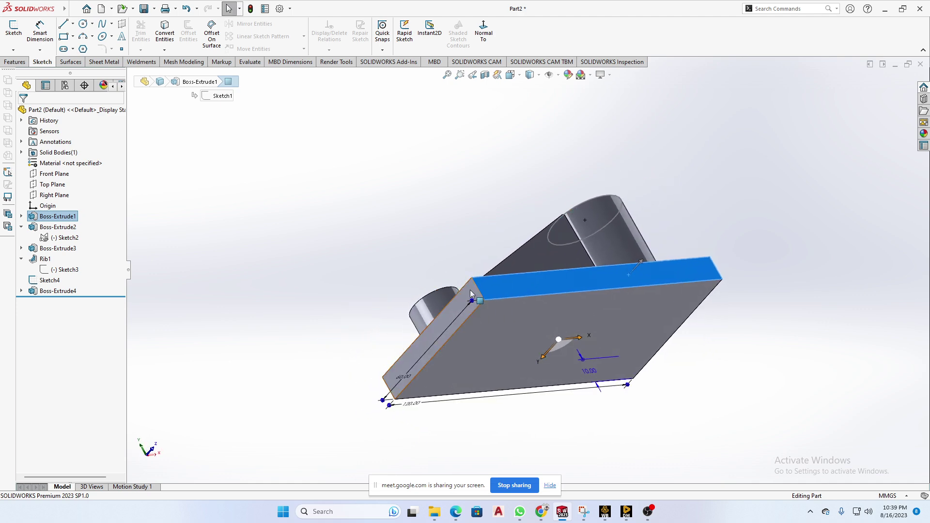
pyautogui.click(553, 281)
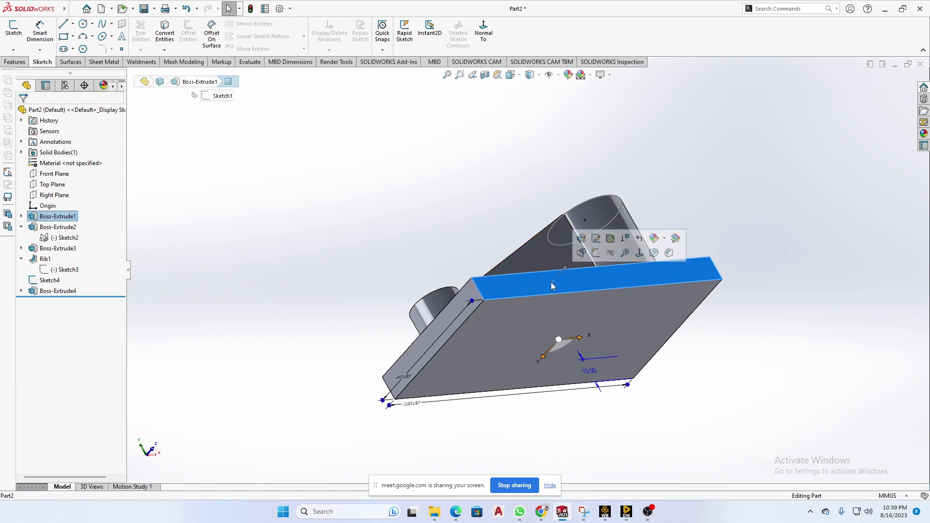
pyautogui.keyDown('ctrl'); pyautogui.click(473, 294); pyautogui.keyUp('ctrl')
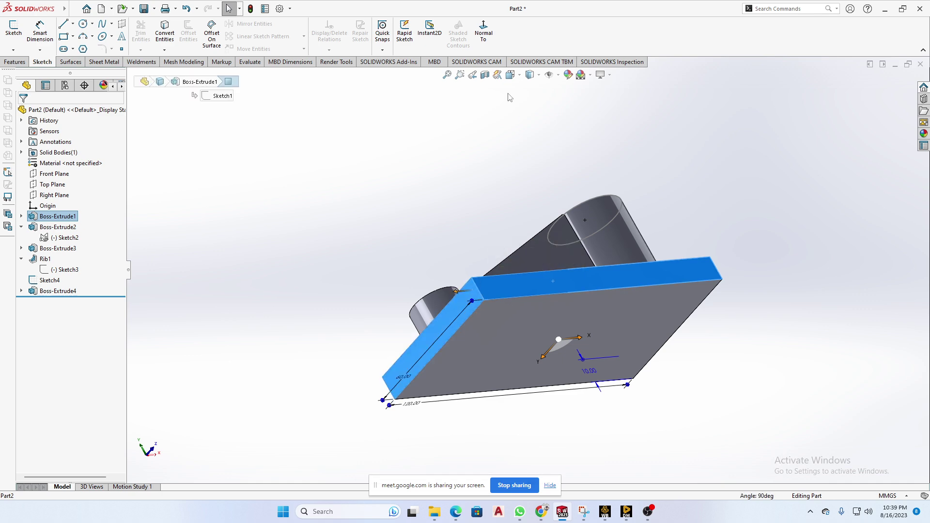
pyautogui.click(487, 37)
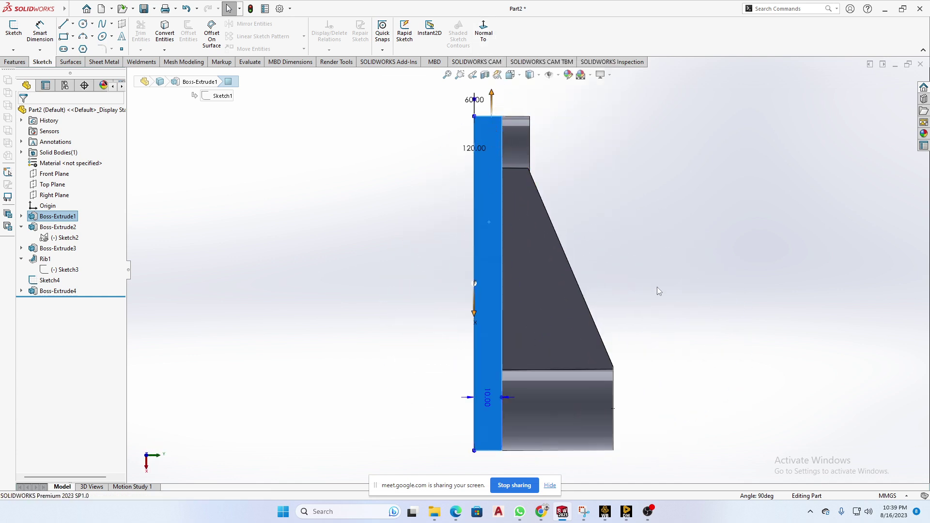
# Step: Turn the model and orient the view normal to the base plate's long side face alone
pyautogui.moveTo(657, 287); pyautogui.dragTo(787, 109, button='middle')
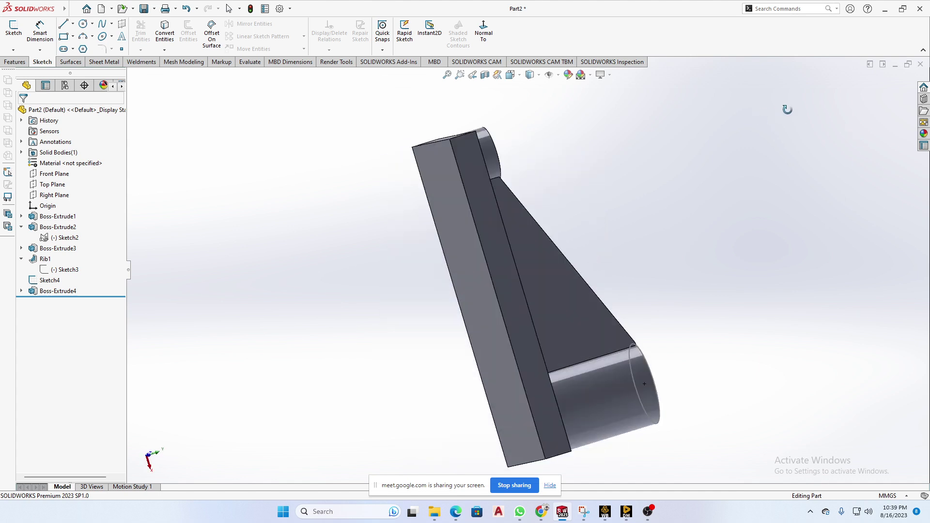
pyautogui.click(504, 269)
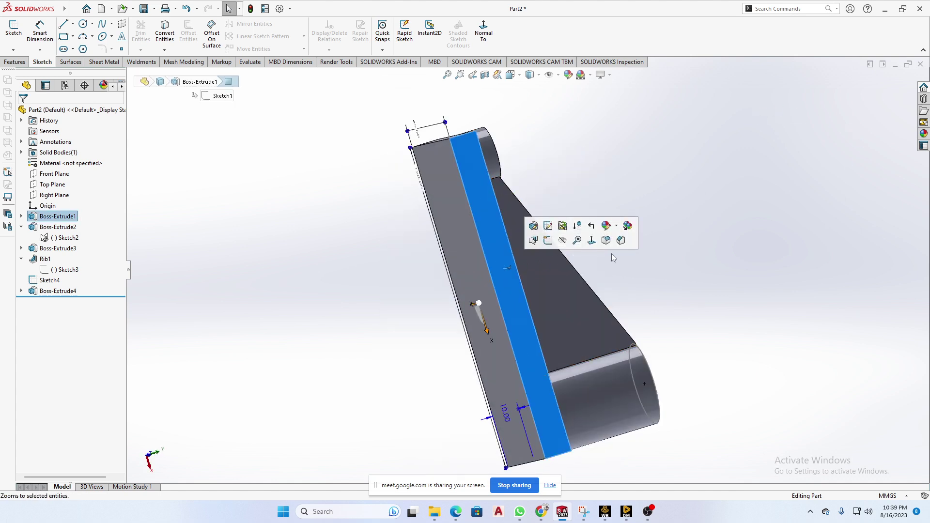
pyautogui.click(592, 240)
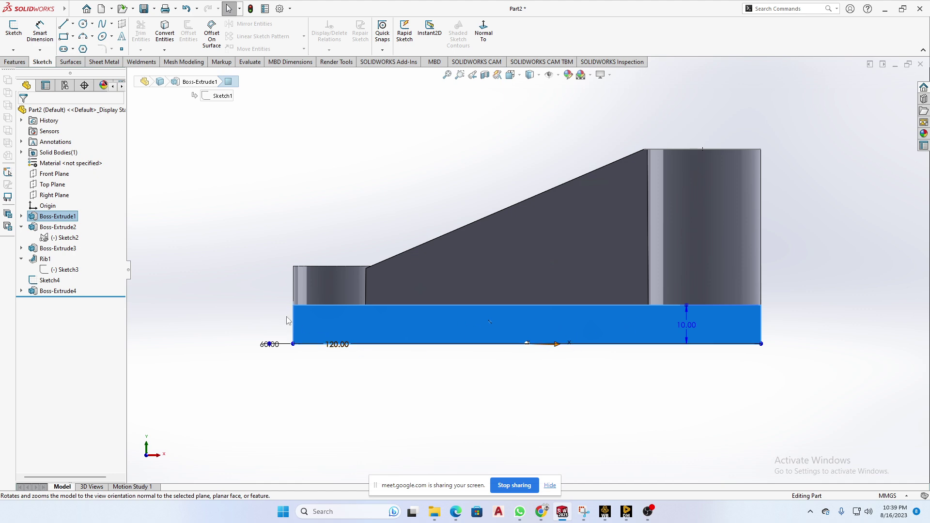
# Step: Tilt the model away, repeat Normal To on the same single long side face, and clear the selection
pyautogui.moveTo(342, 347); pyautogui.dragTo(394, 353, button='middle')
pyautogui.moveTo(431, 324); pyautogui.dragTo(488, 177, button='middle')
pyautogui.press('space')
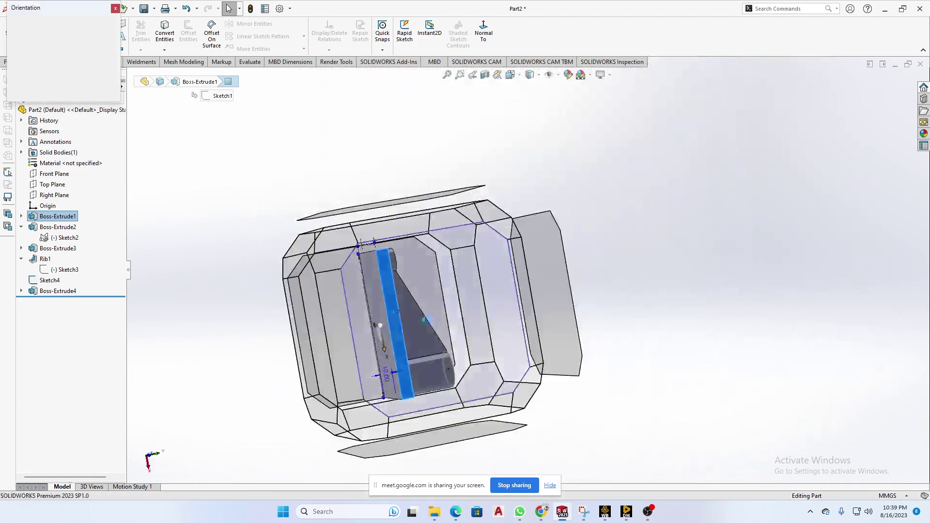
pyautogui.click(501, 316)
pyautogui.moveTo(662, 293); pyautogui.dragTo(687, 212, button='middle')
pyautogui.click(687, 212)
pyautogui.click(520, 297)
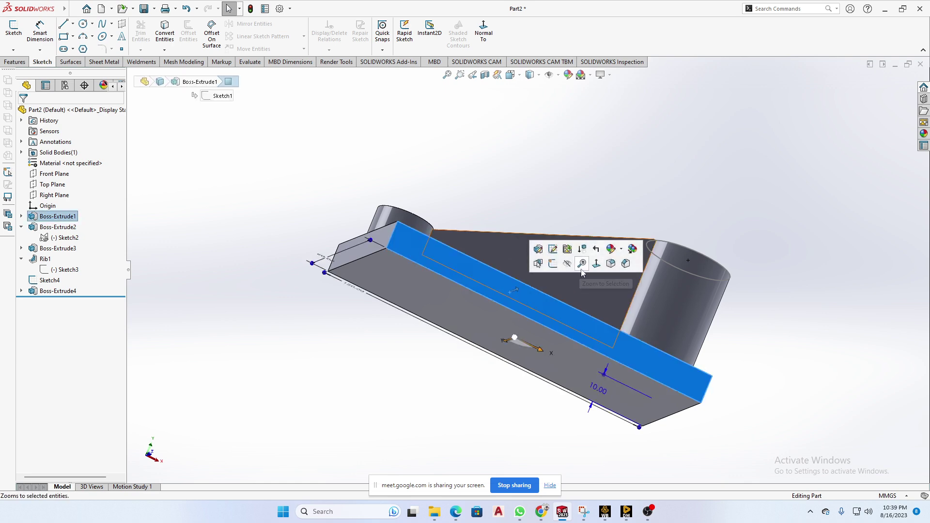
pyautogui.click(598, 268)
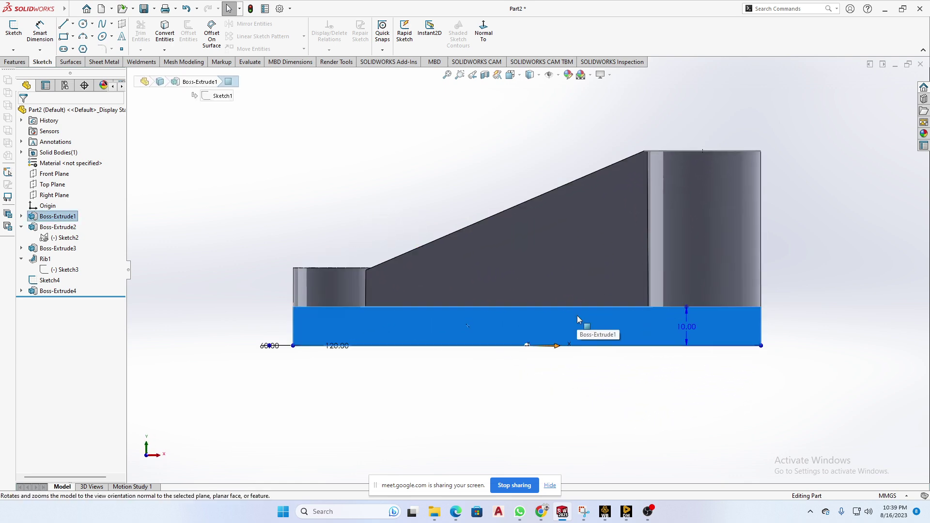
pyautogui.moveTo(503, 289); pyautogui.dragTo(538, 294, button='middle')
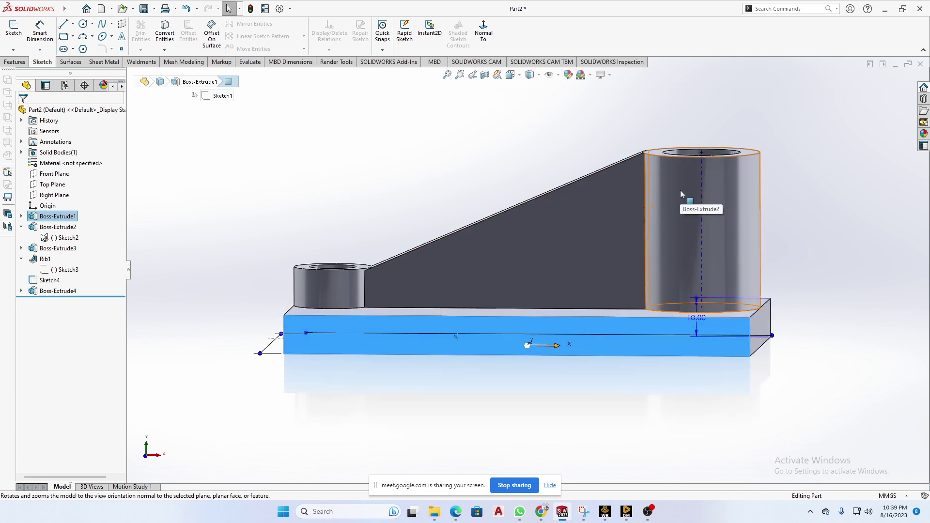
pyautogui.click(454, 167)
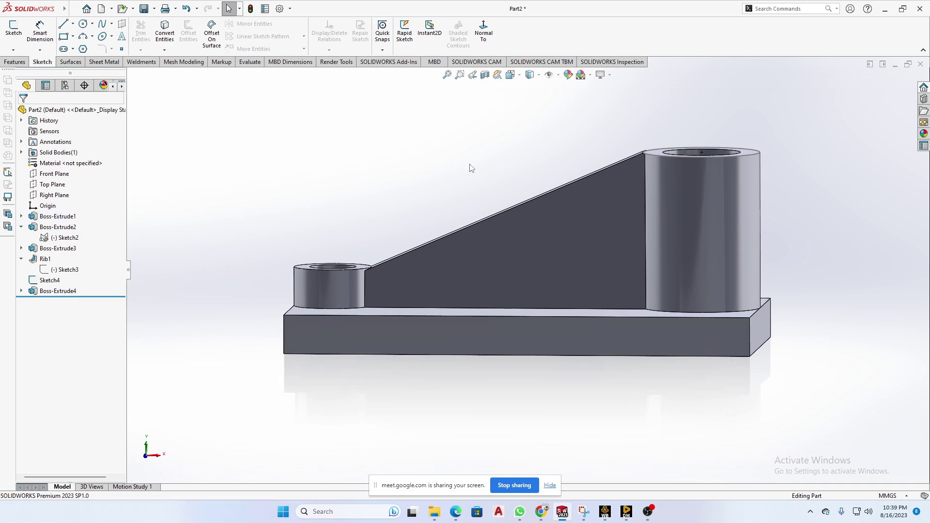
pyautogui.moveTo(516, 181); pyautogui.dragTo(481, 156, button='middle')
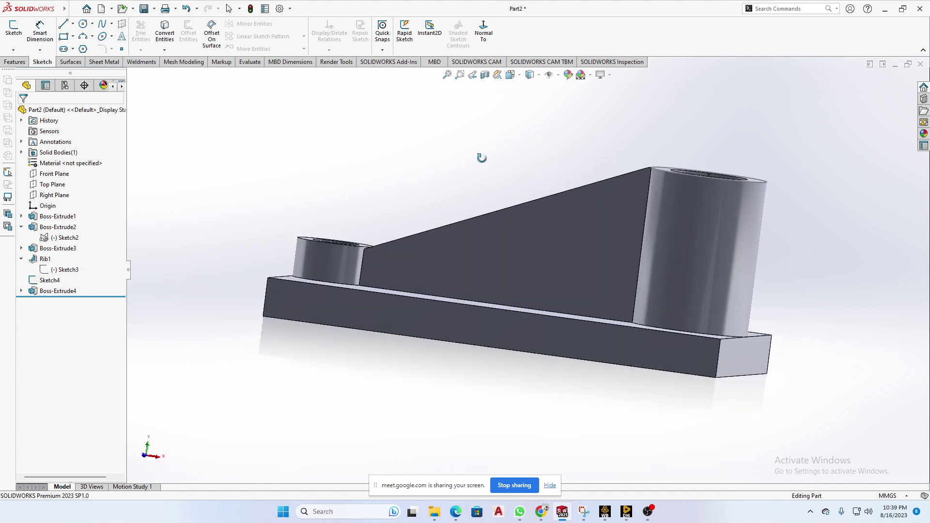
# Step: Display the Features commands and check which command sets can be shown
pyautogui.rightClick(545, 37)
pyautogui.click(529, 37)
pyautogui.click(15, 62)
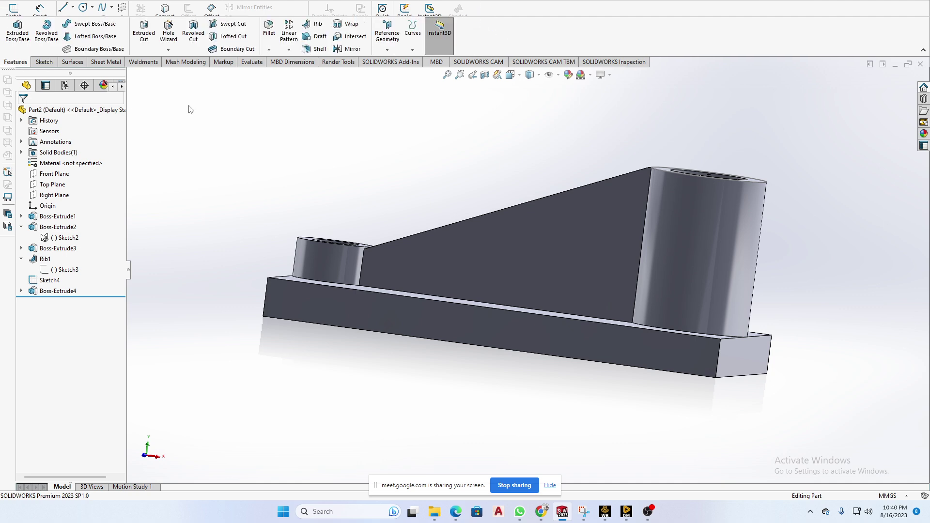
pyautogui.rightClick(535, 30)
pyautogui.moveTo(579, 61)
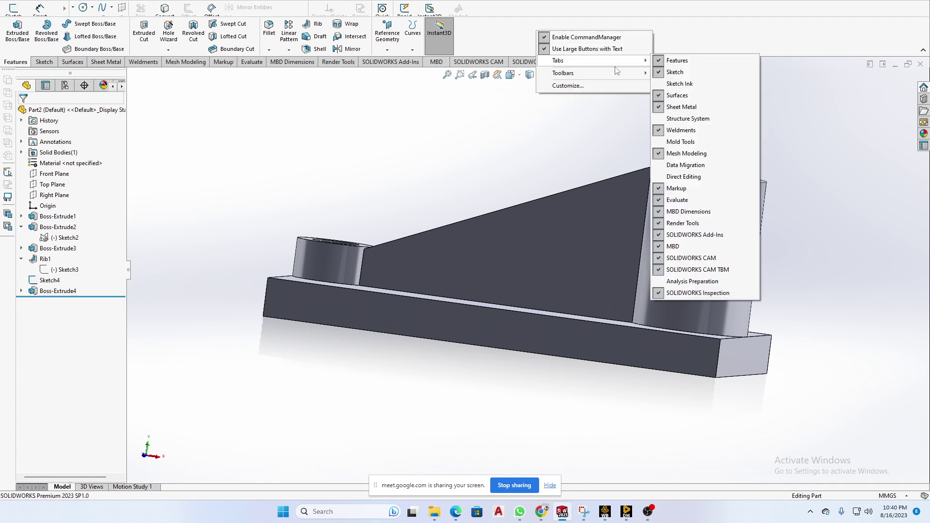
pyautogui.click(715, 37)
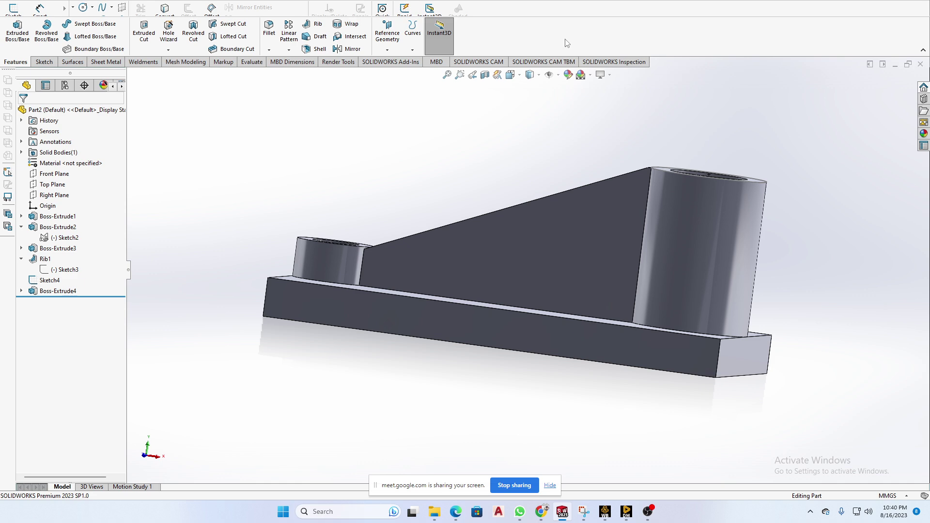
# Step: Customize the Features commands by adding the Normal To tool after Instant3D
pyautogui.rightClick(529, 31)
pyautogui.click(569, 85)
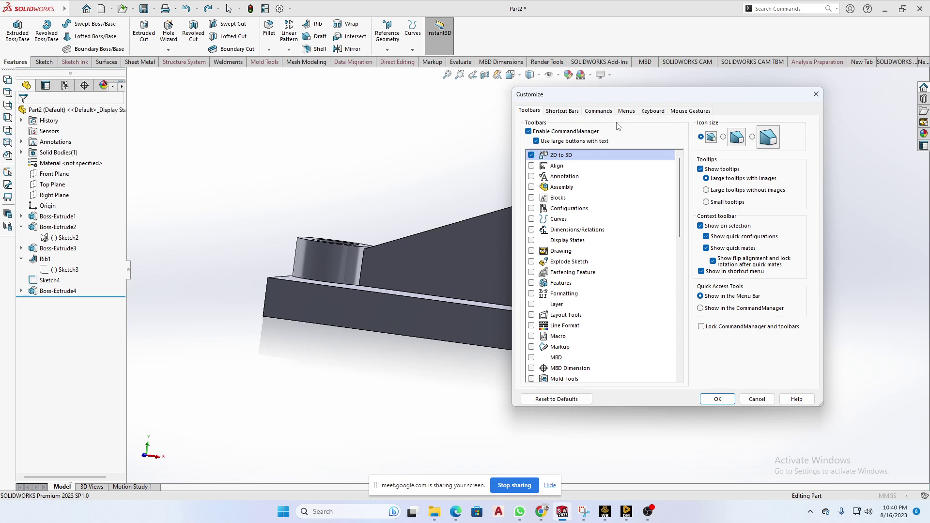
pyautogui.click(560, 113)
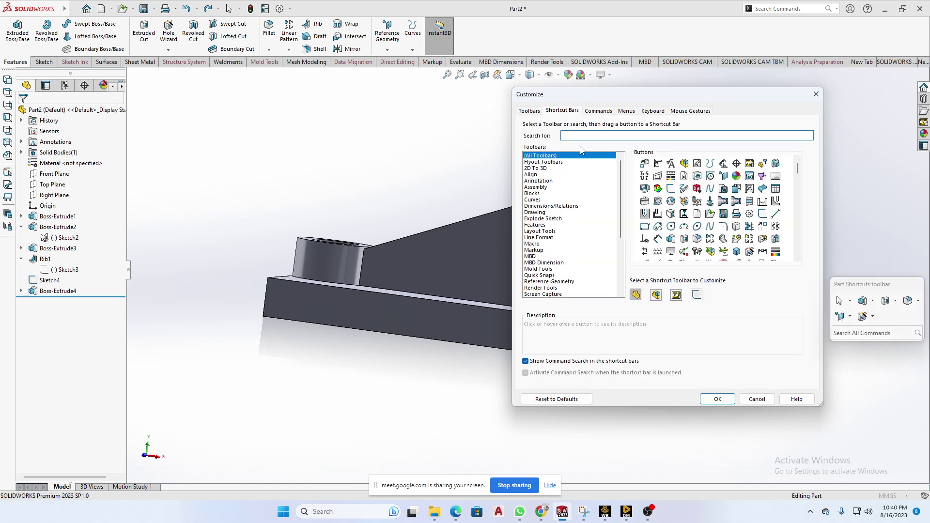
pyautogui.scroll(-5, 717, 207)
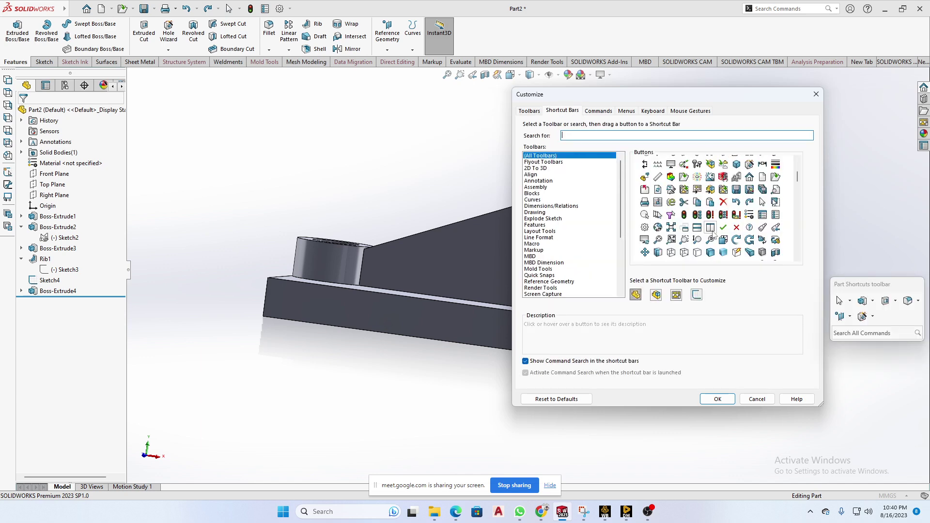
pyautogui.scroll(-5, 714, 235)
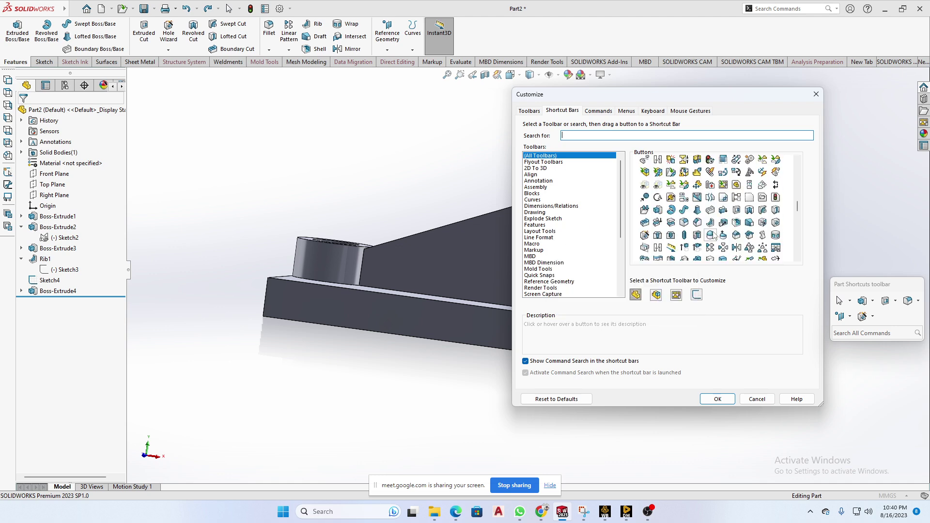
pyautogui.click(777, 225)
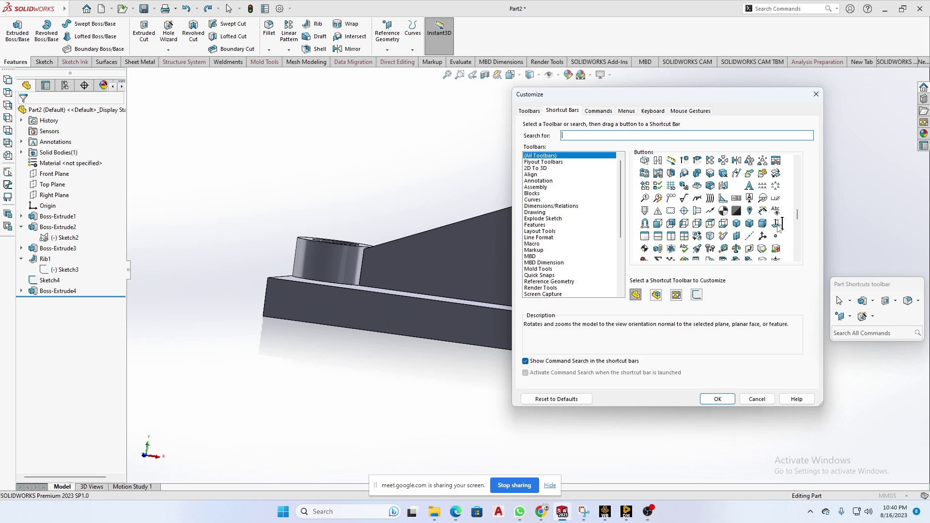
pyautogui.moveTo(472, 39); pyautogui.dragTo(468, 34)
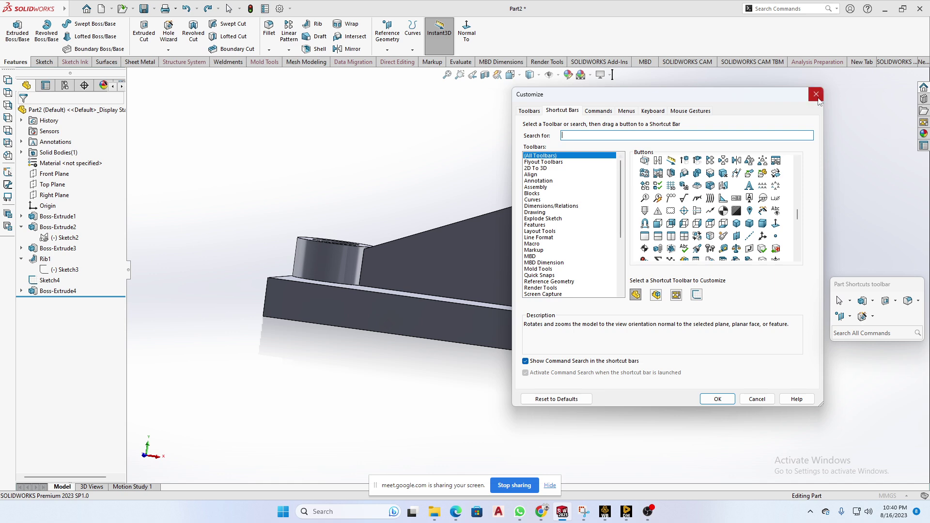
pyautogui.click(721, 401)
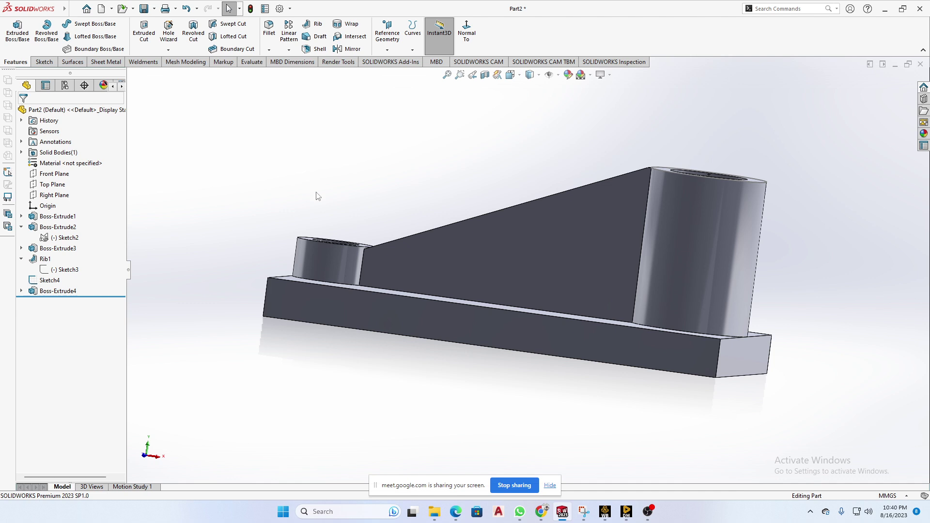
# Step: Turn the bracket to several different sides, including its underside, and apply Normal To from each without selecting a face
pyautogui.hotkey('ctrl', '7')
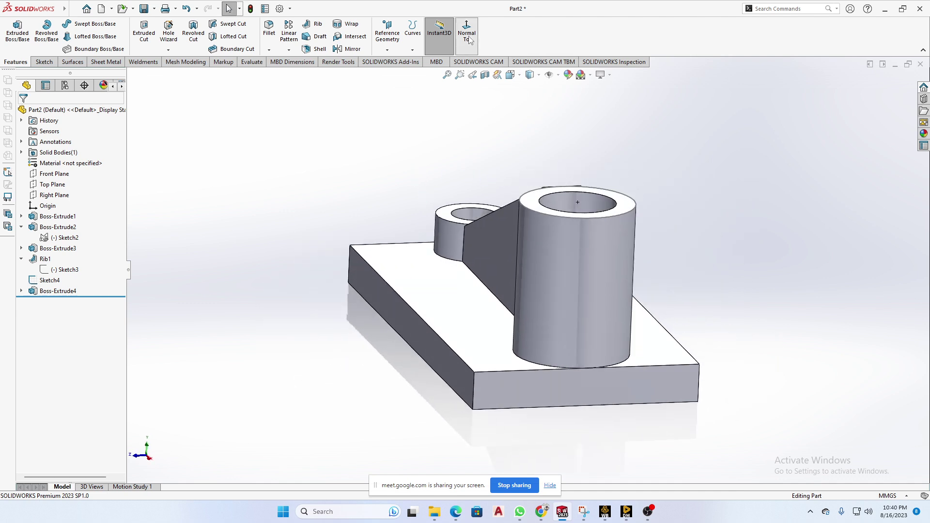
pyautogui.click(468, 40)
pyautogui.moveTo(635, 120); pyautogui.dragTo(554, 132, button='middle')
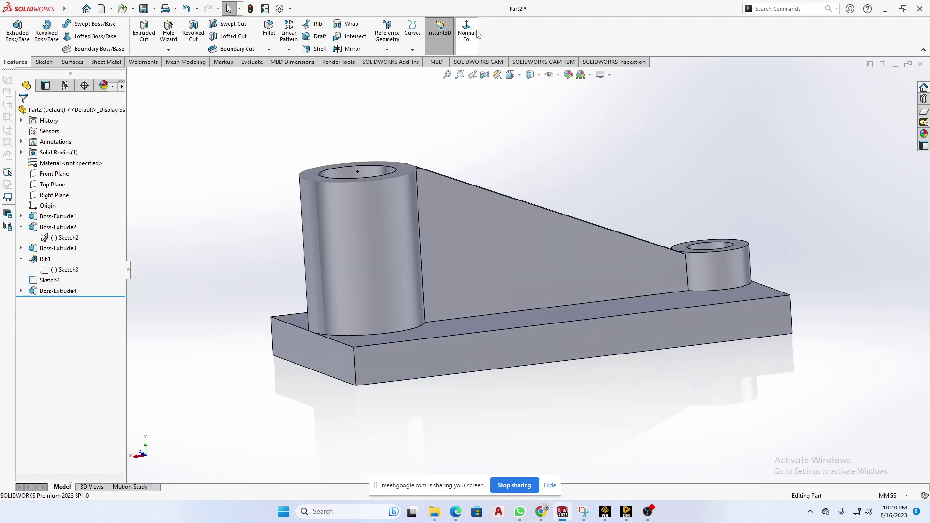
pyautogui.click(468, 34)
pyautogui.moveTo(592, 188); pyautogui.dragTo(443, 199, button='middle')
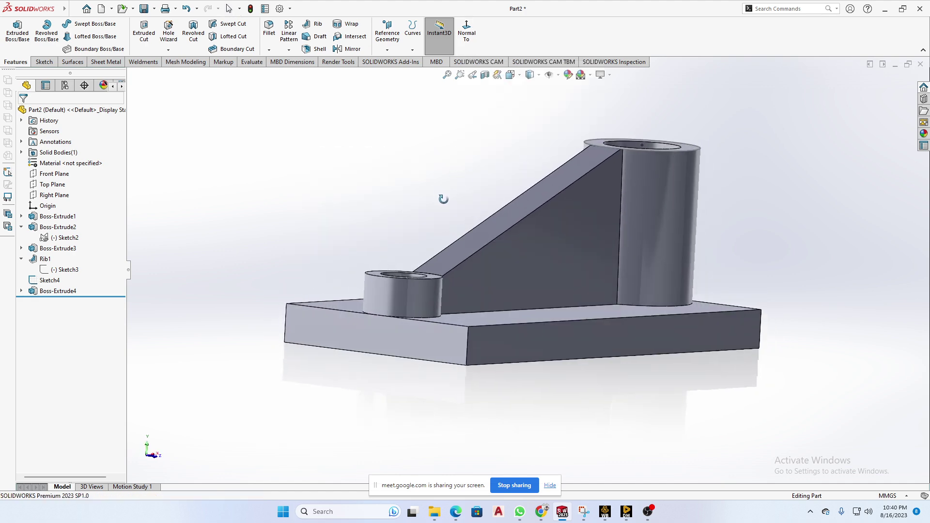
pyautogui.click(466, 32)
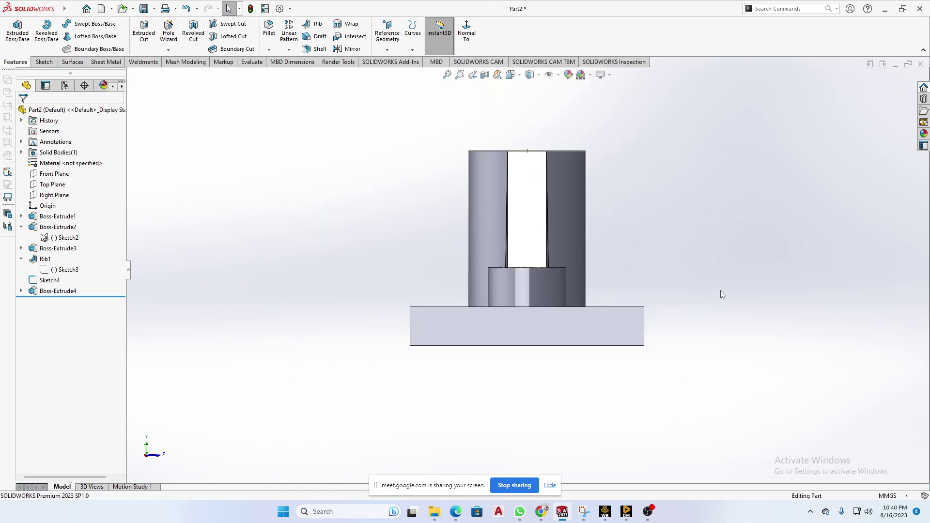
pyautogui.moveTo(721, 295); pyautogui.dragTo(690, 118, button='middle')
pyautogui.click(481, 35)
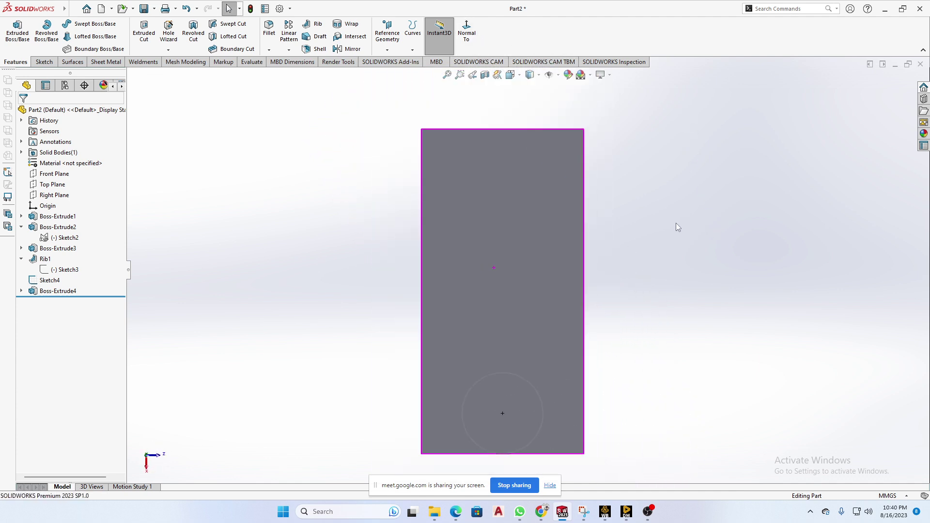
pyautogui.moveTo(661, 226); pyautogui.dragTo(507, 208, button='middle')
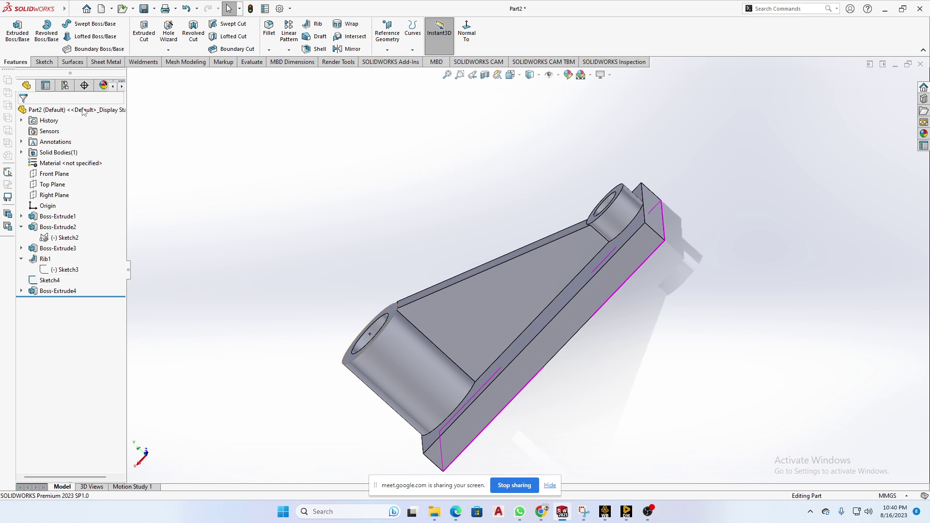
# Step: Create a new part document and start a sketch on the Front Plane
pyautogui.click(101, 9)
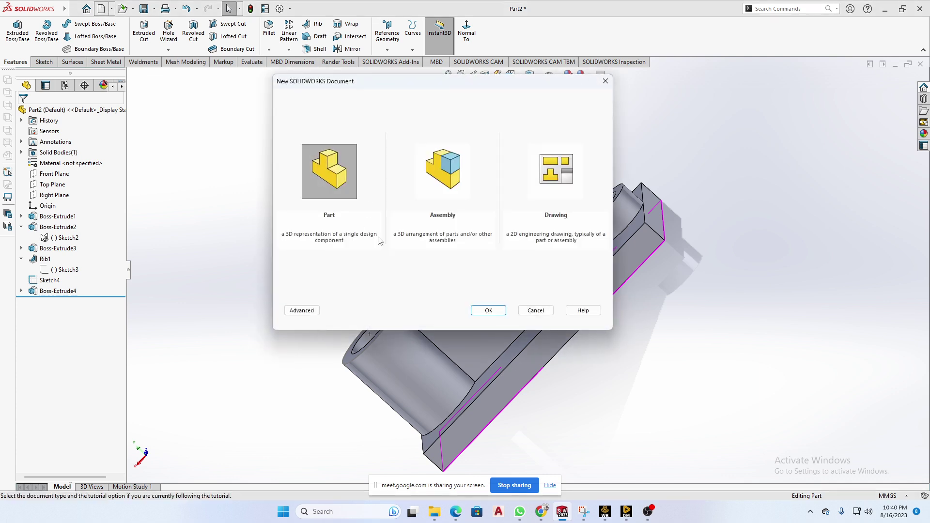
pyautogui.click(483, 310)
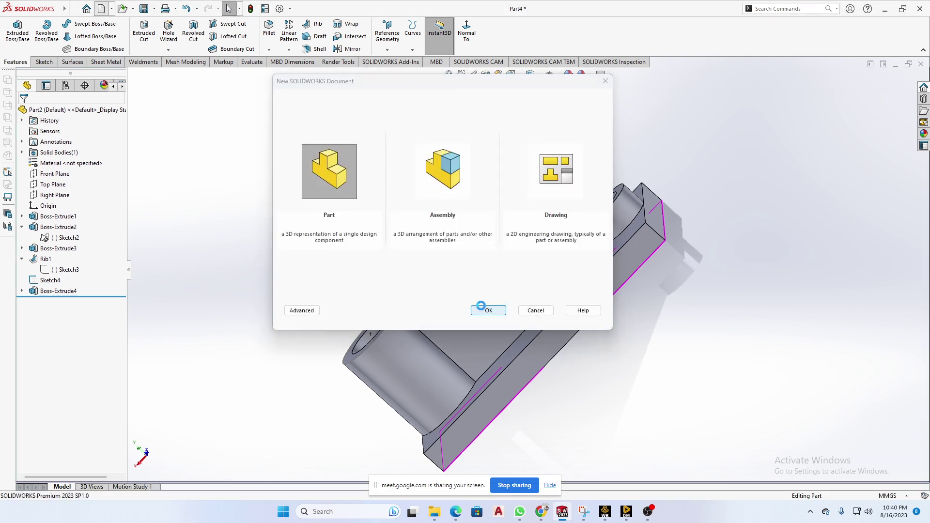
pyautogui.click(45, 174)
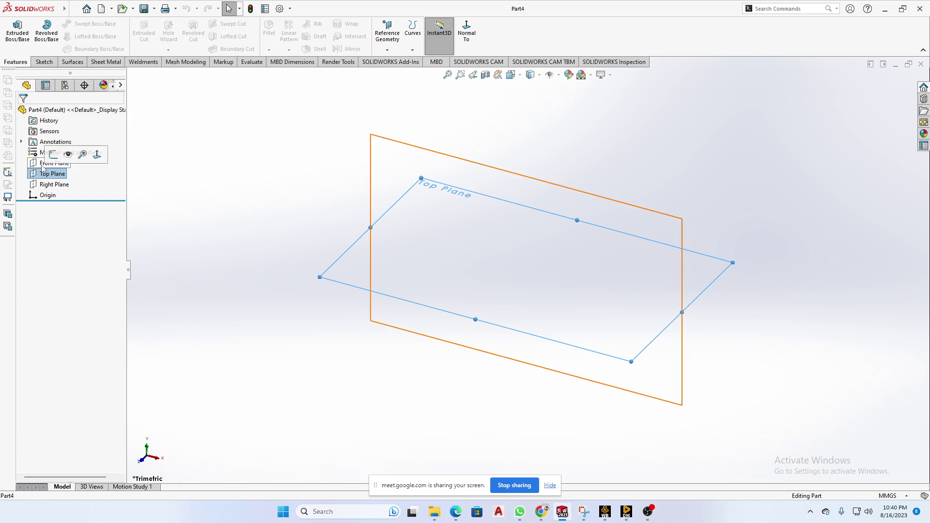
pyautogui.click(44, 161)
pyautogui.click(51, 150)
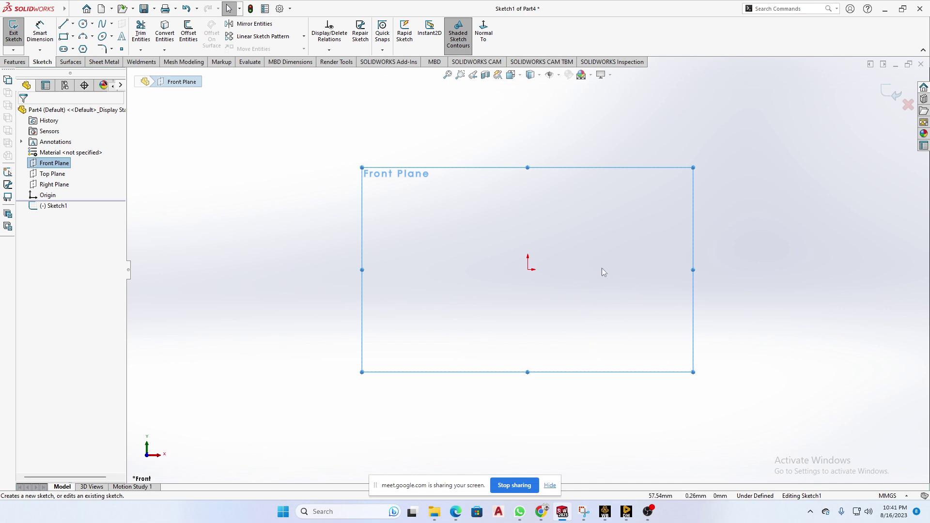
pyautogui.scroll(1, 563, 254)
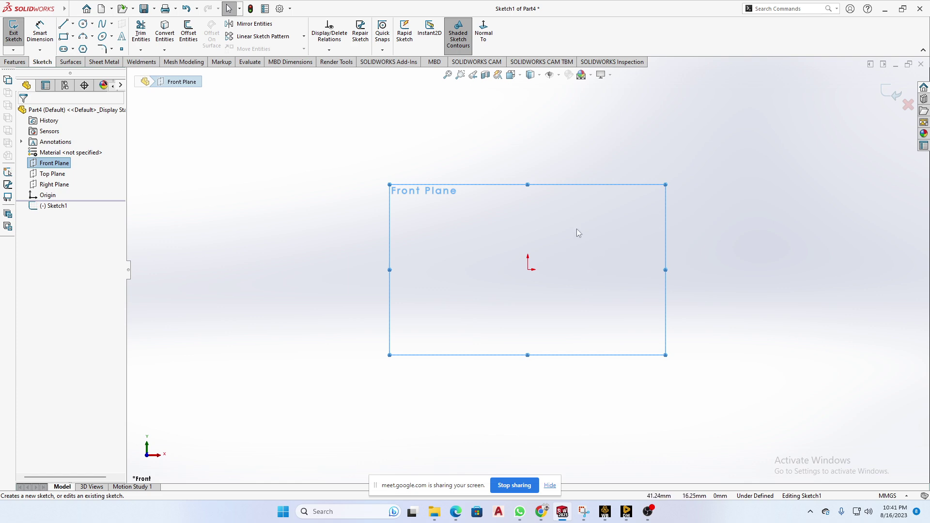
# Step: Customize the Sketch commands by adding the Sketch Picture tool from the Sketch category after Normal To
pyautogui.rightClick(535, 37)
pyautogui.click(576, 87)
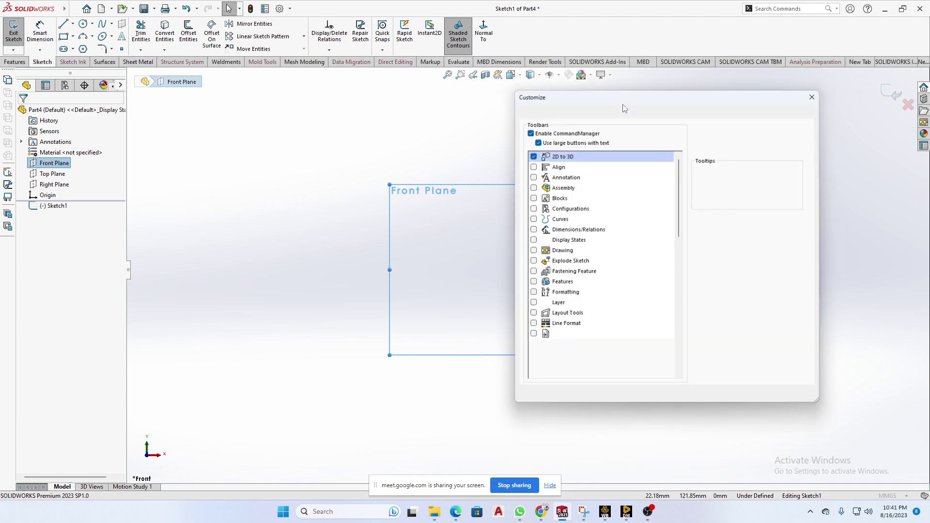
pyautogui.click(562, 112)
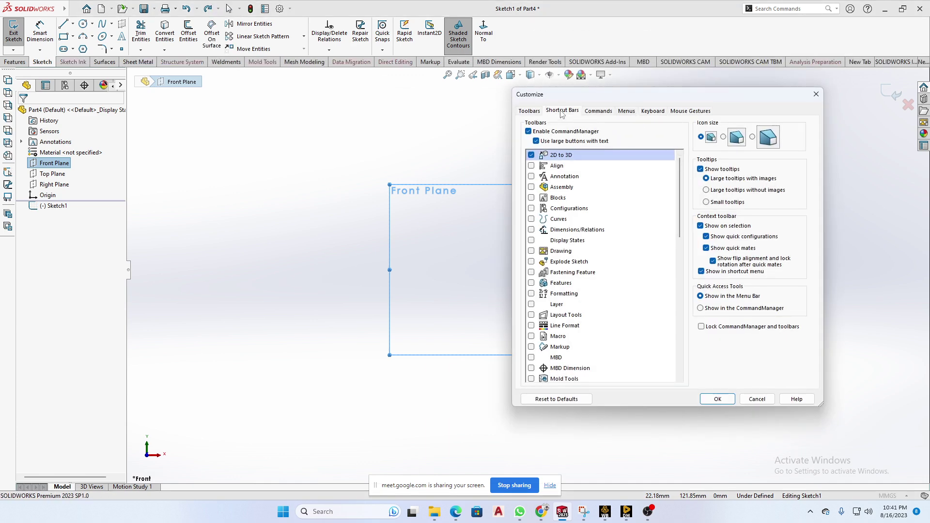
pyautogui.scroll(-3, 543, 233)
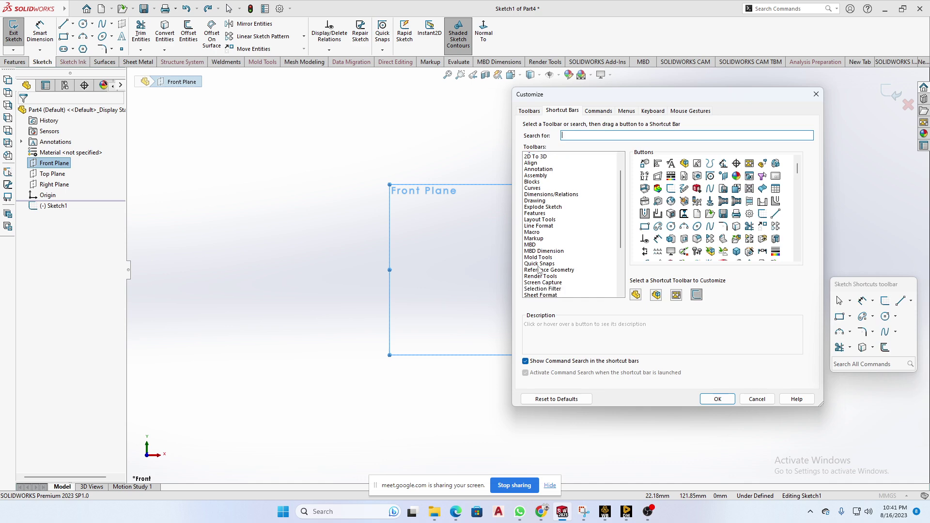
pyautogui.click(532, 263)
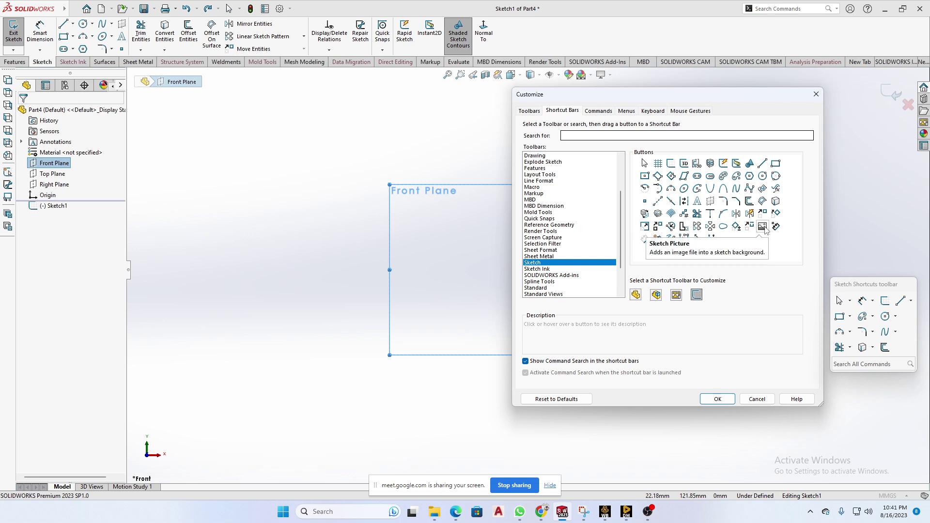
pyautogui.click(764, 226)
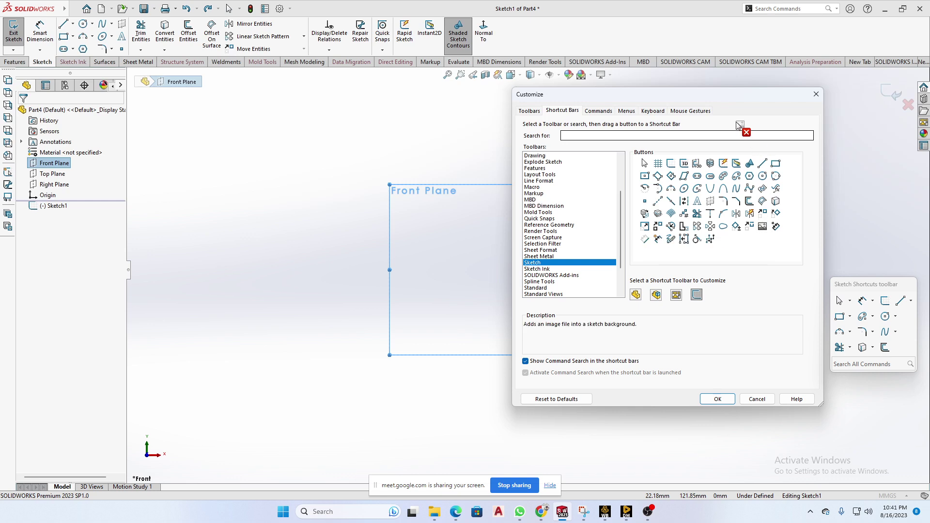
pyautogui.moveTo(739, 125); pyautogui.dragTo(529, 40)
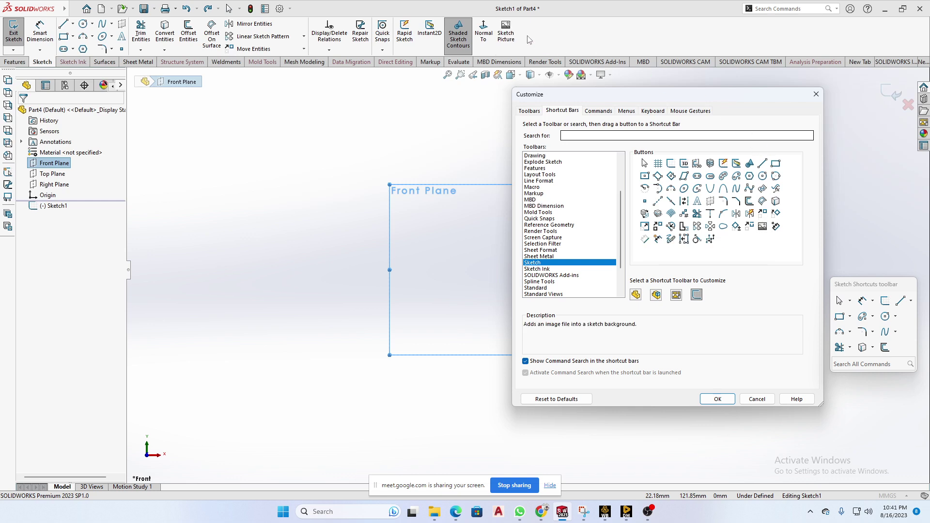
pyautogui.click(814, 96)
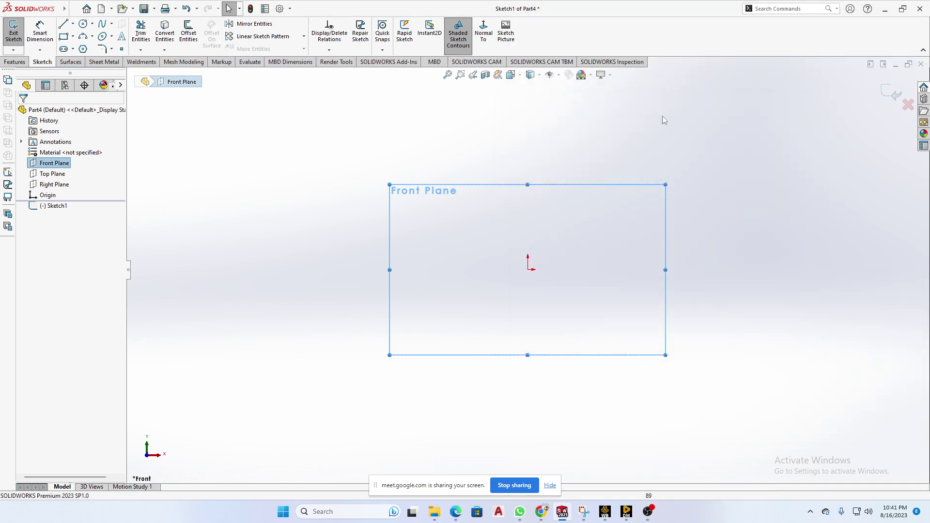
# Step: Start Sketch Picture and browse the Screenshots folder in Pictures for an image to insert
pyautogui.click(506, 33)
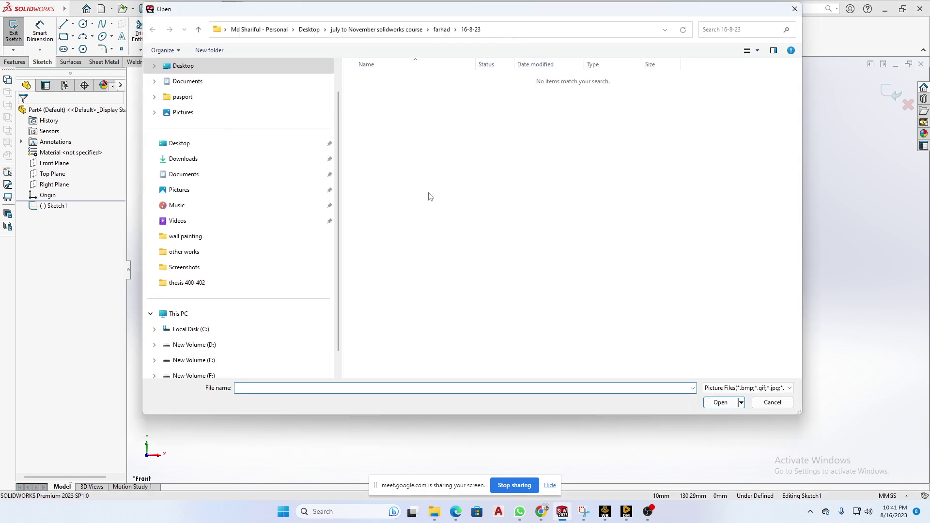
pyautogui.click(203, 114)
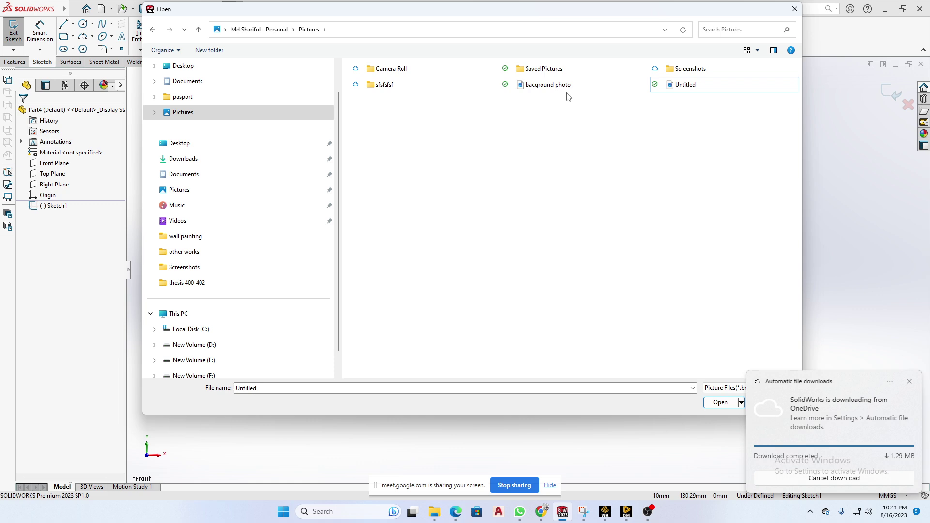
pyautogui.doubleClick(652, 73)
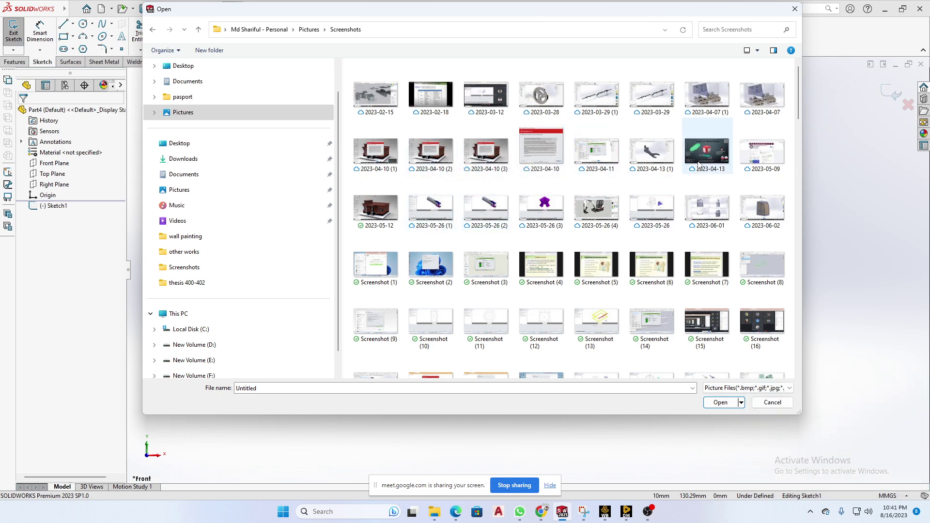
pyautogui.scroll(-3, 700, 279)
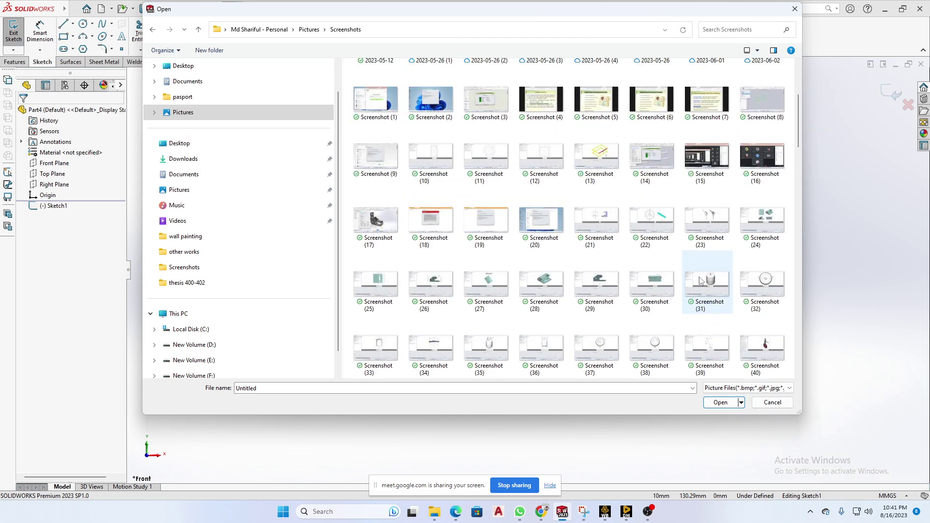
pyautogui.scroll(-10, 701, 281)
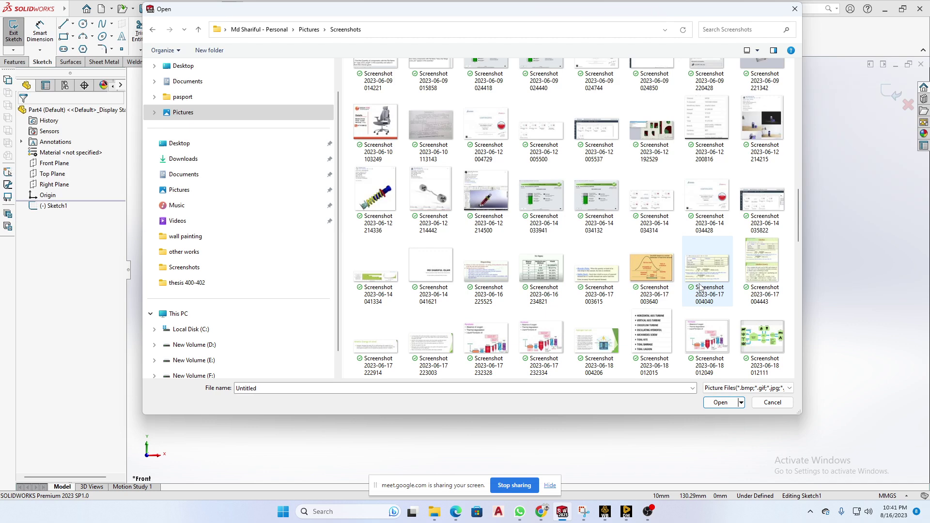
pyautogui.click(381, 209)
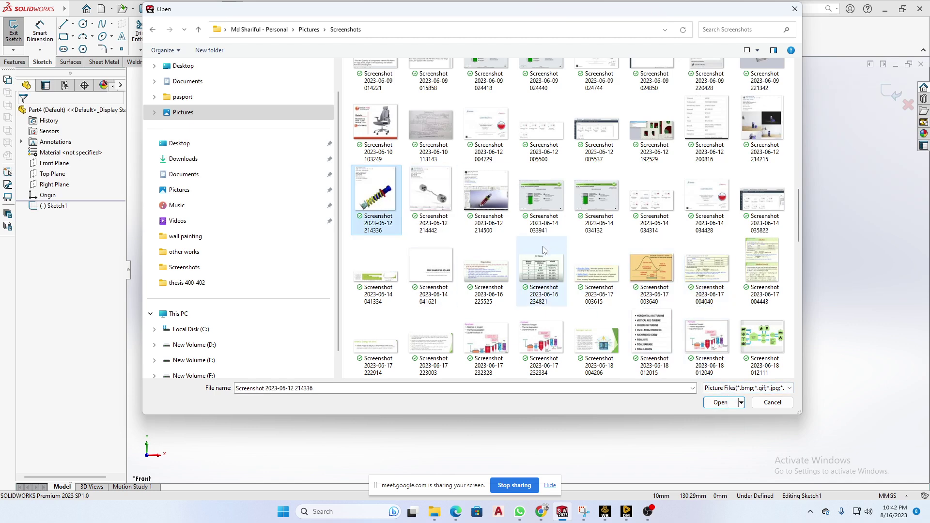
pyautogui.scroll(-5, 543, 255)
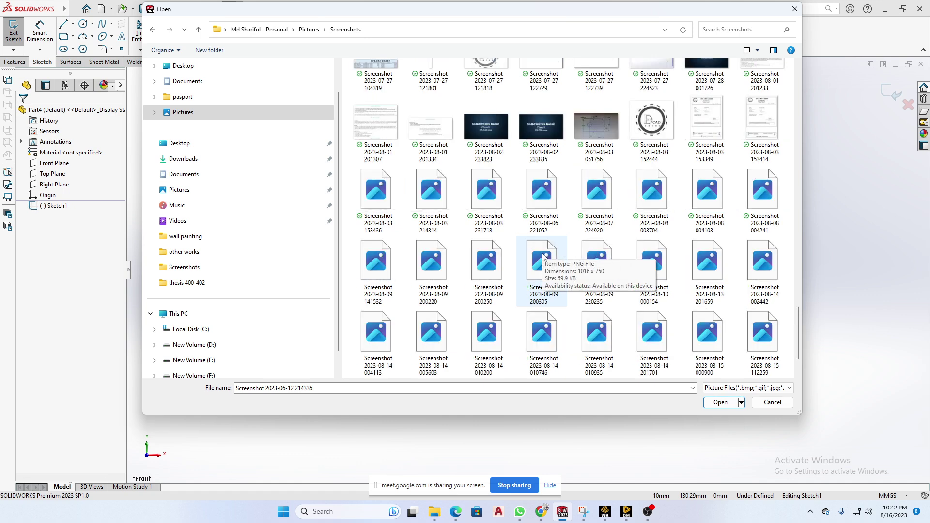
pyautogui.scroll(-3, 543, 255)
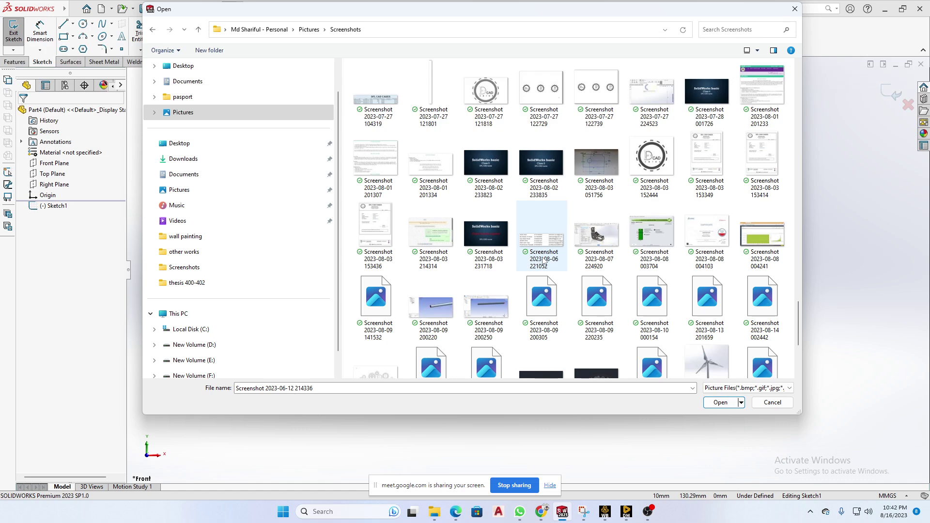
pyautogui.click(648, 166)
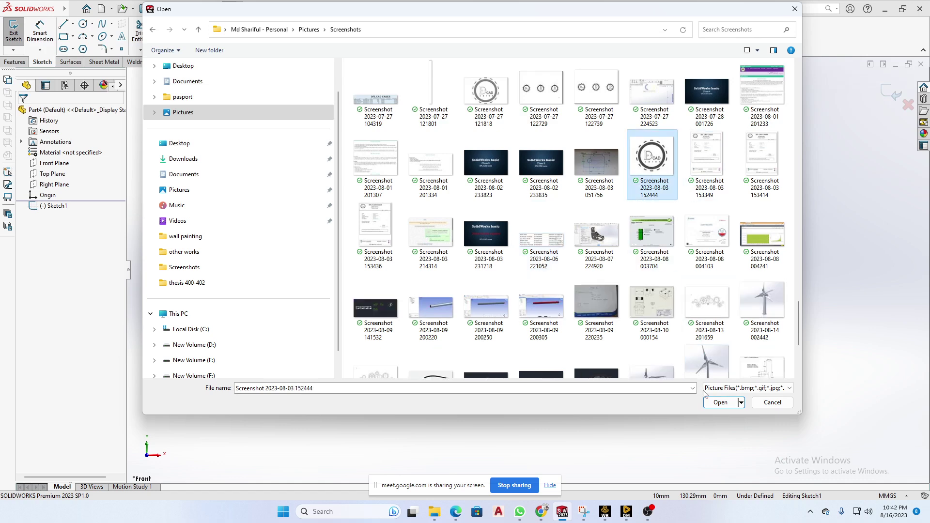
pyautogui.click(721, 402)
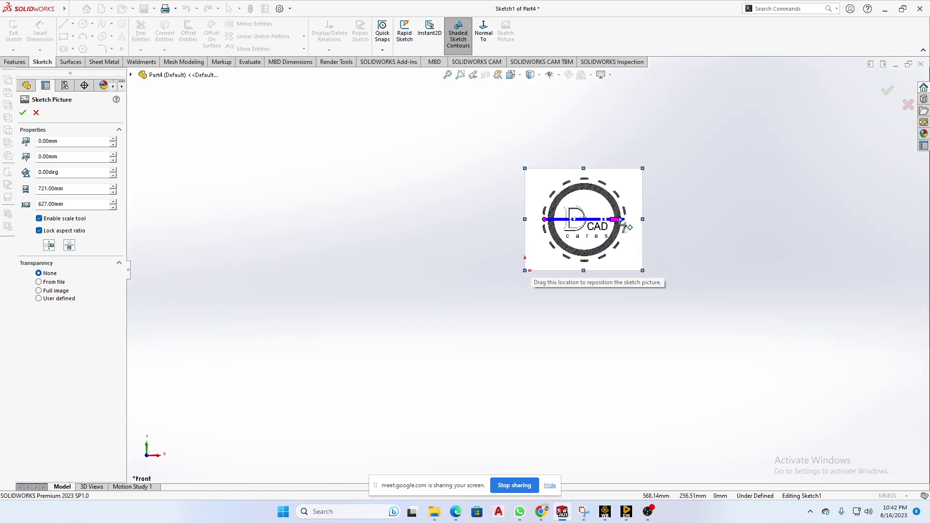
pyautogui.scroll(-3, 621, 228)
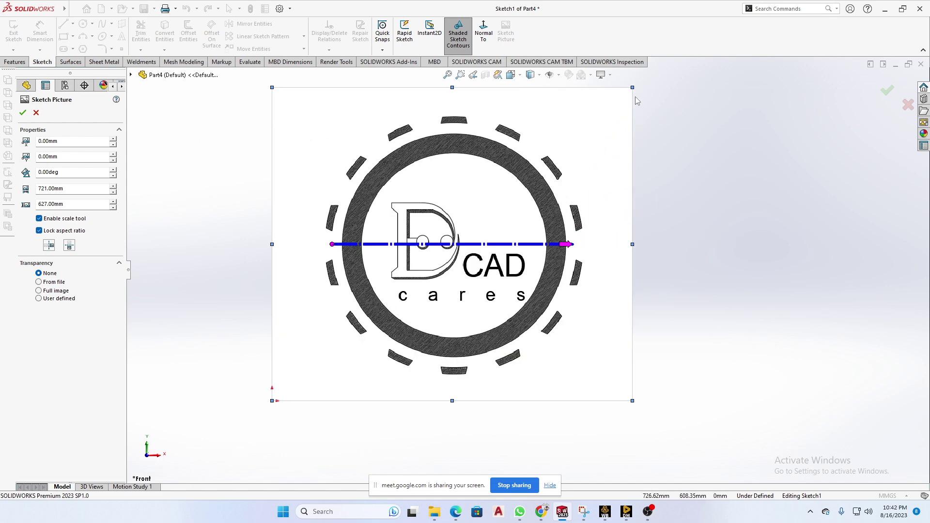
# Step: Resize the sketch picture to about 667 mm wide and 580 mm high with the aspect ratio locked
pyautogui.moveTo(632, 88)
pyautogui.mouseDown()
pyautogui.moveTo(571, 134)
pyautogui.moveTo(631, 104)
pyautogui.moveTo(574, 138)
pyautogui.mouseUp()
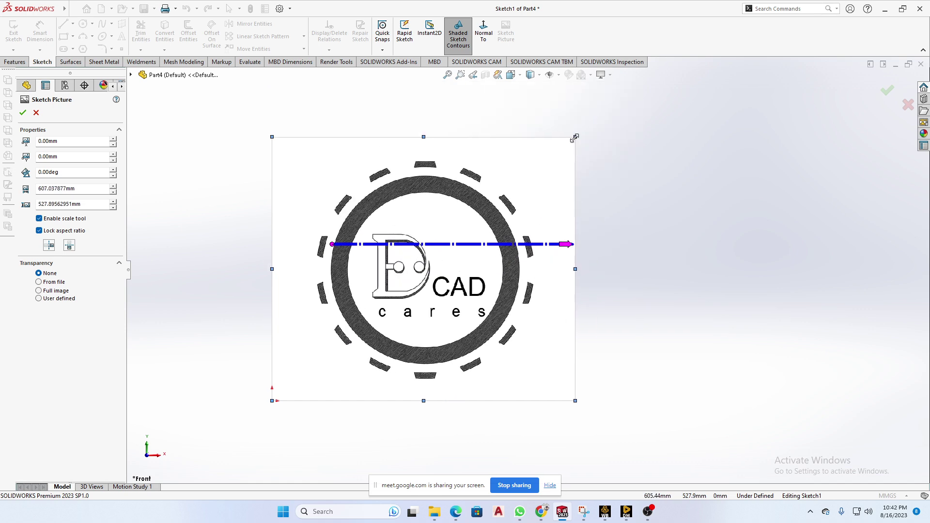
pyautogui.click(113, 187)
pyautogui.click(113, 187)
pyautogui.click(113, 186)
pyautogui.click(112, 187)
pyautogui.click(113, 186)
pyautogui.click(113, 186)
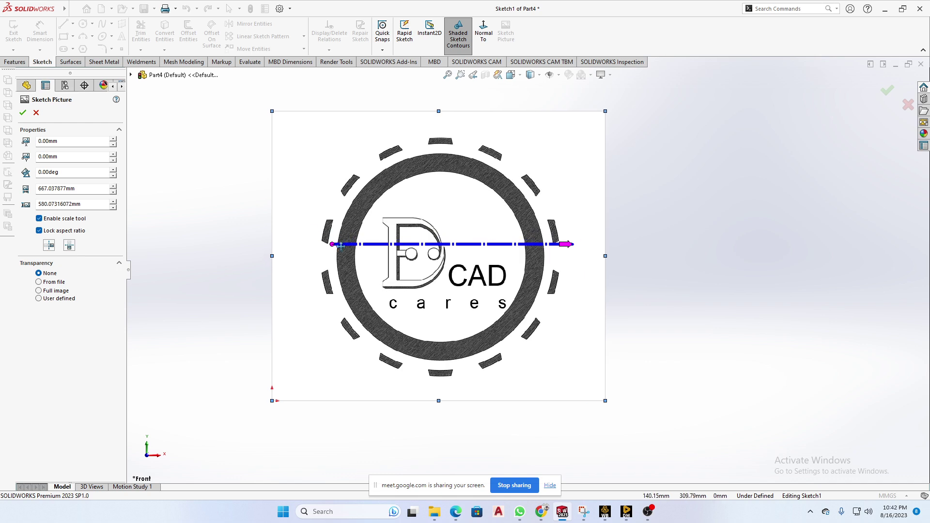
# Step: Place the picture's scale line horizontally below the logo, about 396 mm long, and accept its length
pyautogui.moveTo(334, 245)
pyautogui.mouseDown()
pyautogui.moveTo(302, 377)
pyautogui.moveTo(292, 388)
pyautogui.moveTo(275, 385)
pyautogui.mouseUp()
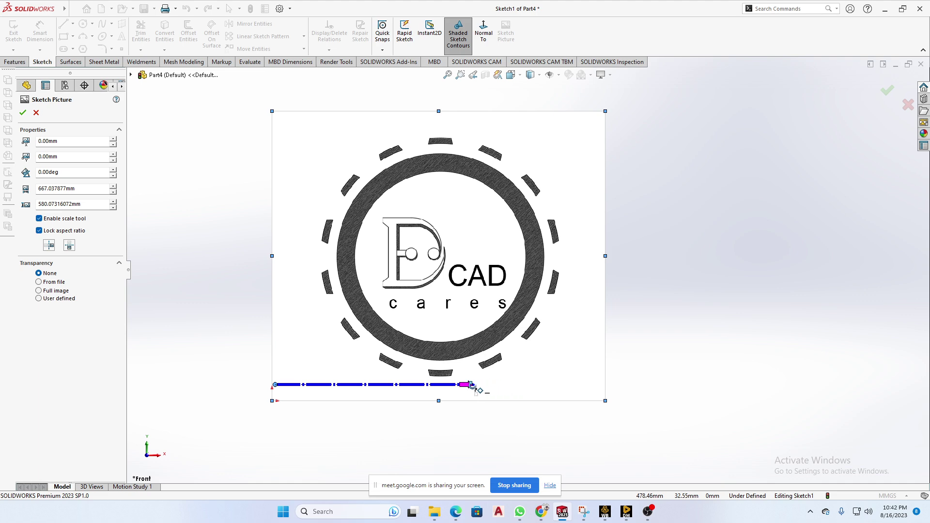
pyautogui.click(468, 387)
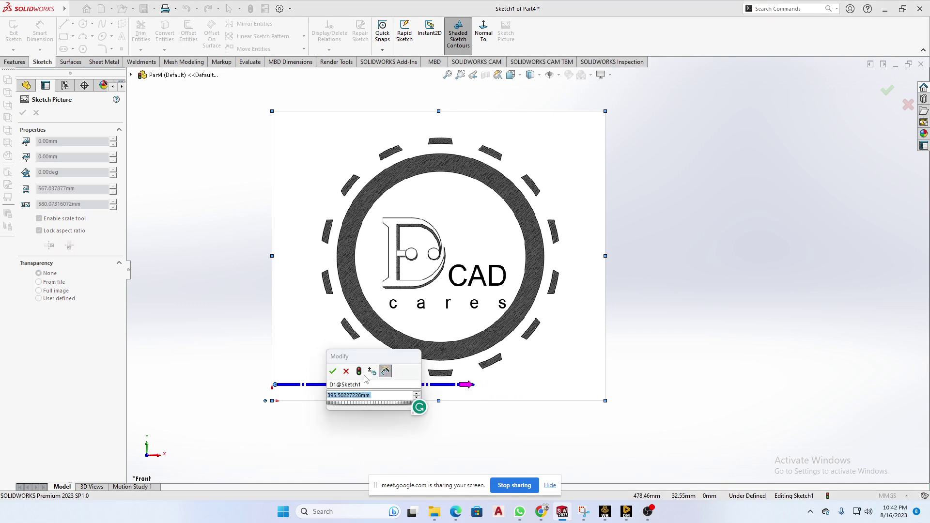
pyautogui.click(332, 371)
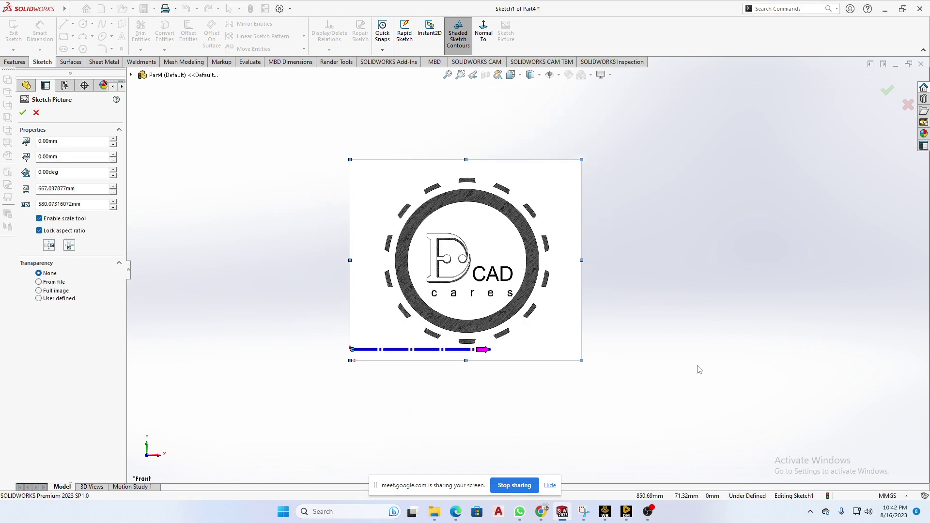
# Step: Reposition the picture beside the origin, resize it to about 772 mm wide and 672 mm high, and accept it
pyautogui.moveTo(577, 264)
pyautogui.mouseDown()
pyautogui.moveTo(715, 260)
pyautogui.moveTo(421, 265)
pyautogui.moveTo(376, 297)
pyautogui.moveTo(379, 330)
pyautogui.mouseUp()
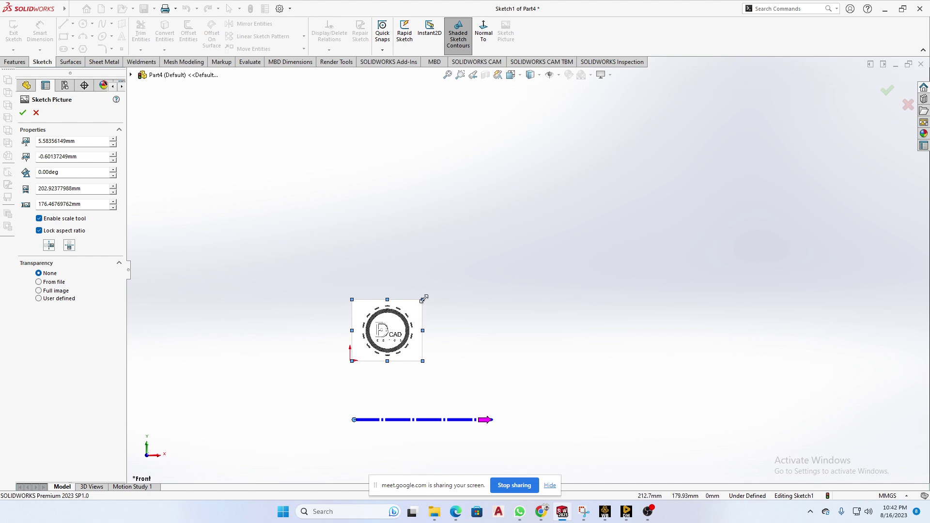
pyautogui.moveTo(423, 298); pyautogui.dragTo(603, 234)
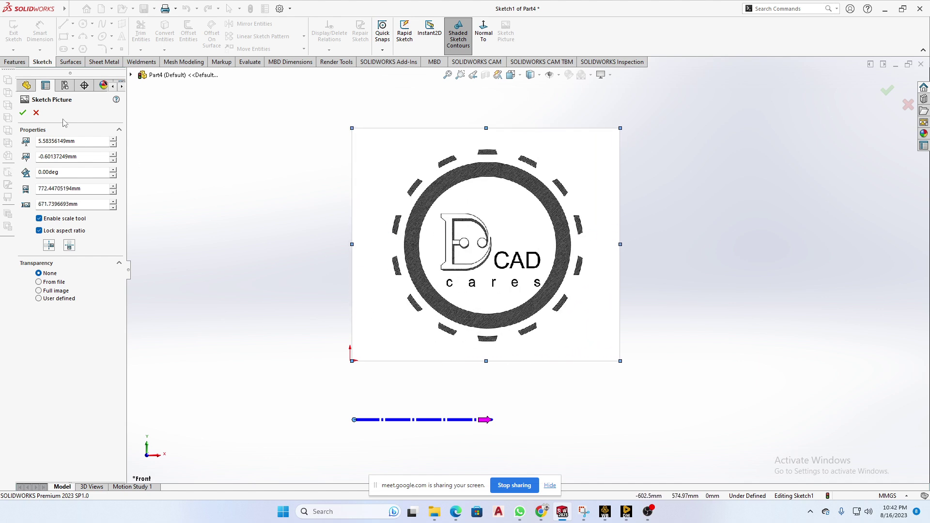
pyautogui.click(23, 113)
# Step: Sketch a circle near the logo's centre, about the size of the ring's inner edge
pyautogui.scroll(-3, 537, 234)
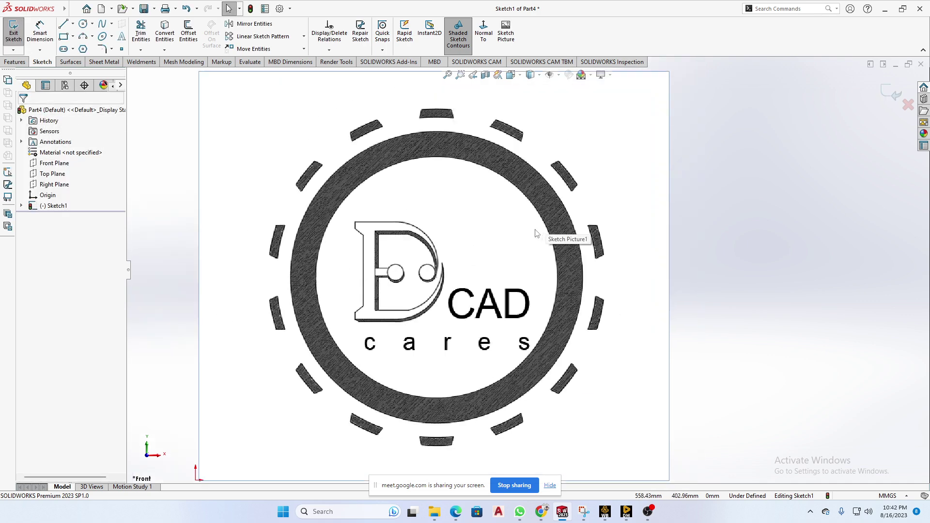
pyautogui.scroll(2, 528, 234)
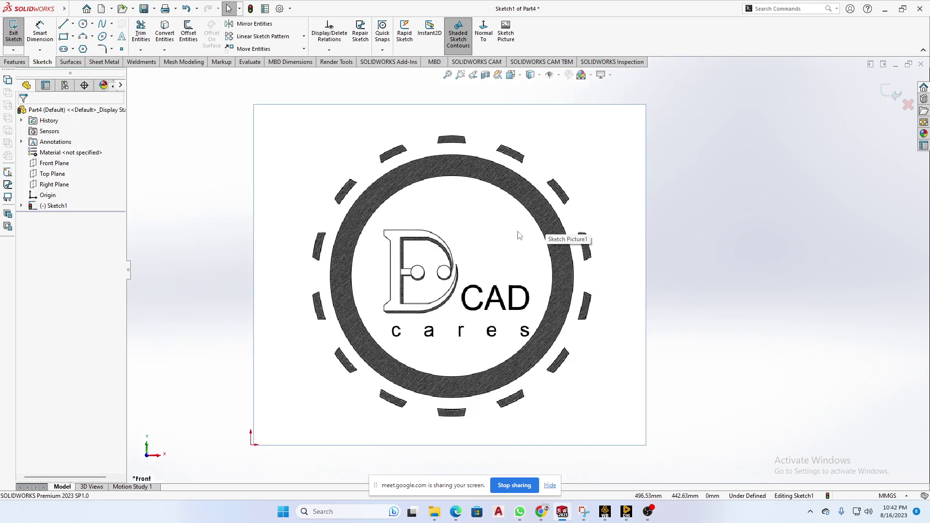
pyautogui.click(83, 24)
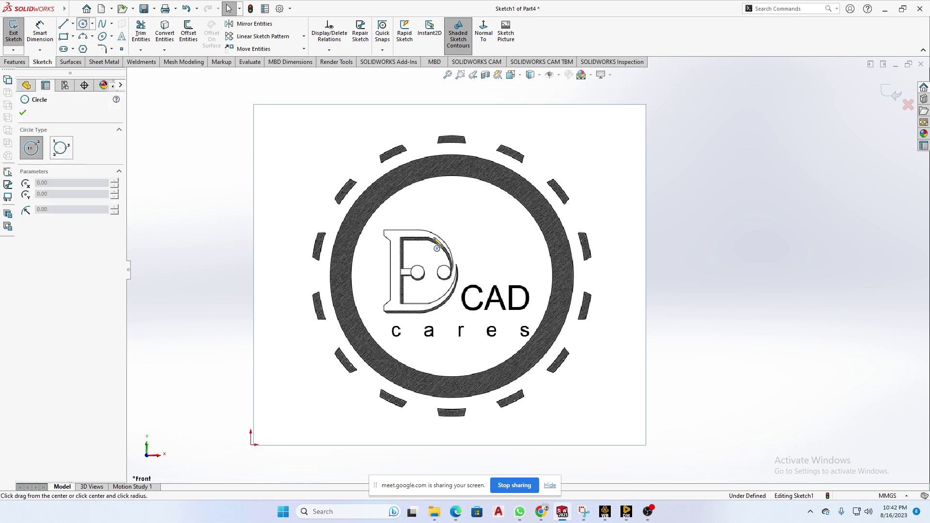
pyautogui.click(460, 270)
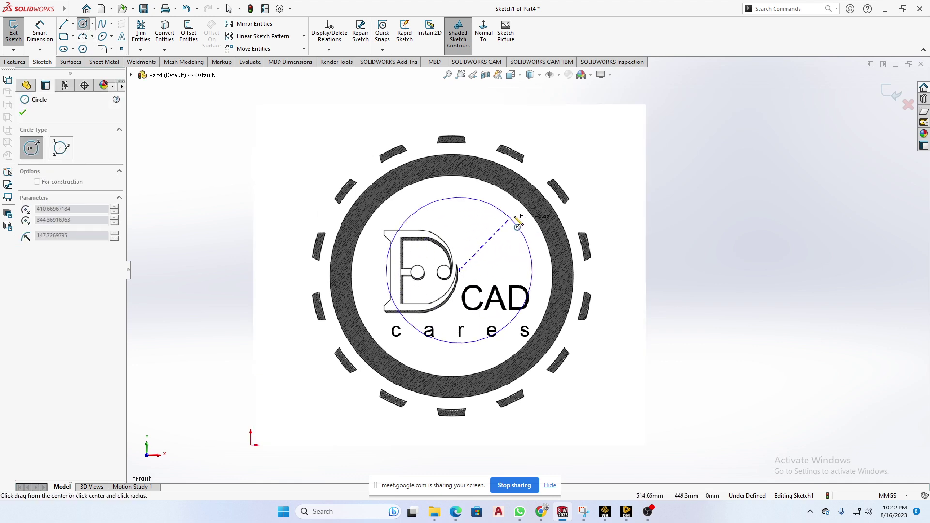
pyautogui.click(543, 208)
pyautogui.moveTo(696, 289); pyautogui.dragTo(575, 213, button='right')
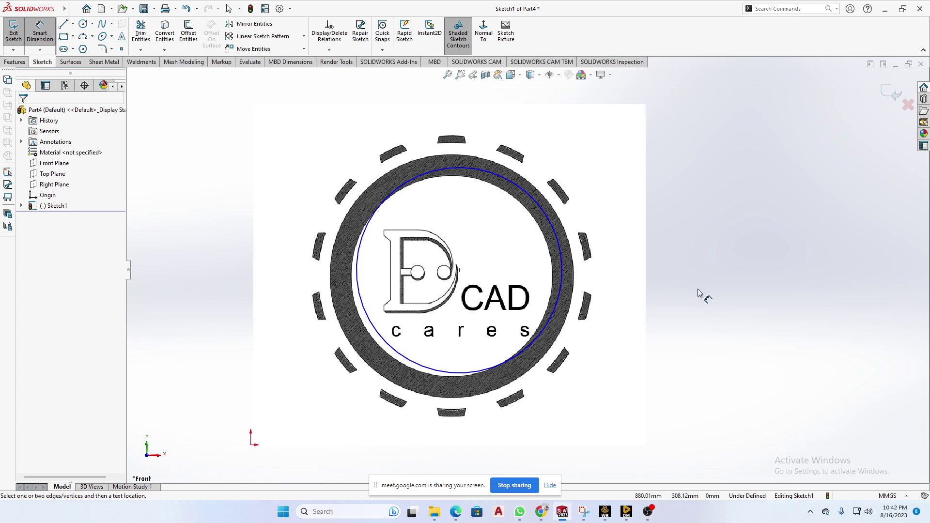
pyautogui.press('Escape')
# Step: Move the circle's centre to about X 398, Y 332 mm and adjust its edge to match the ring's inner outline
pyautogui.moveTo(459, 271); pyautogui.dragTo(453, 276)
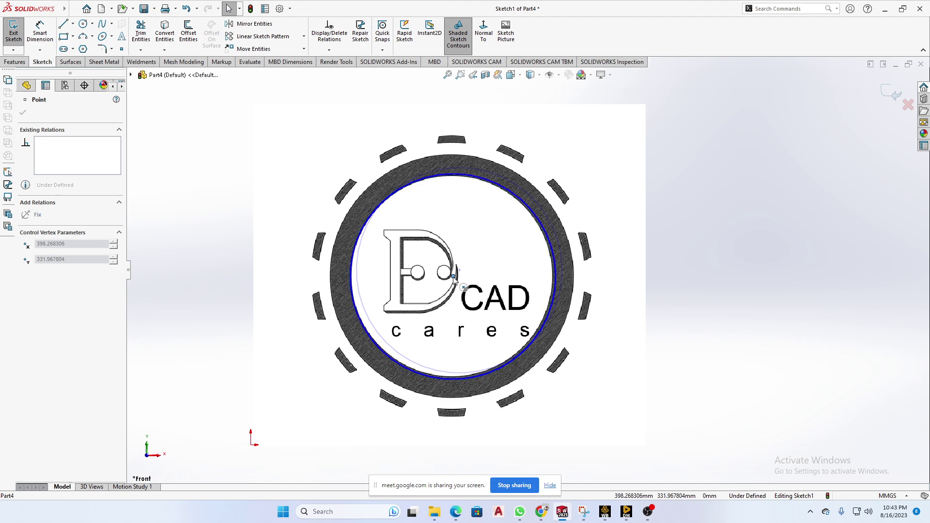
pyautogui.click(416, 374)
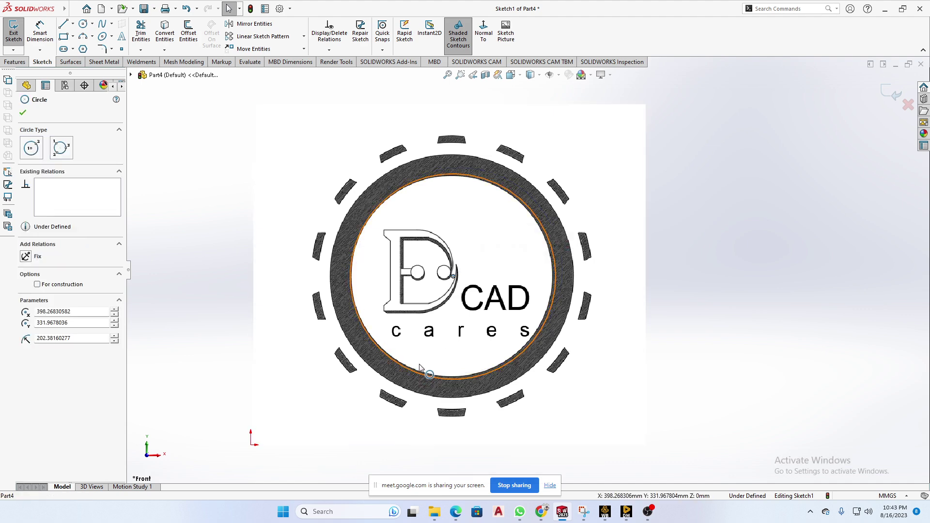
pyautogui.moveTo(415, 373); pyautogui.dragTo(417, 374)
pyautogui.click(200, 196)
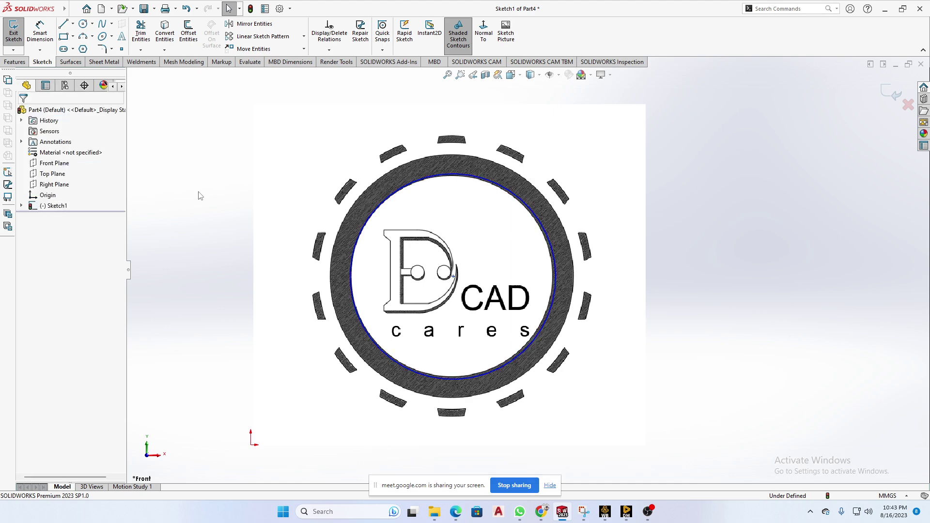
# Step: Sketch three concentric circles: about 240 mm radius on the ring's outer edge, one on the teeth's outer edge, about 263 mm radius on their inner edge
pyautogui.click(87, 25)
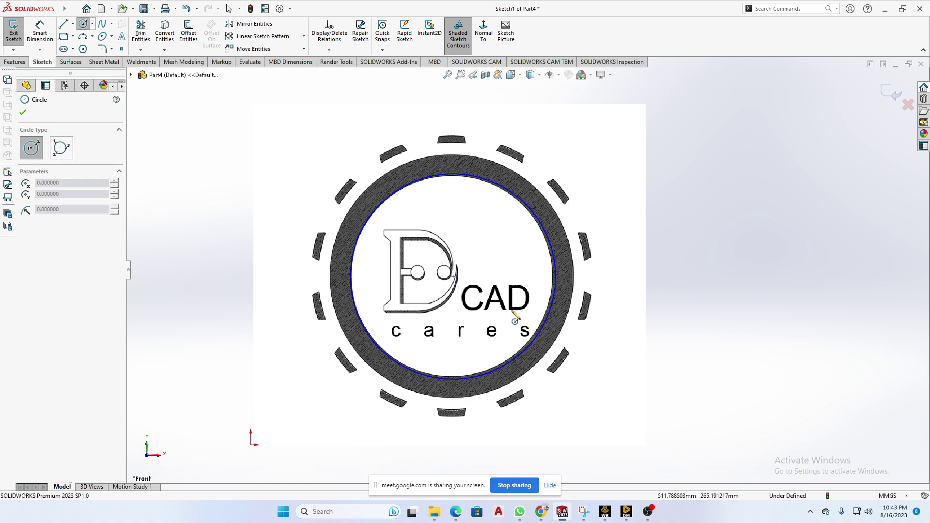
pyautogui.click(453, 277)
pyautogui.click(437, 156)
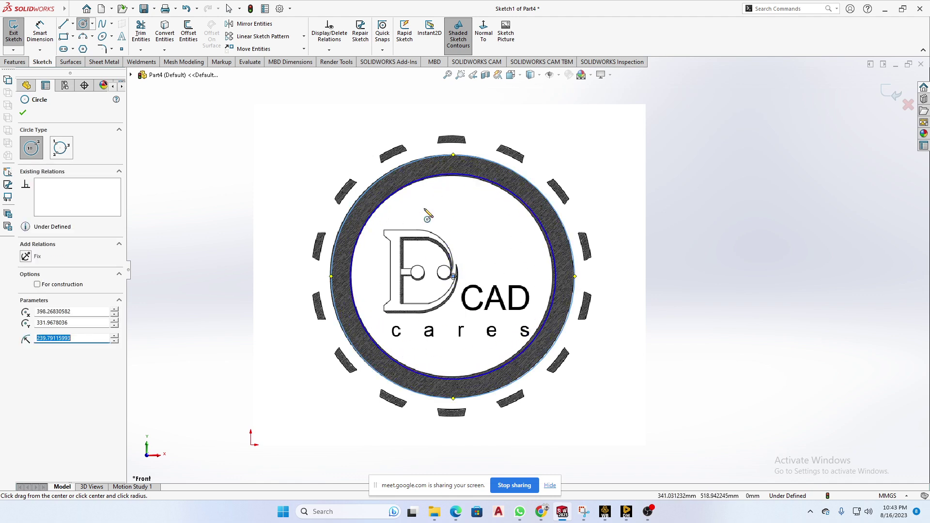
pyautogui.click(454, 276)
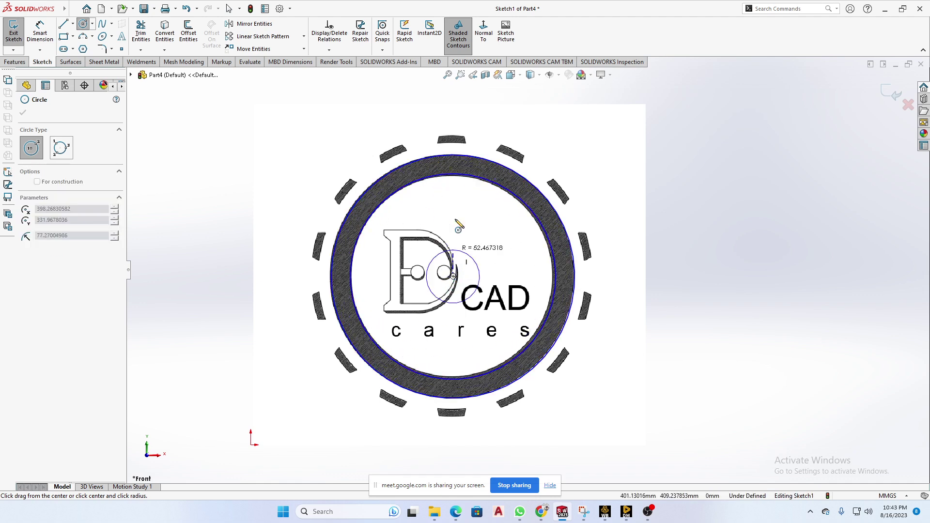
pyautogui.click(453, 136)
pyautogui.click(453, 276)
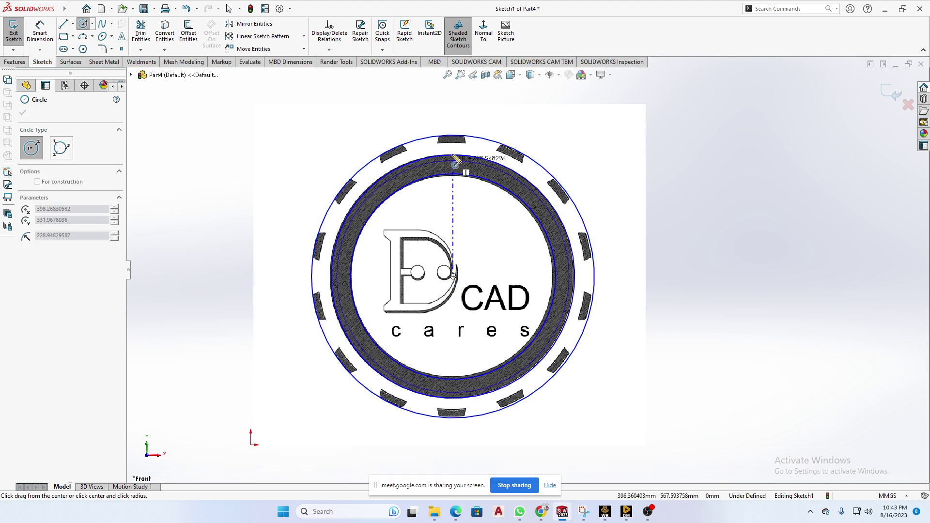
pyautogui.click(453, 143)
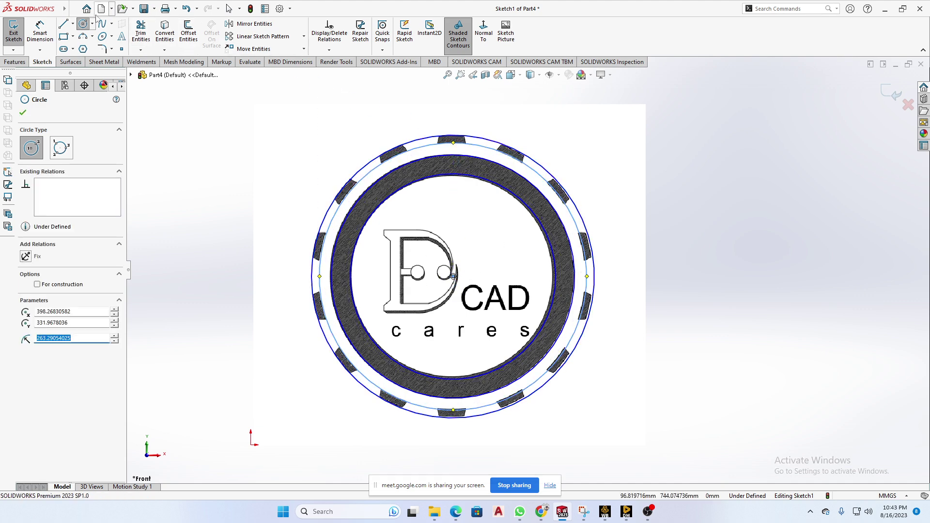
# Step: Sketch two slanted lines along the sides of the uppermost tooth, connecting the two outer circles
pyautogui.click(64, 24)
pyautogui.scroll(8, 446, 140)
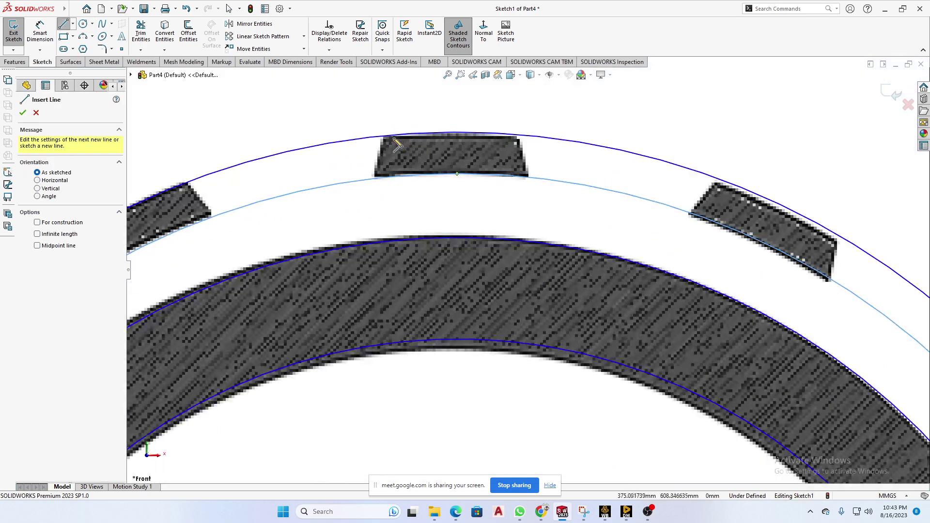
pyautogui.click(385, 136)
pyautogui.click(372, 178)
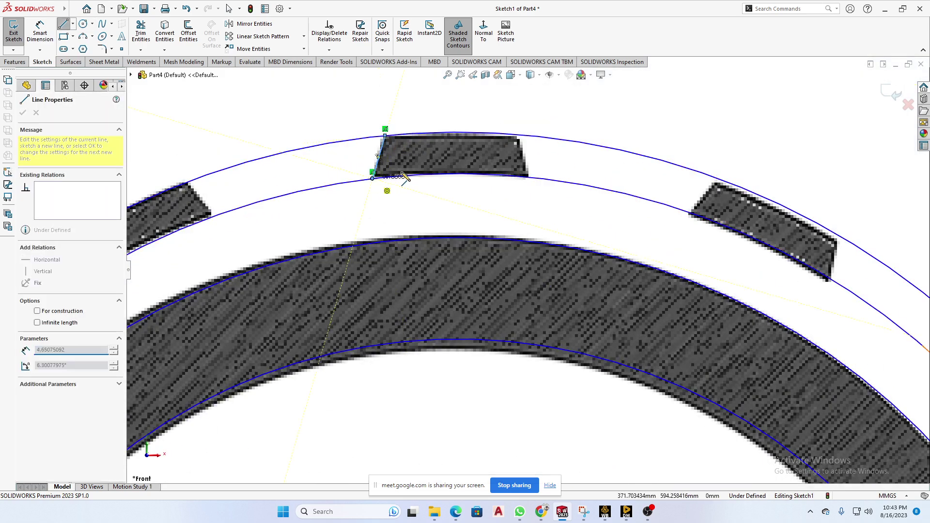
pyautogui.press('Escape')
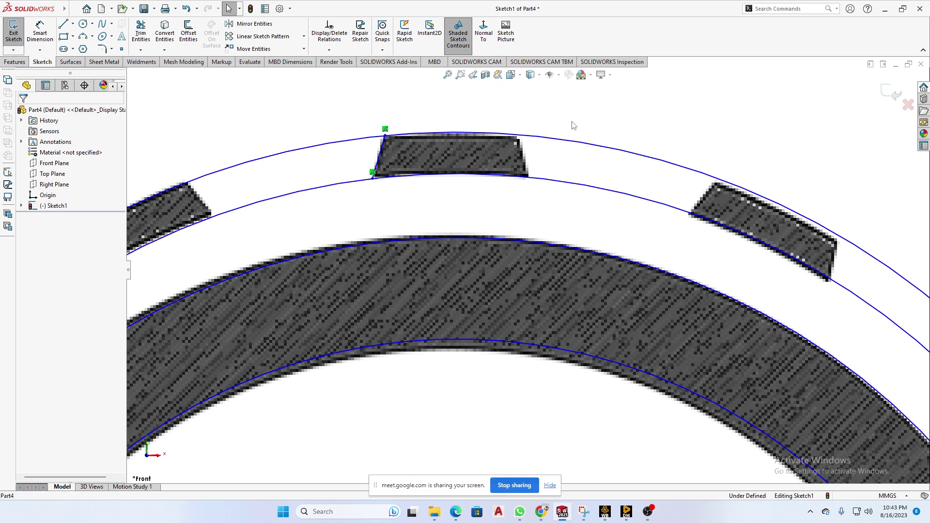
pyautogui.click(518, 135)
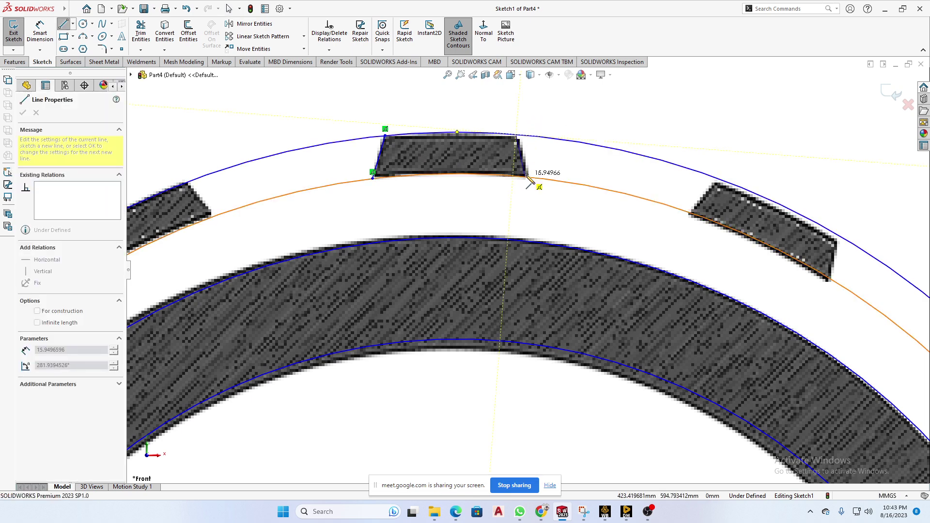
pyautogui.click(528, 177)
pyautogui.rightClick(564, 123)
pyautogui.click(581, 127)
# Step: Power trim the two outer circles so only the closed outline of the uppermost tooth is left
pyautogui.scroll(3, 529, 156)
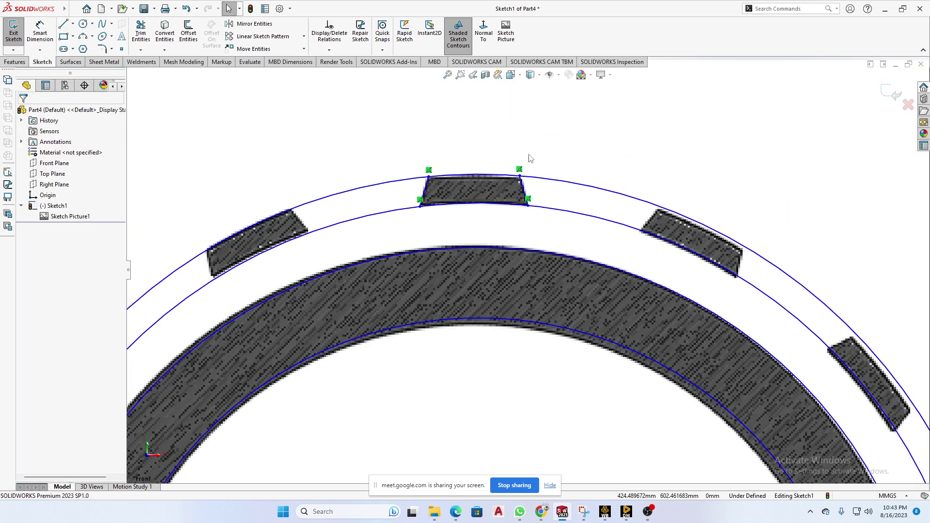
pyautogui.scroll(2, 543, 158)
pyautogui.click(140, 32)
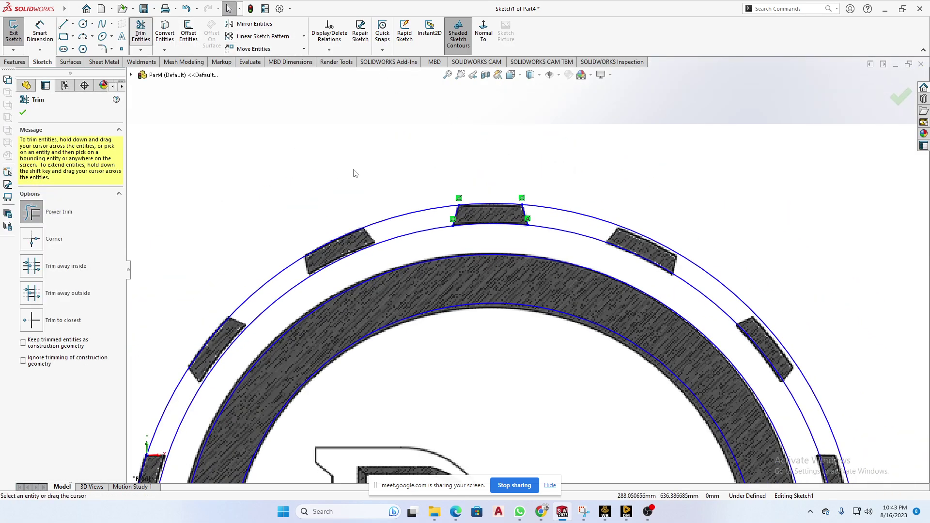
pyautogui.moveTo(369, 172); pyautogui.dragTo(399, 240)
pyautogui.scroll(3, 594, 306)
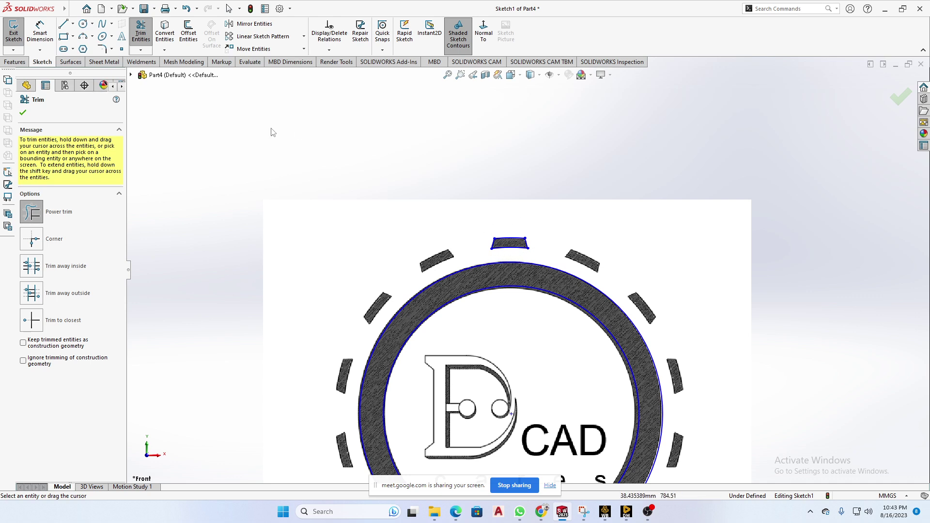
pyautogui.click(22, 113)
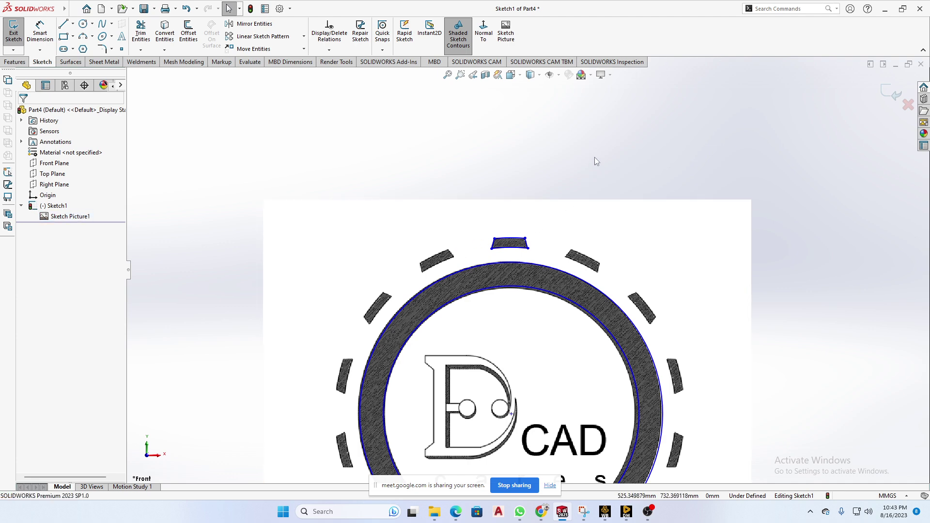
# Step: Start a circular sketch pattern centred on the ring circles' centre point at about X 398, Y 332 mm
pyautogui.moveTo(596, 155); pyautogui.dragTo(467, 263)
pyautogui.click(241, 83)
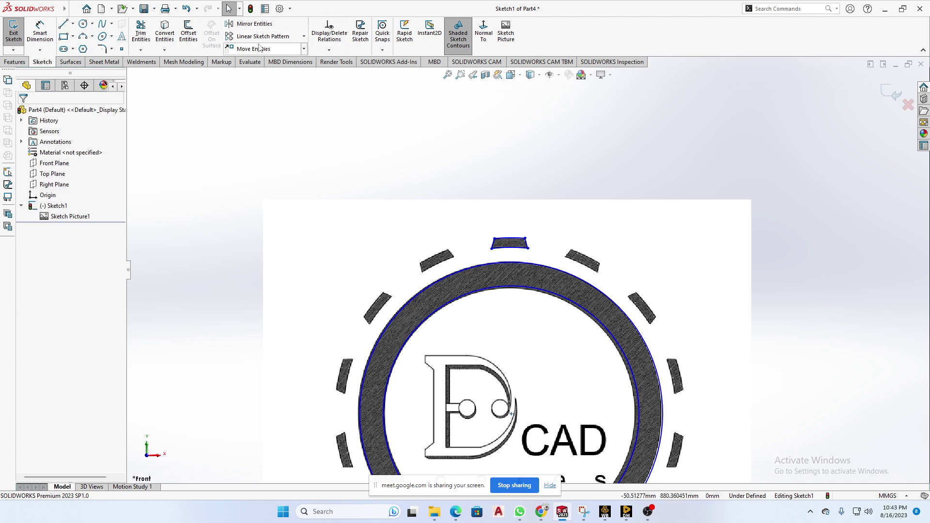
pyautogui.click(303, 37)
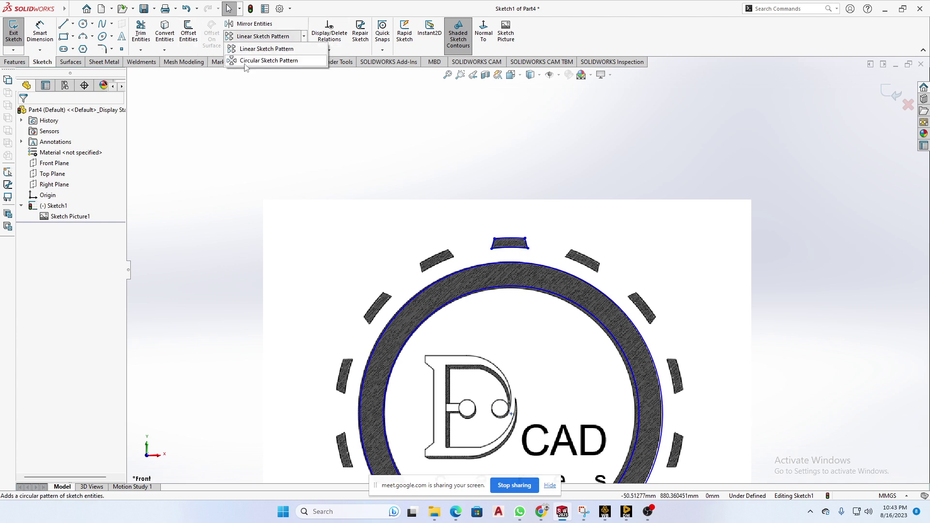
pyautogui.click(262, 61)
pyautogui.scroll(2, 529, 284)
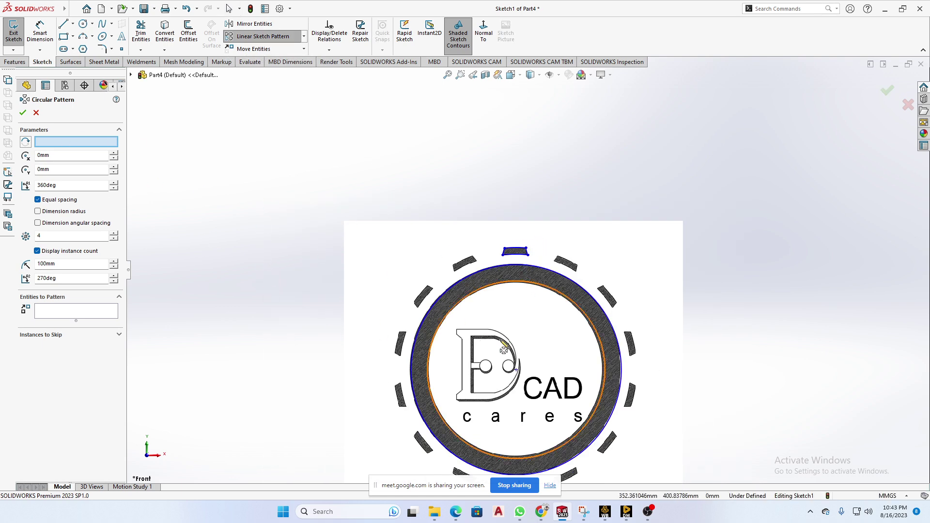
pyautogui.click(573, 304)
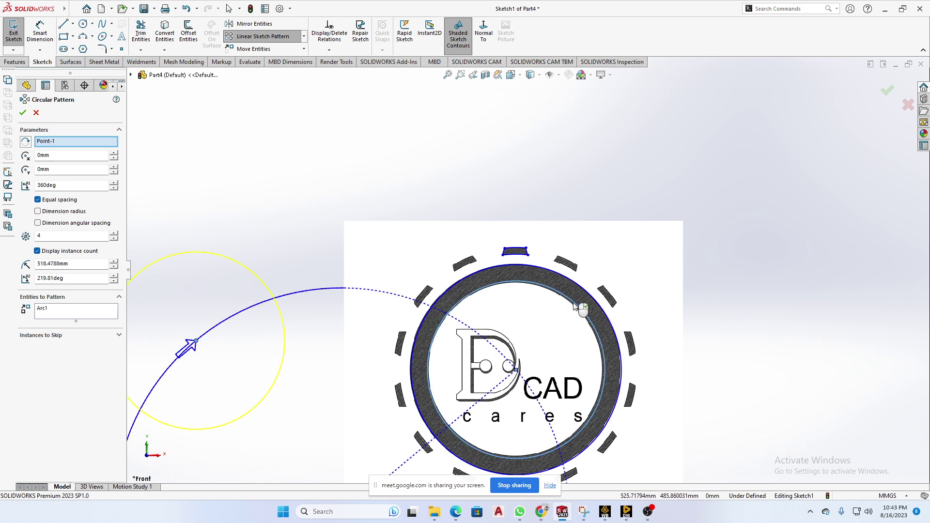
pyautogui.click(574, 305)
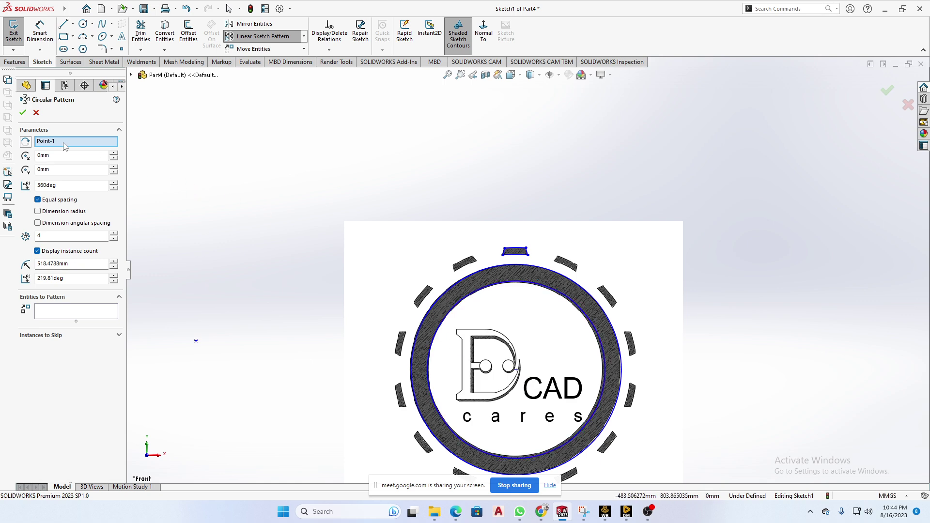
pyautogui.click(516, 370)
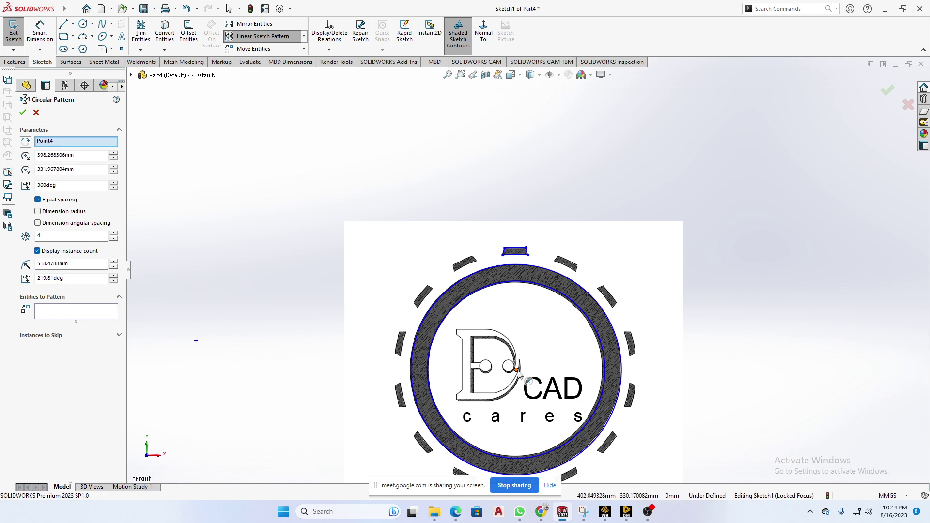
# Step: Add the uppermost tooth's two arcs and two side lines as the entities to pattern
pyautogui.click(68, 321)
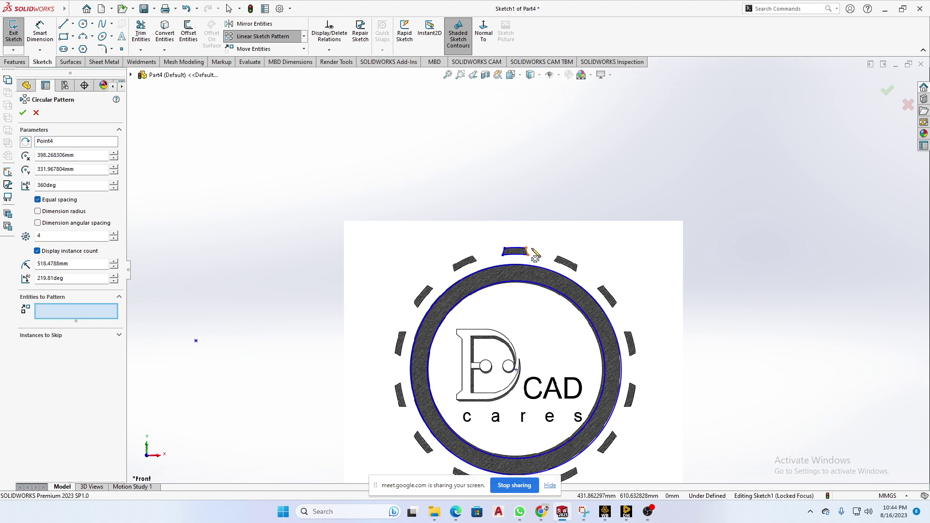
pyautogui.scroll(-5, 534, 248)
pyautogui.click(539, 205)
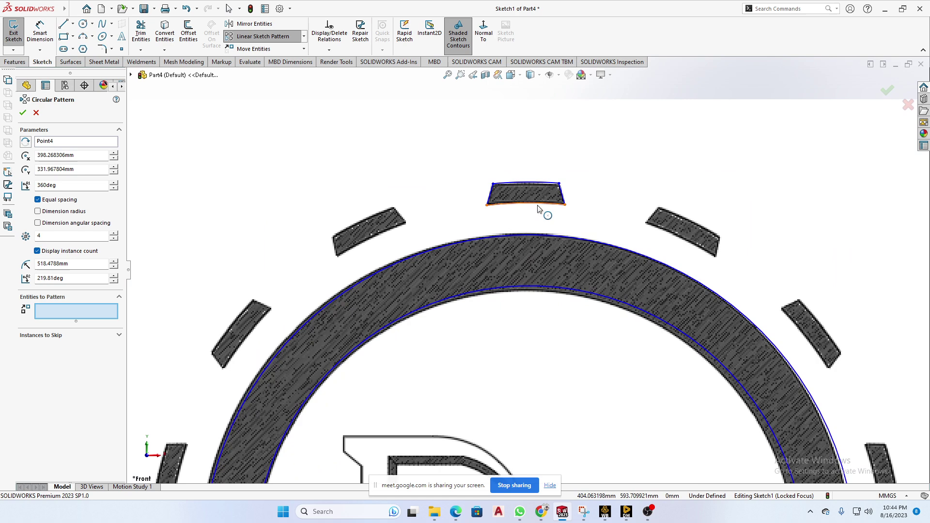
pyautogui.click(562, 196)
pyautogui.click(527, 184)
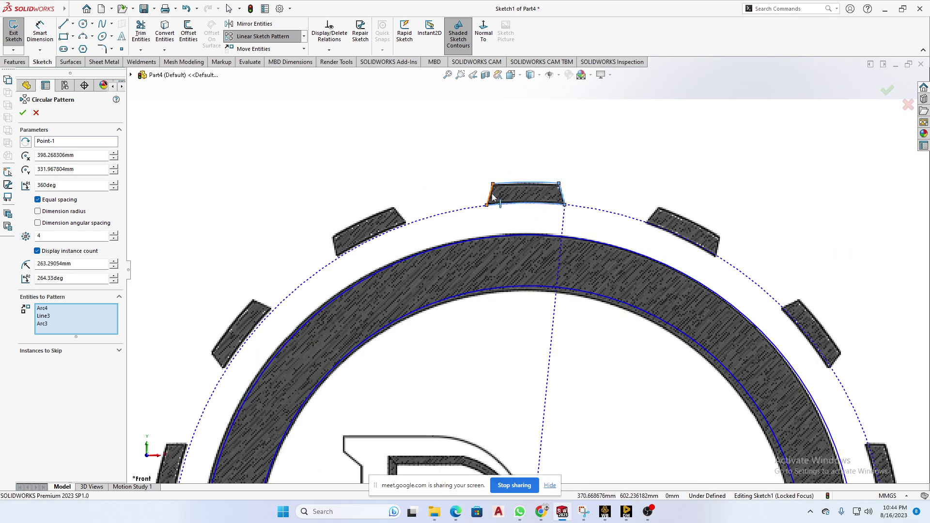
pyautogui.click(493, 196)
pyautogui.scroll(5, 532, 291)
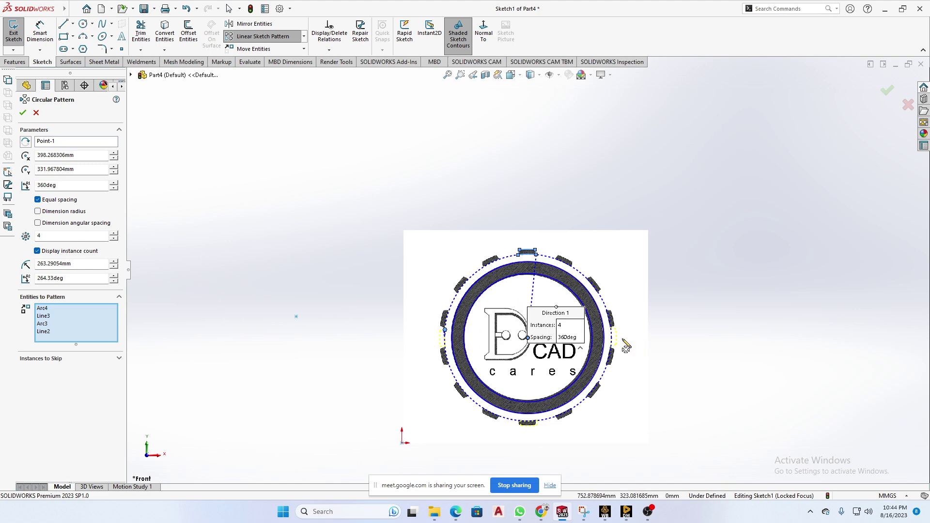
# Step: Set the circular pattern to 14 equally spaced instances over 360° and create it
pyautogui.scroll(-5, 543, 428)
pyautogui.scroll(5, 525, 335)
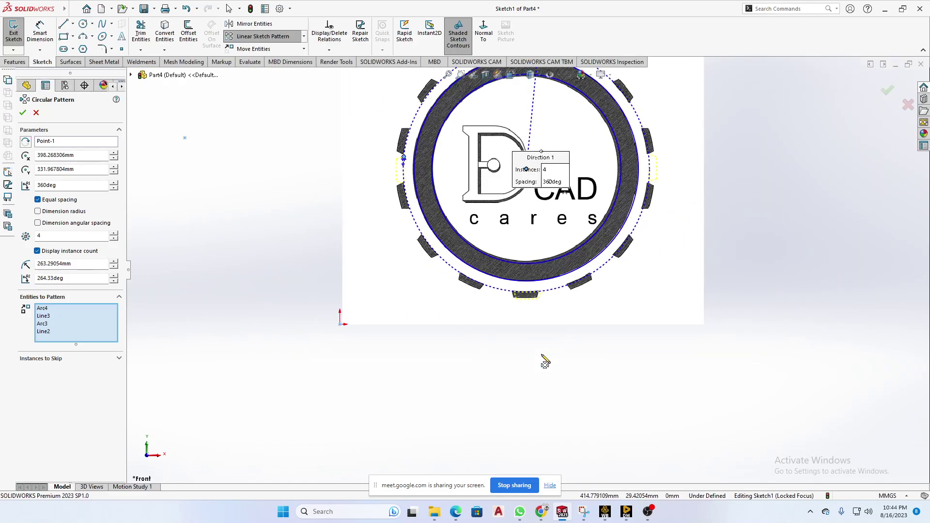
pyautogui.click(114, 233)
pyautogui.click(114, 233)
pyautogui.click(113, 233)
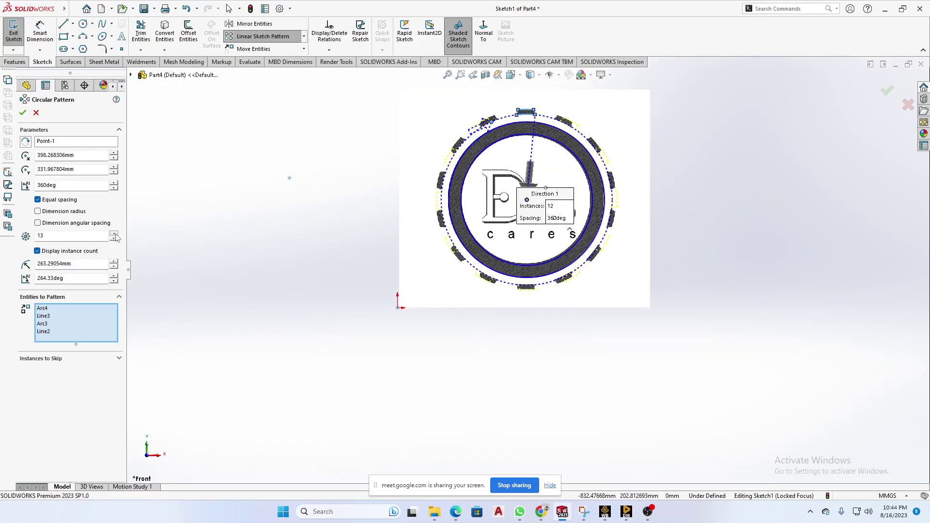
pyautogui.scroll(-8, 474, 218)
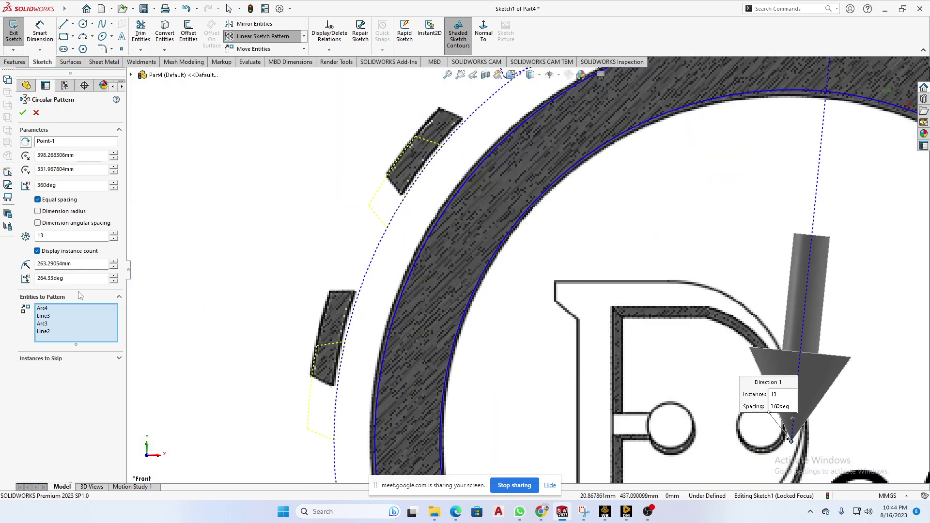
pyautogui.click(114, 233)
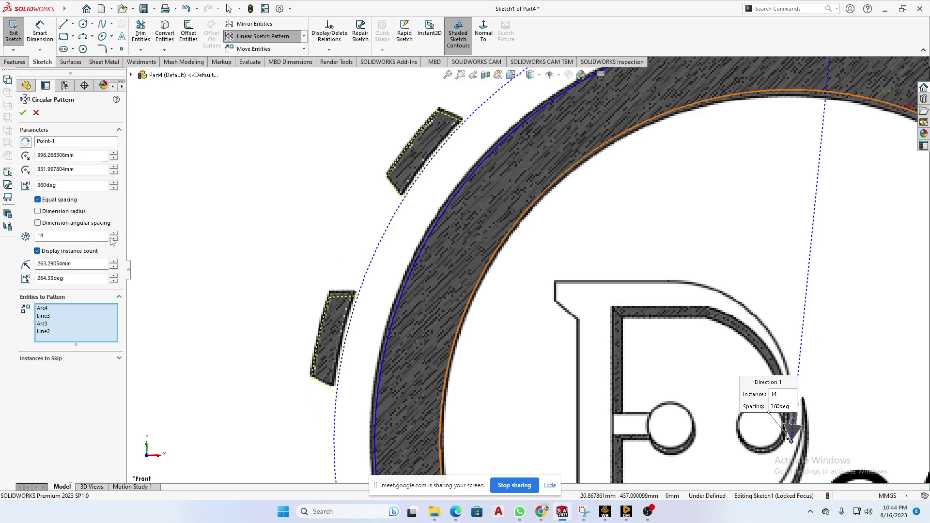
pyautogui.scroll(5, 317, 266)
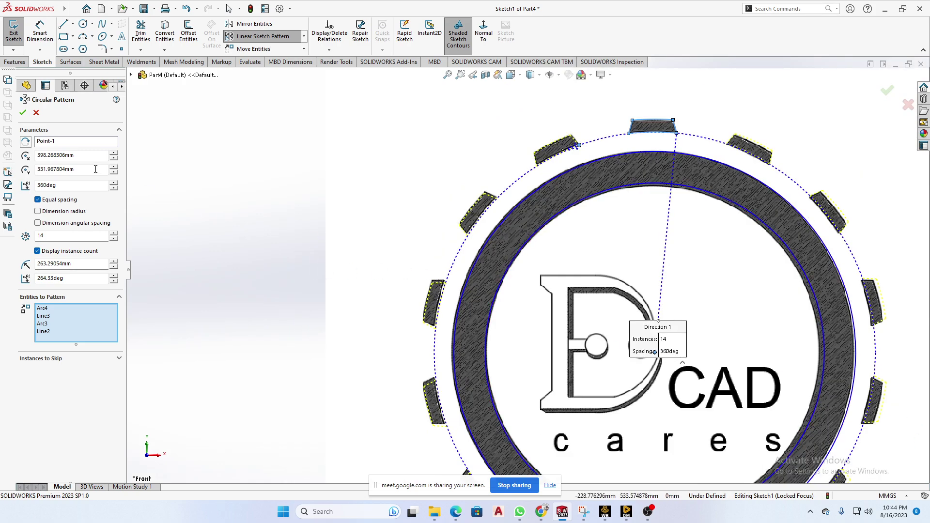
pyautogui.click(23, 113)
pyautogui.scroll(5, 579, 216)
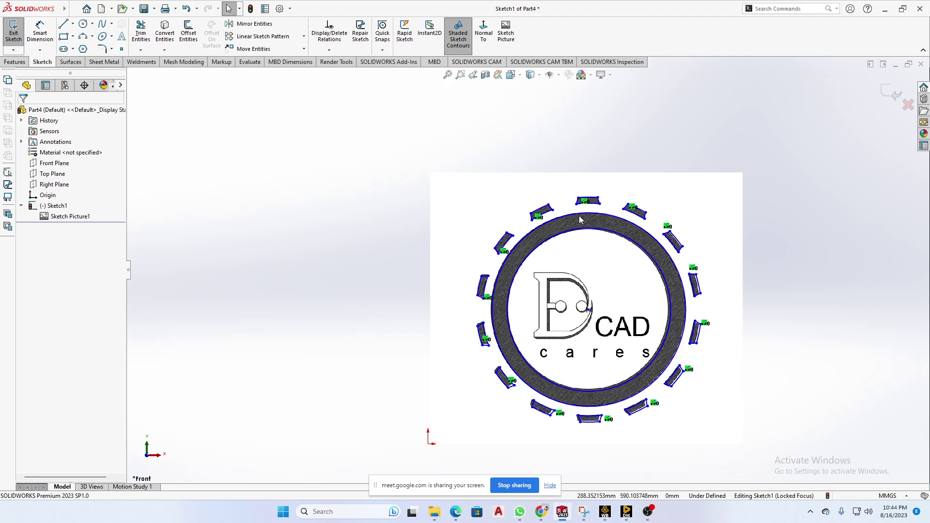
# Step: Sketch a chain of lines tracing the D's outer left side, with its slanted serifs, and its straight lower edge up to the curve
pyautogui.scroll(-5, 590, 295)
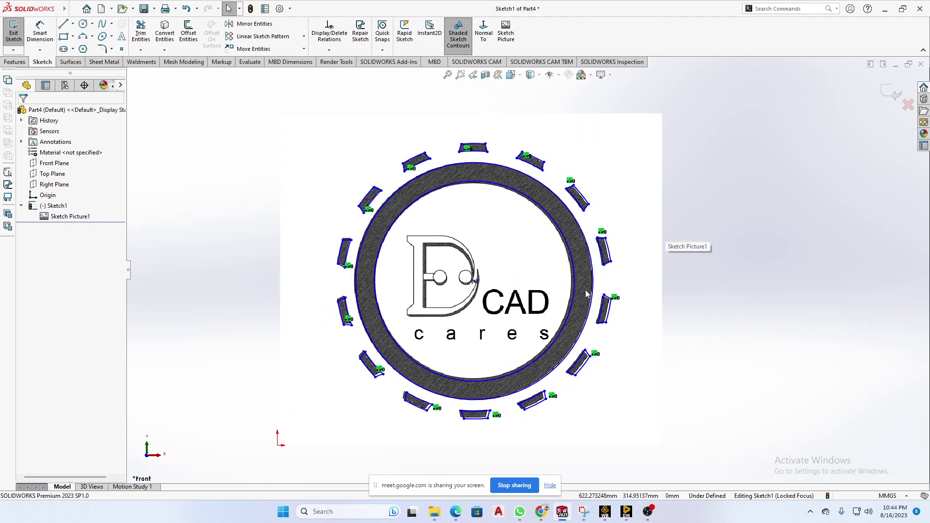
pyautogui.scroll(-4, 375, 286)
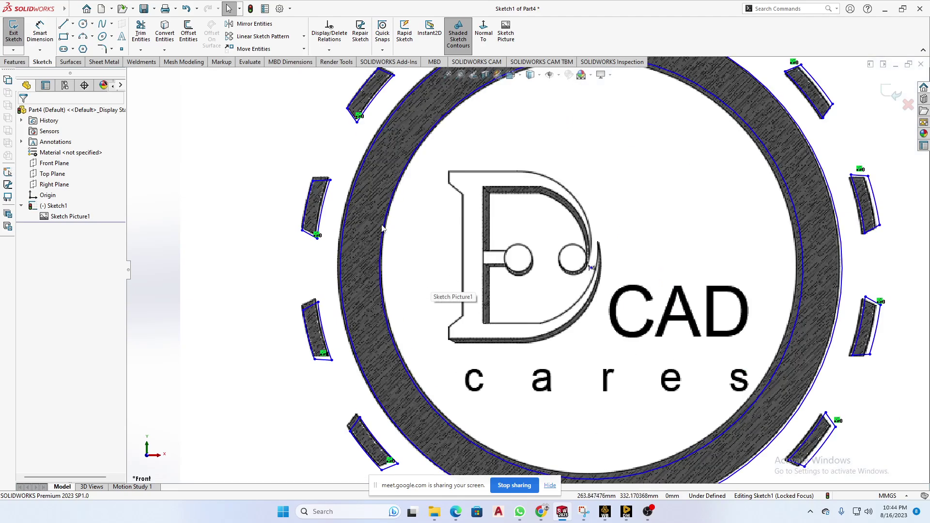
pyautogui.click(62, 29)
pyautogui.scroll(3, 557, 281)
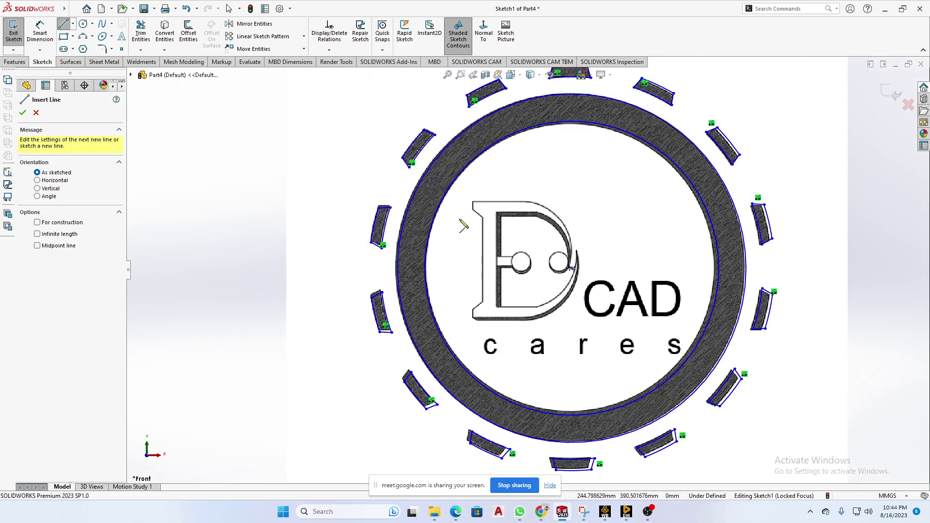
pyautogui.scroll(-10, 533, 222)
pyautogui.click(492, 178)
pyautogui.click(491, 213)
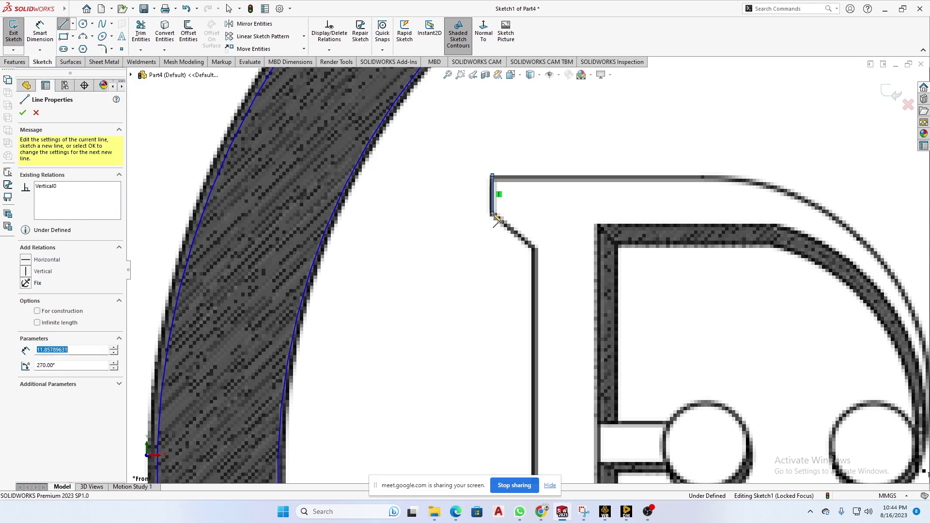
pyautogui.click(534, 250)
pyautogui.scroll(-3, 535, 255)
pyautogui.scroll(5, 536, 254)
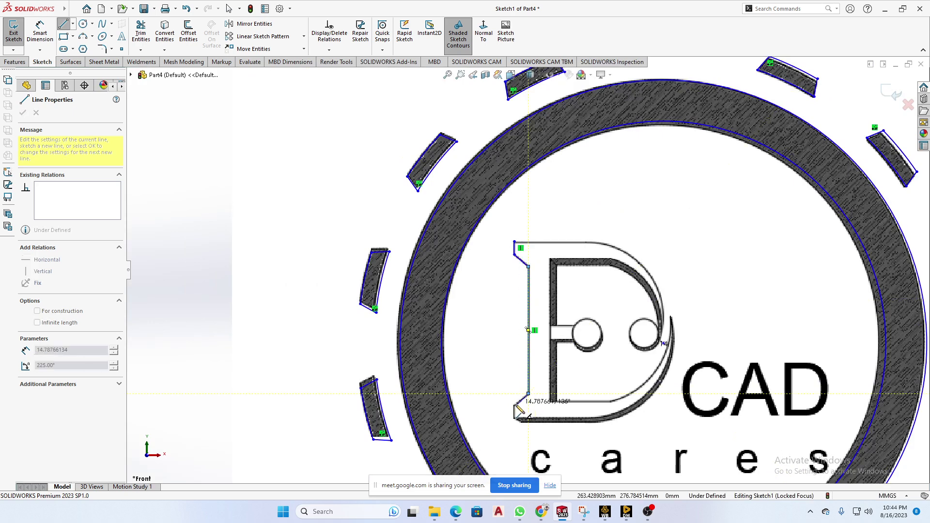
pyautogui.click(528, 394)
pyautogui.click(515, 418)
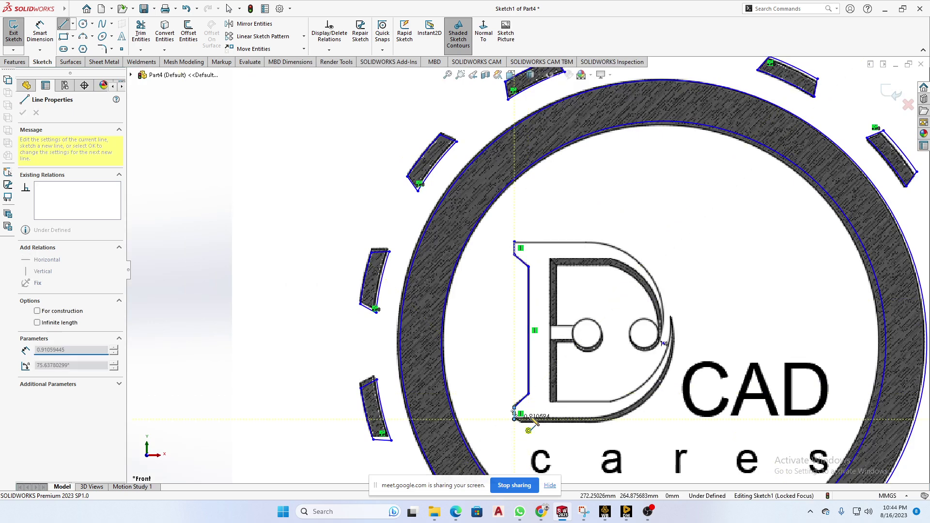
pyautogui.click(603, 419)
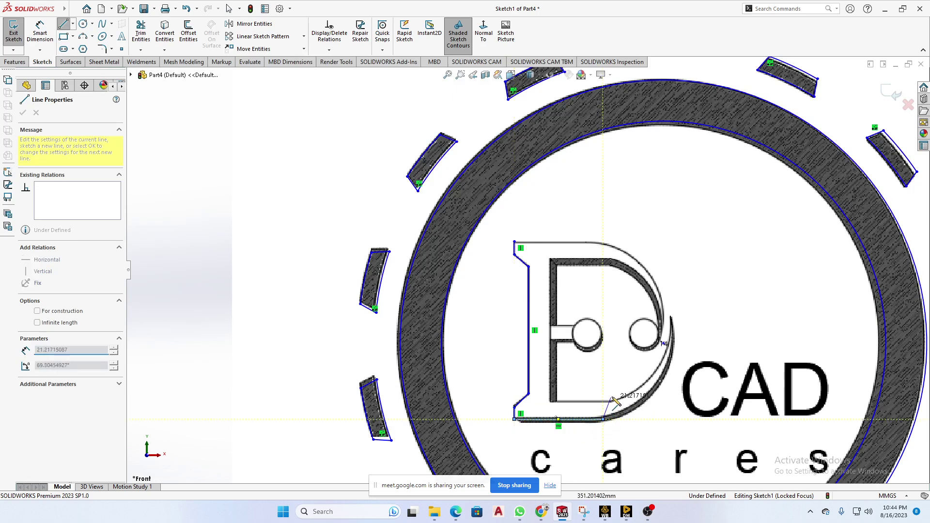
pyautogui.press('Escape')
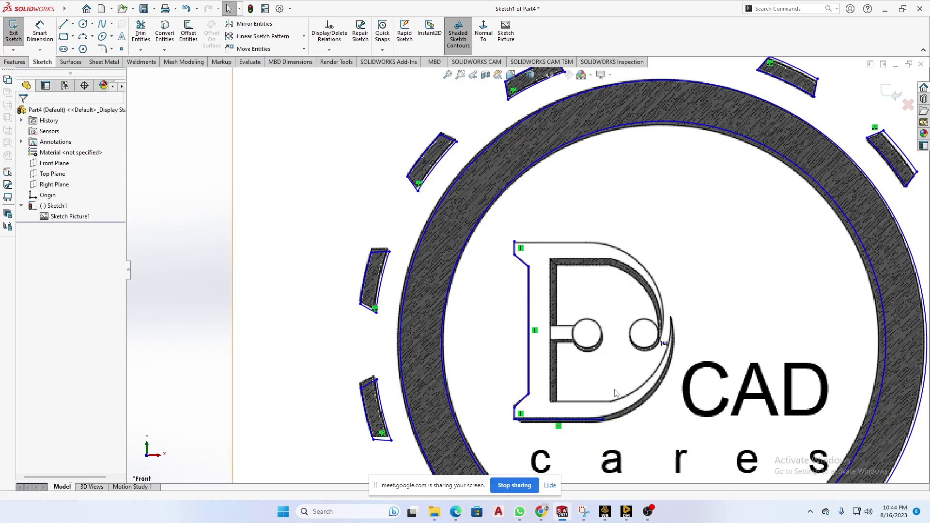
# Step: Draw a three-point arc of about 79 mm radius along the D's lower outer curve, from the lower line's end to the curve's tip
pyautogui.click(87, 39)
pyautogui.scroll(-5, 698, 440)
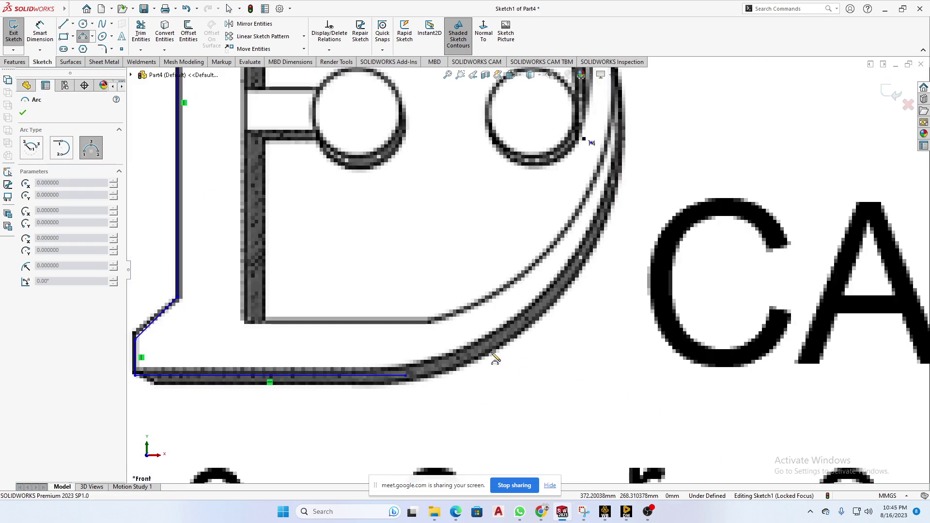
pyautogui.click(406, 376)
pyautogui.scroll(4, 527, 269)
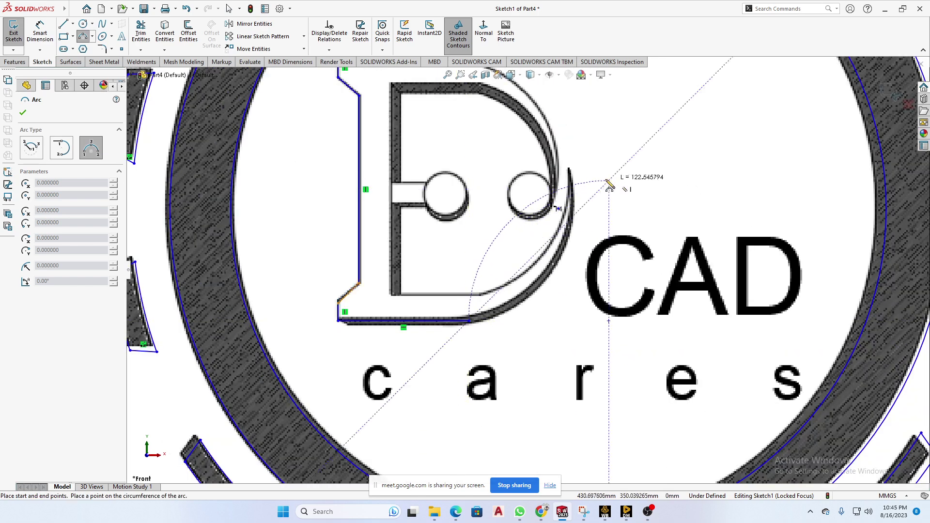
pyautogui.click(568, 169)
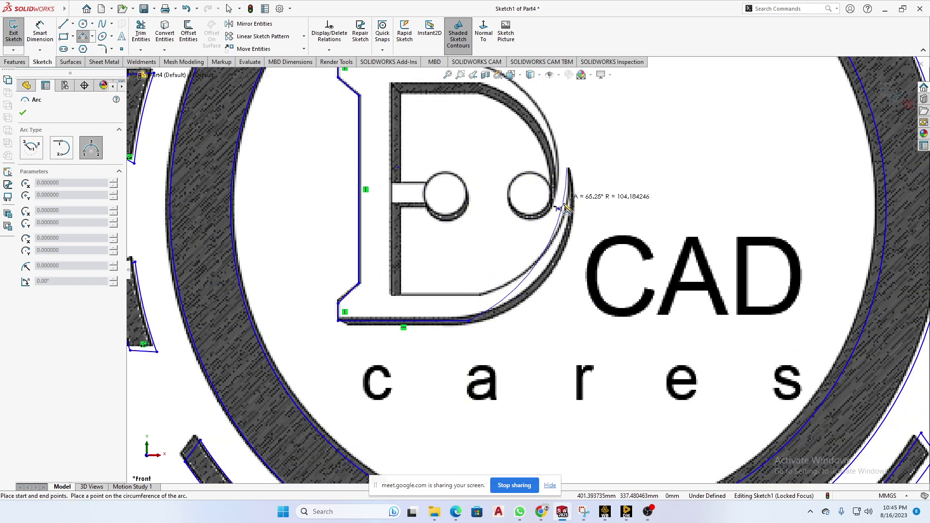
pyautogui.click(549, 259)
pyautogui.scroll(2, 480, 334)
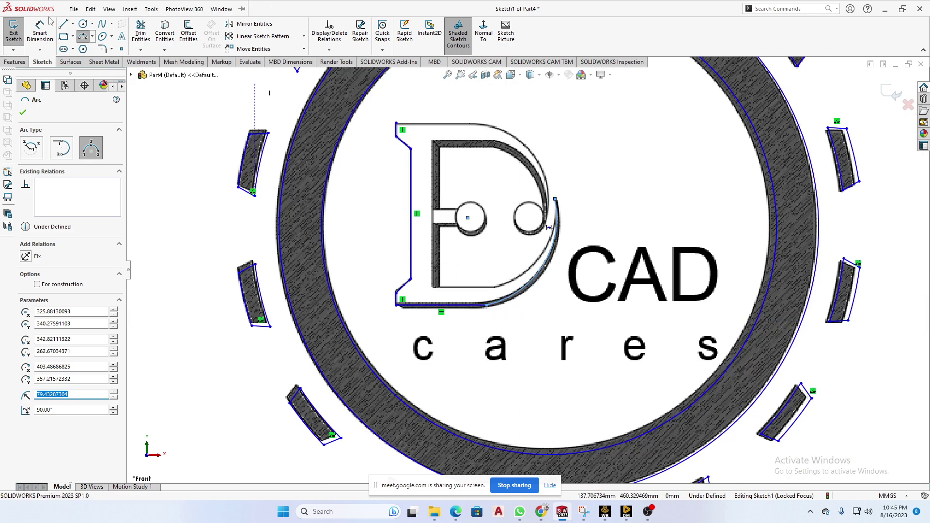
# Step: Sketch a horizontal line along the D's outer upper edge, from its upper-left corner to the start of the curve
pyautogui.press('l')
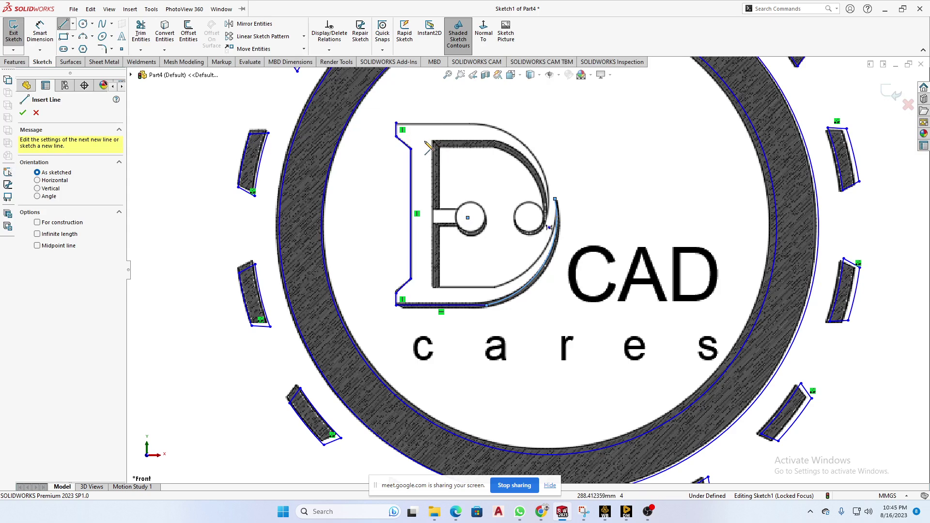
pyautogui.click(397, 124)
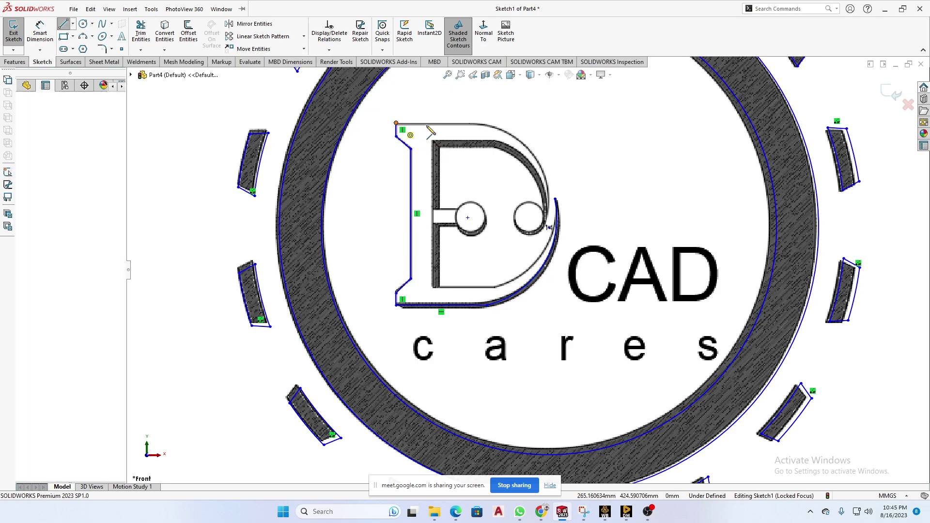
pyautogui.click(487, 124)
pyautogui.press('Escape')
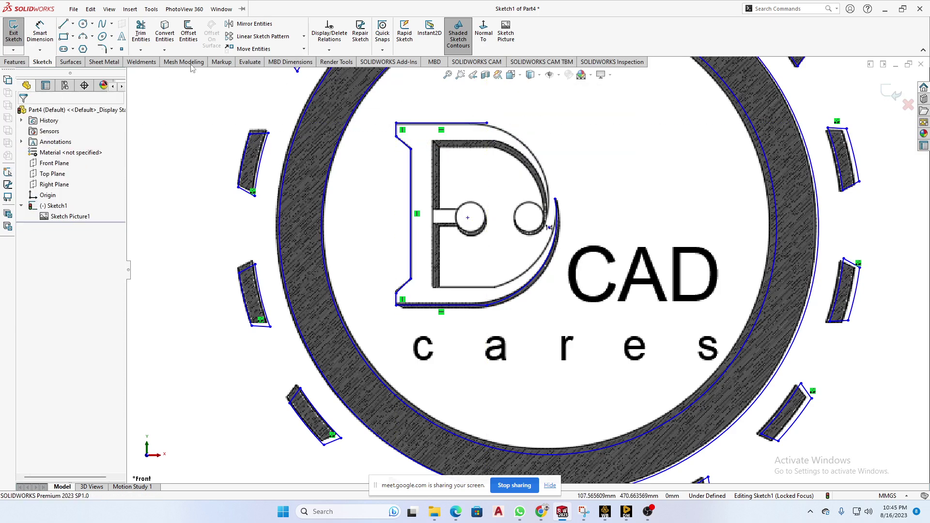
# Step: Draw a three-point arc of about 70 mm radius along the D's upper outer curve, from the upper line's end to beside the small circle
pyautogui.click(81, 38)
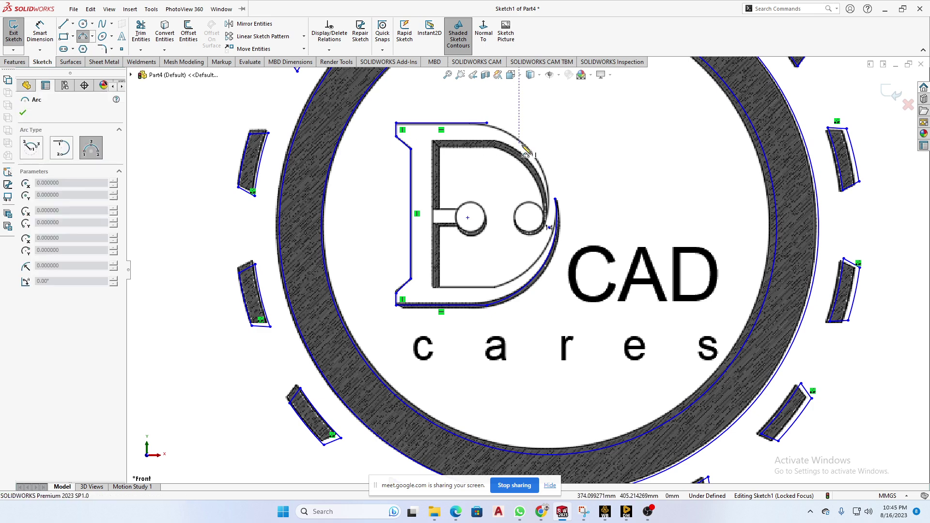
pyautogui.click(487, 123)
pyautogui.click(549, 226)
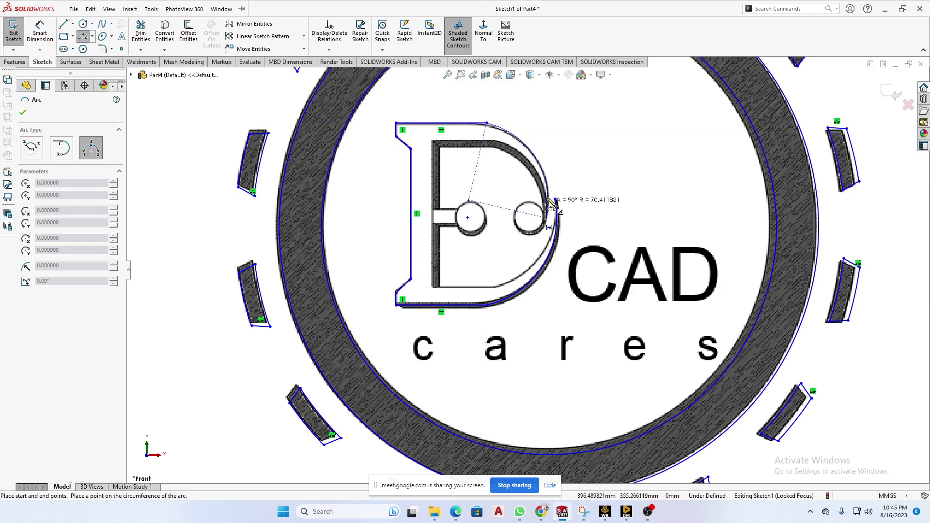
pyautogui.click(541, 167)
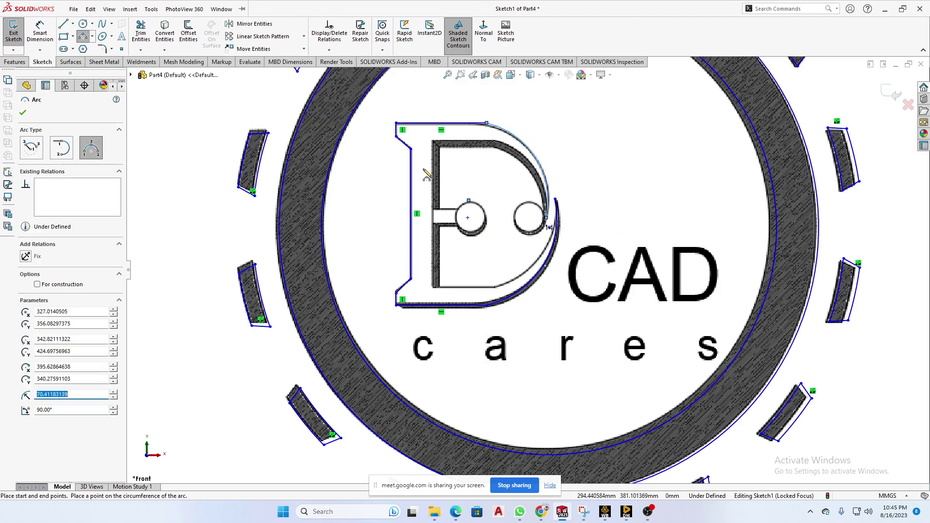
# Step: Sketch a horizontal line about 60 mm long along the D's inner upper edge, from its inner corner to the start of the curve
pyautogui.press('l')
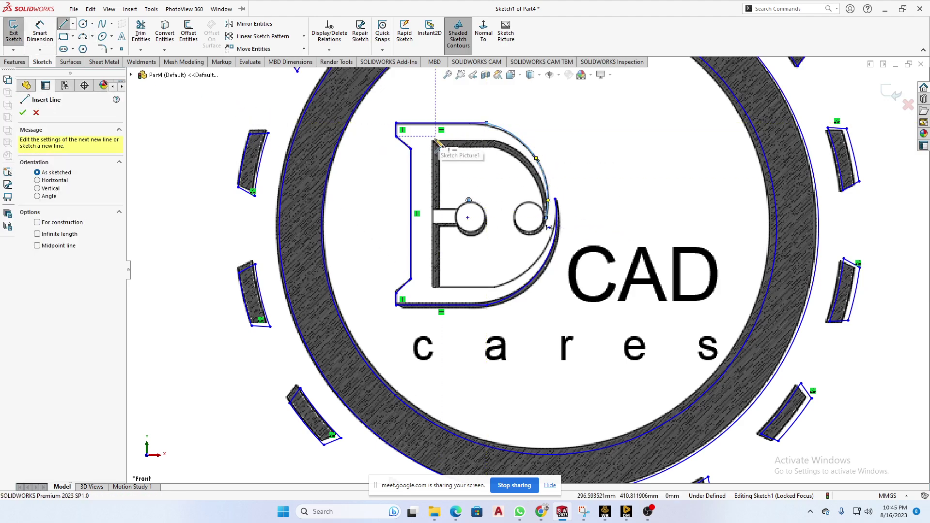
pyautogui.click(434, 144)
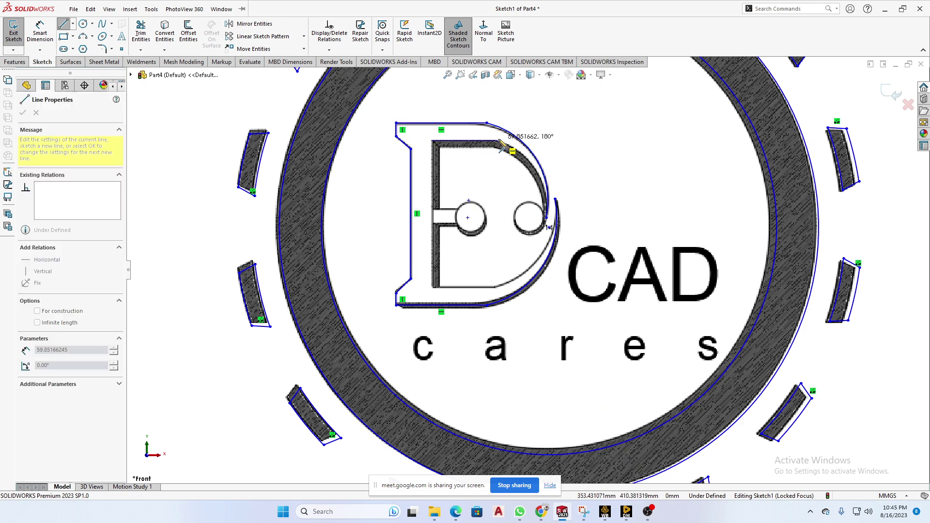
pyautogui.click(499, 141)
pyautogui.press('Escape')
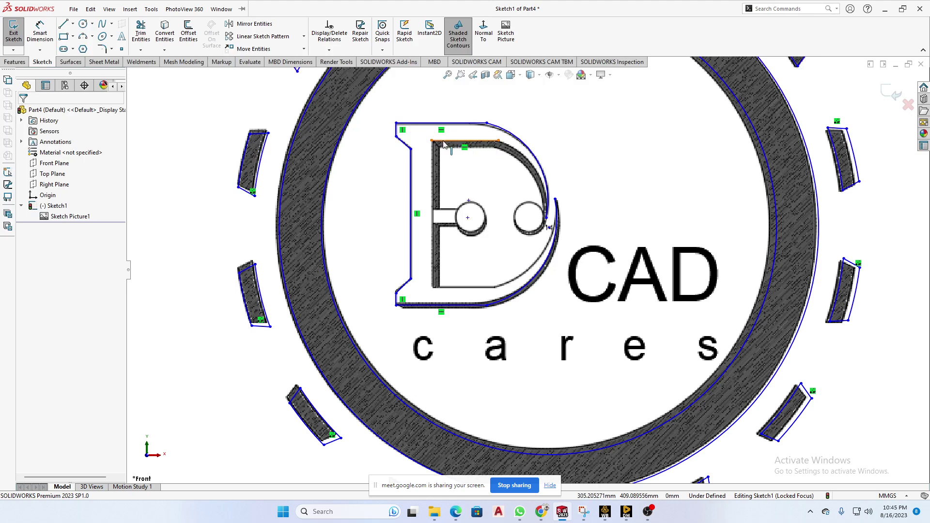
# Step: Sketch connected lines down the D's inner left edge and along its inner lower edge to the start of the curve
pyautogui.click(440, 123)
pyautogui.press('l')
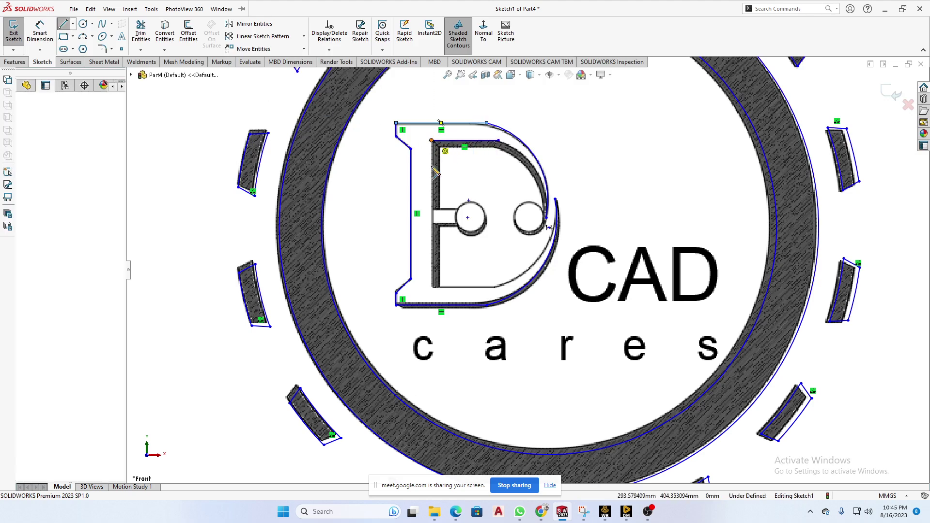
pyautogui.click(432, 141)
pyautogui.click(432, 287)
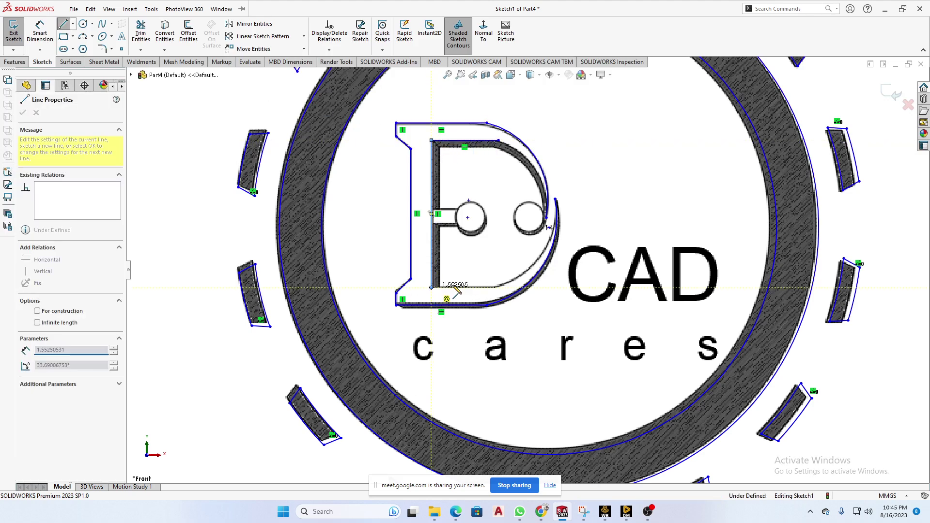
pyautogui.click(495, 287)
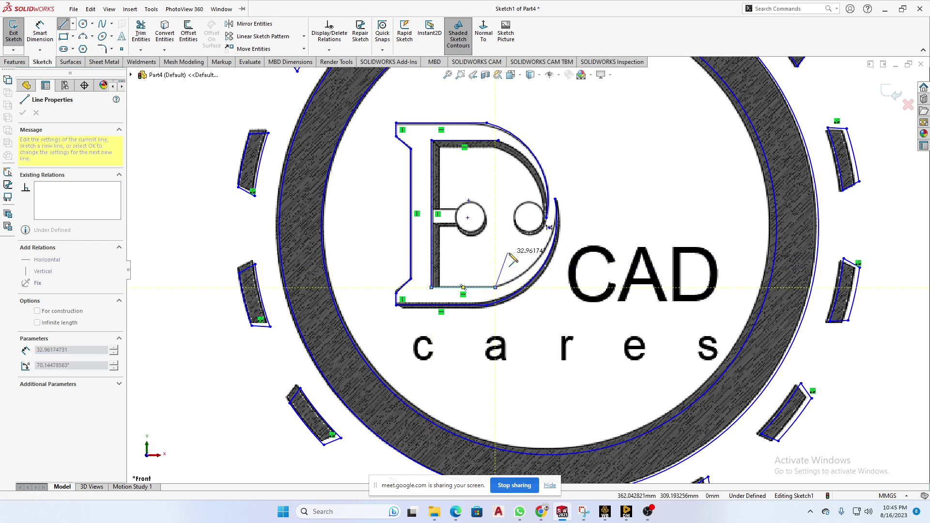
pyautogui.press('Escape')
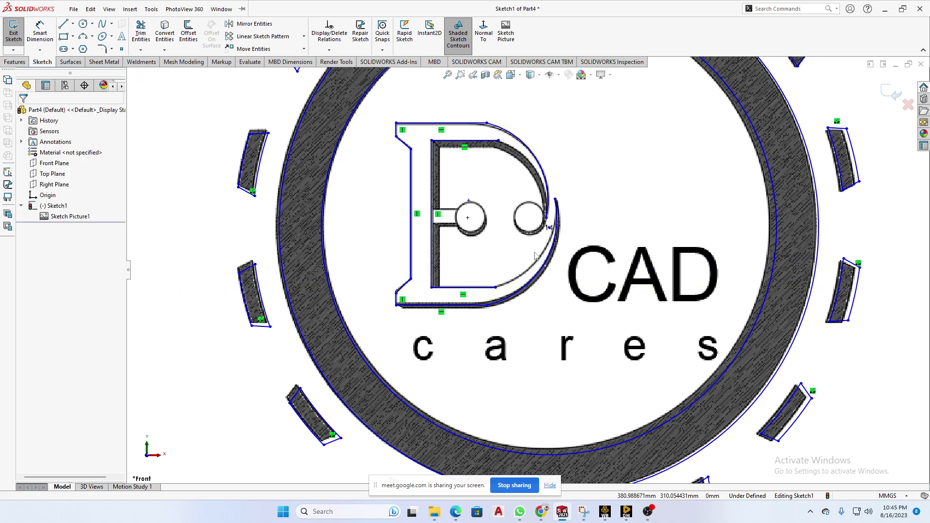
# Step: Draw a three-point arc of about 76 mm radius along the D's lower inner curve, from the inner lower line's end to the outer arc's tip
pyautogui.click(83, 36)
pyautogui.click(495, 287)
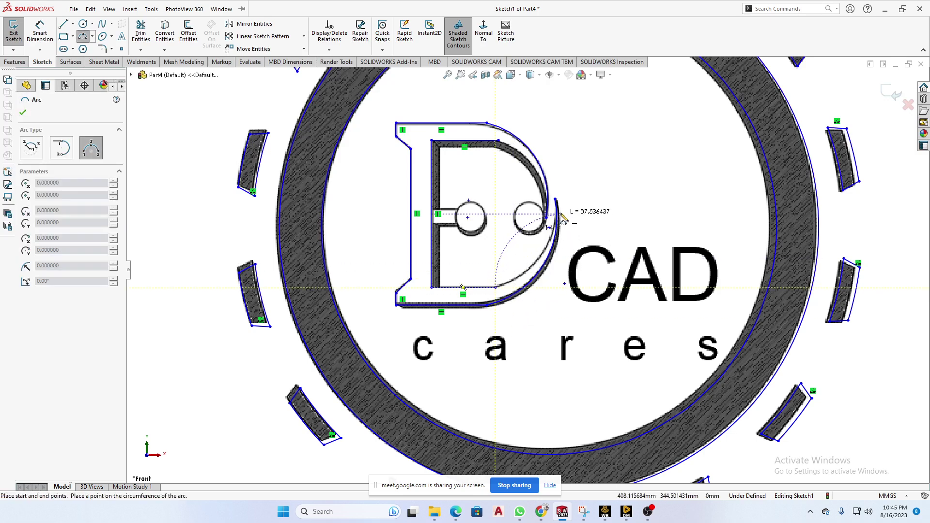
pyautogui.click(556, 199)
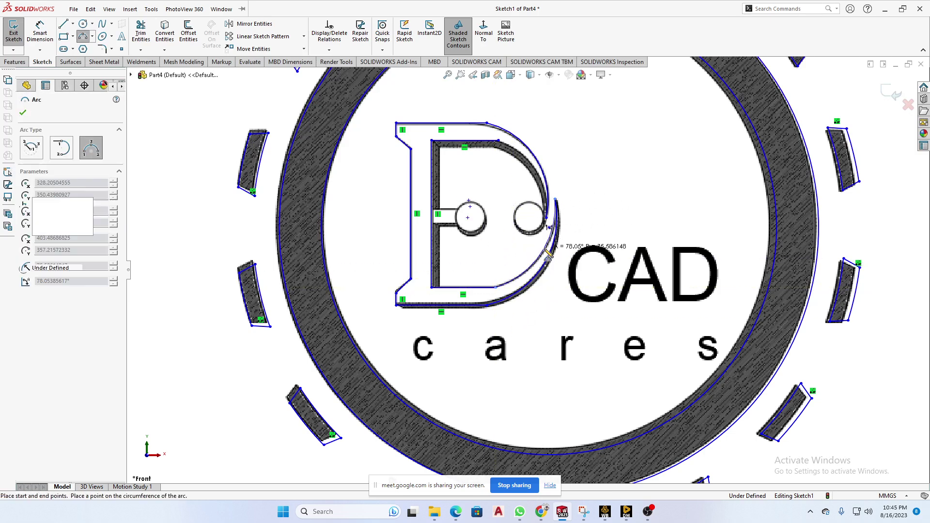
pyautogui.click(548, 255)
pyautogui.scroll(2, 491, 246)
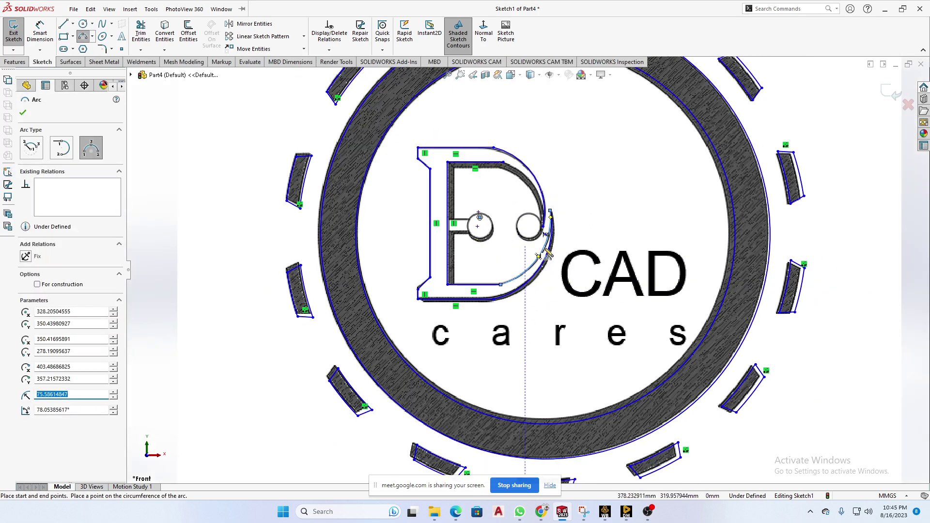
# Step: Draw a three-point arc of about 64 mm radius along the D's upper inner curve, from the inner upper line's end to the outer arc
pyautogui.scroll(-3, 511, 169)
pyautogui.click(503, 163)
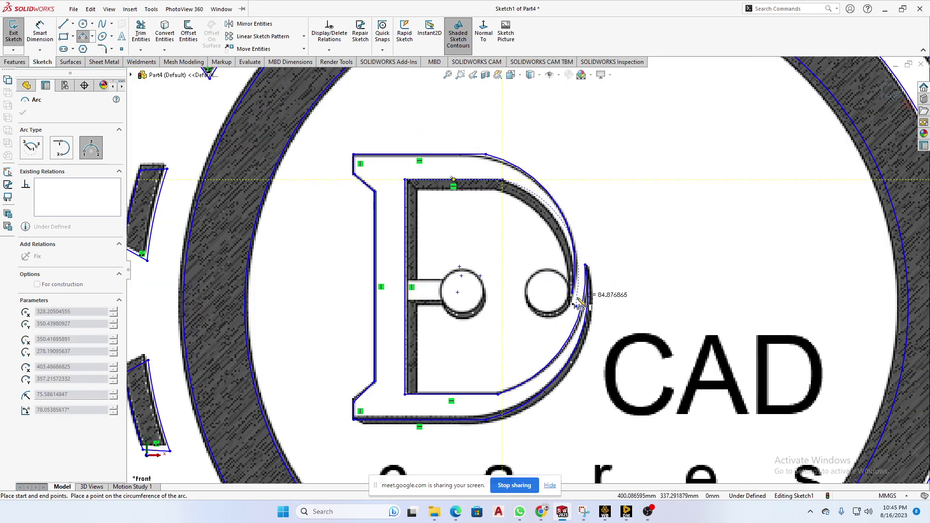
pyautogui.click(574, 279)
pyautogui.click(566, 239)
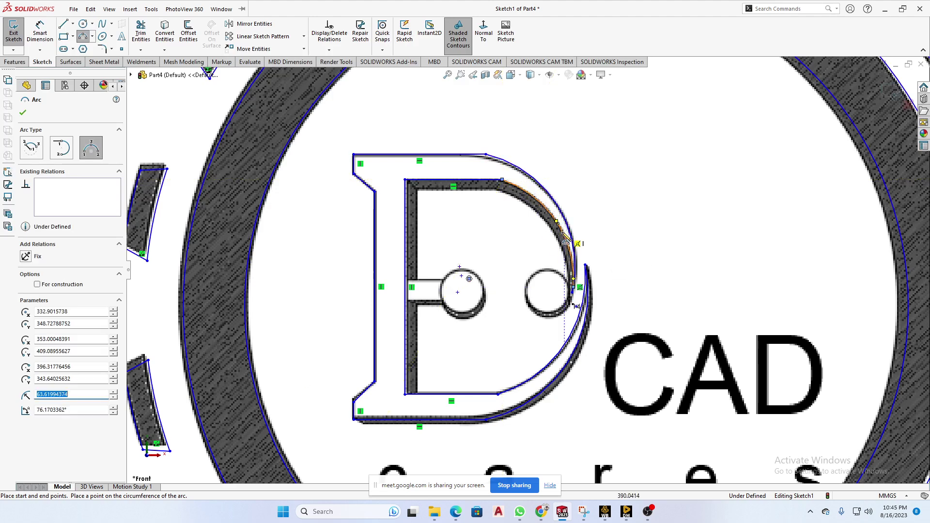
pyautogui.press('Escape')
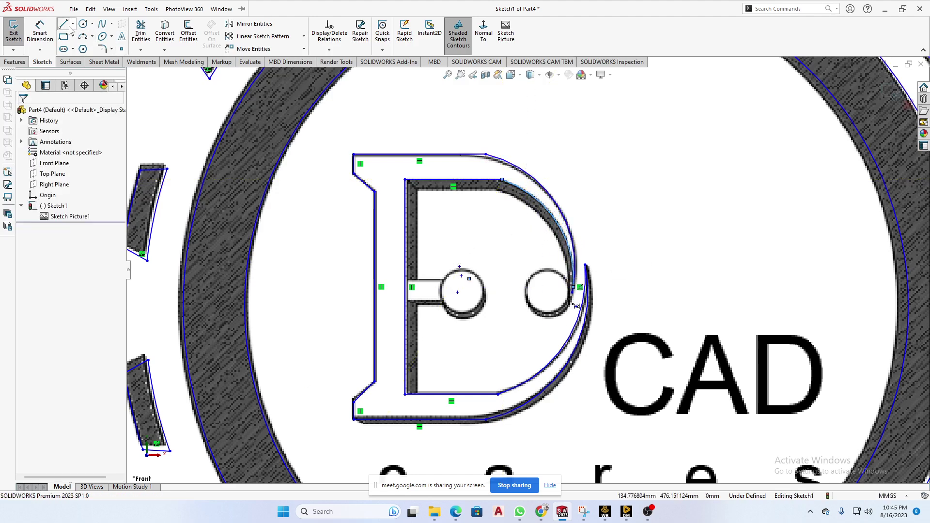
# Step: Sketch a horizontal line along the short bar's upper edge, from the D's inner left edge to the left small circle
pyautogui.click(68, 27)
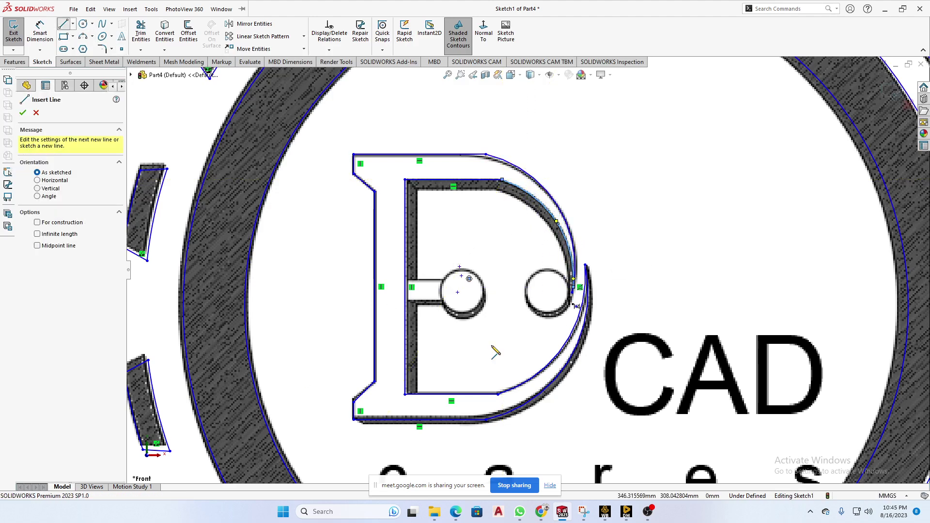
pyautogui.click(405, 279)
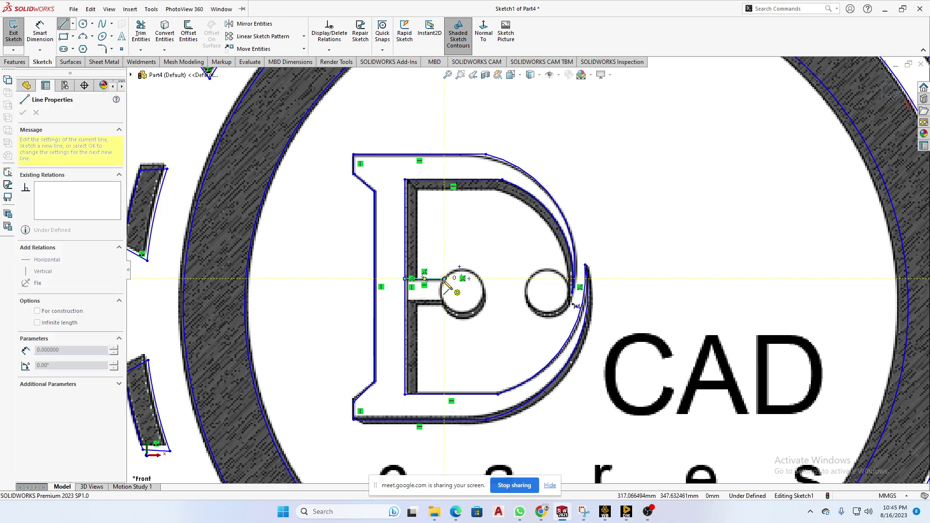
pyautogui.click(444, 279)
pyautogui.press('Escape')
# Step: Draw a centre-point circle of about 14 mm radius over the left small circle at the end of the bar
pyautogui.click(39, 34)
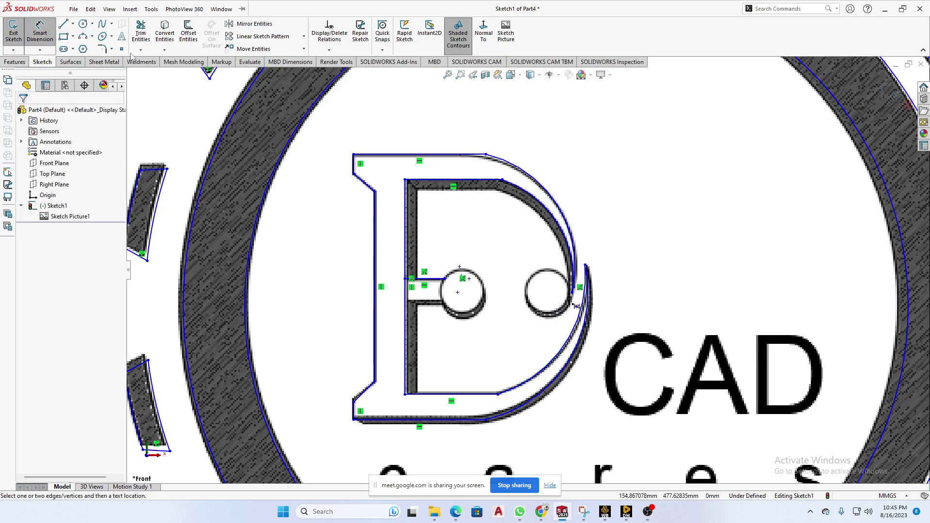
pyautogui.click(84, 24)
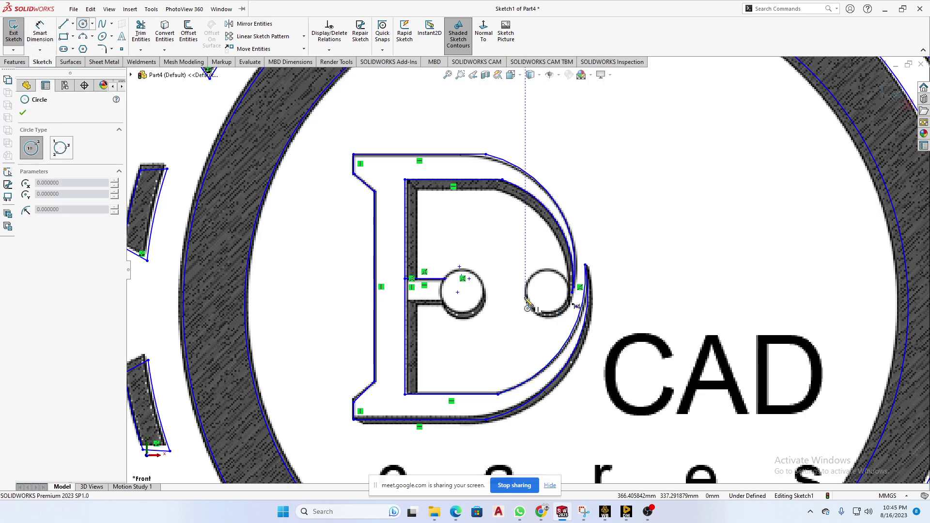
pyautogui.click(461, 292)
pyautogui.click(462, 269)
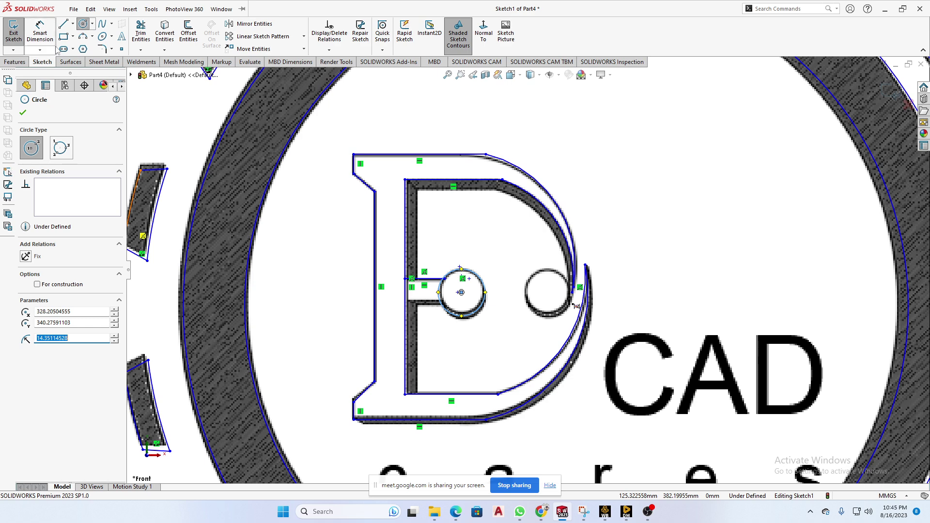
pyautogui.click(63, 23)
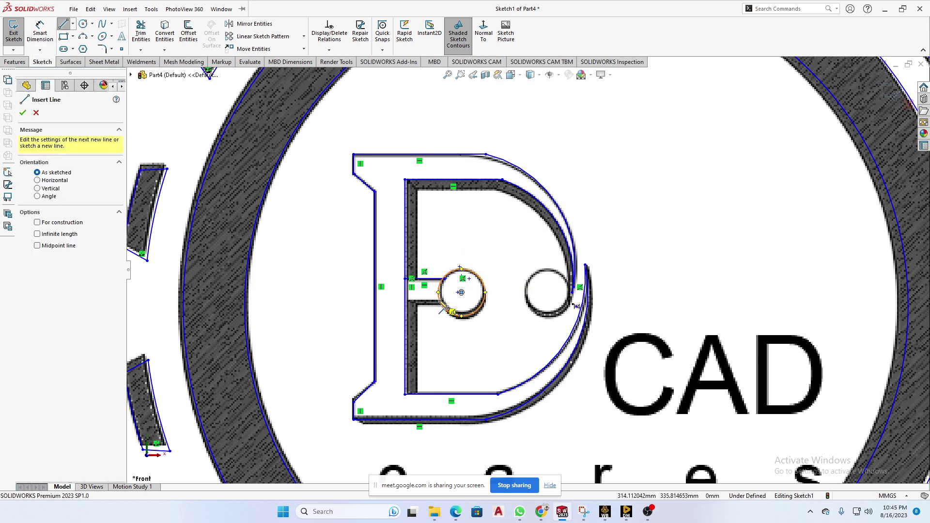
pyautogui.click(438, 300)
pyautogui.press('Escape')
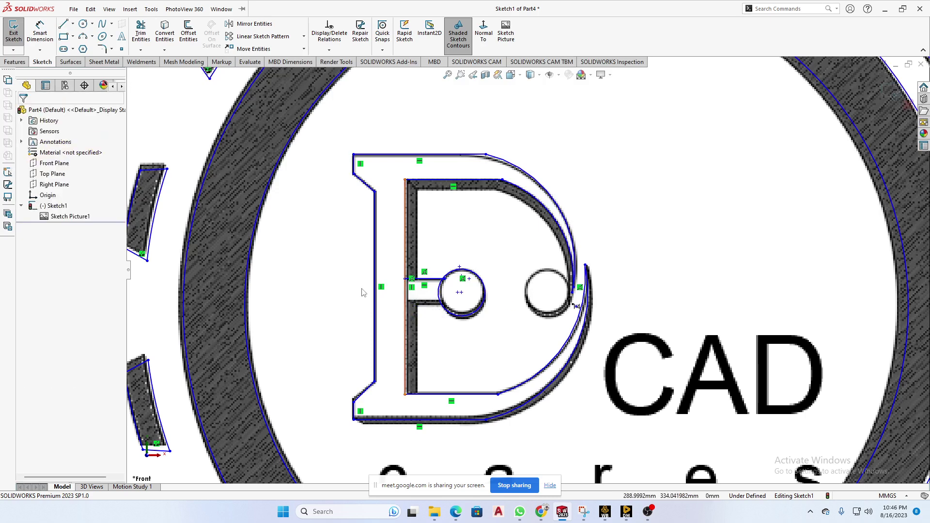
# Step: Sketch a horizontal line about 21 mm long along the short bar's lower edge, from the D's inner left edge to the circle
pyautogui.click(63, 24)
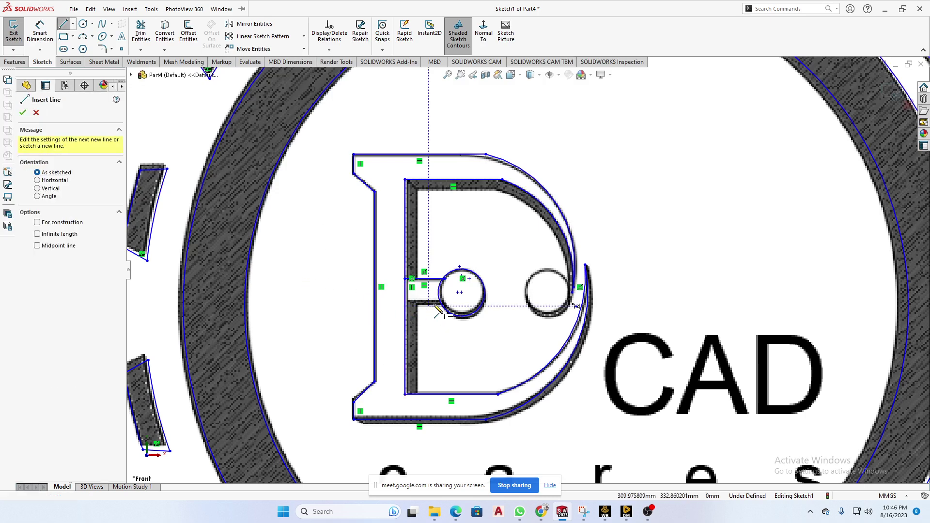
pyautogui.click(406, 302)
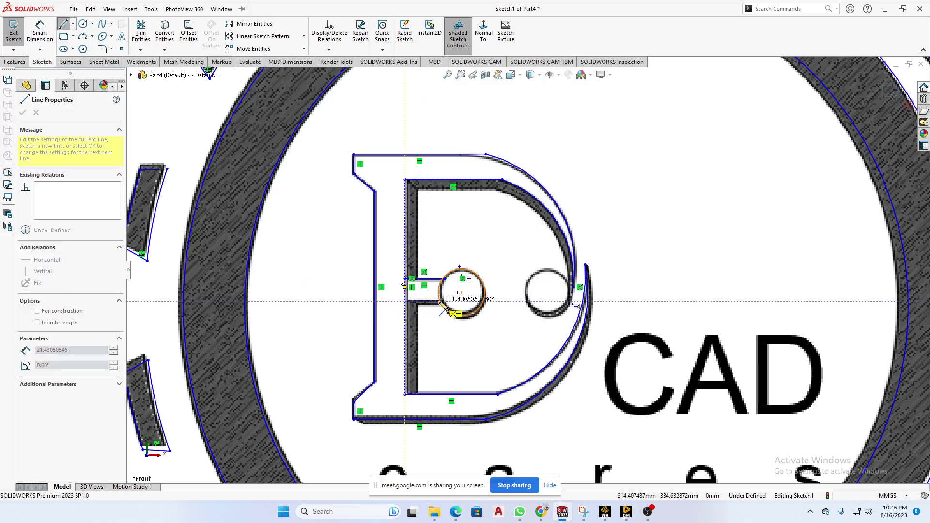
pyautogui.click(441, 302)
pyautogui.press('Escape')
# Step: Exit the logo sketch and keep the traced geometry
pyautogui.scroll(6, 528, 294)
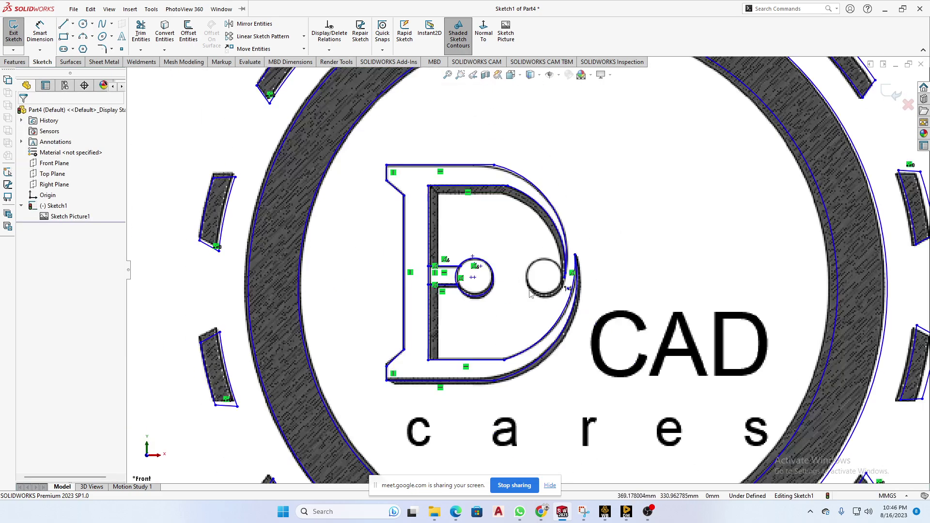
pyautogui.press('z')
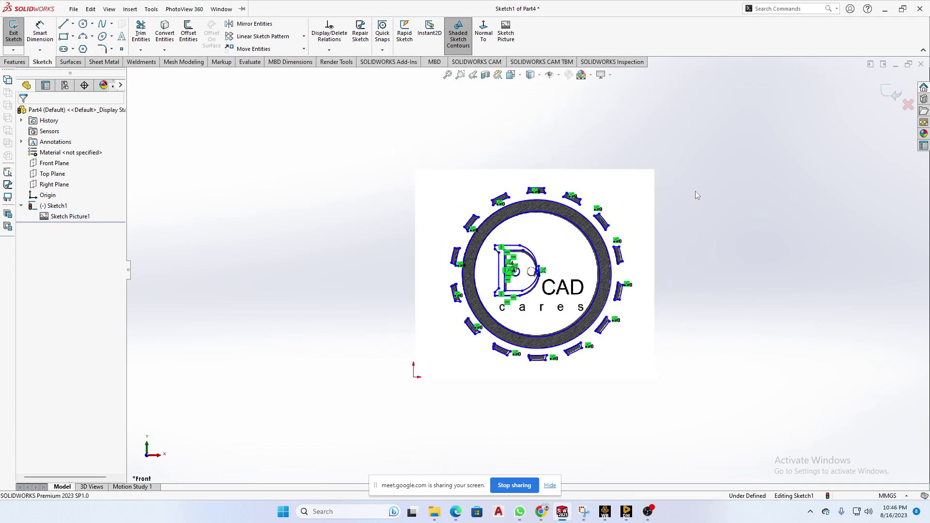
pyautogui.click(891, 92)
# Step: Suppress the sketch picture to examine the traced outlines on their own, and unsuppress it again
pyautogui.click(67, 217)
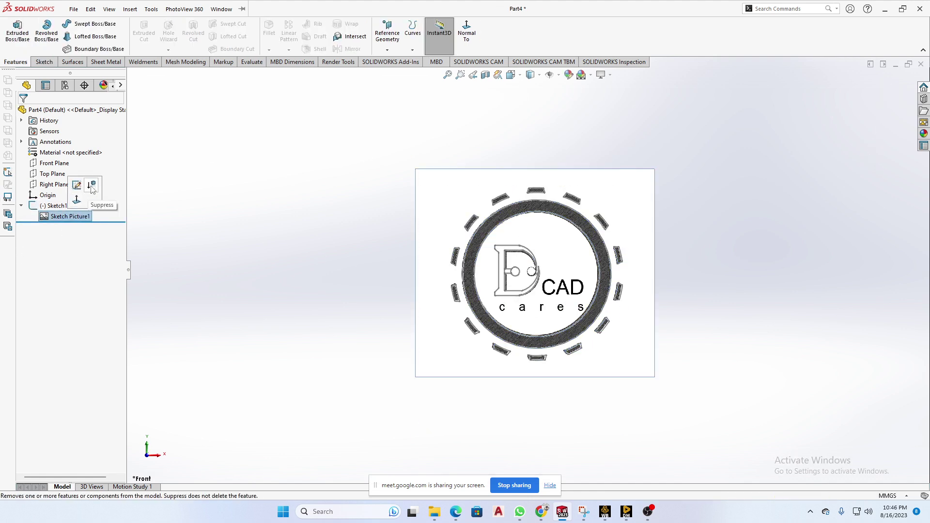
pyautogui.click(90, 184)
pyautogui.scroll(-3, 598, 304)
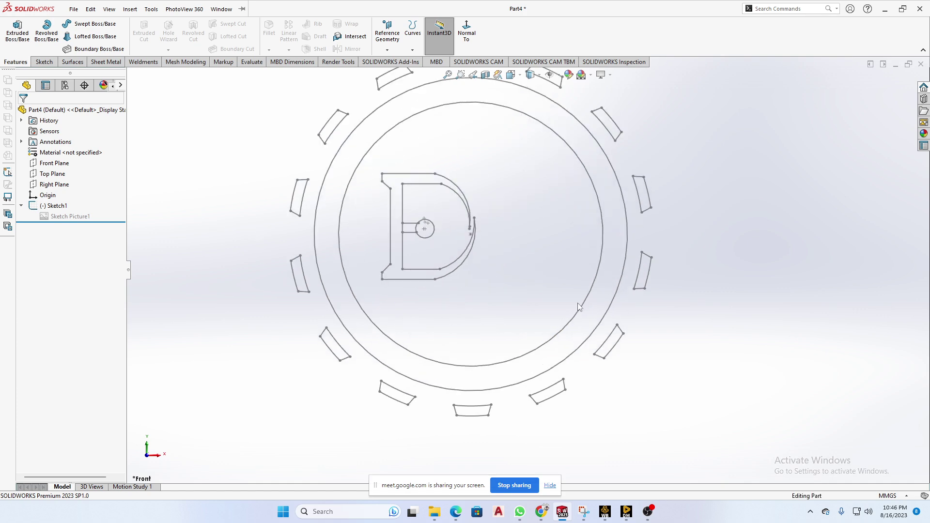
pyautogui.scroll(4, 597, 304)
pyautogui.moveTo(623, 130)
pyautogui.mouseDown()
pyautogui.moveTo(518, 177)
pyautogui.moveTo(301, 392)
pyautogui.mouseUp()
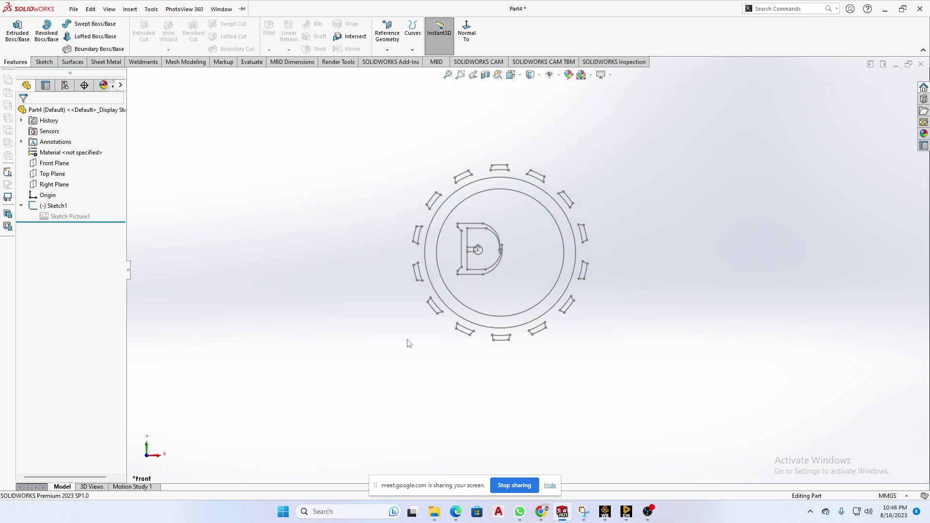
pyautogui.scroll(1, 527, 285)
pyautogui.scroll(-3, 527, 285)
pyautogui.scroll(3, 527, 284)
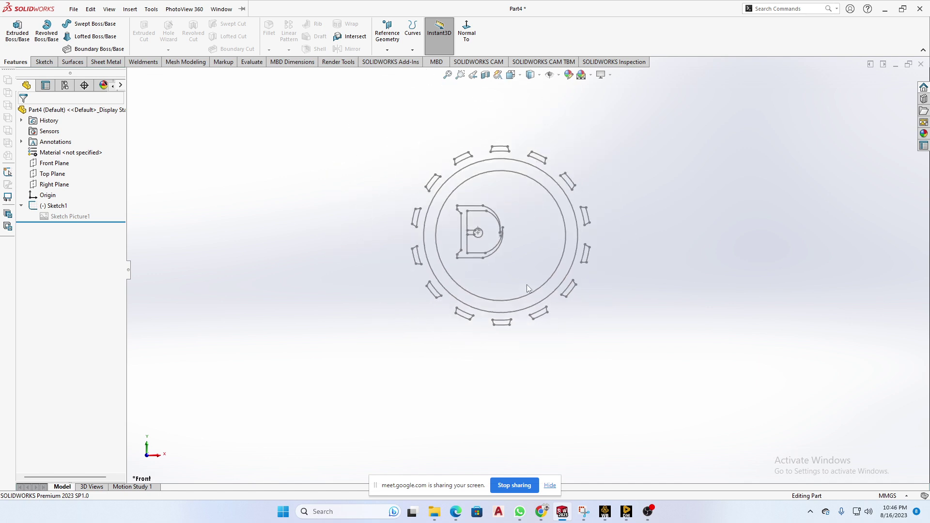
pyautogui.click(62, 217)
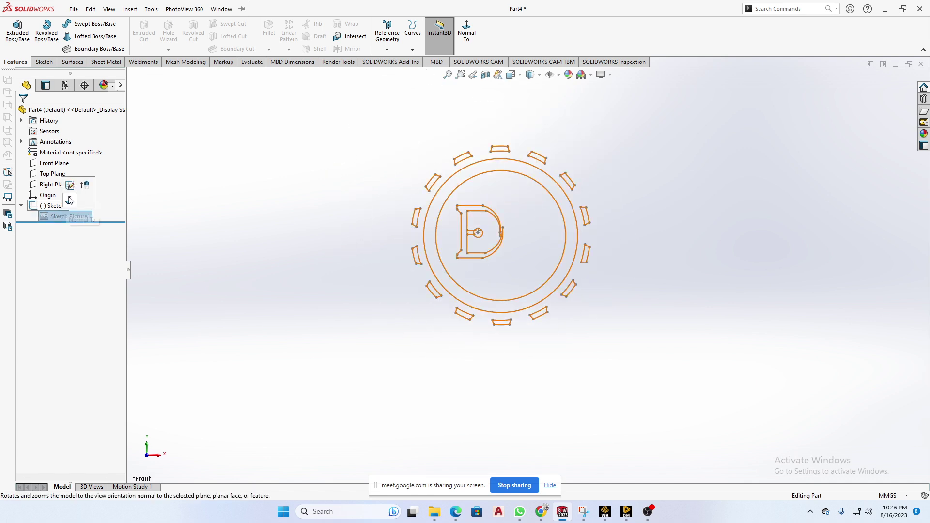
pyautogui.click(120, 207)
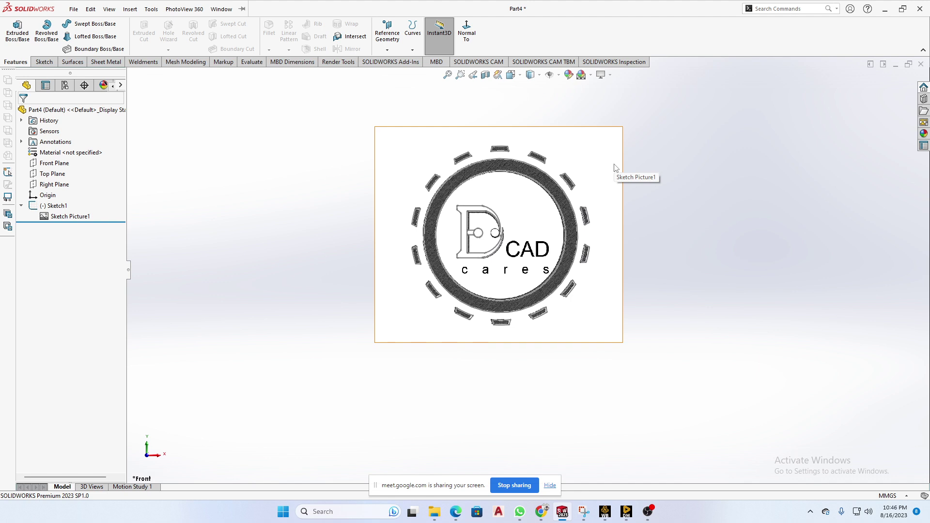
pyautogui.scroll(3, 641, 310)
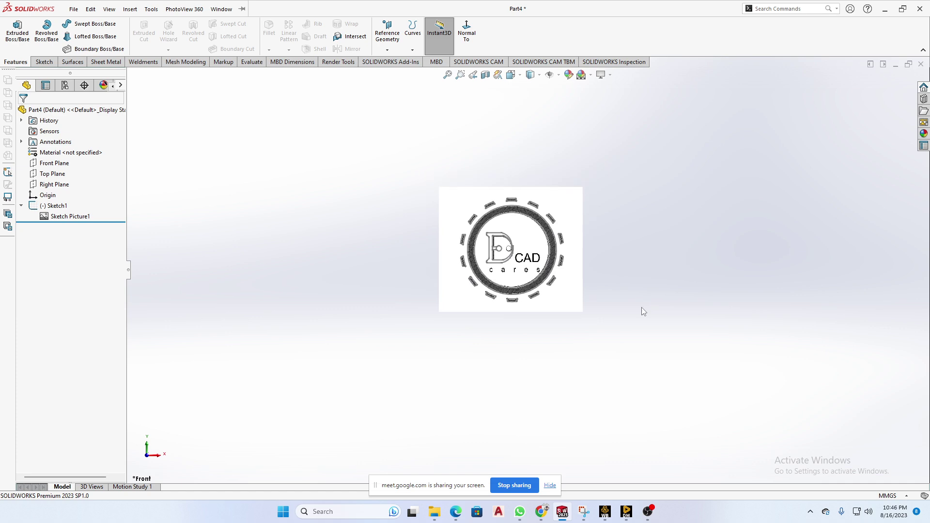
pyautogui.scroll(-4, 642, 312)
pyautogui.scroll(4, 557, 327)
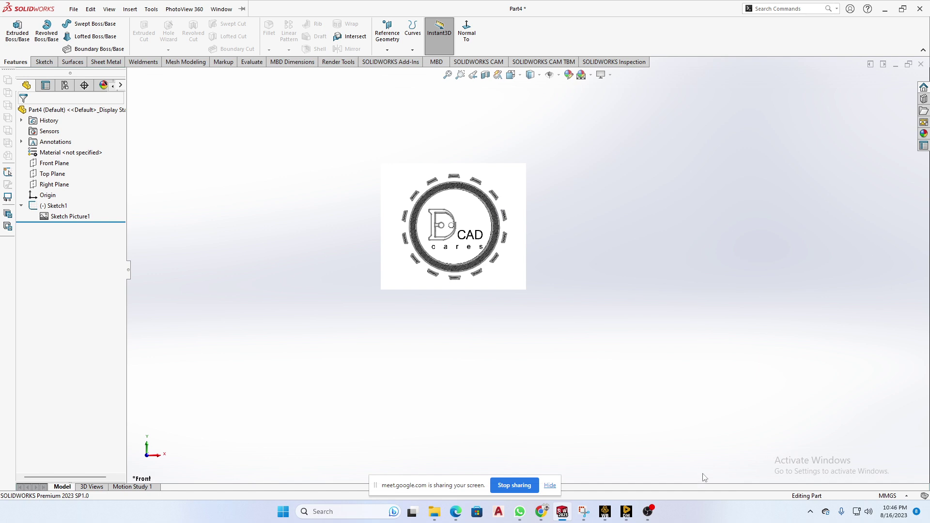
pyautogui.moveTo(519, 511)
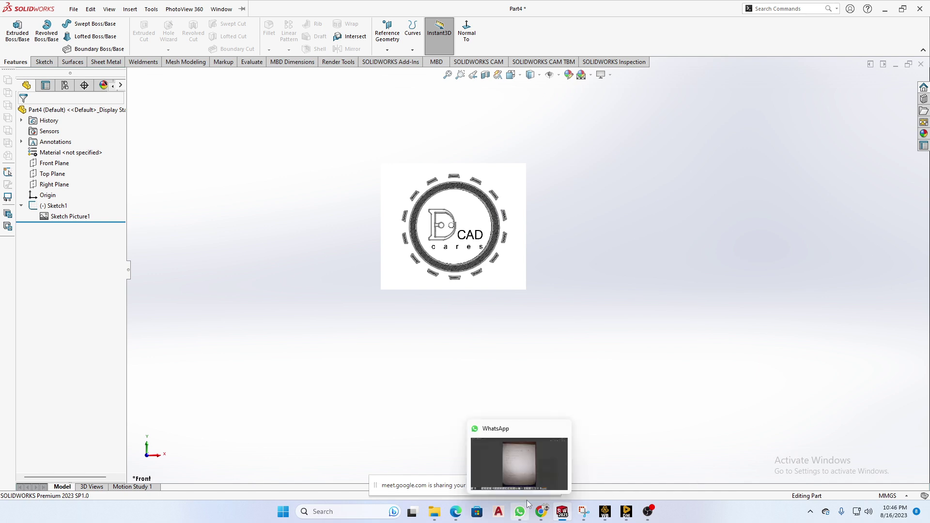
pyautogui.scroll(-3, 494, 321)
pyautogui.scroll(5, 496, 322)
pyautogui.scroll(-5, 548, 226)
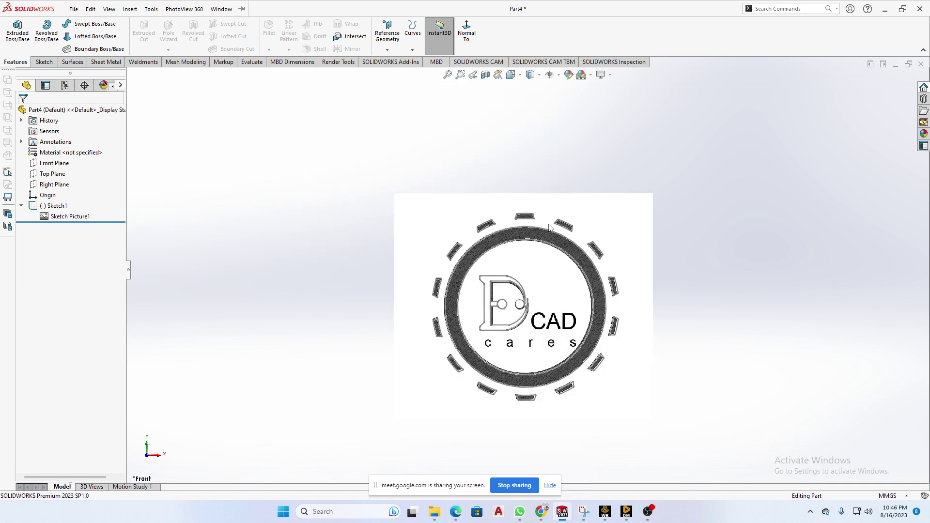
pyautogui.scroll(-2, 675, 411)
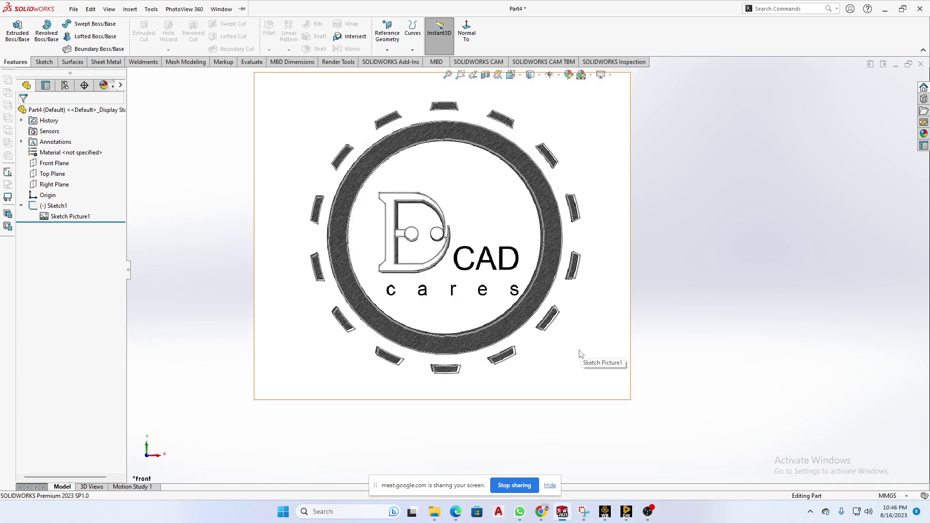
# Step: Capture a rectangular screenshot of the logo view, copy it from Snipping Tool, and minimise that window
pyautogui.press('super+shift+s')
pyautogui.moveTo(143, 85); pyautogui.dragTo(750, 471)
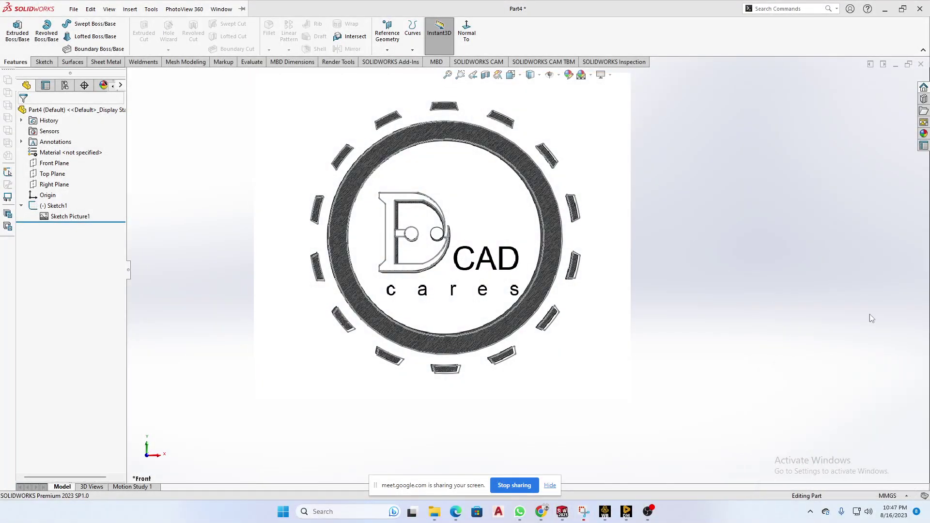
pyautogui.click(586, 516)
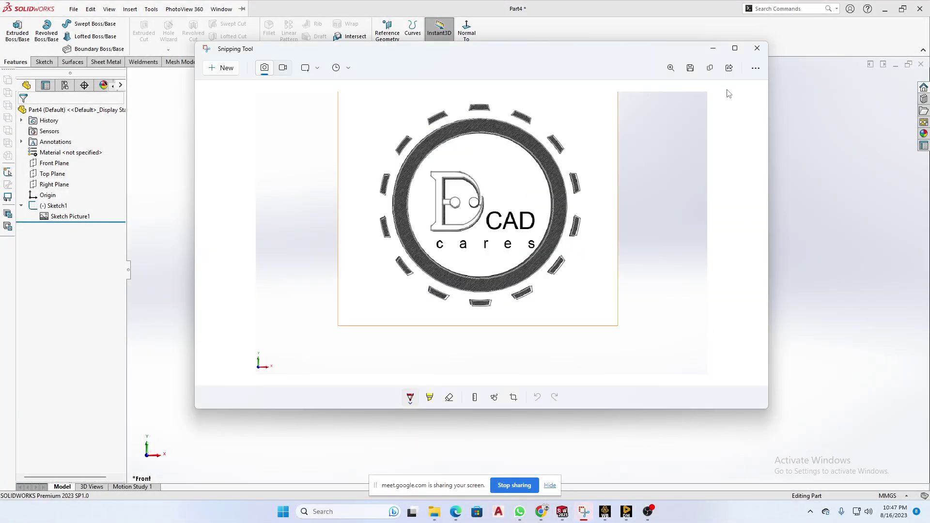
pyautogui.click(709, 70)
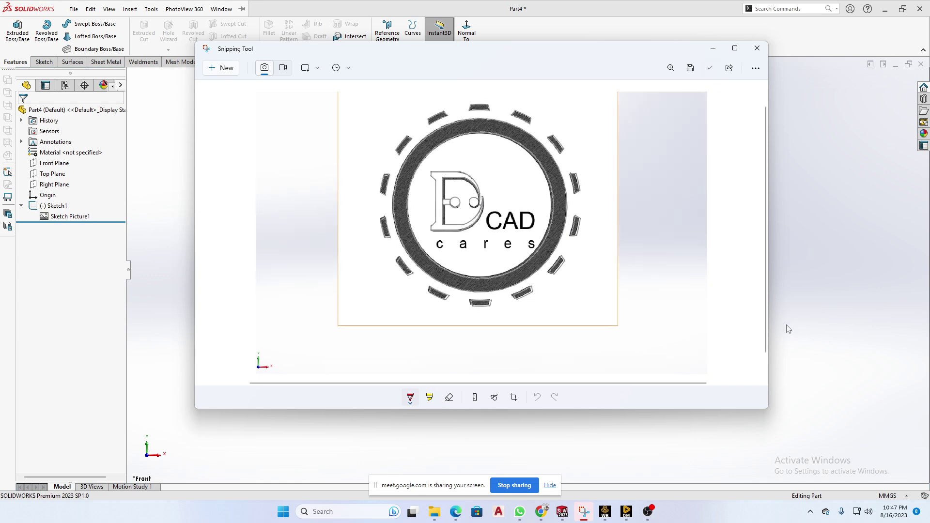
pyautogui.click(712, 49)
# Step: Create a new part document and paste the captured logo image into its graphics area
pyautogui.click(74, 8)
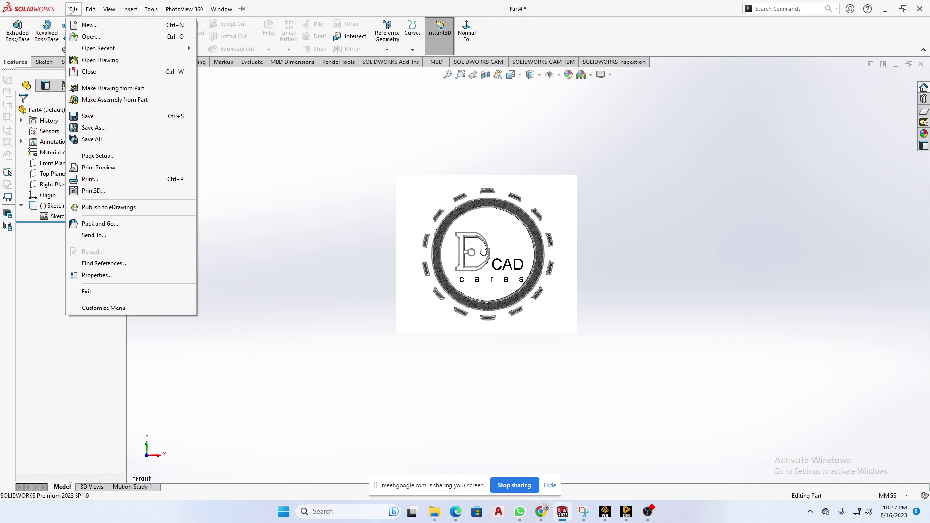
pyautogui.click(89, 25)
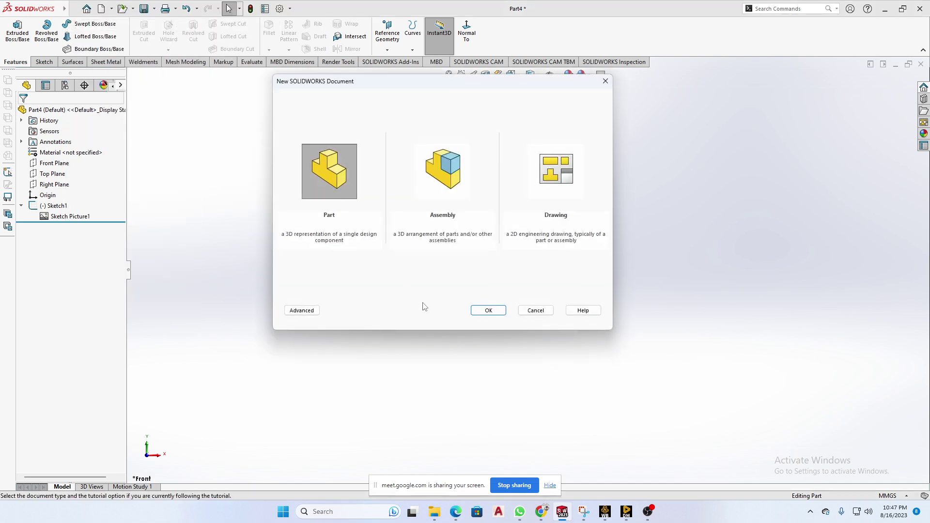
pyautogui.click(489, 311)
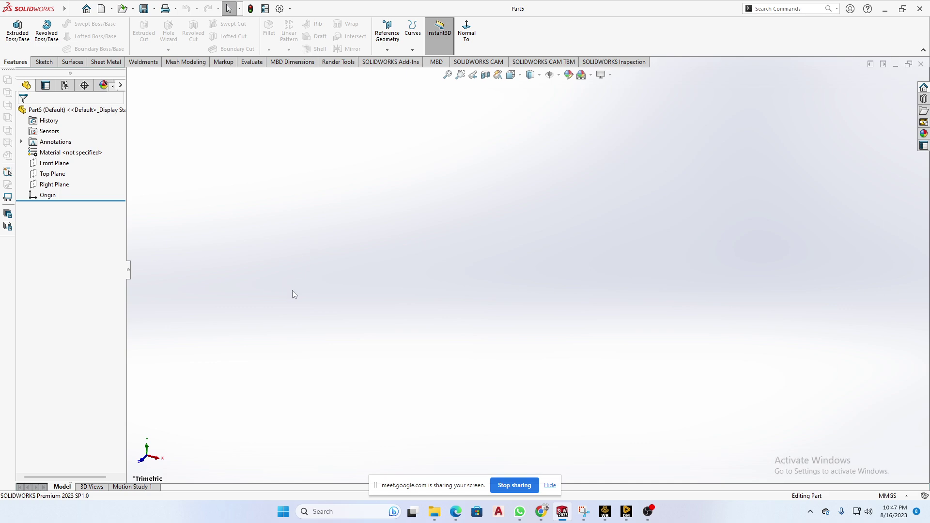
pyautogui.hotkey('ctrl', 'v')
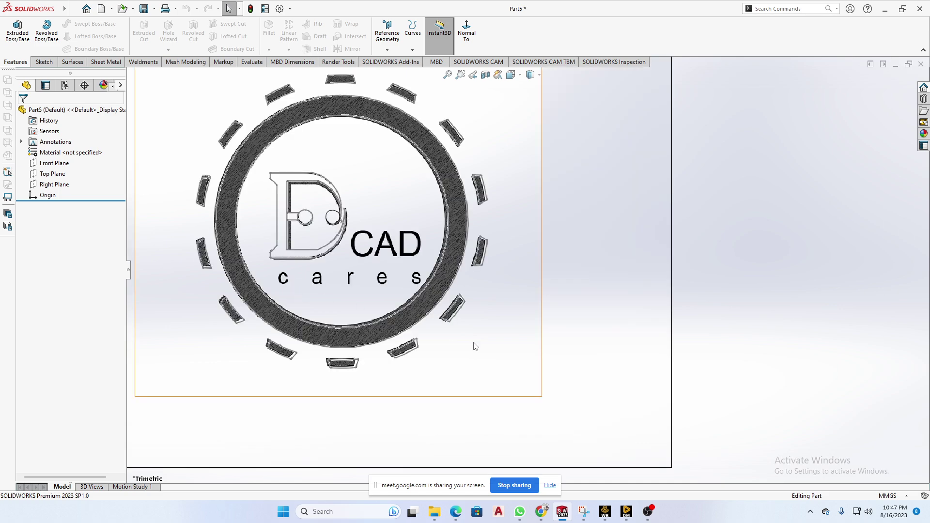
pyautogui.scroll(-3, 521, 351)
pyautogui.scroll(5, 523, 355)
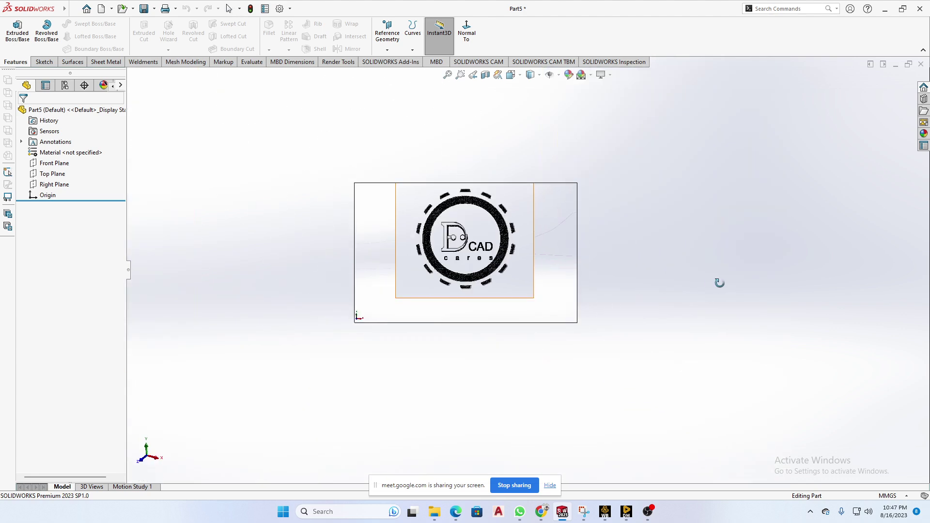
pyautogui.moveTo(653, 303); pyautogui.dragTo(748, 327, button='middle')
pyautogui.press('Escape')
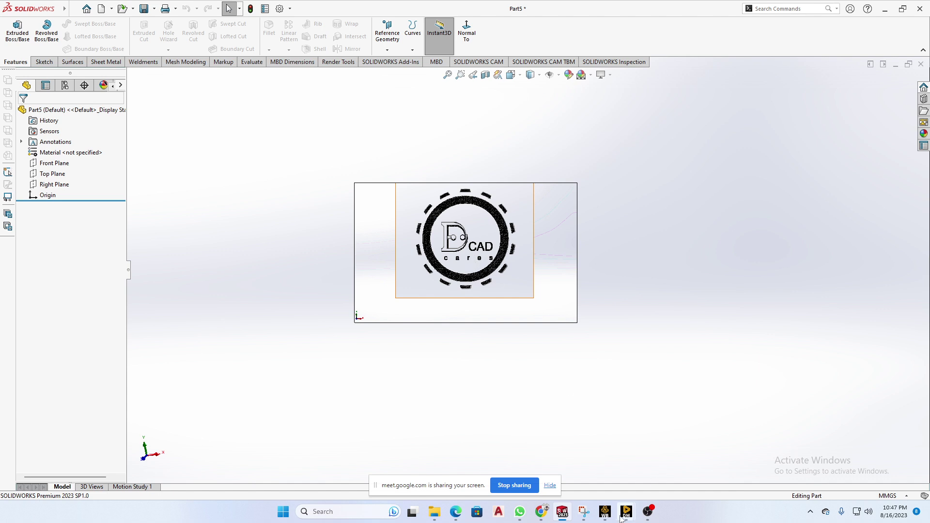
# Step: Switch to the open bracket model Part2 and paste the captured logo image into its graphics area
pyautogui.moveTo(562, 511)
pyautogui.click(540, 467)
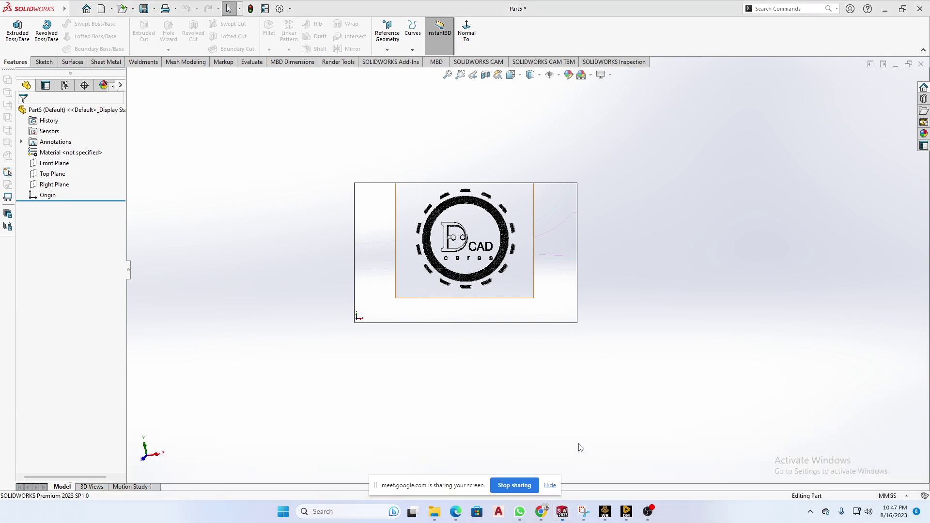
pyautogui.moveTo(679, 353); pyautogui.dragTo(669, 448, button='middle')
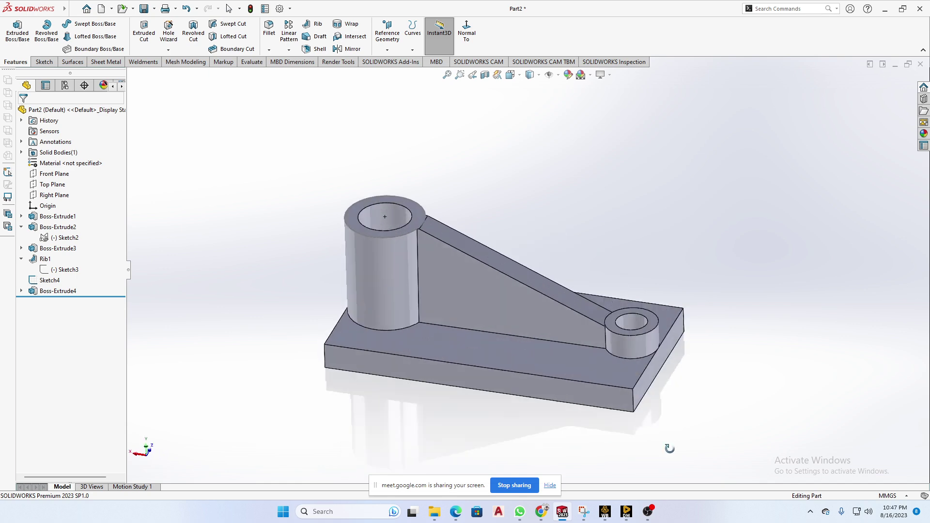
pyautogui.scroll(3, 655, 463)
pyautogui.scroll(-2, 639, 440)
pyautogui.scroll(1, 620, 394)
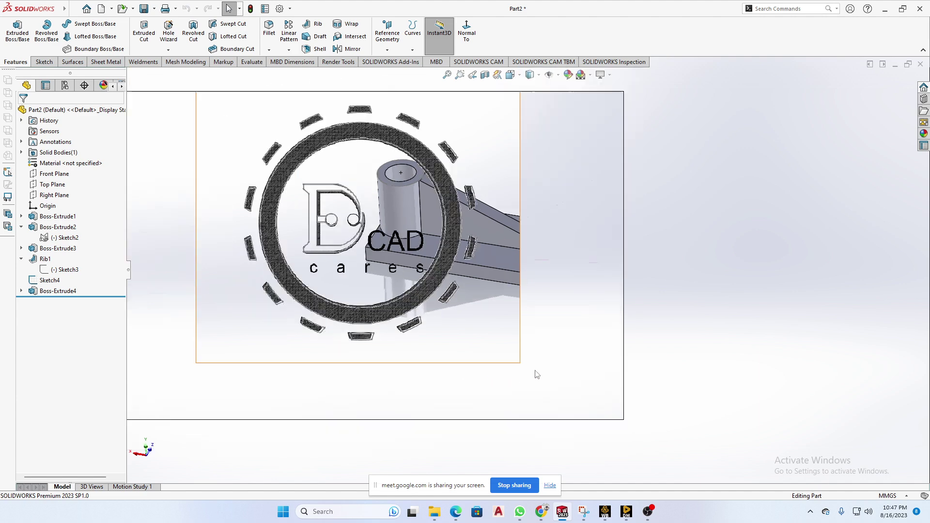
pyautogui.moveTo(691, 245); pyautogui.dragTo(685, 247, button='middle')
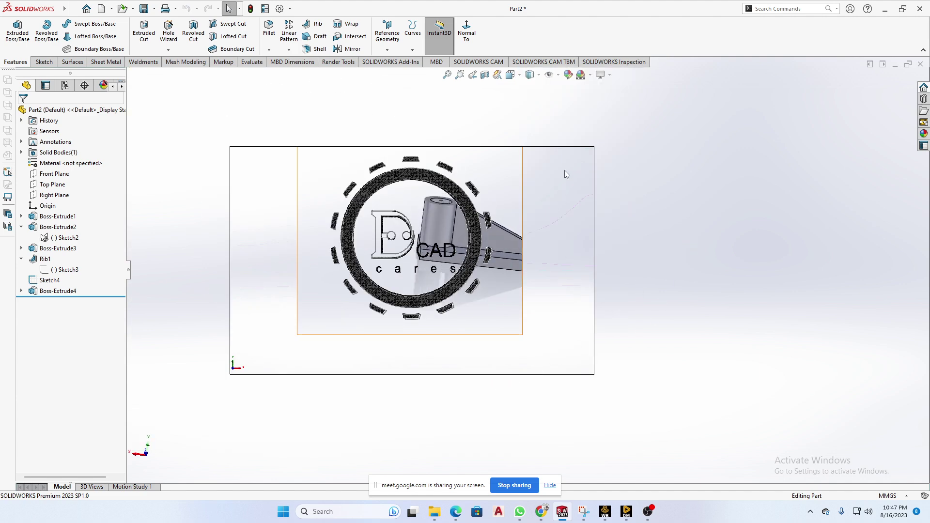
# Step: Move the pasted logo image to the left of the bracket and orbit the model to compare the two
pyautogui.click(557, 148)
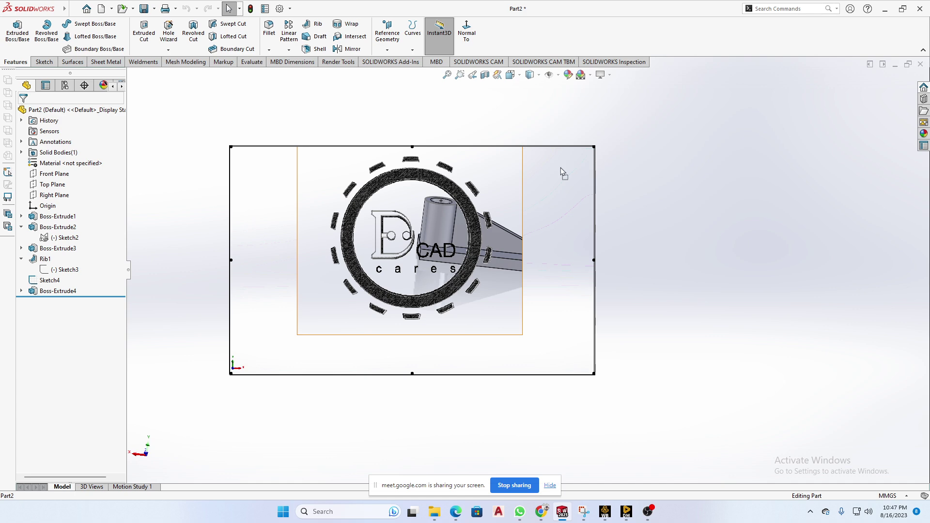
pyautogui.moveTo(297, 168); pyautogui.dragTo(286, 167)
pyautogui.scroll(3, 412, 232)
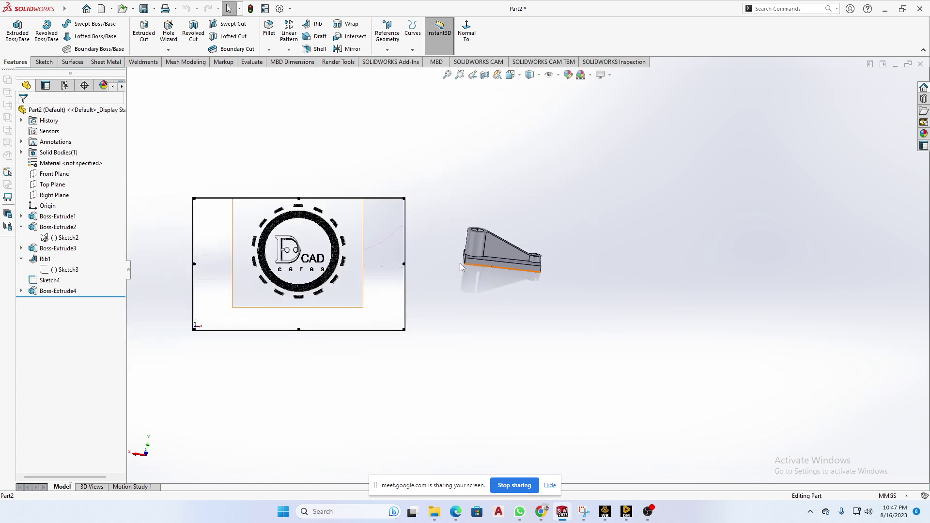
pyautogui.scroll(-3, 279, 218)
pyautogui.scroll(2, 502, 300)
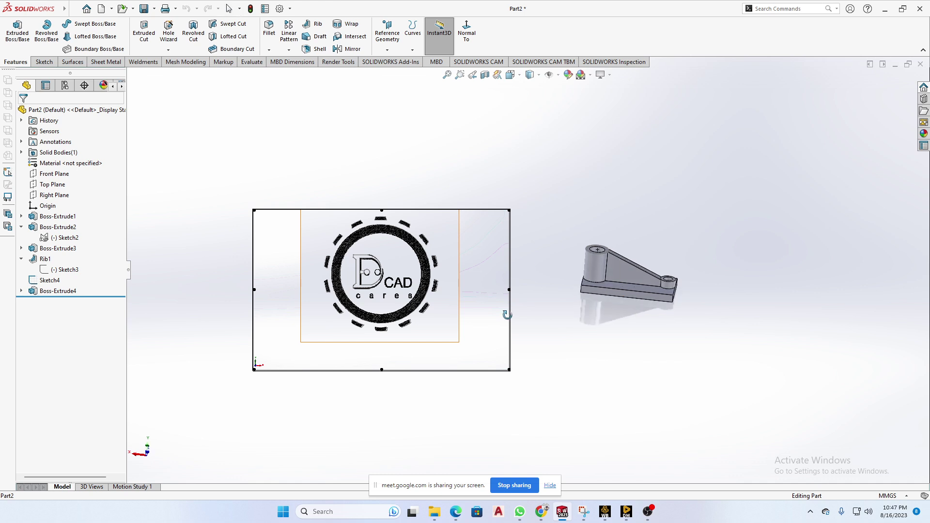
pyautogui.scroll(-2, 515, 331)
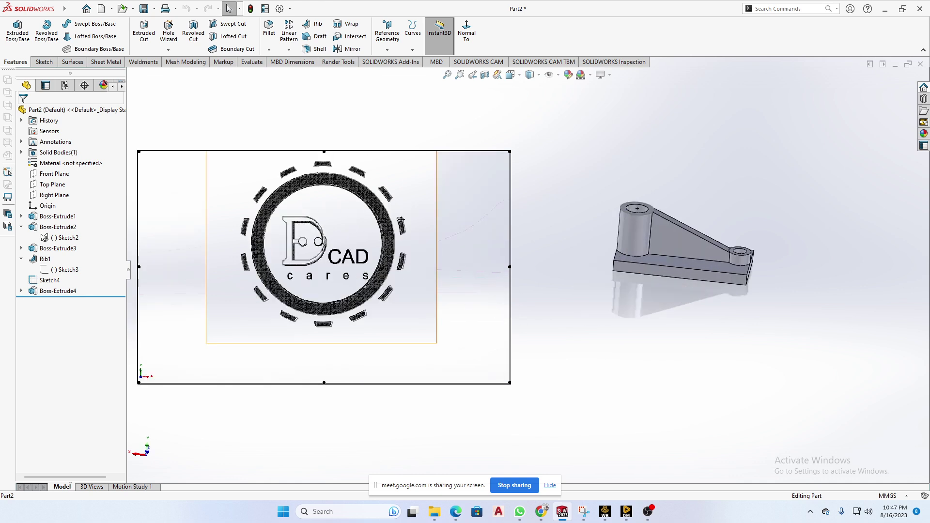
pyautogui.scroll(-4, 731, 263)
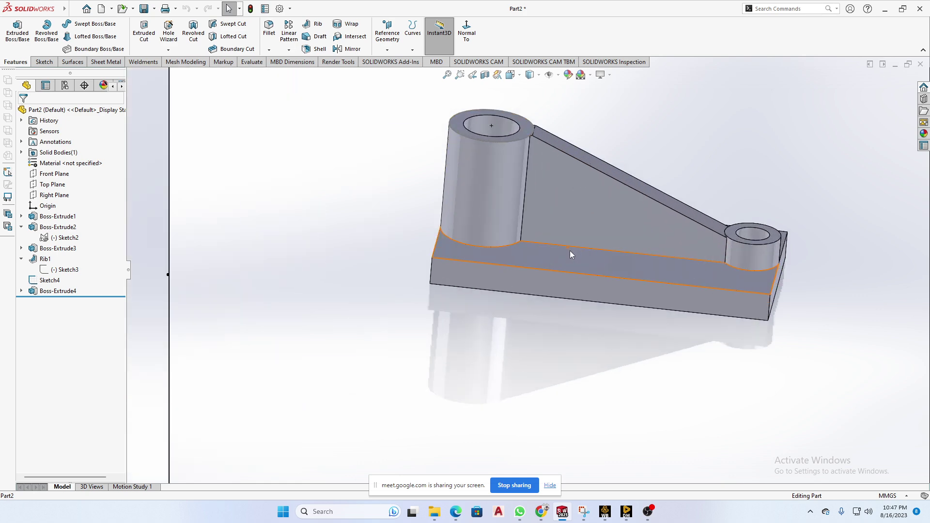
pyautogui.scroll(5, 557, 253)
pyautogui.moveTo(566, 254); pyautogui.dragTo(268, 250, button='middle')
pyautogui.scroll(2, 380, 270)
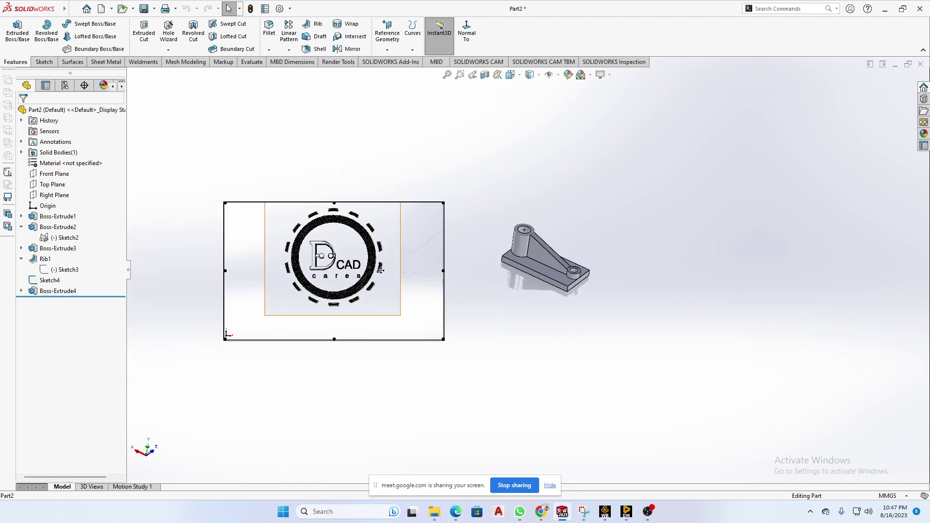
# Step: Reposition the pasted logo image above and to the right of the bracket, and check it while rotating the model
pyautogui.moveTo(317, 275)
pyautogui.mouseDown()
pyautogui.moveTo(718, 216)
pyautogui.moveTo(790, 168)
pyautogui.mouseUp()
pyautogui.scroll(-4, 676, 259)
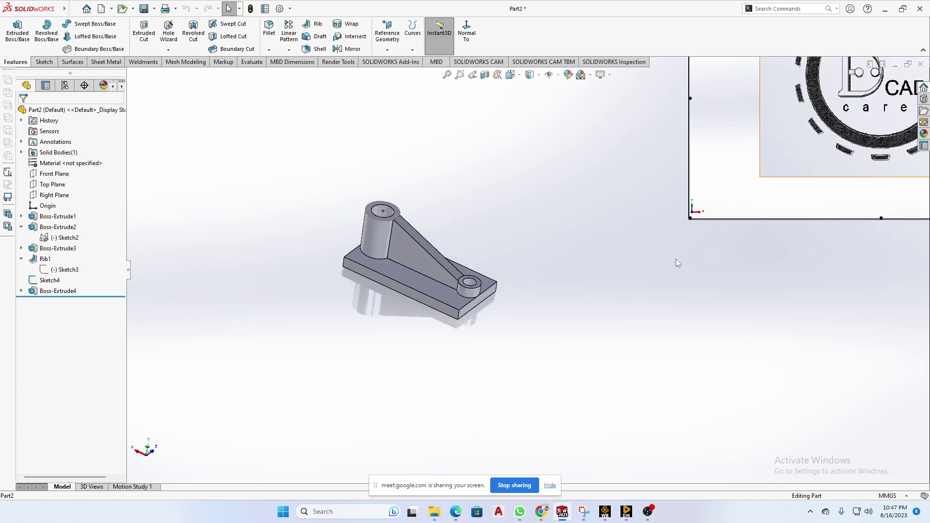
pyautogui.scroll(3, 726, 194)
pyautogui.scroll(-2, 572, 232)
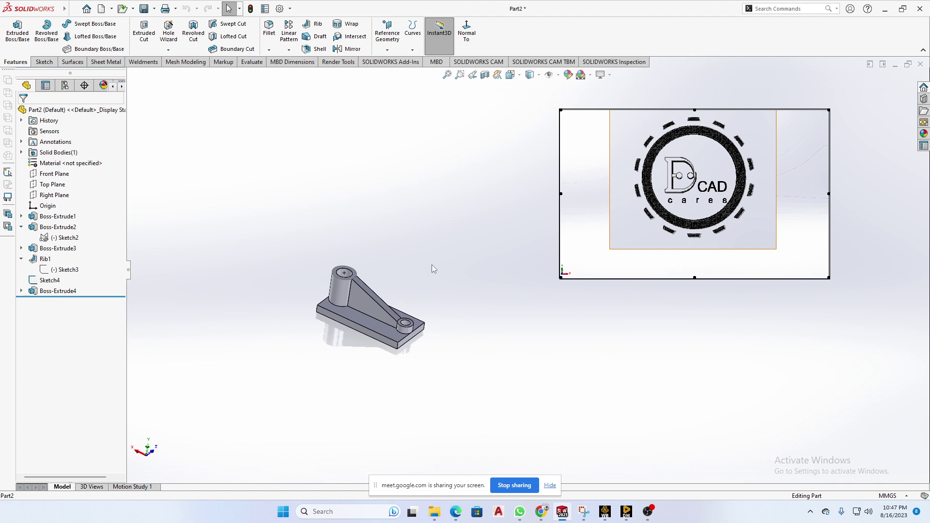
pyautogui.moveTo(431, 265); pyautogui.dragTo(478, 269, button='middle')
pyautogui.scroll(-3, 411, 294)
pyautogui.scroll(3, 412, 294)
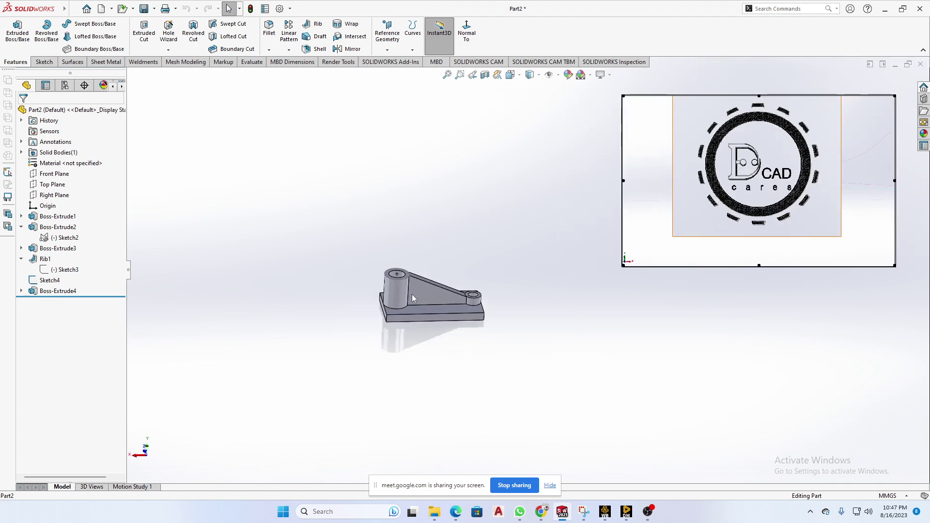
# Step: Shift the logo image slightly, paste a second copy, and place that copy to the left of the bracket
pyautogui.scroll(2, 576, 283)
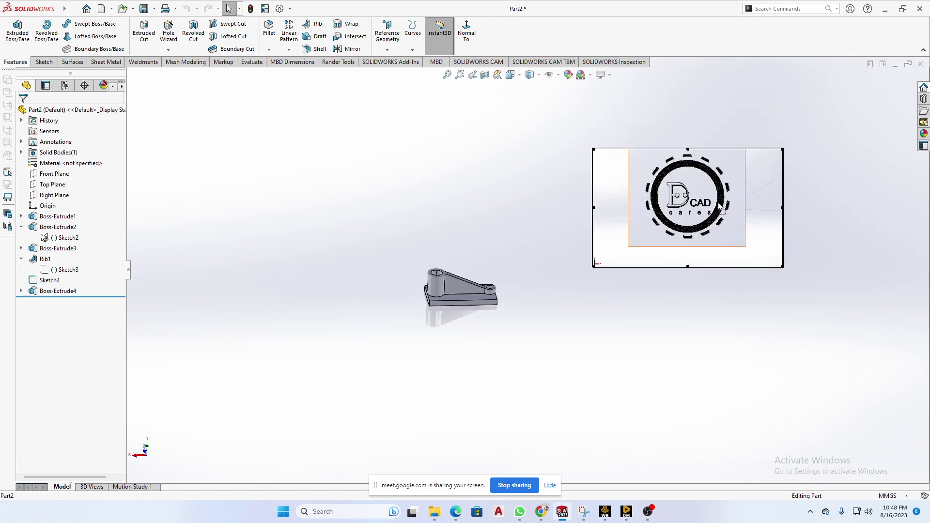
pyautogui.moveTo(719, 207); pyautogui.dragTo(694, 213)
pyautogui.click(269, 240)
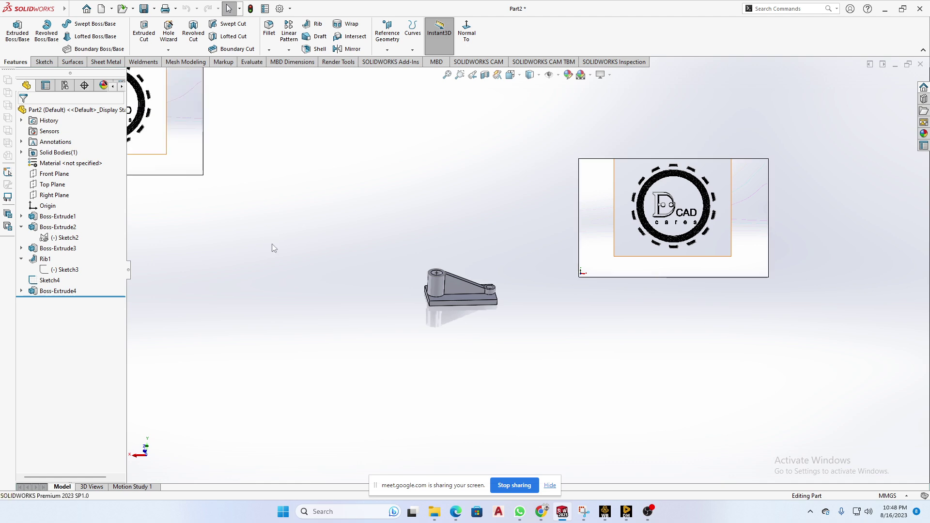
pyautogui.scroll(3, 359, 271)
pyautogui.moveTo(293, 162); pyautogui.dragTo(365, 248)
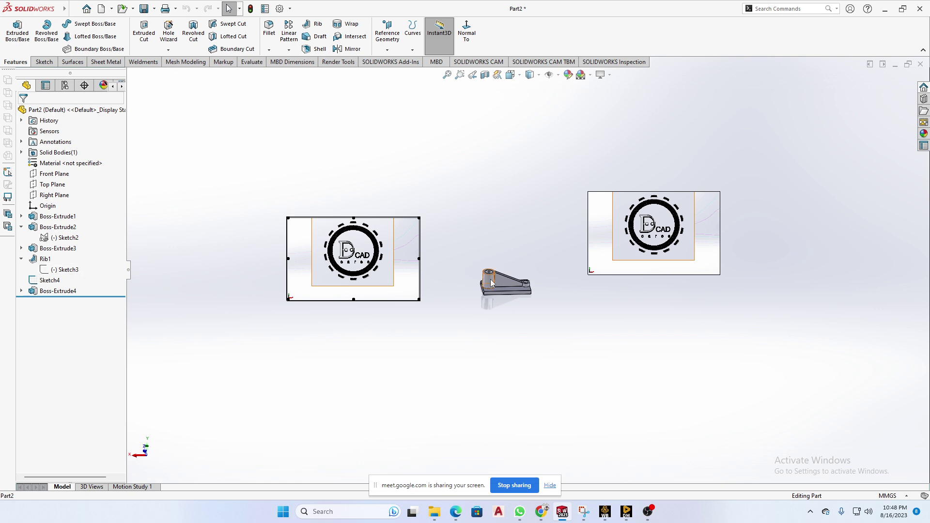
# Step: Edit the rib's profile sketch, Sketch3, and insert the picture file 2023-05-12 as a sketch picture
pyautogui.click(67, 269)
pyautogui.click(81, 241)
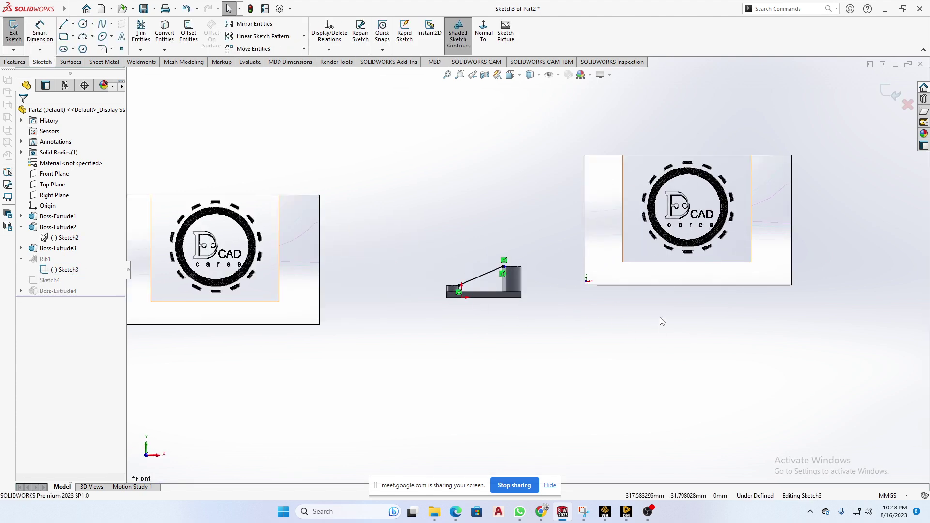
pyautogui.scroll(-4, 521, 282)
pyautogui.scroll(4, 567, 304)
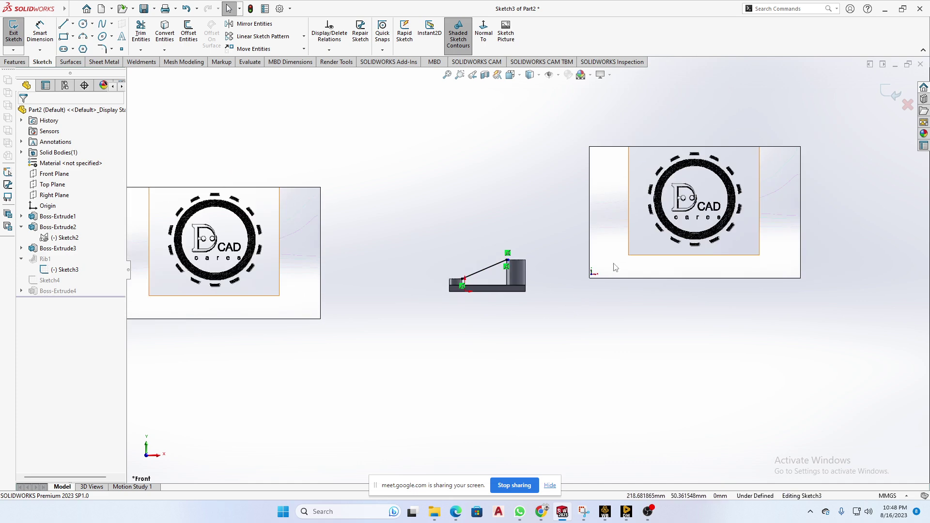
pyautogui.click(505, 34)
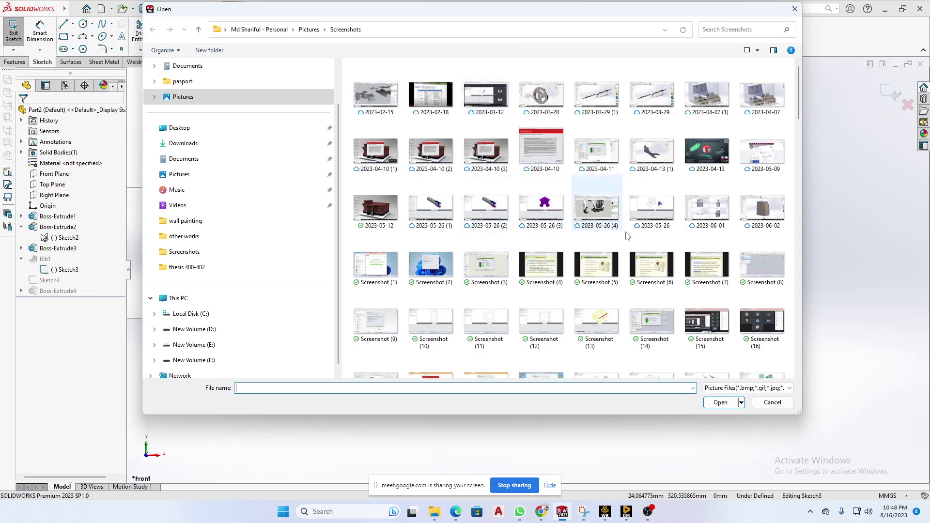
pyautogui.click(794, 9)
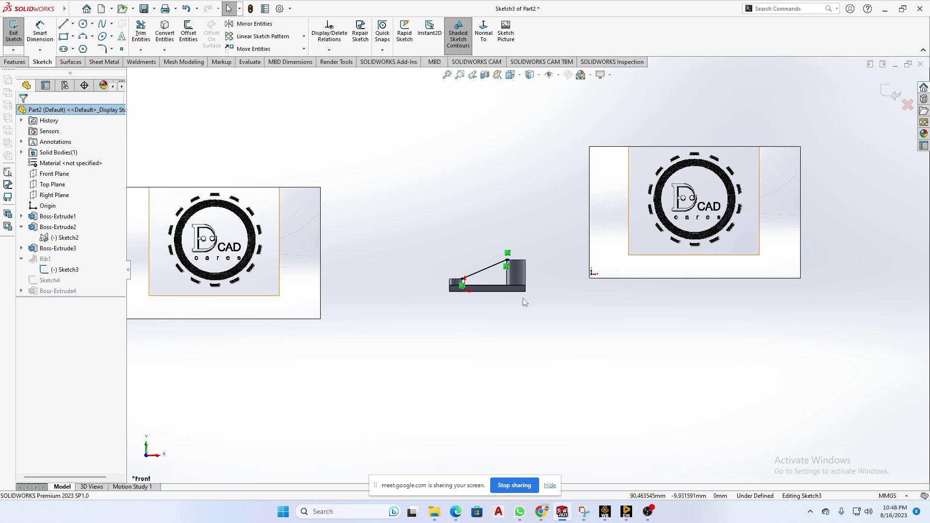
pyautogui.click(506, 34)
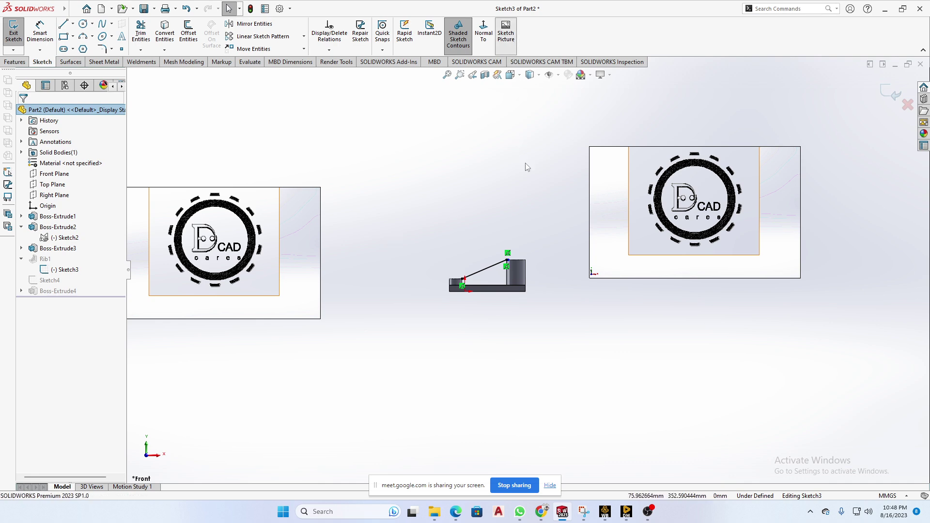
pyautogui.click(376, 213)
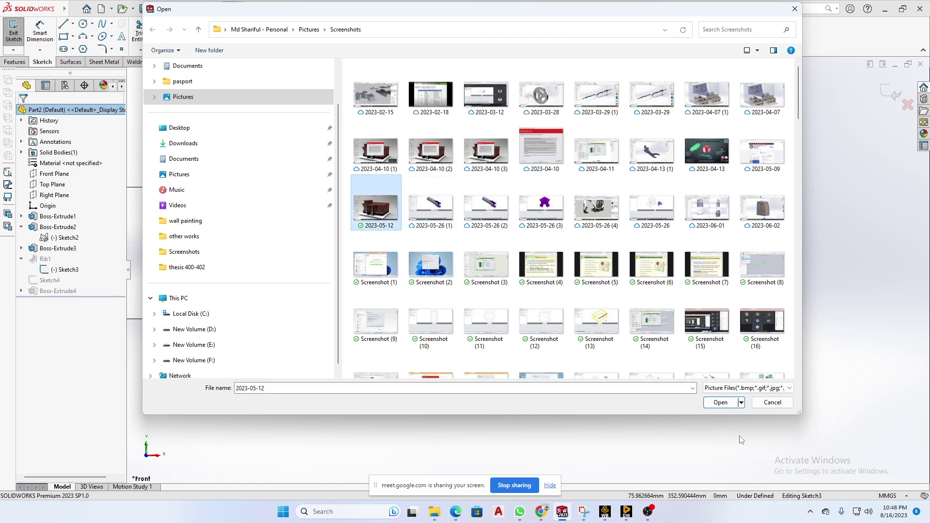
pyautogui.click(724, 406)
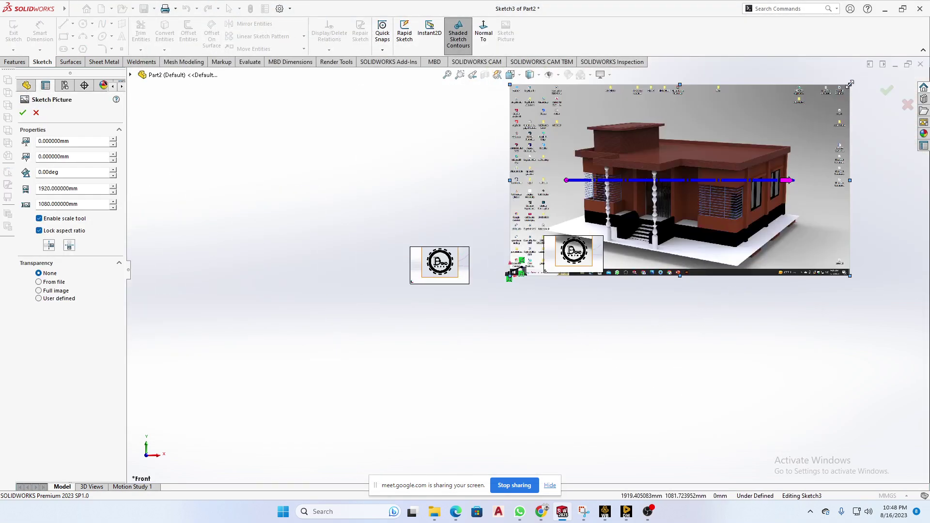
# Step: Shrink the house sketch picture to about 168 mm by 94 mm with its aspect ratio locked, accept it, and exit the sketch
pyautogui.moveTo(850, 85)
pyautogui.mouseDown()
pyautogui.moveTo(750, 130)
pyautogui.moveTo(616, 218)
pyautogui.moveTo(550, 240)
pyautogui.moveTo(539, 261)
pyautogui.mouseUp()
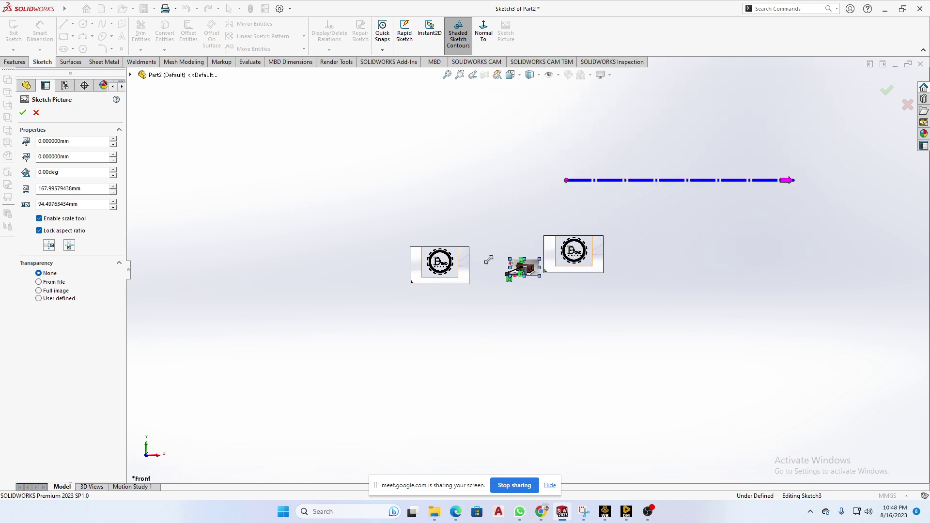
pyautogui.click(21, 114)
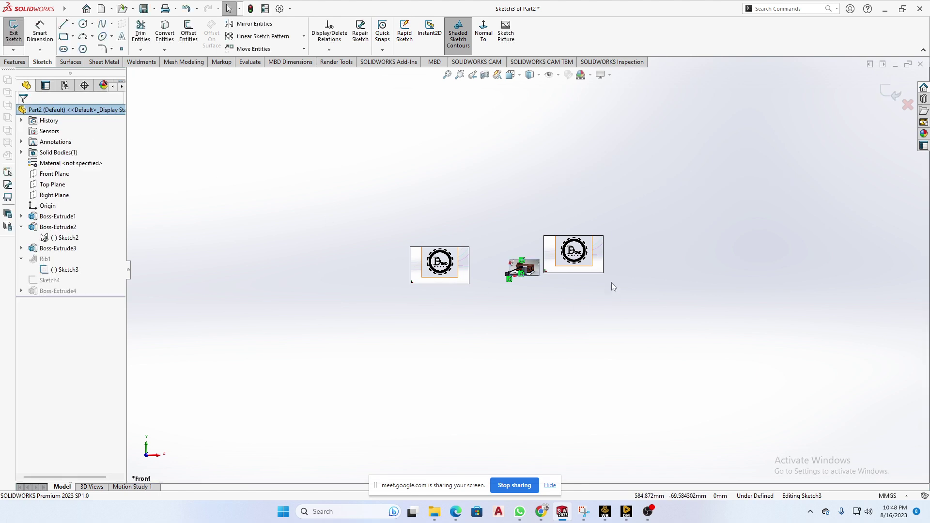
pyautogui.scroll(-5, 611, 283)
pyautogui.click(887, 90)
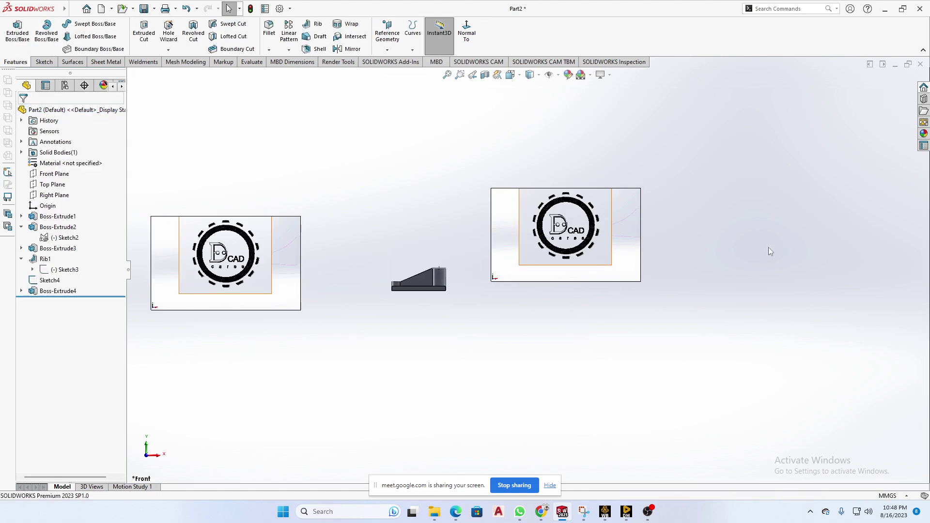
# Step: Reopen the rib's profile sketch, Sketch3, to examine the house picture against the bracket, and exit the sketch
pyautogui.moveTo(768, 251); pyautogui.dragTo(607, 331, button='middle')
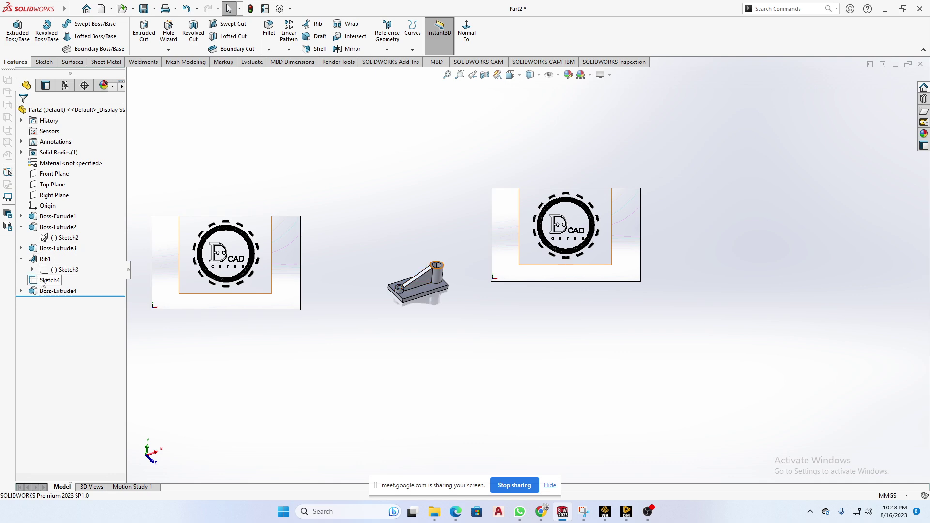
pyautogui.scroll(-3, 492, 294)
pyautogui.scroll(4, 513, 284)
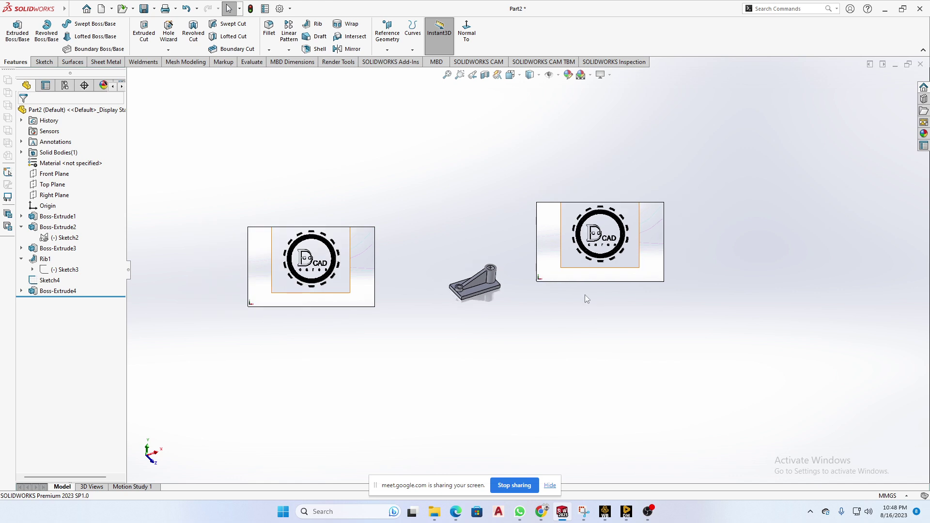
pyautogui.moveTo(586, 297)
pyautogui.mouseDown(button='middle')
pyautogui.moveTo(467, 257)
pyautogui.moveTo(546, 297)
pyautogui.mouseUp(button='middle')
pyautogui.click(66, 270)
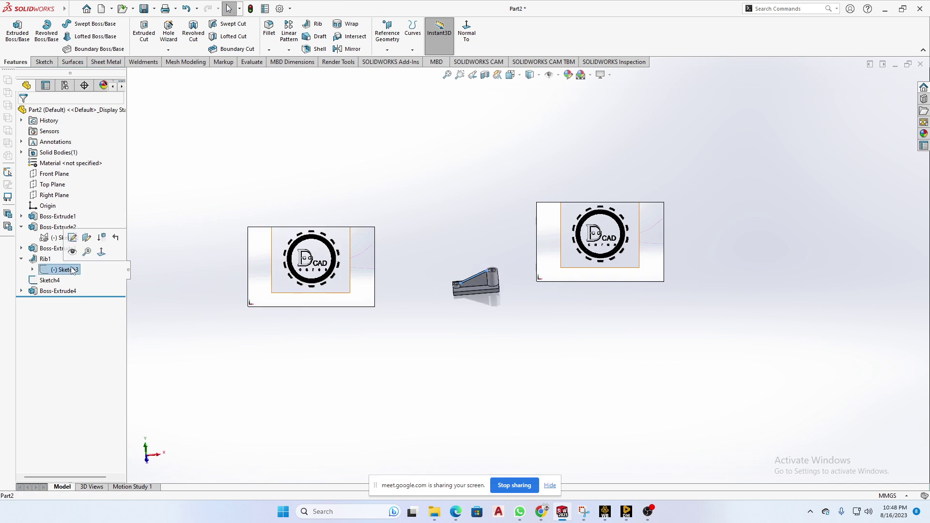
pyautogui.click(76, 239)
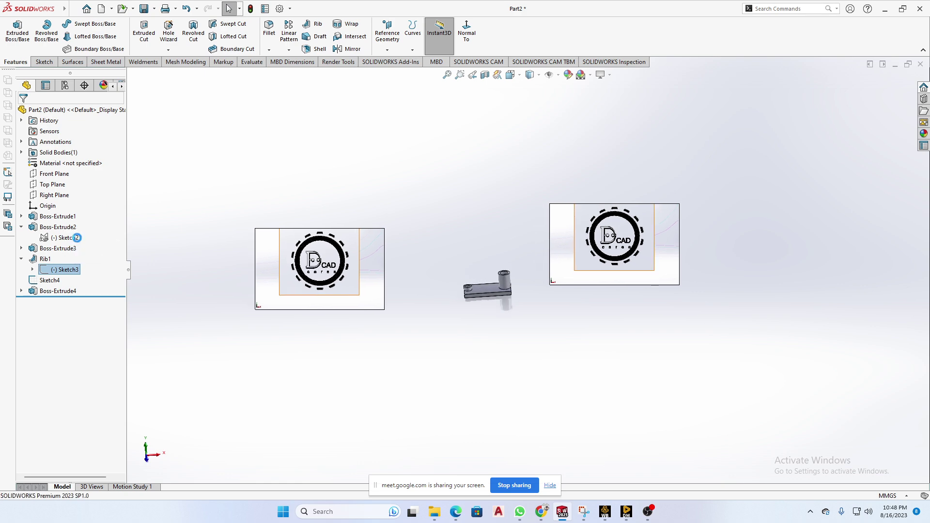
pyautogui.scroll(-6, 550, 290)
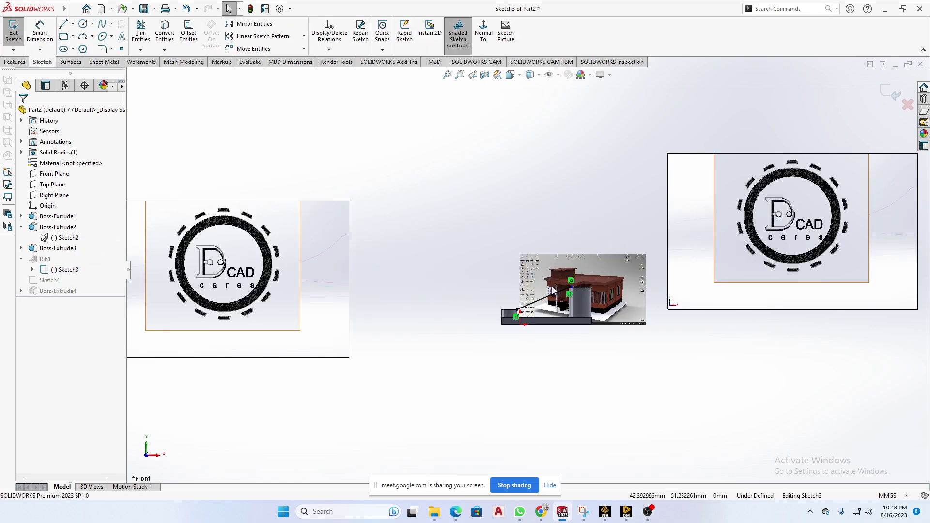
pyautogui.scroll(3, 540, 278)
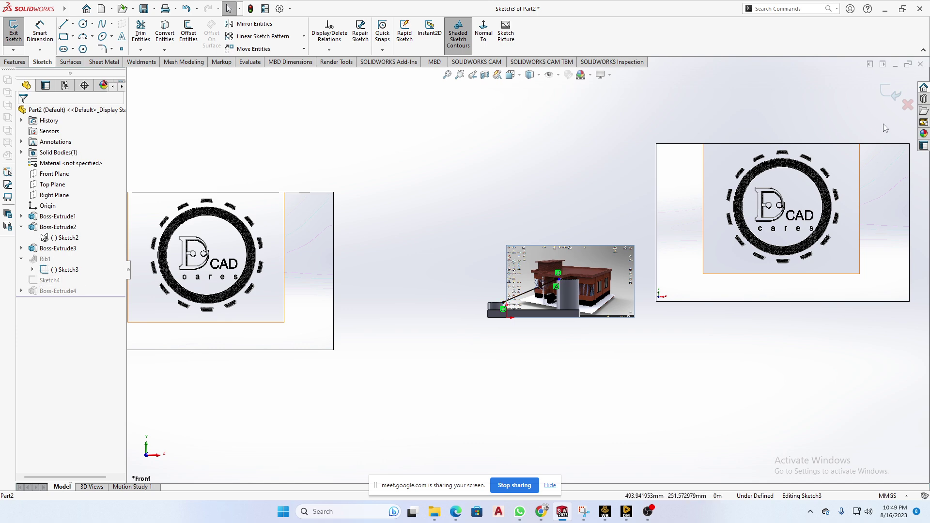
pyautogui.click(886, 90)
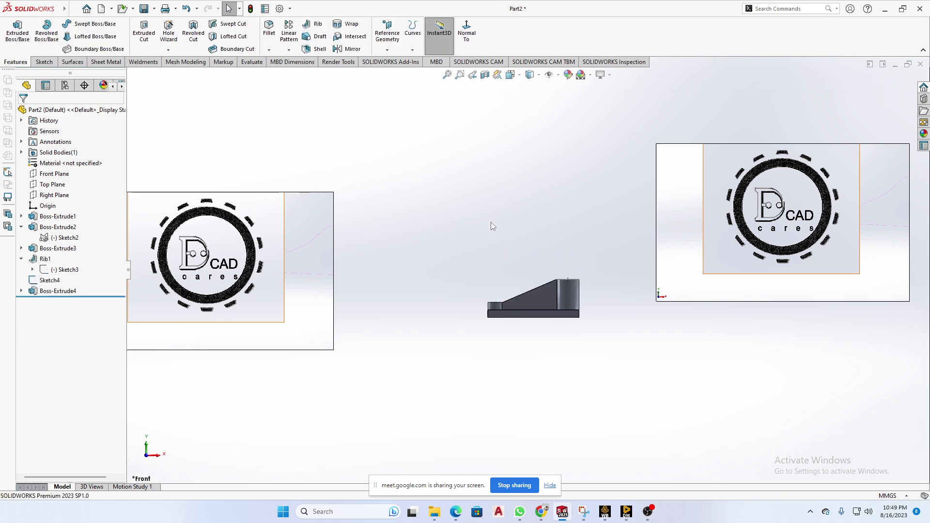
pyautogui.scroll(1, 620, 315)
pyautogui.scroll(-3, 620, 316)
pyautogui.scroll(3, 587, 310)
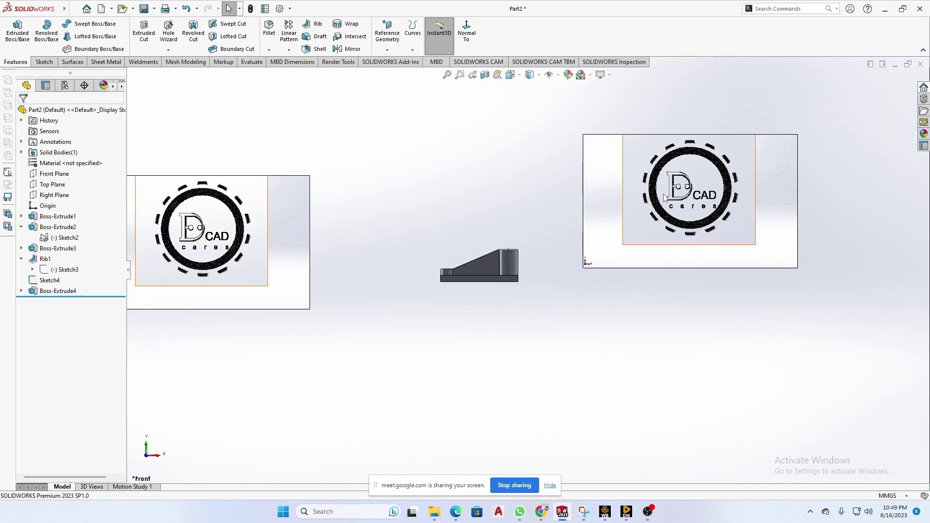
pyautogui.moveTo(837, 116); pyautogui.dragTo(739, 184)
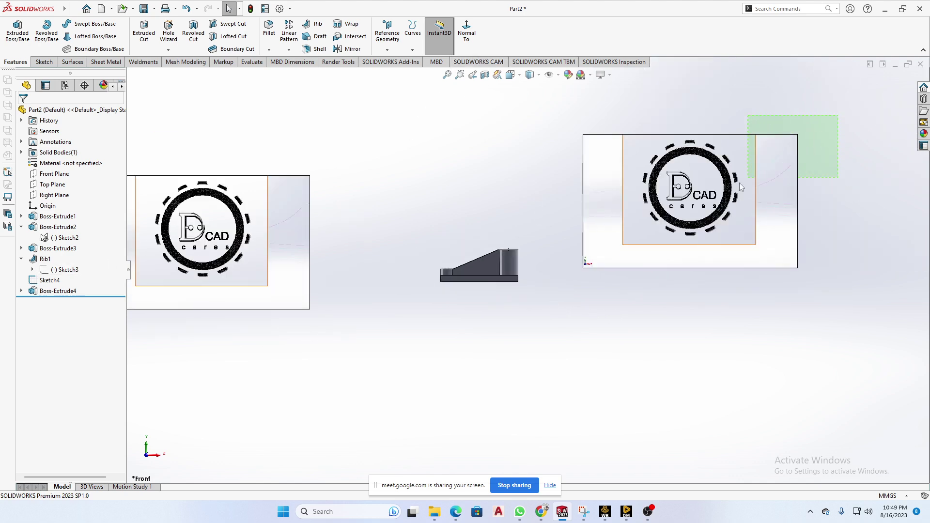
pyautogui.click(559, 292)
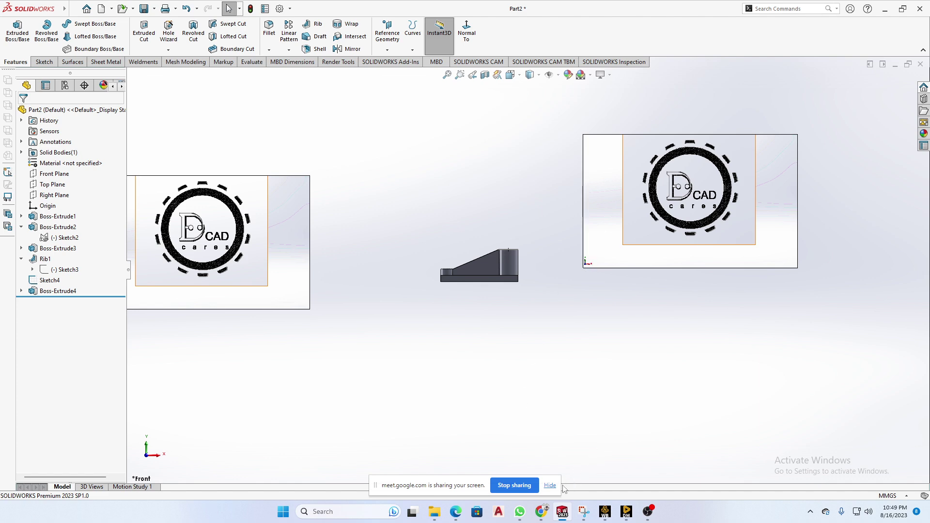
# Step: Check the Google Meet call in Chrome, read the handwritten lesson list in WhatsApp, and return to the SOLIDWORKS part
pyautogui.moveTo(541, 512)
pyautogui.click(521, 474)
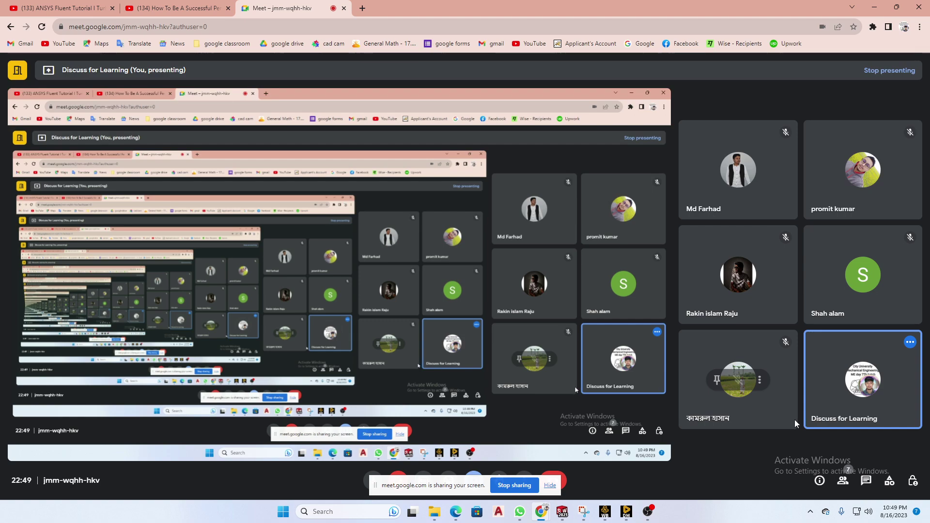
pyautogui.click(875, 6)
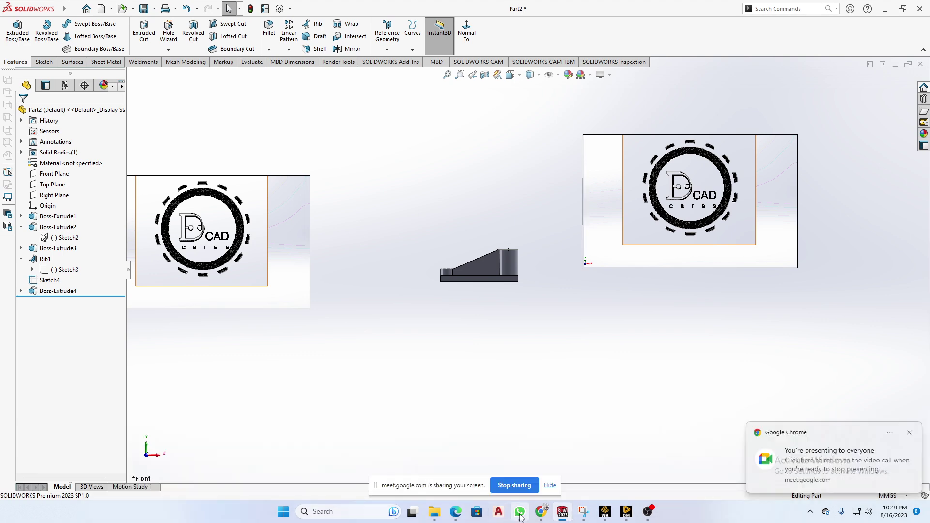
pyautogui.moveTo(542, 519)
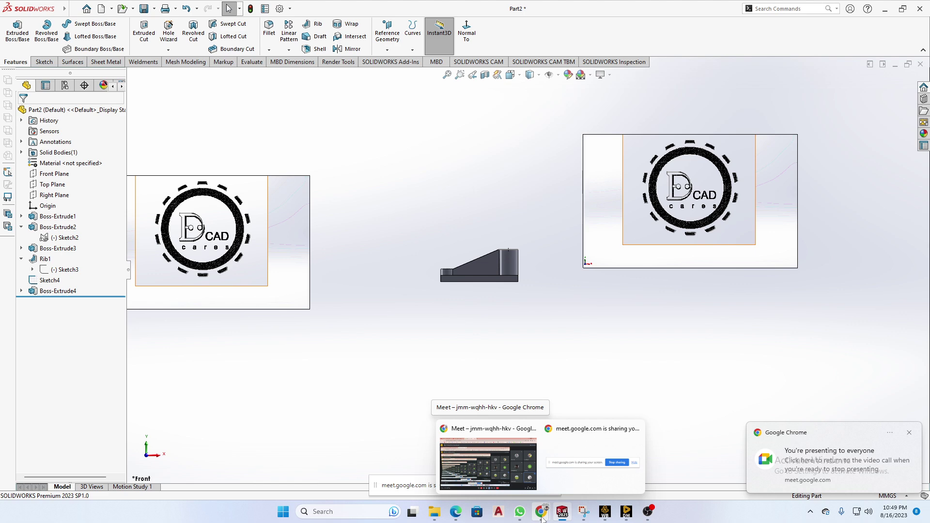
pyautogui.click(520, 512)
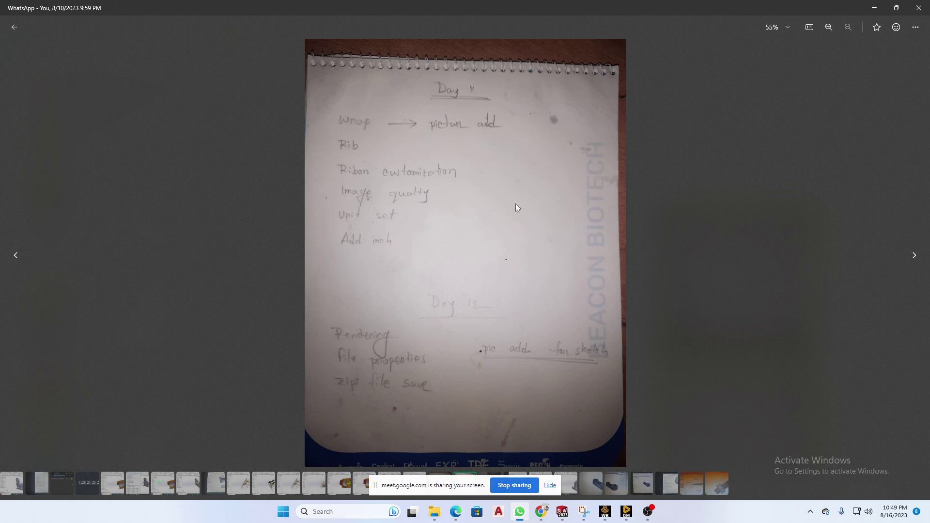
pyautogui.click(877, 8)
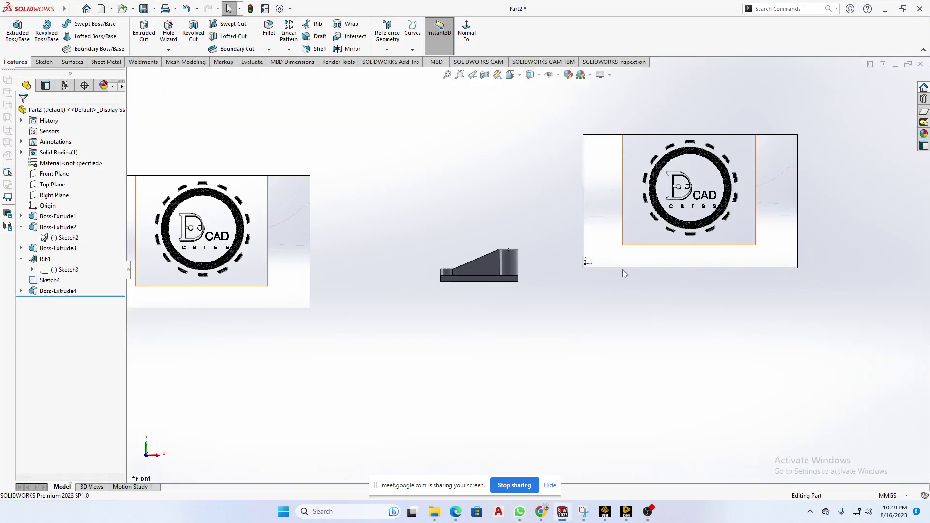
# Step: Delete both pasted D CAD cares logo images from the part
pyautogui.scroll(3, 623, 269)
pyautogui.moveTo(738, 184)
pyautogui.mouseDown()
pyautogui.moveTo(676, 210)
pyautogui.moveTo(594, 297)
pyautogui.mouseUp()
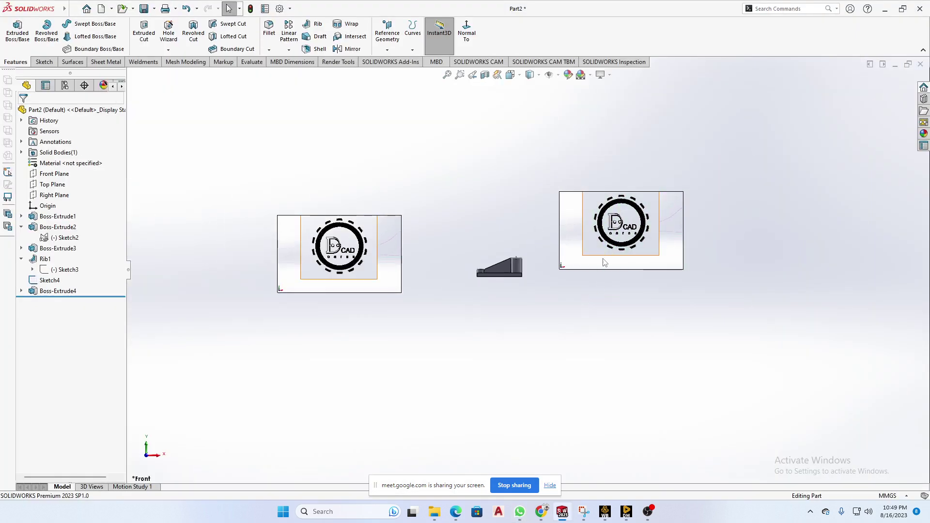
pyautogui.click(604, 262)
pyautogui.press('Delete')
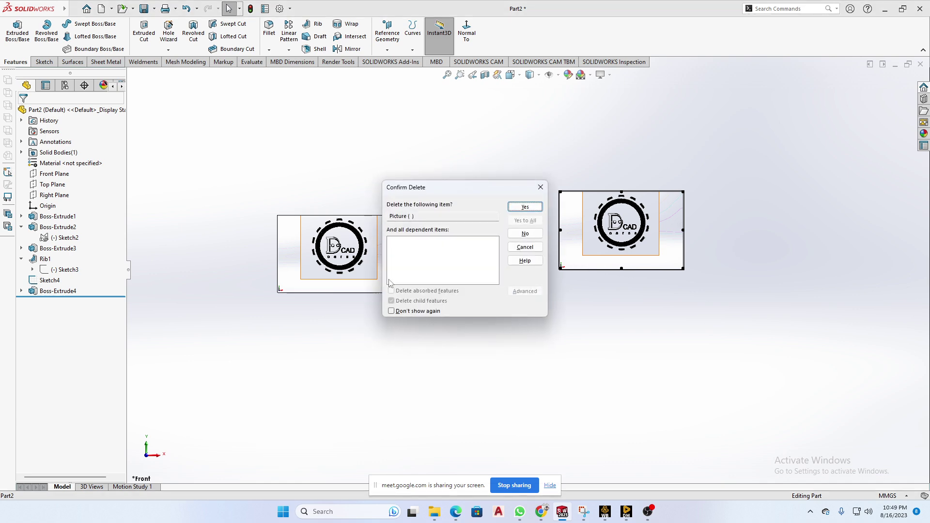
pyautogui.click(527, 207)
pyautogui.click(387, 252)
pyautogui.press('Delete')
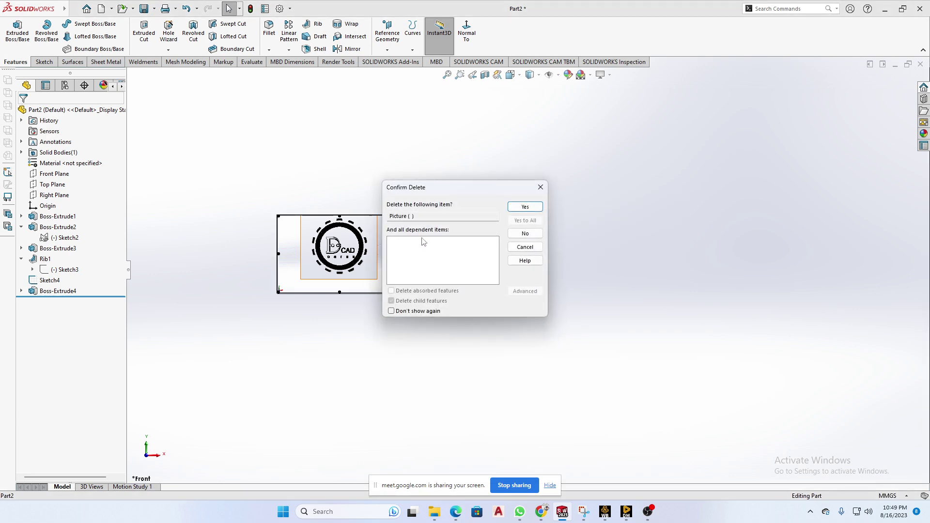
pyautogui.click(527, 207)
# Step: Show the rib's sketch, Sketch3, to view its house picture behind the bracket, and hide the sketch again
pyautogui.scroll(-5, 518, 276)
pyautogui.hotkey('ctrl', '7')
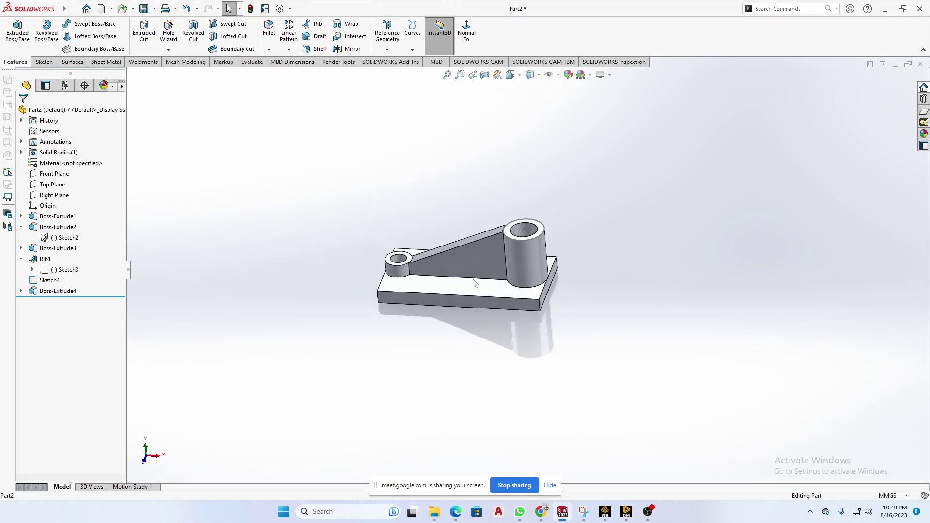
pyautogui.click(65, 270)
pyautogui.click(80, 255)
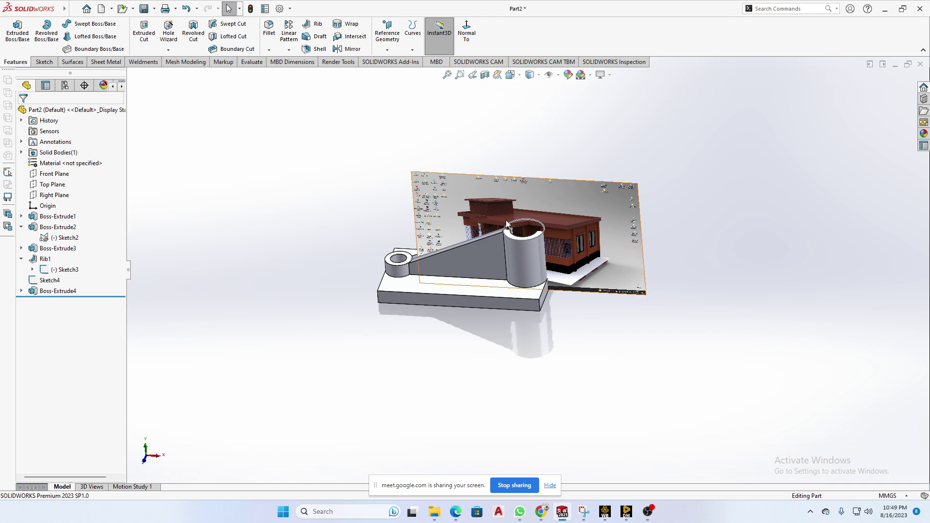
pyautogui.scroll(-2, 506, 221)
pyautogui.click(66, 269)
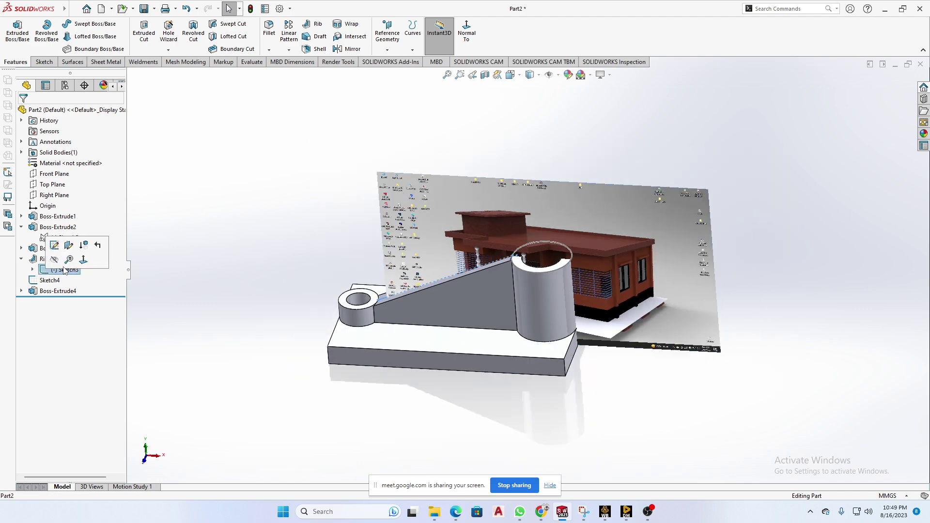
pyautogui.click(83, 245)
# Step: Inspect the tall cylinder's circular top edge up close for display smoothness
pyautogui.scroll(-3, 557, 274)
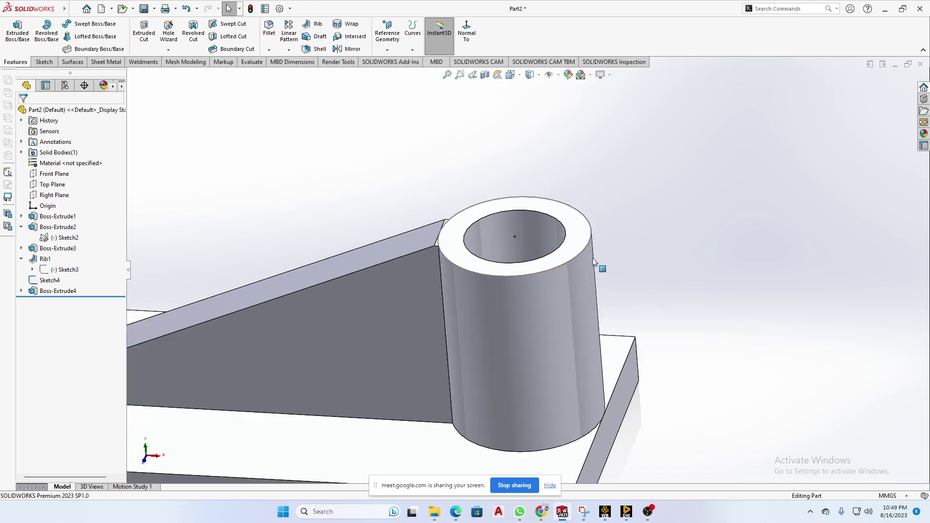
pyautogui.click(590, 252)
pyautogui.click(627, 223)
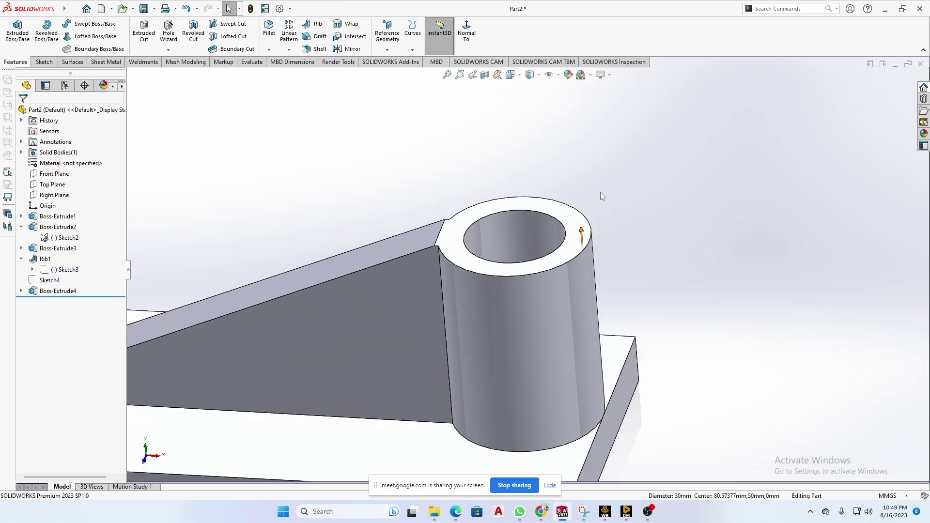
pyautogui.scroll(5, 600, 195)
pyautogui.moveTo(601, 200); pyautogui.dragTo(661, 188, button='middle')
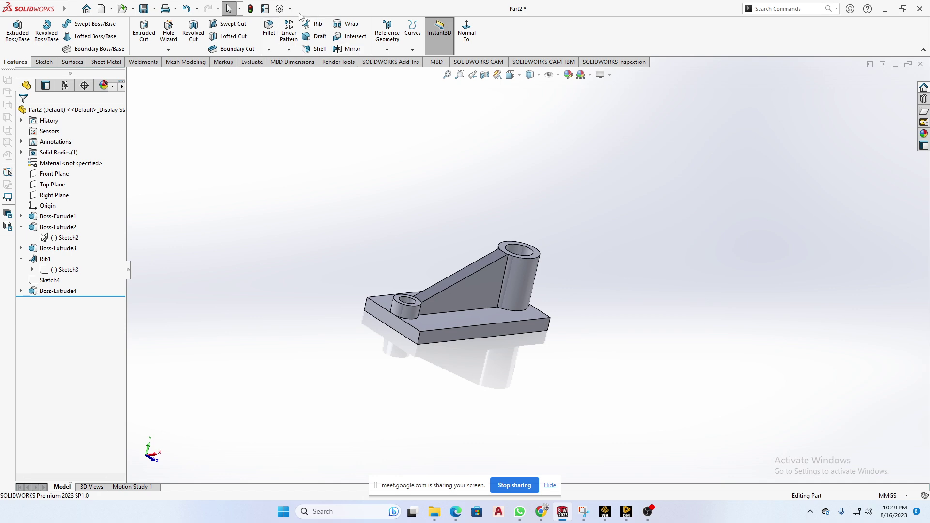
# Step: In the document's image quality properties, raise both the shaded and draft resolution and the wireframe resolution towards High
pyautogui.click(280, 8)
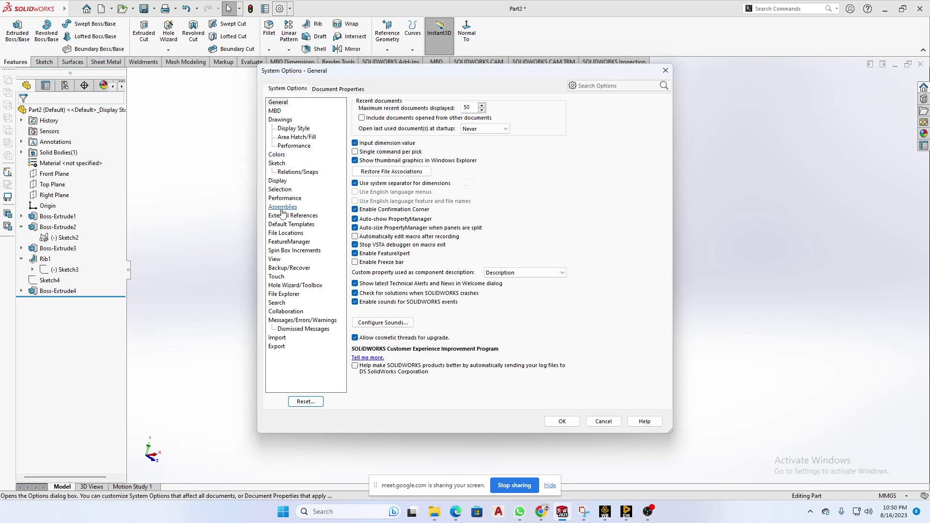
pyautogui.click(324, 90)
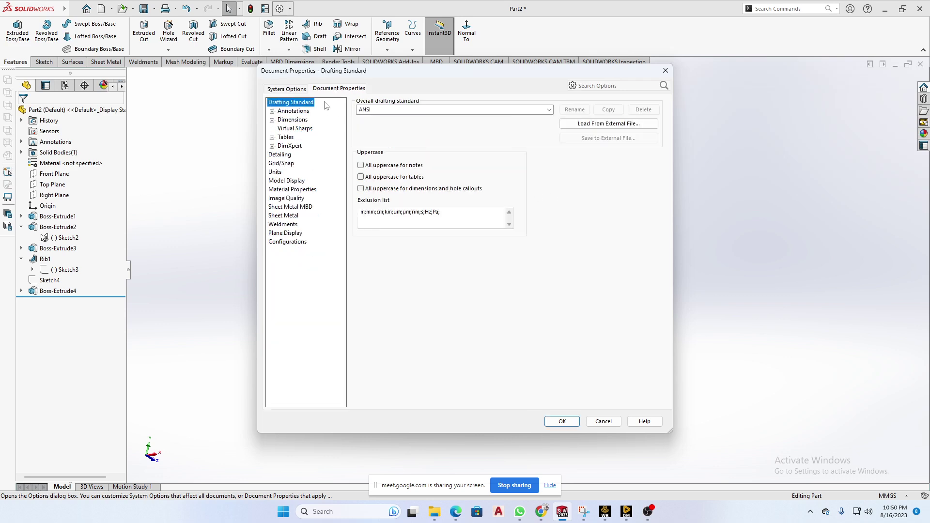
pyautogui.click(280, 199)
pyautogui.click(435, 118)
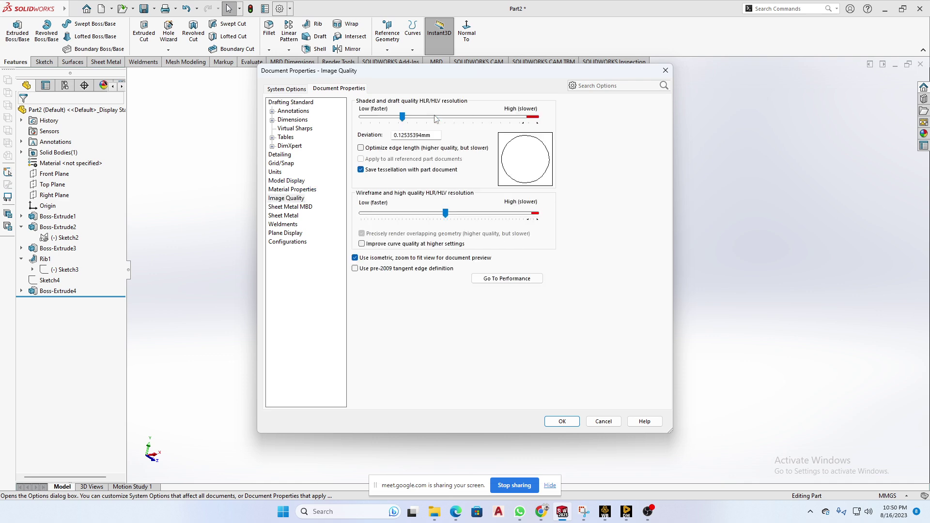
pyautogui.click(487, 122)
pyautogui.click(447, 122)
pyautogui.click(504, 121)
pyautogui.moveTo(446, 213); pyautogui.dragTo(499, 214)
# Step: Set the decimals of the document's basic length unit to .12 and accept the document properties
pyautogui.click(275, 172)
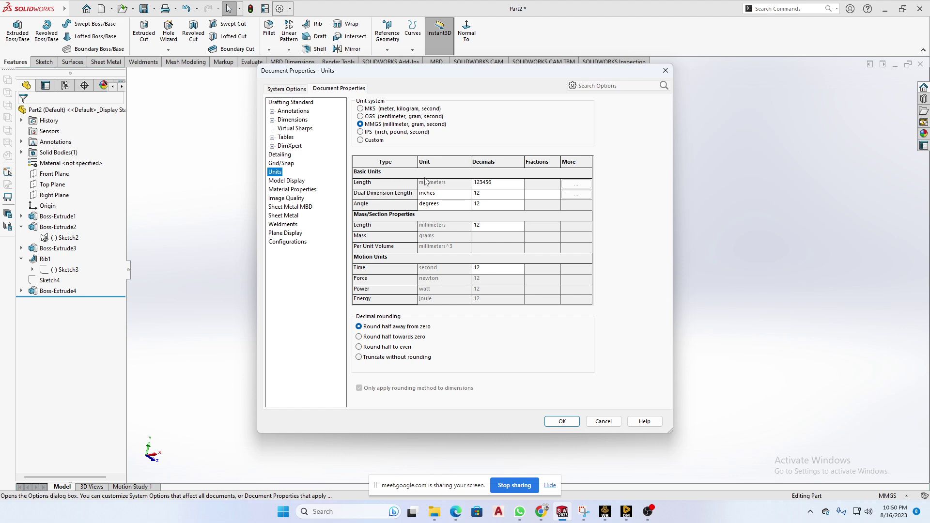
pyautogui.click(504, 186)
pyautogui.click(519, 183)
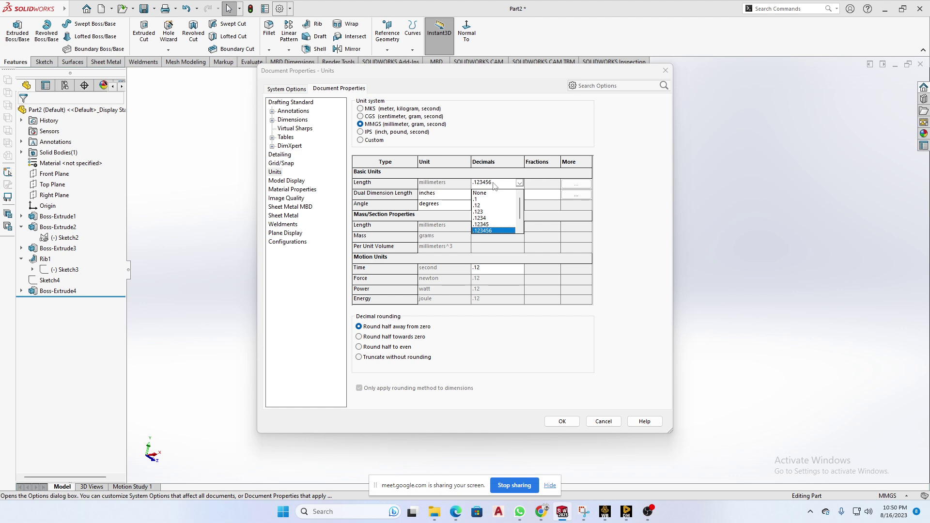
pyautogui.click(497, 186)
pyautogui.click(520, 184)
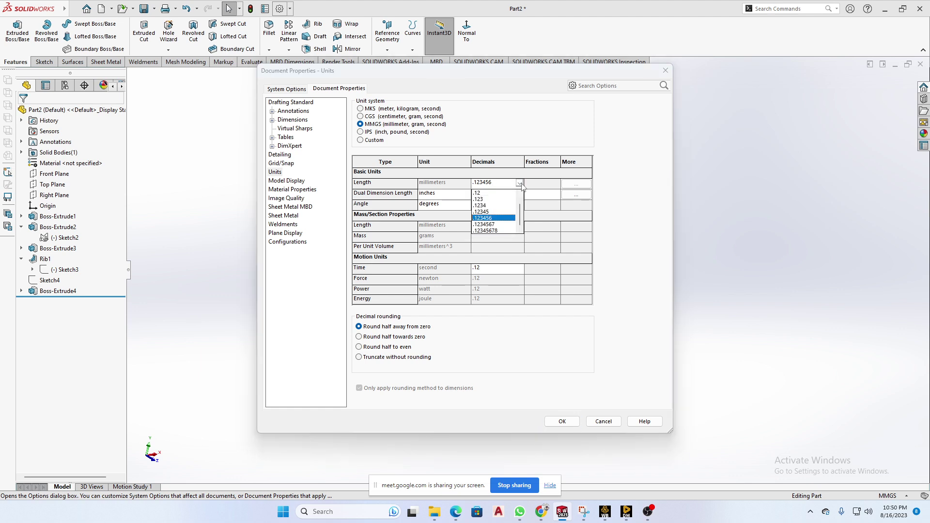
pyautogui.click(482, 193)
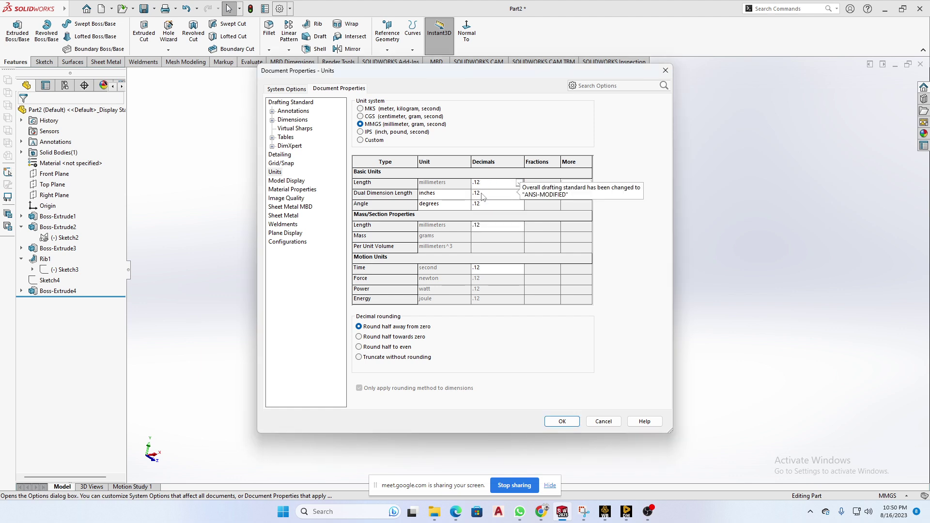
pyautogui.click(519, 184)
pyautogui.scroll(1, 479, 212)
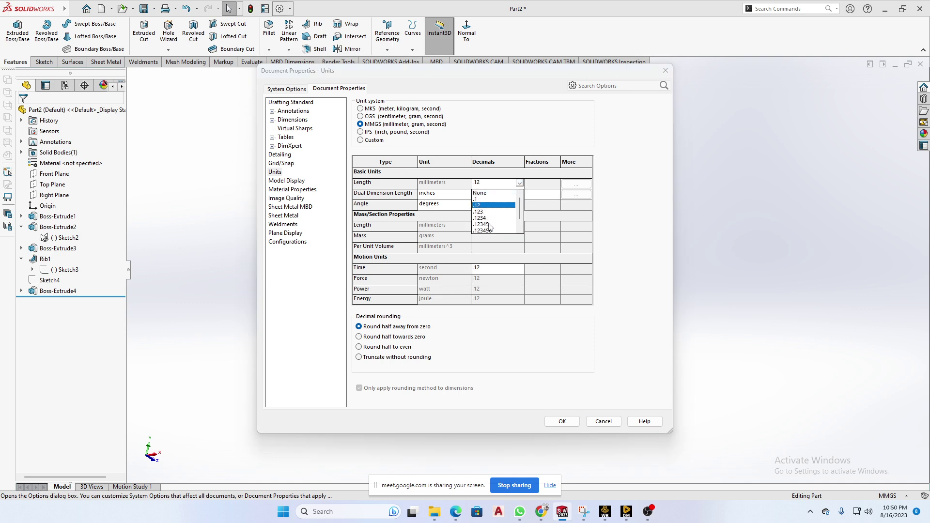
pyautogui.click(562, 421)
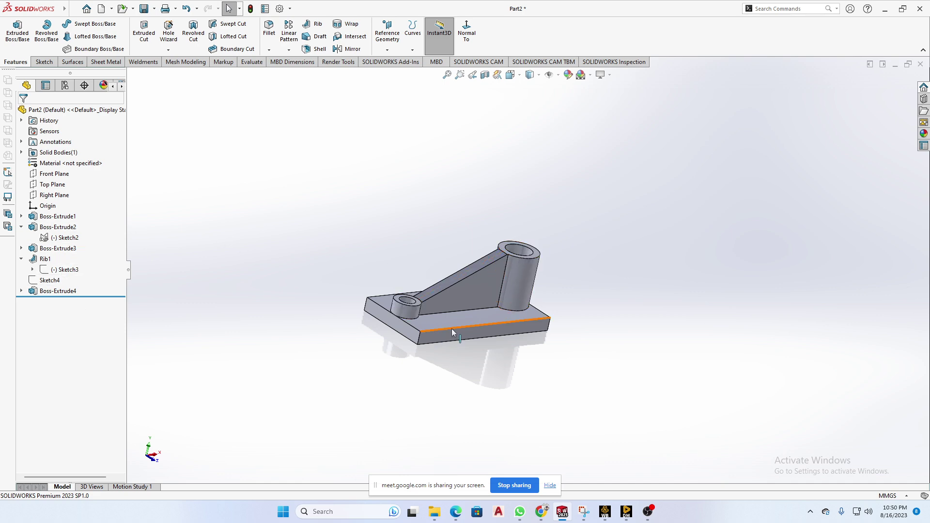
# Step: Sketch on the base plate's long side face: a horizontal line outward from its end edge, then a vertical line about 26 mm tall
pyautogui.moveTo(451, 329); pyautogui.dragTo(486, 339, button='middle')
pyautogui.click(488, 332)
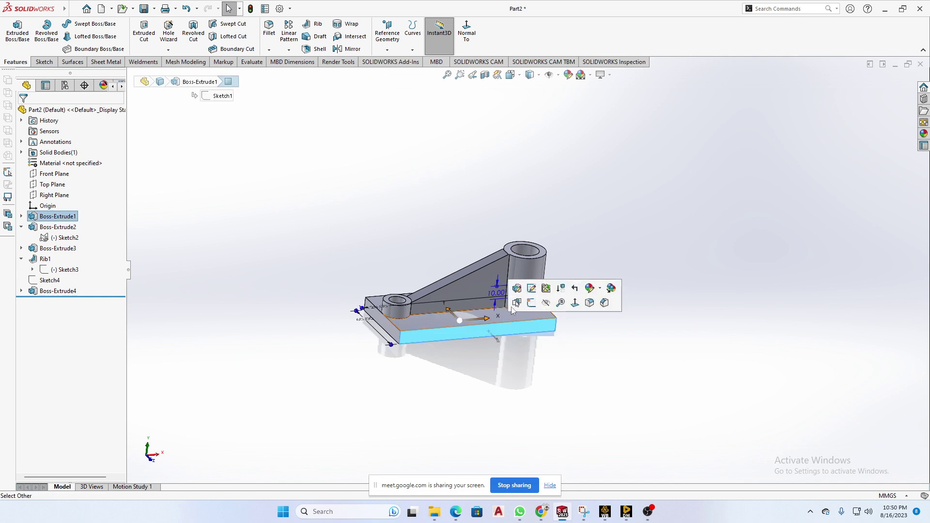
pyautogui.click(531, 288)
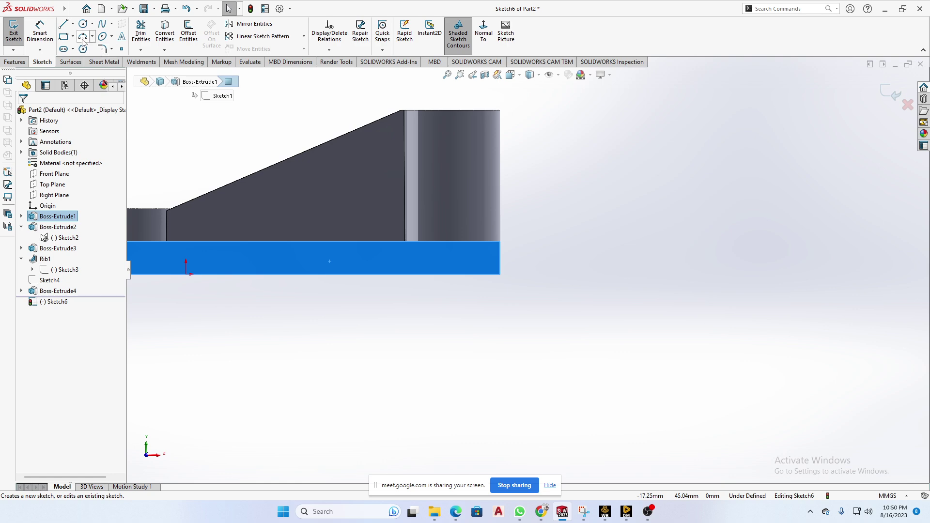
pyautogui.click(63, 23)
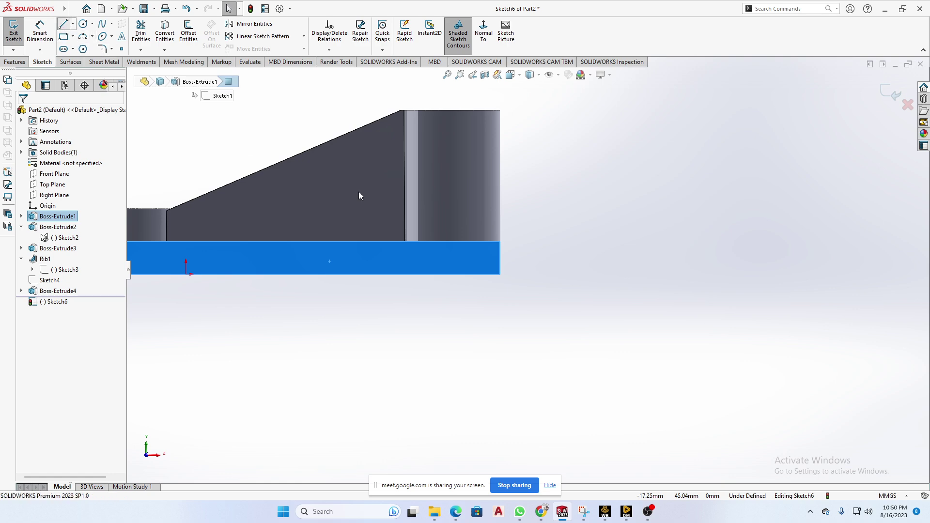
pyautogui.click(500, 258)
pyautogui.click(666, 258)
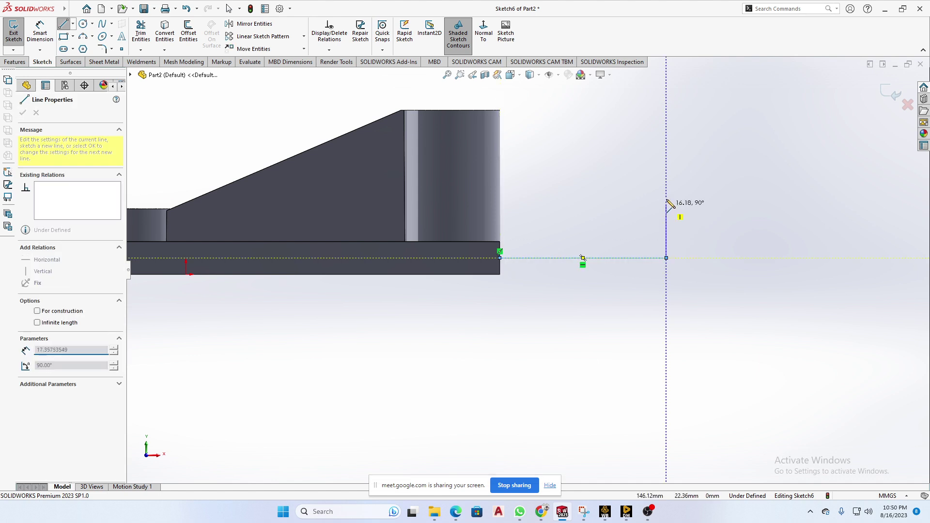
pyautogui.rightClick(733, 172)
pyautogui.click(763, 175)
# Step: Dimension the vertical line's length beside it, accepting the value as drawn
pyautogui.moveTo(745, 190); pyautogui.dragTo(744, 164, button='right')
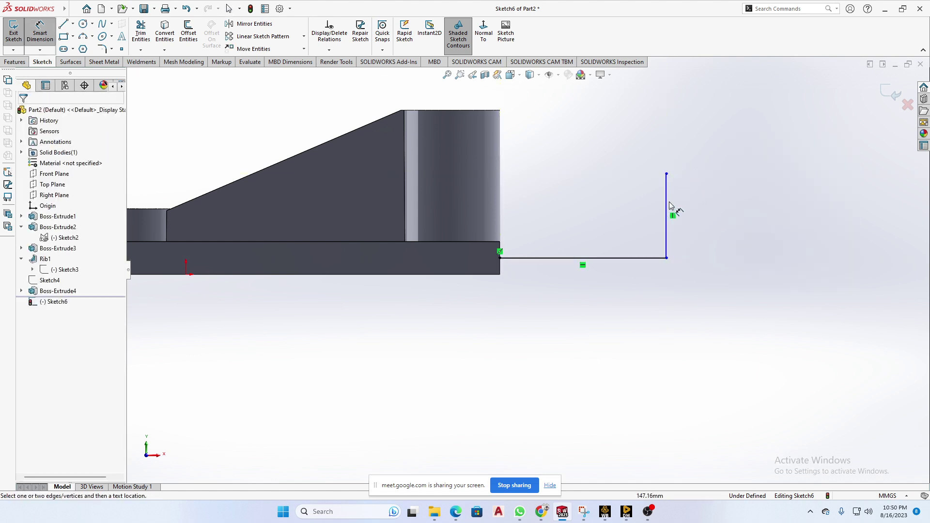
pyautogui.click(666, 205)
pyautogui.click(701, 205)
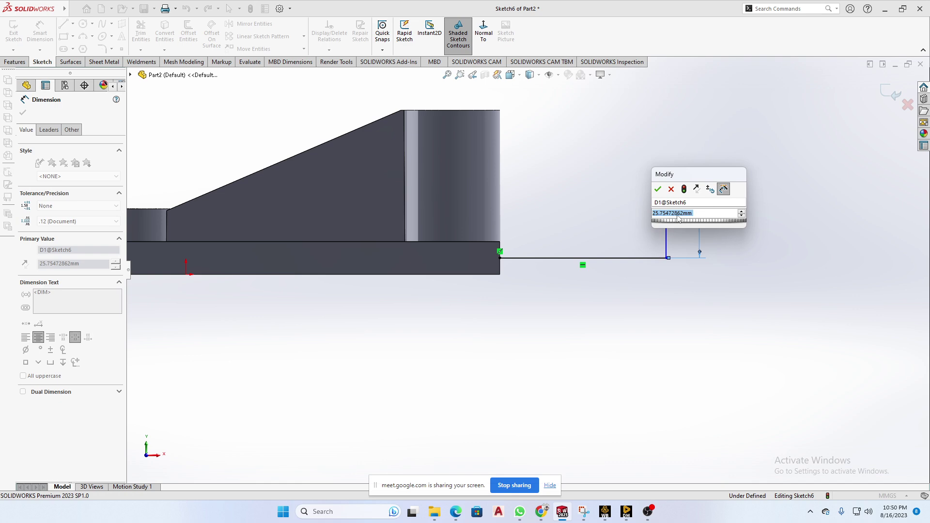
pyautogui.scroll(-3, 673, 217)
pyautogui.scroll(3, 673, 217)
pyautogui.press('Return')
pyautogui.scroll(-4, 697, 213)
pyautogui.scroll(-2, 688, 216)
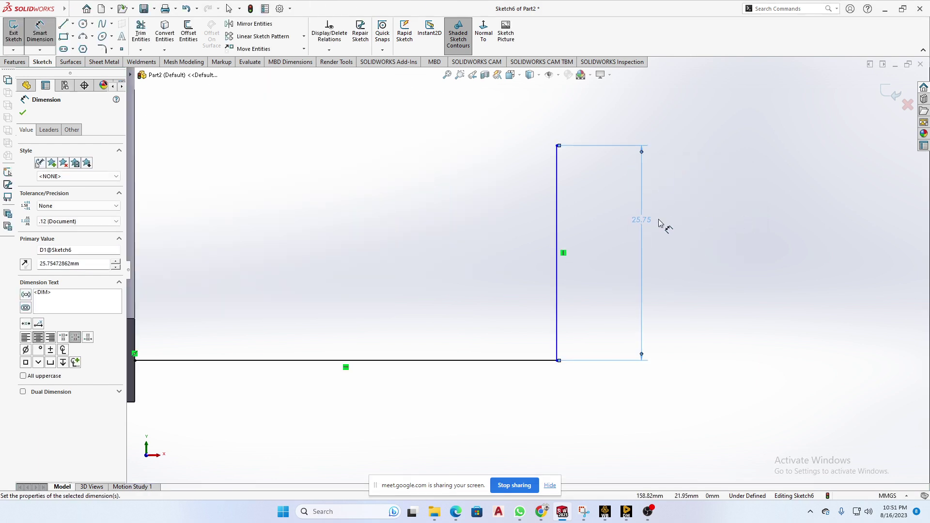
# Step: Set the decimals of the document's basic length unit to .12345 and accept the document properties
pyautogui.click(289, 8)
pyautogui.click(300, 22)
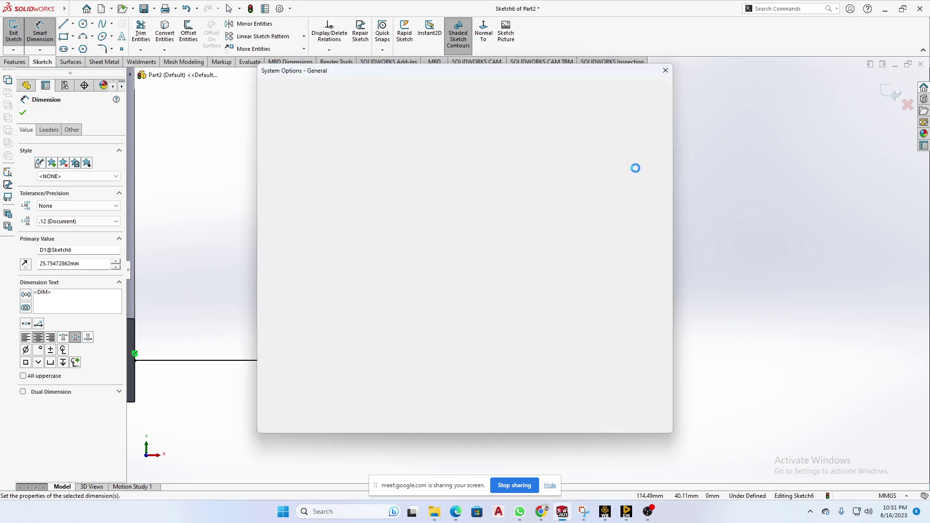
pyautogui.click(338, 89)
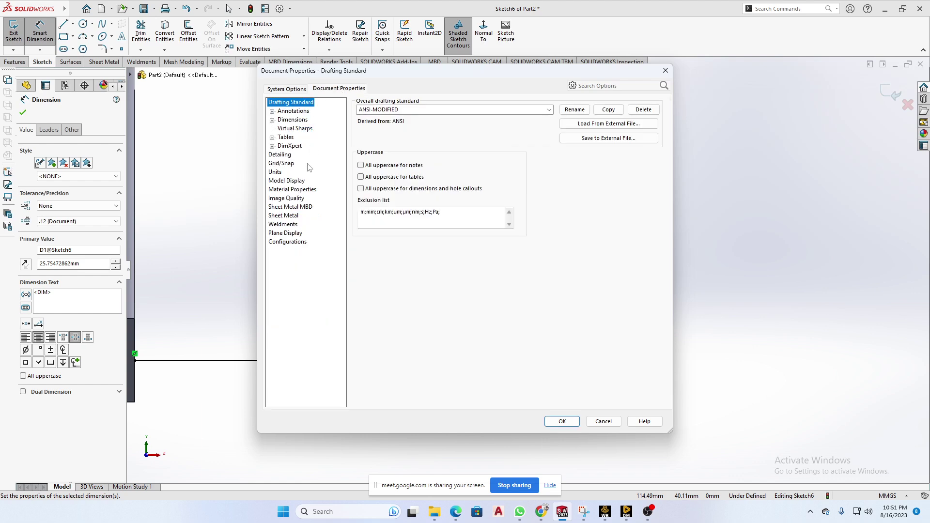
pyautogui.click(275, 172)
pyautogui.click(495, 184)
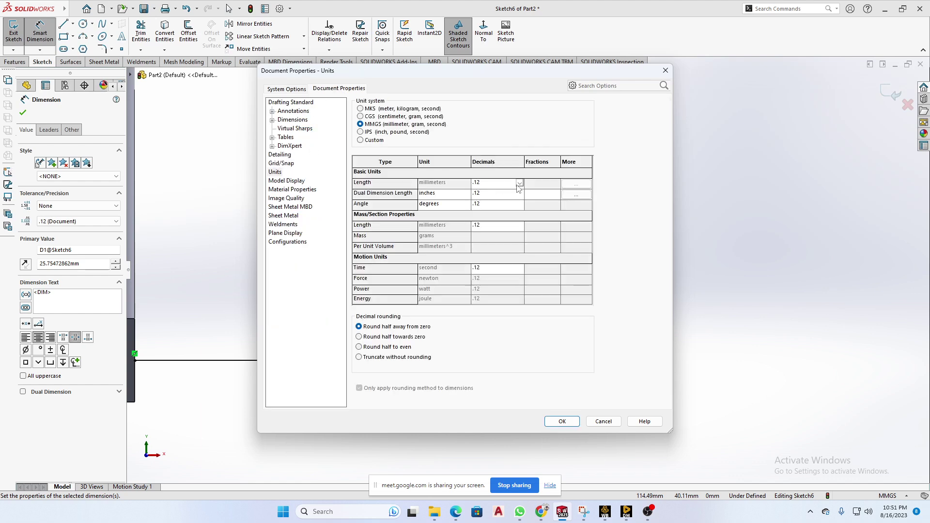
pyautogui.click(520, 183)
pyautogui.click(498, 213)
pyautogui.click(557, 421)
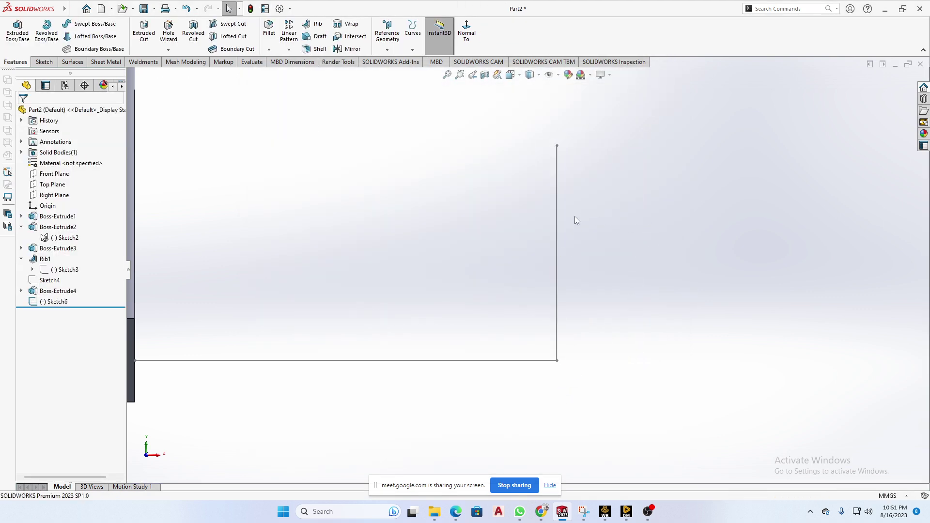
# Step: Reopen the L-shaped line sketch for editing and examine the decimals of the vertical line's dimension
pyautogui.click(556, 224)
pyautogui.click(606, 199)
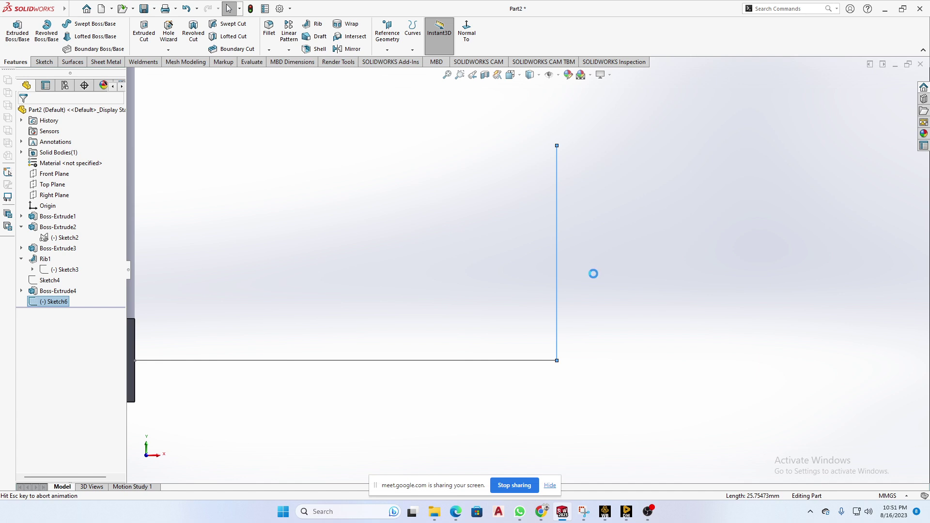
pyautogui.scroll(-4, 797, 295)
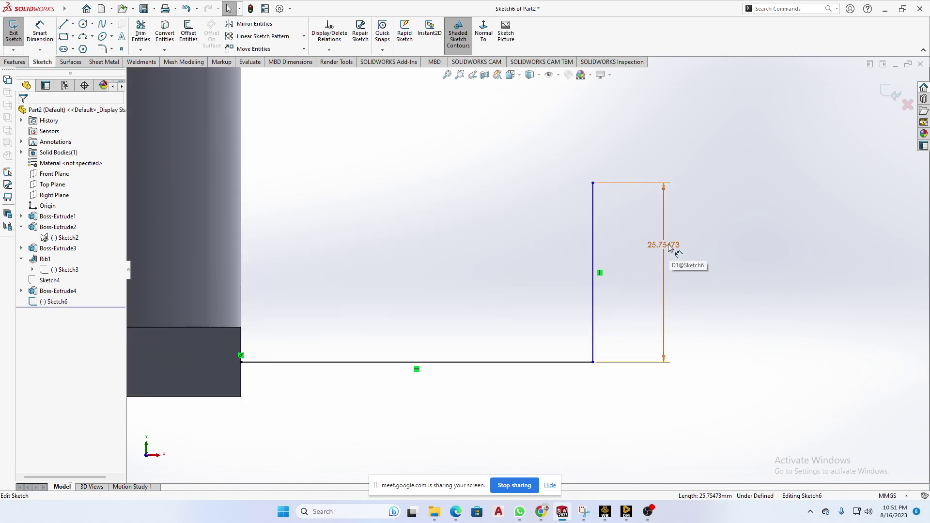
pyautogui.scroll(1, 667, 248)
pyautogui.scroll(1, 666, 248)
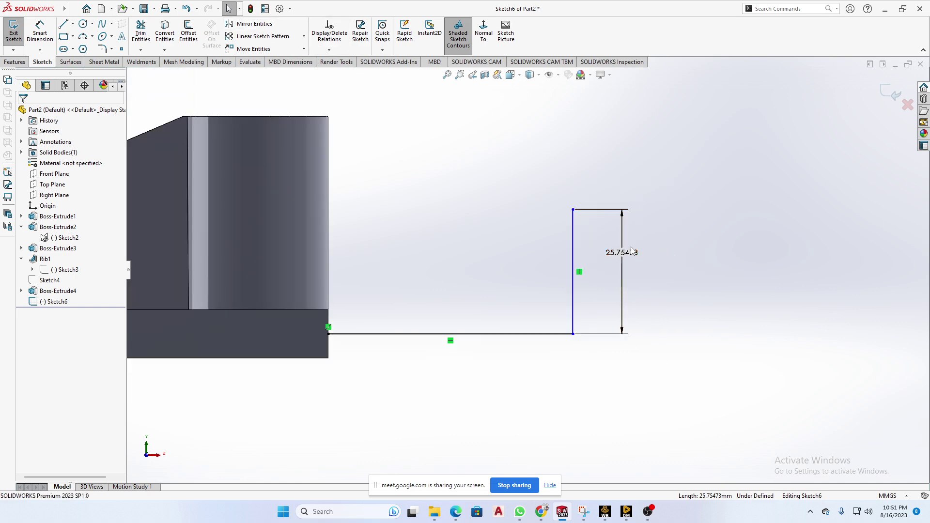
# Step: Review the Detailing and Units pages of the document properties, including the length decimals, and close them without changes
pyautogui.click(289, 9)
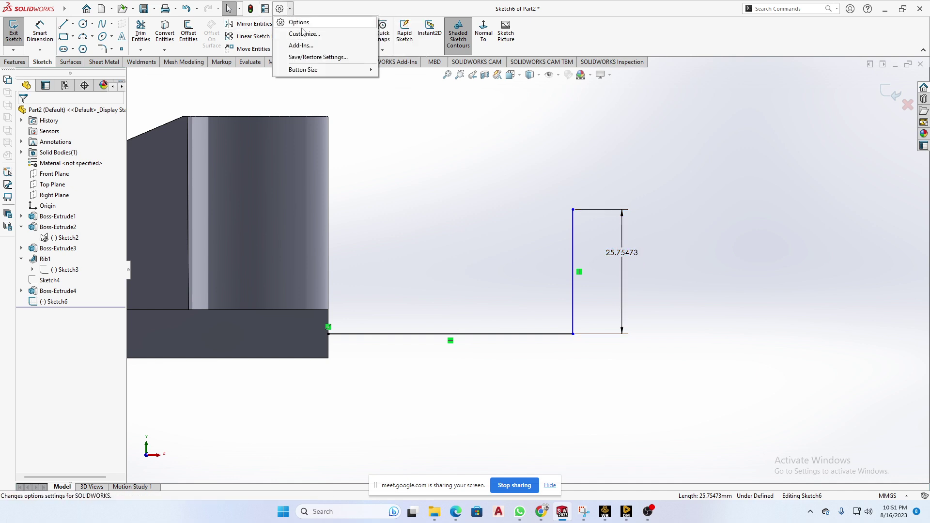
pyautogui.click(296, 22)
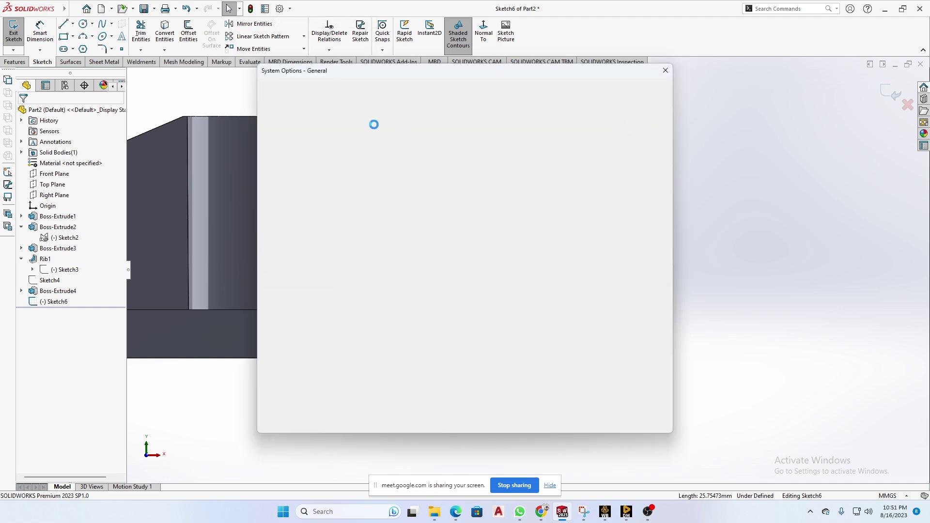
pyautogui.click(339, 89)
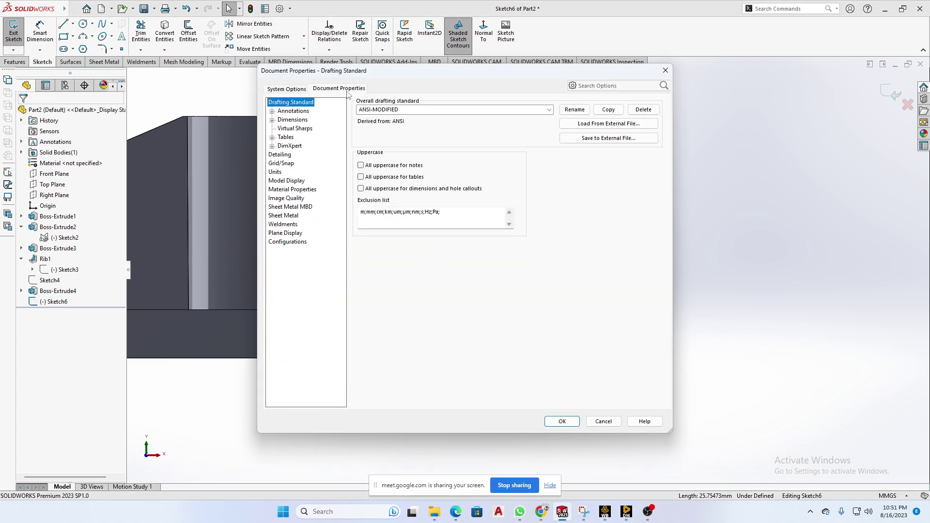
pyautogui.click(280, 155)
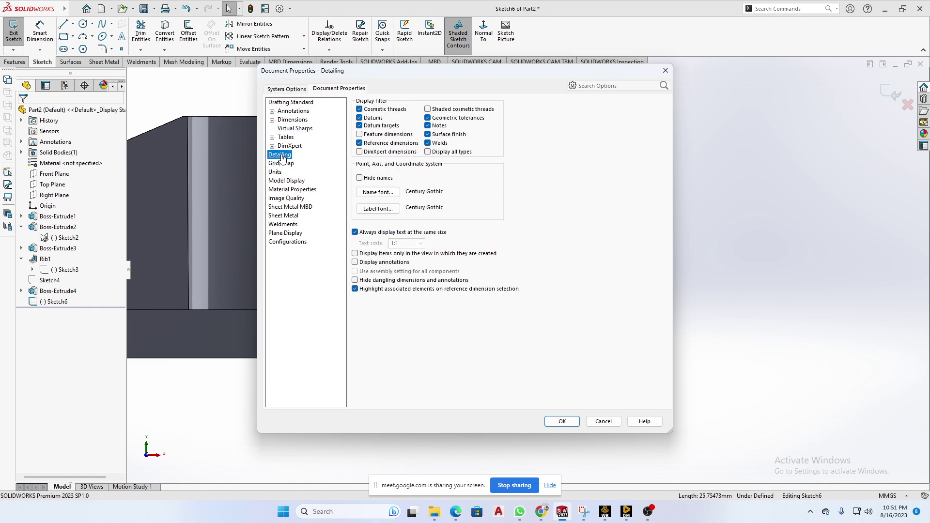
pyautogui.click(275, 172)
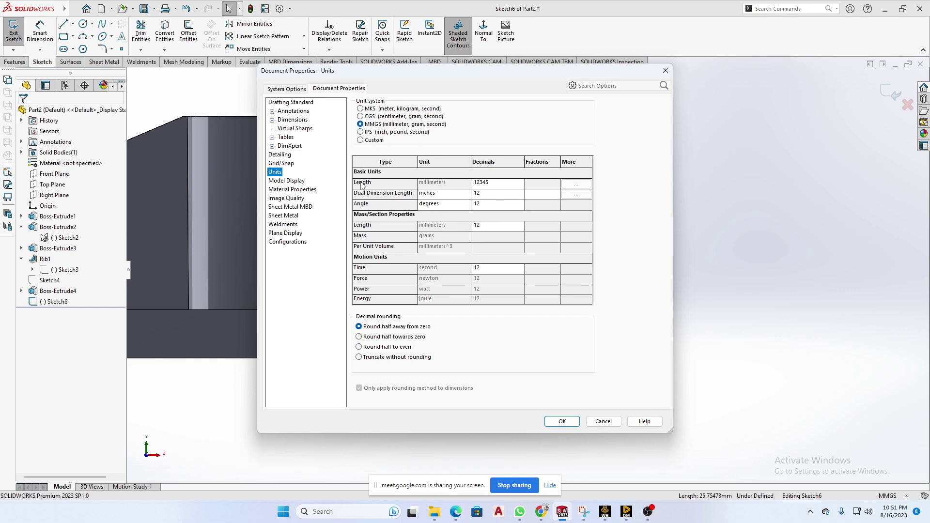
pyautogui.click(494, 186)
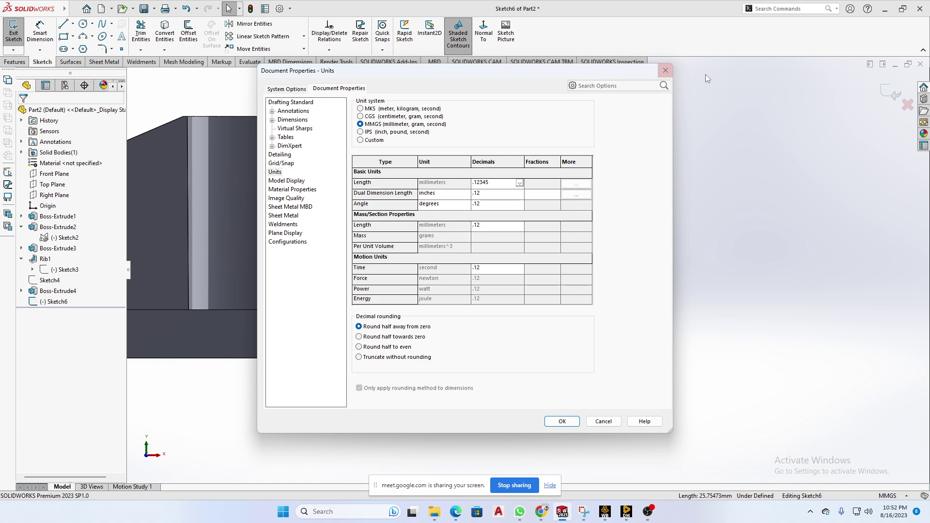
pyautogui.click(666, 70)
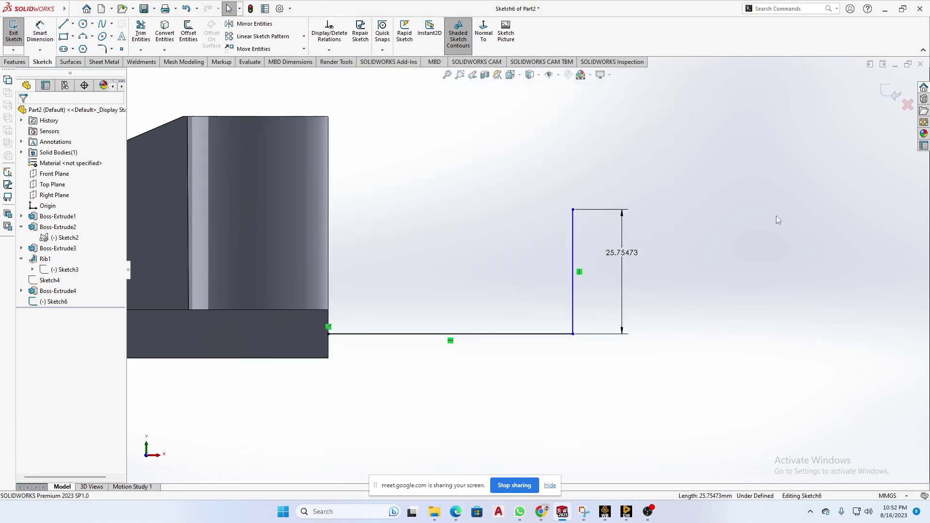
# Step: Exit the sketch discarding its changes, and check the handwritten topic list in the WhatsApp picture before returning to SOLIDWORKS
pyautogui.click(907, 104)
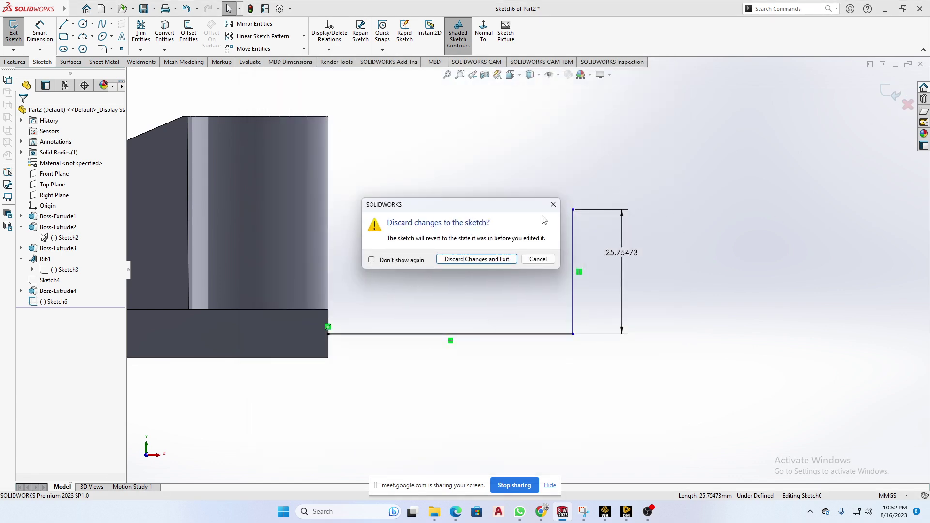
pyautogui.click(477, 259)
pyautogui.click(518, 513)
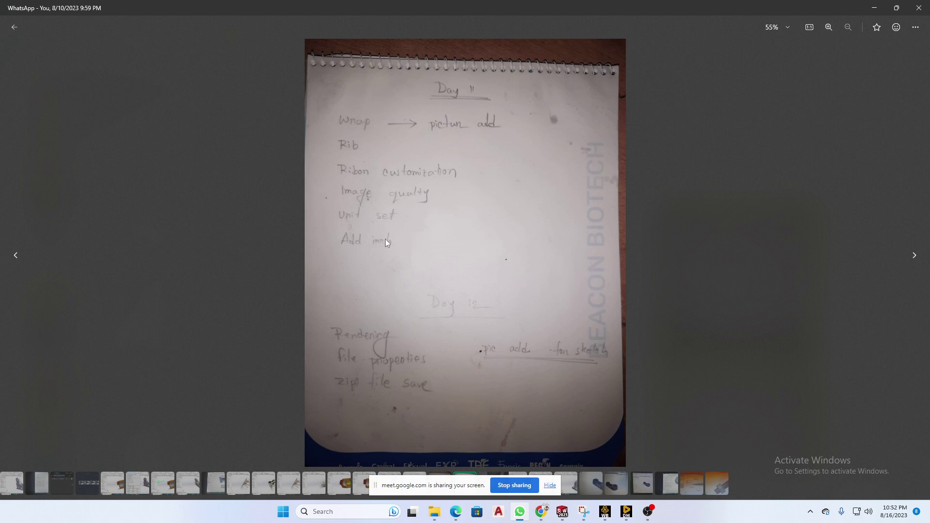
pyautogui.click(875, 8)
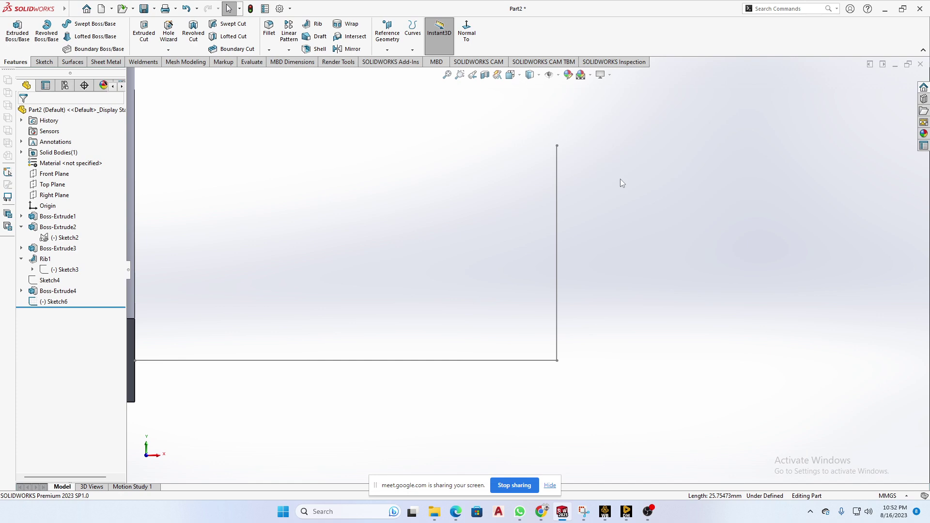
# Step: Look through the available SOLIDWORKS Premium, SOLIDWORKS and other add-ins, and close the list without changes
pyautogui.moveTo(714, 132); pyautogui.dragTo(432, 400)
pyautogui.scroll(5, 477, 334)
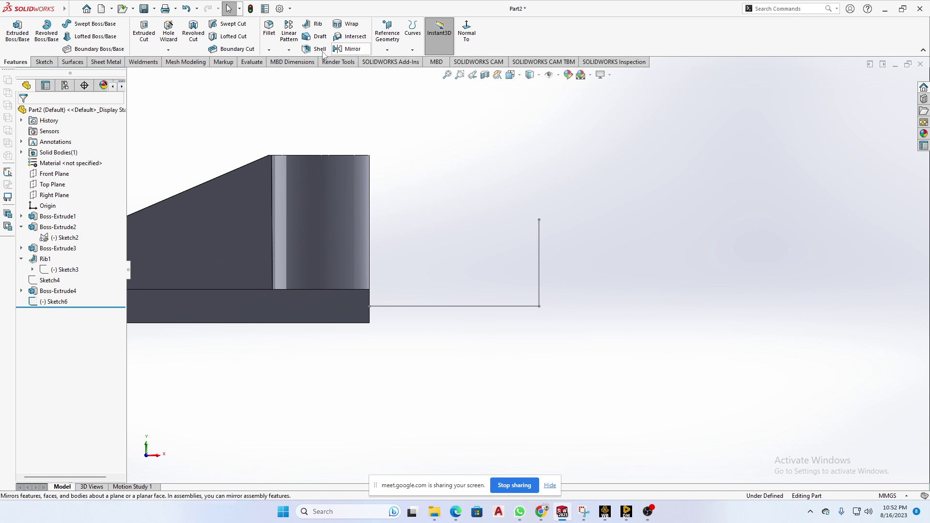
pyautogui.click(290, 9)
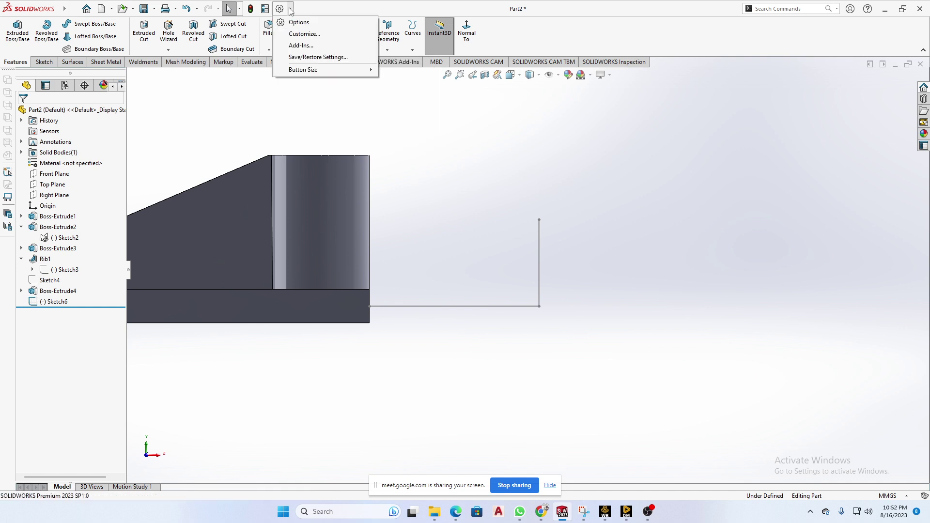
pyautogui.click(314, 46)
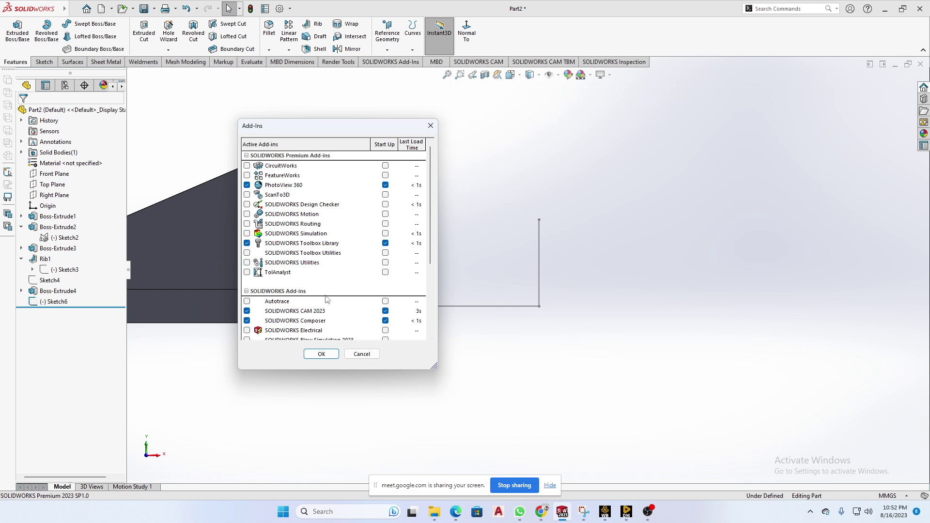
pyautogui.scroll(-4, 326, 299)
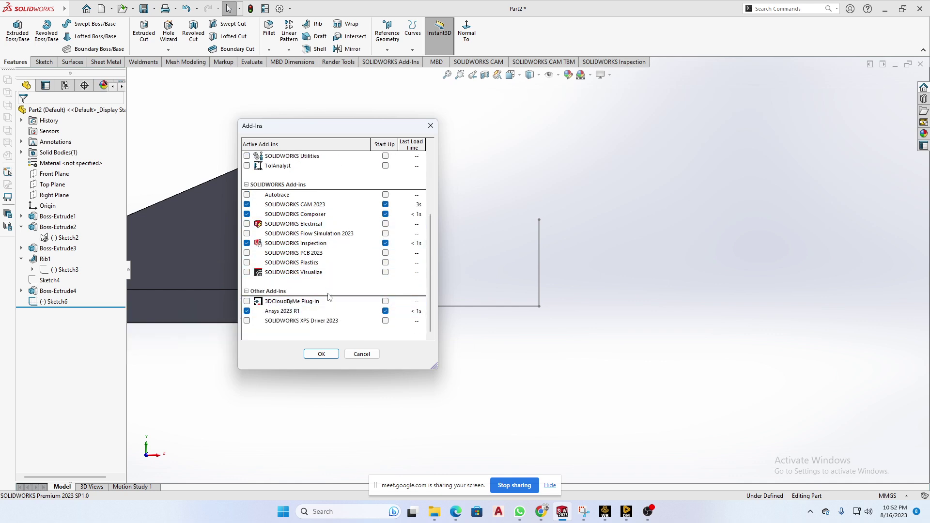
pyautogui.scroll(1, 328, 296)
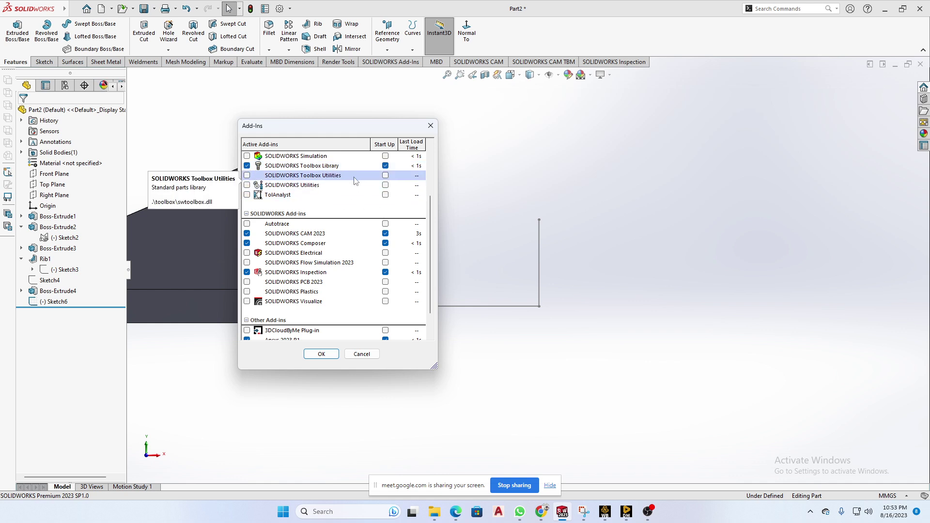
pyautogui.click(430, 126)
# Step: View the Toolbox standards folders in the Design Library and return to the model
pyautogui.click(924, 99)
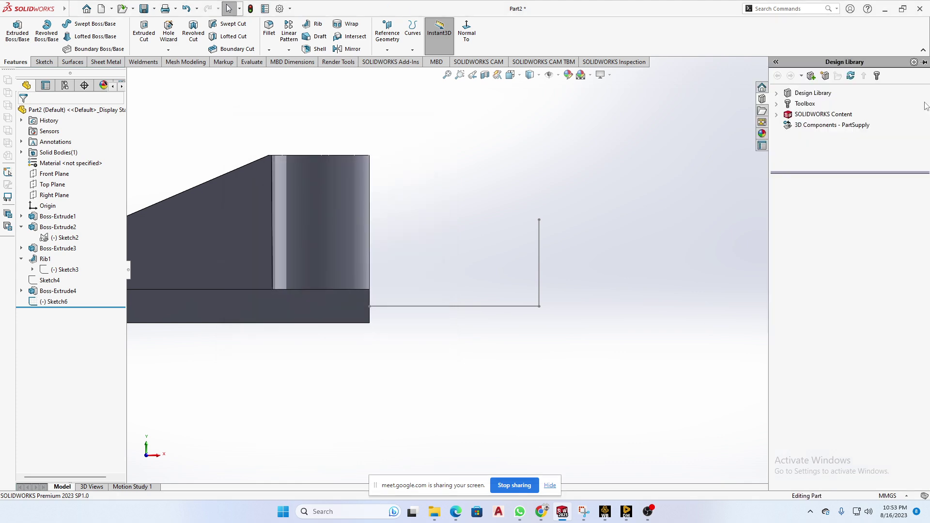
pyautogui.click(805, 103)
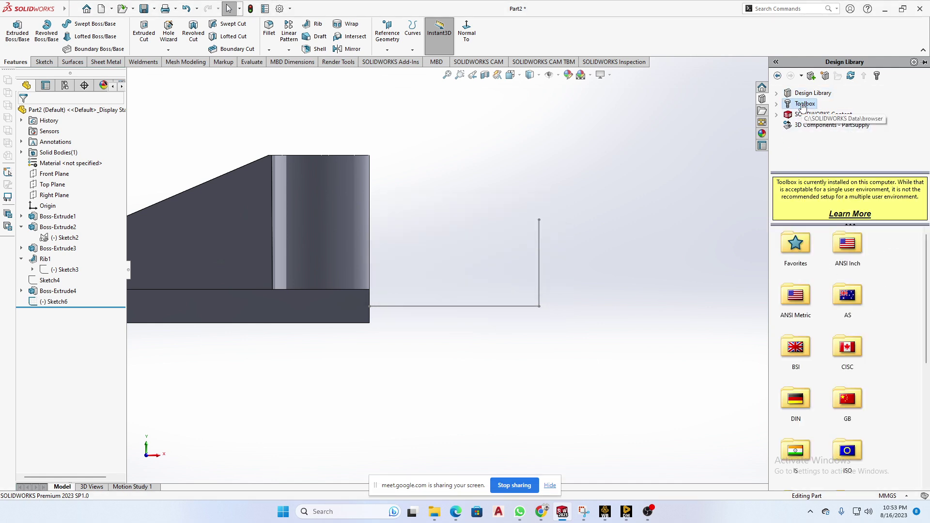
pyautogui.click(654, 332)
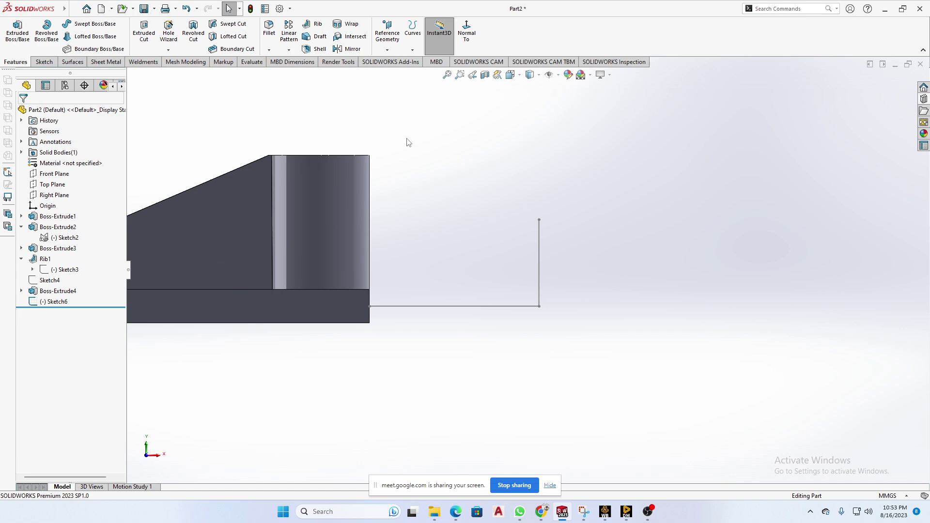
# Step: Review the active and start-up states in the SOLIDWORKS add-ins list again and close it without changes
pyautogui.click(289, 8)
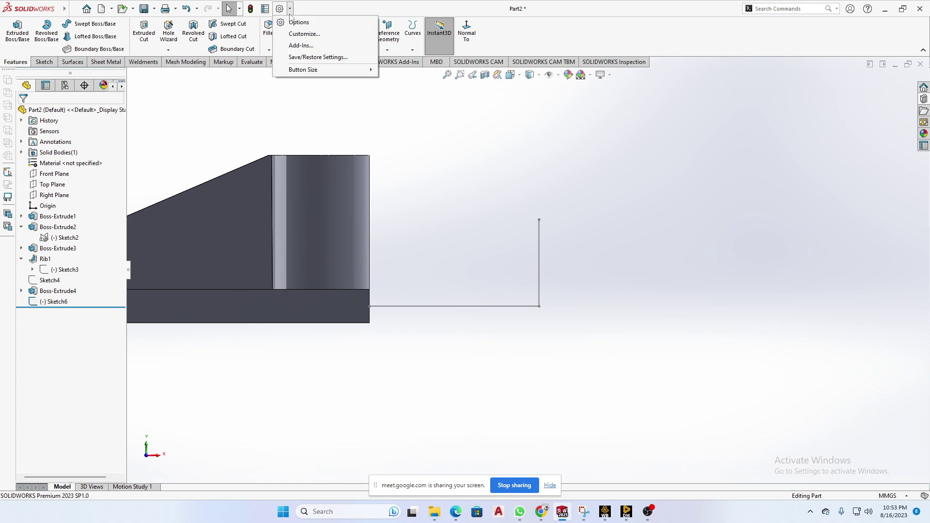
pyautogui.click(301, 46)
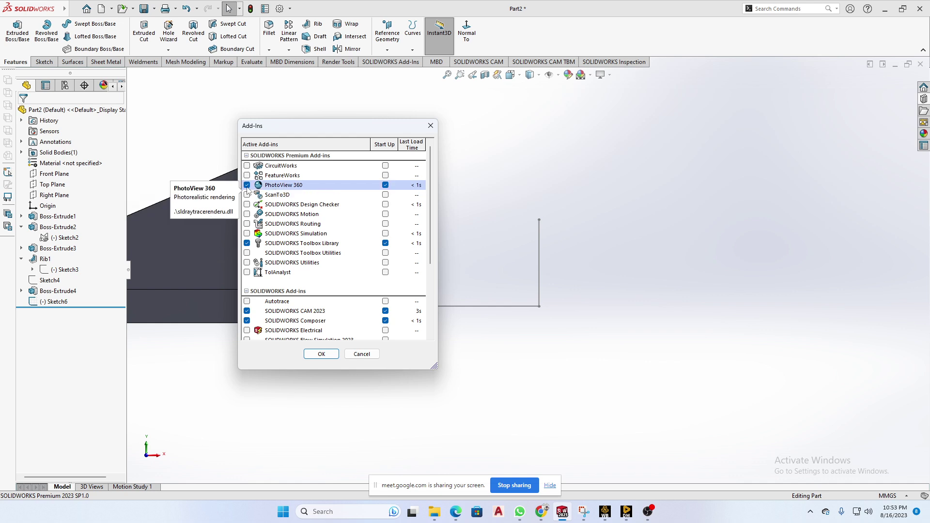
pyautogui.scroll(-2, 257, 244)
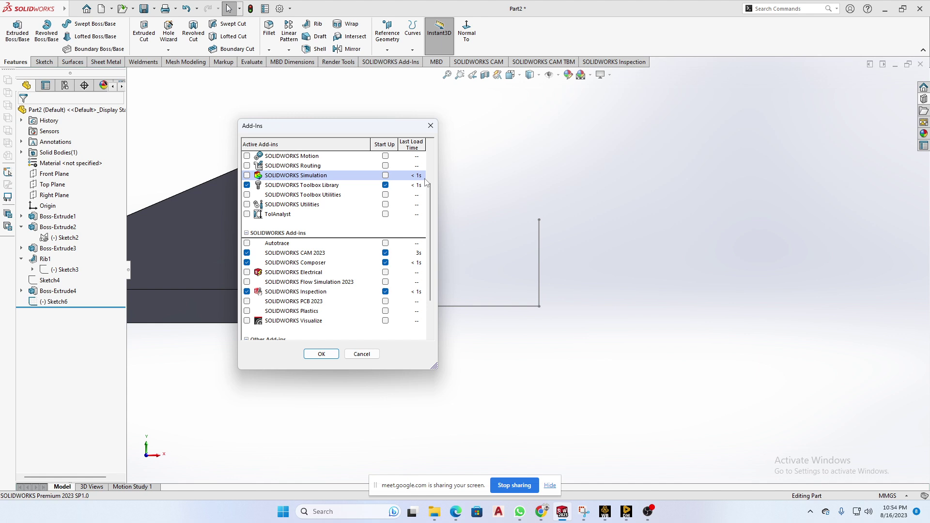
pyautogui.scroll(2, 326, 219)
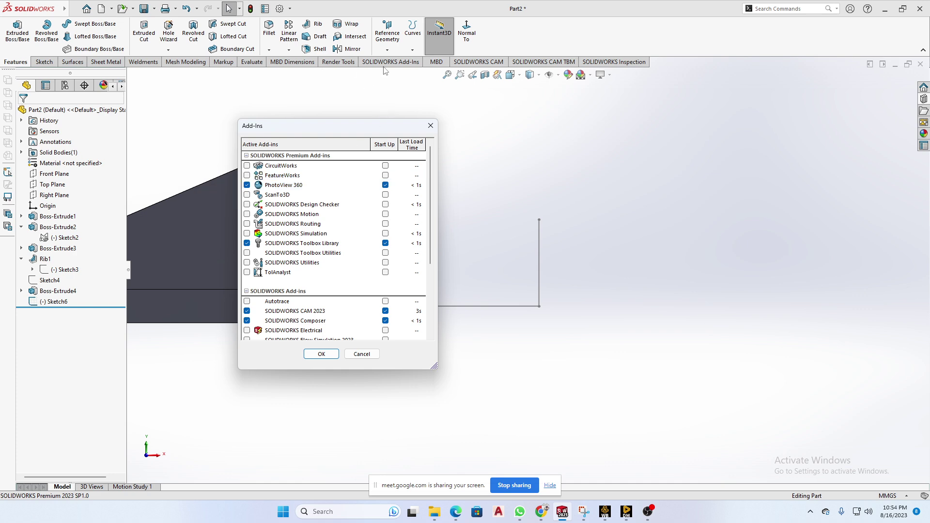
pyautogui.click(429, 126)
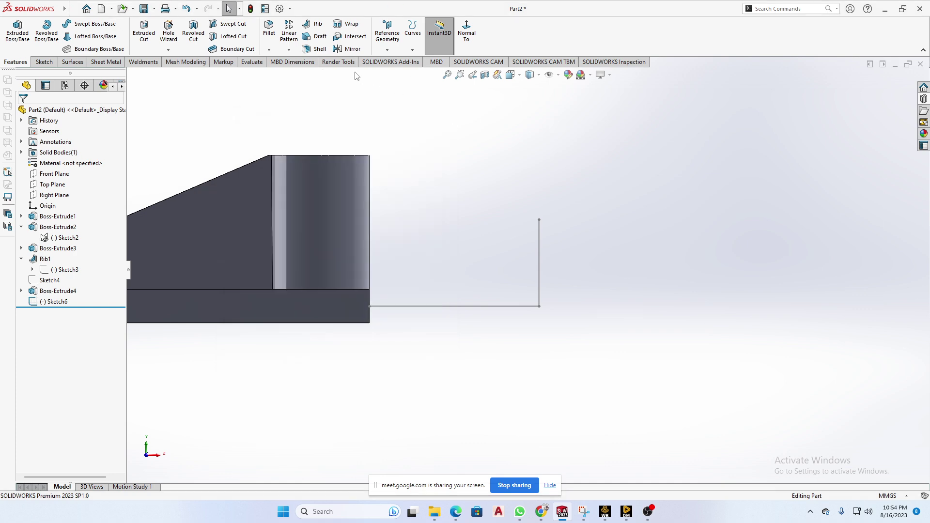
# Step: Look at the available SOLIDWORKS add-in commands, including PhotoView 360, and the render tools that belong to it
pyautogui.click(391, 62)
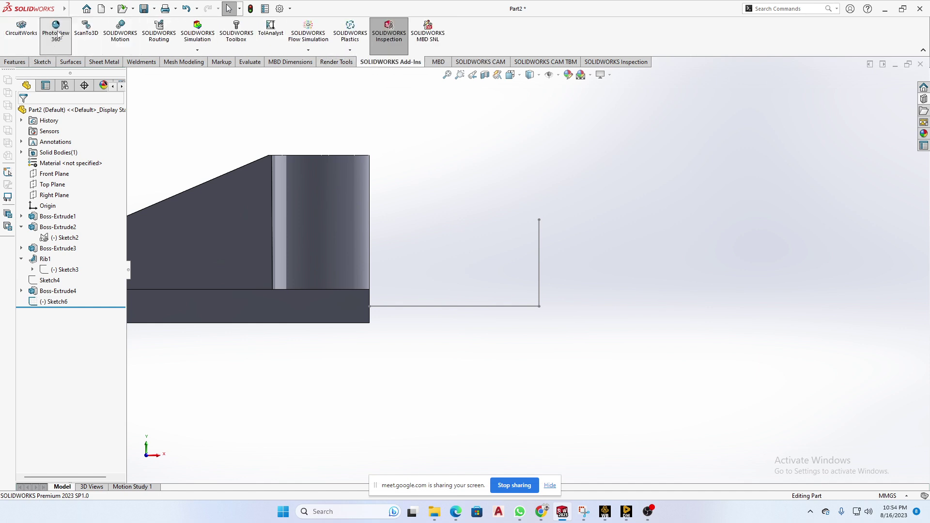
pyautogui.click(58, 47)
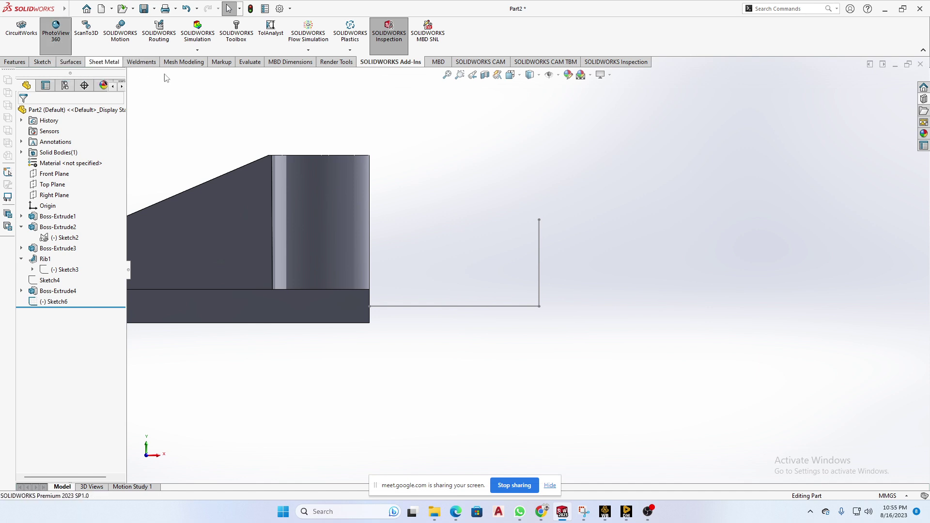
pyautogui.click(337, 62)
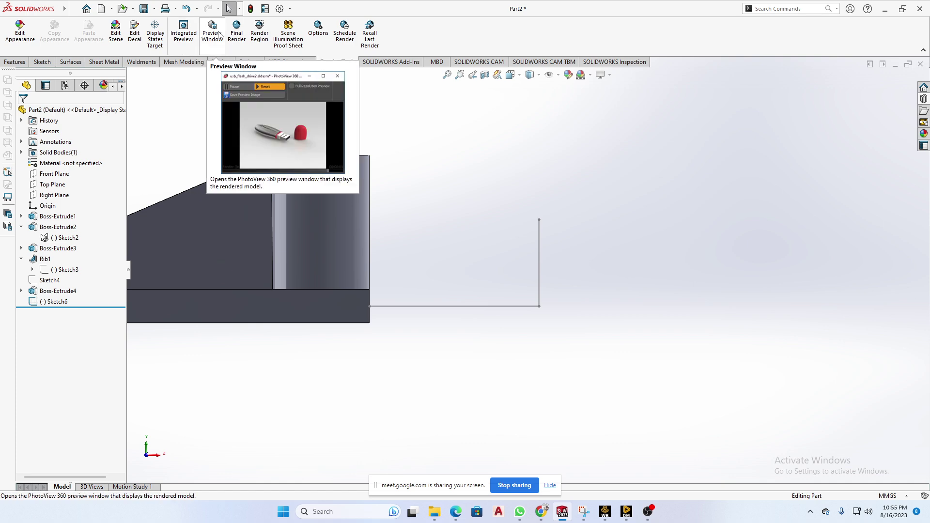
pyautogui.click(378, 63)
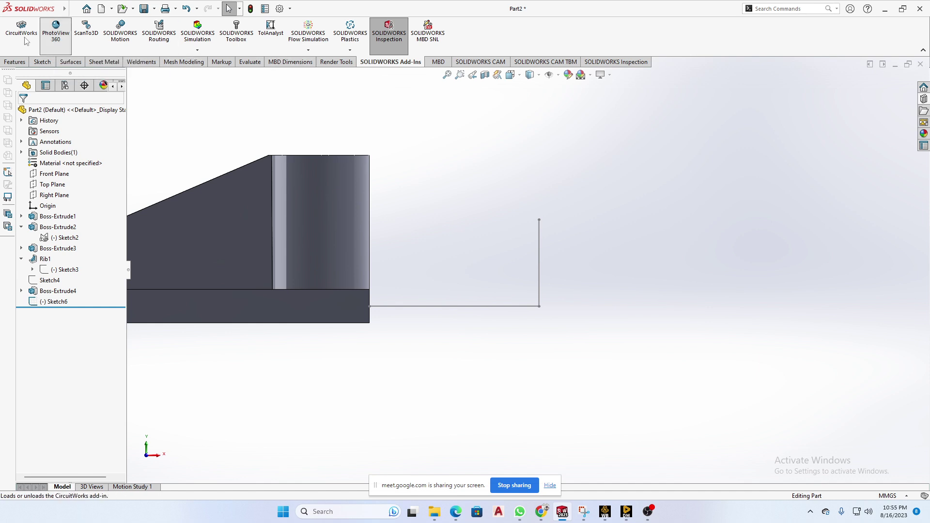
# Step: Check which CommandManager tabs are enabled, including Render Tools, and leave the selection unchanged
pyautogui.click(341, 67)
pyautogui.rightClick(340, 63)
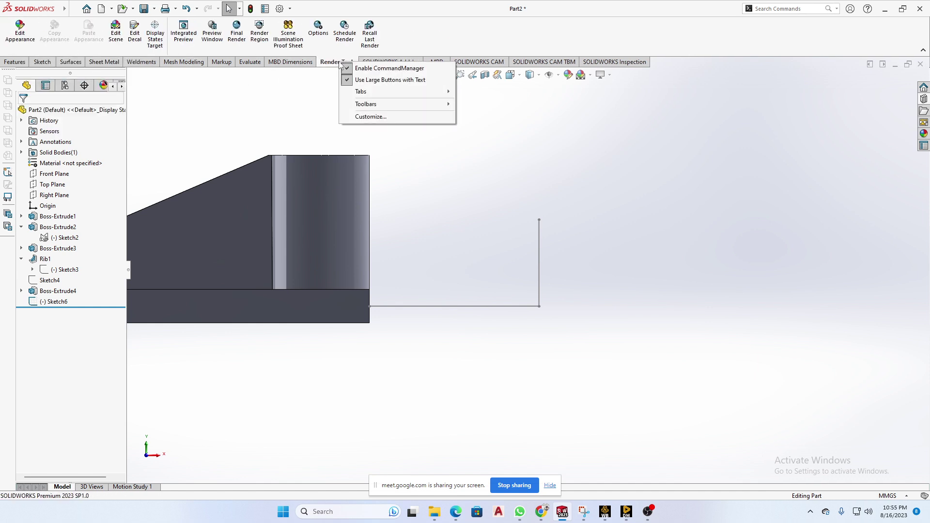
pyautogui.moveTo(370, 92)
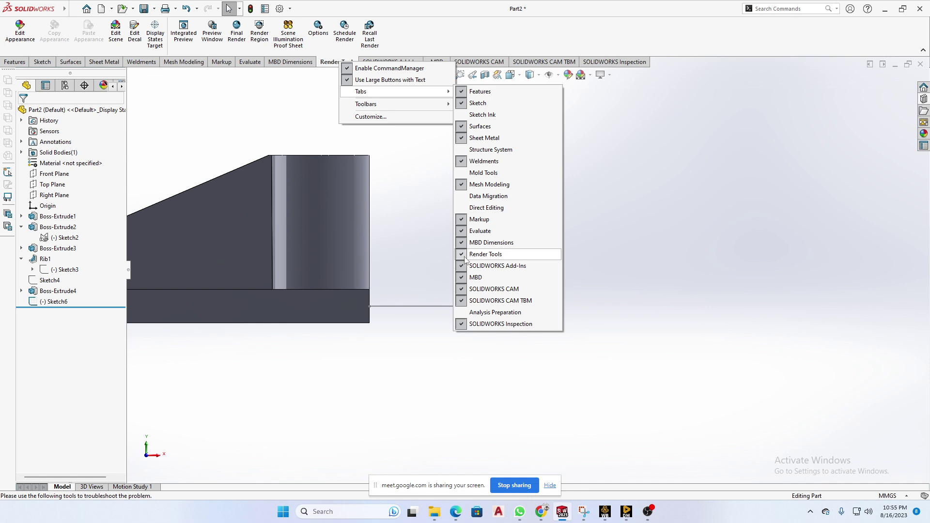
pyautogui.click(405, 169)
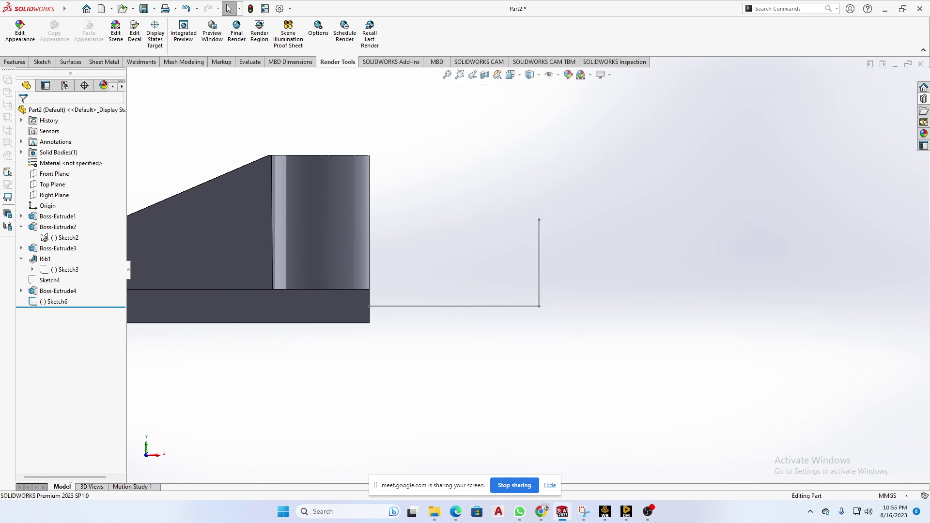
# Step: Check the handwritten topic list in the WhatsApp picture, return to SOLIDWORKS and cancel the part's colour editing
pyautogui.click(519, 511)
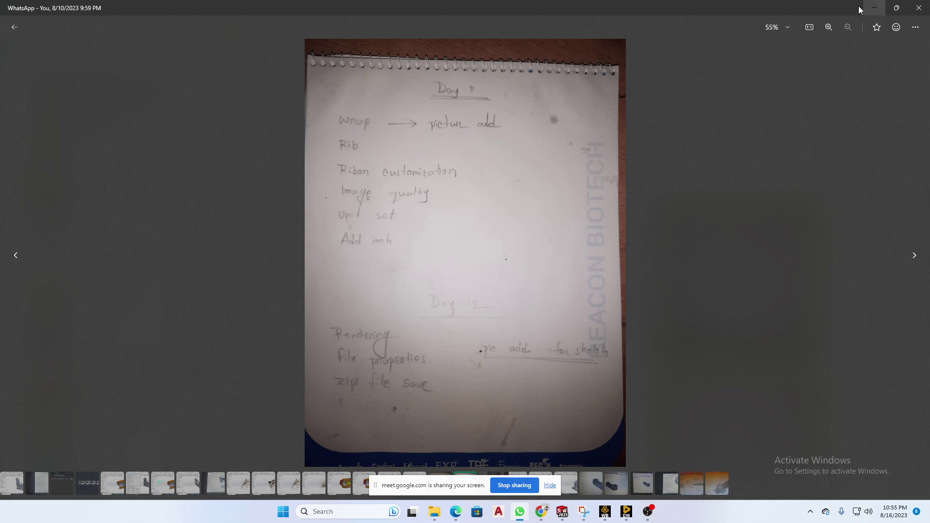
pyautogui.click(873, 8)
pyautogui.click(12, 61)
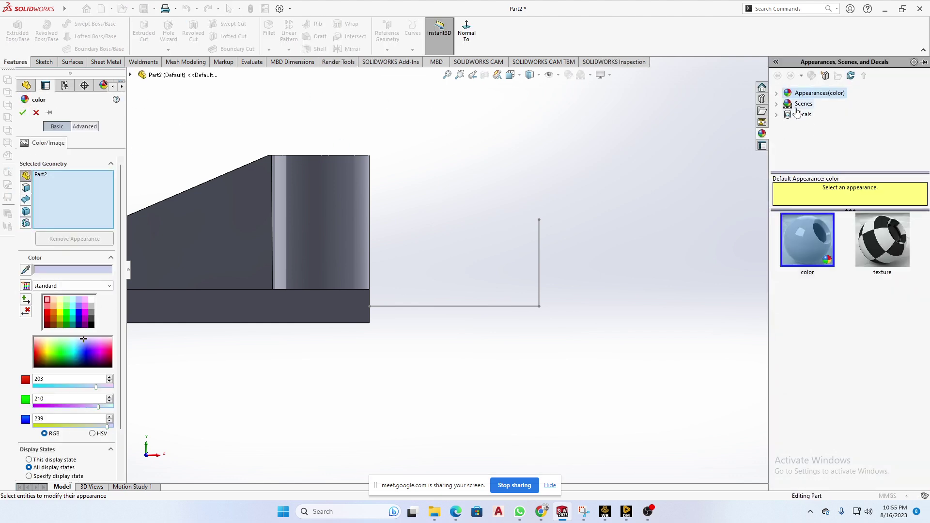
pyautogui.click(35, 113)
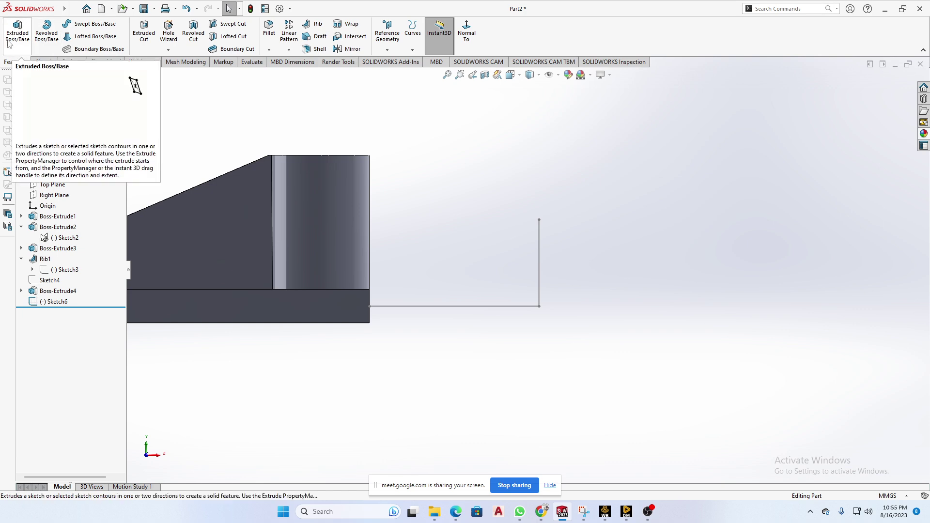
# Step: Customize the Features ribbon by adding a second Extruded Boss/Base command after Normal To
pyautogui.rightClick(574, 35)
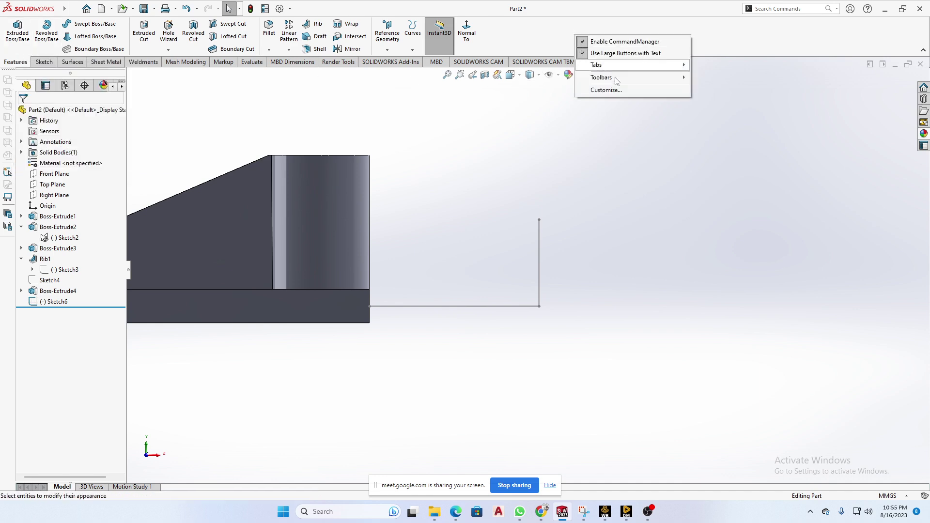
pyautogui.click(623, 90)
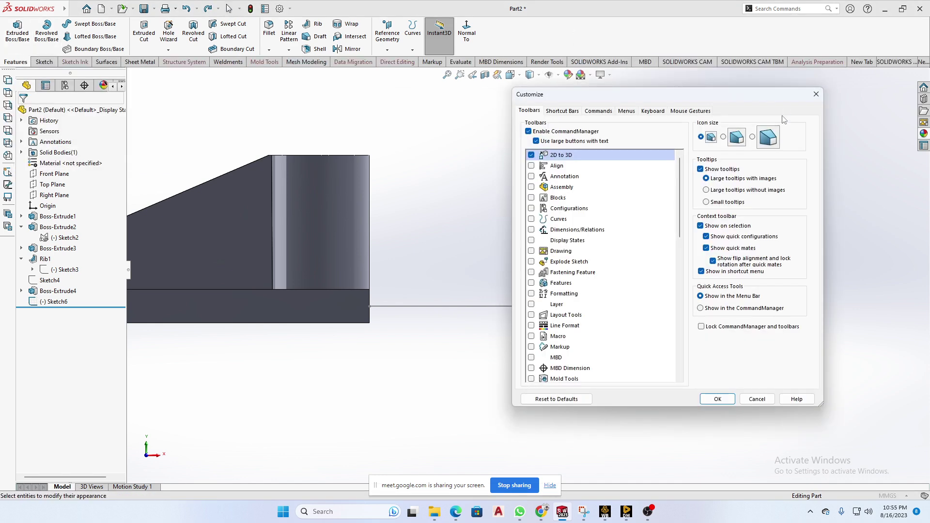
pyautogui.click(558, 111)
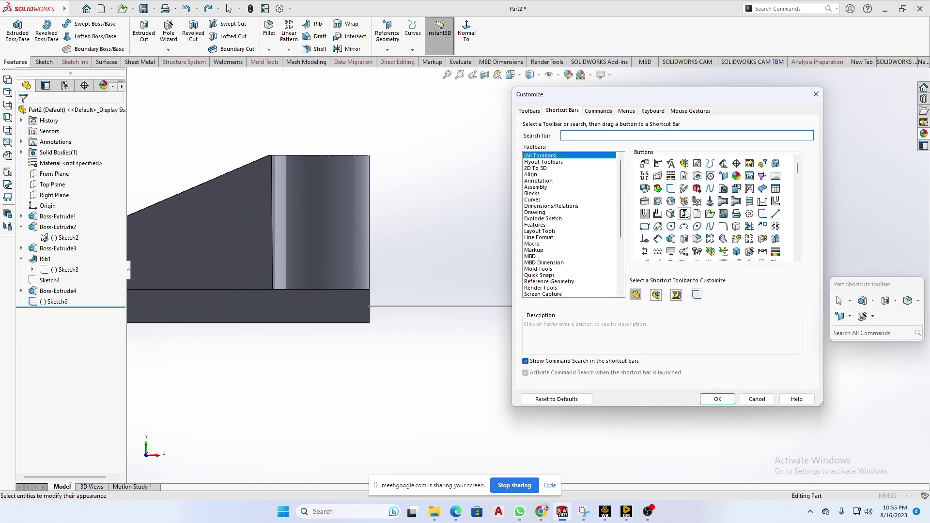
pyautogui.scroll(-3, 687, 226)
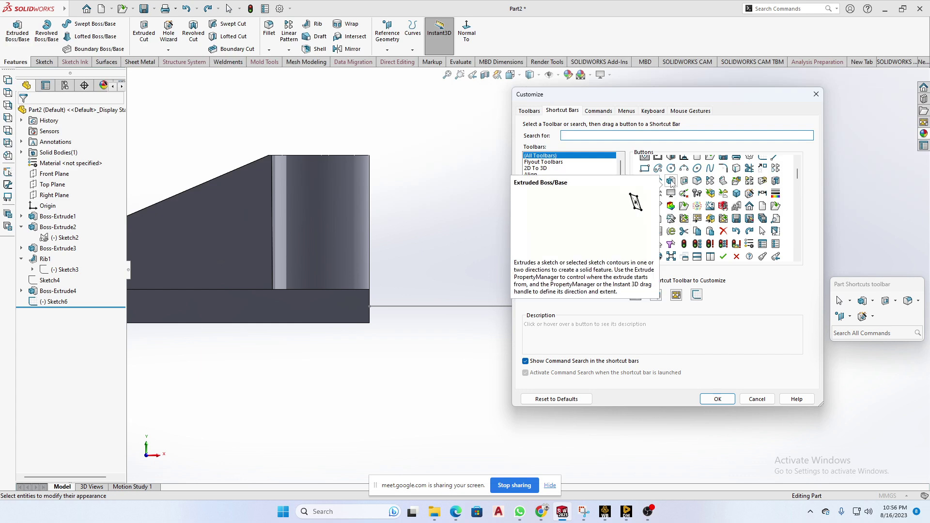
pyautogui.click(672, 181)
pyautogui.moveTo(676, 180); pyautogui.dragTo(548, 43)
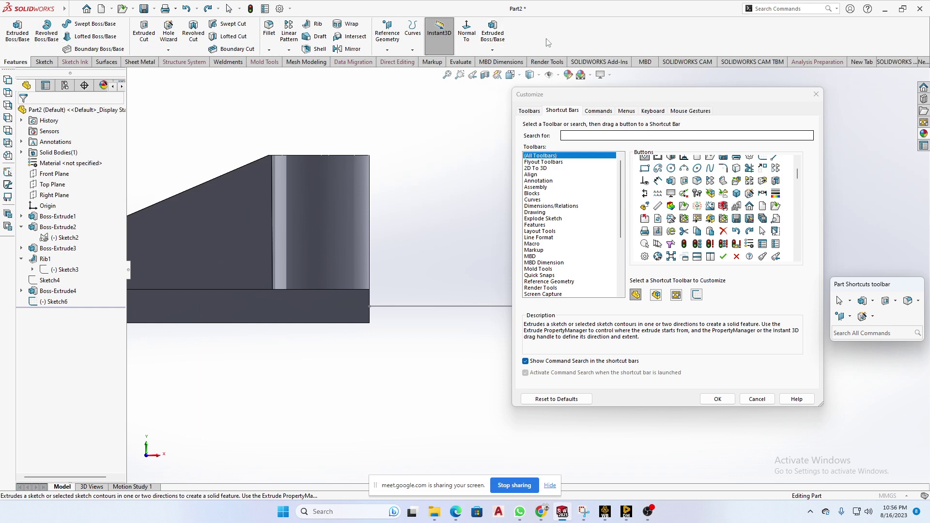
# Step: Delete the added Extruded Boss/Base command from the end of the Features ribbon and close the customization
pyautogui.rightClick(502, 37)
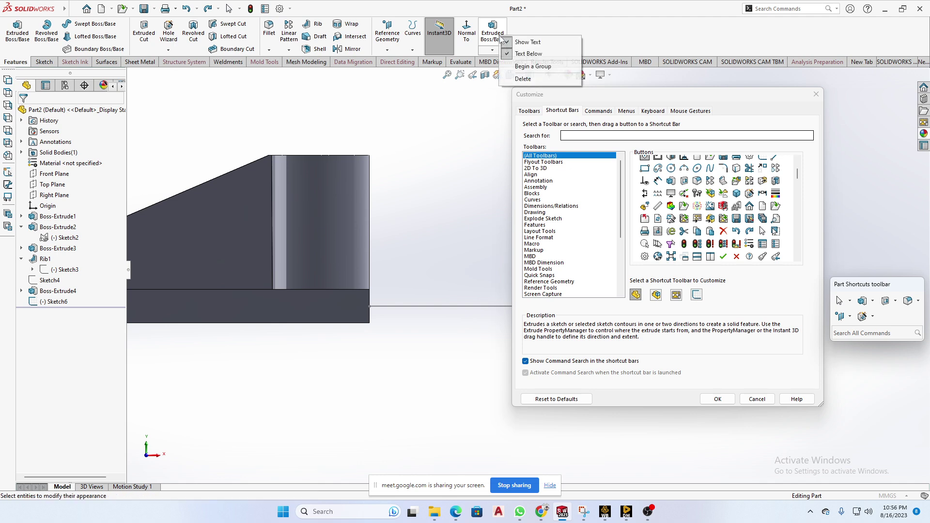
pyautogui.click(524, 79)
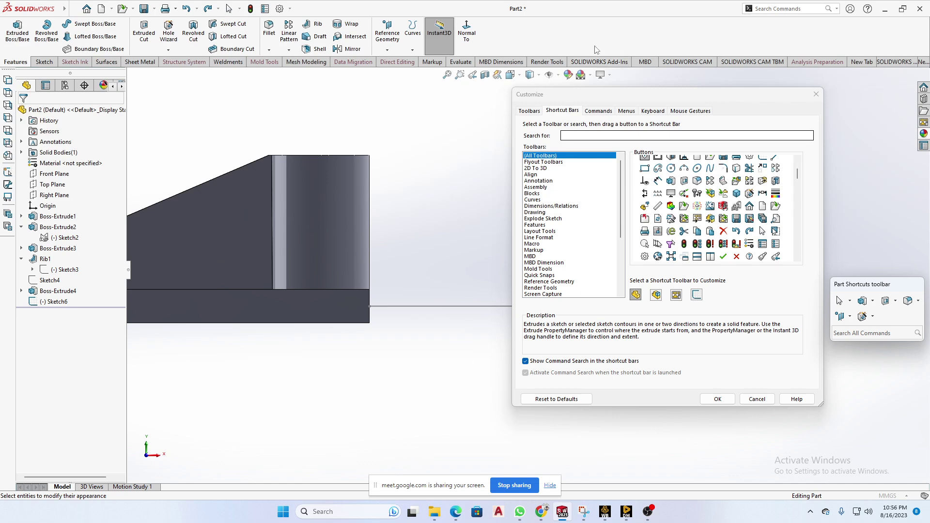
pyautogui.click(817, 93)
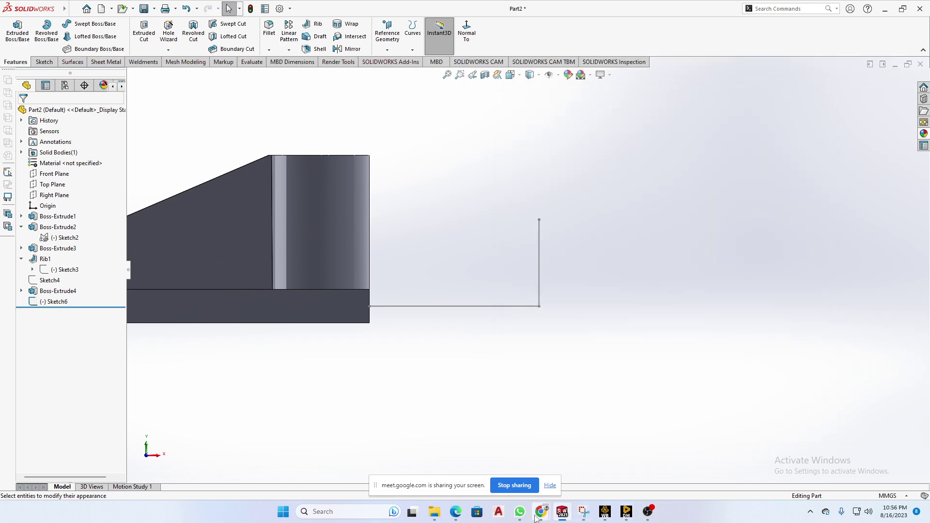
# Step: Check the WhatsApp topic list and the Google Meet call window, and minimize the call window
pyautogui.moveTo(541, 511)
pyautogui.click(533, 431)
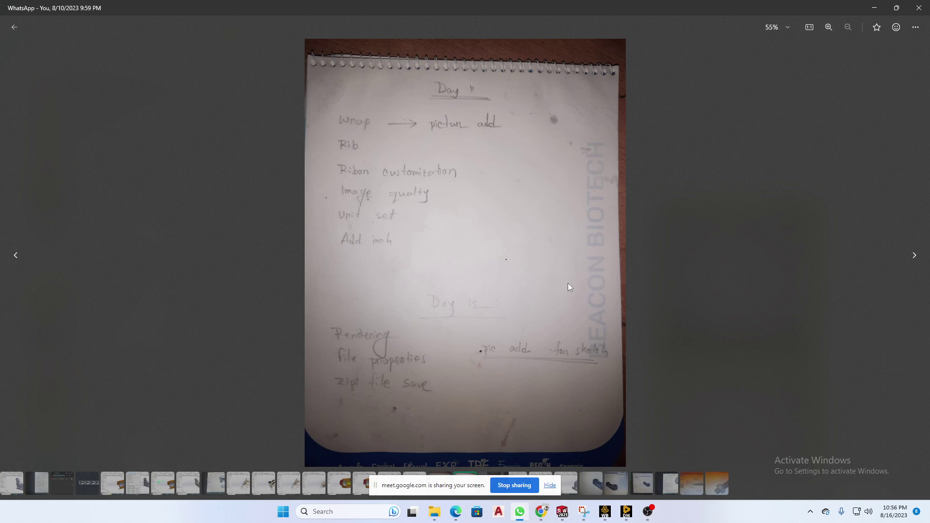
pyautogui.moveTo(541, 511)
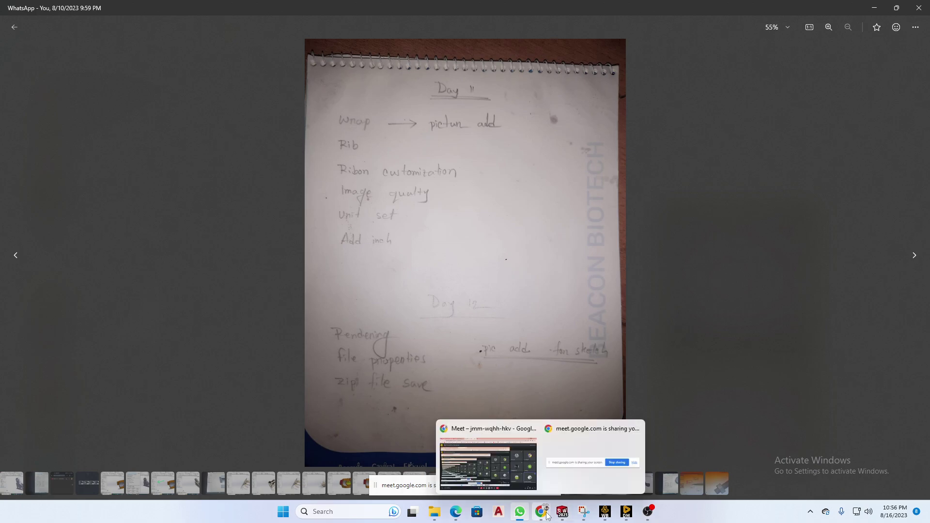
pyautogui.click(519, 446)
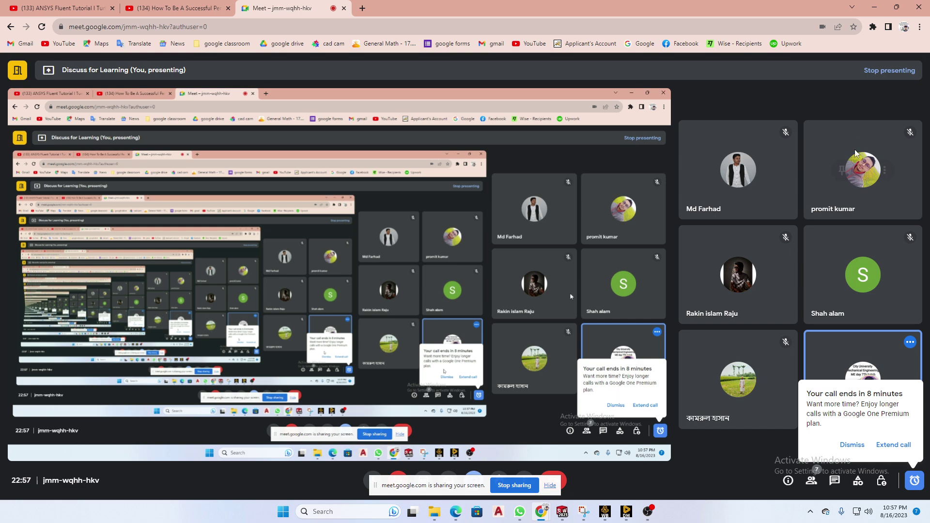
pyautogui.click(874, 7)
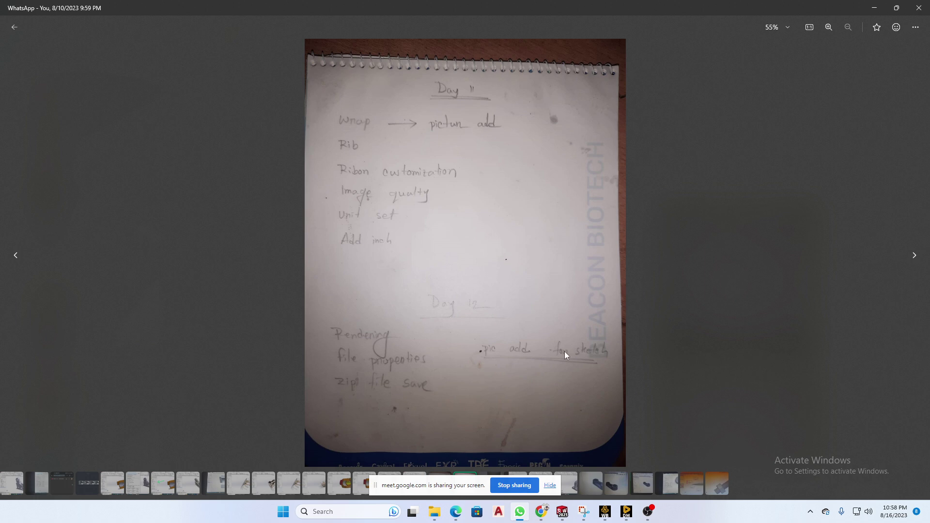
# Step: Switch to the car simulation part in SOLIDWORKS and examine its body, canopy, wheels and rear wing from several angles
pyautogui.moveTo(563, 510)
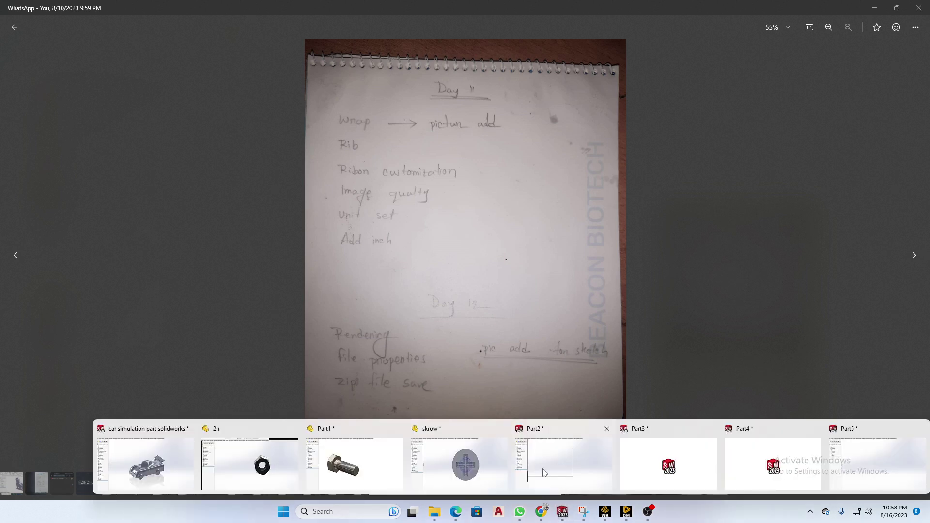
pyautogui.click(171, 461)
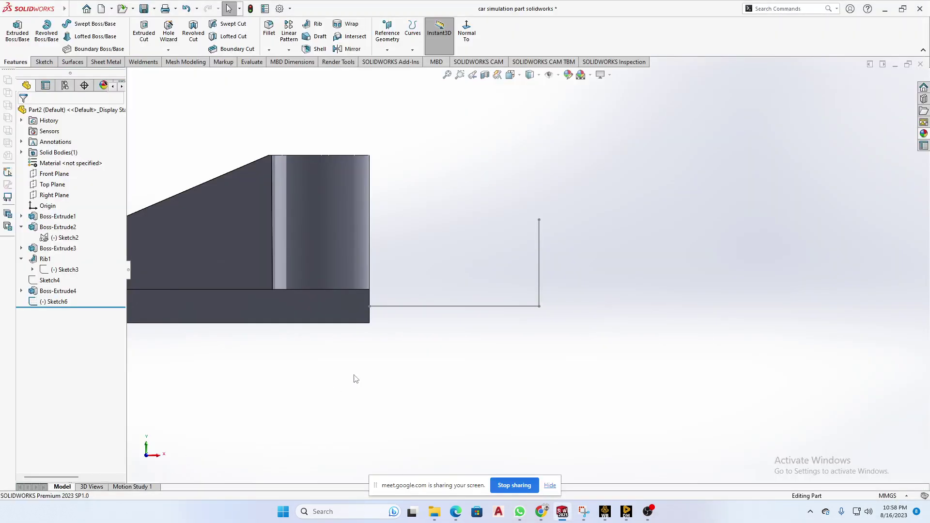
pyautogui.moveTo(652, 391); pyautogui.dragTo(576, 380, button='middle')
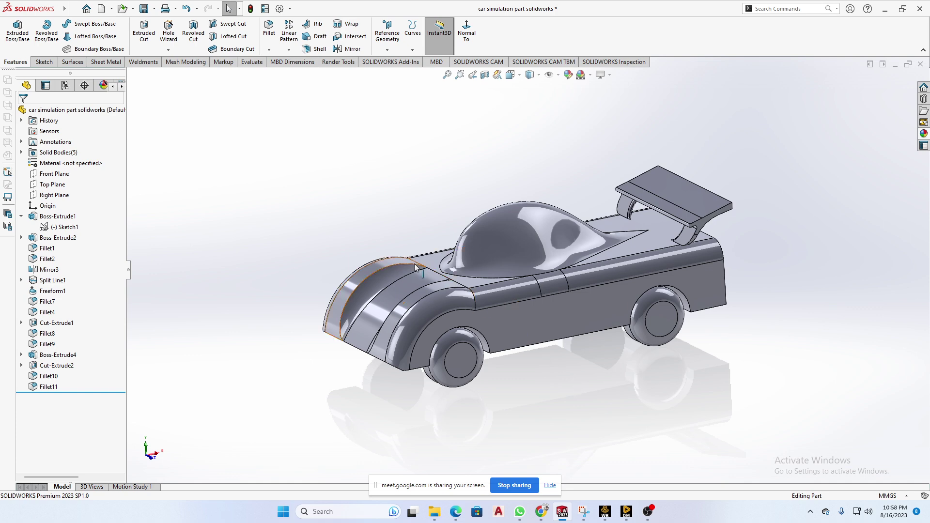
pyautogui.moveTo(540, 370); pyautogui.dragTo(486, 360, button='middle')
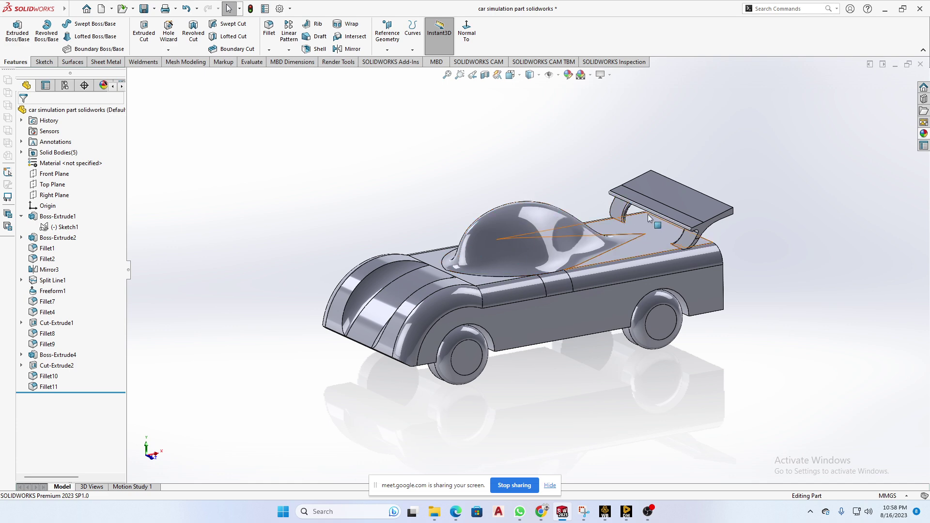
pyautogui.moveTo(731, 244); pyautogui.dragTo(735, 263, button='middle')
pyautogui.moveTo(718, 377); pyautogui.dragTo(580, 337, button='middle')
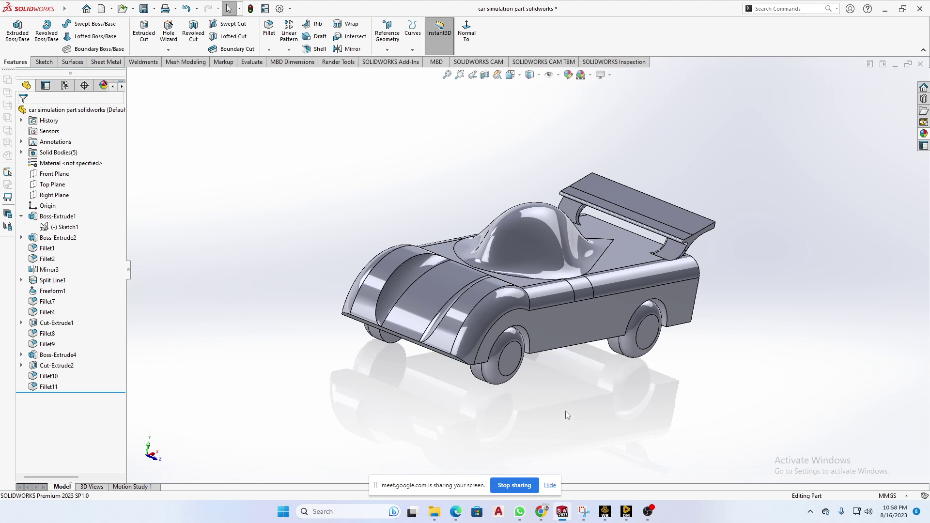
pyautogui.scroll(-3, 578, 259)
pyautogui.scroll(3, 569, 310)
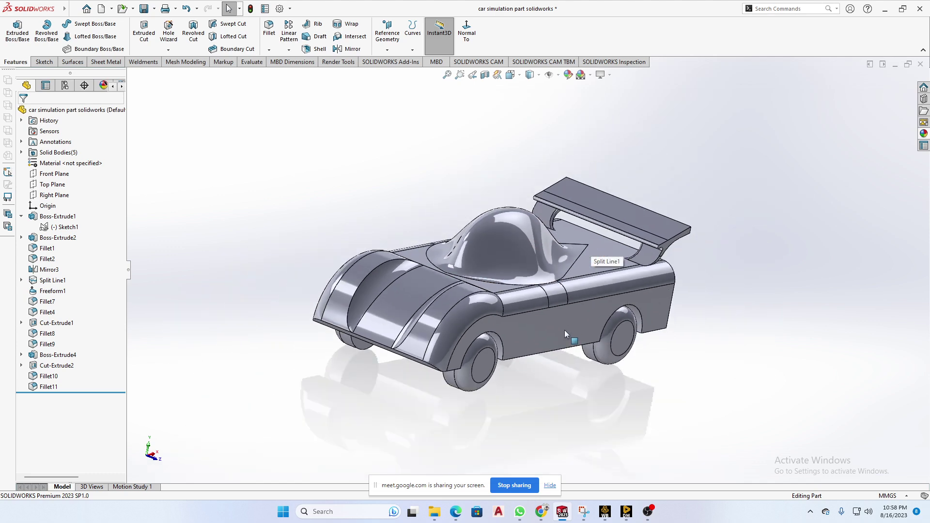
pyautogui.moveTo(557, 359); pyautogui.dragTo(490, 373, button='middle')
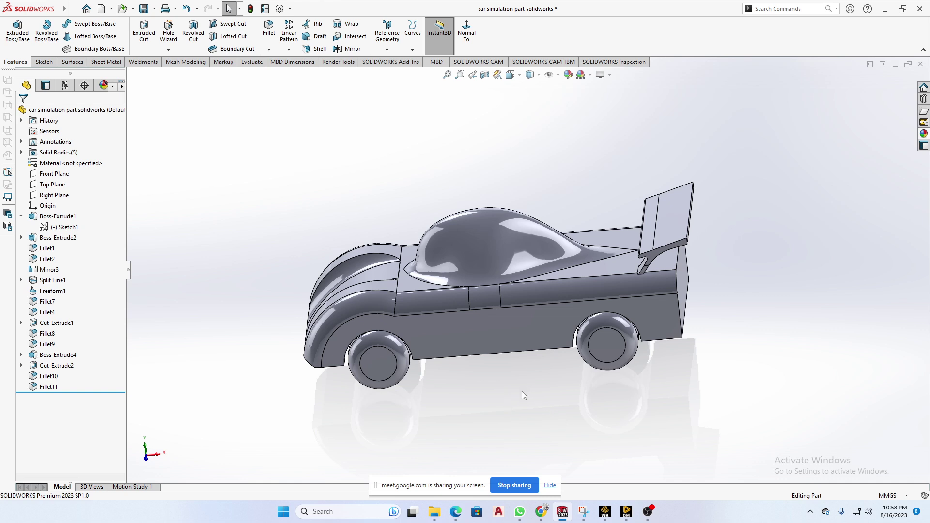
pyautogui.moveTo(529, 421); pyautogui.dragTo(553, 408, button='middle')
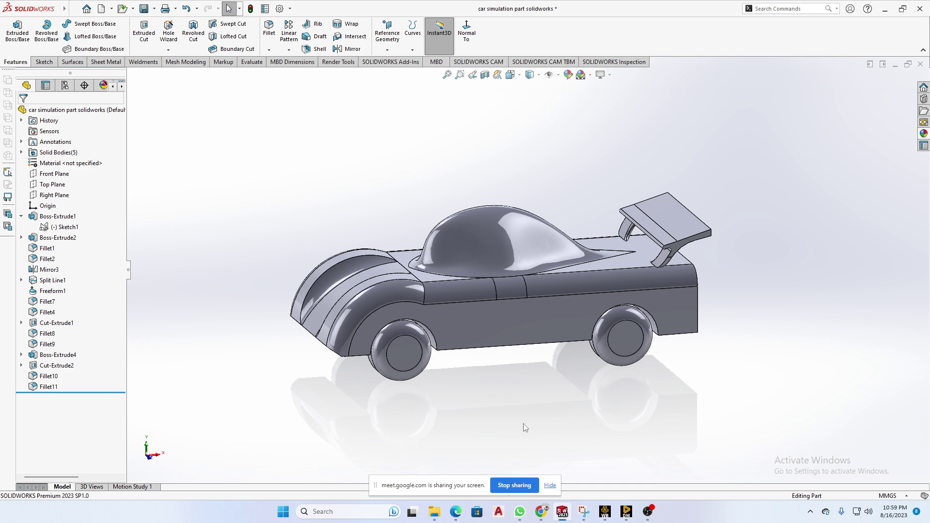
# Step: Examine the filleted strip along the car's upper side by selecting its faces and viewing the car from several angles
pyautogui.moveTo(523, 423); pyautogui.dragTo(535, 411, button='middle')
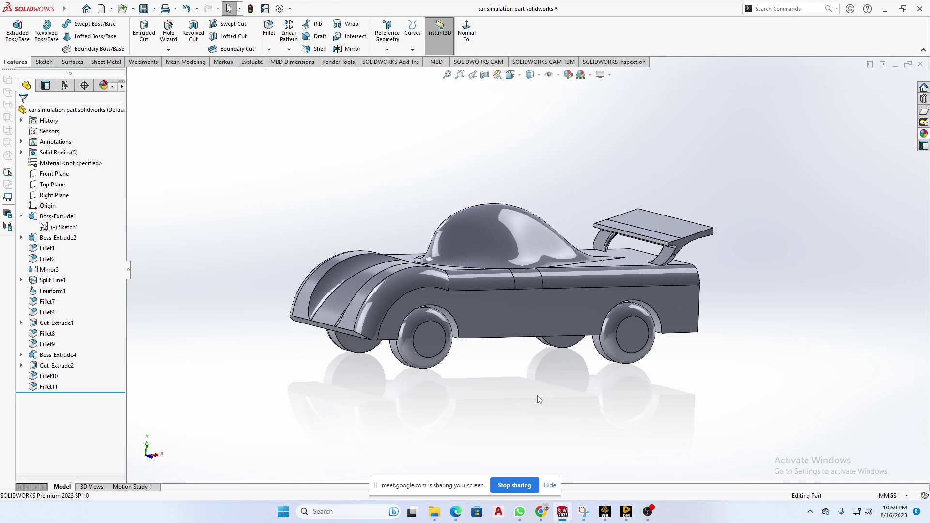
pyautogui.moveTo(543, 379); pyautogui.dragTo(546, 403, button='middle')
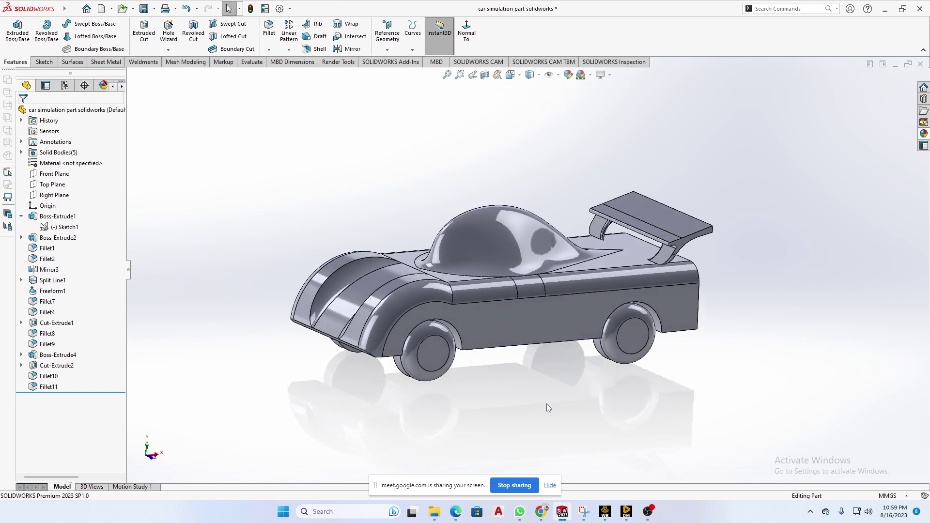
pyautogui.click(419, 295)
pyautogui.click(462, 290)
pyautogui.click(538, 288)
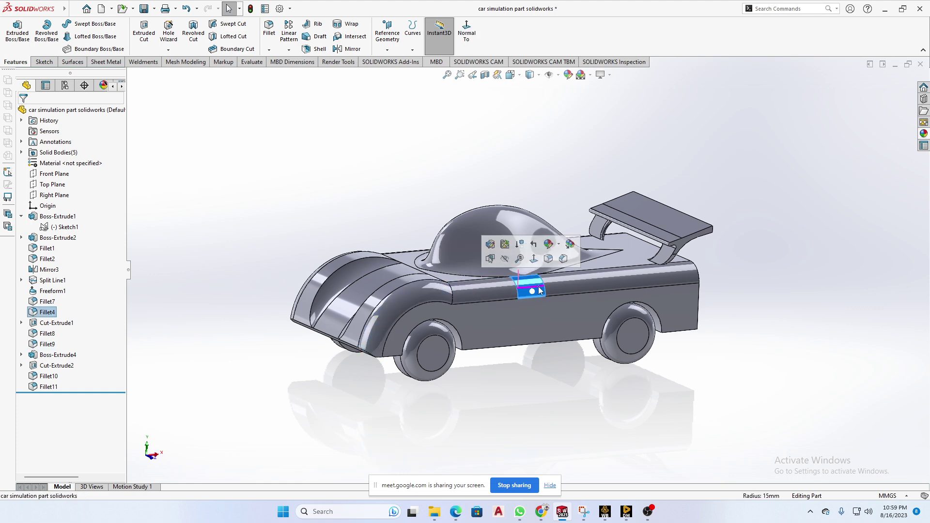
pyautogui.click(586, 282)
pyautogui.scroll(-5, 433, 332)
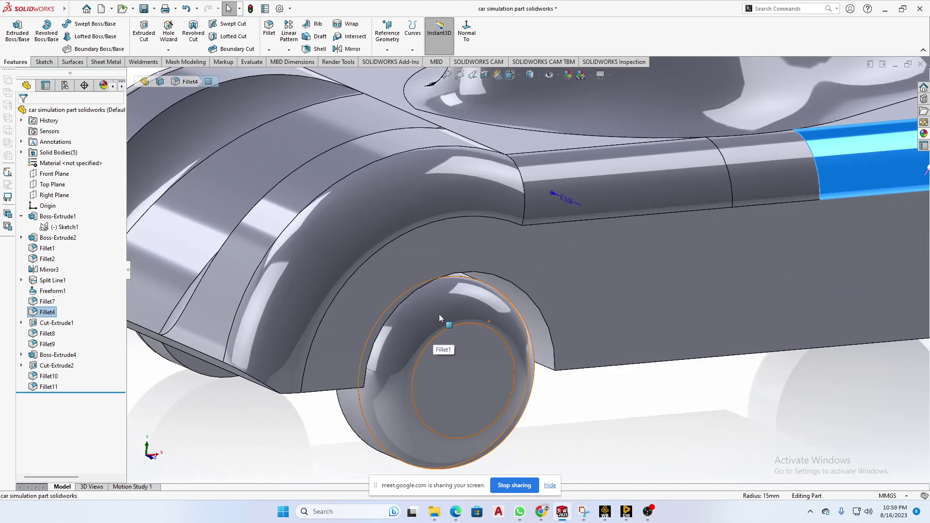
# Step: Inspect the front wheel's rounded face, the flat body side and the rear end of the car
pyautogui.click(439, 314)
pyautogui.scroll(5, 455, 341)
pyautogui.moveTo(469, 358); pyautogui.dragTo(467, 320, button='middle')
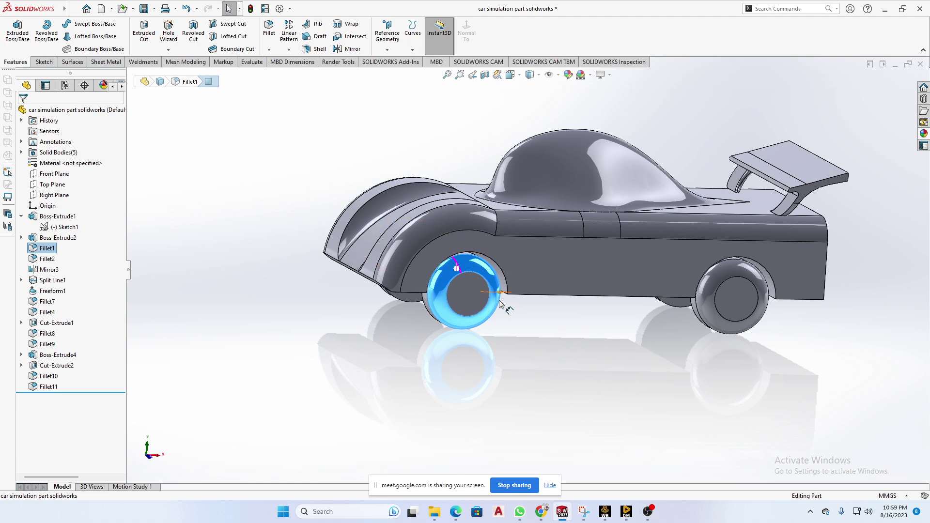
pyautogui.moveTo(518, 317)
pyautogui.mouseDown(button='middle')
pyautogui.moveTo(519, 341)
pyautogui.moveTo(586, 269)
pyautogui.moveTo(519, 317)
pyautogui.mouseUp(button='middle')
pyautogui.click(524, 348)
pyautogui.click(586, 268)
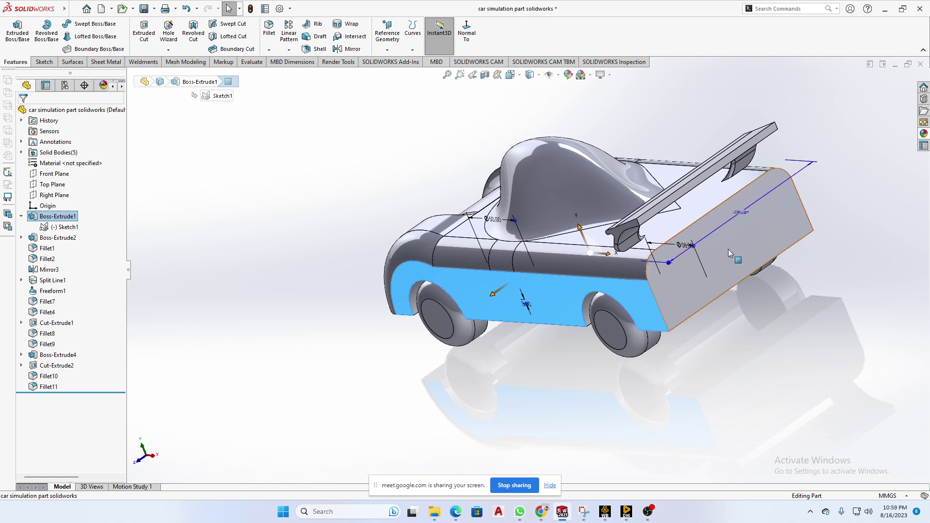
pyautogui.click(754, 333)
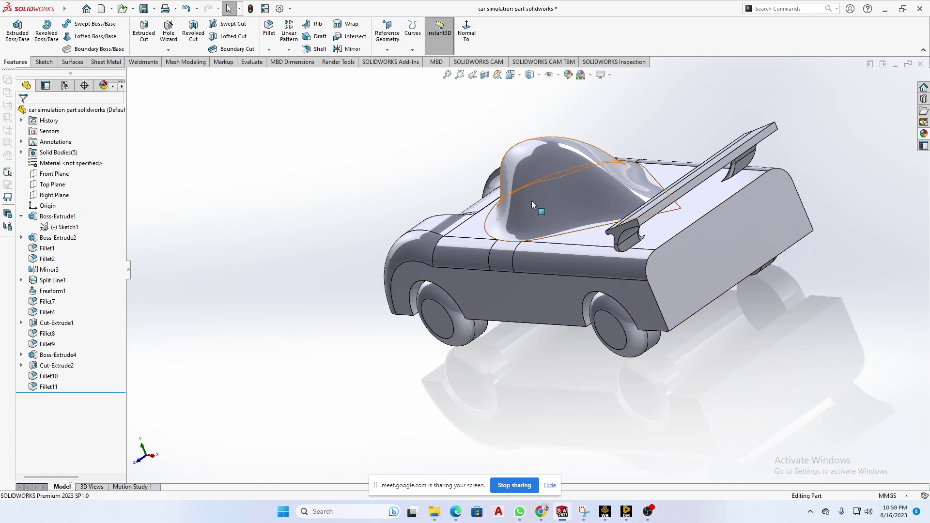
# Step: Select the split-line canopy face and examine the canopy, underside, front fenders and rear wing from different angles
pyautogui.moveTo(499, 226); pyautogui.dragTo(563, 209, button='middle')
pyautogui.click(563, 209)
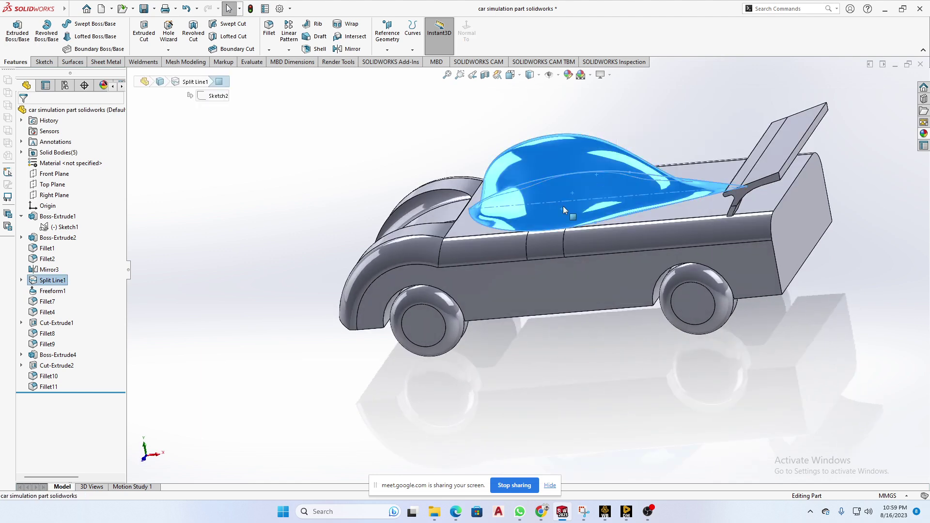
pyautogui.moveTo(599, 176); pyautogui.dragTo(603, 234, button='middle')
pyautogui.moveTo(568, 179); pyautogui.dragTo(768, 260, button='middle')
pyautogui.scroll(-3, 766, 257)
pyautogui.scroll(1, 766, 257)
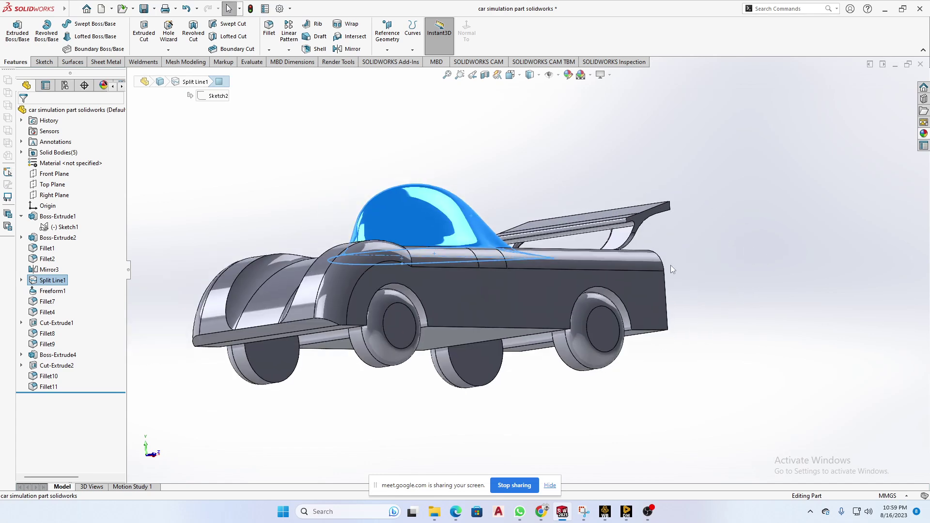
pyautogui.click(533, 401)
pyautogui.moveTo(536, 380); pyautogui.dragTo(525, 401, button='middle')
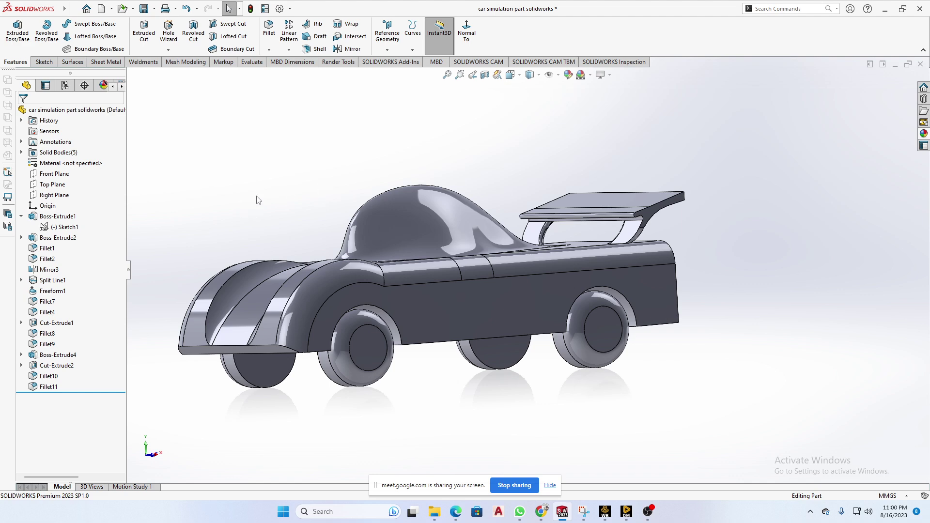
pyautogui.moveTo(258, 200); pyautogui.dragTo(250, 208, button='middle')
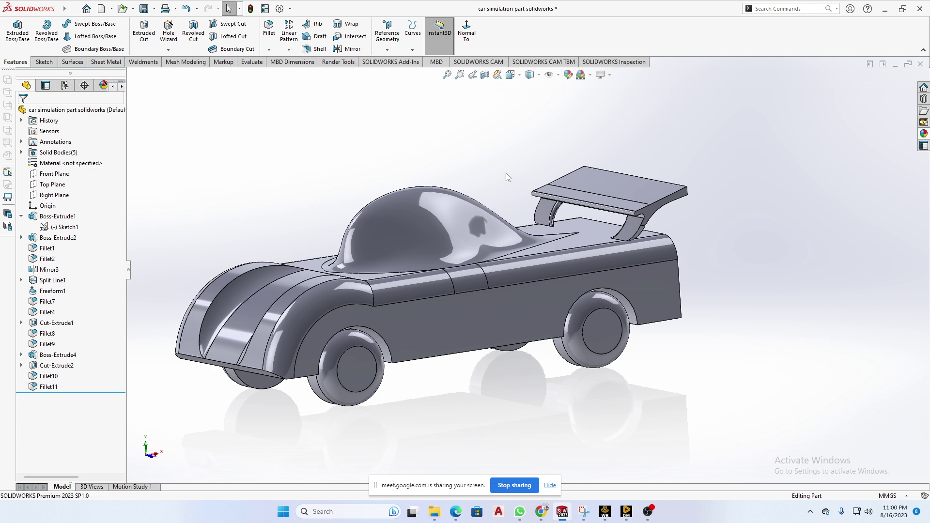
pyautogui.moveTo(468, 190); pyautogui.dragTo(446, 207, button='middle')
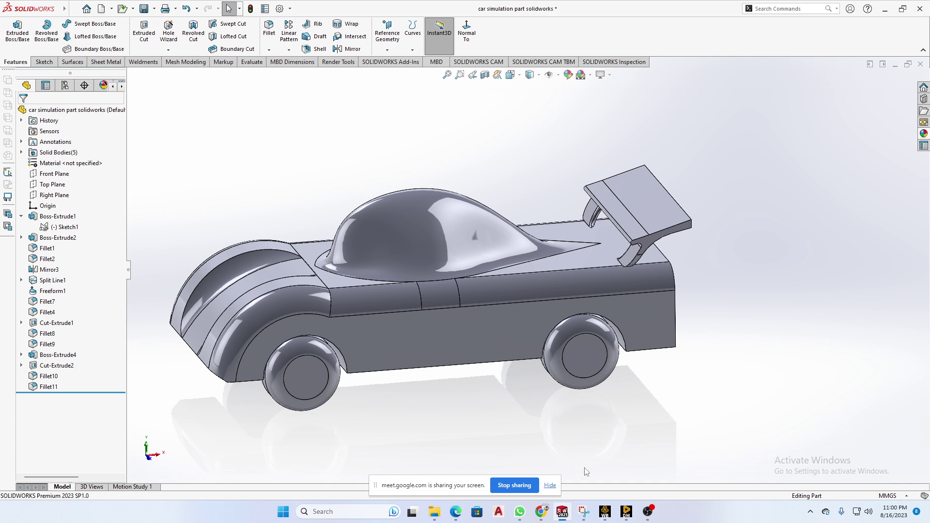
# Step: Switch to the Part3 document and examine the rectangular block from several angles
pyautogui.moveTo(564, 503)
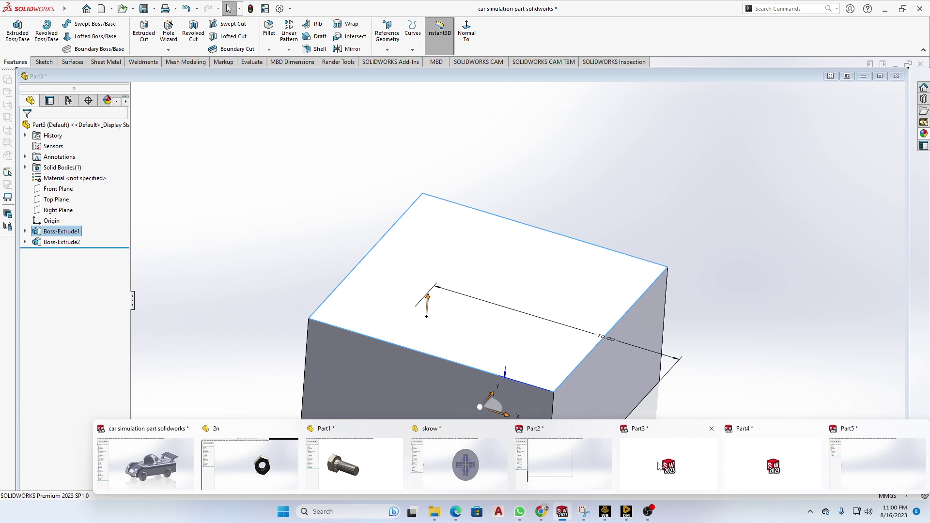
pyautogui.click(658, 466)
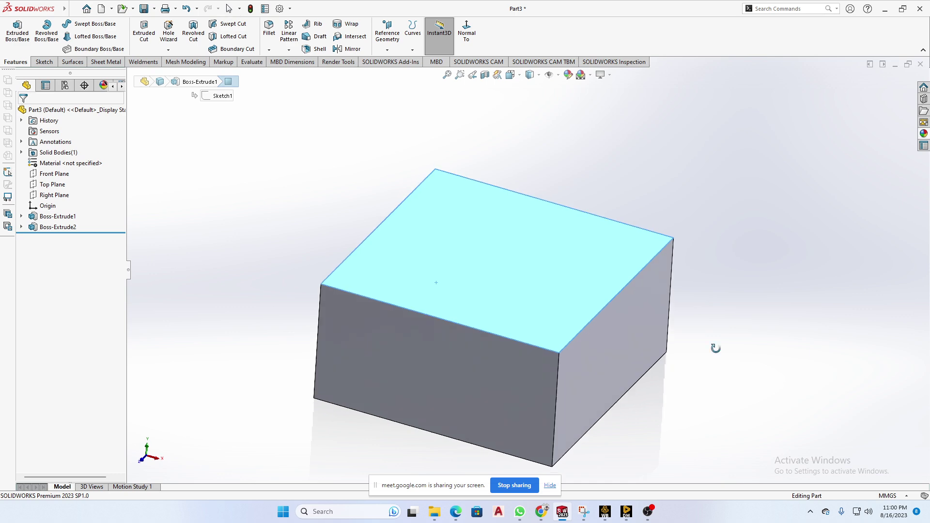
pyautogui.moveTo(712, 349); pyautogui.dragTo(563, 411, button='middle')
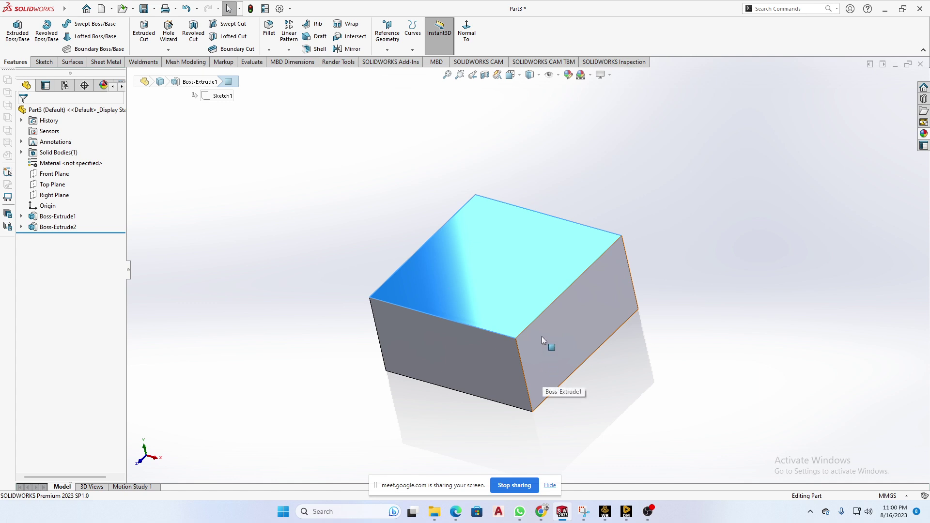
pyautogui.click(331, 409)
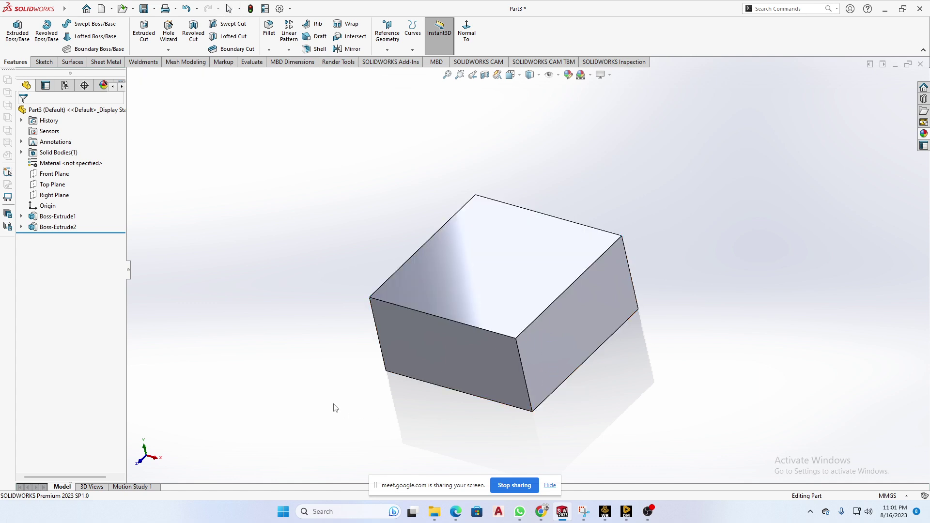
pyautogui.moveTo(332, 407); pyautogui.dragTo(511, 400, button='middle')
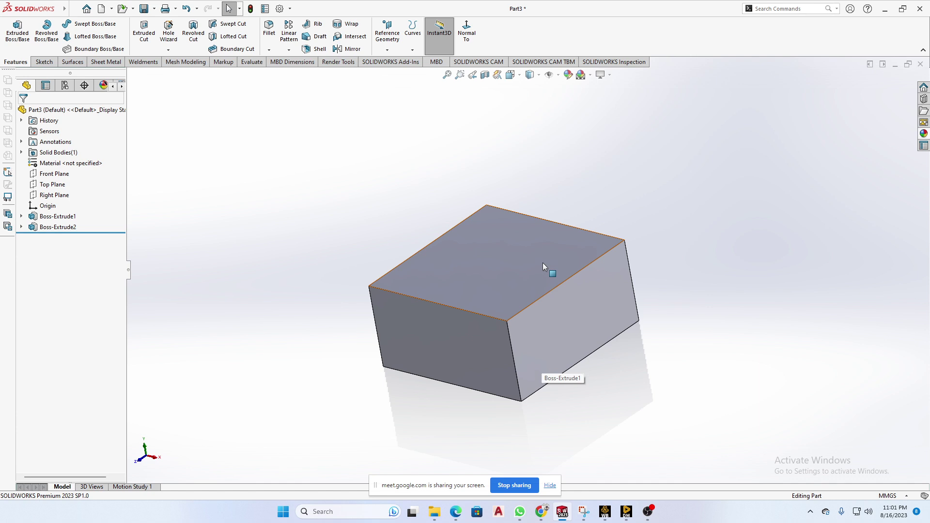
pyautogui.moveTo(538, 295); pyautogui.dragTo(554, 311, button='middle')
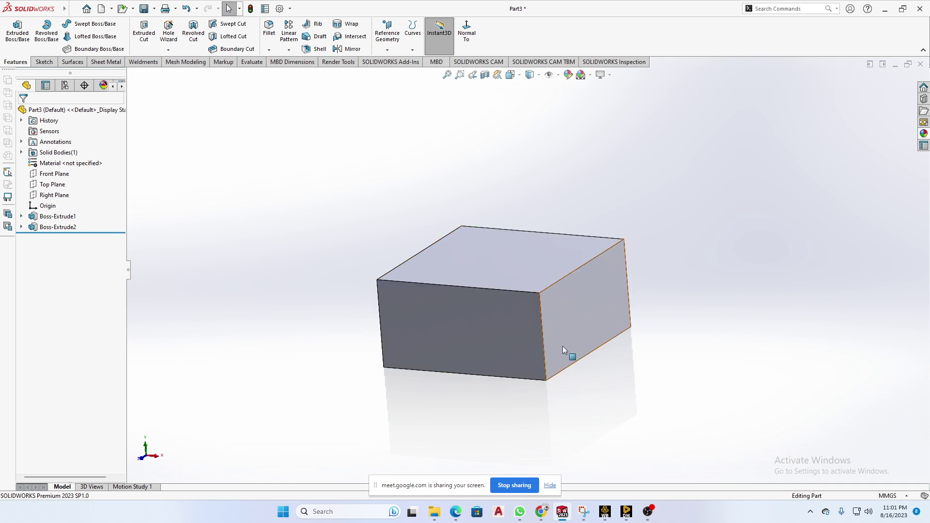
pyautogui.scroll(1, 526, 272)
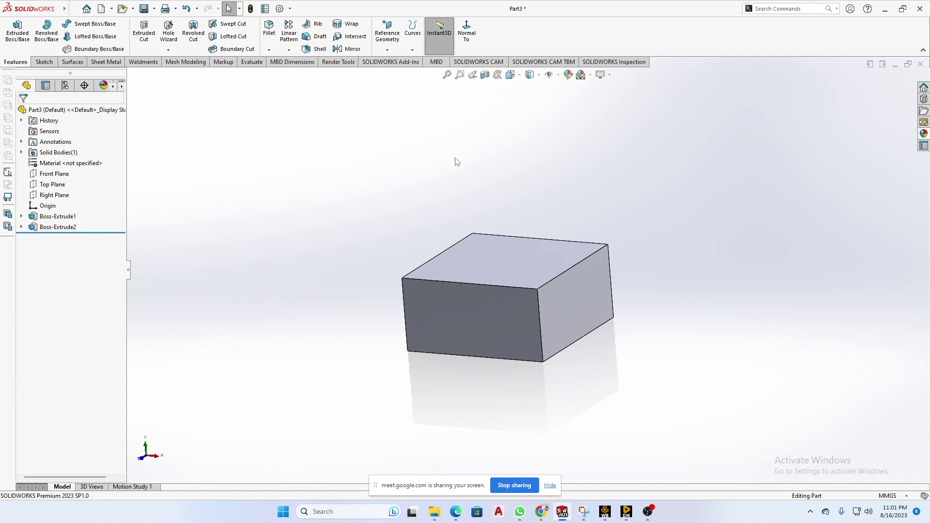
# Step: Start a symmetric fillet on the block's short top edge and preview radii of 10, 20 and 50 mm
pyautogui.click(579, 263)
pyautogui.click(665, 234)
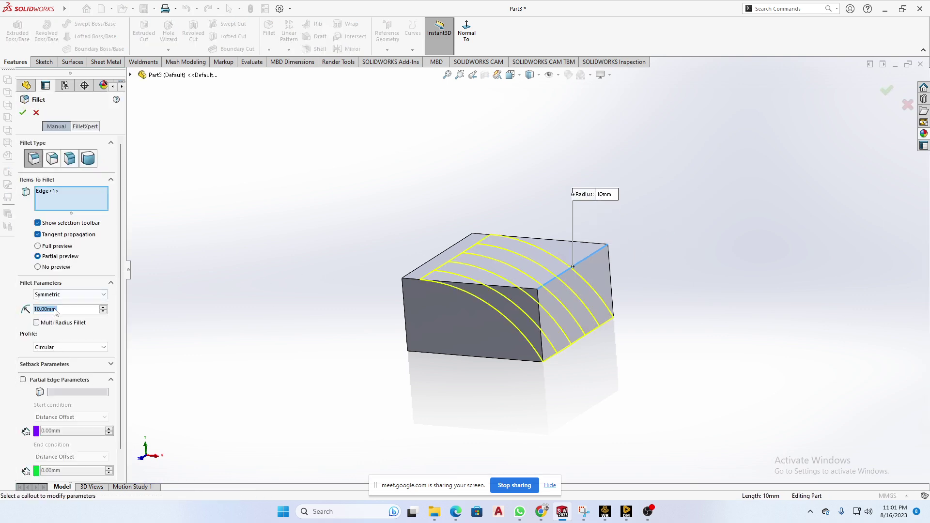
pyautogui.scroll(1, 54, 311)
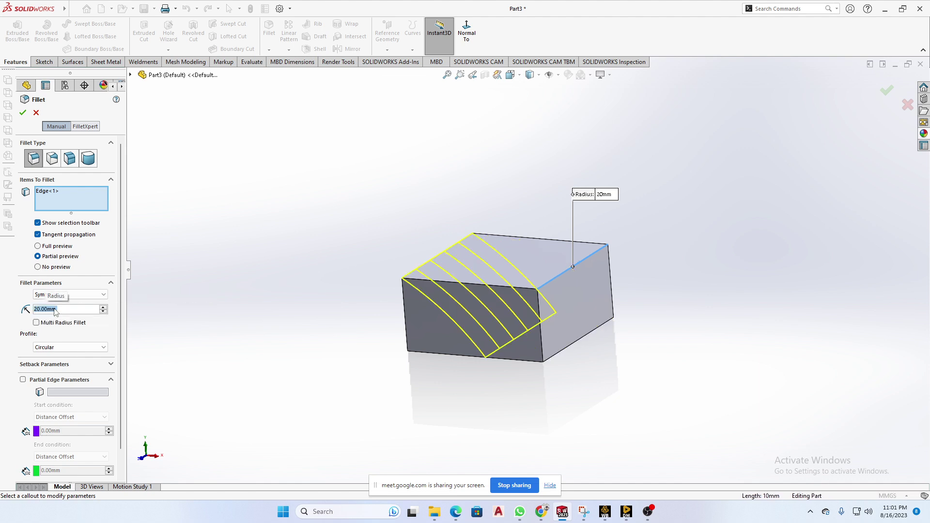
pyautogui.scroll(3, 55, 312)
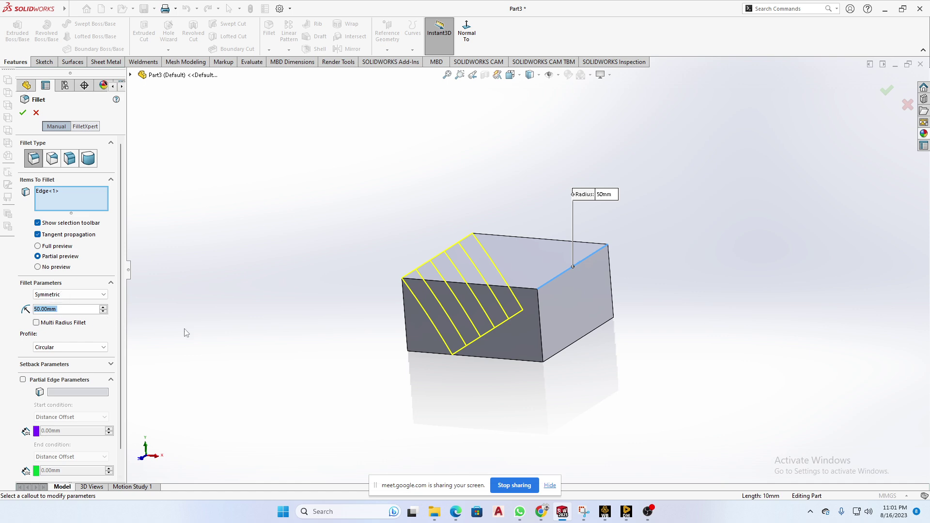
pyautogui.moveTo(242, 334); pyautogui.dragTo(258, 301, button='middle')
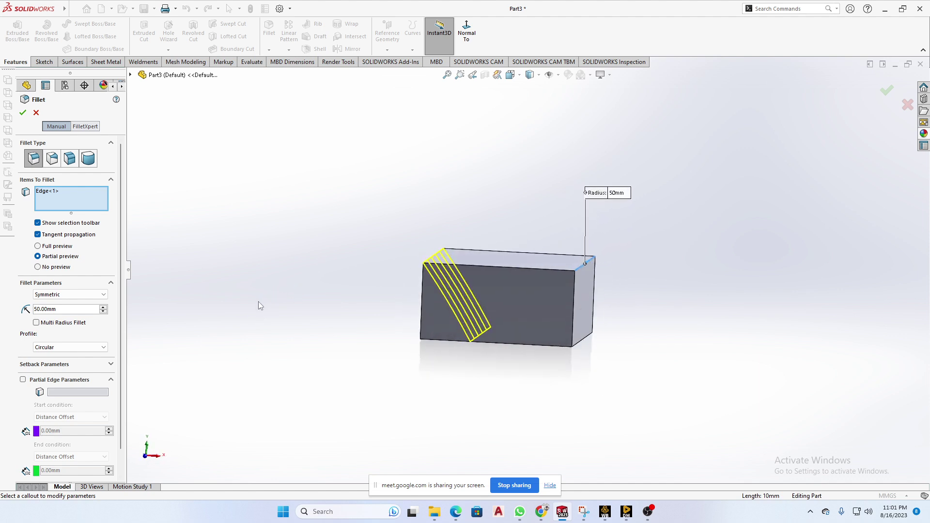
# Step: Set the fillet radius to 500 mm and create the fillet
pyautogui.click(63, 310)
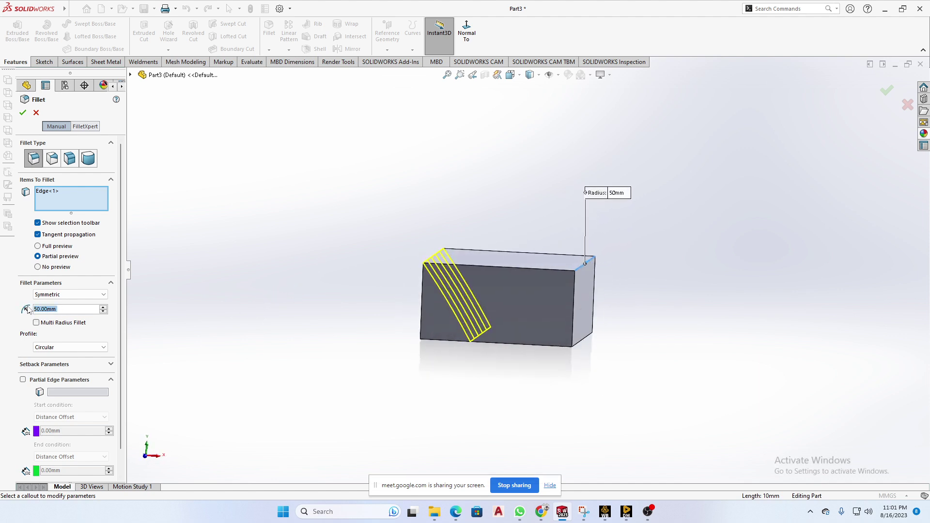
pyautogui.write('500')
pyautogui.press('Return')
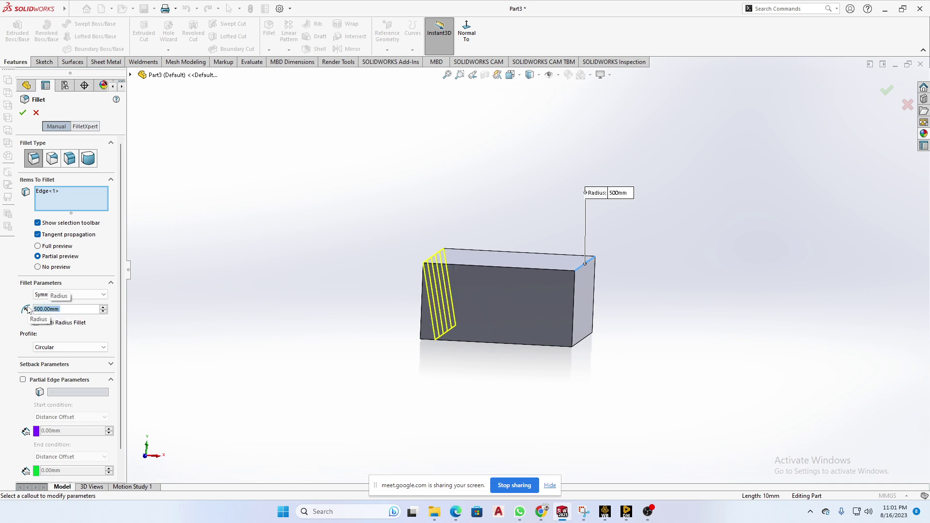
pyautogui.click(23, 112)
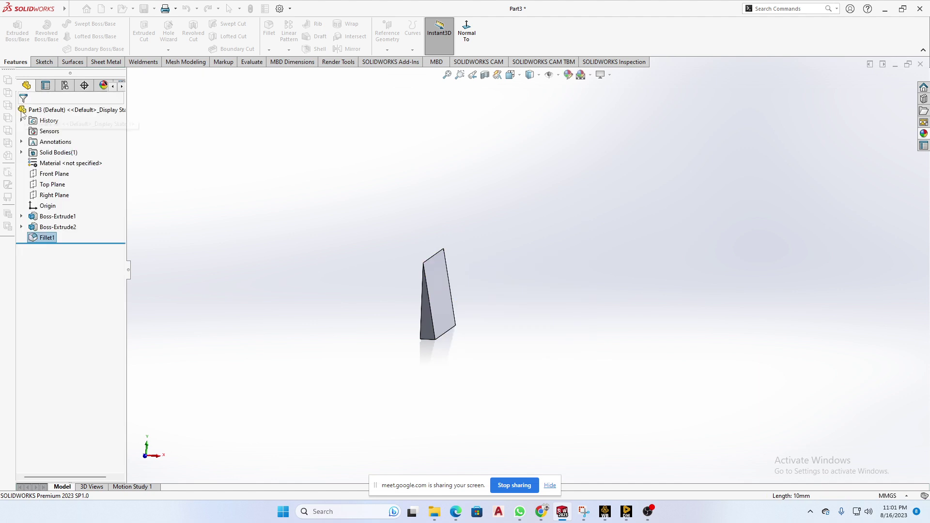
# Step: Reopen the block's existing top-edge fillet for editing and set its radius to 20 mm
pyautogui.click(47, 237)
pyautogui.click(48, 209)
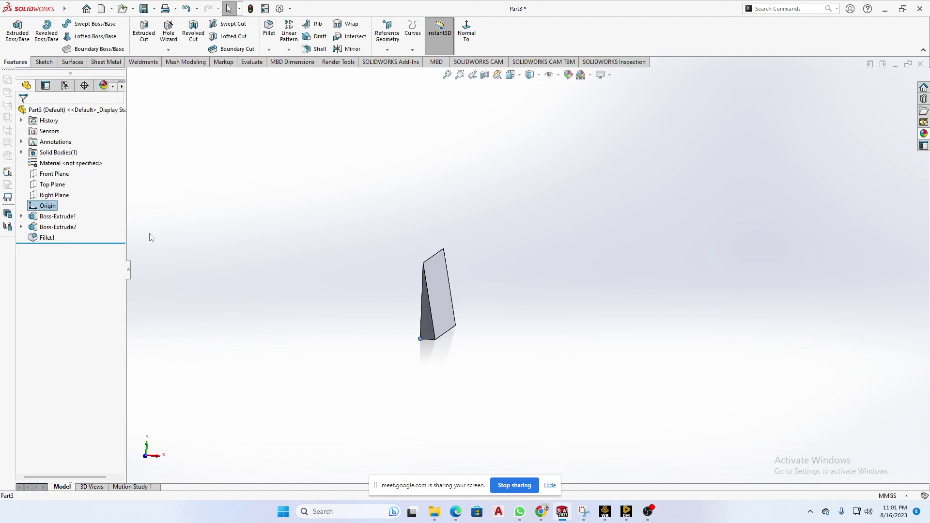
pyautogui.moveTo(465, 315); pyautogui.dragTo(499, 259, button='middle')
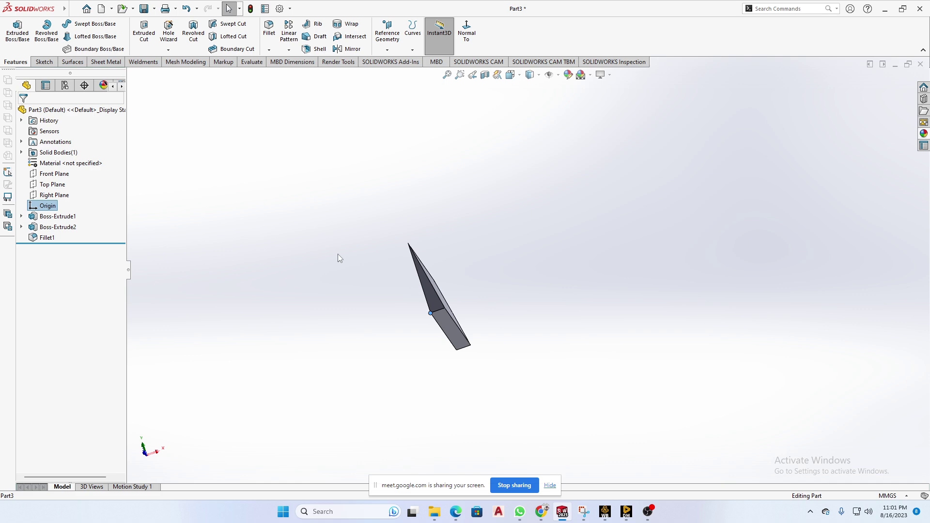
pyautogui.click(47, 238)
pyautogui.click(53, 212)
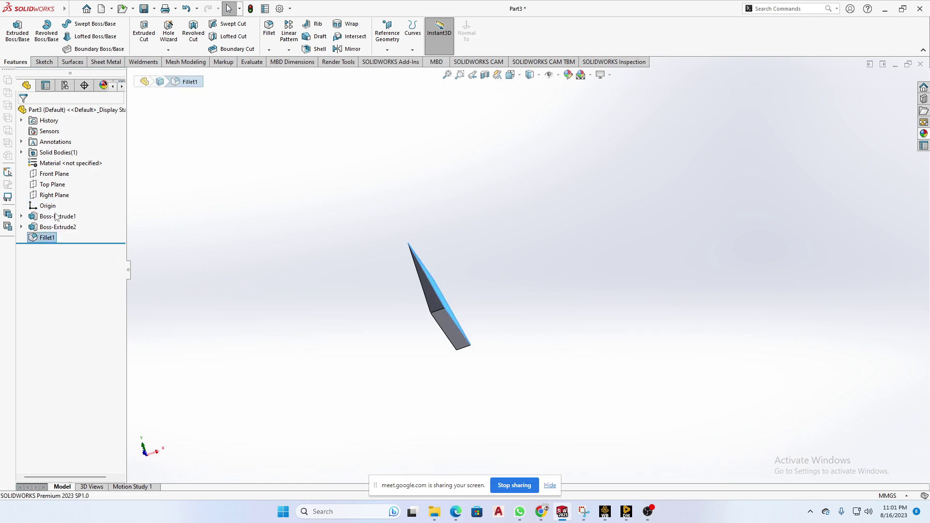
pyautogui.moveTo(437, 326); pyautogui.dragTo(406, 367, button='middle')
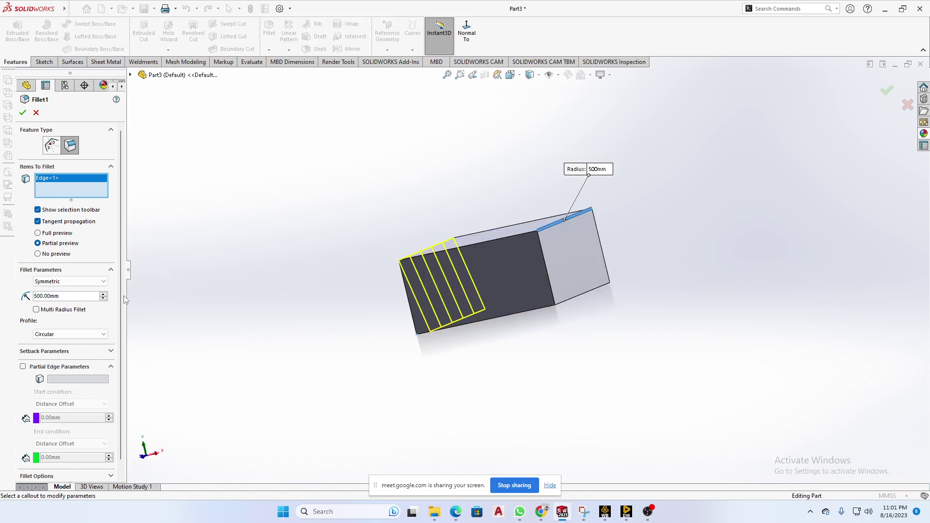
pyautogui.scroll(-2, 589, 277)
pyautogui.moveTo(590, 277); pyautogui.dragTo(633, 250, button='middle')
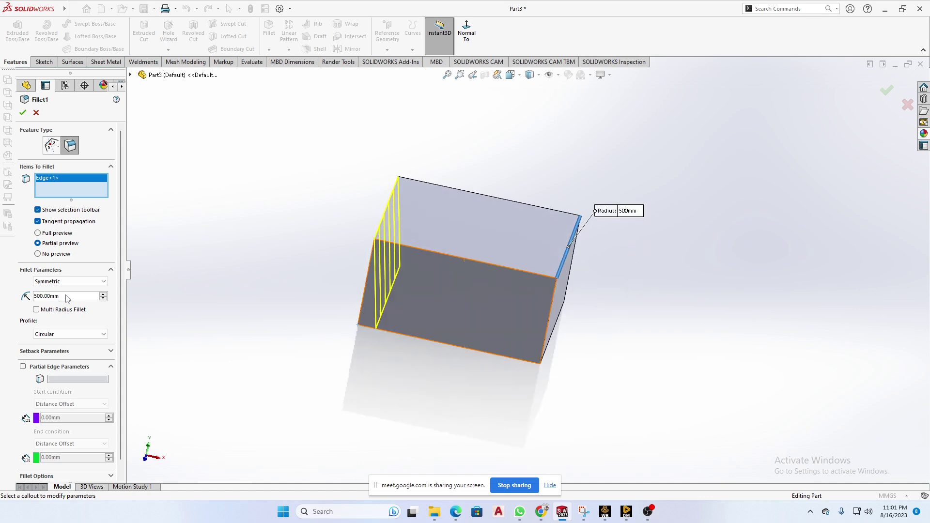
pyautogui.moveTo(65, 295); pyautogui.dragTo(15, 297)
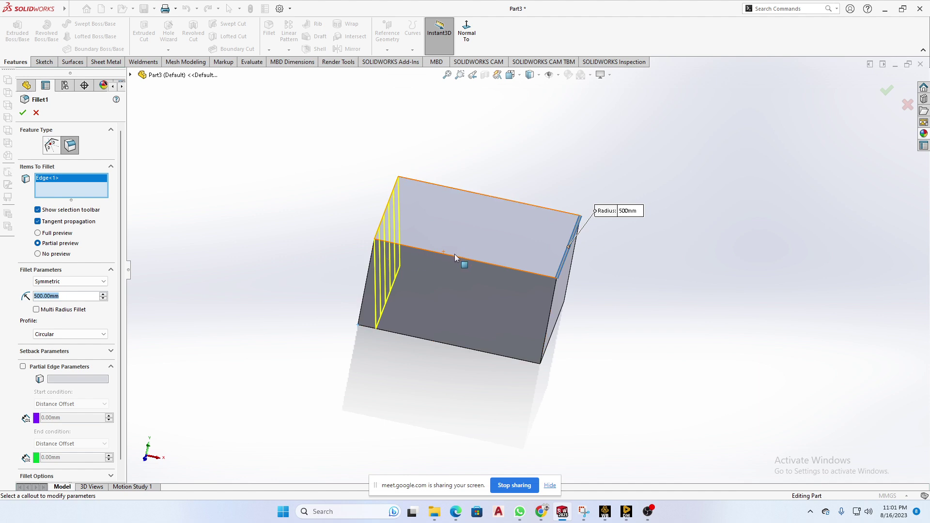
pyautogui.write('20')
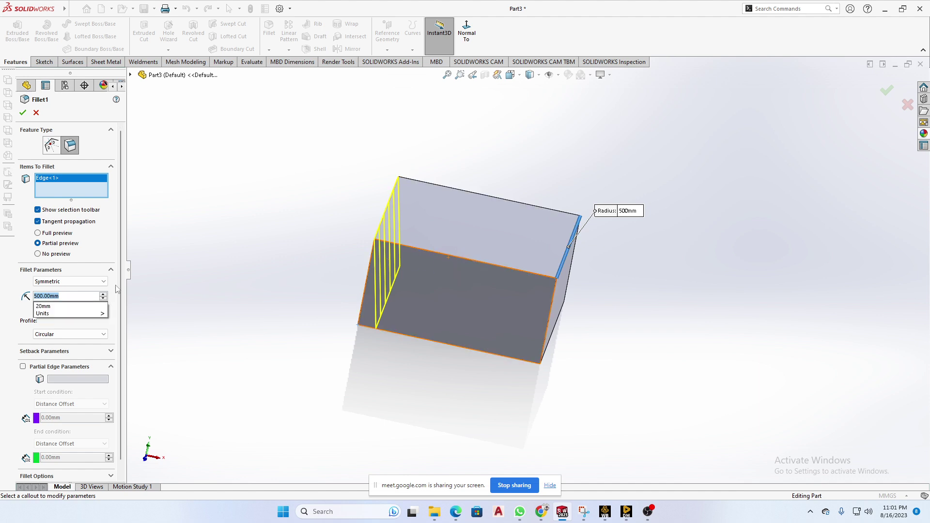
pyautogui.press('Return')
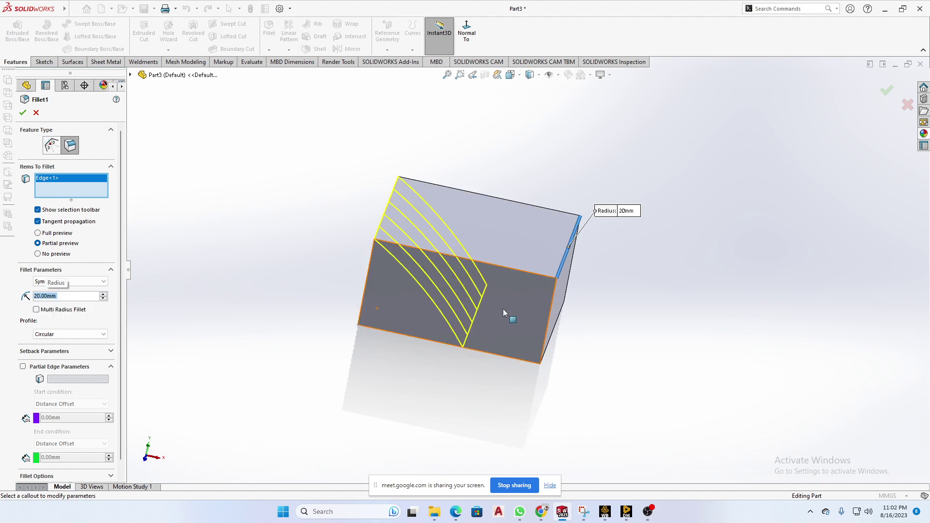
# Step: Add the other three edges of the block's top face to the fillet and try to apply it at 20 mm radius
pyautogui.click(527, 272)
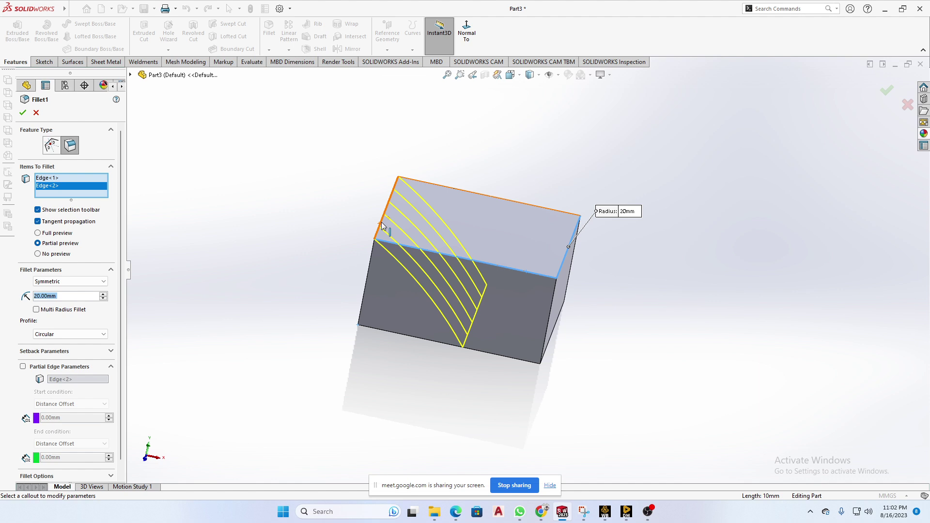
pyautogui.click(387, 206)
pyautogui.click(468, 194)
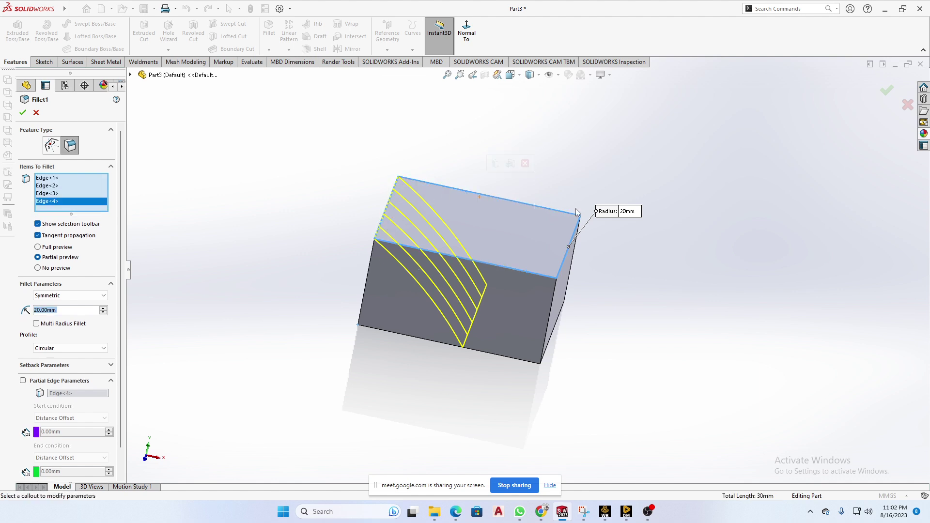
pyautogui.click(22, 113)
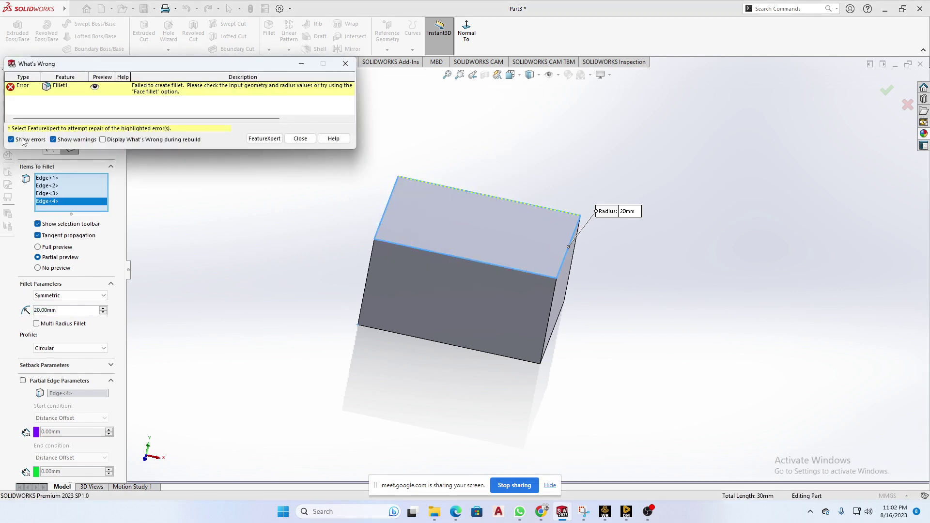
pyautogui.moveTo(221, 61); pyautogui.dragTo(249, 54)
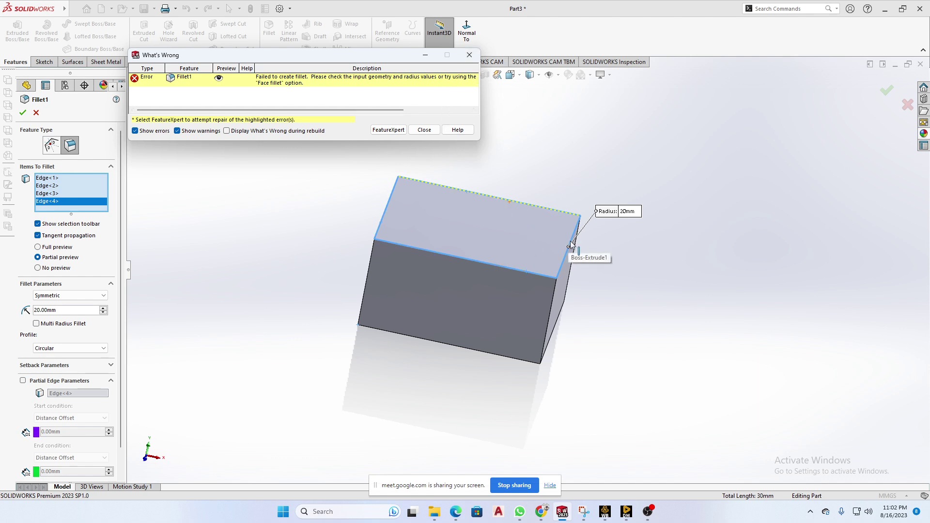
# Step: Set the fillet radius to 2 mm and apply it to all four top edges
pyautogui.moveTo(67, 310); pyautogui.dragTo(6, 318)
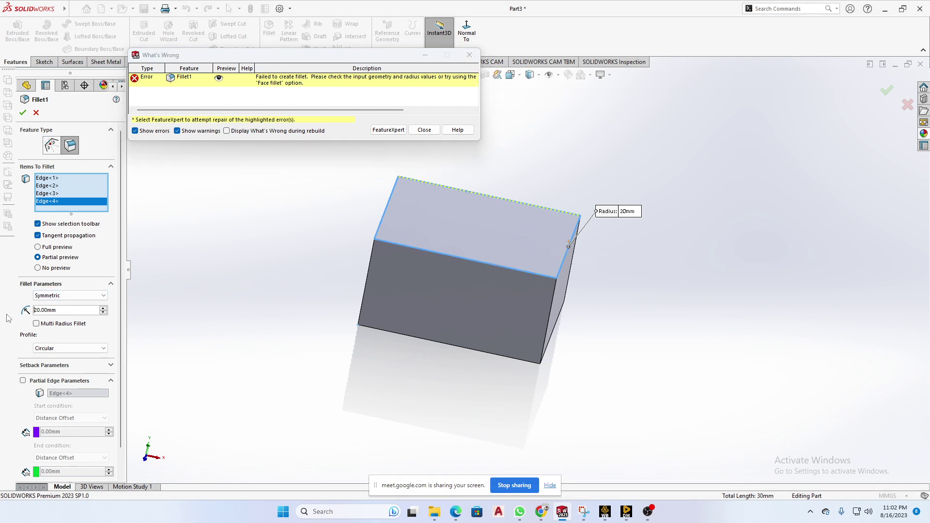
pyautogui.doubleClick(46, 309)
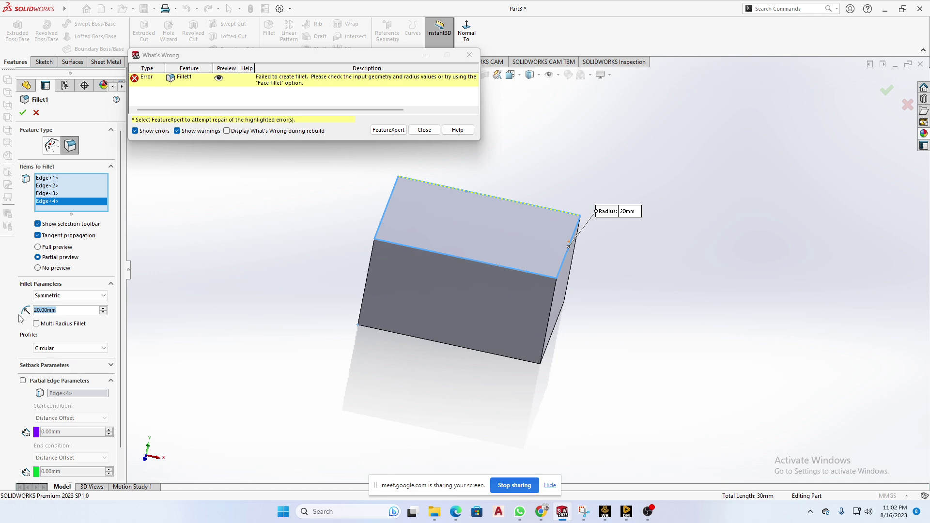
pyautogui.write('2')
pyautogui.press('Return')
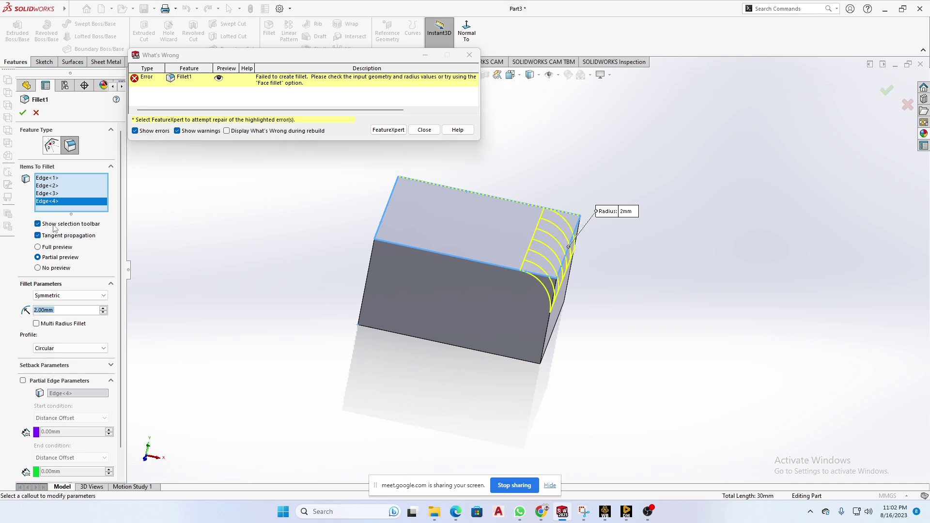
pyautogui.click(24, 113)
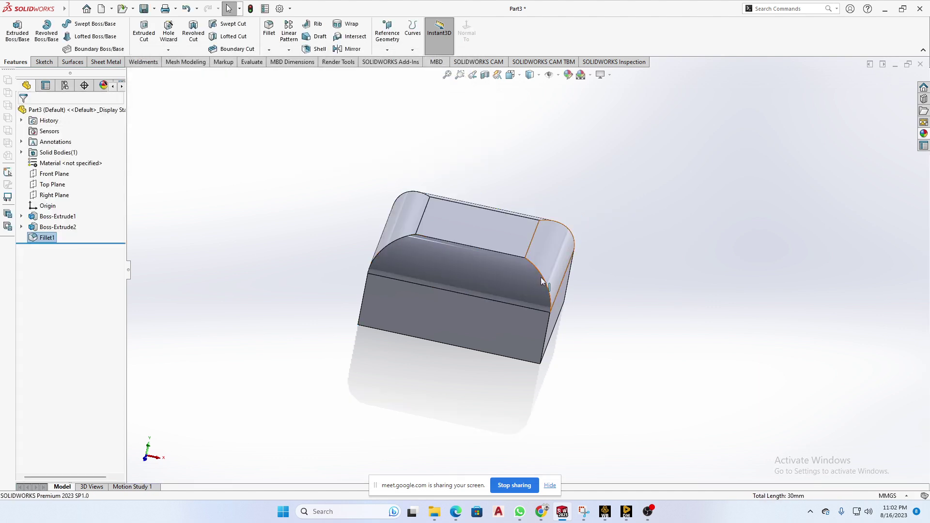
# Step: Examine the filleted top edges from several angles and select one fillet face to inspect its radius
pyautogui.moveTo(504, 242); pyautogui.dragTo(457, 279, button='middle')
pyautogui.moveTo(502, 252); pyautogui.dragTo(609, 274, button='middle')
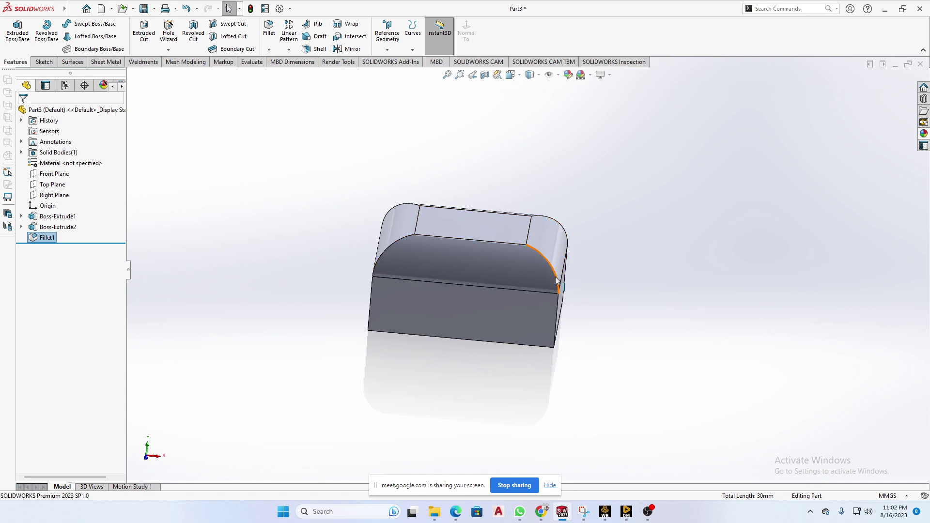
pyautogui.moveTo(472, 289); pyautogui.dragTo(443, 289, button='middle')
pyautogui.scroll(-2, 471, 266)
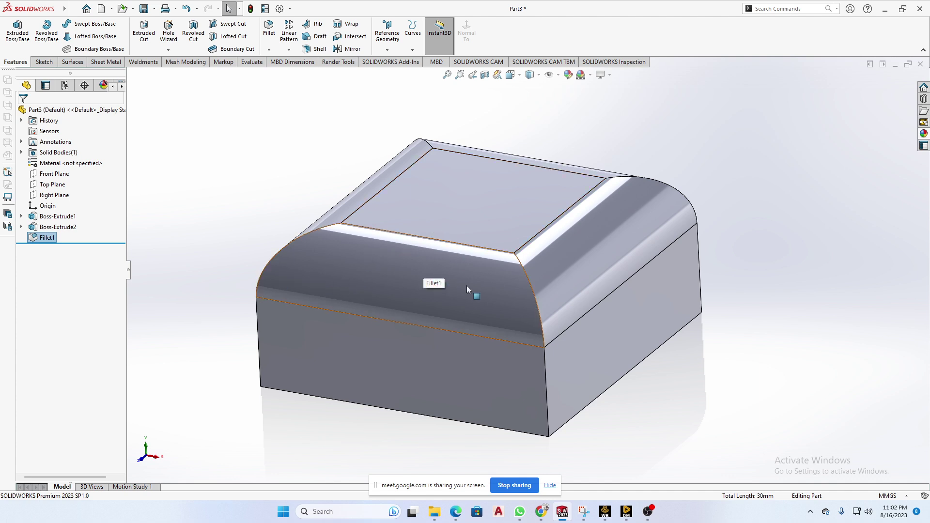
pyautogui.scroll(2, 676, 300)
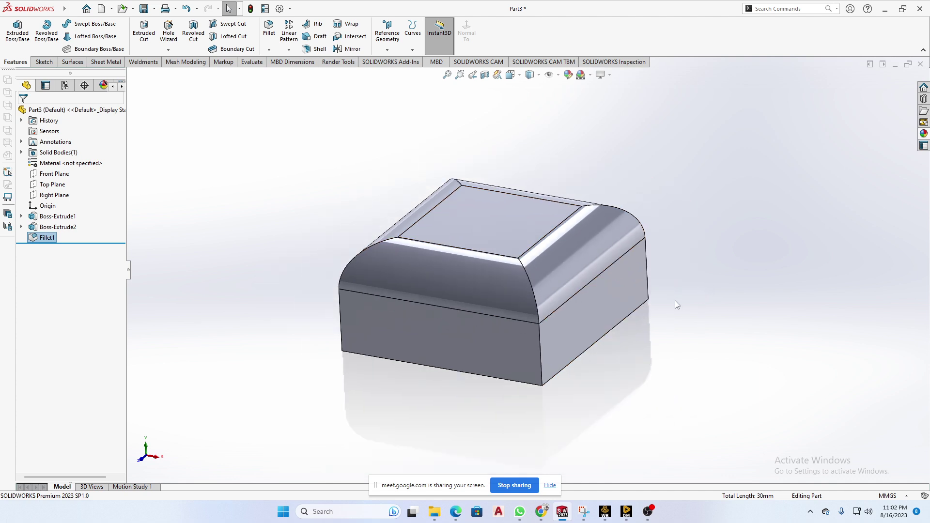
pyautogui.moveTo(623, 323); pyautogui.dragTo(628, 320, button='middle')
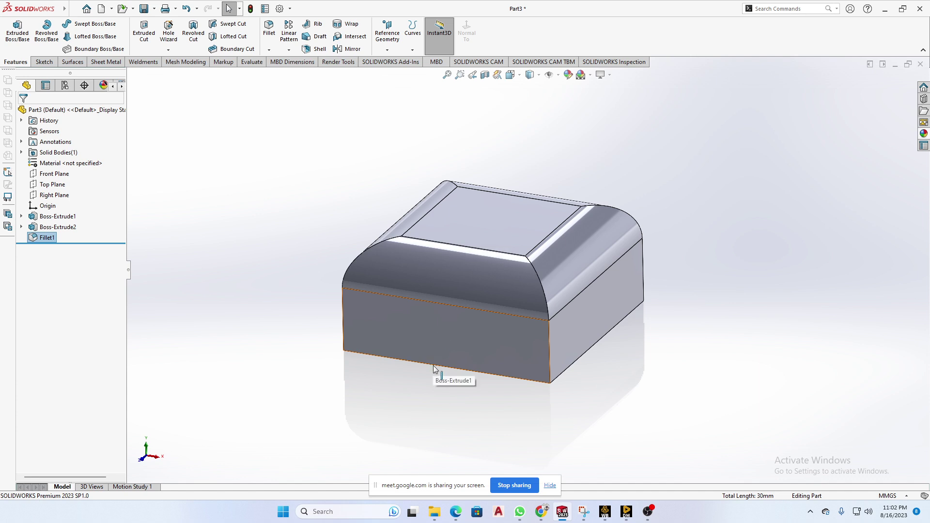
pyautogui.click(421, 263)
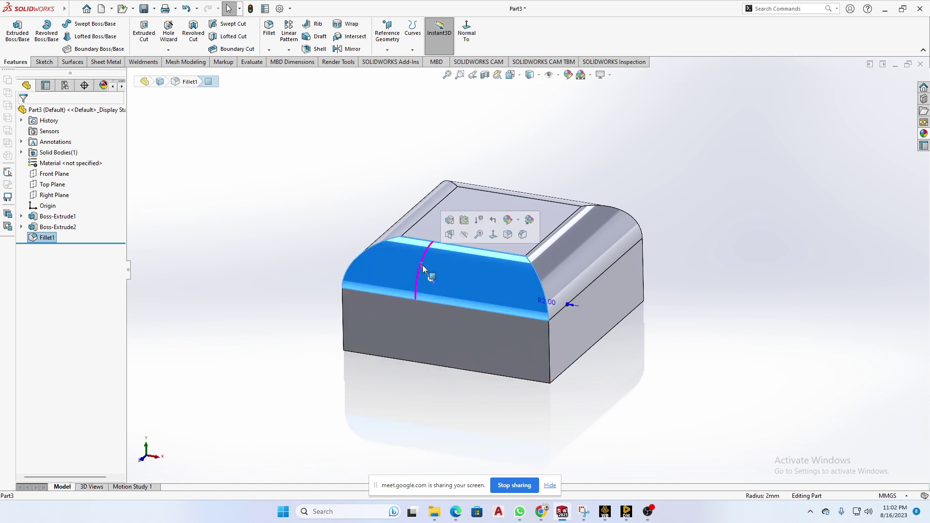
pyautogui.moveTo(613, 324); pyautogui.dragTo(589, 351, button='middle')
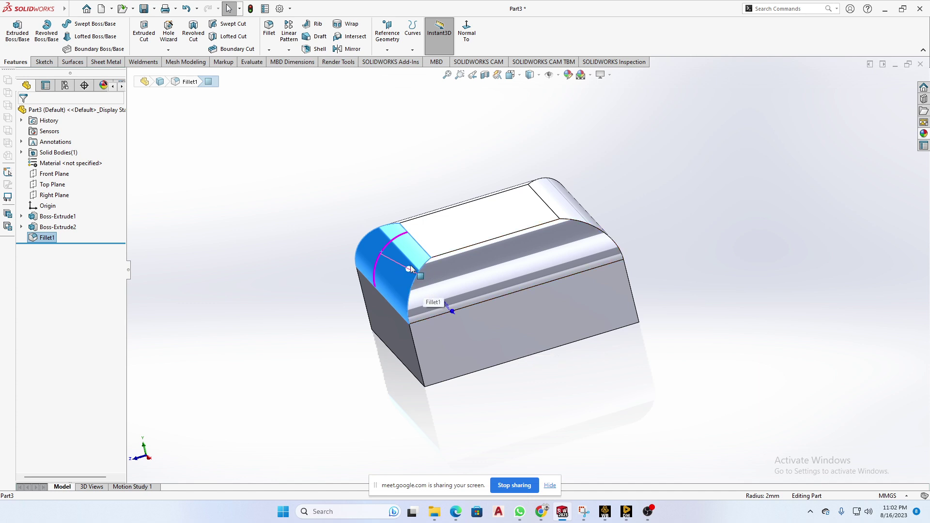
pyautogui.click(333, 213)
# Step: Examine the filleted block from all sides and briefly window-select its edges
pyautogui.moveTo(363, 220); pyautogui.dragTo(455, 208, button='middle')
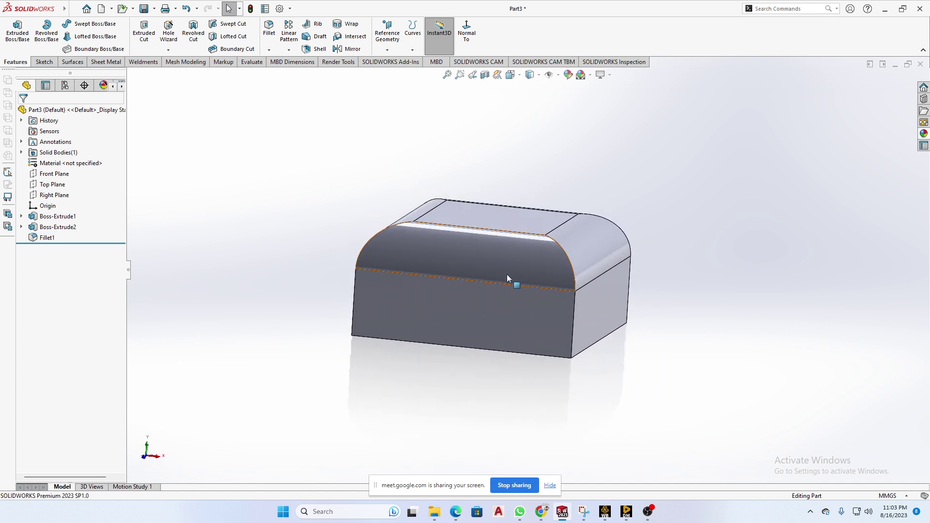
pyautogui.moveTo(478, 258); pyautogui.dragTo(431, 262, button='middle')
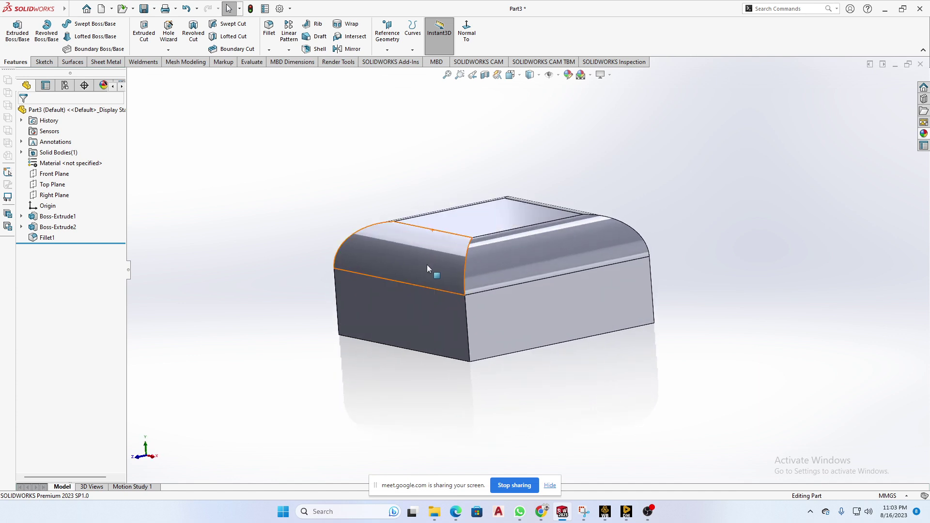
pyautogui.moveTo(363, 266); pyautogui.dragTo(517, 291, button='middle')
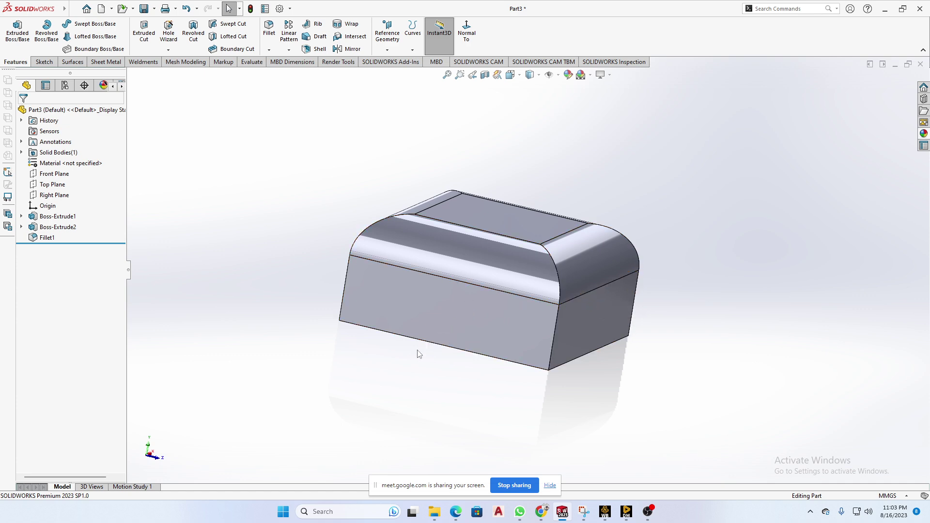
pyautogui.moveTo(417, 353); pyautogui.dragTo(371, 370, button='middle')
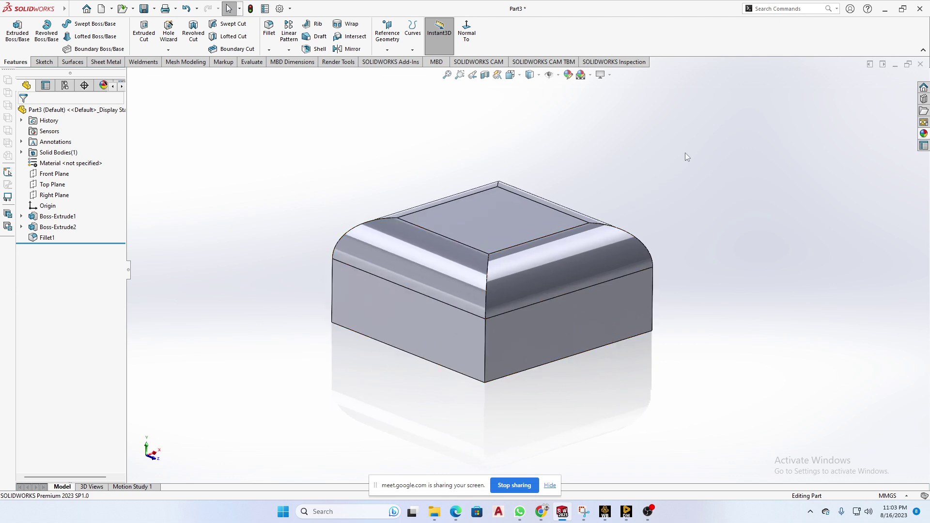
pyautogui.moveTo(710, 126); pyautogui.dragTo(294, 351)
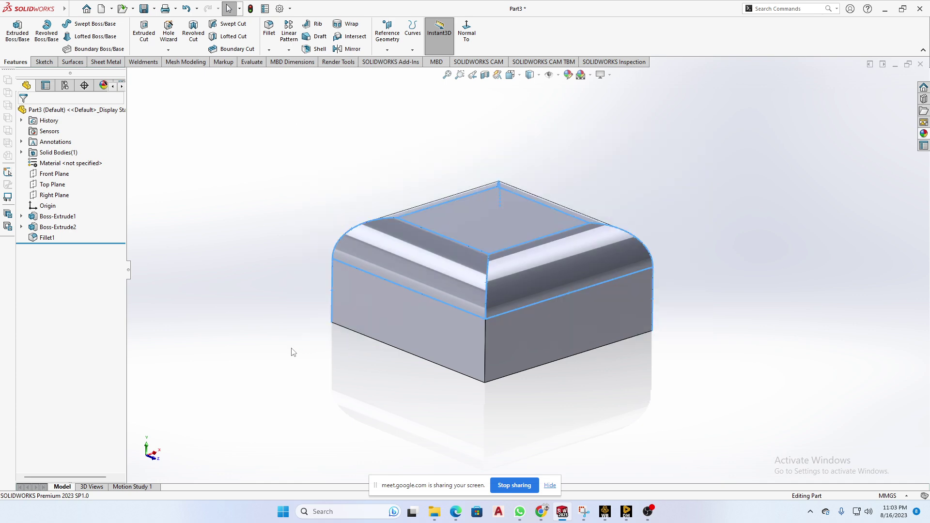
pyautogui.click(711, 188)
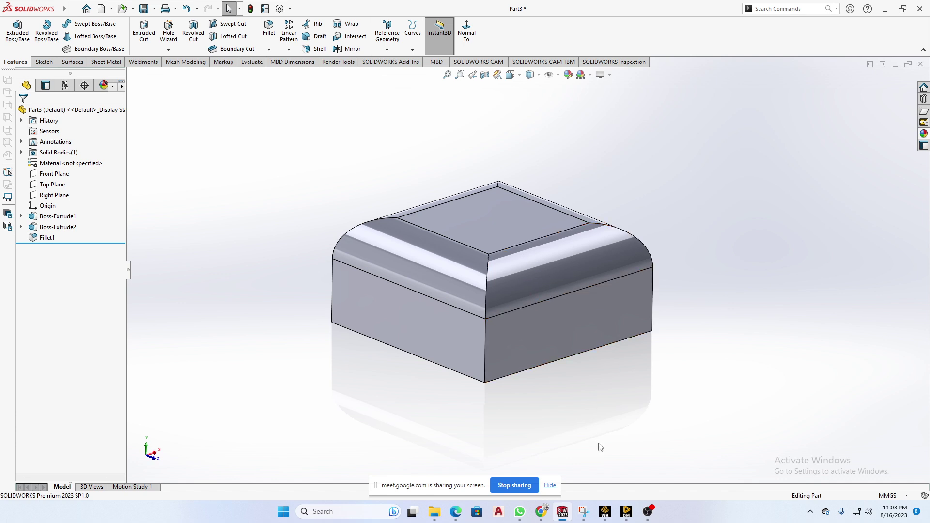
# Step: Switch to WhatsApp to view the handwritten Day 11 and Day 12 topic notes, and check the Google Meet page in Chrome
pyautogui.click(519, 512)
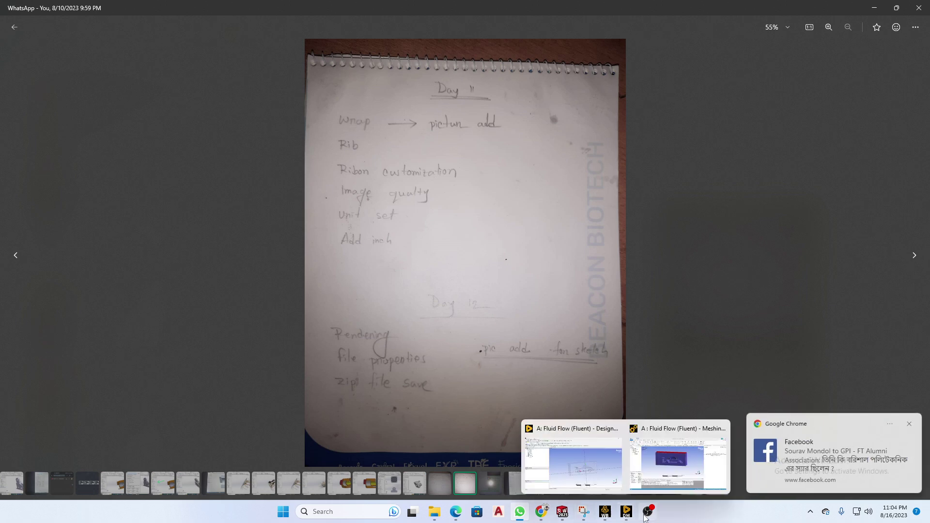
pyautogui.moveTo(643, 513)
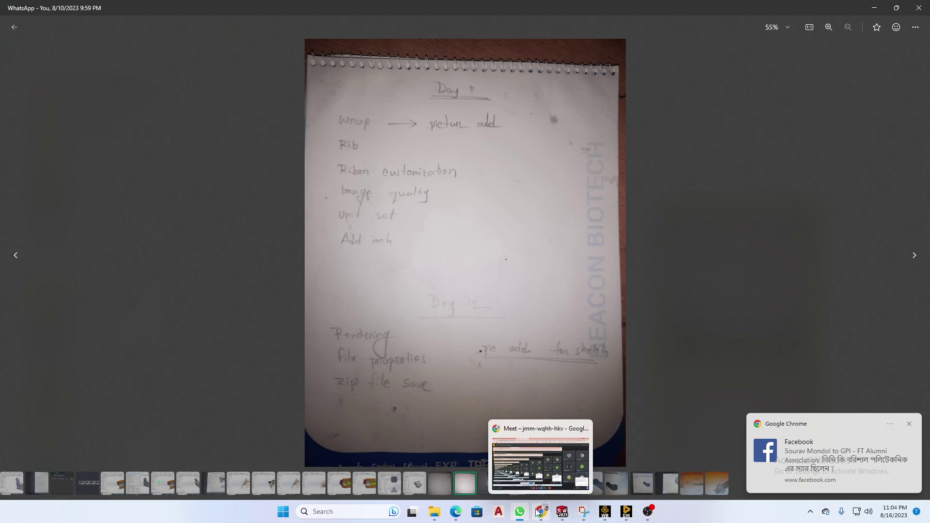
pyautogui.moveTo(559, 517)
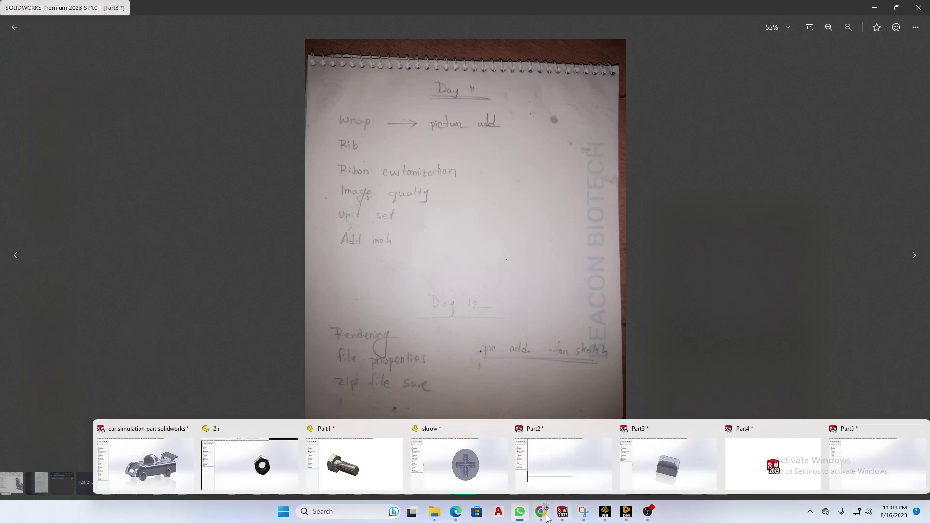
pyautogui.click(542, 511)
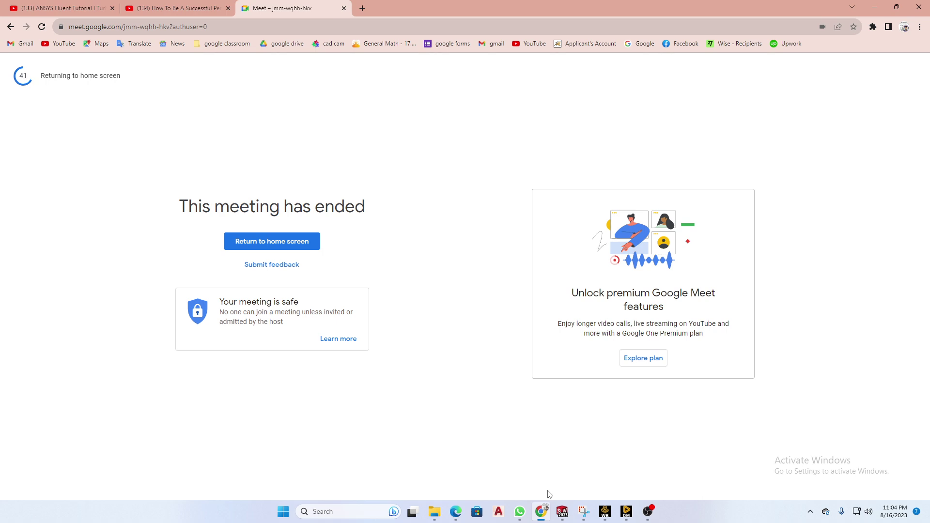
pyautogui.moveTo(541, 515)
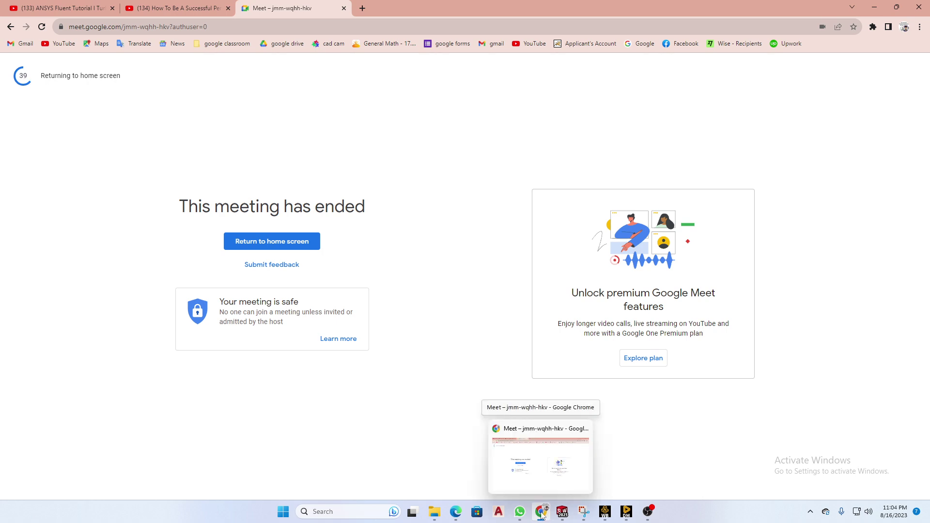
pyautogui.click(171, 5)
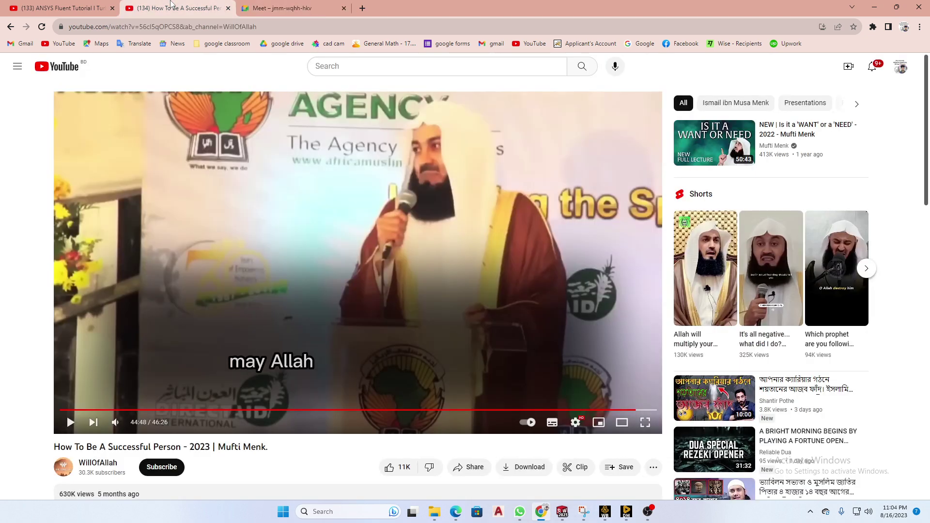
pyautogui.click(304, 10)
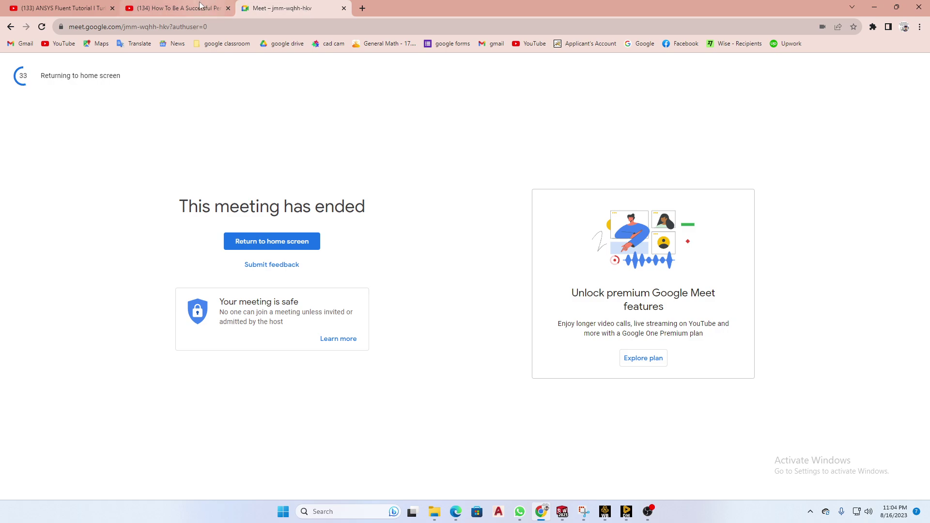
pyautogui.click(174, 8)
pyautogui.click(521, 513)
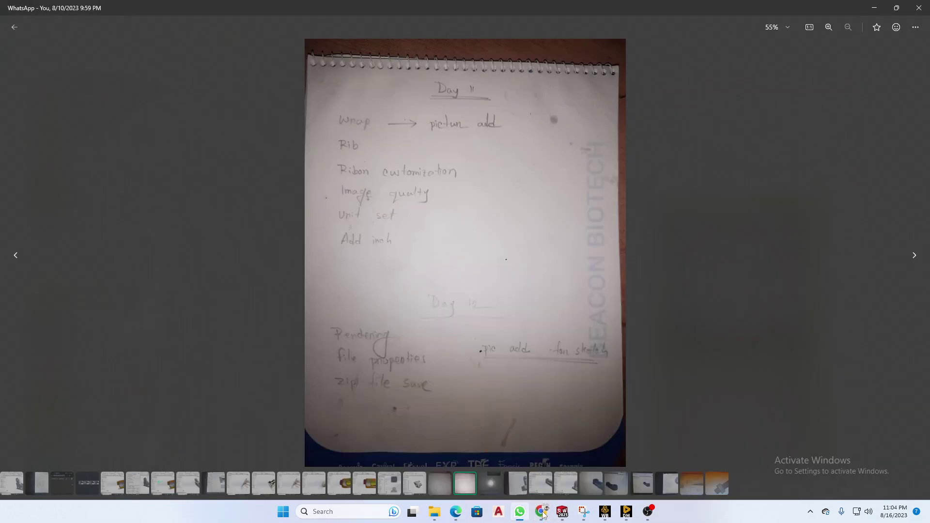
pyautogui.click(539, 511)
pyautogui.click(304, 7)
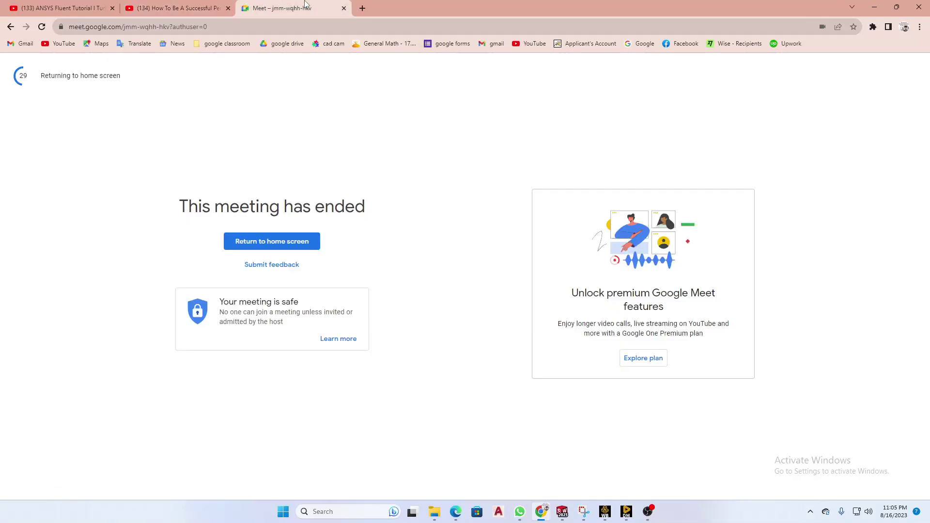